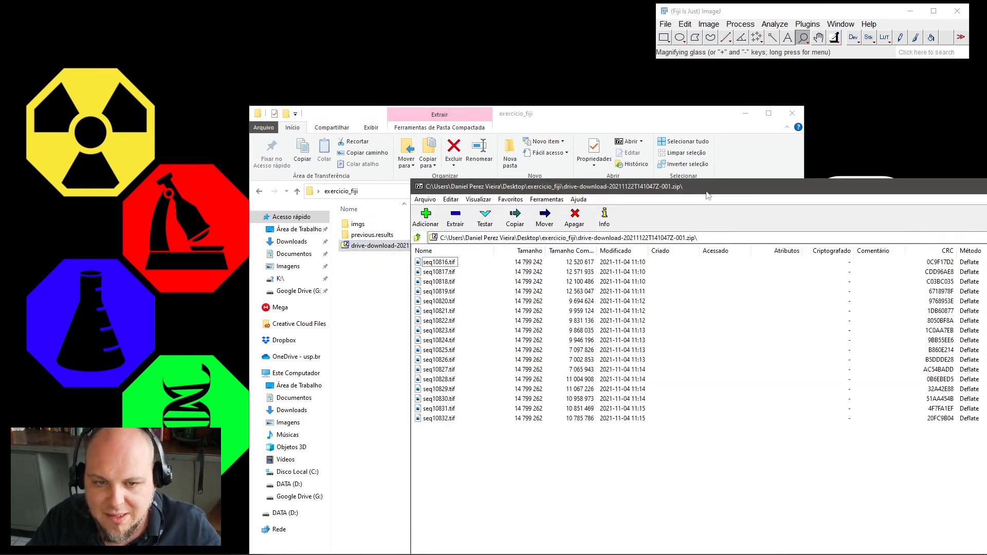
# Put away the zip archive window and open the imgs folder inside exercicio_fiji
pyautogui.moveTo(699, 189); pyautogui.dragTo(424, 250)
pyautogui.click(852, 248)
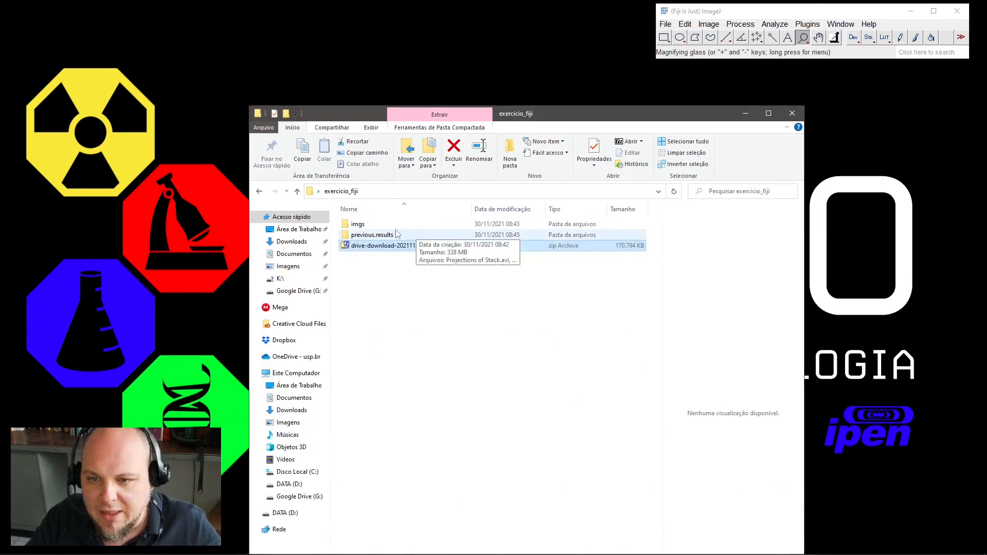
pyautogui.doubleClick(358, 225)
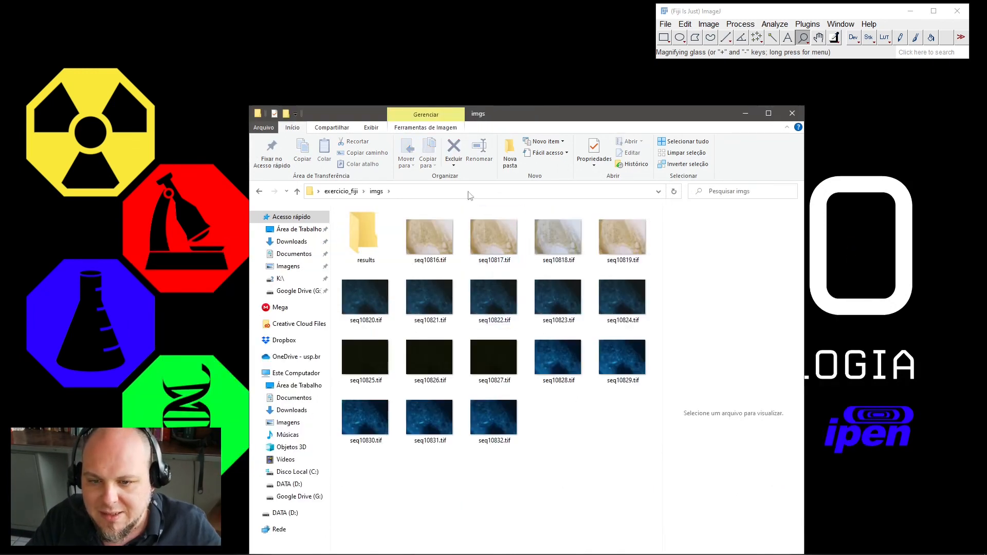
# Enlarge the thumbnails in the imgs folder and place its window beside the ImageJ window without overlapping it
pyautogui.moveTo(608, 118); pyautogui.dragTo(607, 101)
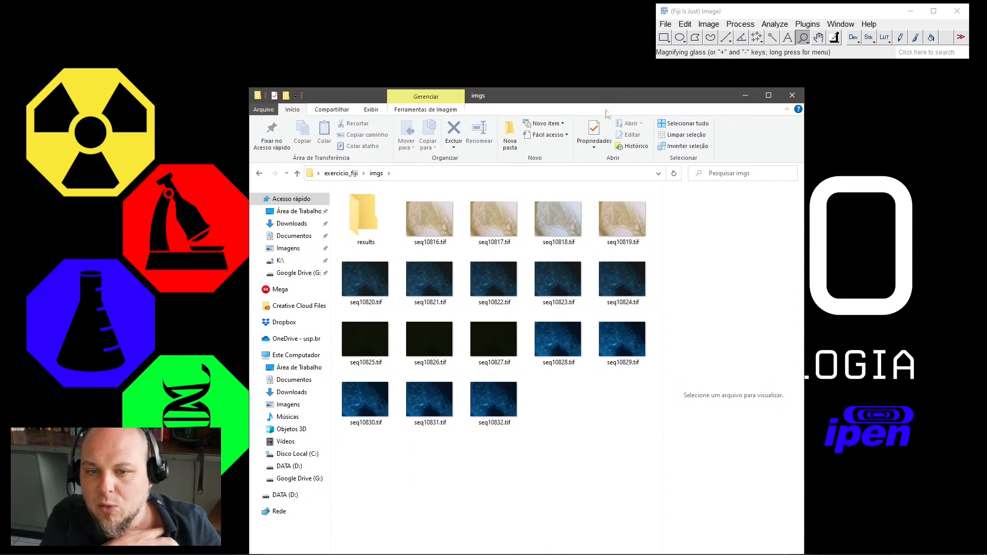
pyautogui.moveTo(805, 173); pyautogui.dragTo(846, 173)
pyautogui.click(802, 95)
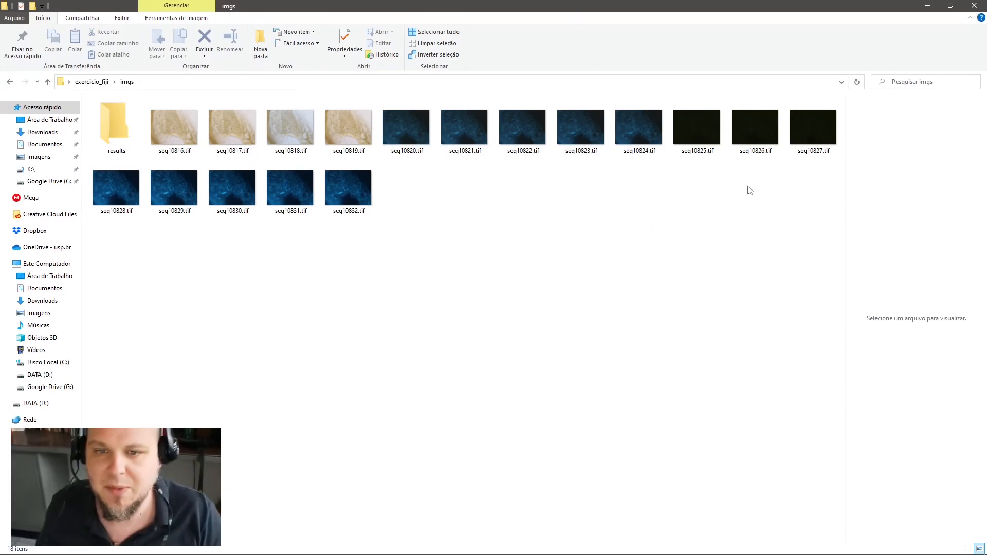
pyautogui.scroll(3, 586, 291)
pyautogui.scroll(1, 594, 291)
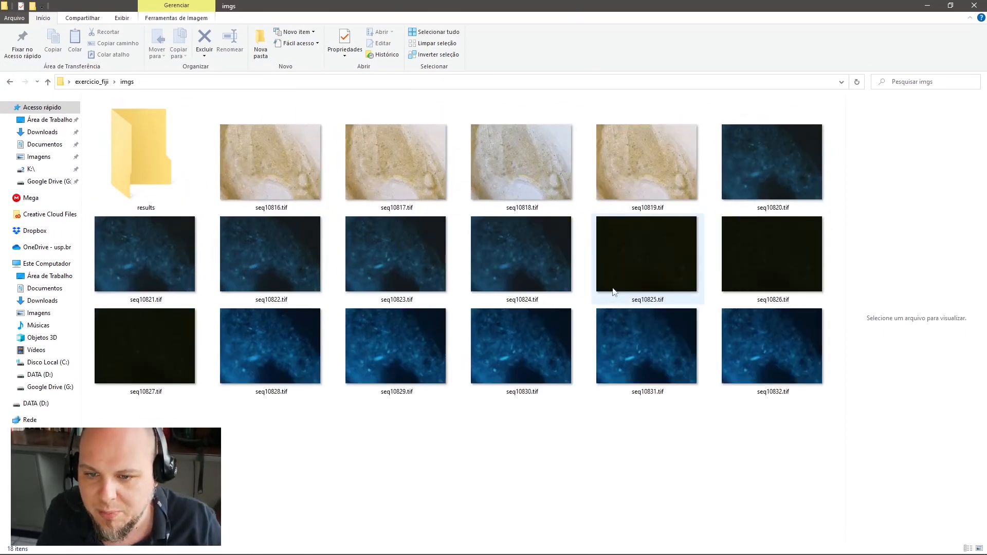
pyautogui.click(951, 5)
pyautogui.moveTo(608, 92); pyautogui.dragTo(412, 12)
pyautogui.moveTo(496, 175); pyautogui.dragTo(518, 171)
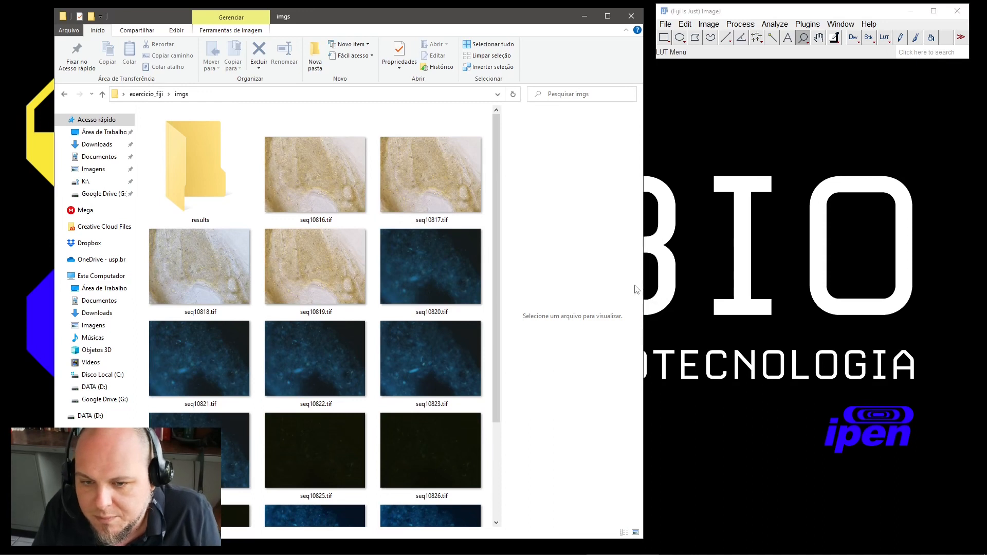
# Look through the brightfield and fluorescence thumbnails in the imgs folder and examine seq10820.tif at full size in Photos
pyautogui.moveTo(497, 263); pyautogui.dragTo(512, 355)
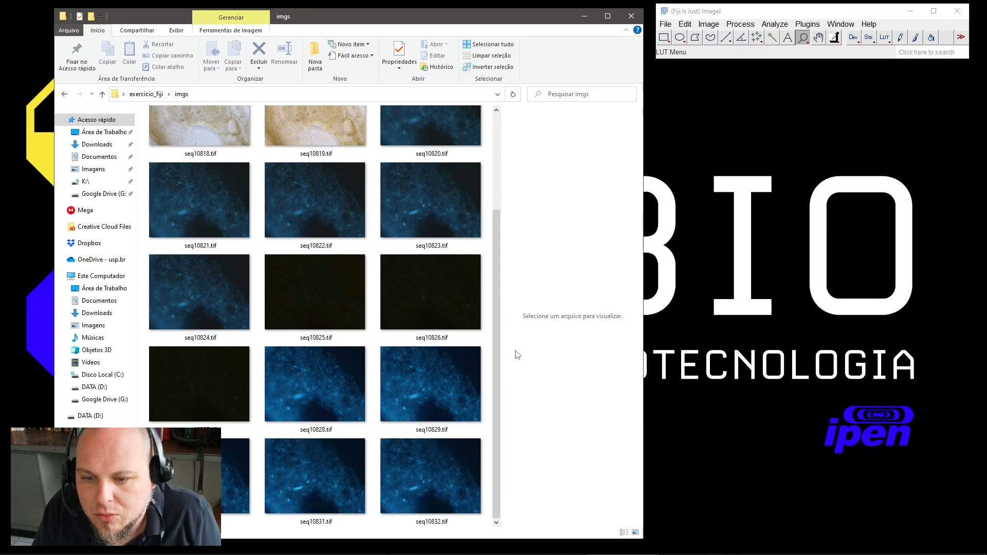
pyautogui.moveTo(495, 340); pyautogui.dragTo(495, 243)
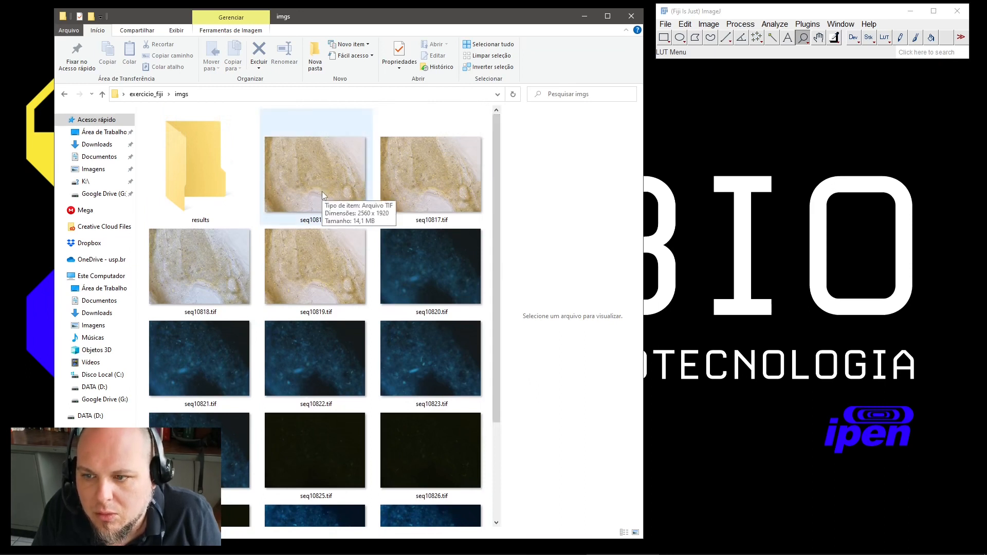
pyautogui.scroll(-3, 360, 257)
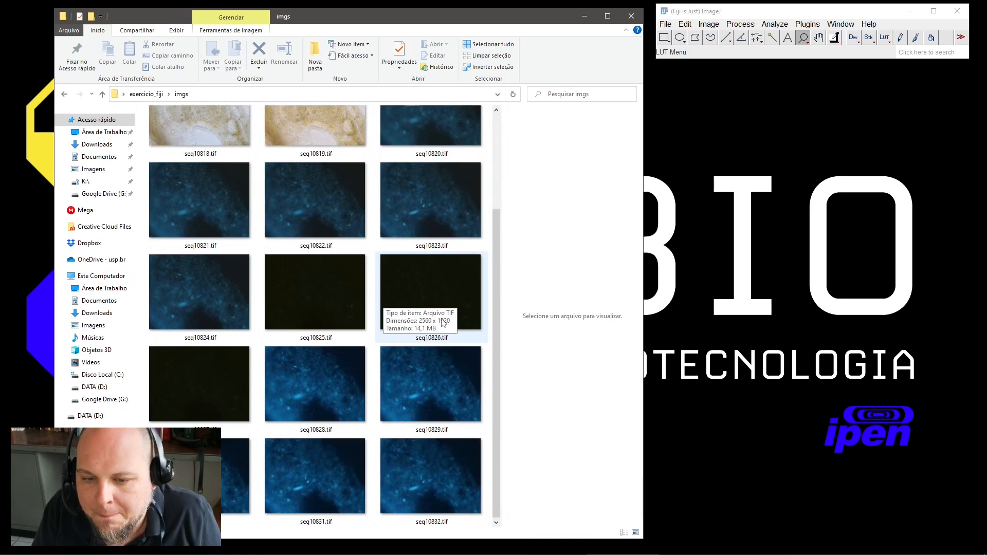
pyautogui.scroll(3, 443, 320)
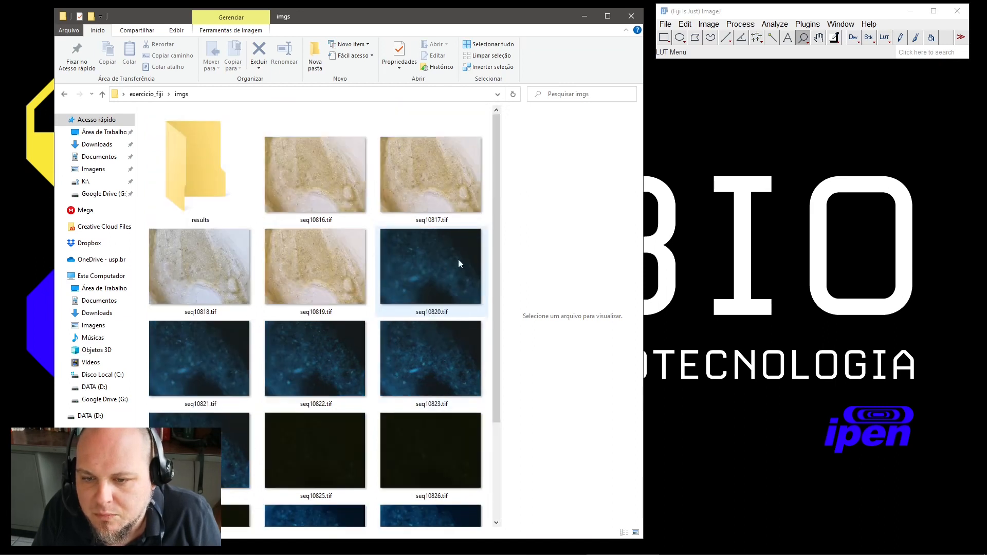
pyautogui.click(419, 261)
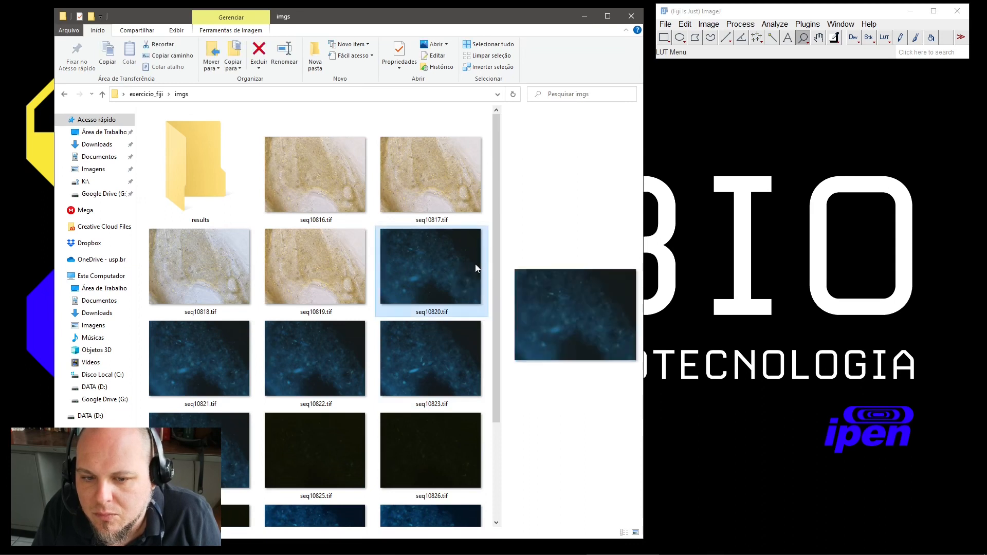
pyautogui.doubleClick(475, 264)
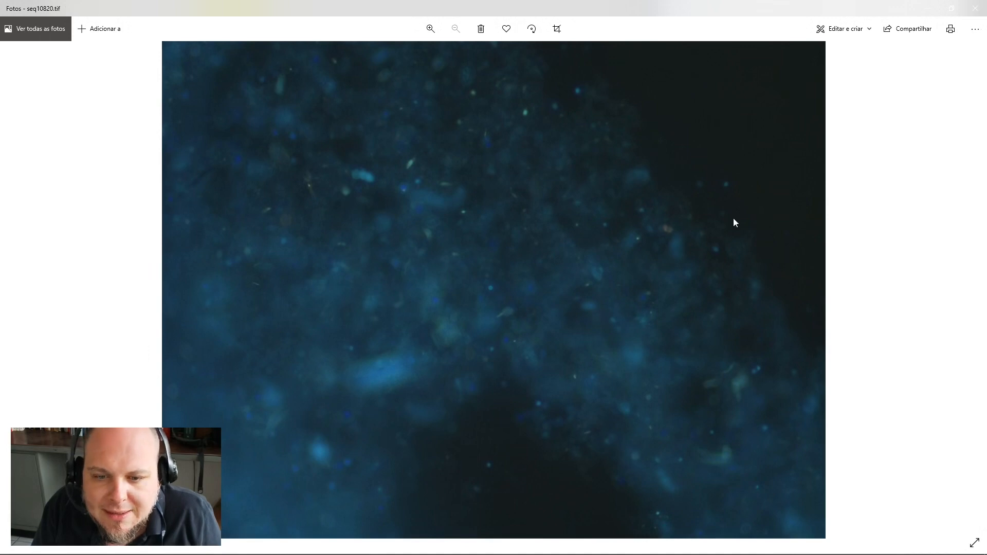
pyautogui.click(975, 285)
pyautogui.click(975, 286)
pyautogui.click(966, 8)
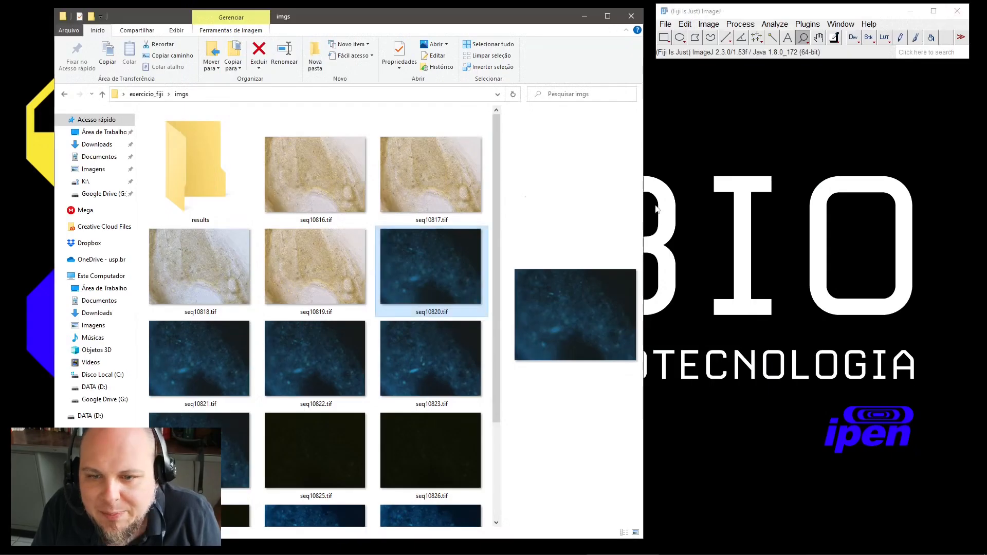
# Open seq10828.tif from the imgs folder in Fiji, minimize the folder window and reposition the image on the desktop
pyautogui.moveTo(497, 223); pyautogui.dragTo(508, 314)
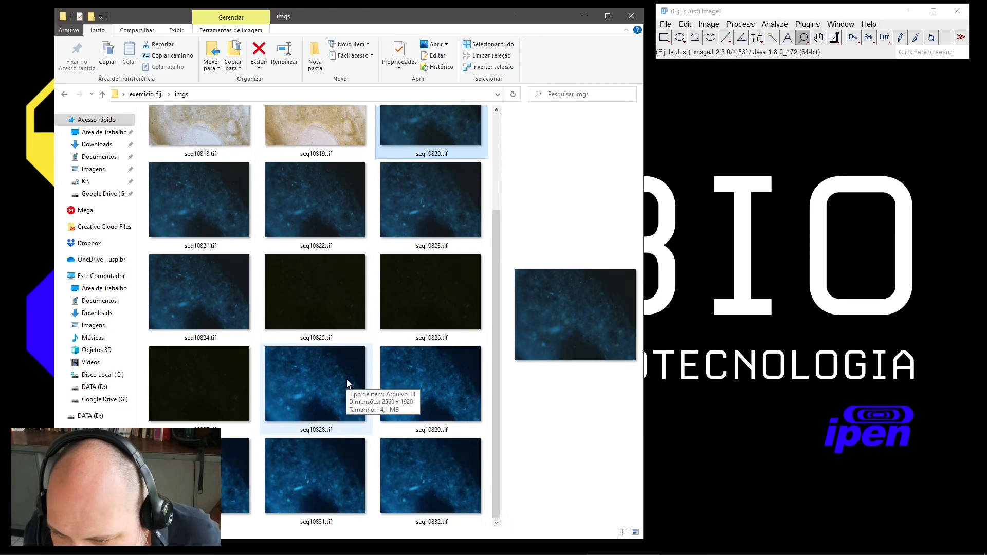
pyautogui.click(319, 376)
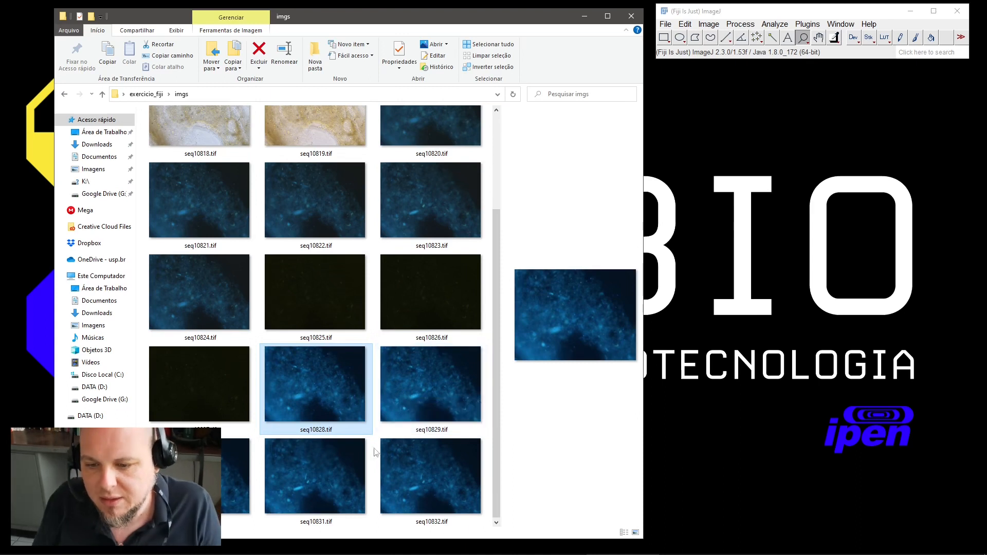
pyautogui.moveTo(325, 400); pyautogui.dragTo(715, 39)
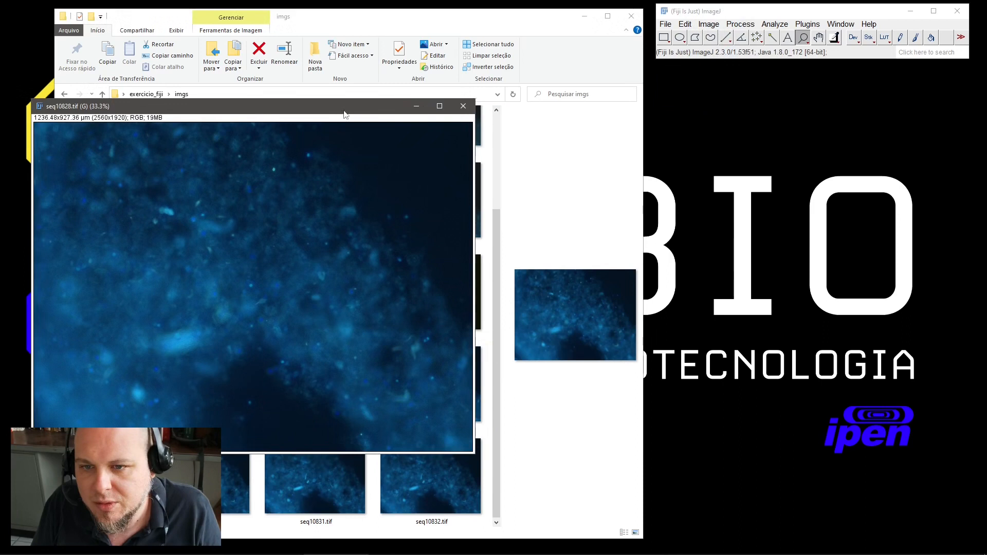
pyautogui.moveTo(335, 111); pyautogui.dragTo(570, 118)
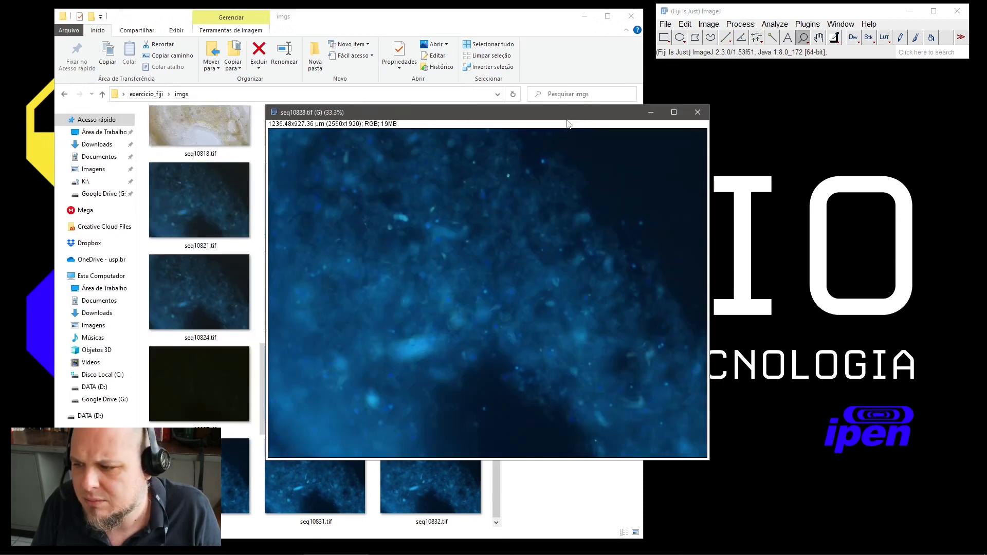
pyautogui.moveTo(590, 116); pyautogui.dragTo(644, 109)
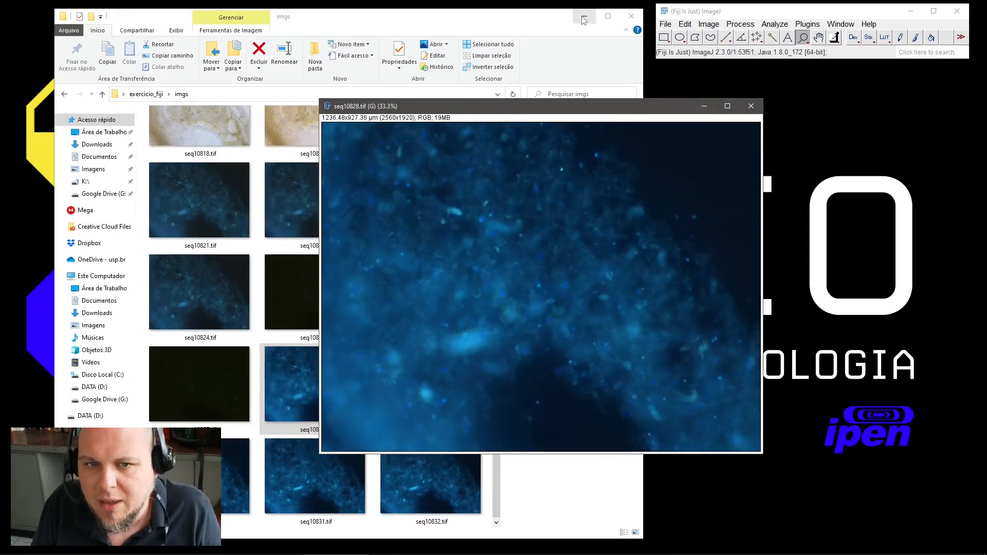
pyautogui.click(585, 16)
pyautogui.moveTo(521, 112); pyautogui.dragTo(409, 99)
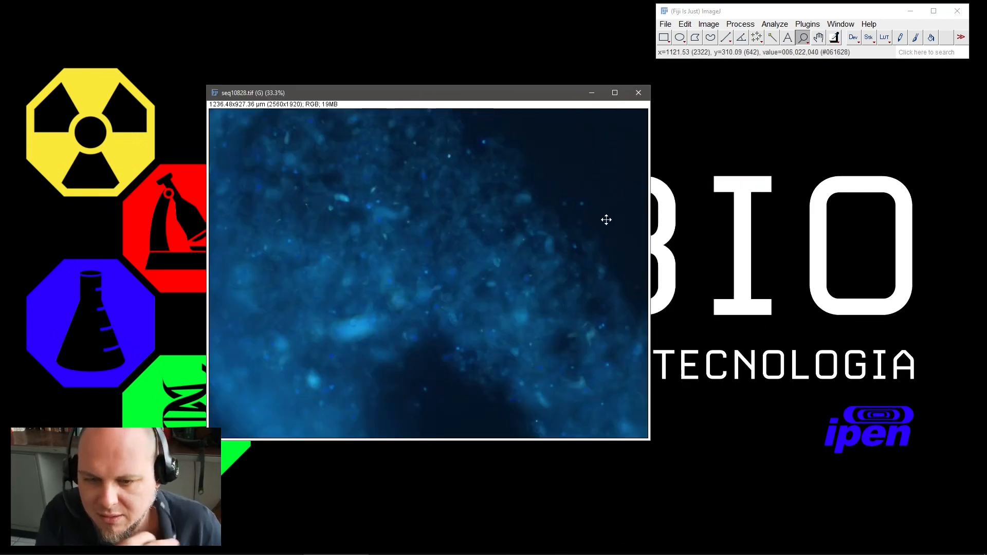
# Open the Brightness/Contrast adjustment for seq10828.tif and place its window beside the image
pyautogui.click(733, 25)
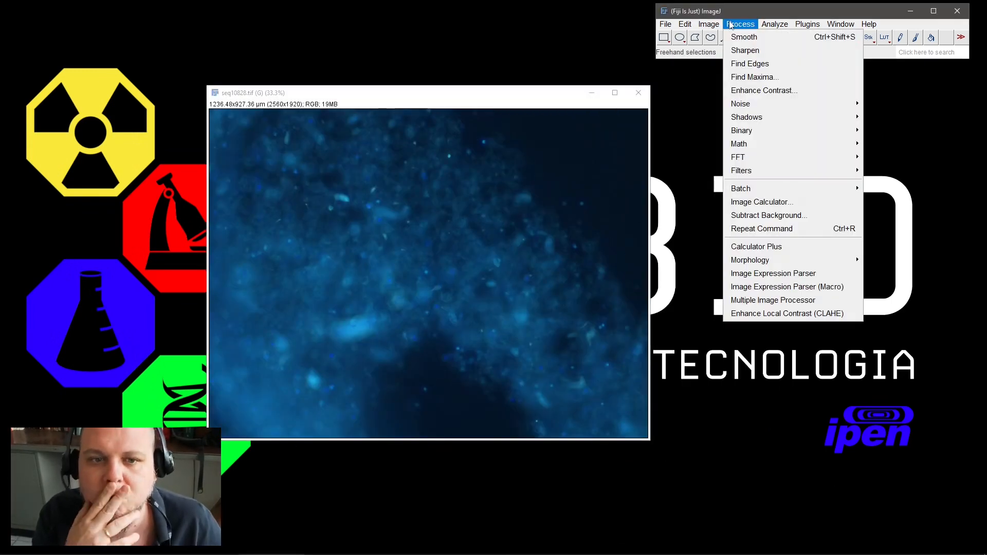
pyautogui.moveTo(708, 24)
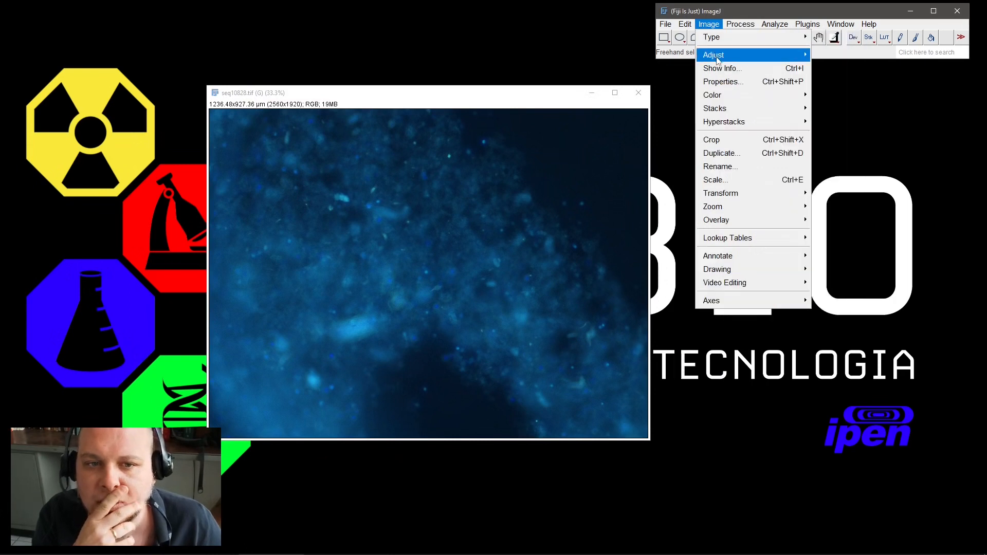
pyautogui.moveTo(719, 56)
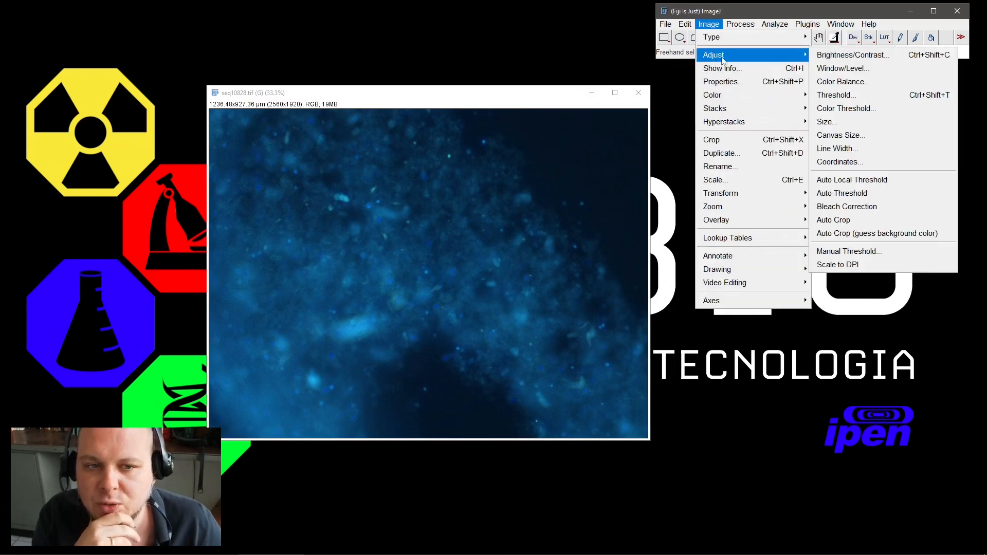
pyautogui.click(853, 59)
pyautogui.moveTo(367, 94); pyautogui.dragTo(689, 95)
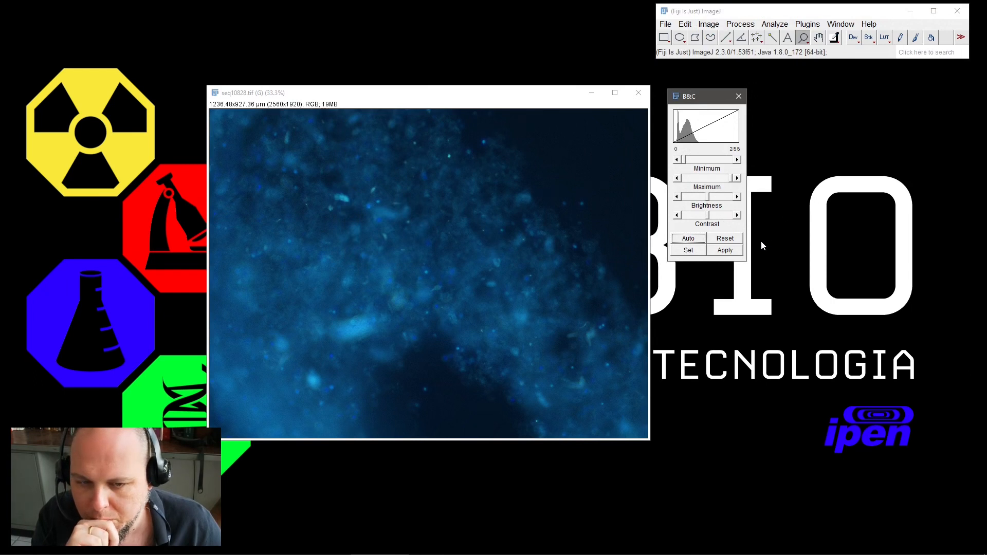
# Try the automatic contrast with a reset, reapply it, and fine-tune the display range of seq10828.tif to about 53–139
pyautogui.click(690, 239)
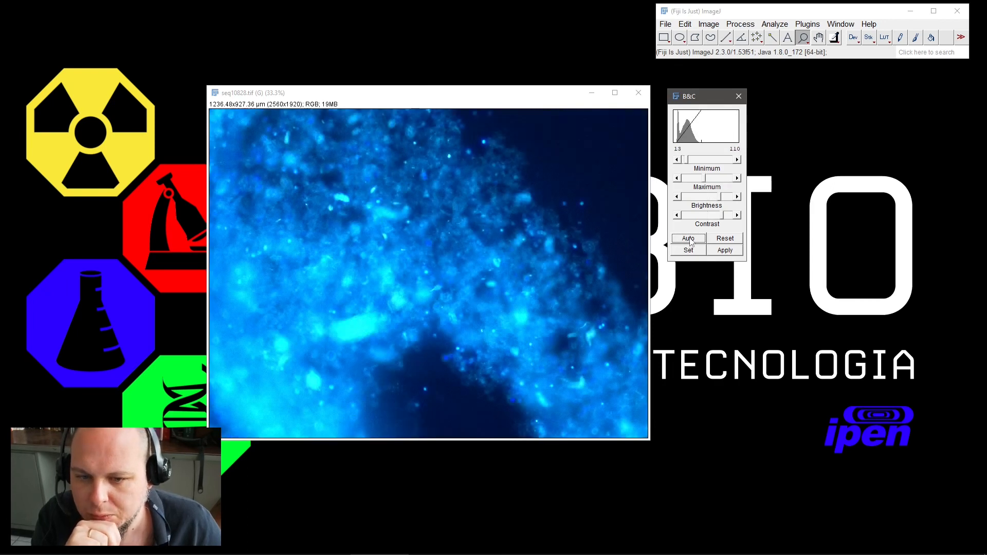
pyautogui.click(729, 240)
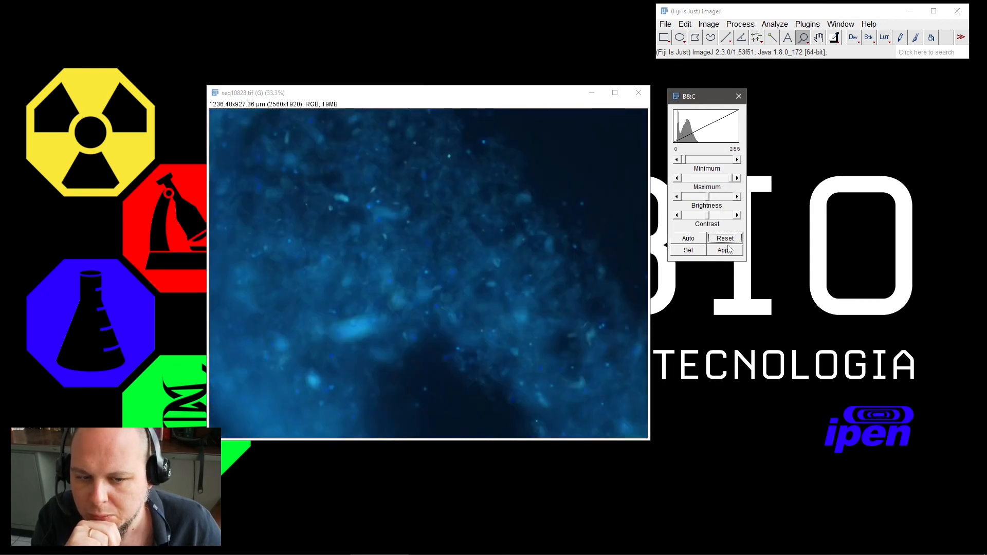
pyautogui.click(696, 240)
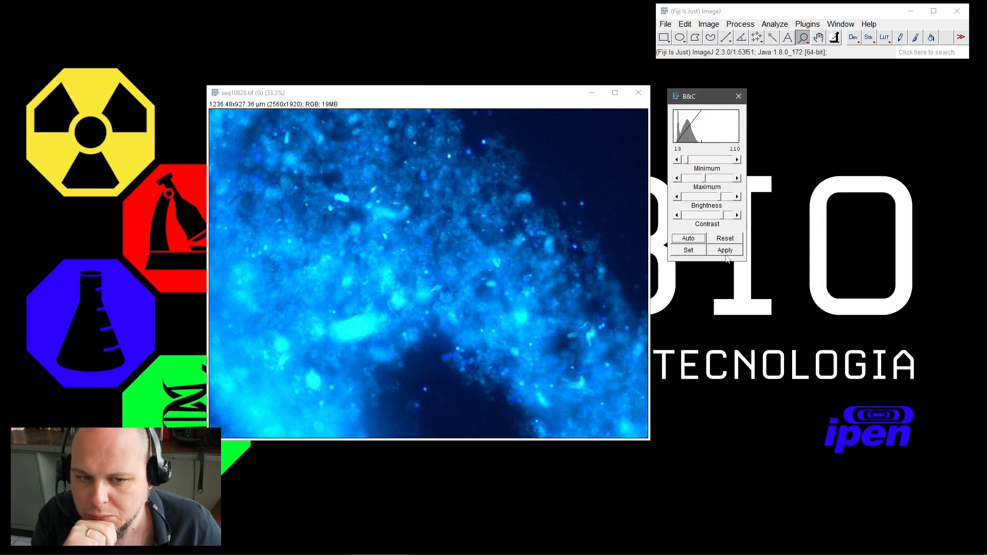
pyautogui.moveTo(706, 183)
pyautogui.mouseDown()
pyautogui.moveTo(696, 183)
pyautogui.moveTo(708, 184)
pyautogui.mouseUp()
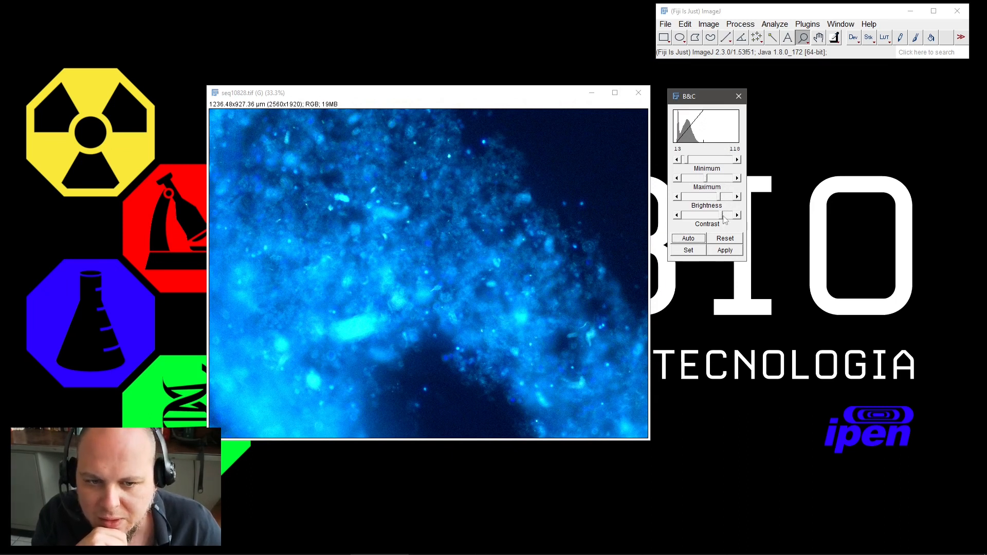
pyautogui.moveTo(724, 218); pyautogui.dragTo(715, 204)
pyautogui.click(696, 239)
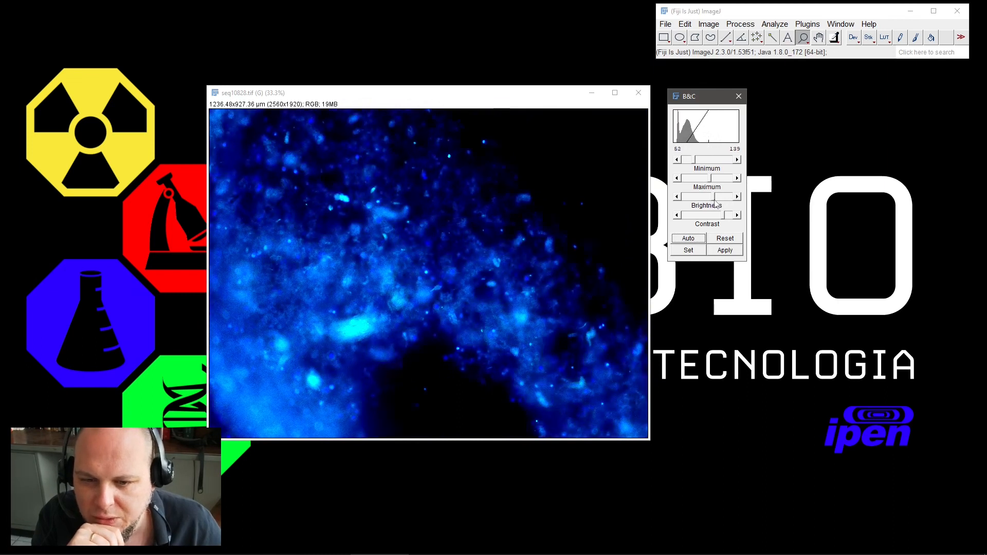
# Apply the adjusted display range to the pixel values of seq10828.tif and close the Brightness/Contrast adjustment
pyautogui.click(735, 252)
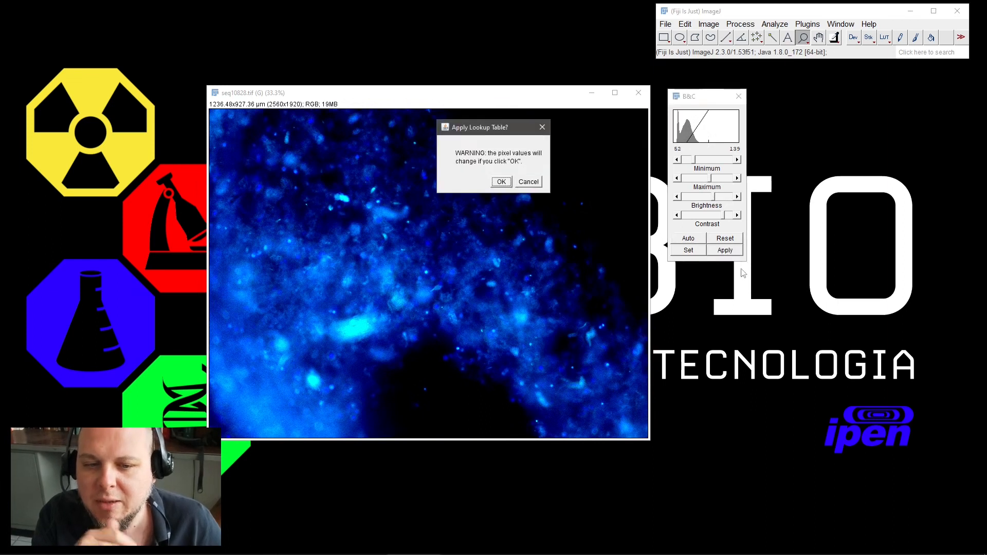
pyautogui.click(506, 182)
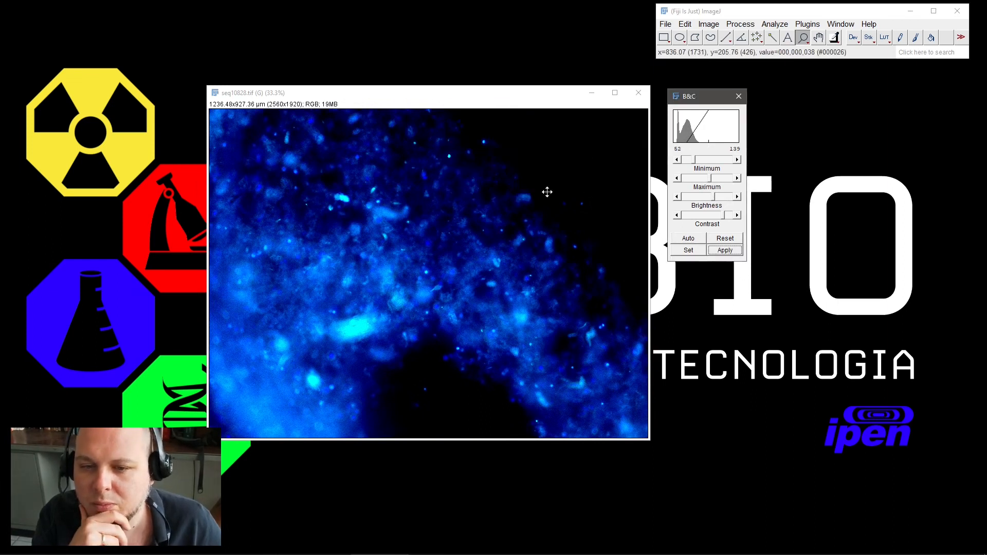
pyautogui.click(739, 96)
# Open Subtract Background for seq10828.tif, move its dialog beside the image, turn on the preview and re-enable smoothing
pyautogui.click(709, 24)
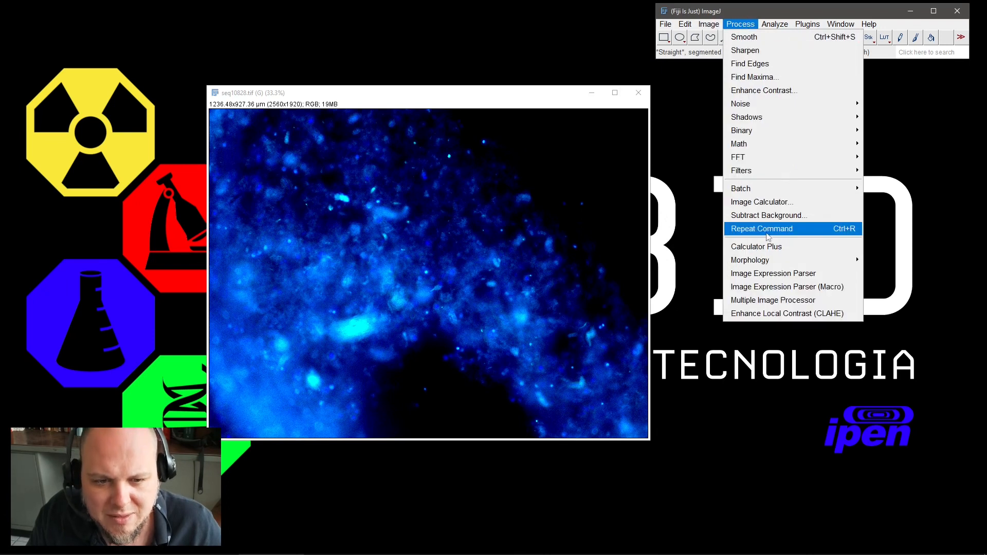
pyautogui.click(780, 215)
pyautogui.moveTo(496, 111); pyautogui.dragTo(724, 95)
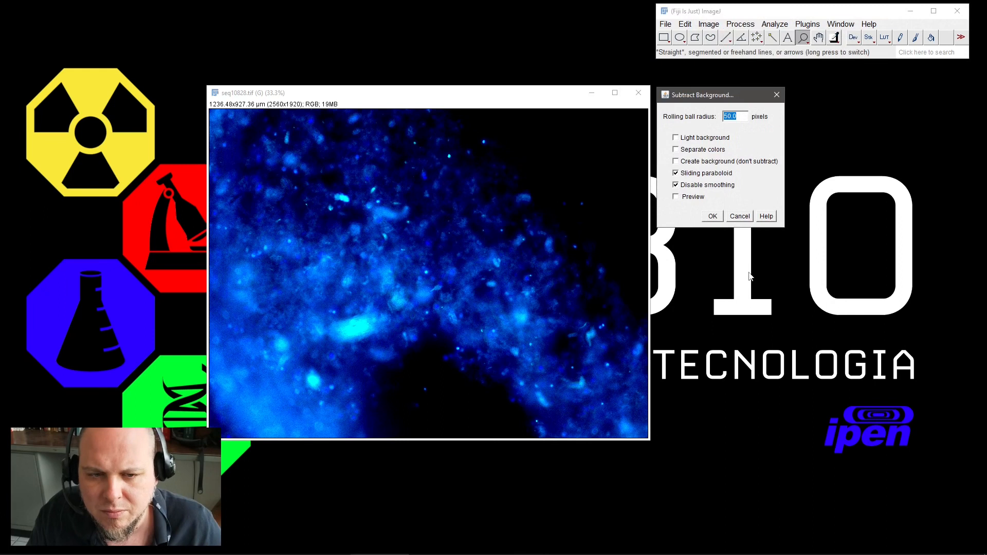
pyautogui.click(693, 197)
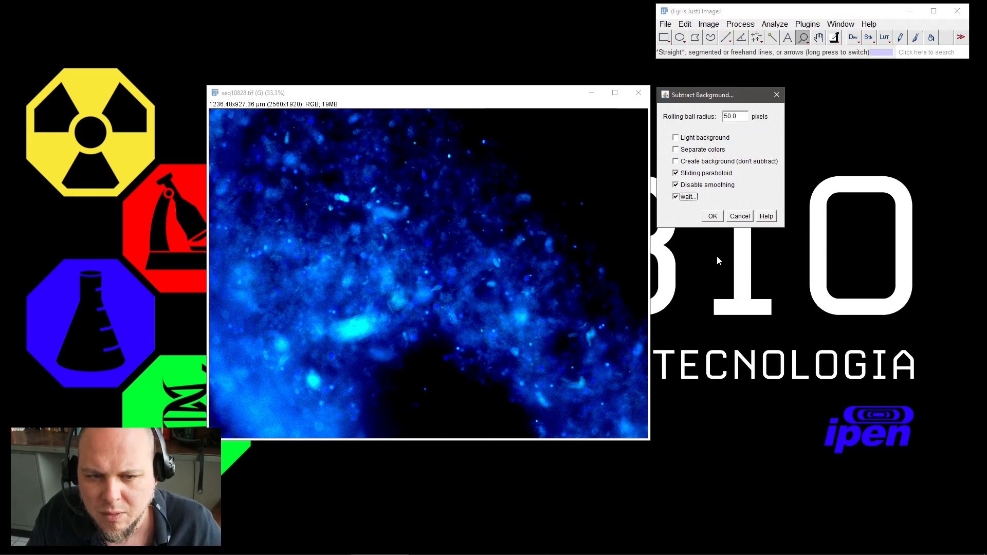
pyautogui.click(712, 185)
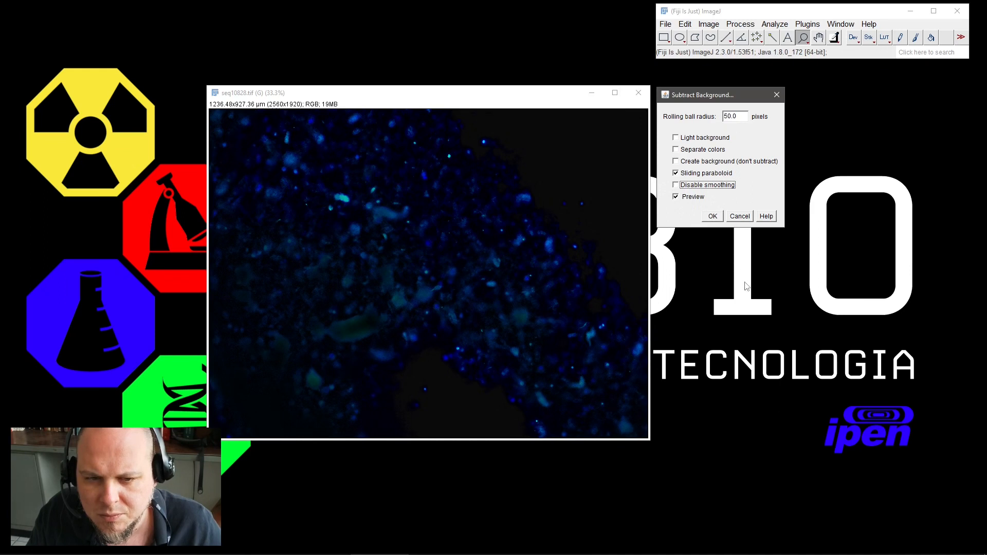
# Preview rolling ball radii of 40 and 1 pixels, and subtract the background of seq10828.tif with a radius of 40 pixels
pyautogui.doubleClick(740, 116)
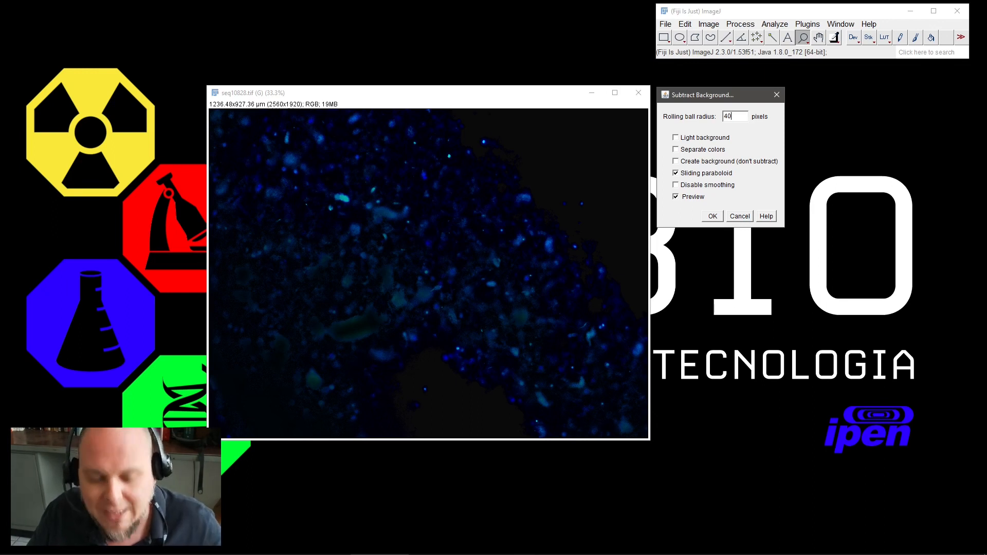
pyautogui.press('BackSpace')
pyautogui.press('BackSpace')
pyautogui.write('1')
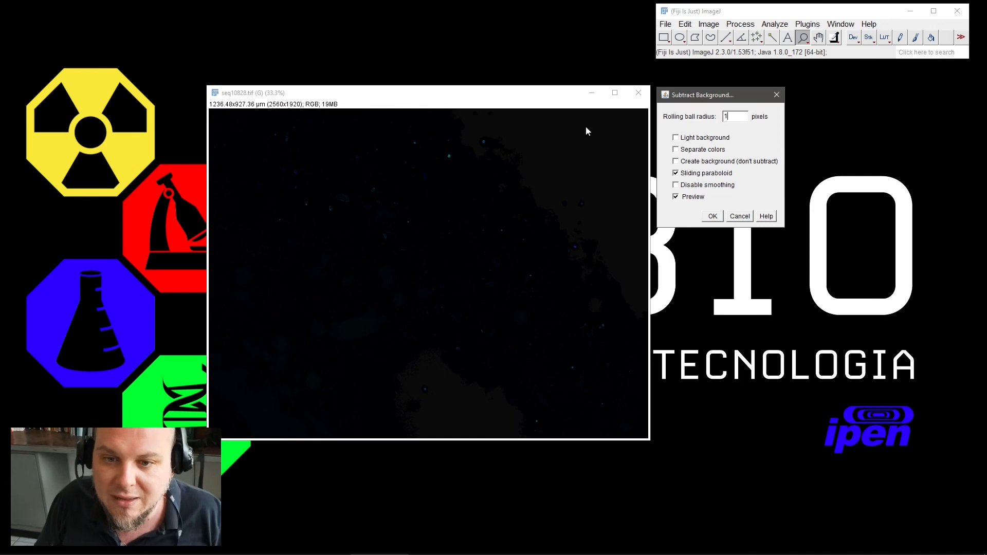
pyautogui.moveTo(735, 117); pyautogui.dragTo(703, 116)
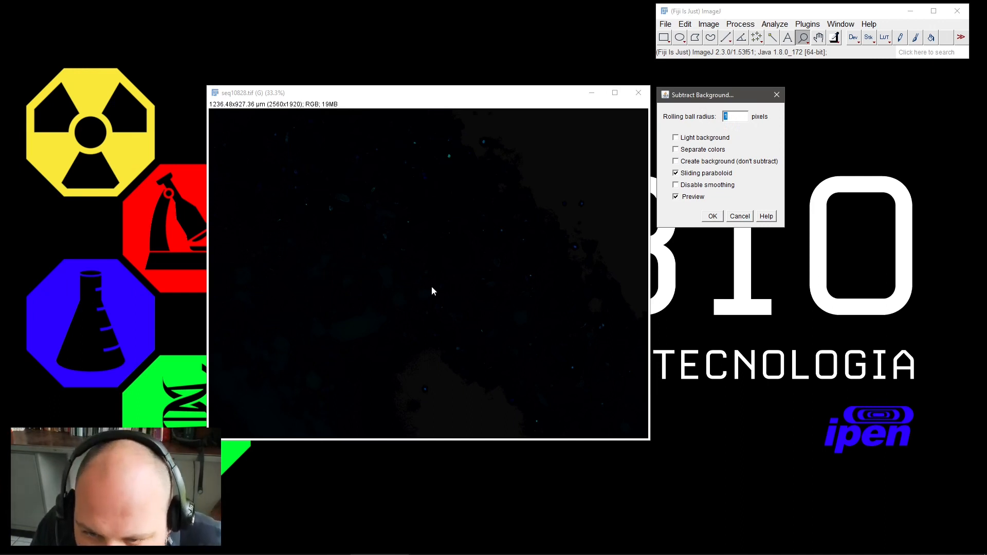
pyautogui.write('40')
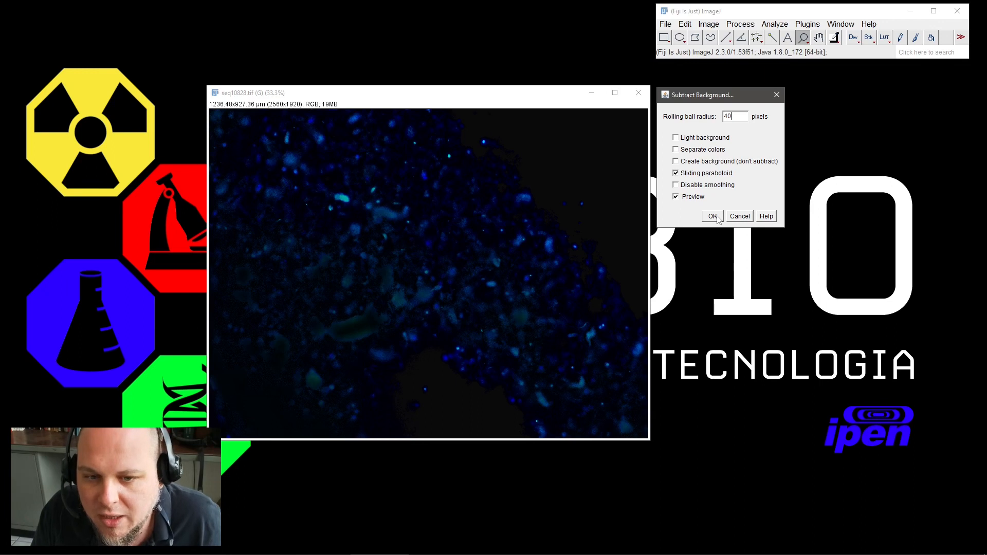
pyautogui.click(713, 217)
# Apply a previewed Gaussian Blur with a sigma radius of 2.00 to seq10828.tif and reposition the image window
pyautogui.click(747, 26)
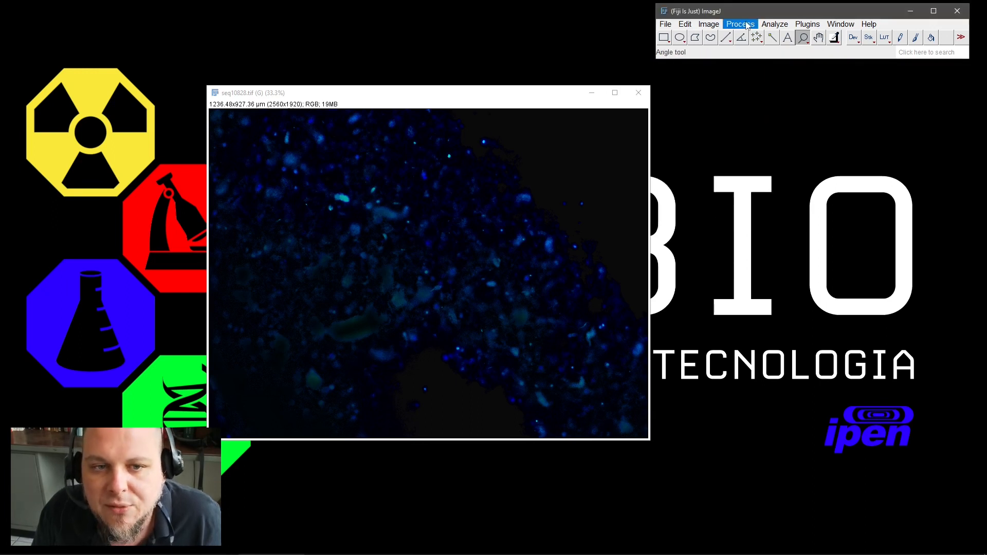
pyautogui.moveTo(785, 173)
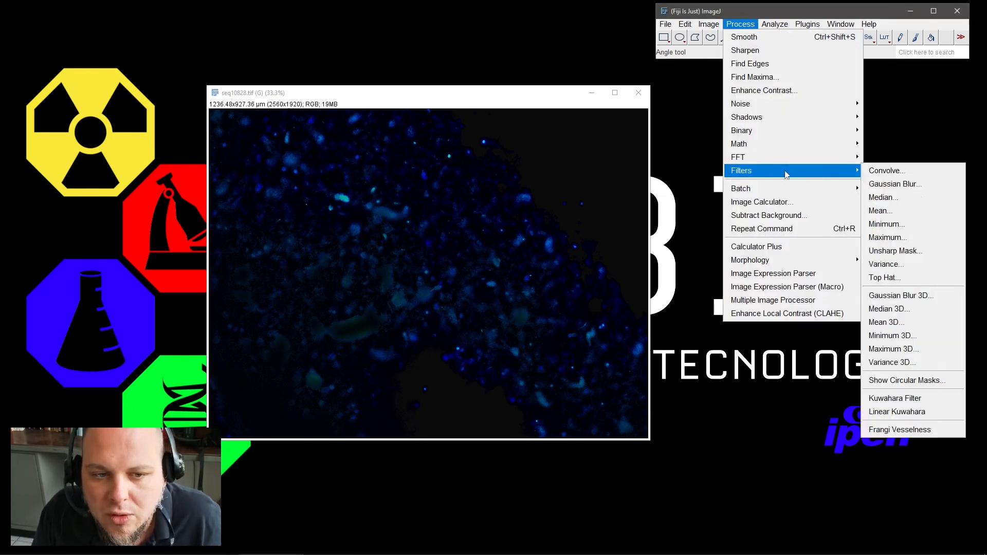
pyautogui.click(898, 188)
pyautogui.moveTo(492, 126); pyautogui.dragTo(747, 126)
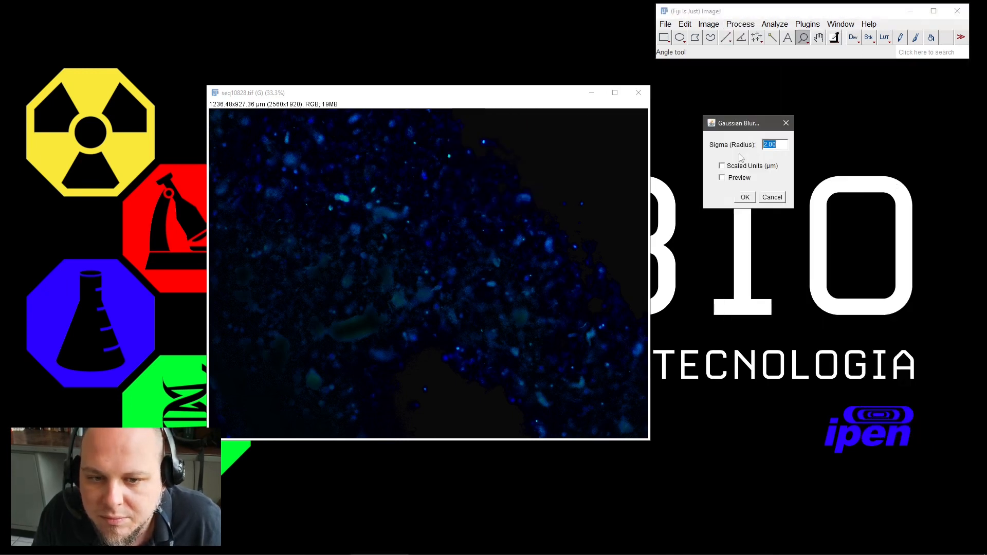
pyautogui.click(726, 178)
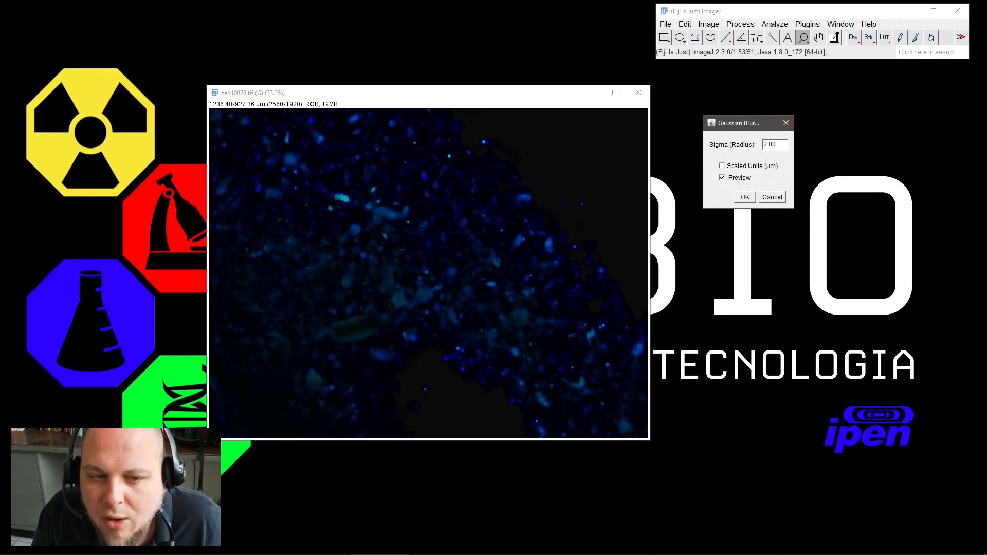
pyautogui.click(745, 198)
pyautogui.moveTo(488, 97); pyautogui.dragTo(546, 95)
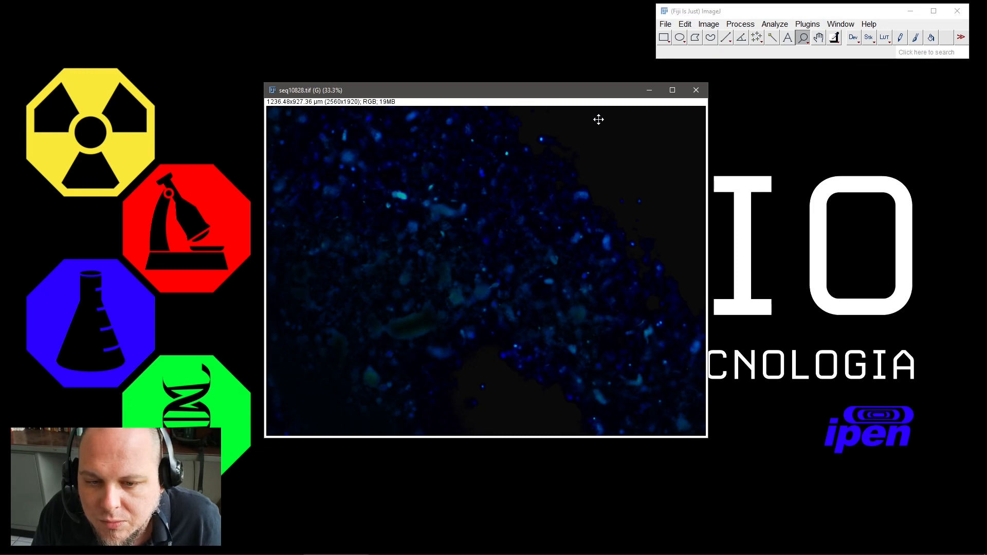
# Split seq10828.tif into its separate colour channels and spread the channel images apart on the desktop
pyautogui.click(709, 25)
pyautogui.moveTo(746, 98)
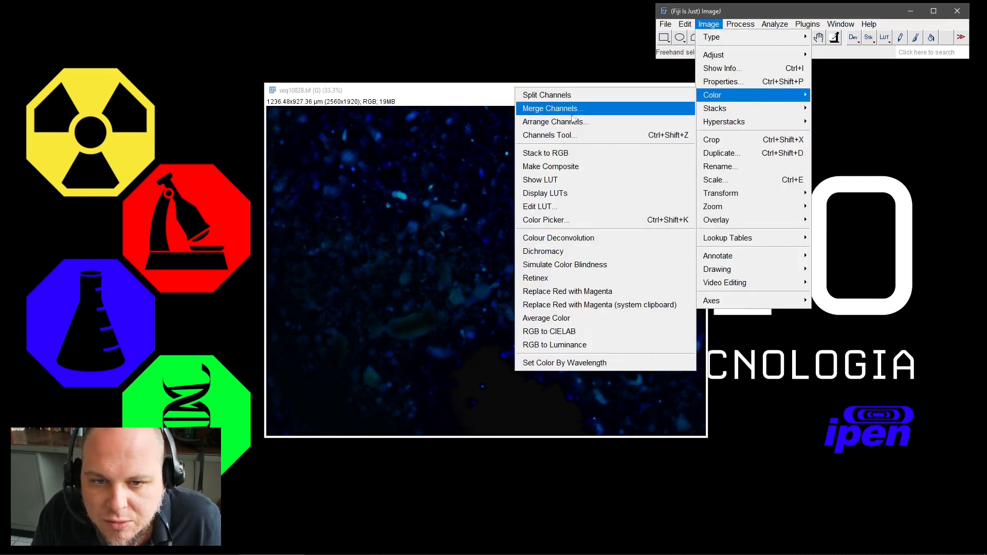
pyautogui.click(569, 95)
pyautogui.moveTo(474, 94); pyautogui.dragTo(317, 240)
pyautogui.moveTo(422, 93); pyautogui.dragTo(229, 28)
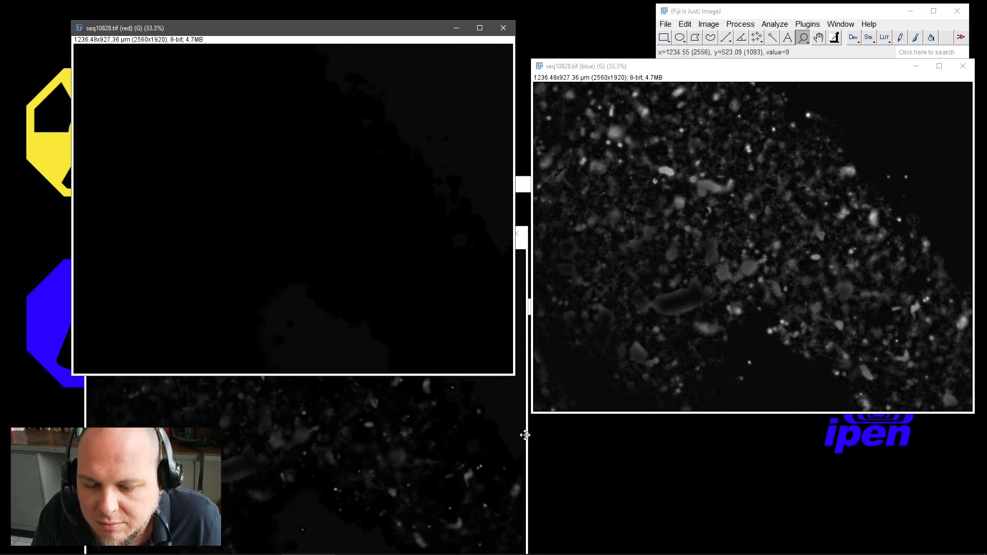
# Close the red and green channel images of seq10828.tif and reposition the remaining blue channel image
pyautogui.click(501, 28)
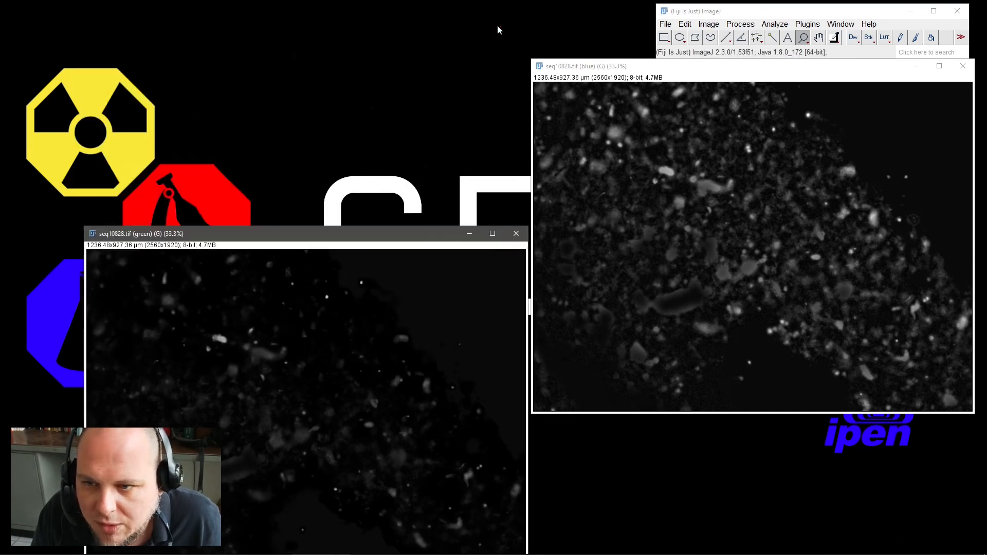
pyautogui.click(516, 232)
pyautogui.moveTo(705, 73); pyautogui.dragTo(353, 112)
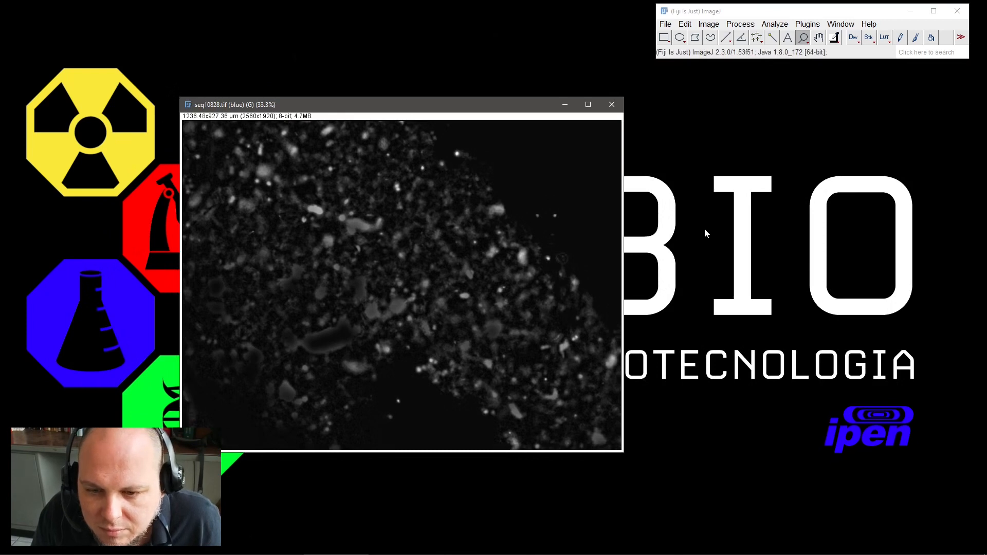
pyautogui.click(885, 40)
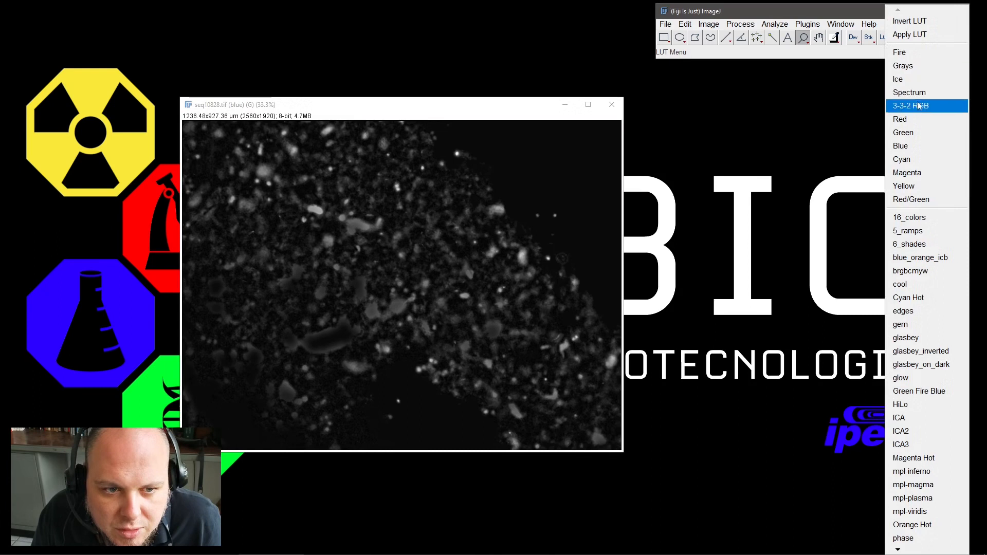
pyautogui.click(836, 54)
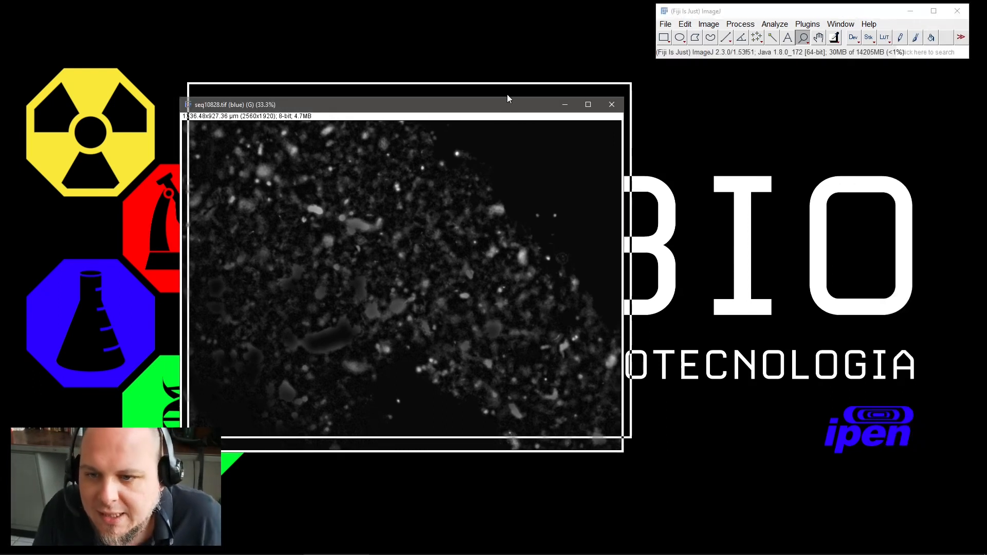
pyautogui.moveTo(506, 101); pyautogui.dragTo(494, 74)
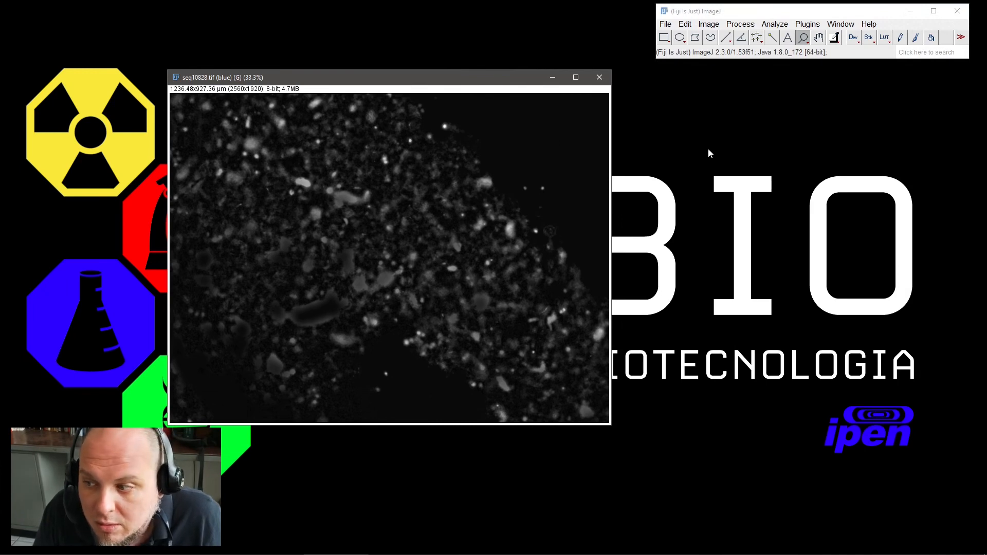
# Open seq10827.tif from the imgs folder in Fiji and reposition the image on the desktop
pyautogui.moveTo(465, 545)
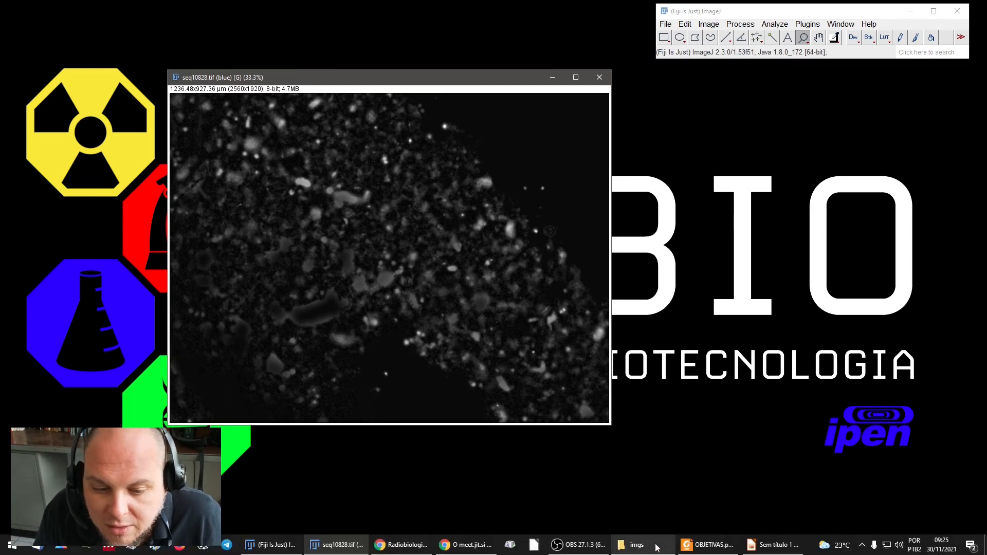
pyautogui.click(640, 545)
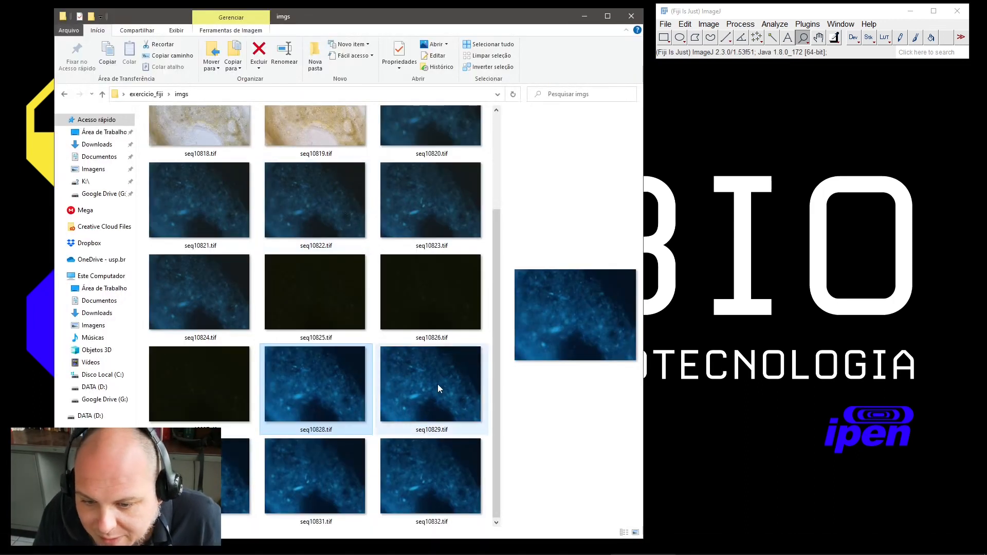
pyautogui.doubleClick(455, 402)
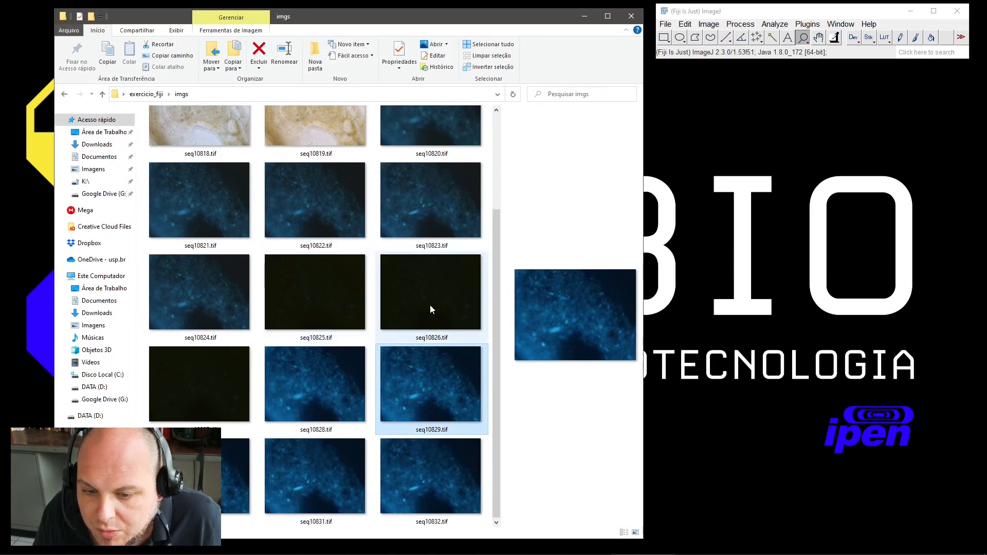
pyautogui.click(226, 400)
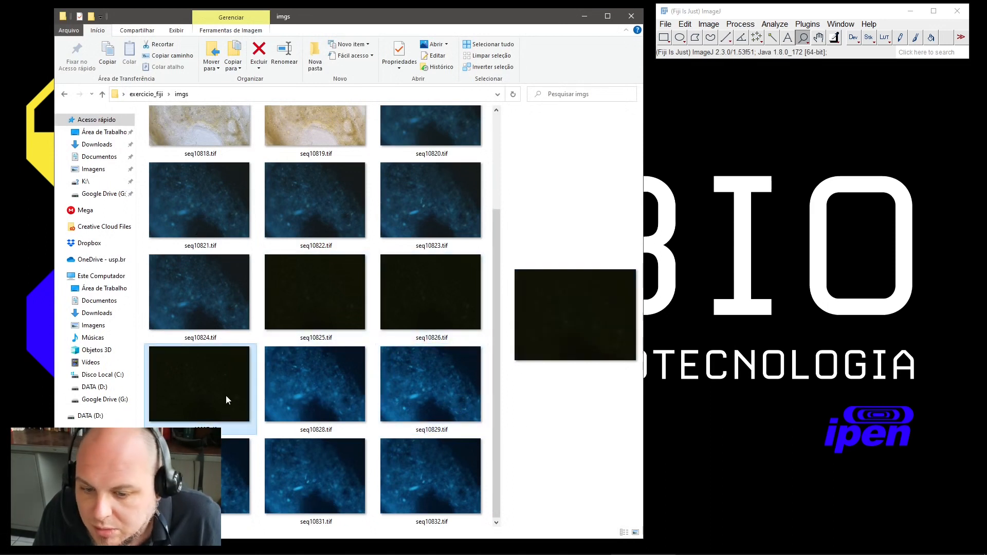
pyautogui.moveTo(223, 396); pyautogui.dragTo(741, 48)
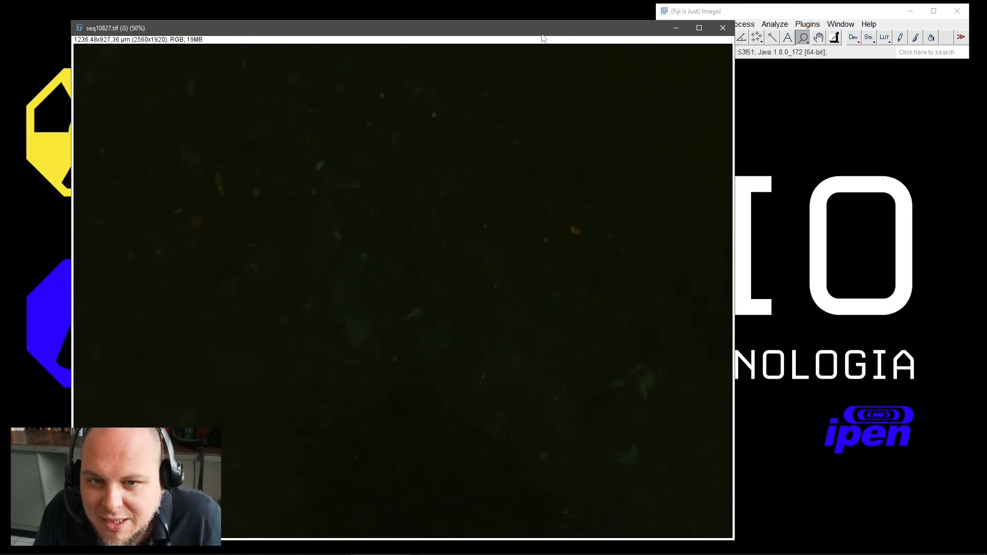
pyautogui.moveTo(542, 35); pyautogui.dragTo(572, 34)
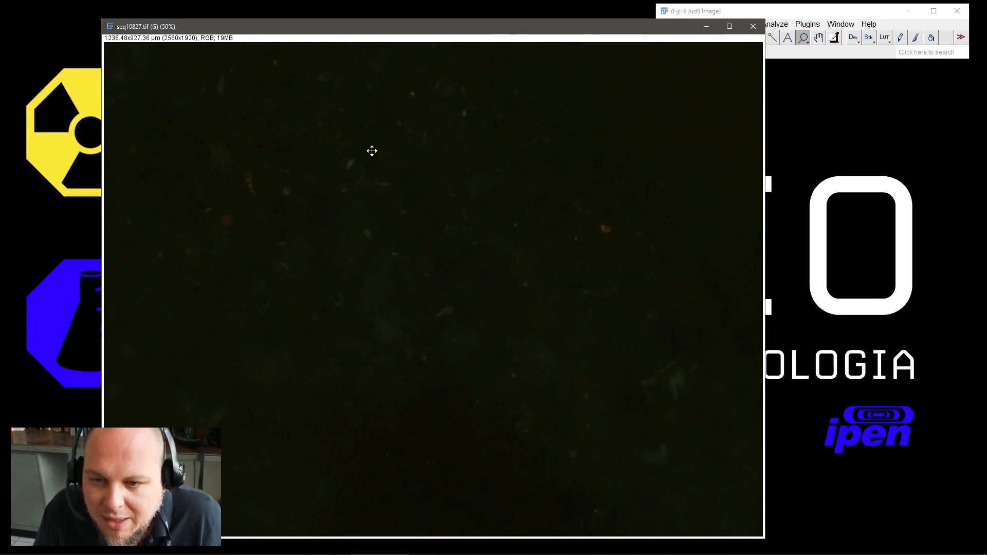
# Apply automatic contrast to seq10827.tif and lower its brightness to a display range of about 22–41
pyautogui.click(807, 7)
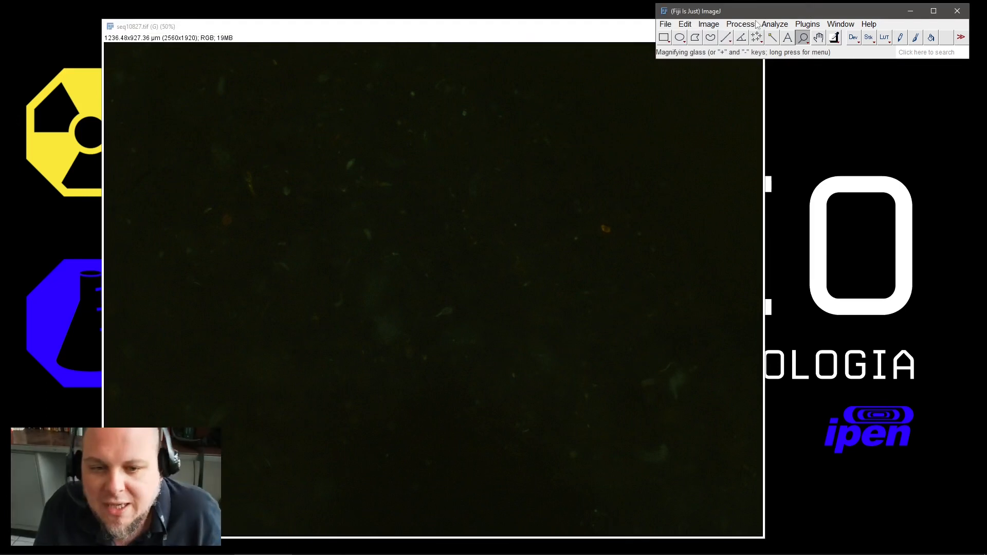
pyautogui.click(740, 24)
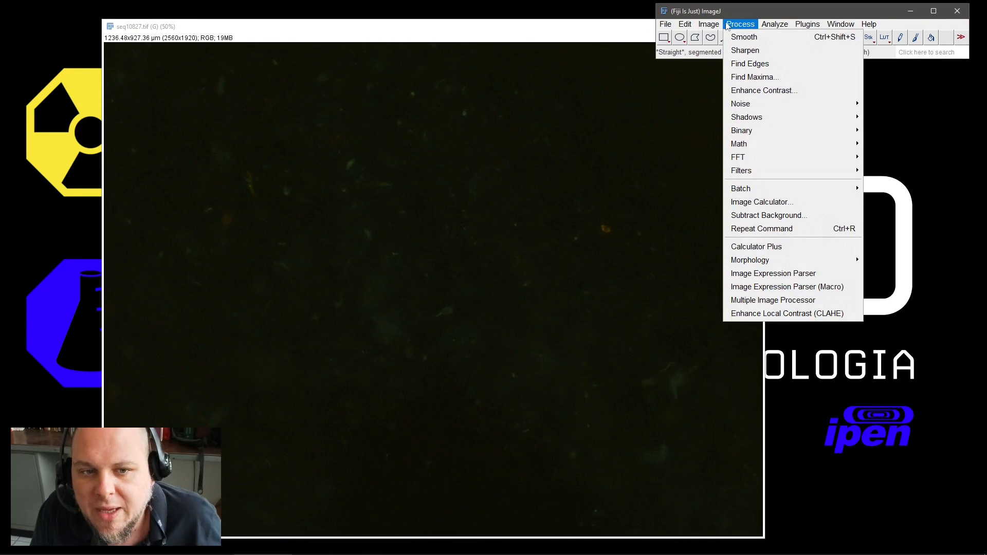
pyautogui.moveTo(708, 25)
pyautogui.moveTo(730, 54)
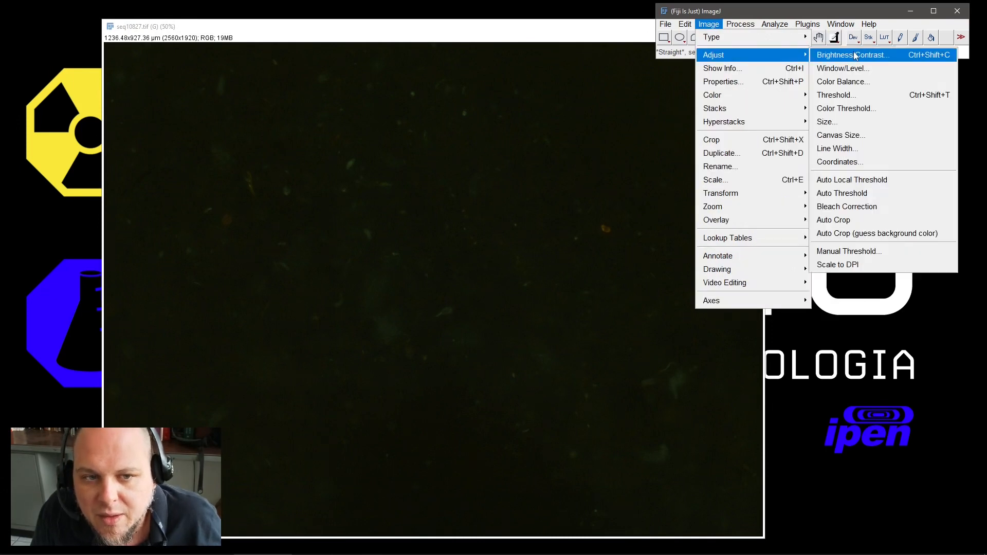
pyautogui.click(854, 55)
pyautogui.click(688, 238)
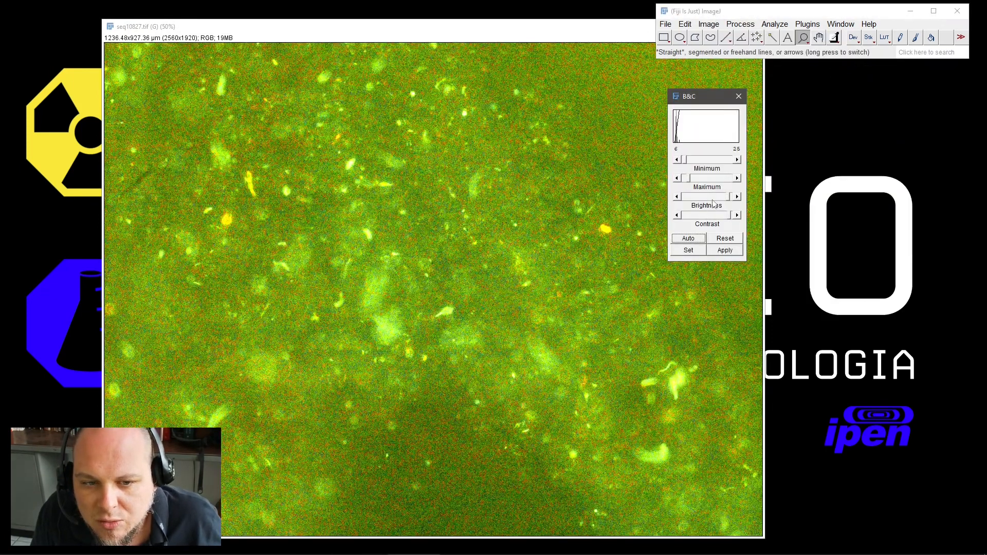
pyautogui.moveTo(730, 200); pyautogui.dragTo(727, 201)
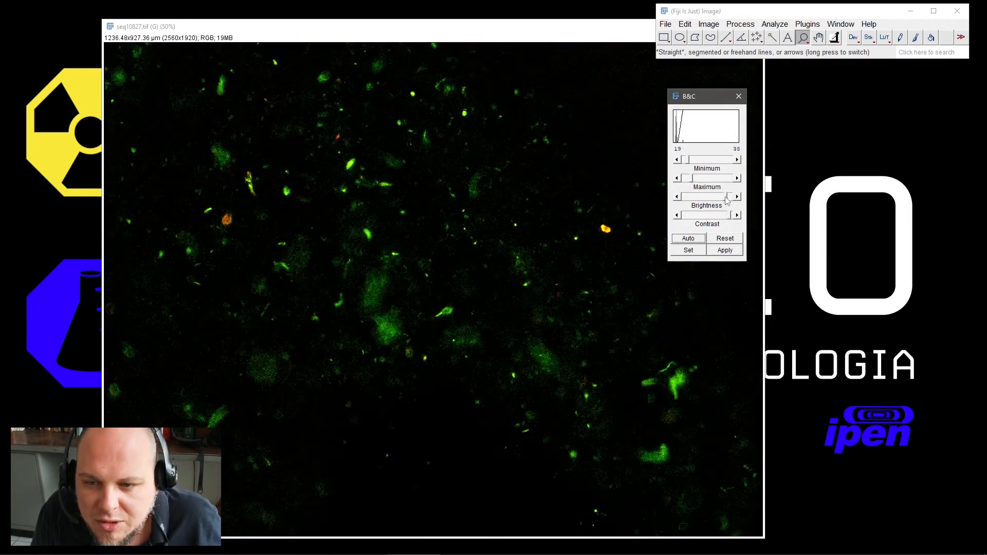
pyautogui.click(676, 198)
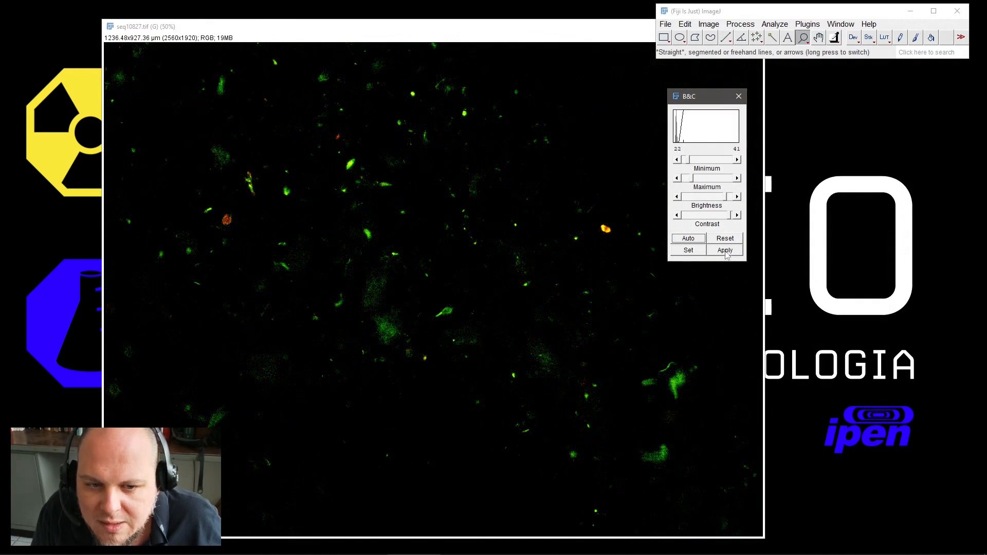
# Apply the adjusted display range to the pixel values of seq10827.tif and close the Brightness/Contrast adjustment
pyautogui.click(725, 250)
pyautogui.click(501, 182)
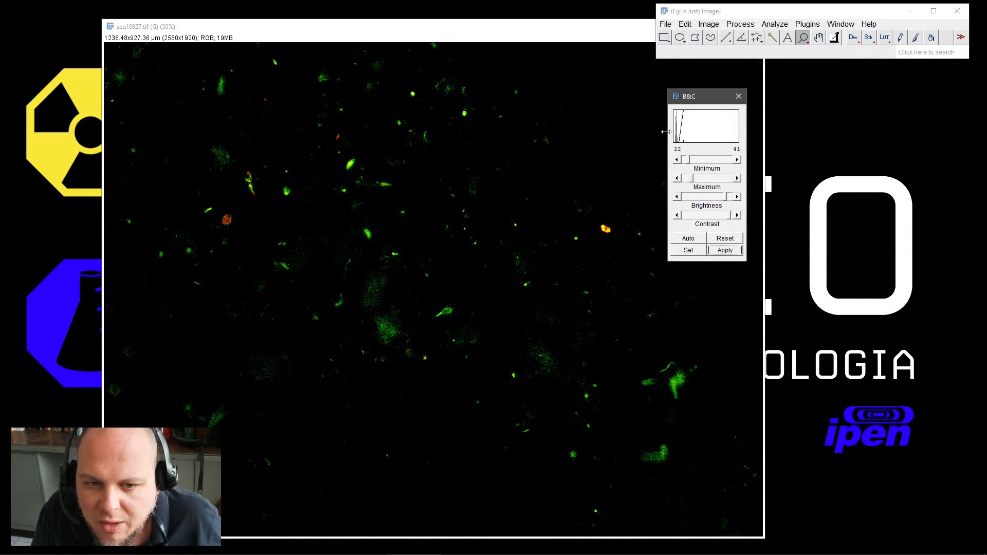
pyautogui.click(739, 97)
pyautogui.click(709, 24)
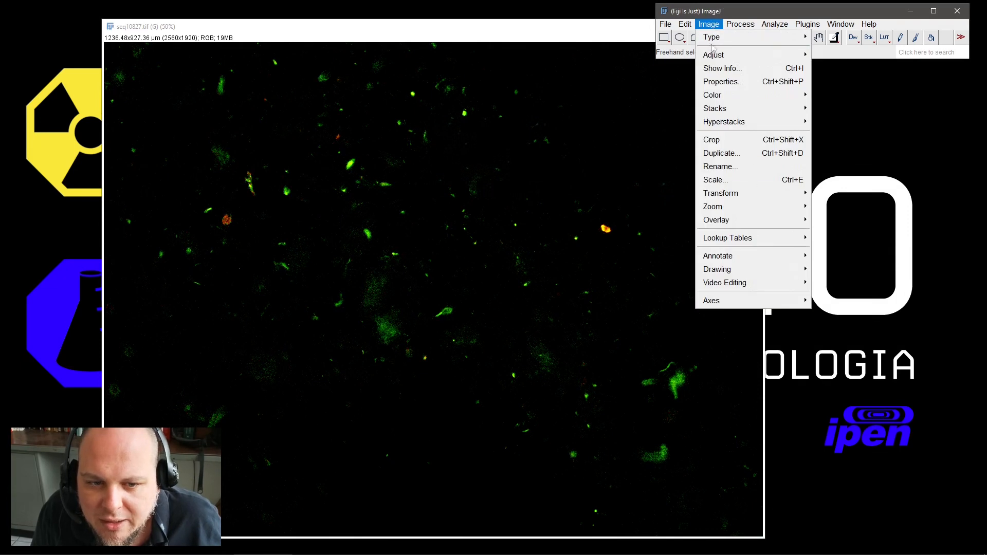
pyautogui.moveTo(740, 24)
pyautogui.click(763, 216)
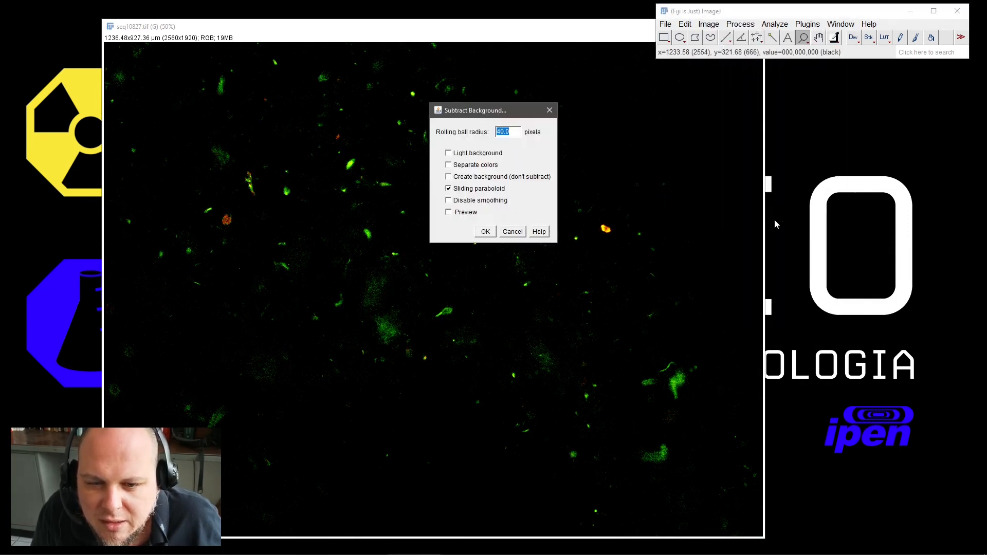
pyautogui.click(514, 232)
# Apply a Gaussian Blur with a sigma of 2.00 to seq10827.tif, with the preview enabled
pyautogui.click(741, 25)
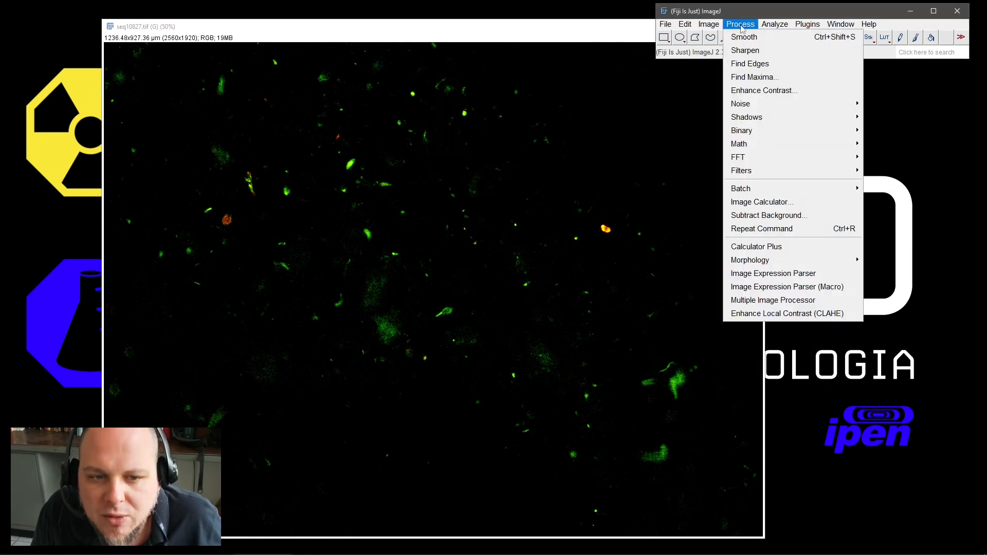
pyautogui.moveTo(769, 171)
pyautogui.click(899, 184)
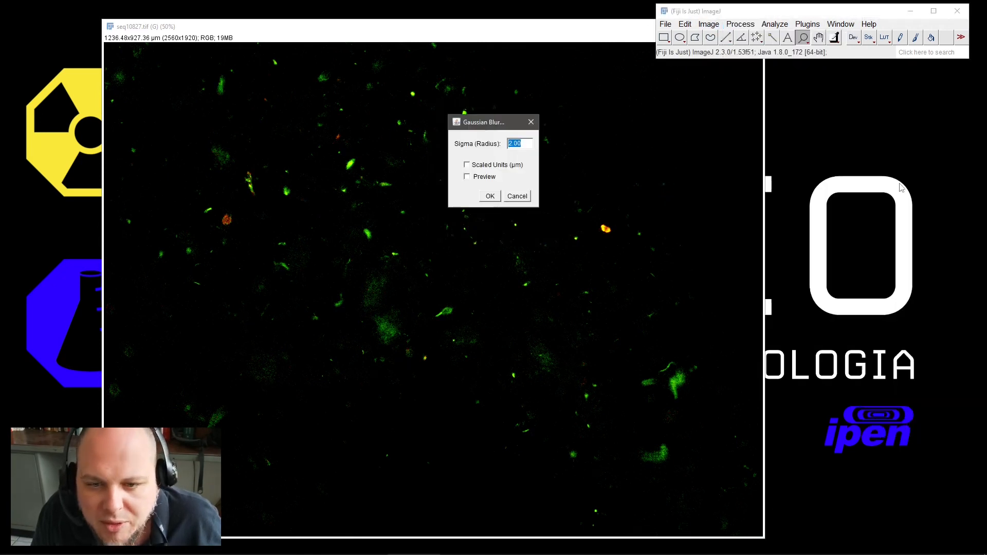
pyautogui.click(483, 178)
pyautogui.click(490, 196)
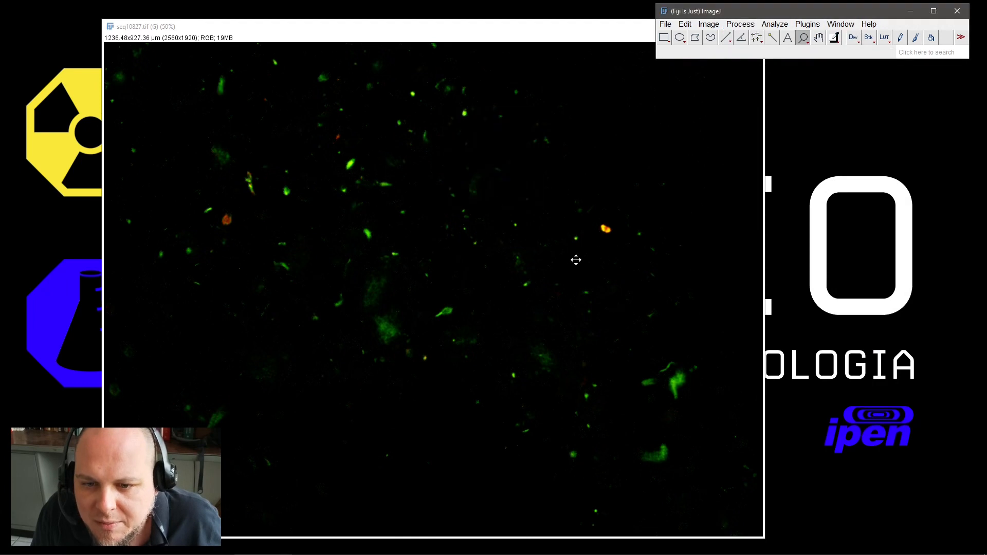
# Subtract the background of seq10827.tif with a 40-pixel rolling ball radius and sliding paraboloid, previewing the effect before applying
pyautogui.click(740, 25)
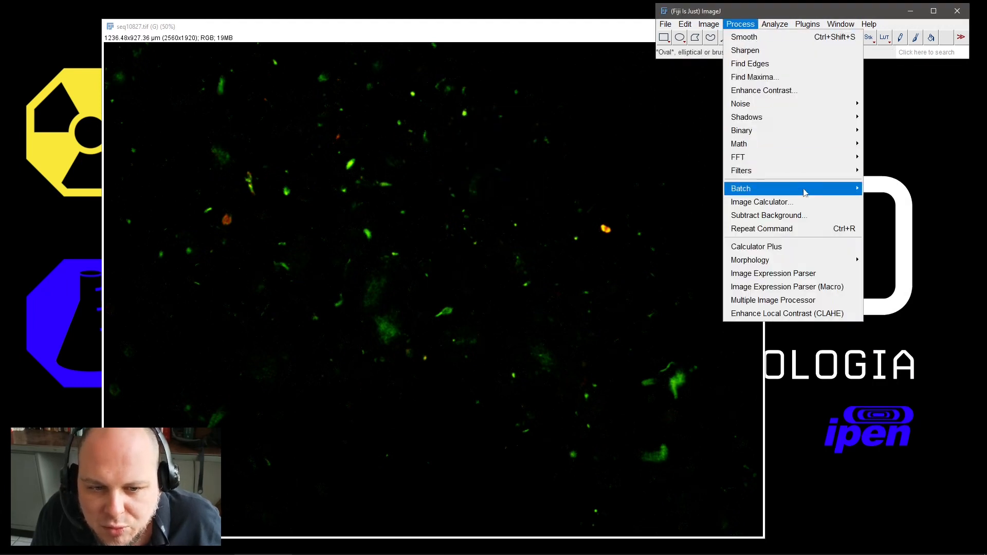
pyautogui.click(804, 216)
pyautogui.click(463, 212)
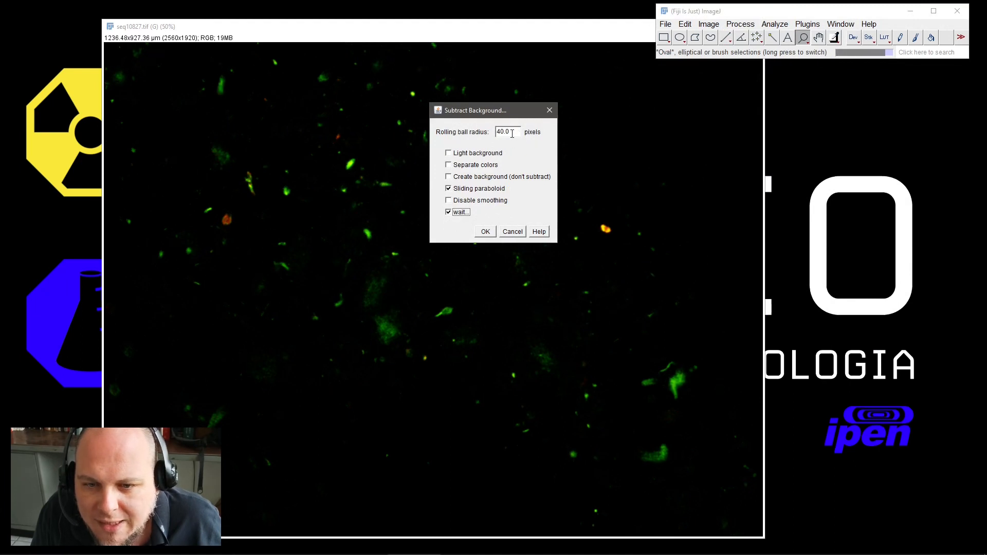
pyautogui.moveTo(501, 114); pyautogui.dragTo(840, 124)
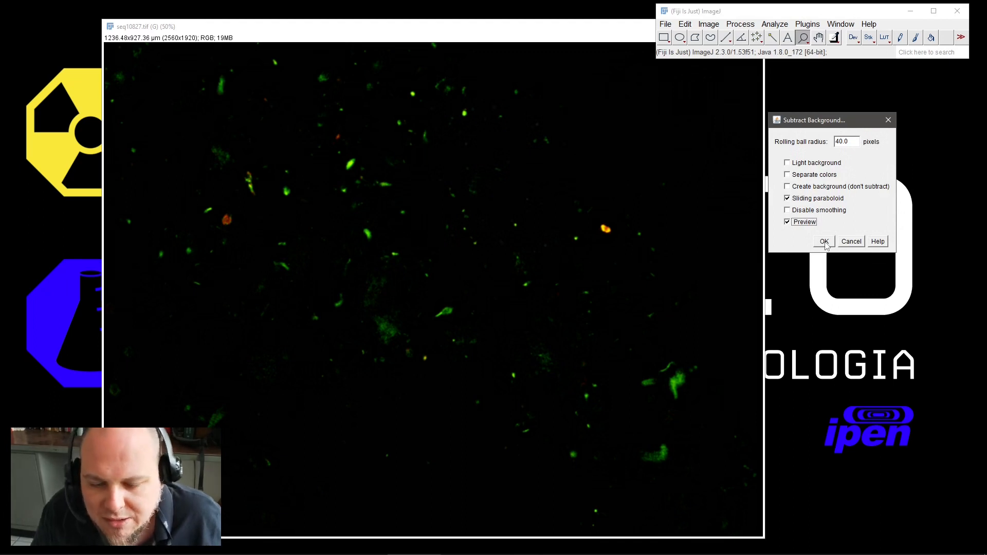
pyautogui.click(824, 242)
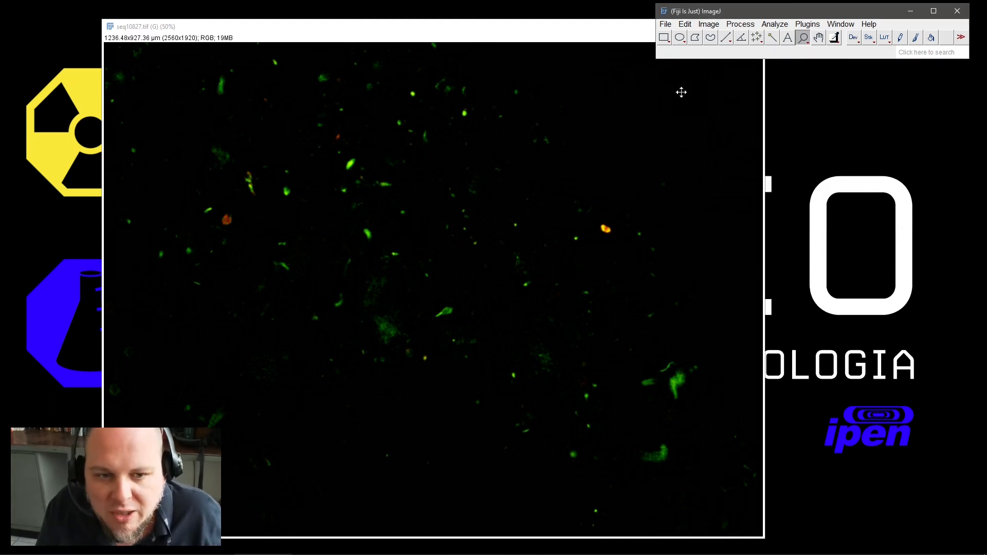
# Split seq10827.tif into its colour channels and close the blue and red channel images
pyautogui.click(709, 24)
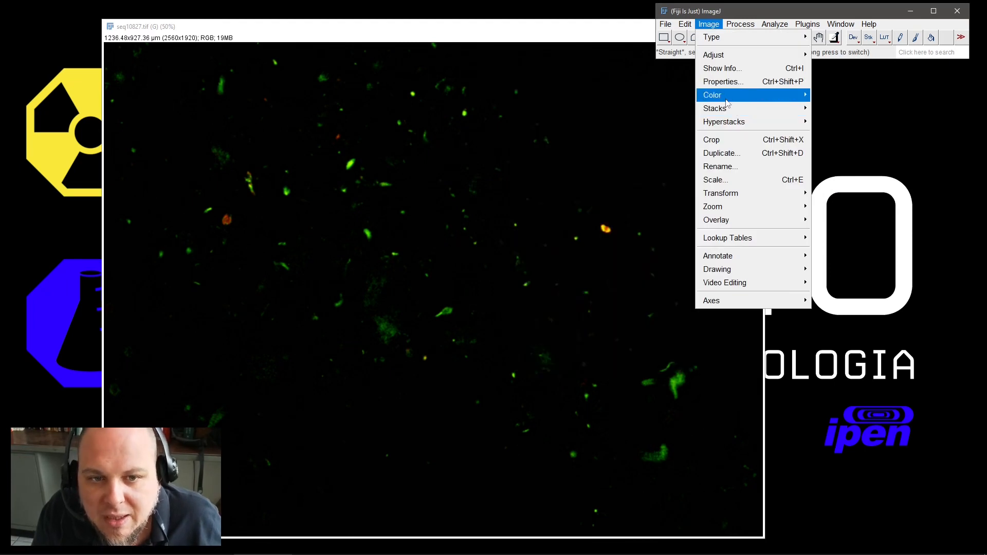
pyautogui.click(546, 95)
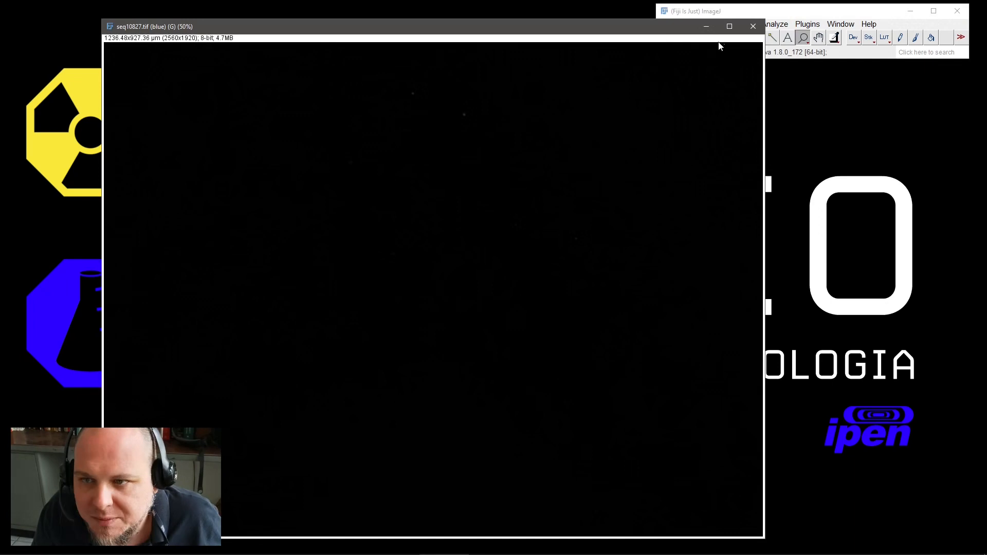
pyautogui.click(753, 26)
pyautogui.moveTo(418, 27); pyautogui.dragTo(643, 185)
pyautogui.click(499, 31)
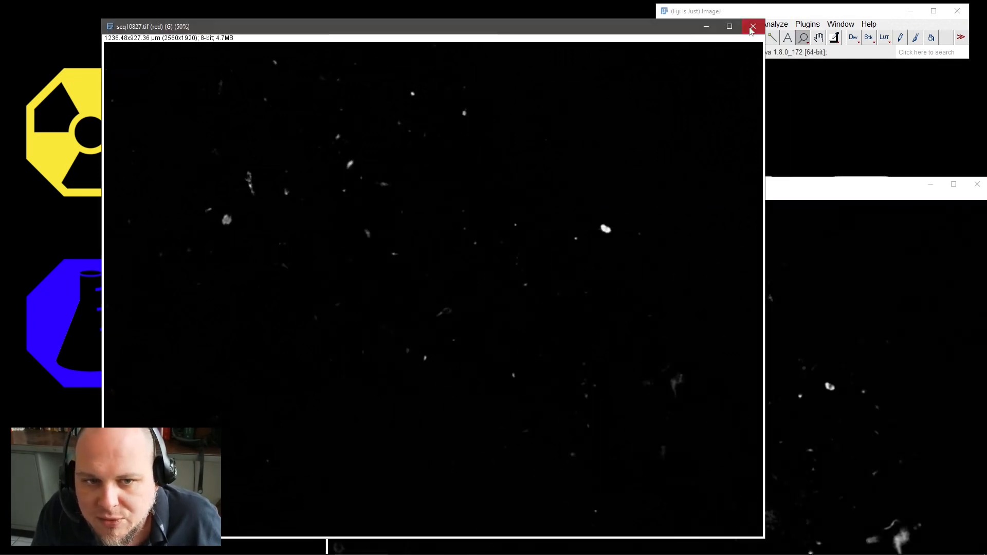
pyautogui.click(753, 26)
# Reposition the green channel image of seq10827.tif and the blue channel image of seq10828.tif so both are accessible
pyautogui.moveTo(716, 185); pyautogui.dragTo(628, 136)
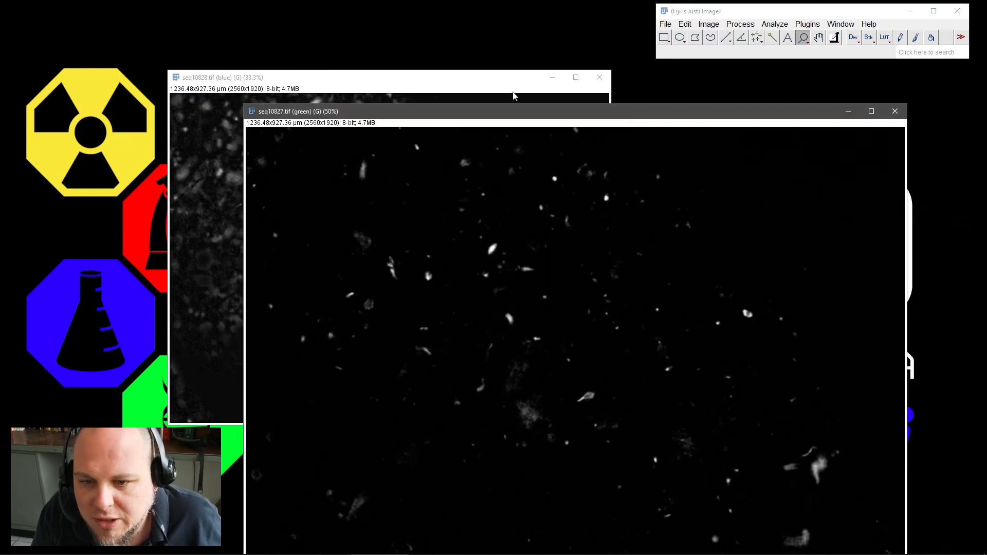
pyautogui.click(485, 78)
pyautogui.moveTo(485, 78); pyautogui.dragTo(461, 80)
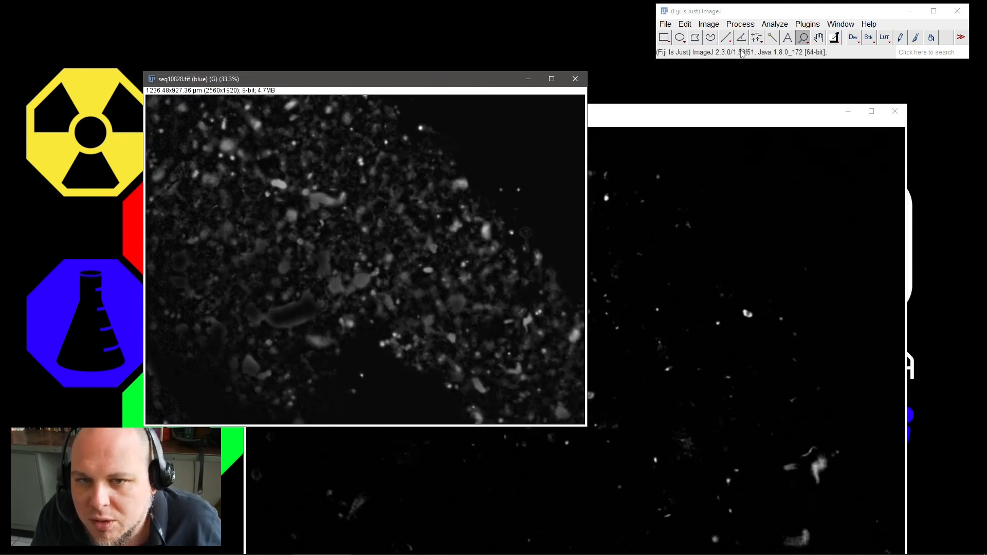
# Set up a channel merge with seq10827.tif (green) as the green channel and seq10828.tif (blue) as the blue channel
pyautogui.click(711, 26)
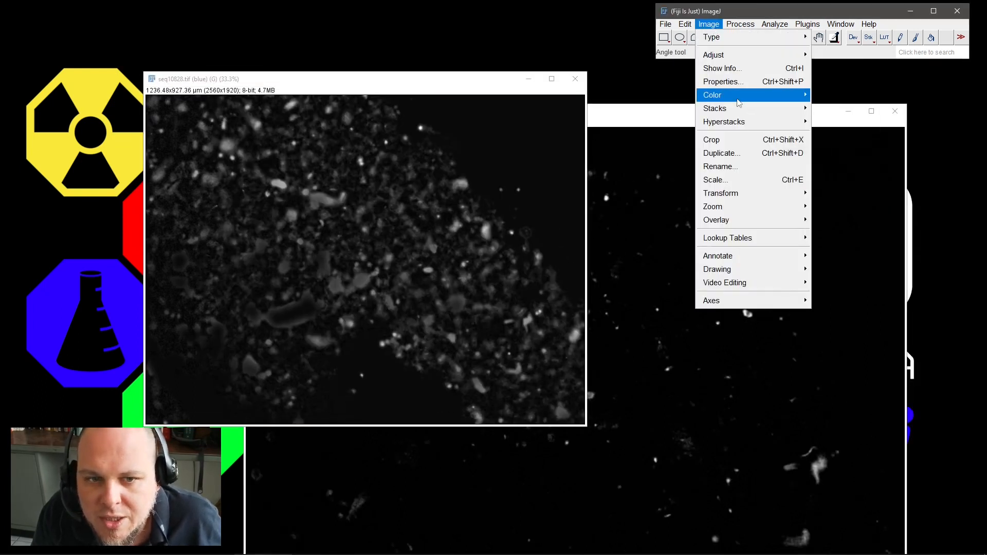
pyautogui.moveTo(738, 101)
pyautogui.click(614, 108)
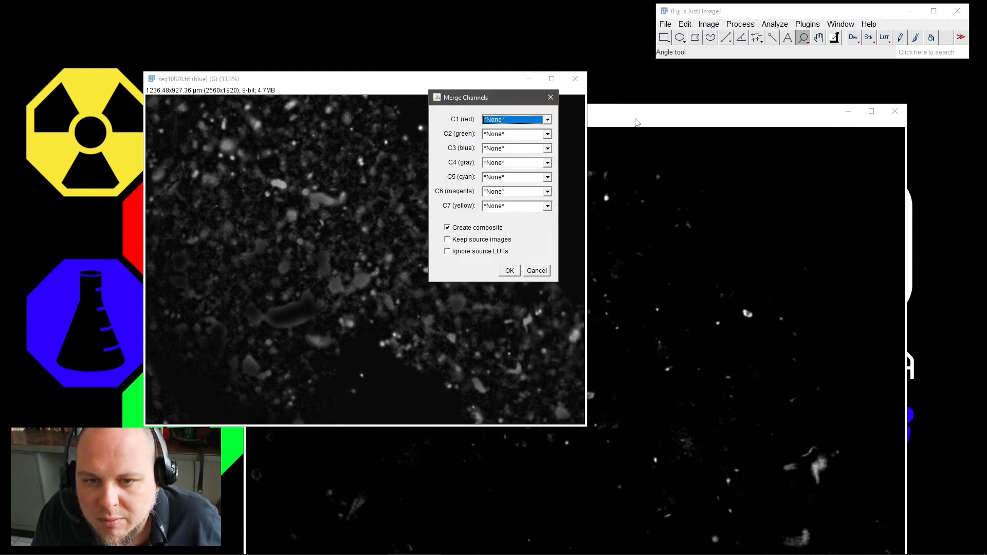
pyautogui.click(538, 136)
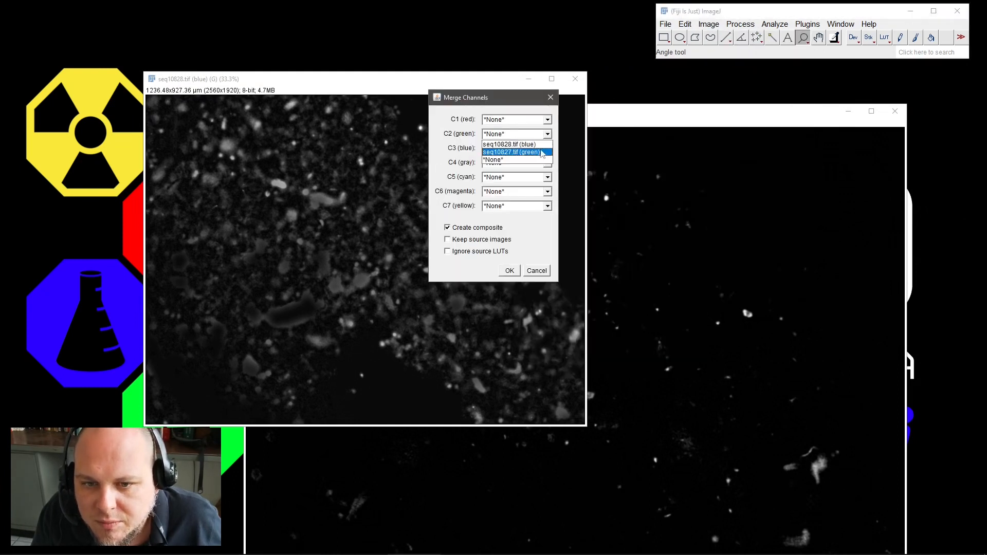
pyautogui.click(541, 154)
pyautogui.click(526, 150)
pyautogui.click(547, 172)
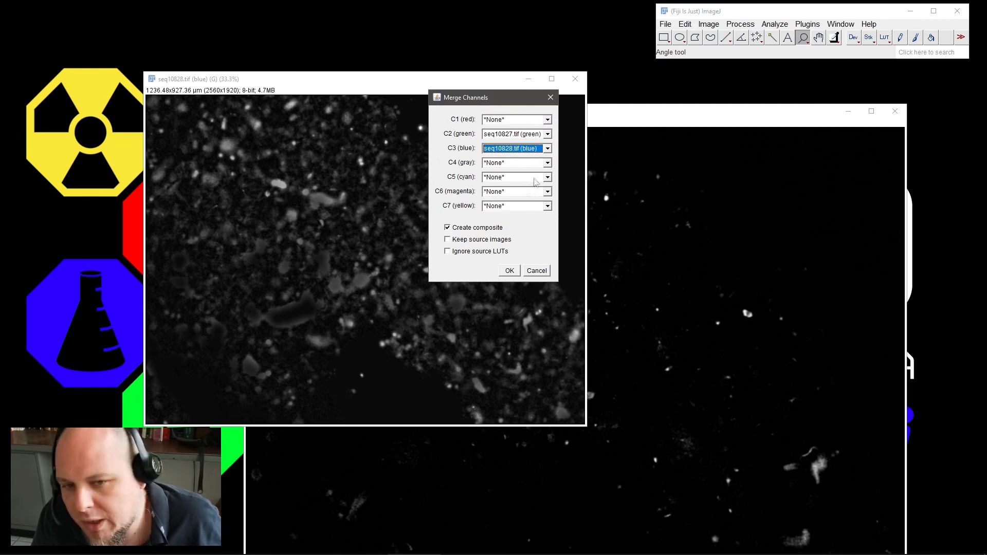
# Merge the channels without creating a composite, keeping source images and ignoring source LUTs, and reposition the resulting RGB image
pyautogui.click(494, 228)
pyautogui.click(483, 240)
pyautogui.click(491, 252)
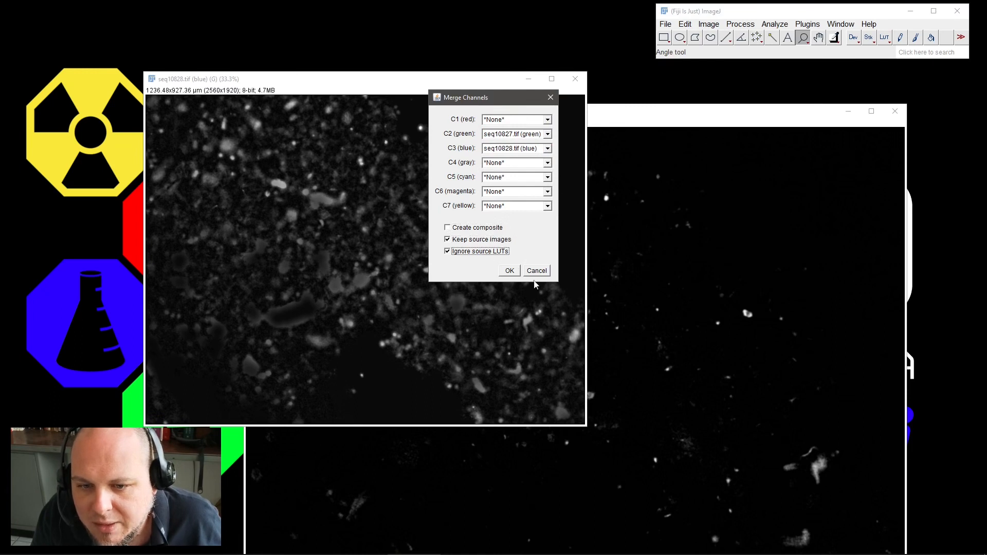
pyautogui.click(509, 272)
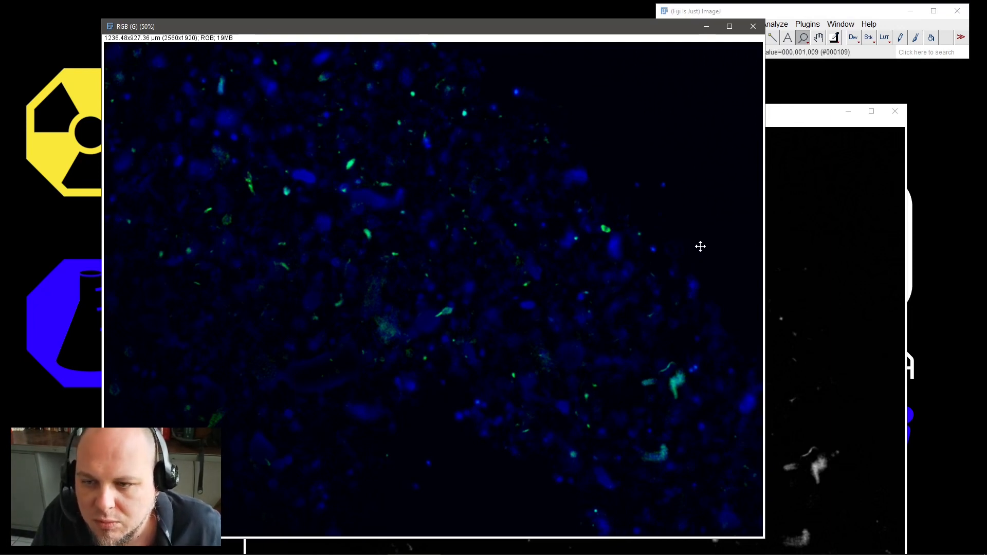
pyautogui.moveTo(517, 30); pyautogui.dragTo(602, 56)
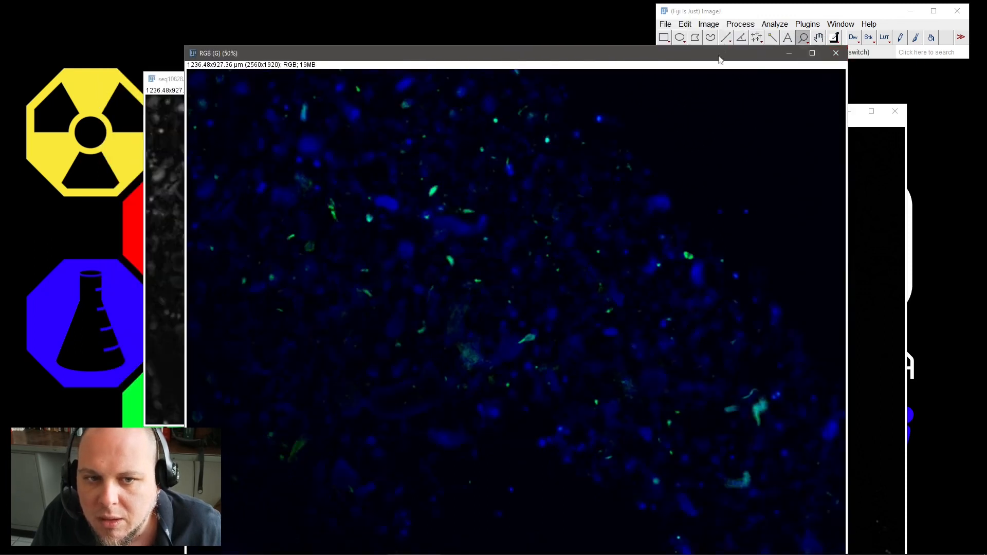
pyautogui.moveTo(697, 62); pyautogui.dragTo(700, 62)
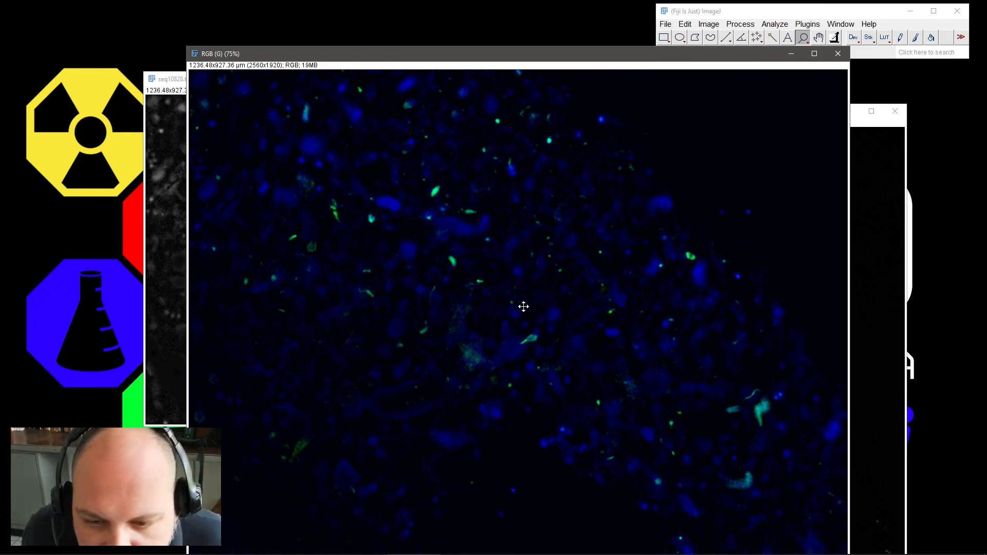
# Examine the green-stained structures and blue nuclei in several areas of the merged RGB image at higher magnification
pyautogui.scroll(4, 522, 307)
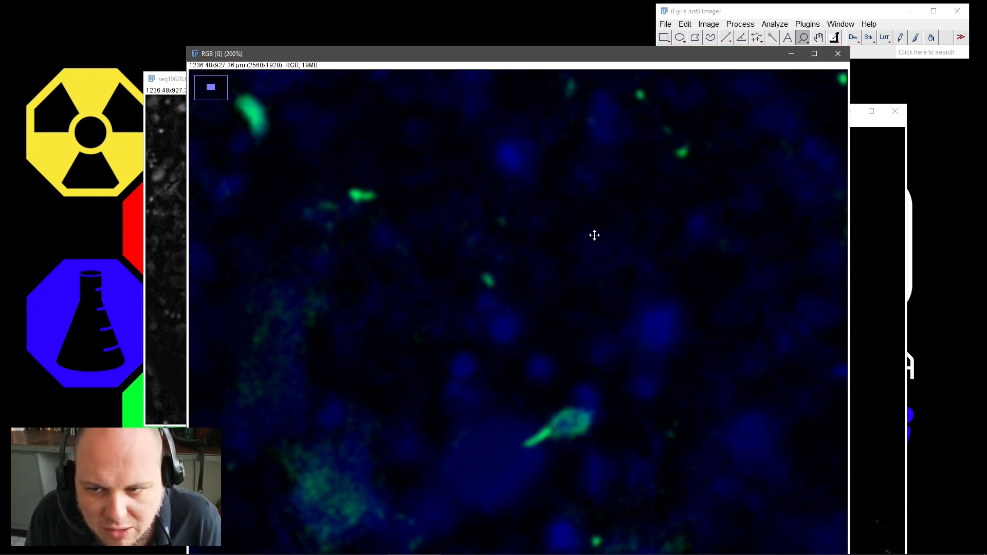
pyautogui.rightClick(639, 233)
pyautogui.rightClick(641, 237)
pyautogui.rightClick(642, 239)
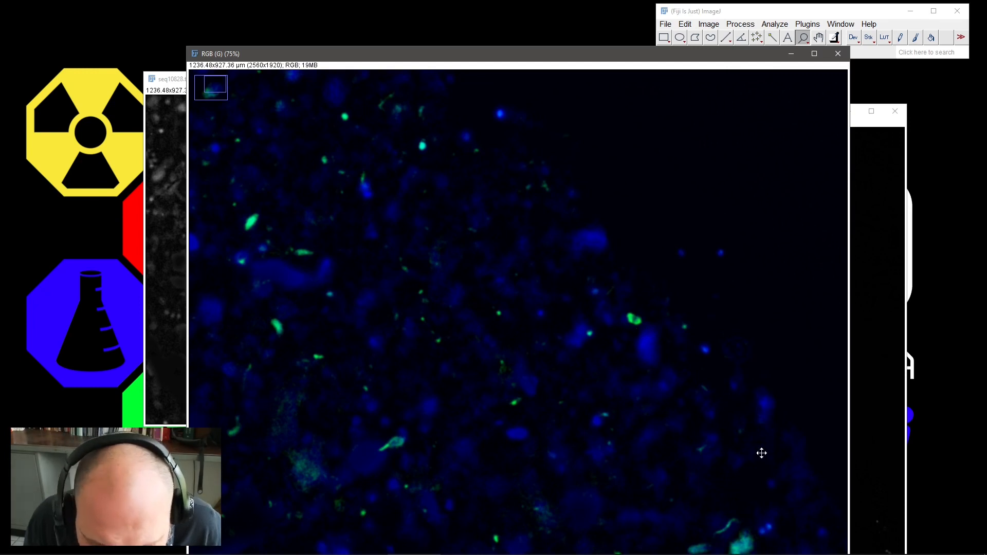
pyautogui.click(305, 469)
pyautogui.click(355, 439)
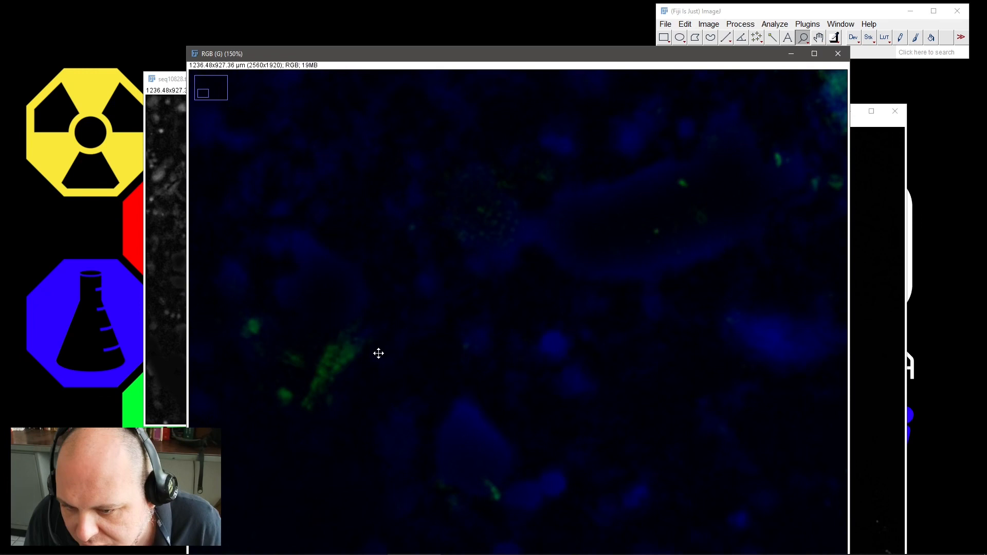
pyautogui.rightClick(402, 358)
pyautogui.rightClick(493, 323)
pyautogui.rightClick(590, 261)
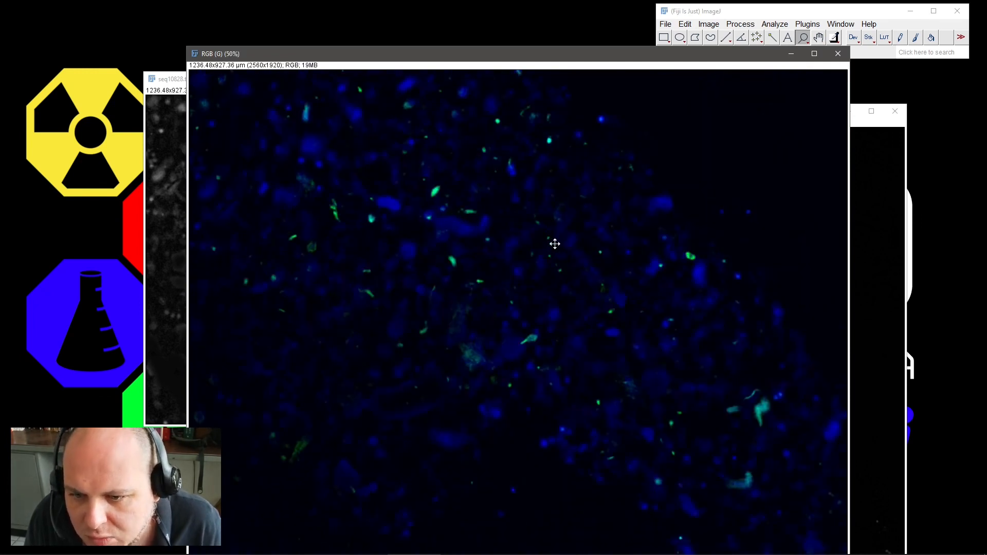
pyautogui.click(715, 11)
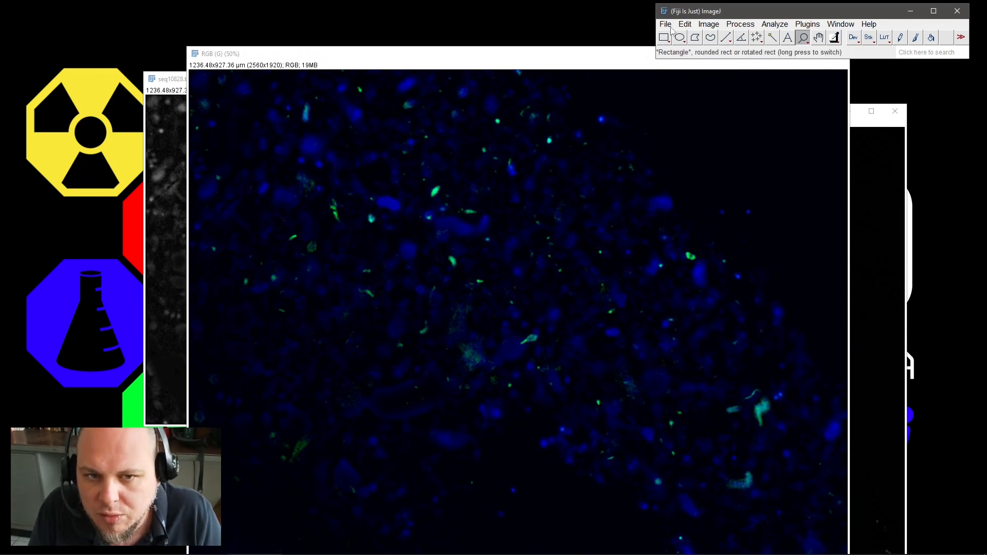
pyautogui.click(615, 58)
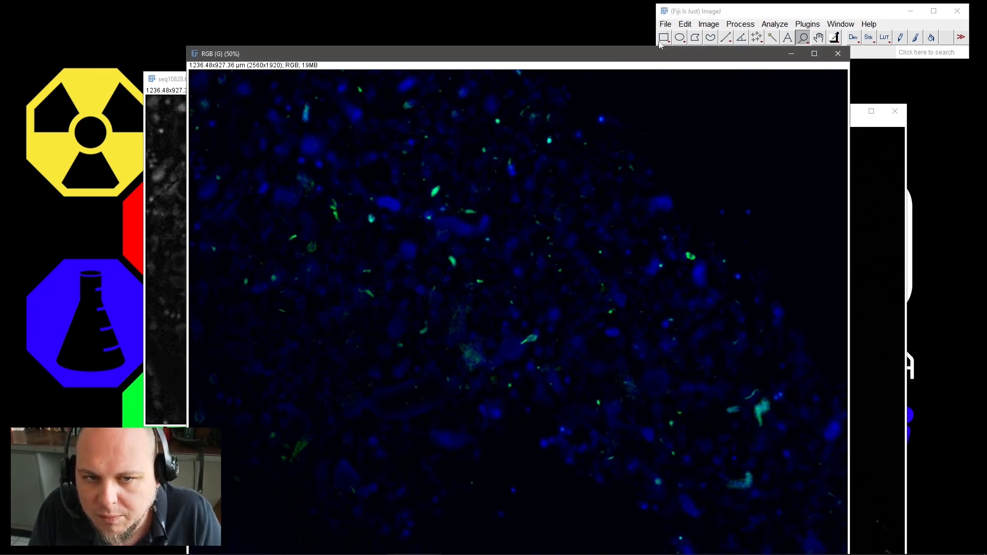
pyautogui.click(668, 25)
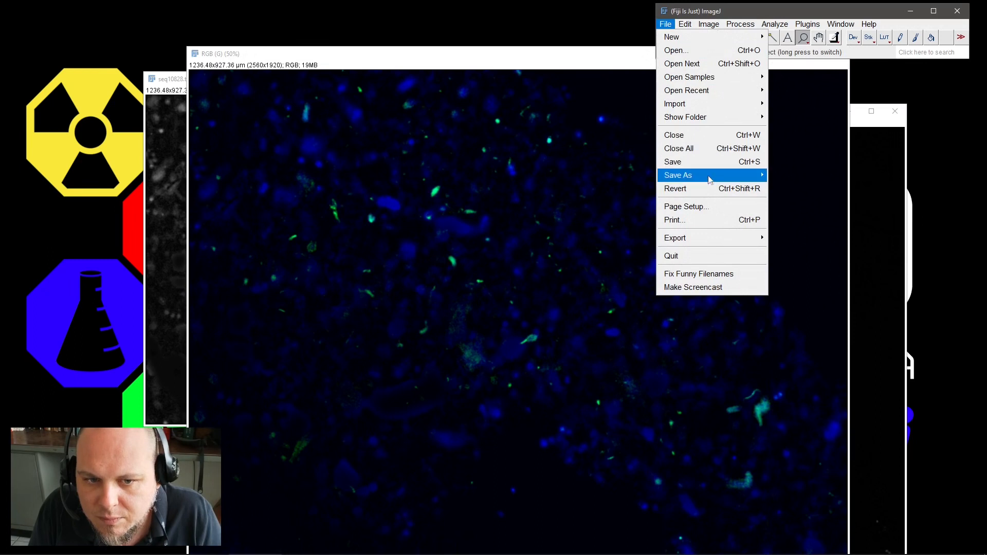
pyautogui.moveTo(712, 183)
pyautogui.click(782, 29)
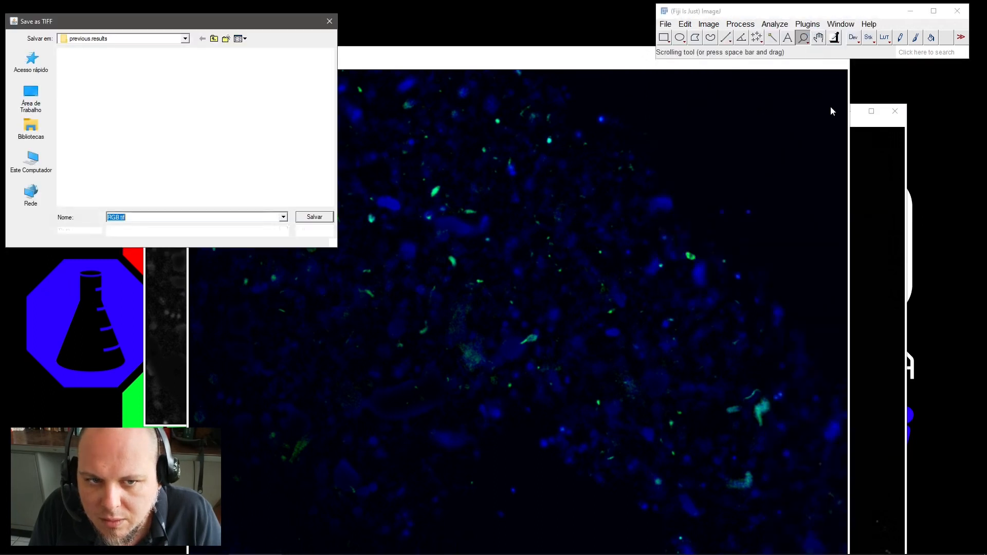
pyautogui.click(214, 39)
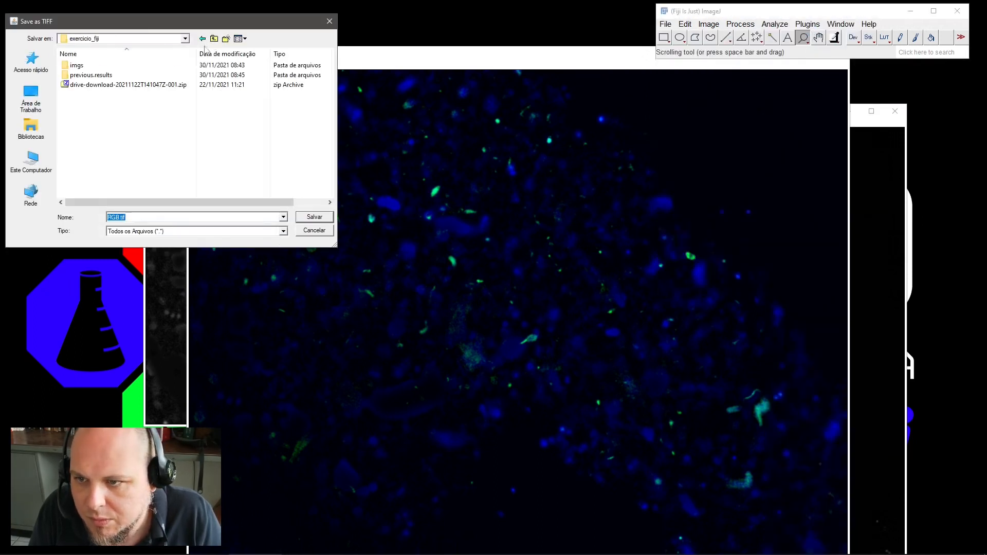
pyautogui.click(214, 39)
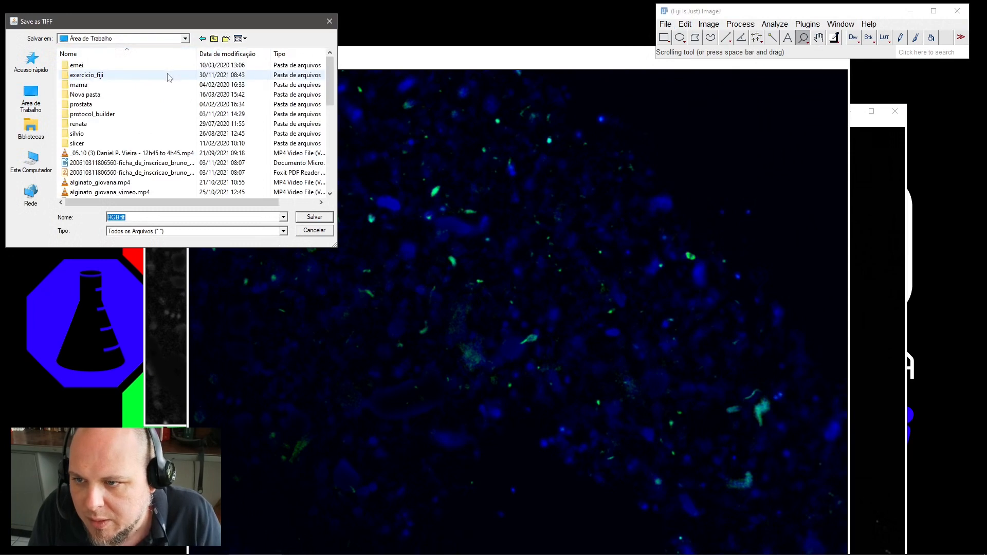
pyautogui.click(330, 21)
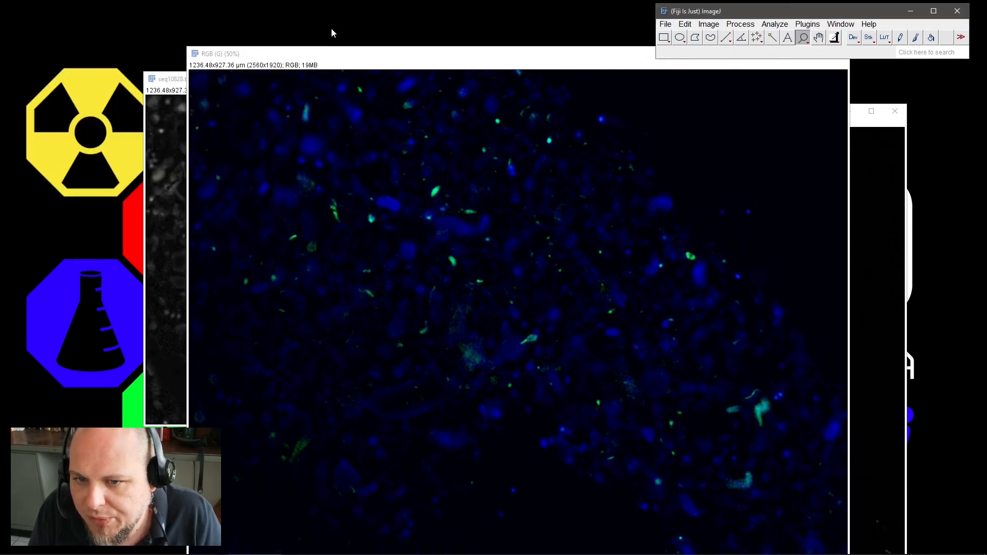
# Apply a Gaussian Blur with a sigma radius of 3 to the merged RGB image, with preview enabled
pyautogui.click(735, 25)
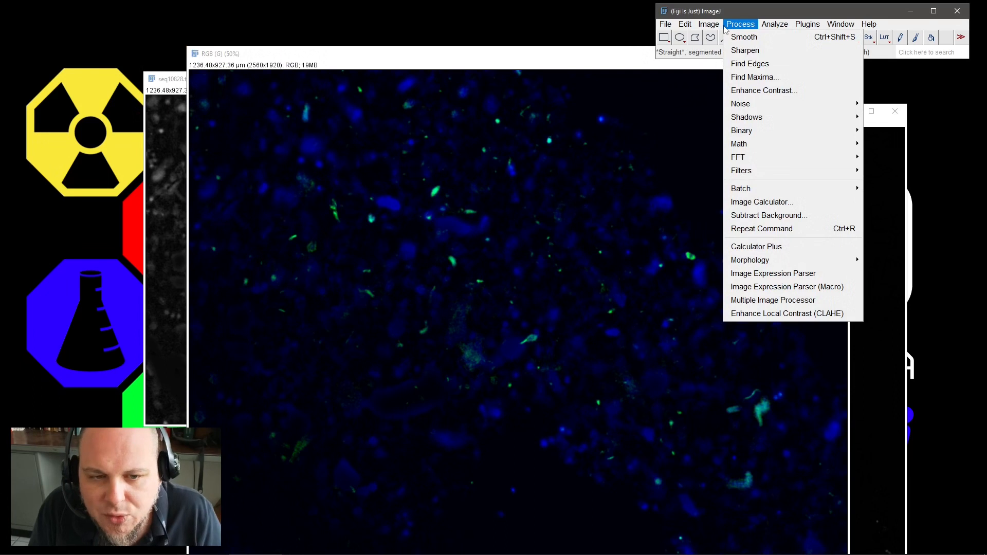
pyautogui.moveTo(779, 175)
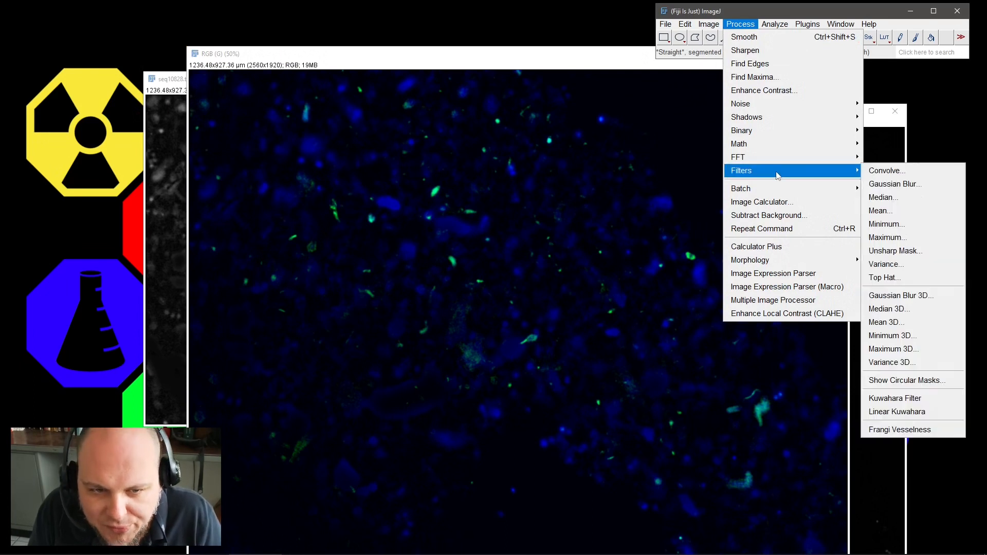
pyautogui.click(908, 187)
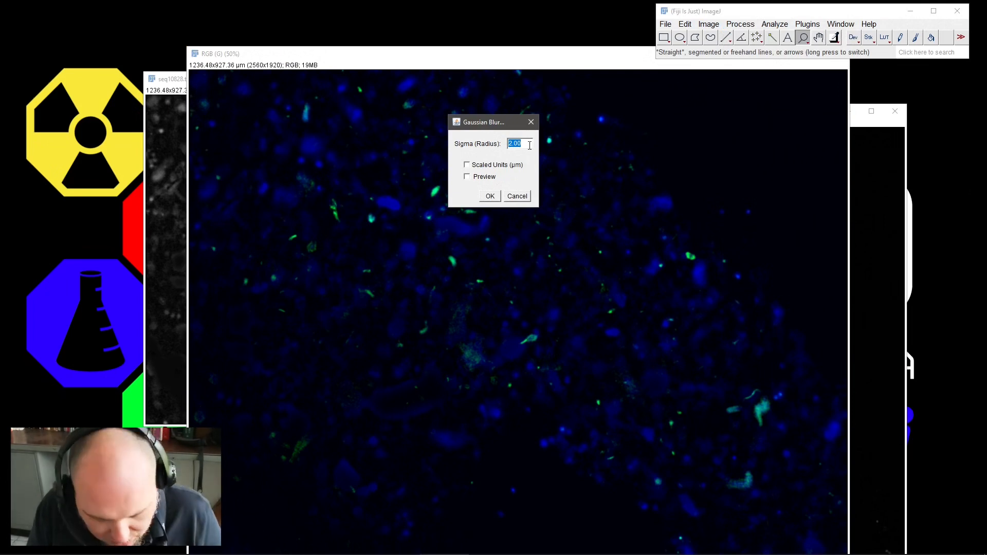
pyautogui.click(467, 177)
pyautogui.click(524, 145)
pyautogui.write('3')
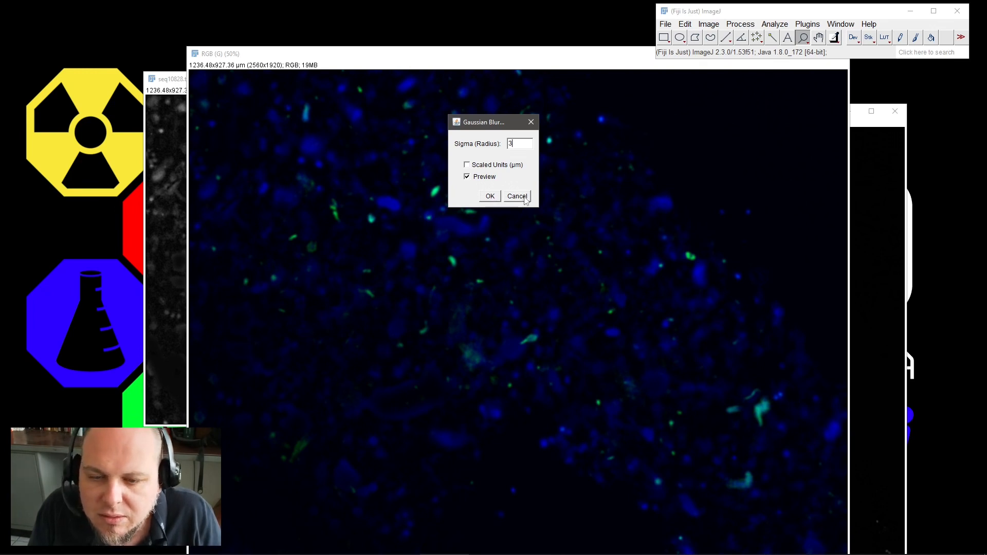
pyautogui.click(490, 197)
# Open the Brightness/Contrast adjustment for the merged RGB image, auto-adjust it, and place the adjustment window beside the image
pyautogui.click(738, 25)
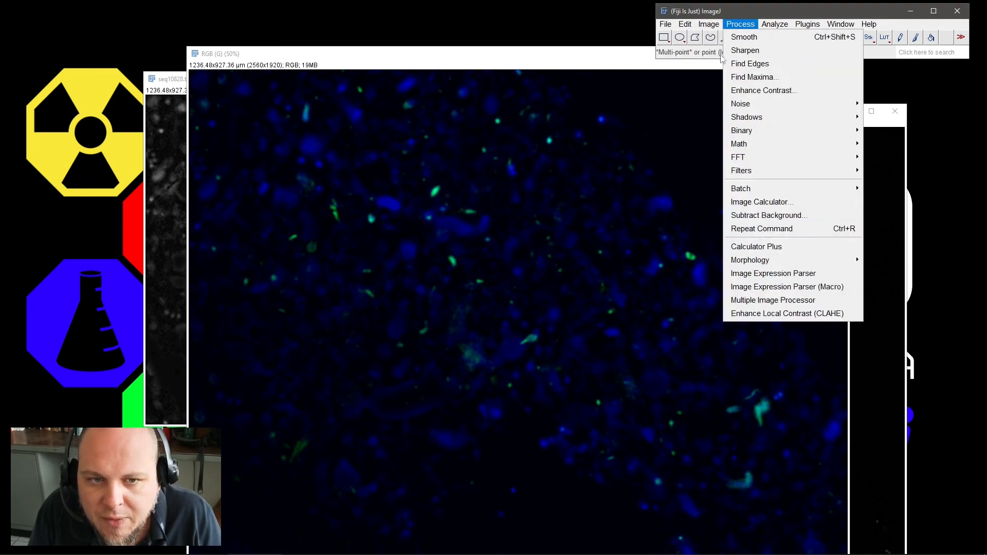
pyautogui.moveTo(719, 24)
pyautogui.moveTo(724, 60)
pyautogui.click(833, 56)
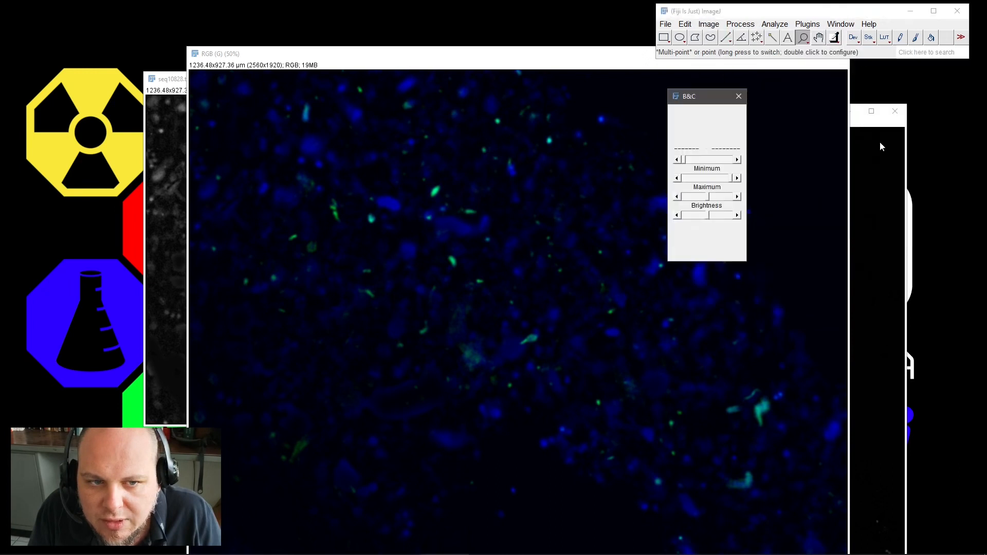
pyautogui.click(689, 239)
pyautogui.moveTo(704, 98); pyautogui.dragTo(884, 87)
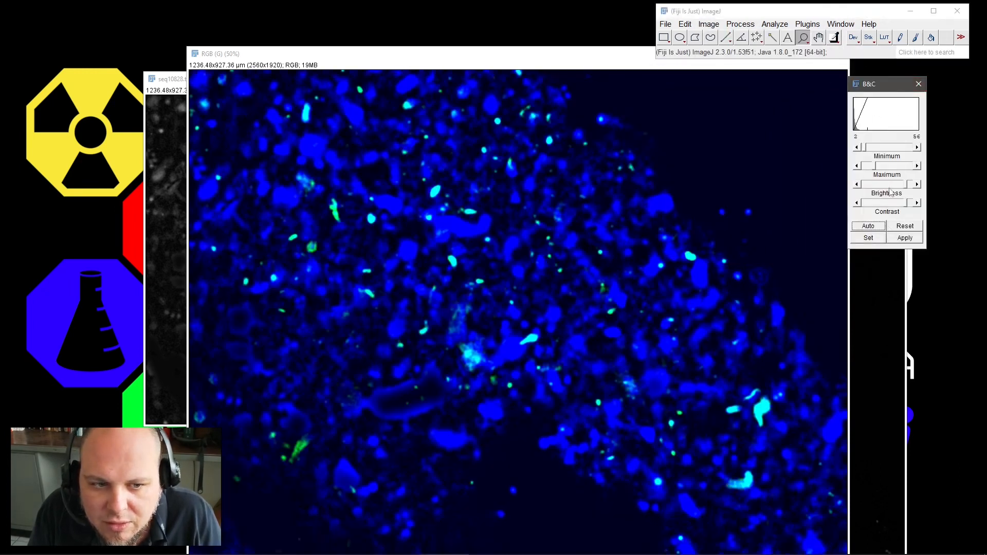
# Fine-tune the merged image's brightness and contrast to a display range of 5 to 107 and apply it
pyautogui.moveTo(901, 189); pyautogui.dragTo(899, 189)
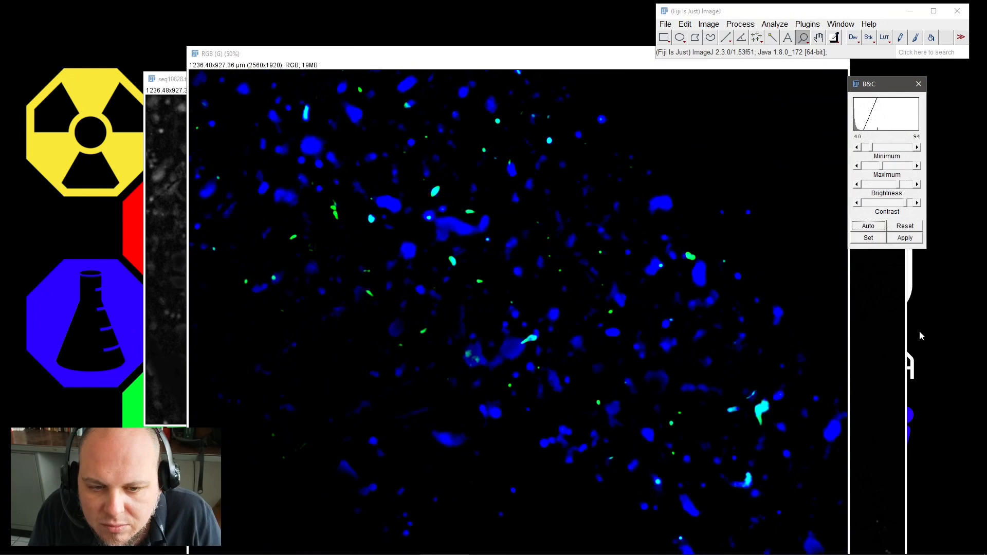
pyautogui.click(918, 184)
pyautogui.click(918, 184)
pyautogui.click(918, 184)
pyautogui.click(918, 184)
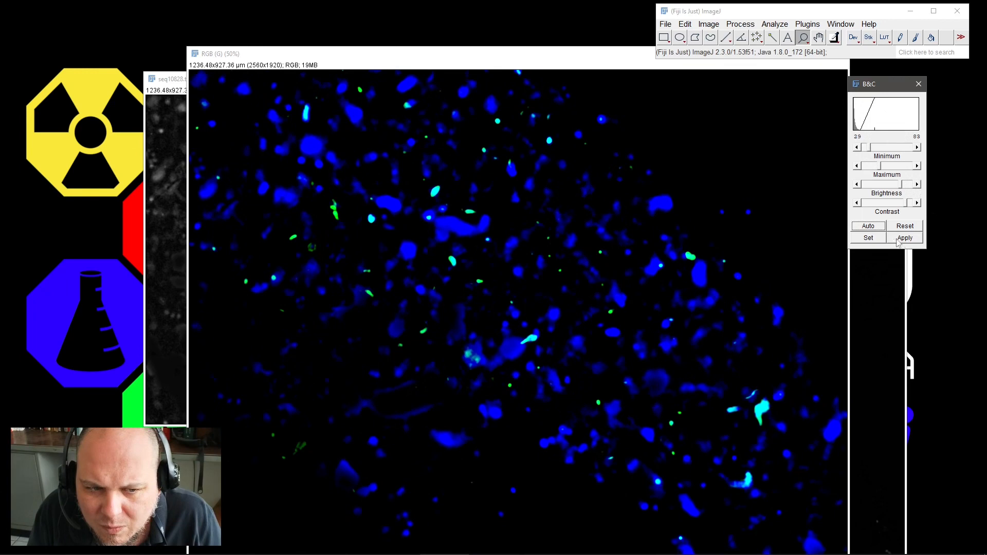
pyautogui.moveTo(907, 207); pyautogui.dragTo(903, 207)
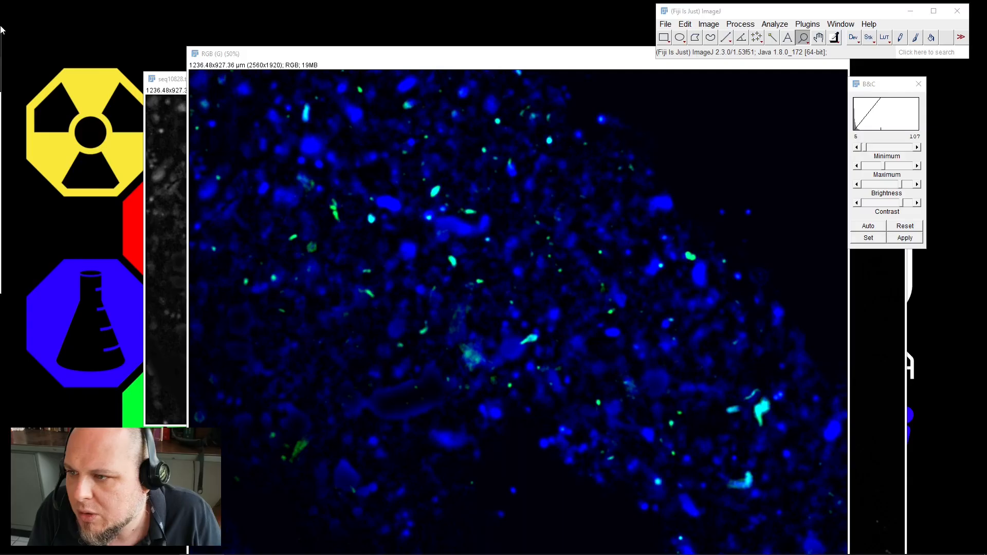
pyautogui.click(906, 239)
pyautogui.click(494, 186)
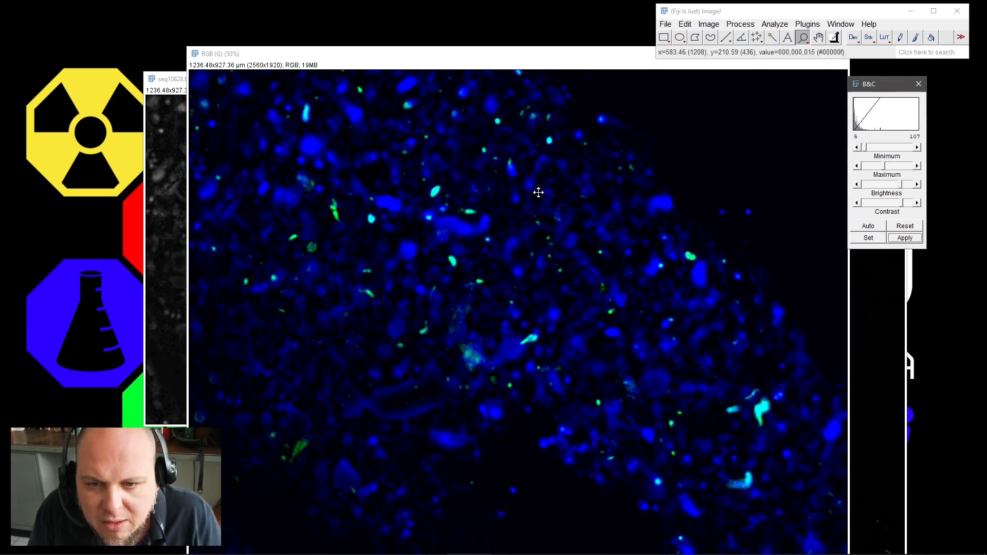
# Subtract the merged image's background with a rolling ball radius of 40 pixels, using the sliding paraboloid and preview options
pyautogui.click(739, 25)
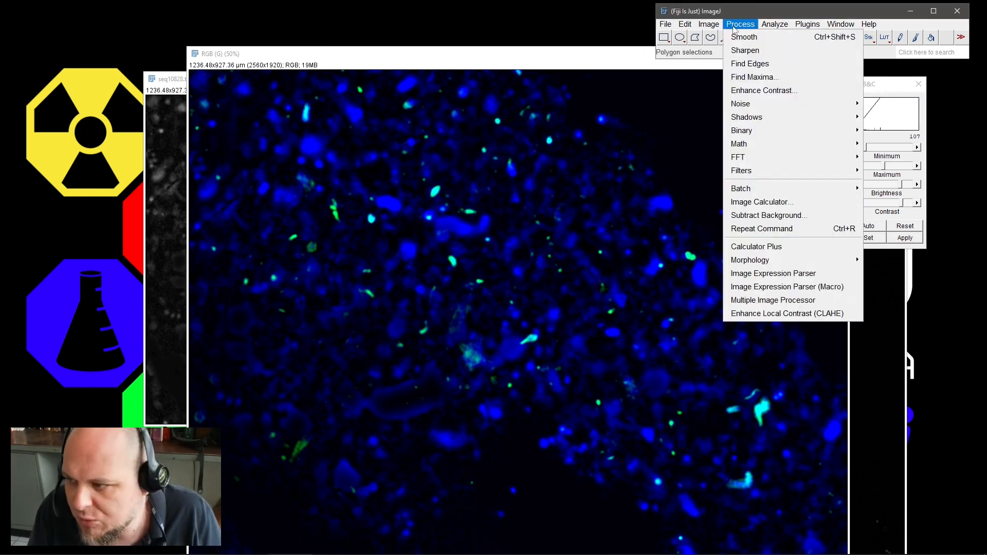
pyautogui.click(768, 215)
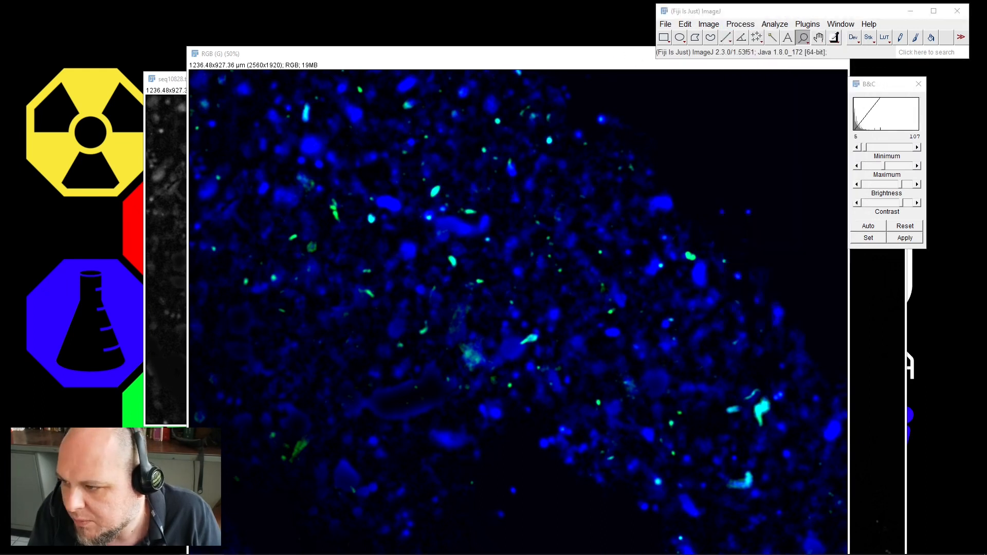
pyautogui.click(740, 24)
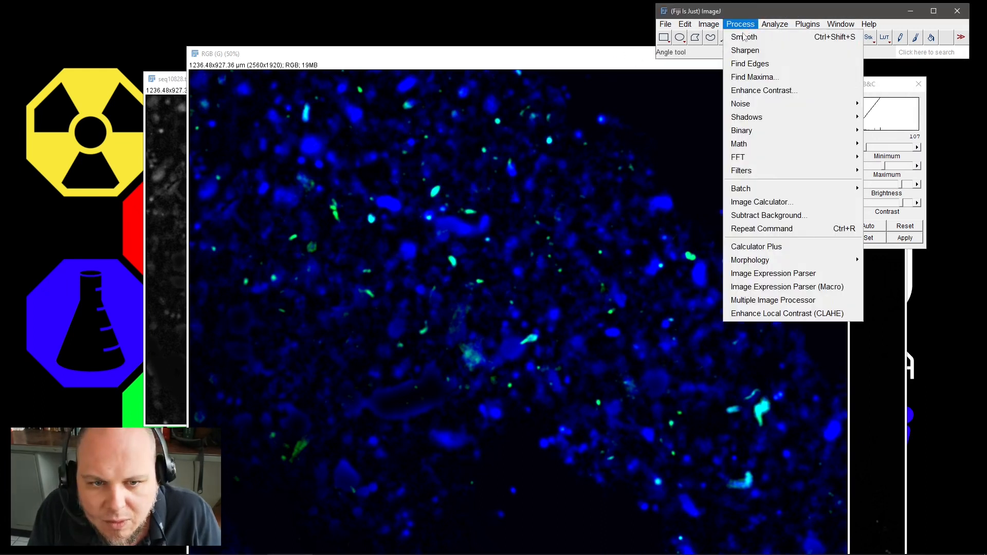
pyautogui.click(781, 213)
pyautogui.click(466, 212)
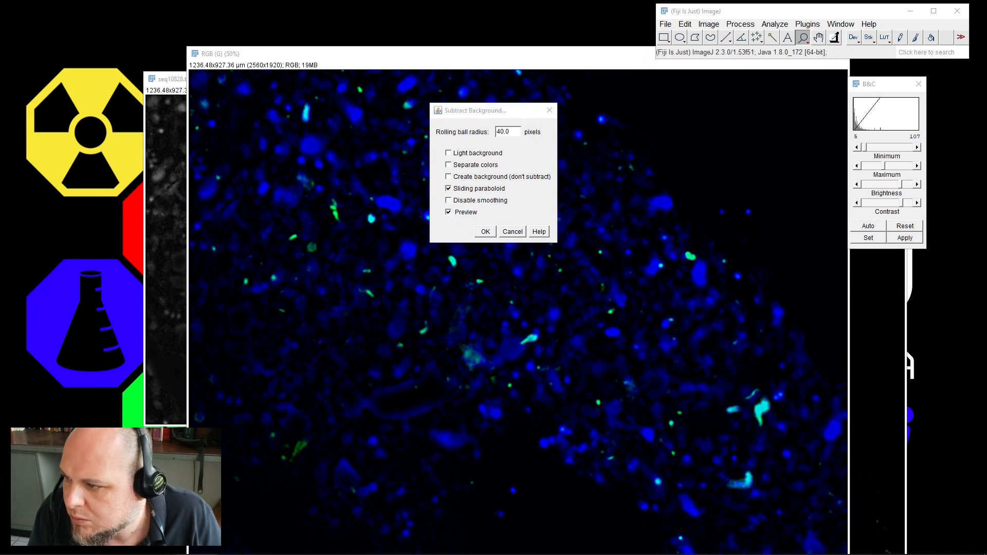
pyautogui.click(486, 232)
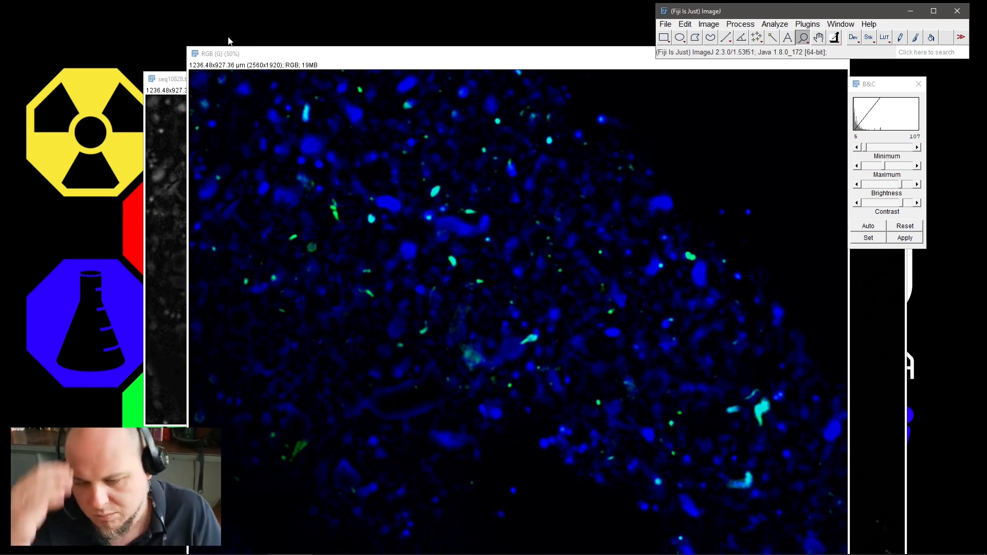
# Start saving the processed image as a TIFF and browse to the results folder within exercicio_fiji and imgs
pyautogui.click(668, 25)
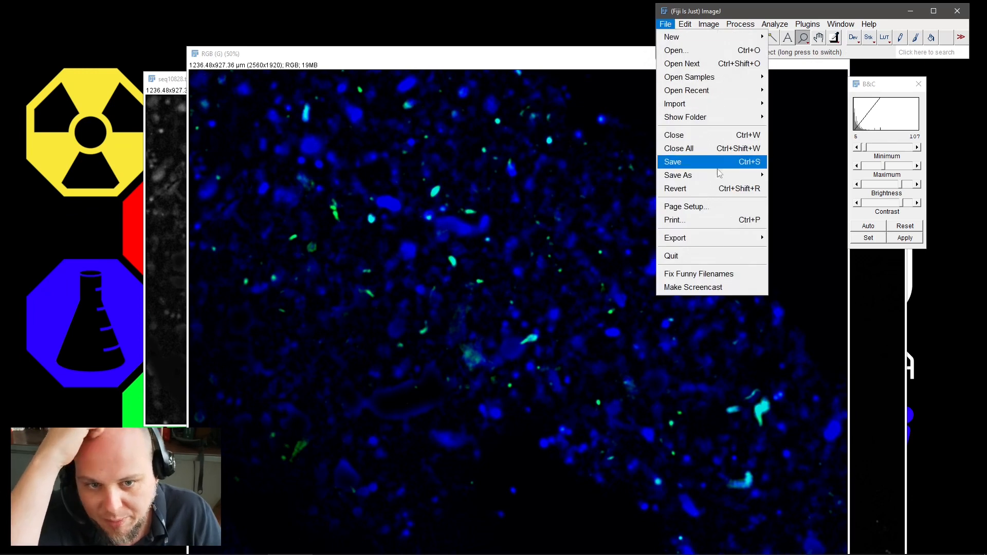
pyautogui.moveTo(717, 181)
pyautogui.click(781, 30)
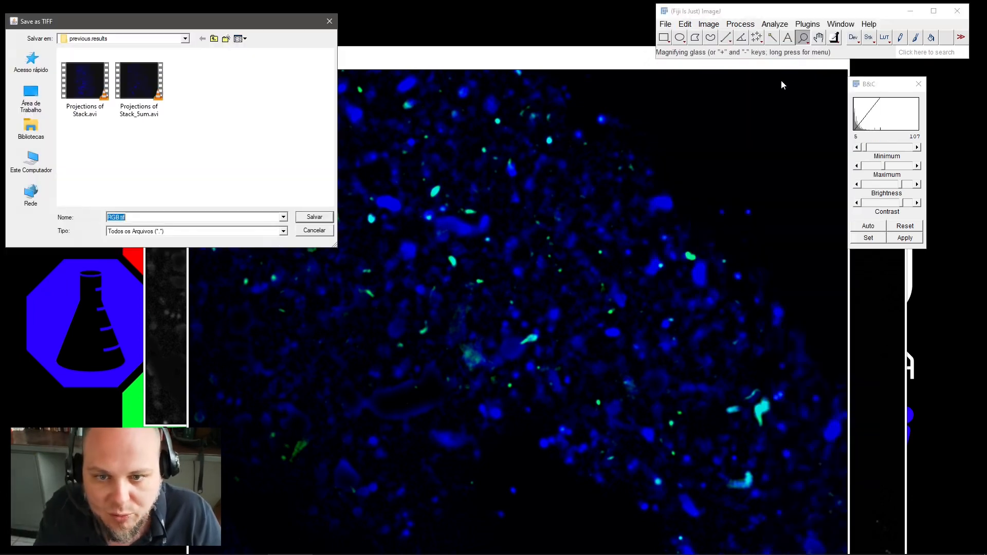
pyautogui.click(214, 40)
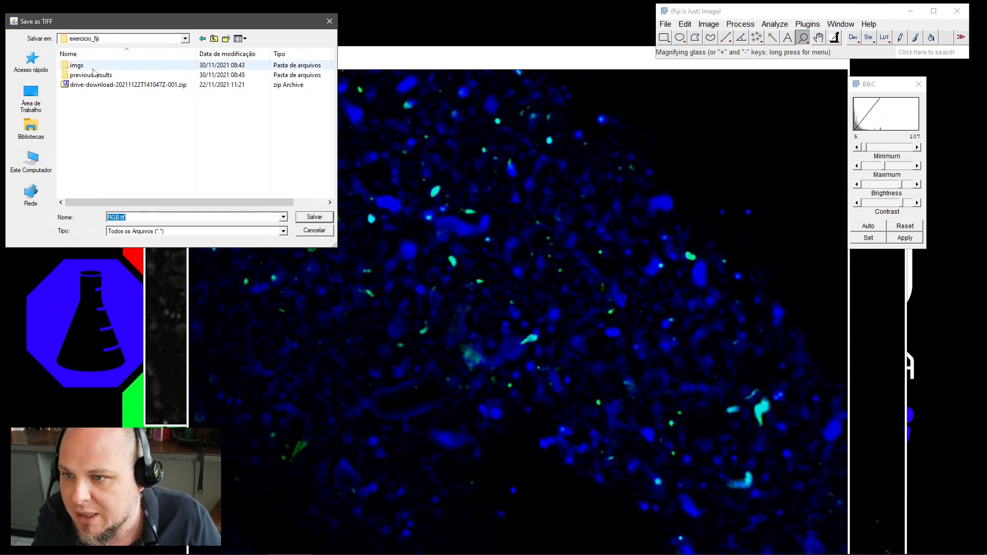
pyautogui.click(214, 40)
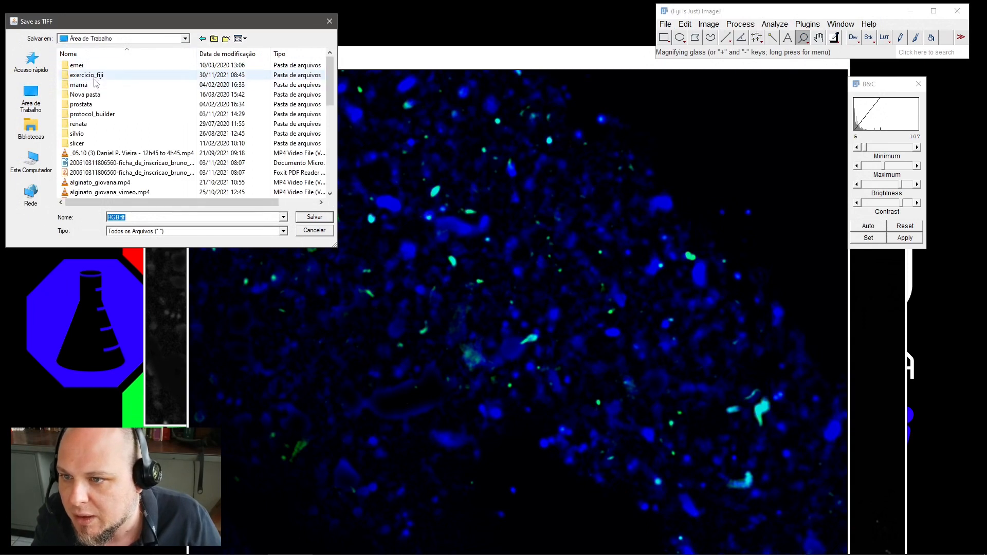
pyautogui.doubleClick(103, 77)
pyautogui.doubleClick(95, 75)
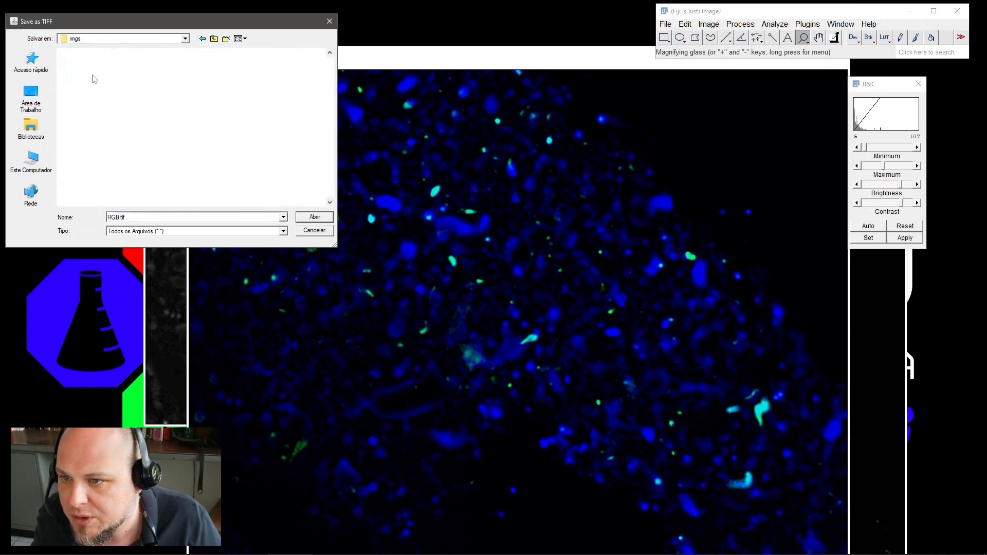
# Create a new subfolder bearing a person's first name in the results folder and save the image there as RGB.tif
pyautogui.rightClick(148, 134)
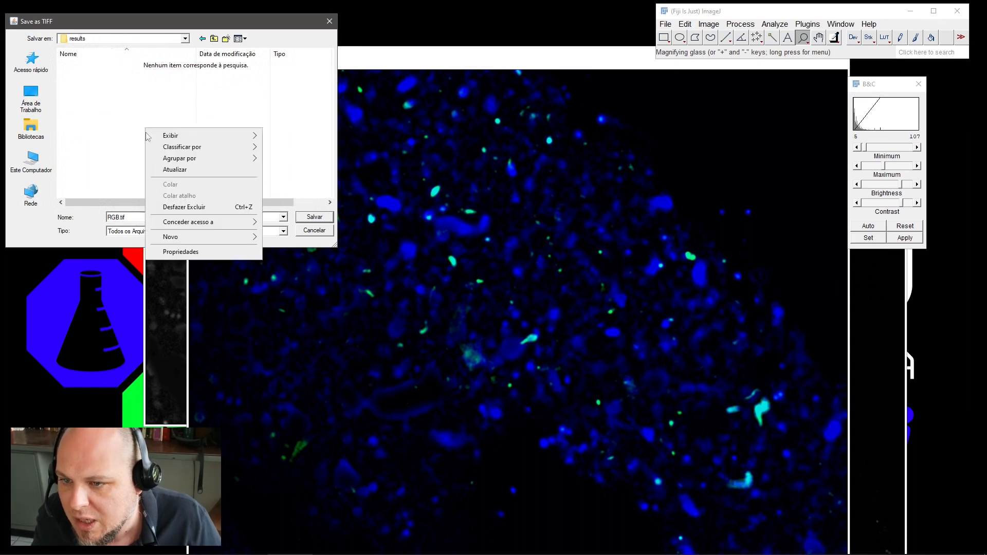
pyautogui.moveTo(224, 241)
pyautogui.click(282, 234)
pyautogui.write('giovana')
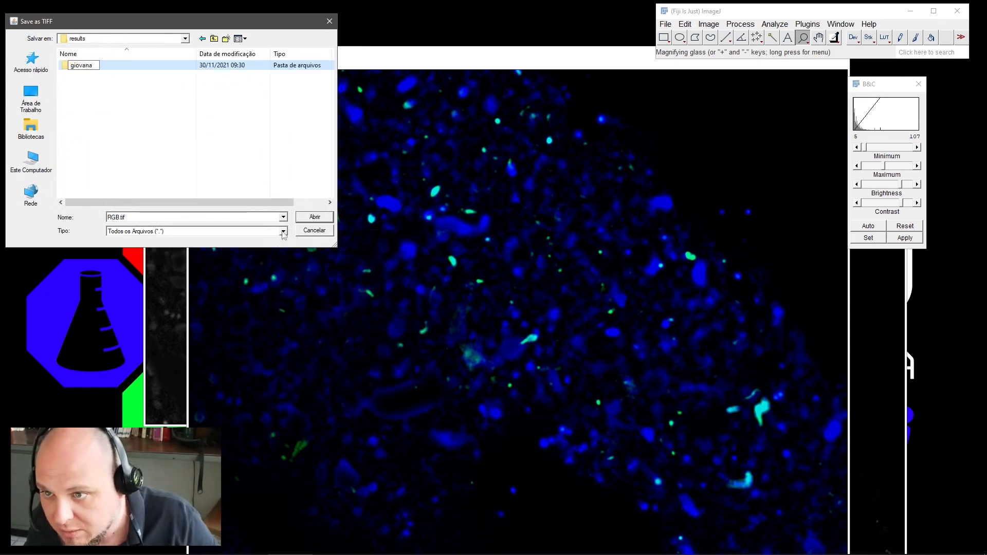
pyautogui.press('Return')
pyautogui.press('Return')
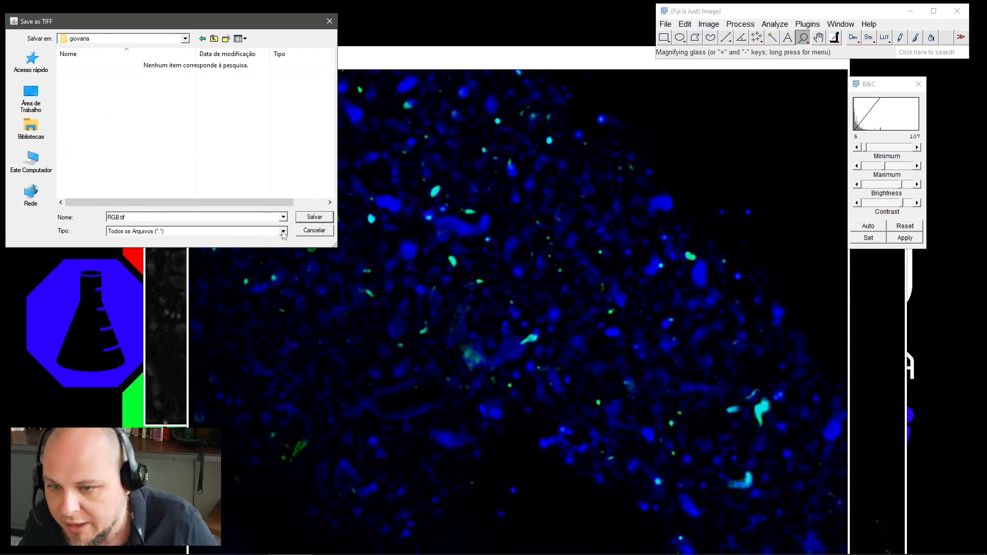
pyautogui.click(320, 218)
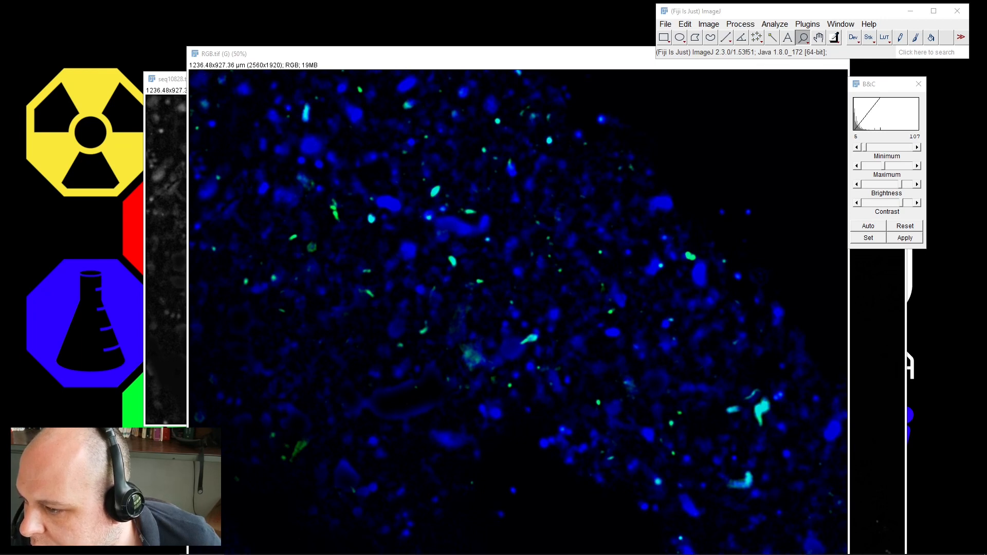
pyautogui.hotkey('ctrl', 'j')
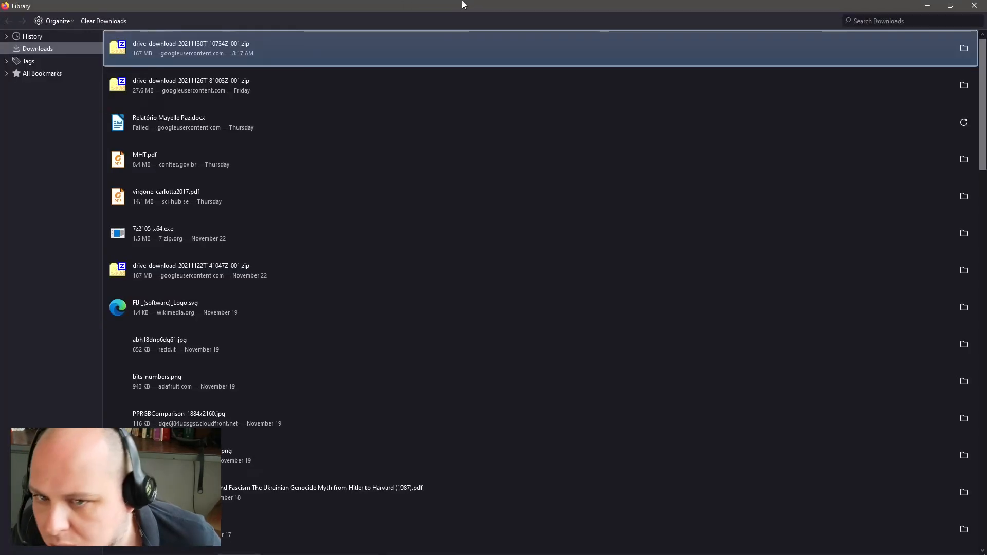
pyautogui.moveTo(463, 4); pyautogui.dragTo(462, 0)
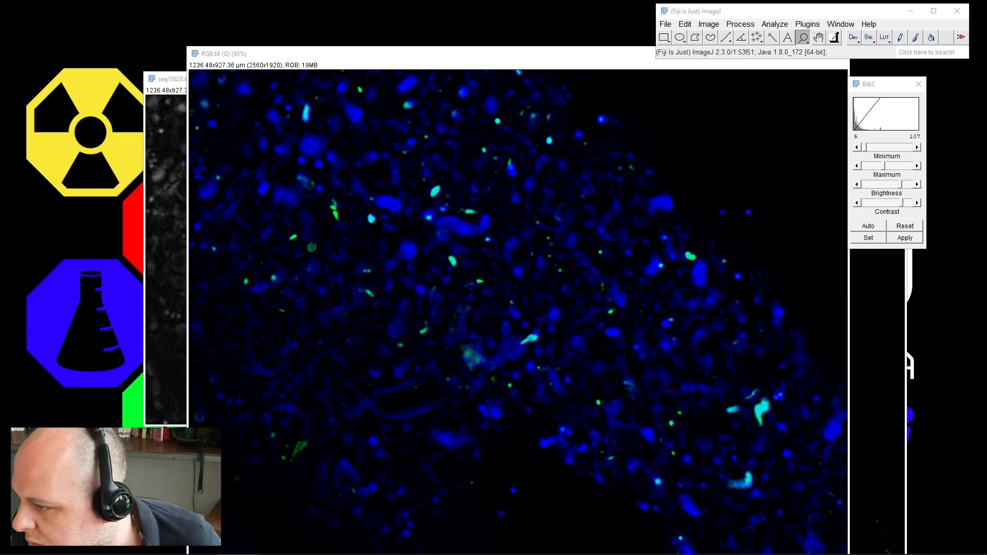
# Bring the blue channel image of seq10828.tif forward and auto-adjust its brightness and contrast
pyautogui.click(176, 104)
pyautogui.moveTo(175, 74); pyautogui.dragTo(396, 72)
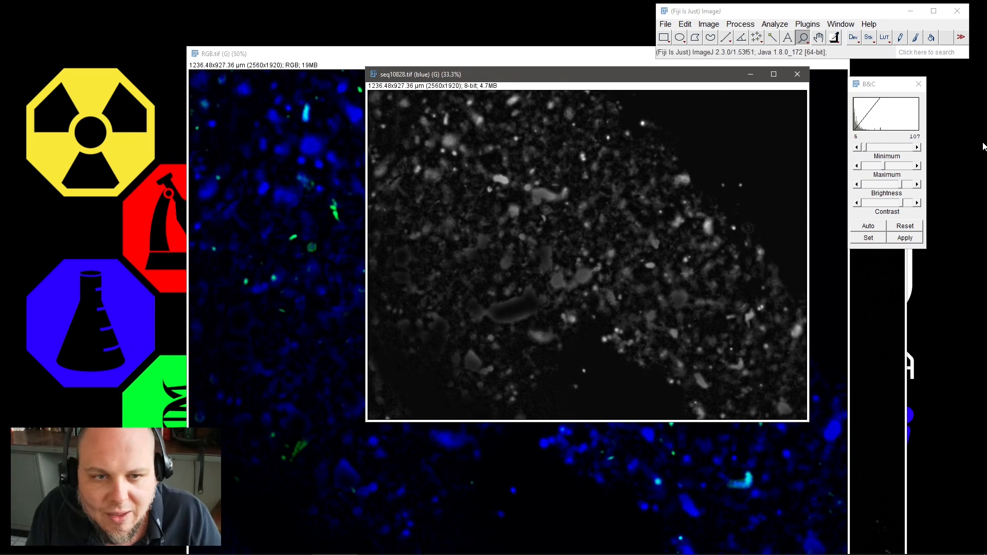
pyautogui.click(905, 238)
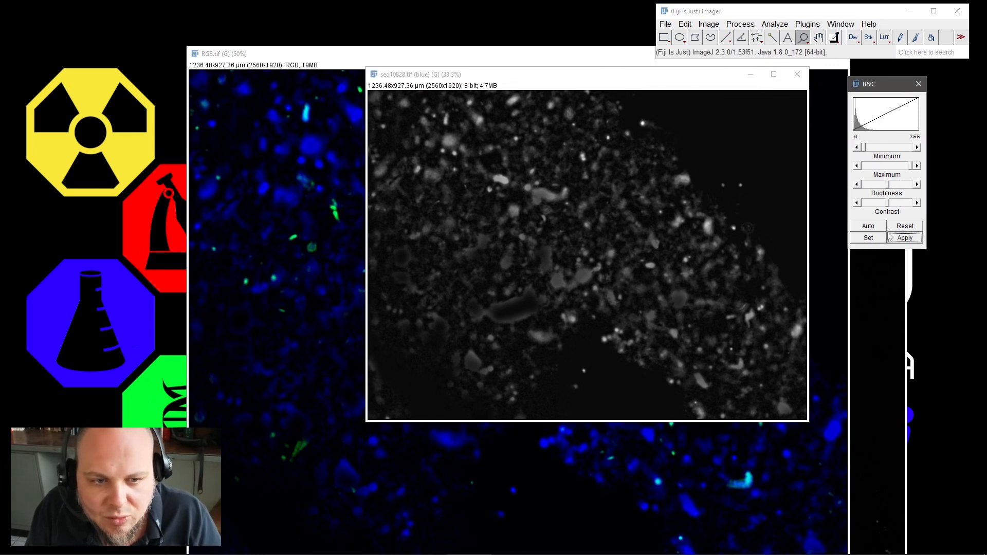
pyautogui.click(874, 227)
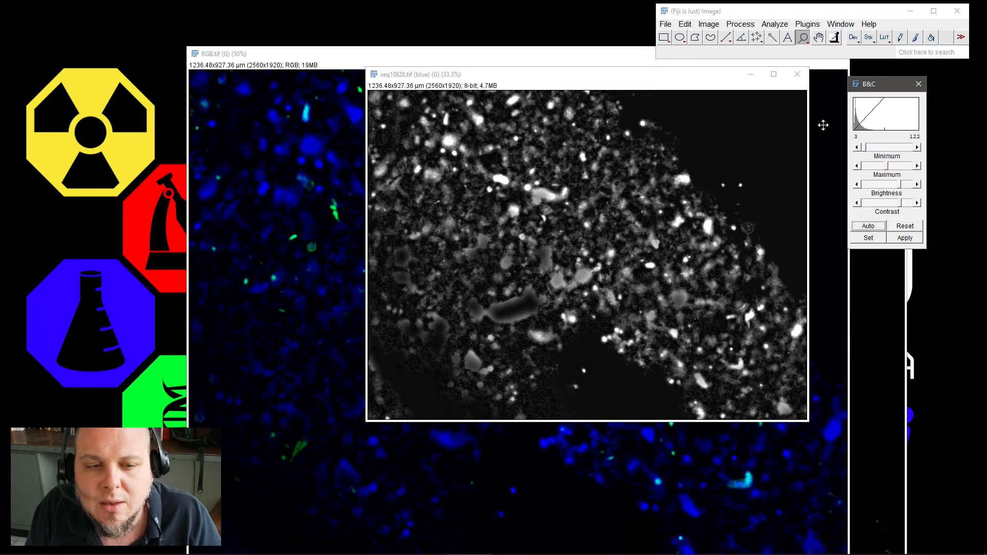
# Close the blue channel image, the green channel image and the Brightness/Contrast window, keeping only the merged RGB image open
pyautogui.click(798, 80)
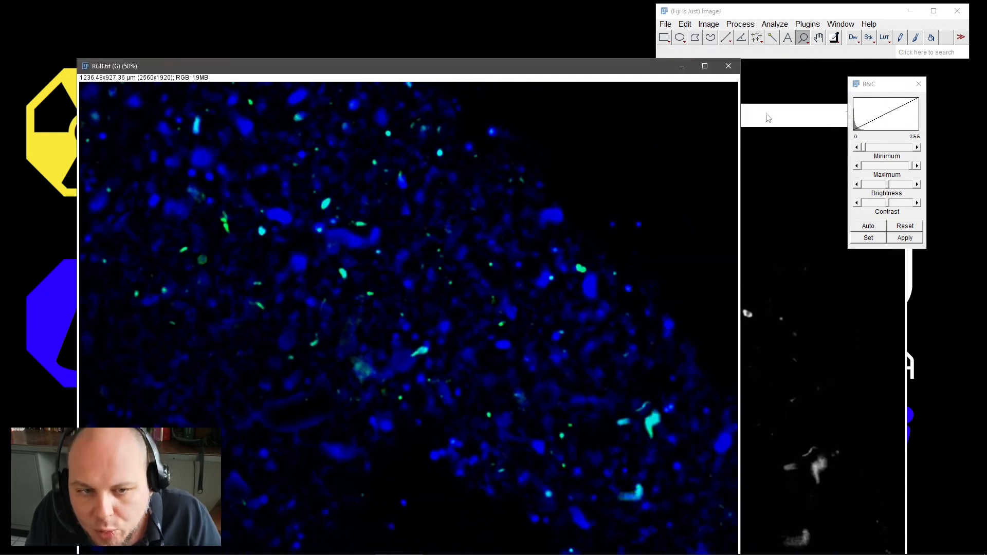
pyautogui.click(769, 126)
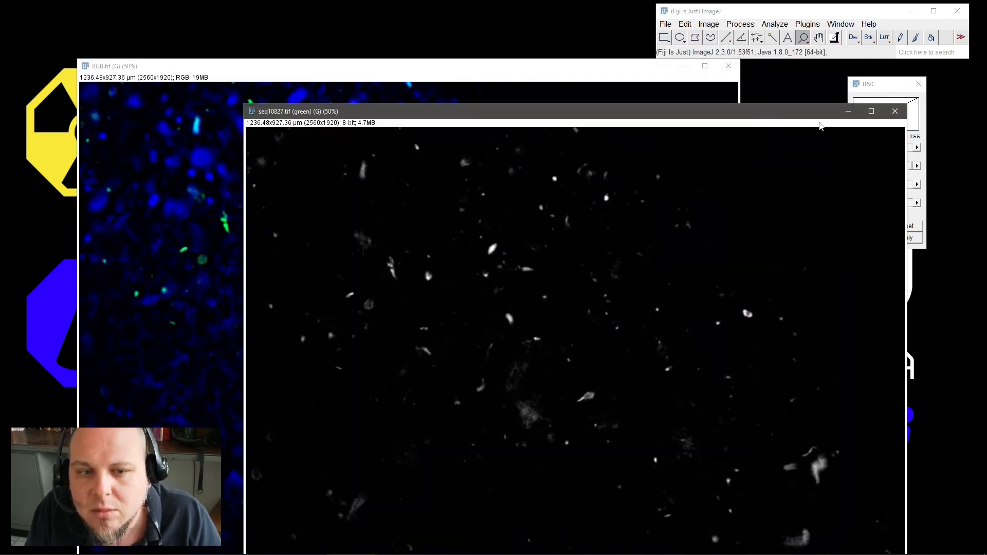
pyautogui.click(895, 111)
pyautogui.click(918, 84)
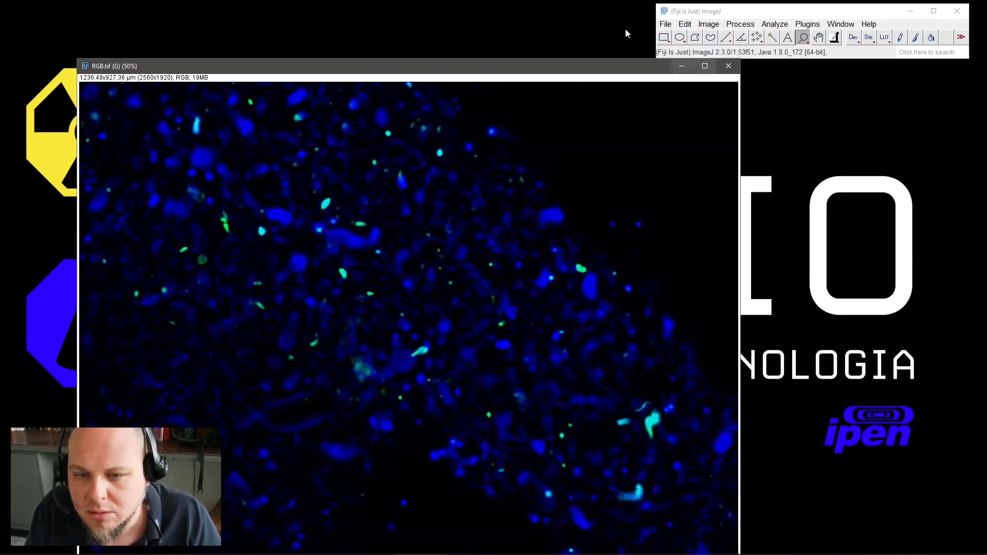
# Open seq10828.tif through seq10832.tif from the imgs folder in Fiji and close the merged RGB image
pyautogui.moveTo(596, 72); pyautogui.dragTo(611, 68)
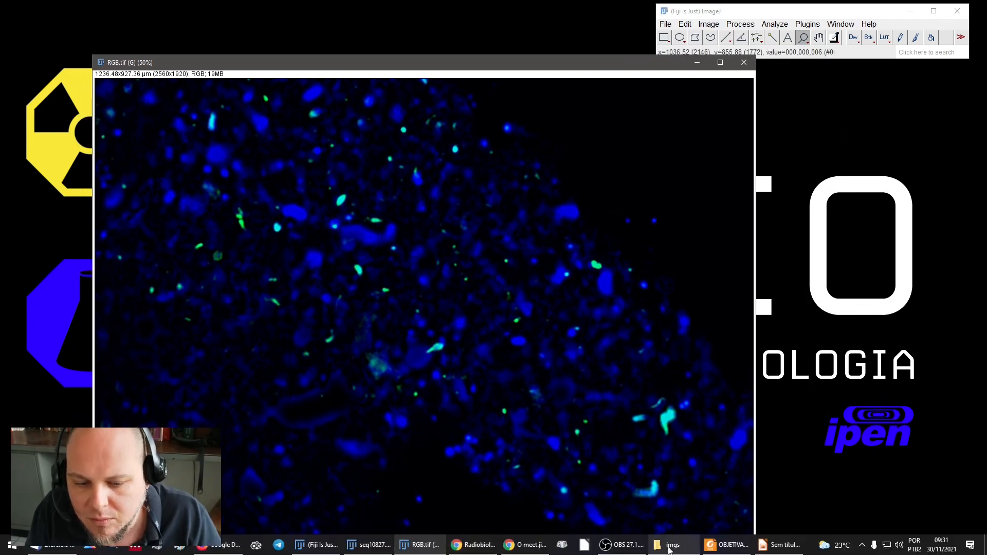
pyautogui.click(668, 545)
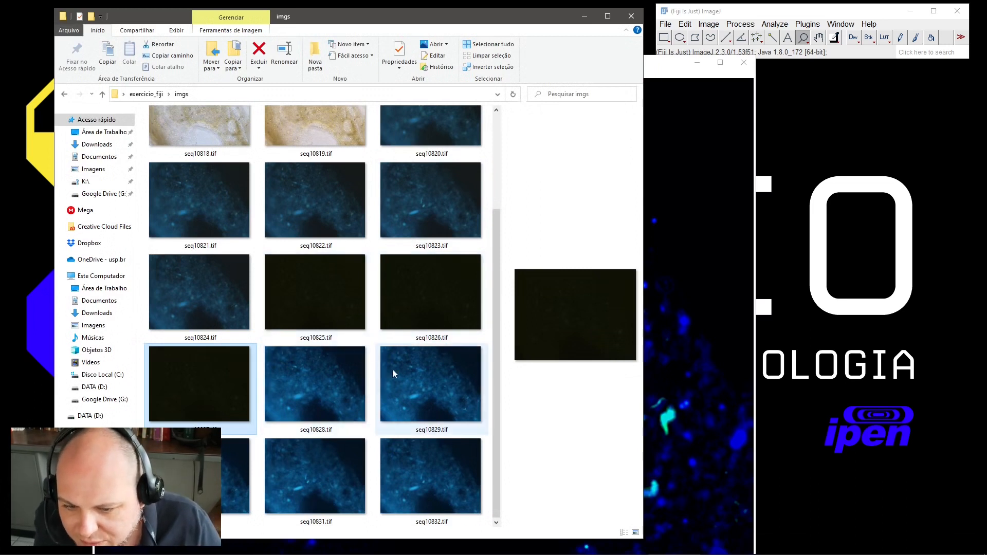
pyautogui.moveTo(521, 20); pyautogui.dragTo(587, 178)
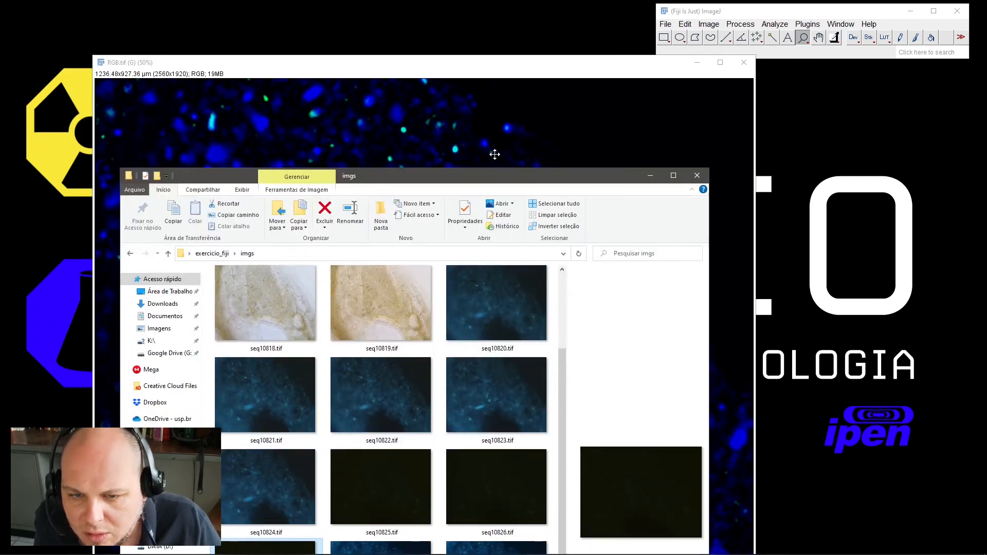
pyautogui.moveTo(495, 154); pyautogui.dragTo(416, 26)
pyautogui.click(313, 454)
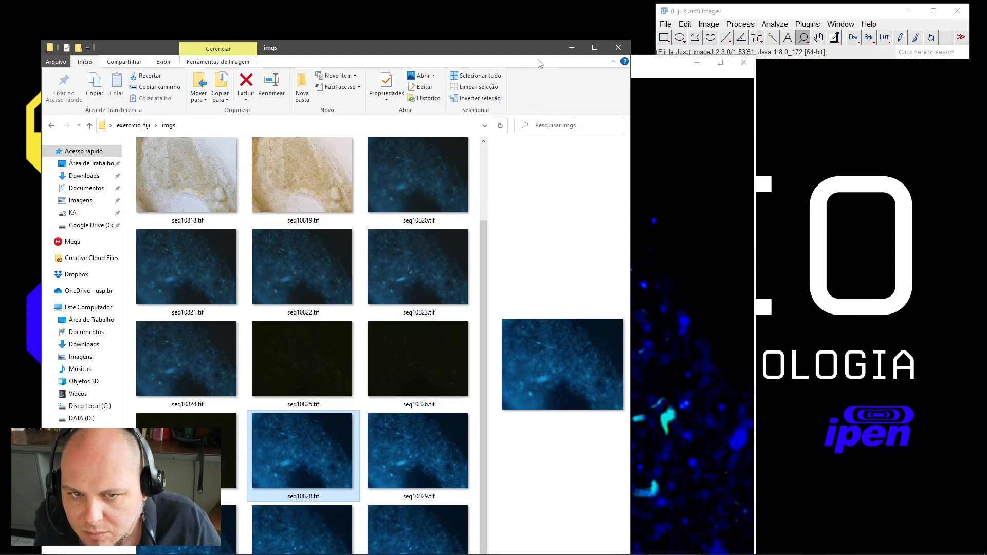
pyautogui.moveTo(534, 47); pyautogui.dragTo(530, 11)
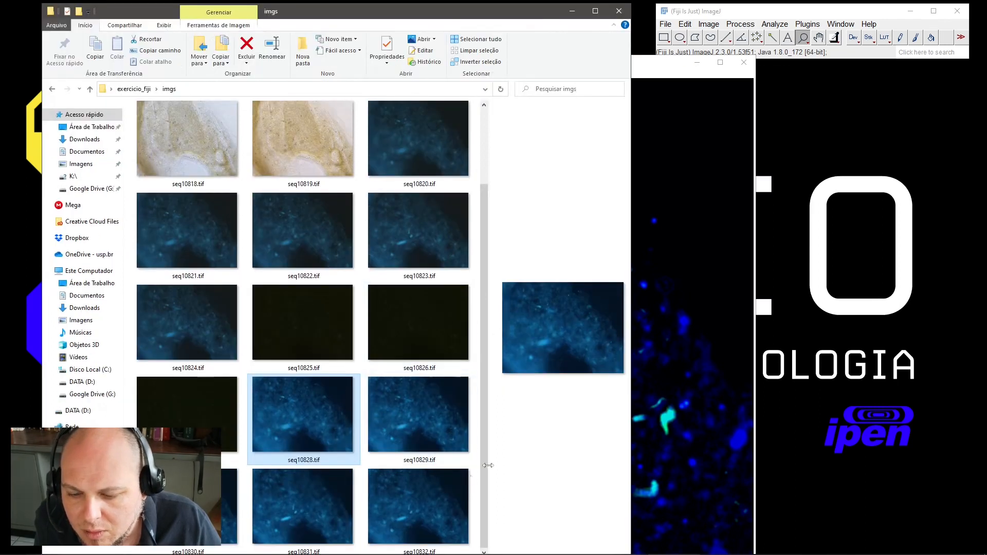
pyautogui.keyDown('shift'); pyautogui.click(444, 501); pyautogui.keyUp('shift')
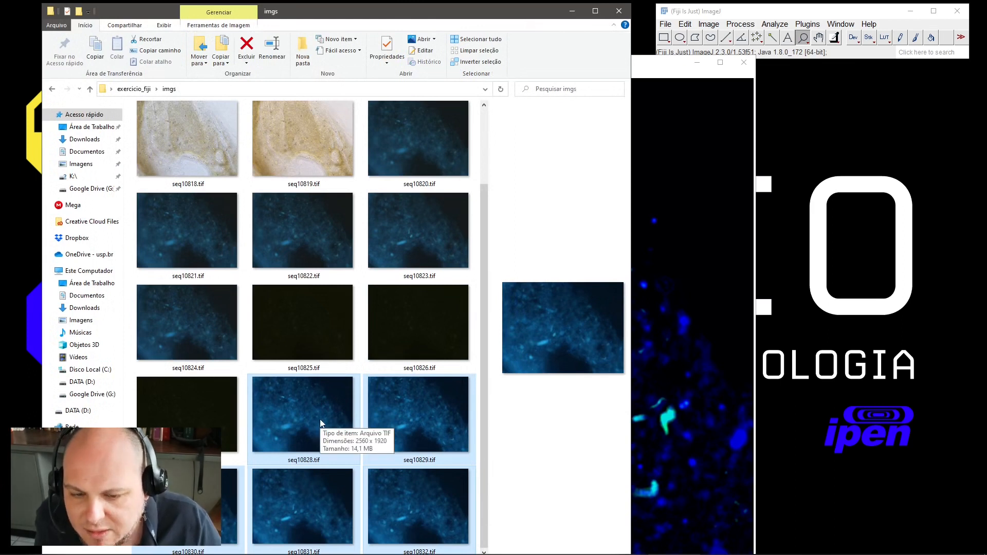
pyautogui.moveTo(320, 423); pyautogui.dragTo(830, 50)
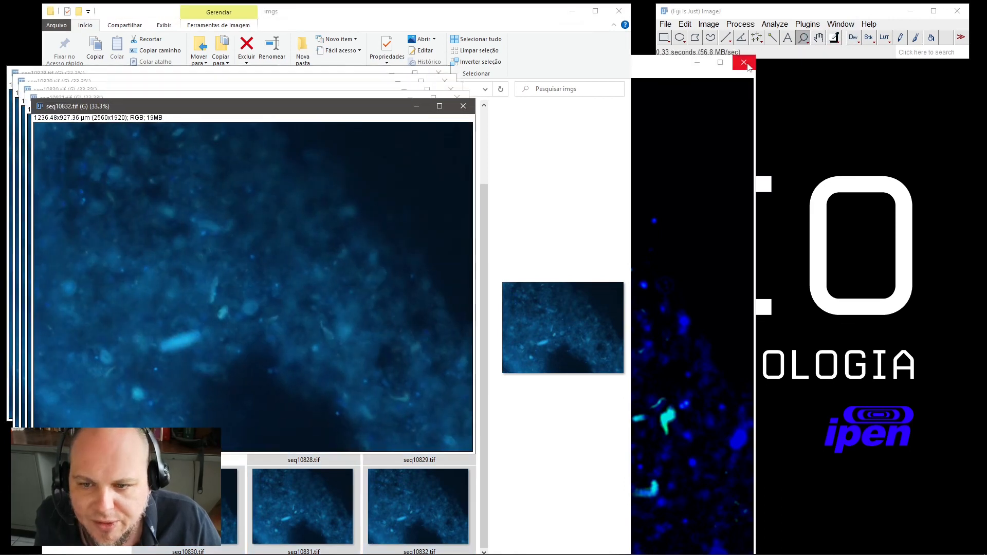
pyautogui.click(746, 63)
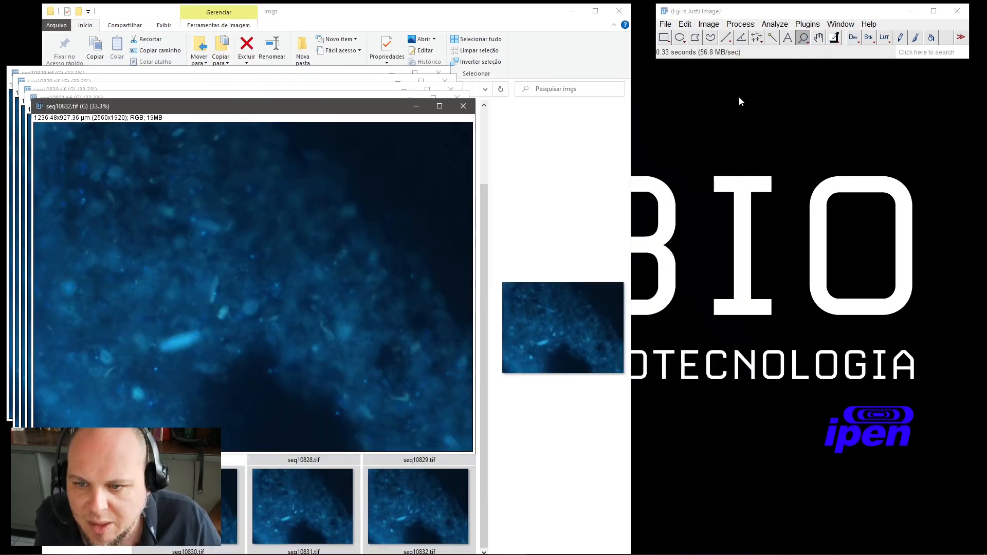
# Combine all open images into a stack with titles as labels and close that stack
pyautogui.click(688, 25)
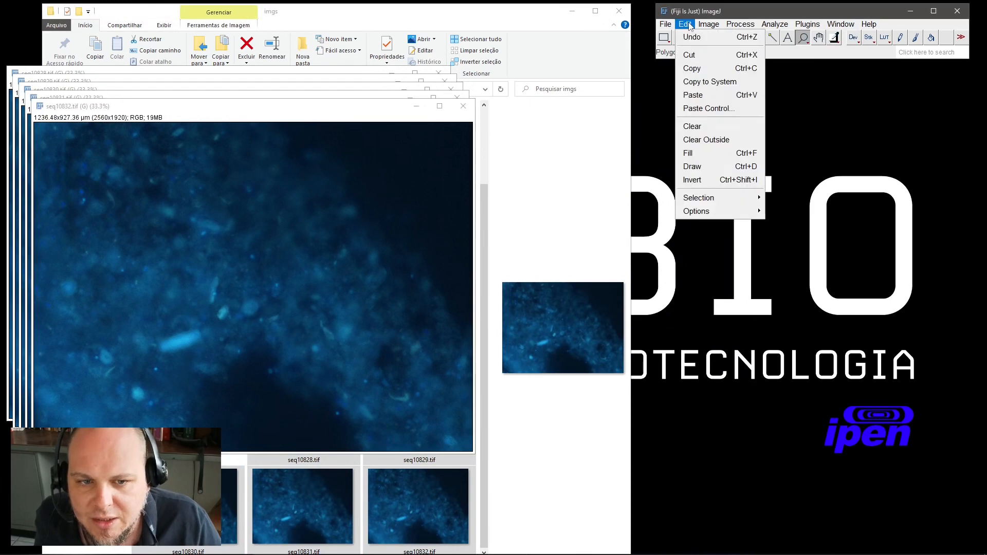
pyautogui.moveTo(708, 25)
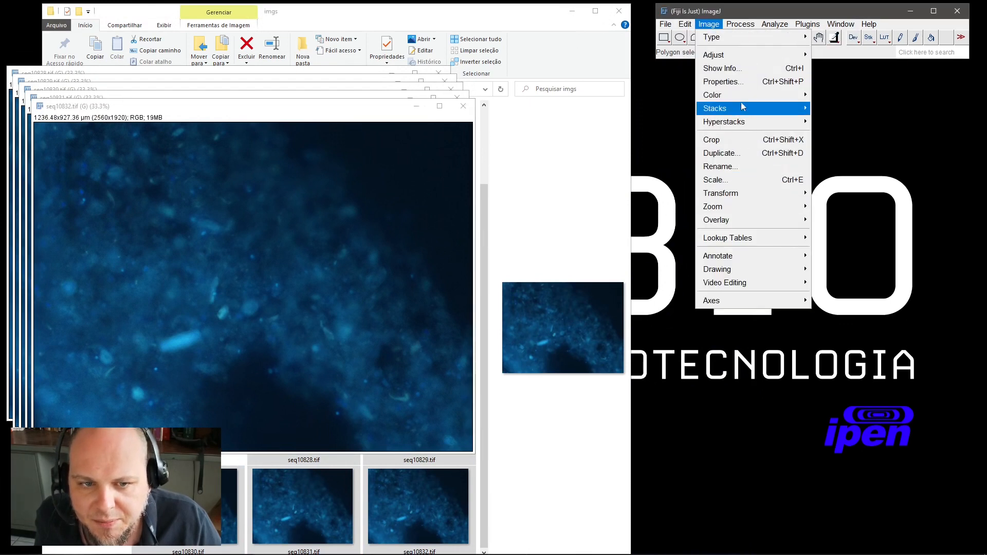
pyautogui.moveTo(741, 111)
pyautogui.click(837, 184)
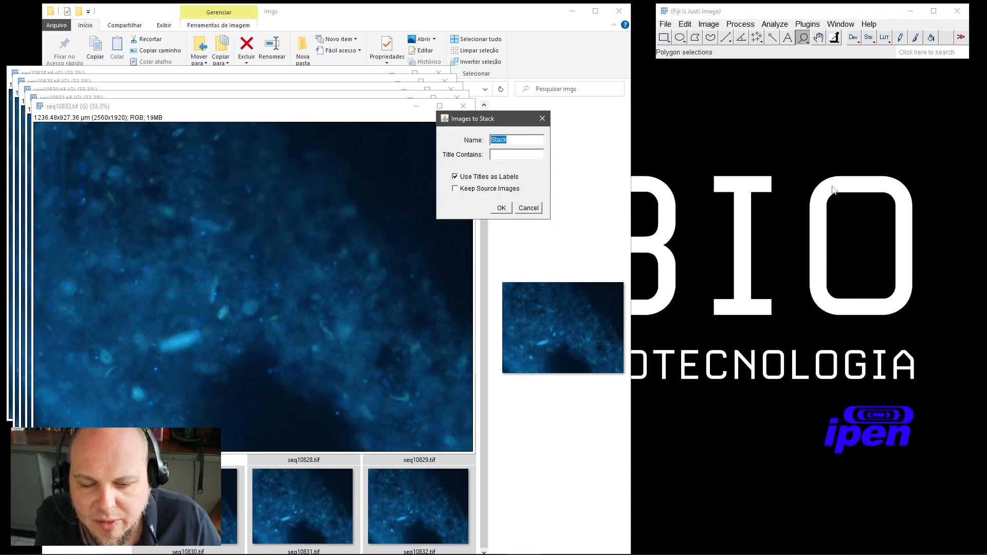
pyautogui.click(501, 208)
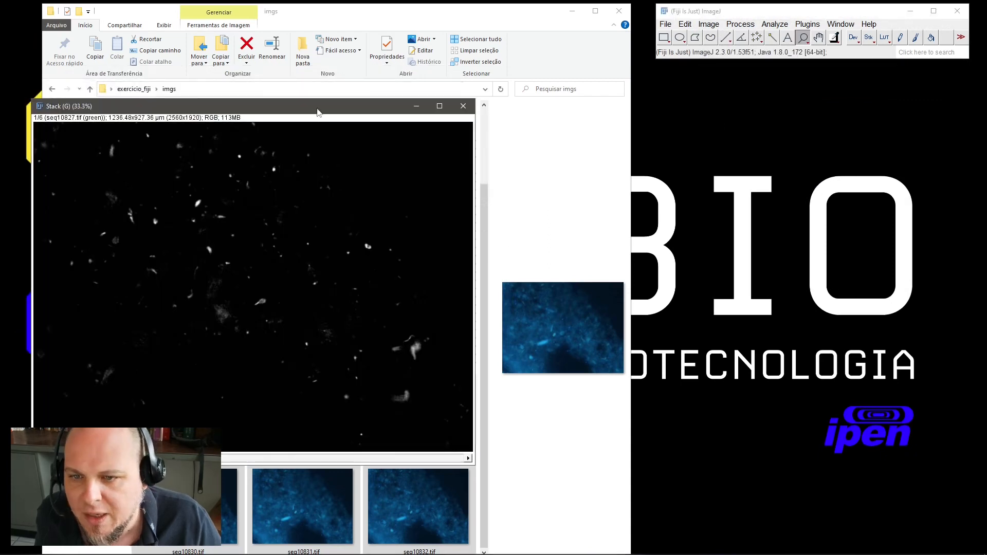
pyautogui.click(596, 91)
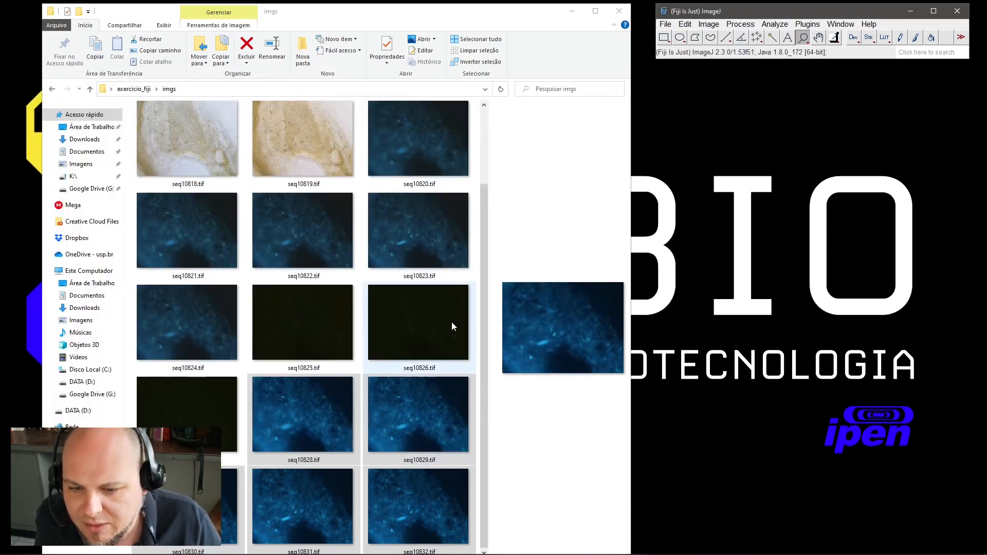
# Reopen seq10828.tif through seq10832.tif in Fiji and combine only these five images into a stack named Stack, using titles as labels
pyautogui.moveTo(312, 412); pyautogui.dragTo(692, 39)
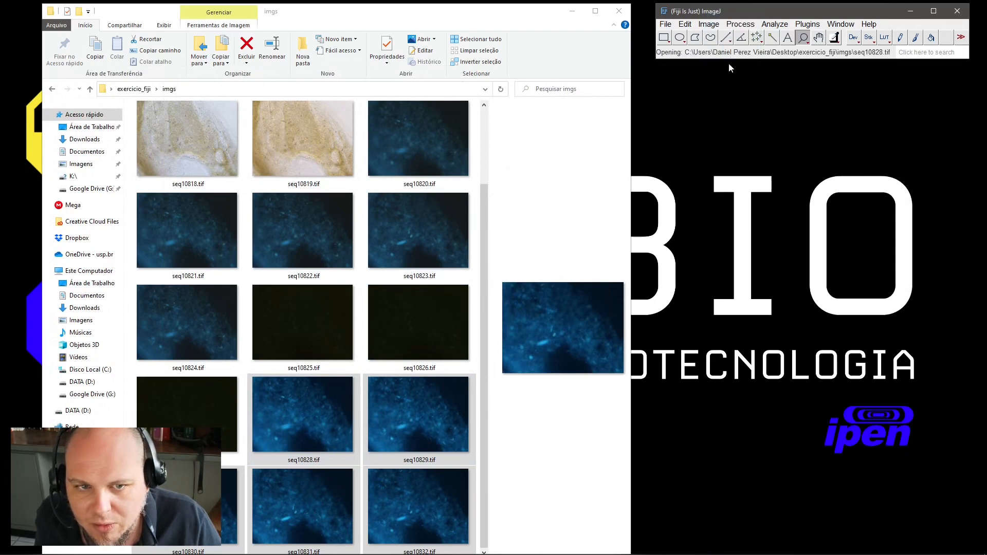
pyautogui.click(710, 26)
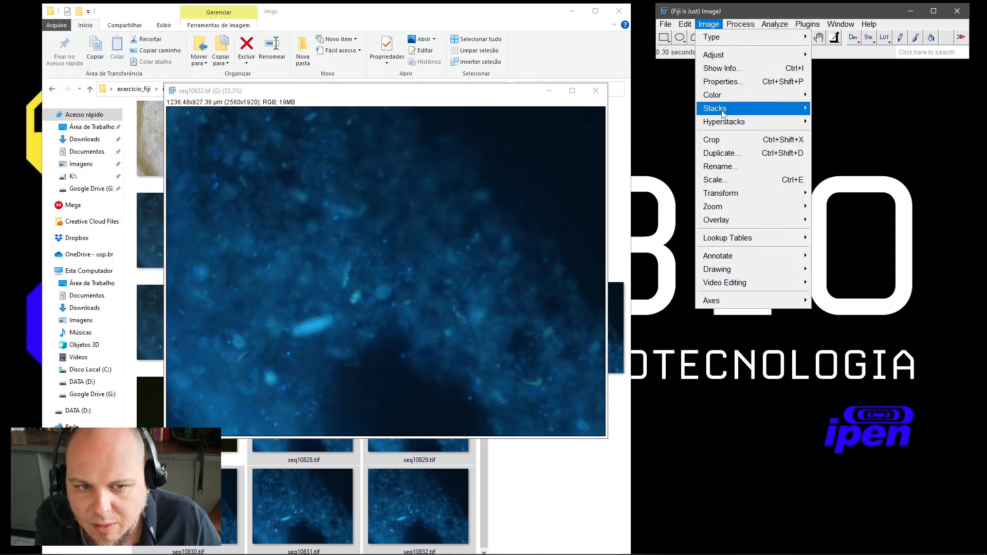
pyautogui.moveTo(723, 113)
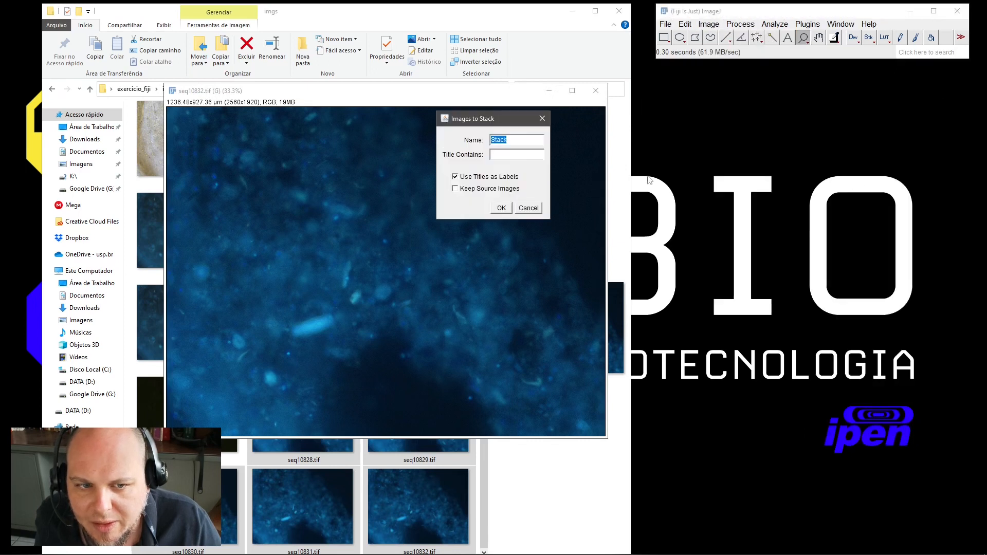
pyautogui.click(502, 208)
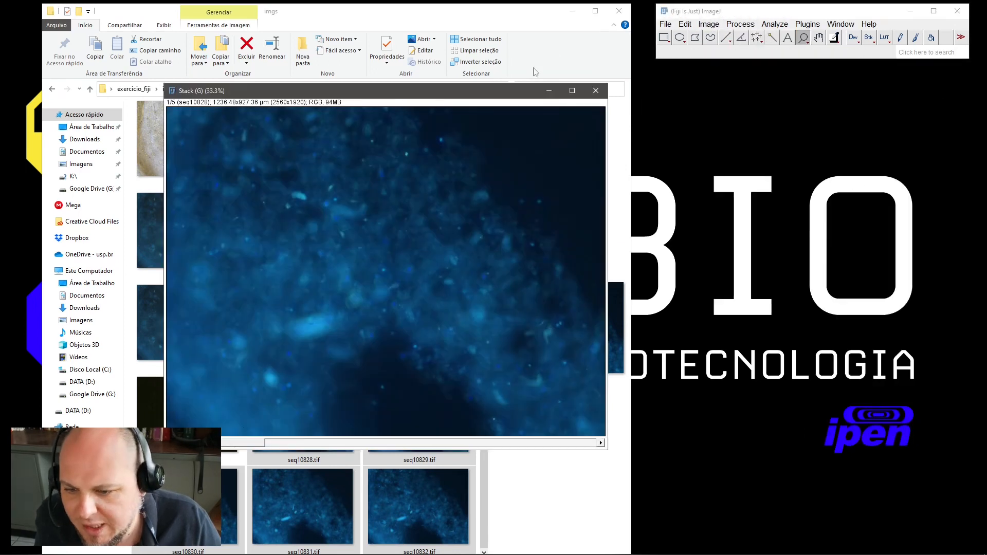
# Minimize the imgs folder window and split the five-image stack into its colour channels
pyautogui.click(571, 11)
pyautogui.moveTo(241, 442); pyautogui.dragTo(220, 442)
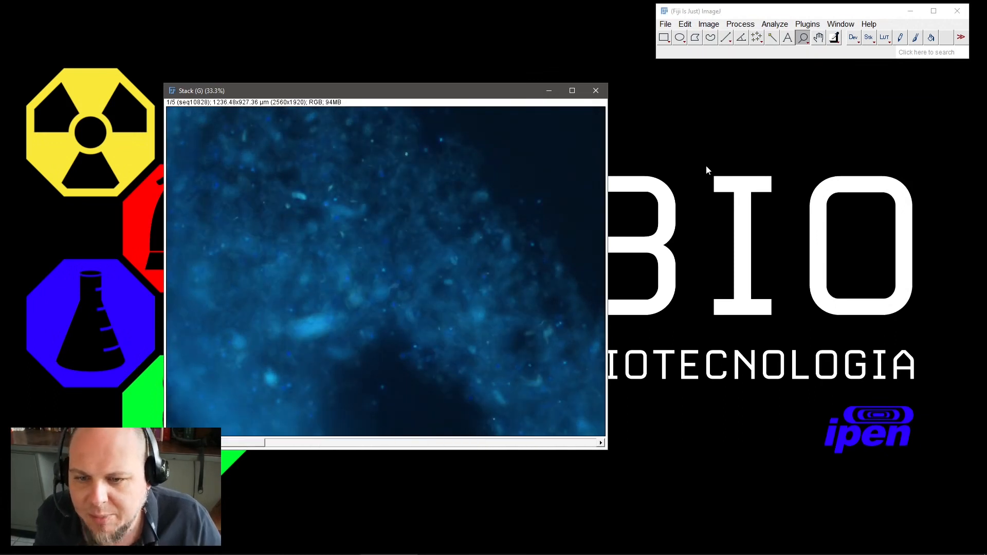
pyautogui.click(709, 24)
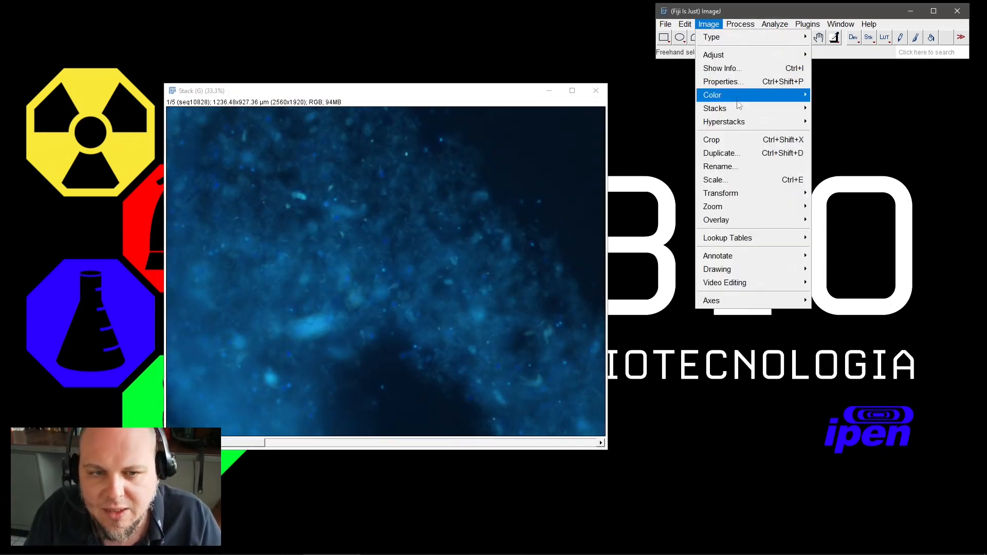
pyautogui.moveTo(738, 99)
pyautogui.click(590, 103)
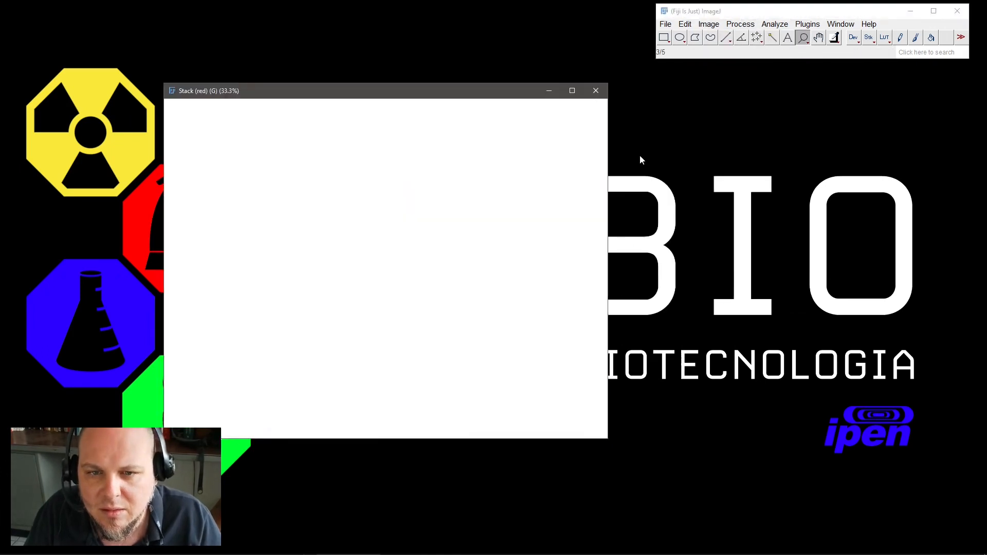
# Spread out the channel stacks and close the red and green ones, keeping only the blue stack open
pyautogui.moveTo(496, 95); pyautogui.dragTo(749, 140)
pyautogui.moveTo(429, 98); pyautogui.dragTo(422, 228)
pyautogui.moveTo(418, 93); pyautogui.dragTo(319, 68)
pyautogui.click(667, 138)
pyautogui.moveTo(667, 138); pyautogui.dragTo(695, 124)
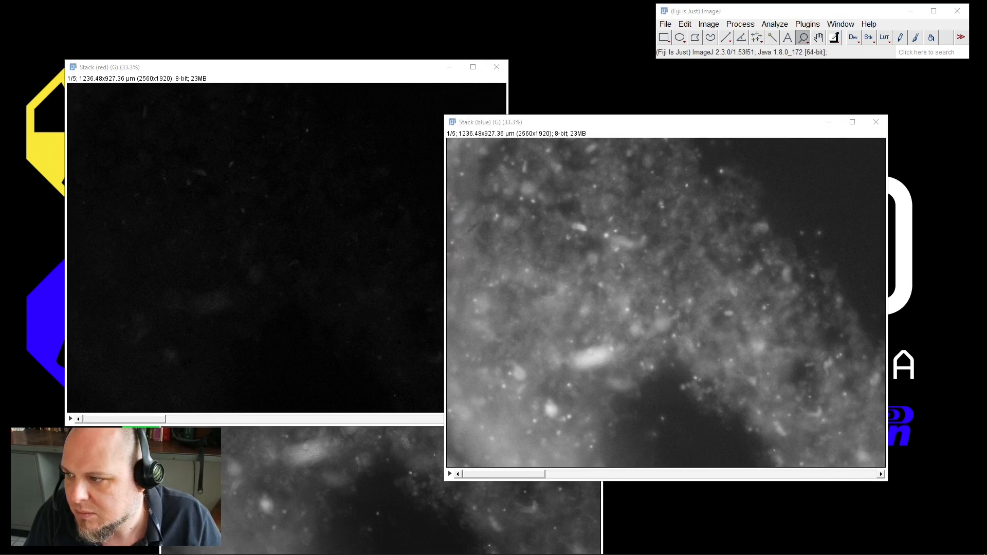
pyautogui.click(497, 67)
pyautogui.moveTo(341, 217); pyautogui.dragTo(244, 157)
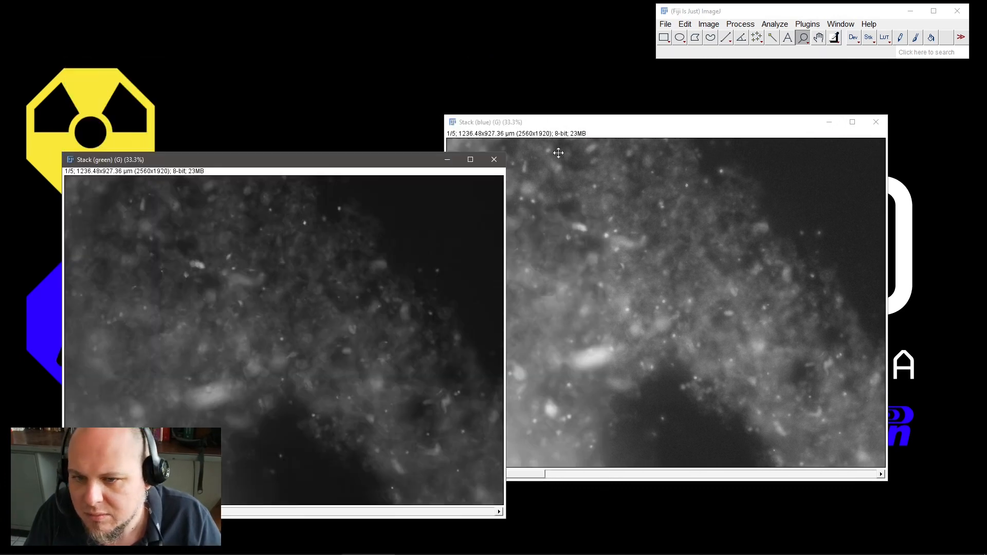
pyautogui.click(494, 160)
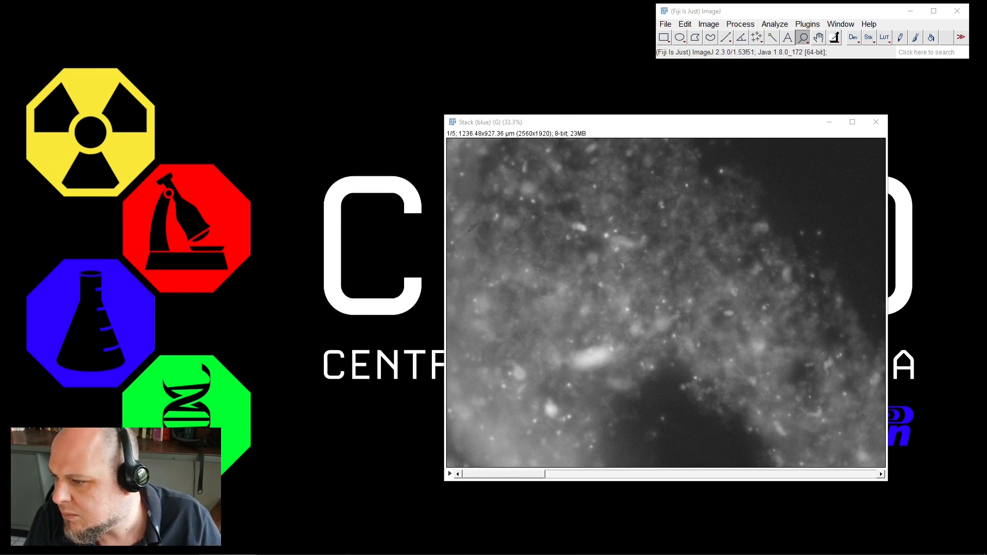
# Subtract the background from all 5 images of the blue stack with a 40-pixel rolling ball radius and sliding paraboloid, previewing the effect
pyautogui.click(712, 25)
pyautogui.moveTo(741, 26)
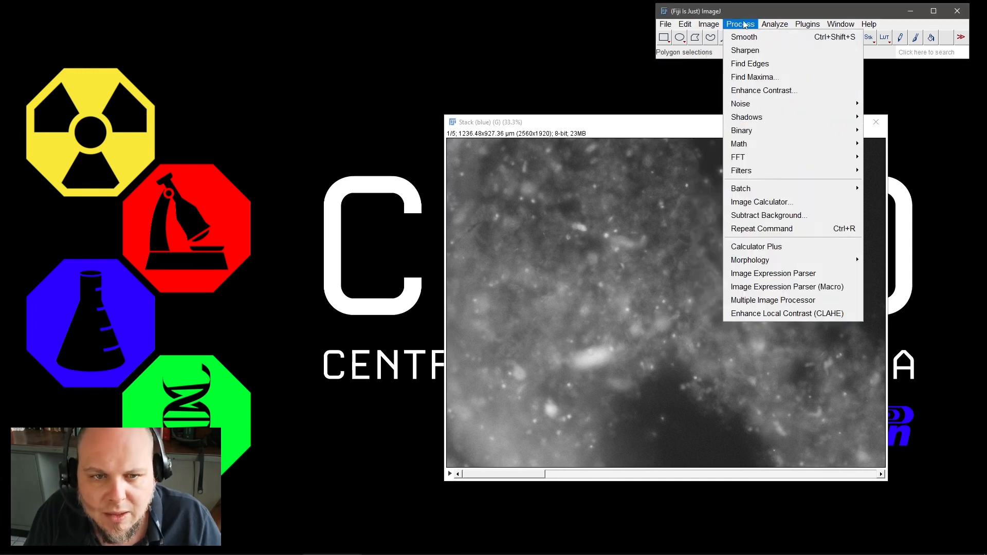
pyautogui.click(781, 214)
pyautogui.click(448, 204)
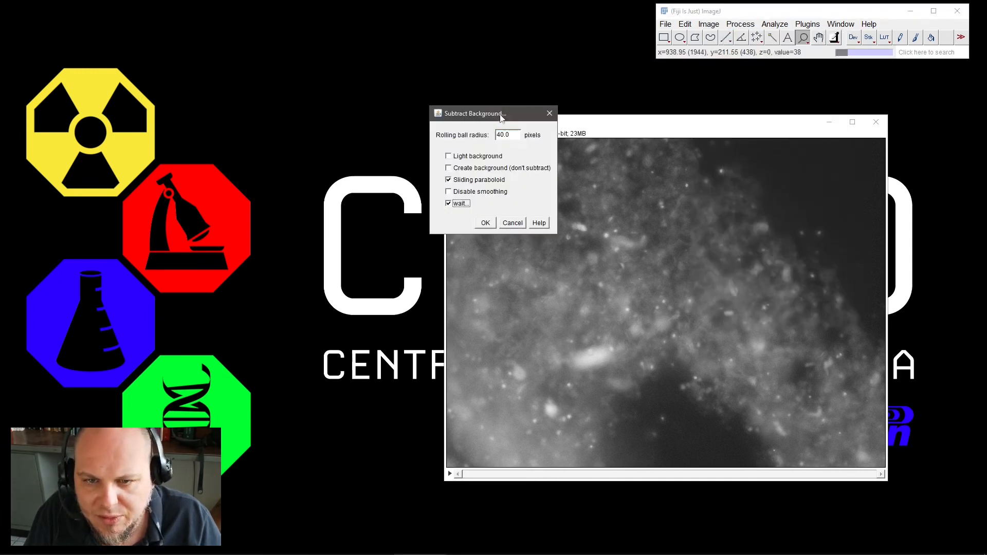
pyautogui.moveTo(501, 115); pyautogui.dragTo(375, 142)
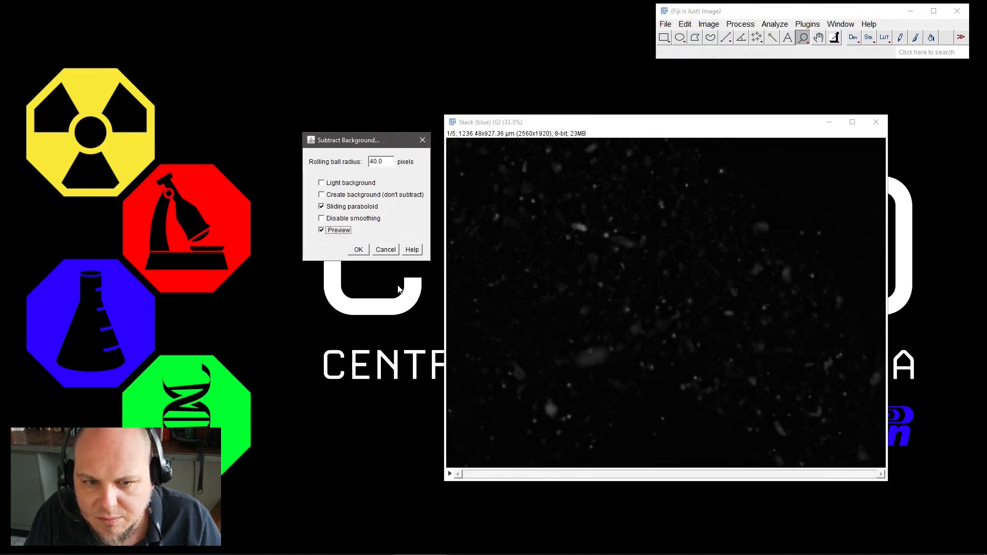
pyautogui.click(358, 249)
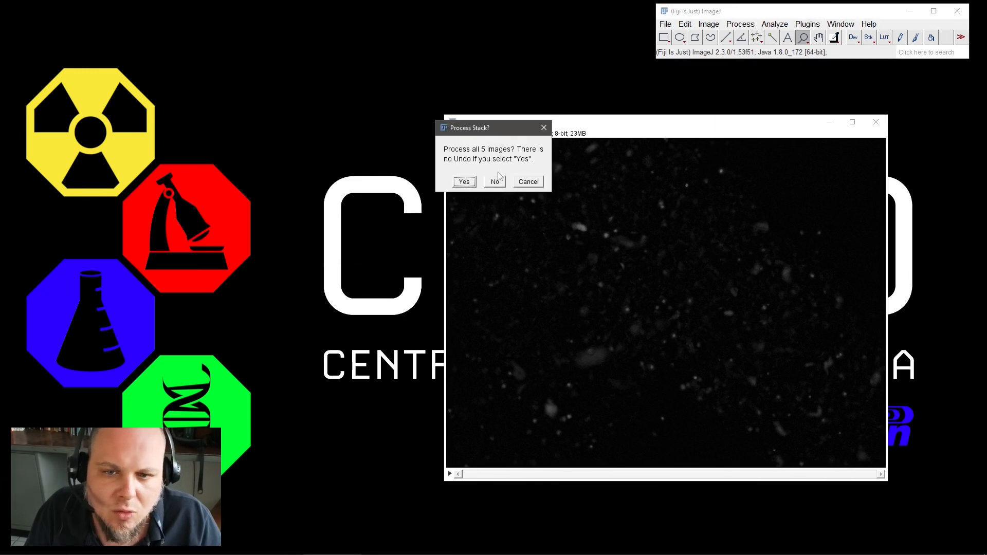
pyautogui.click(464, 182)
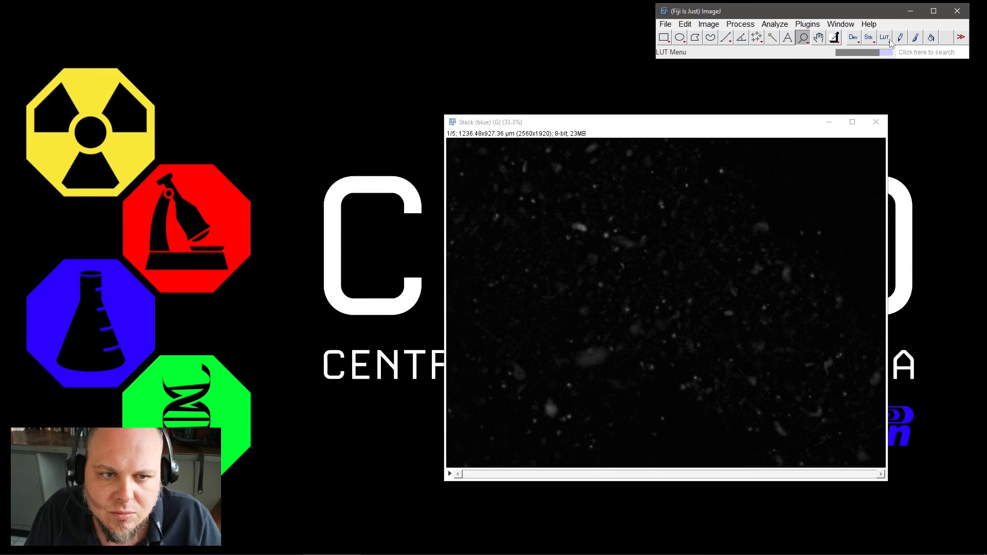
# Reposition and resize the blue stack's window and examine the background-subtracted image at different zoom levels
pyautogui.moveTo(786, 123); pyautogui.dragTo(650, 99)
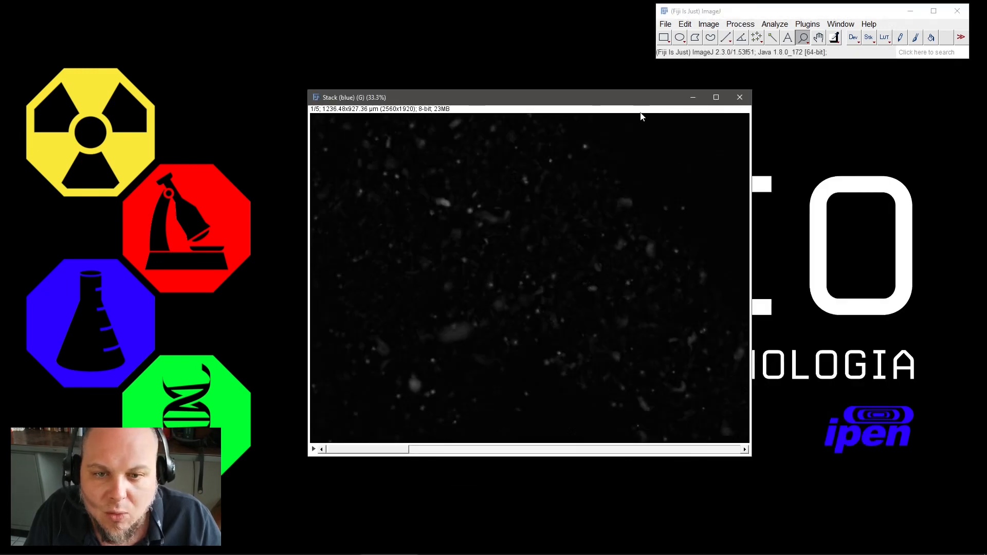
pyautogui.moveTo(606, 554)
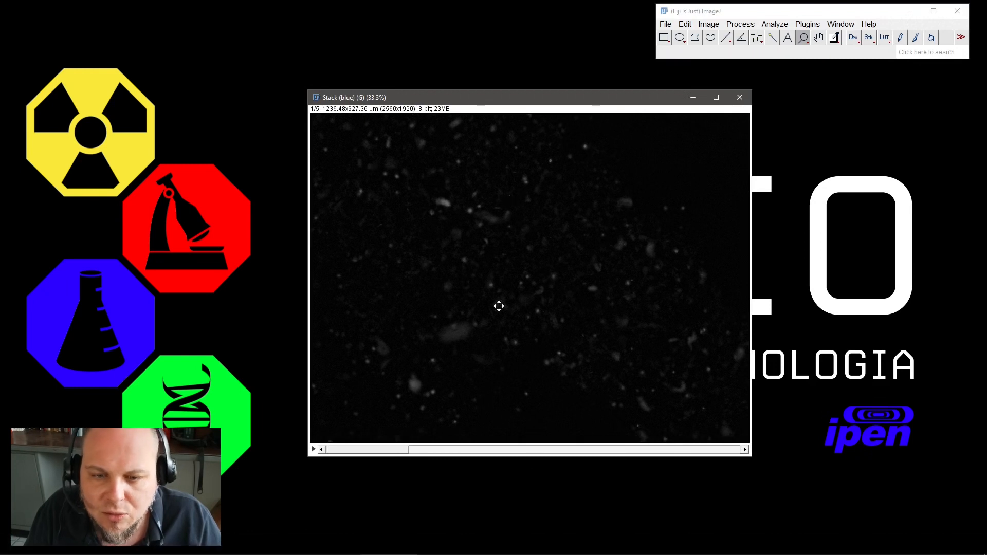
pyautogui.click(884, 37)
pyautogui.moveTo(579, 97); pyautogui.dragTo(612, 102)
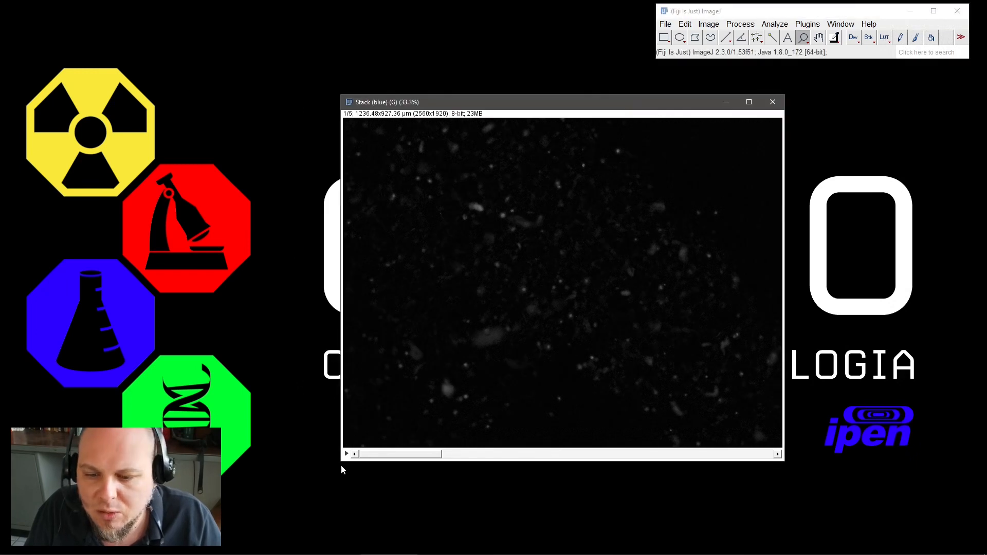
pyautogui.moveTo(339, 465); pyautogui.dragTo(218, 540)
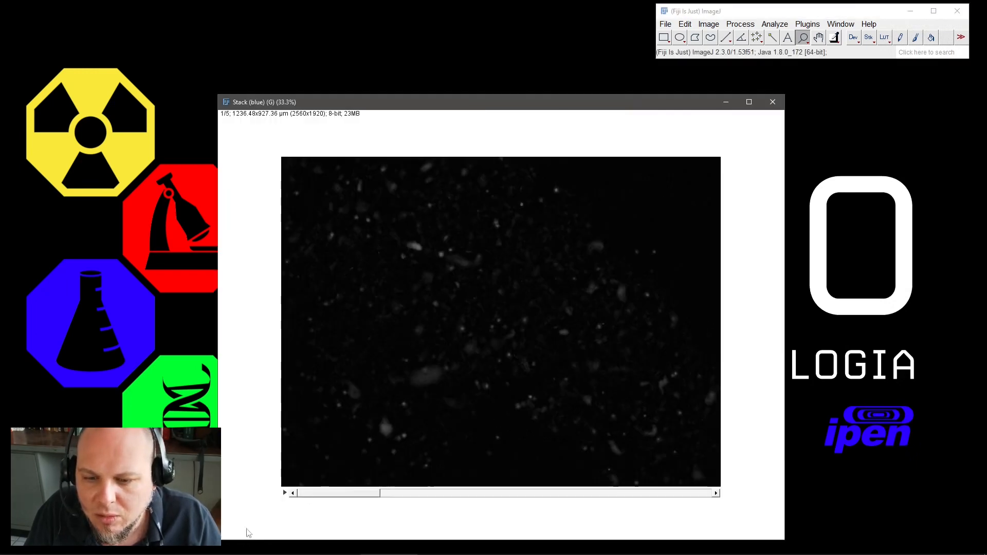
pyautogui.click(643, 258)
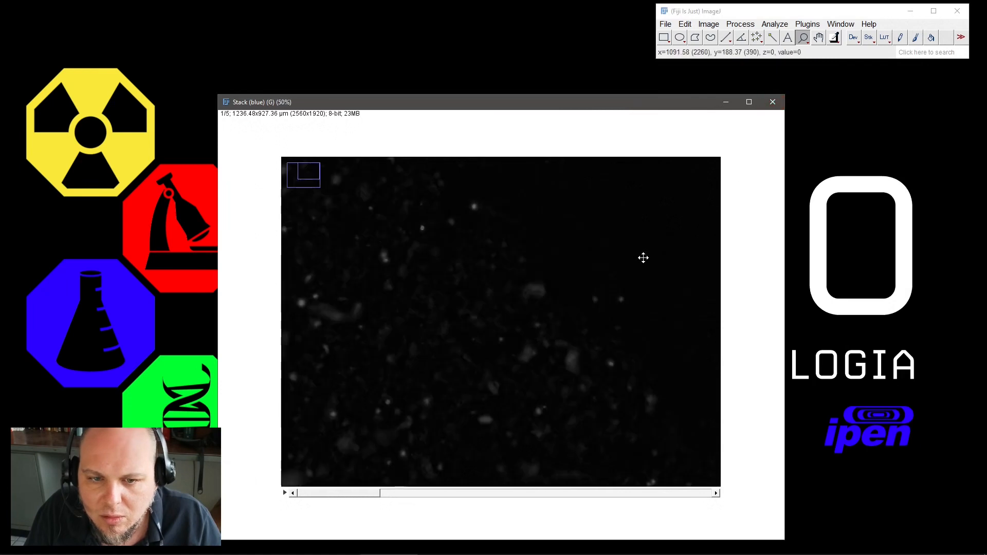
pyautogui.rightClick(643, 261)
pyautogui.rightClick(643, 262)
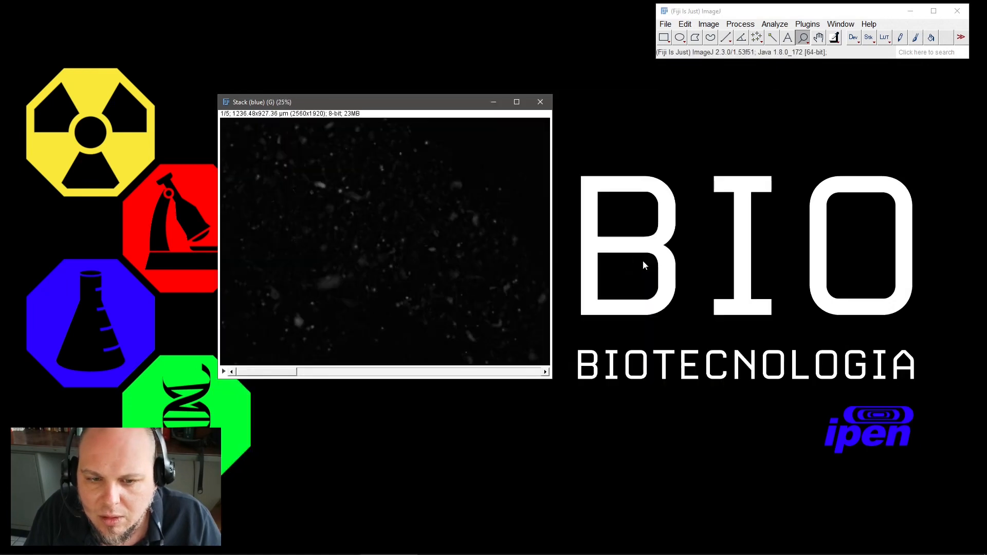
pyautogui.click(488, 206)
pyautogui.click(568, 250)
pyautogui.rightClick(569, 250)
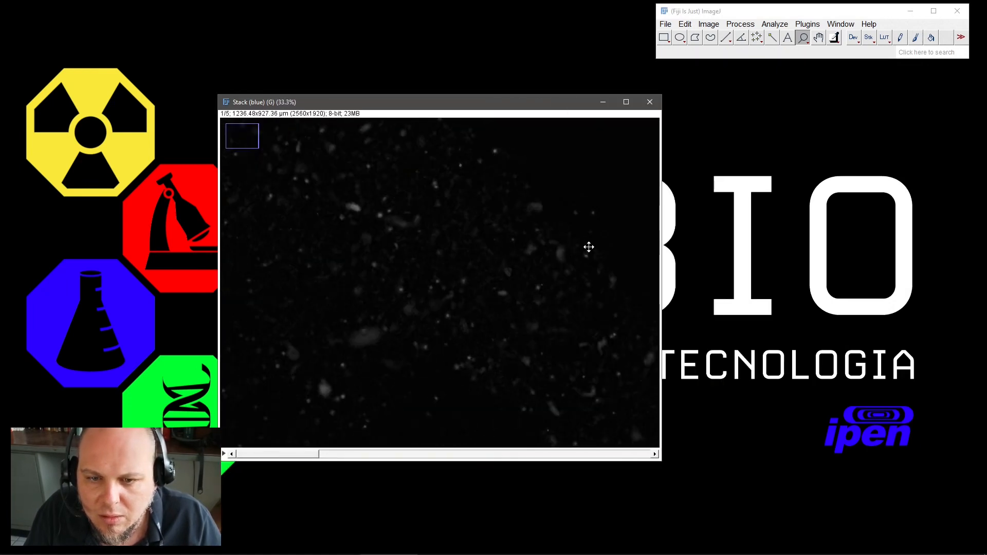
# Enlarge the blue stack's window and move it down so that it no longer covers the main Fiji window
pyautogui.click(626, 102)
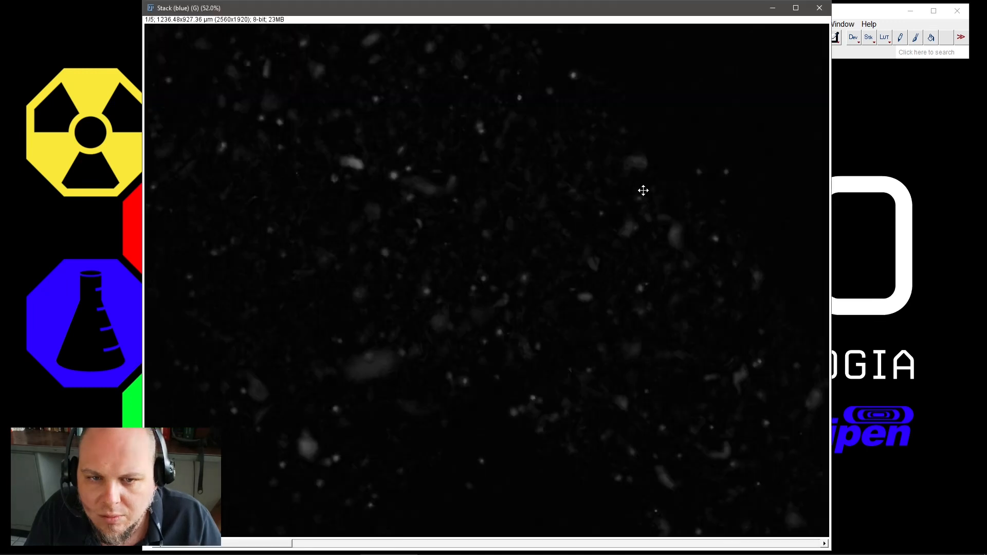
pyautogui.moveTo(667, 15); pyautogui.dragTo(636, 20)
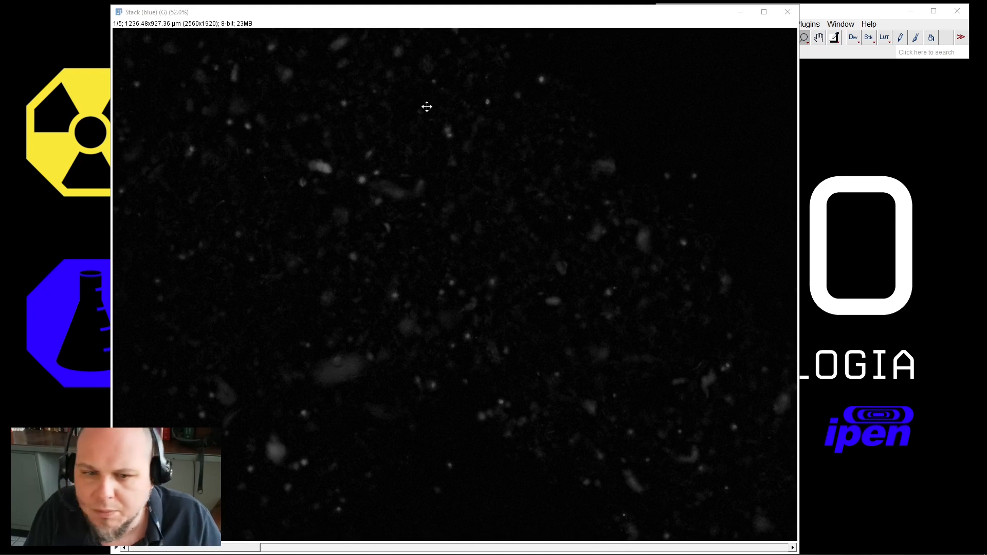
pyautogui.moveTo(717, 13); pyautogui.dragTo(703, 51)
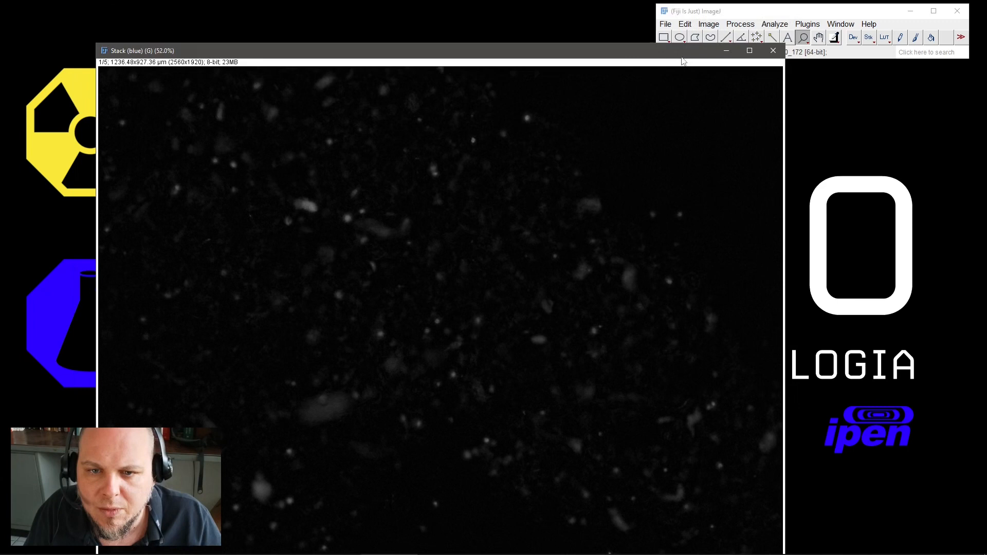
pyautogui.click(709, 24)
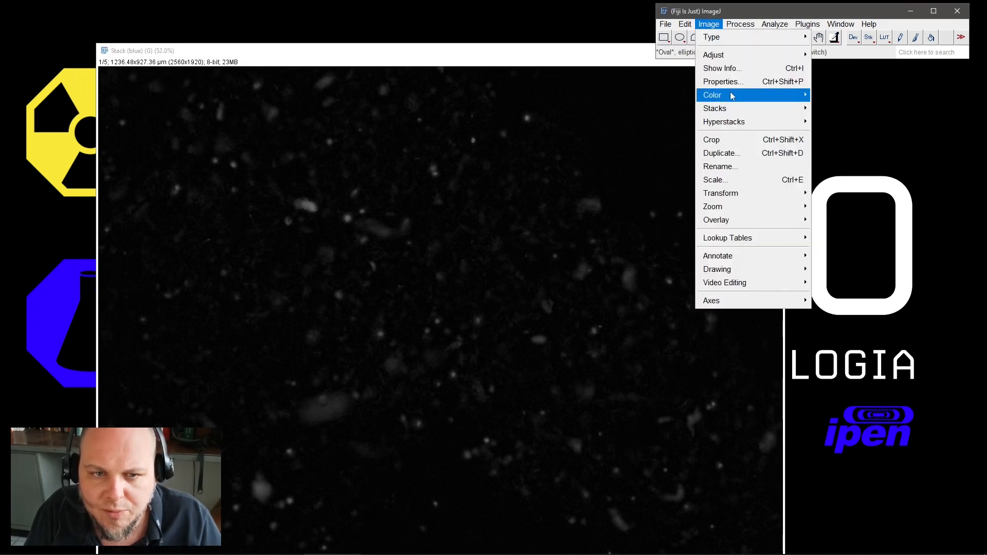
pyautogui.moveTo(718, 95)
pyautogui.hotkey('alt', 'Tab')
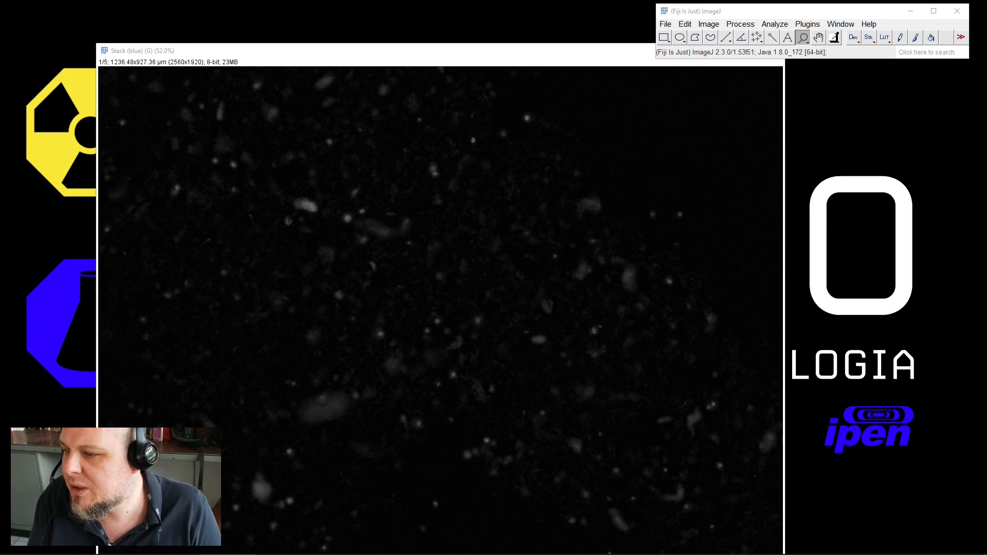
# Shrink the blue stack's window and reposition it so that the whole window fits clear of the main Fiji window
pyautogui.click(552, 51)
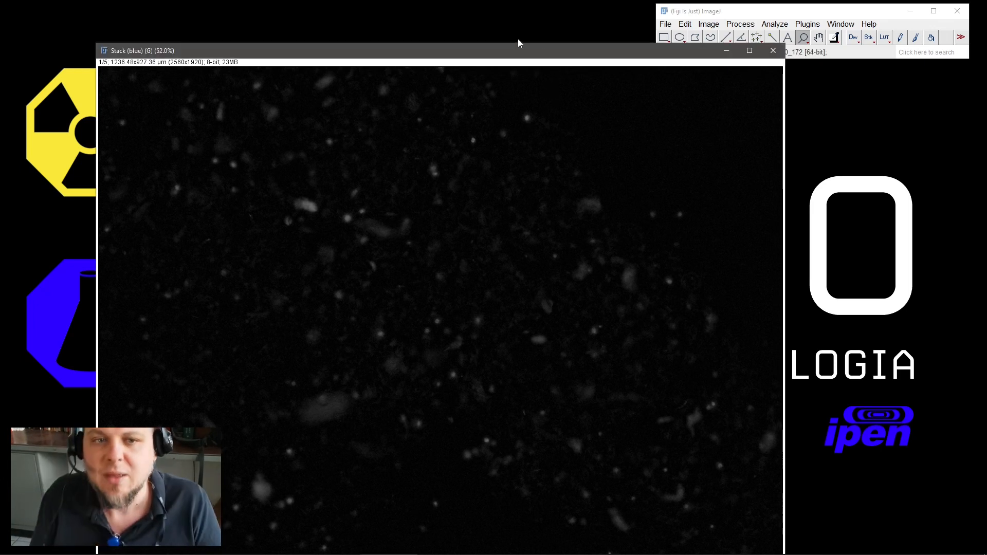
pyautogui.moveTo(552, 52); pyautogui.dragTo(531, 26)
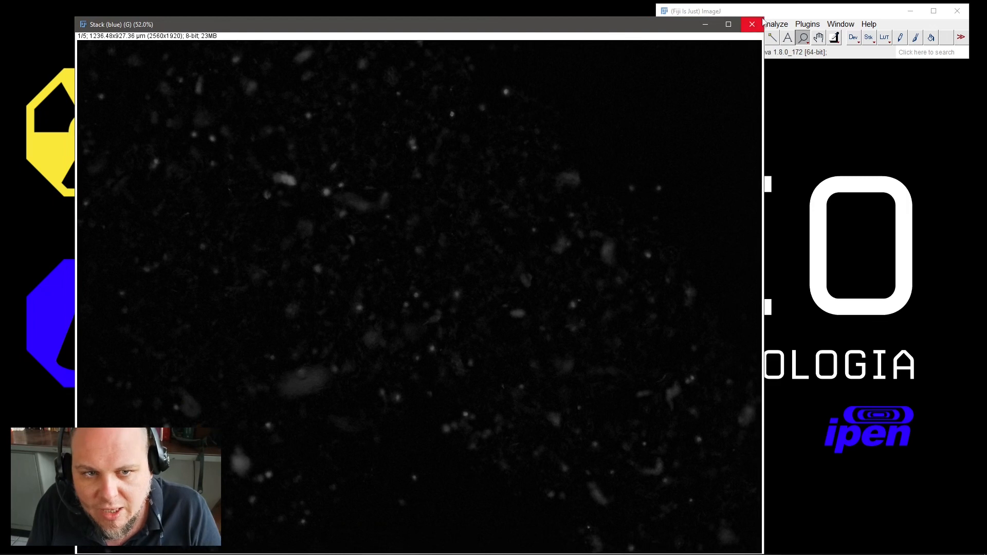
pyautogui.moveTo(763, 19); pyautogui.dragTo(584, 102)
pyautogui.moveTo(431, 111); pyautogui.dragTo(457, 71)
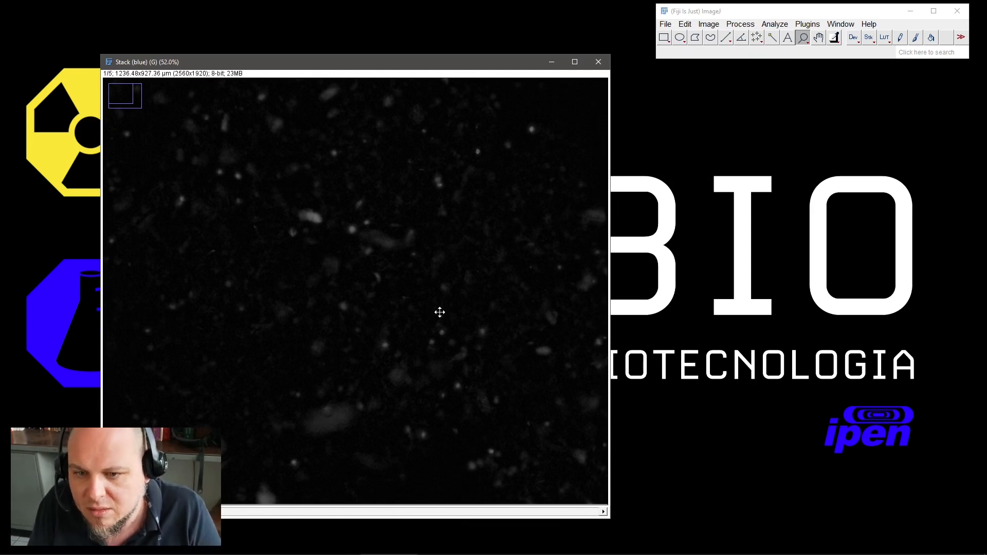
# Apply the Blue lookup table to the stack and browse its slices
pyautogui.click(887, 38)
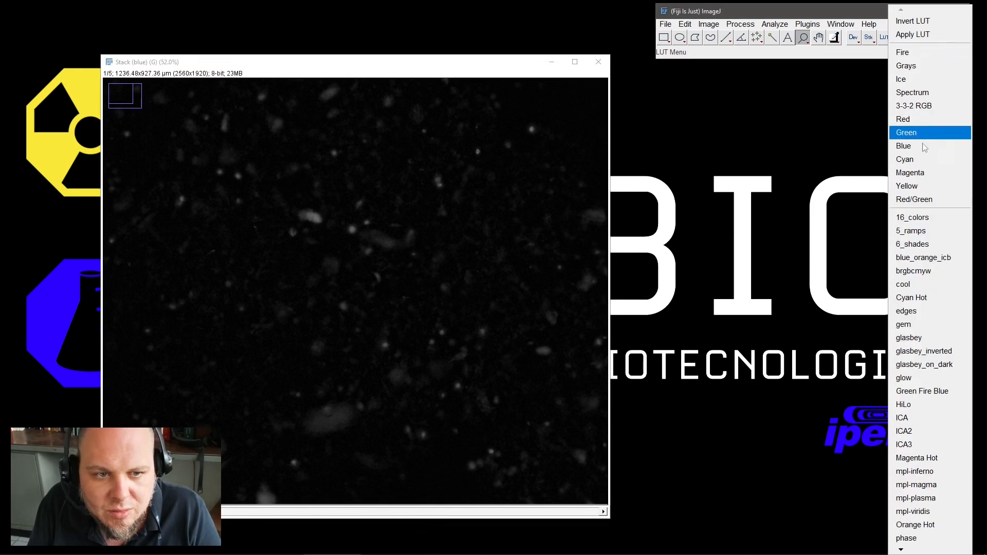
pyautogui.click(905, 146)
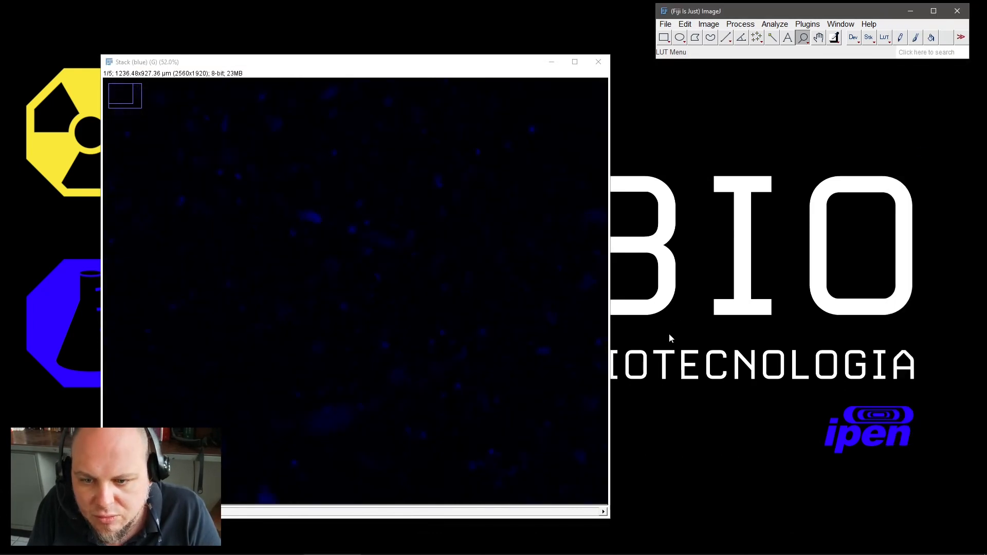
pyautogui.moveTo(199, 512)
pyautogui.mouseDown()
pyautogui.moveTo(499, 515)
pyautogui.moveTo(215, 512)
pyautogui.mouseUp()
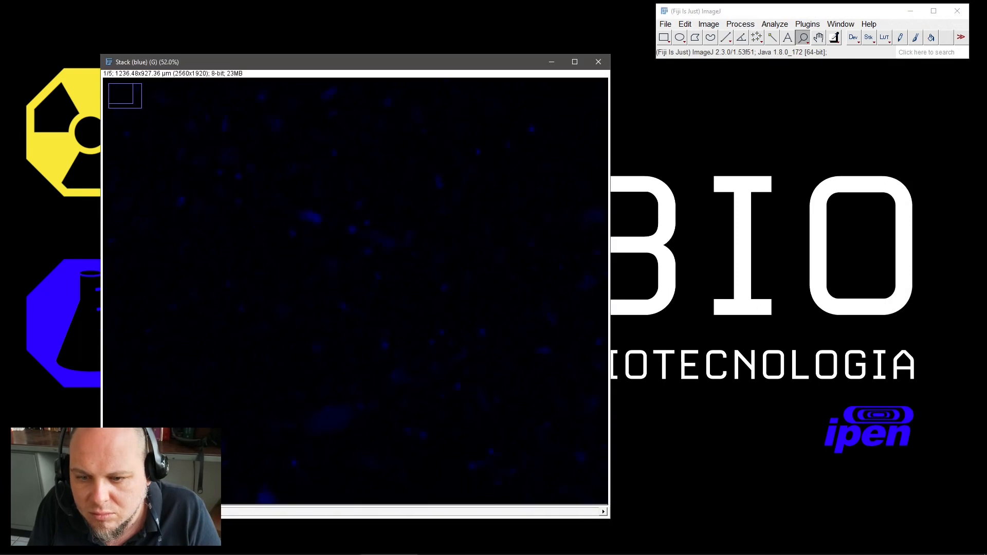
# Apply a Gaussian blur with a sigma of 3.00 to all 5 images of the stack, previewing the effect, and browse the slices
pyautogui.click(711, 24)
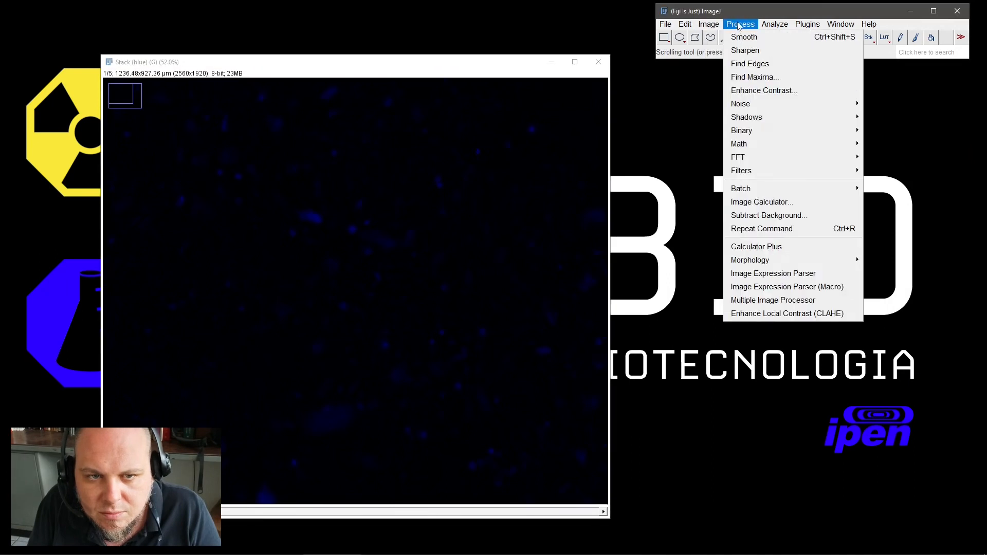
pyautogui.moveTo(769, 172)
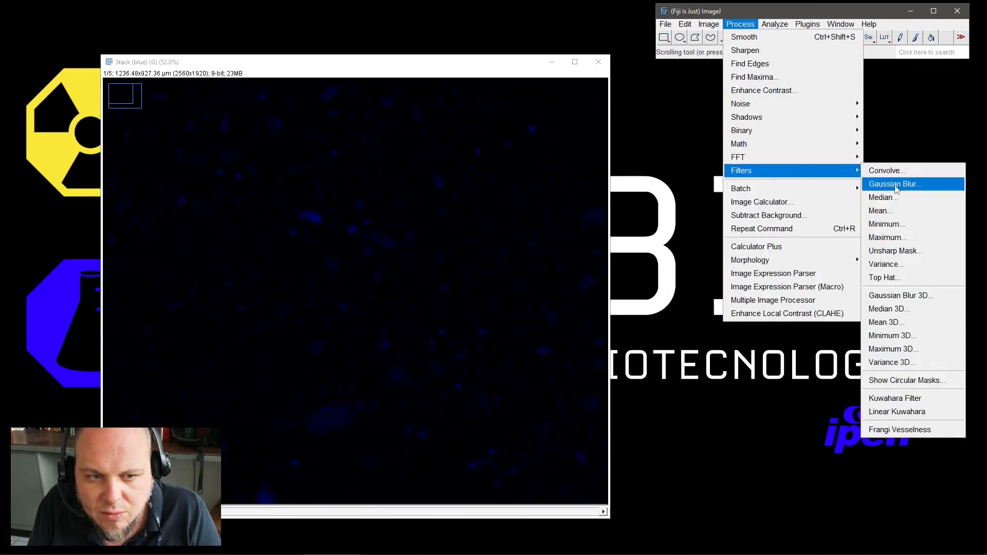
pyautogui.click(885, 183)
pyautogui.click(483, 178)
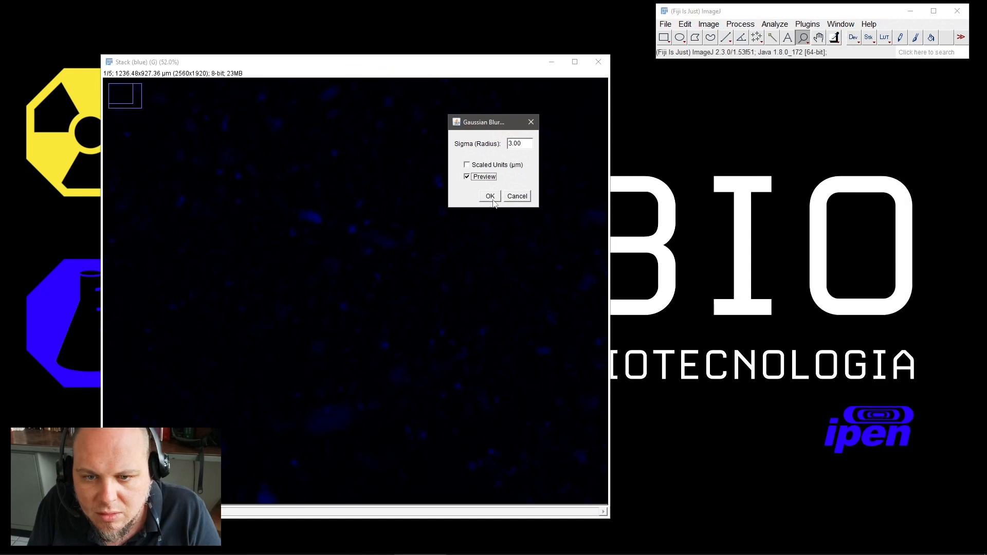
pyautogui.click(490, 197)
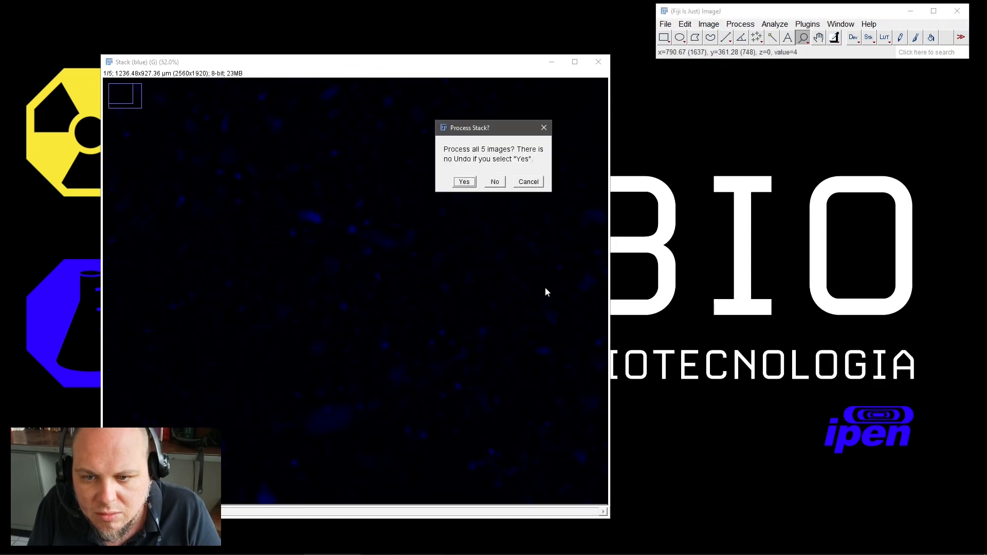
pyautogui.click(464, 182)
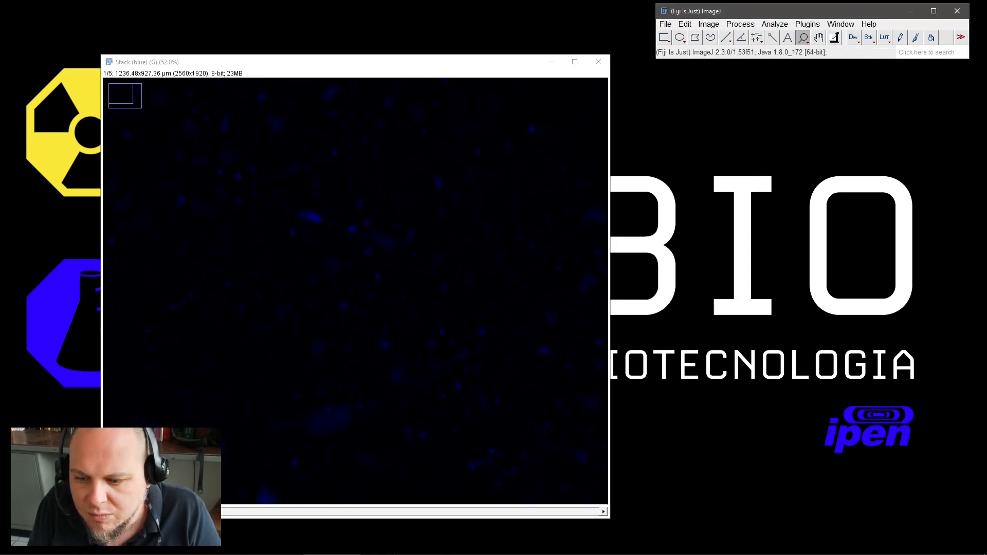
pyautogui.moveTo(190, 511); pyautogui.dragTo(228, 511)
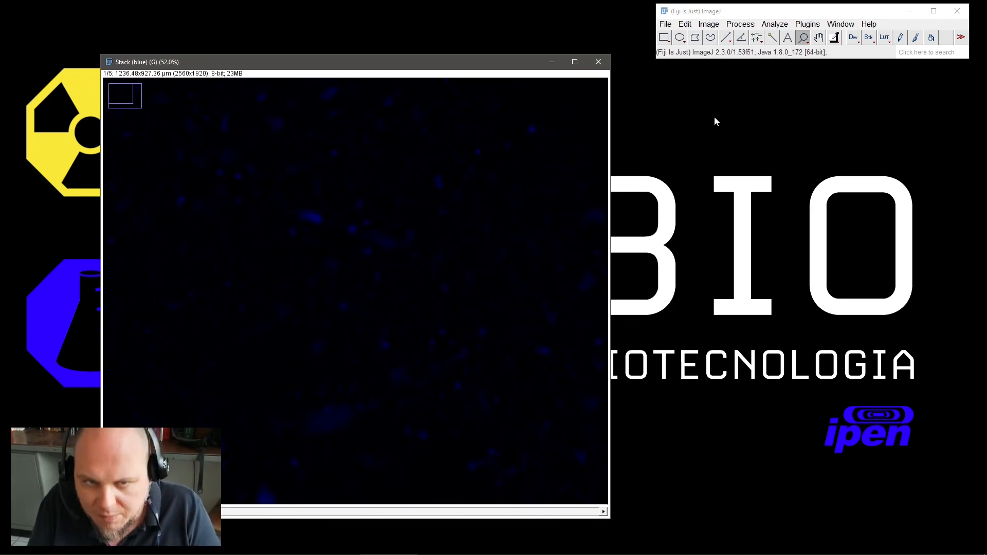
# Save the blue stack as the video Stack (blue).avi with no compression at 7 fps
pyautogui.click(708, 24)
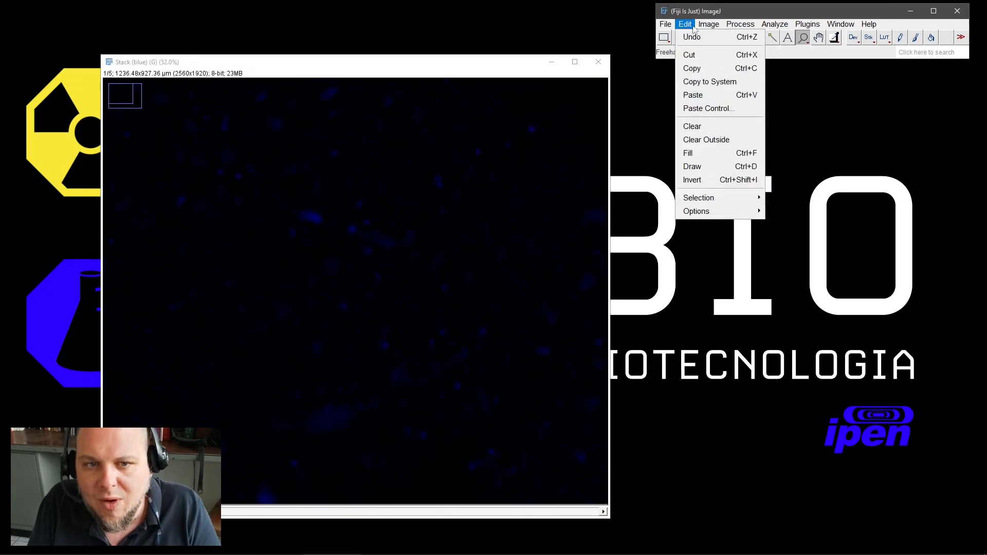
pyautogui.moveTo(731, 109)
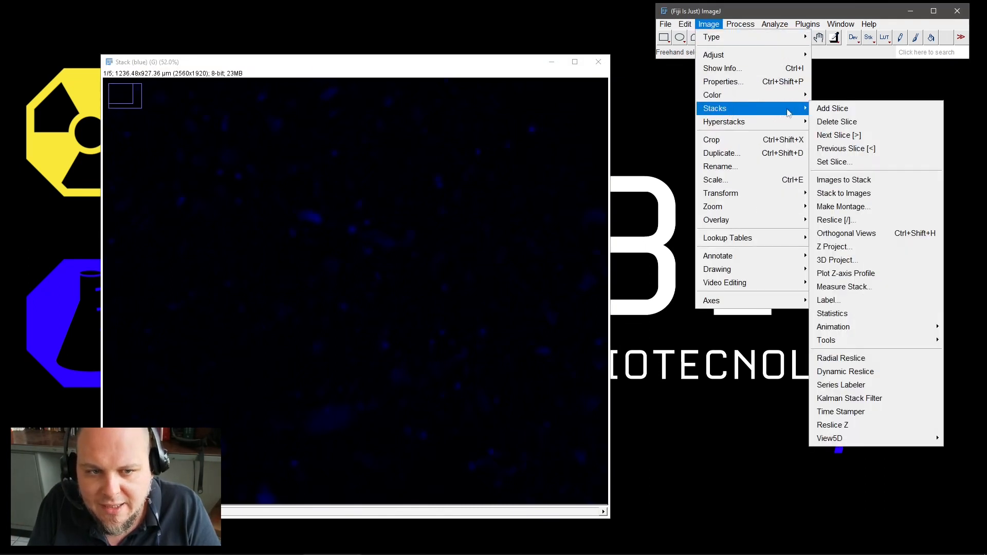
pyautogui.moveTo(663, 27)
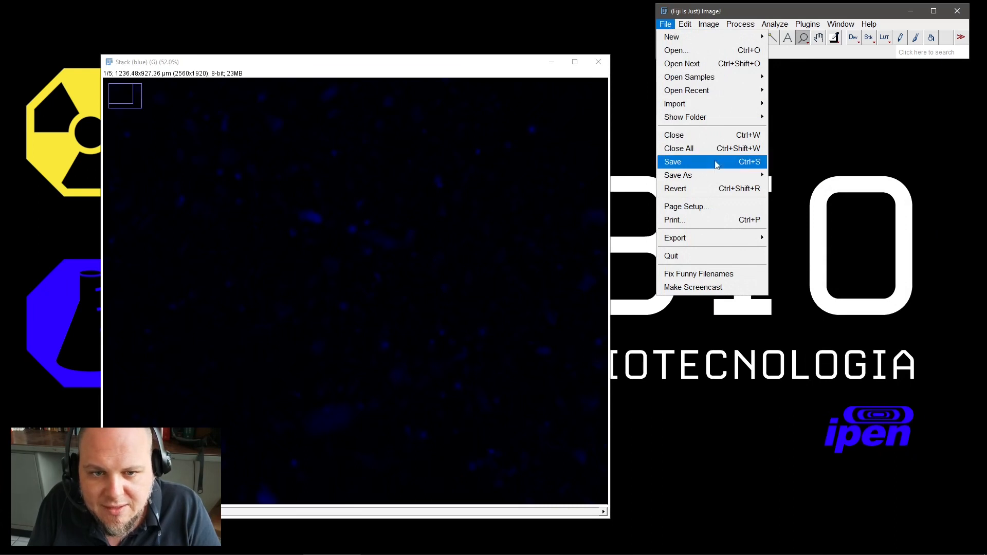
pyautogui.moveTo(720, 176)
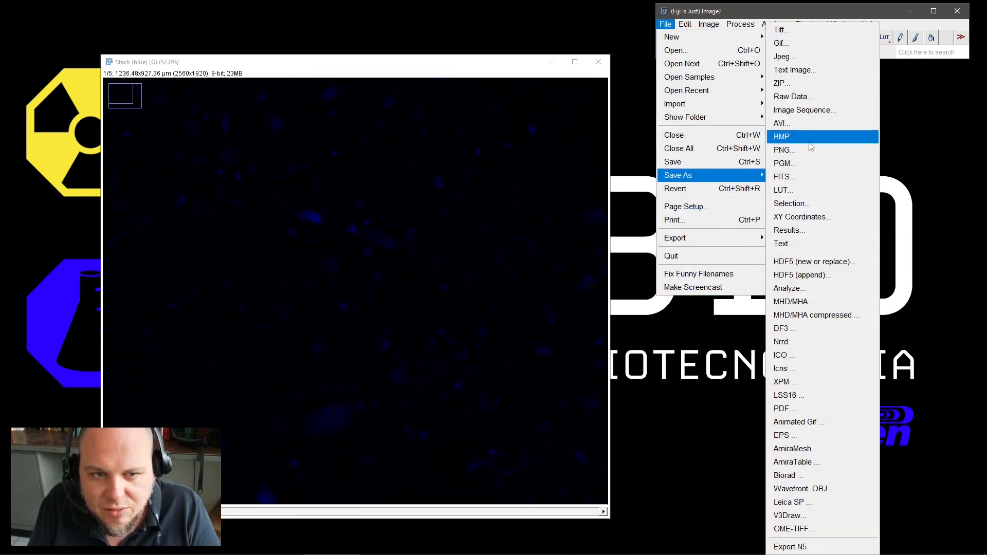
pyautogui.click(807, 124)
pyautogui.click(526, 148)
pyautogui.click(521, 163)
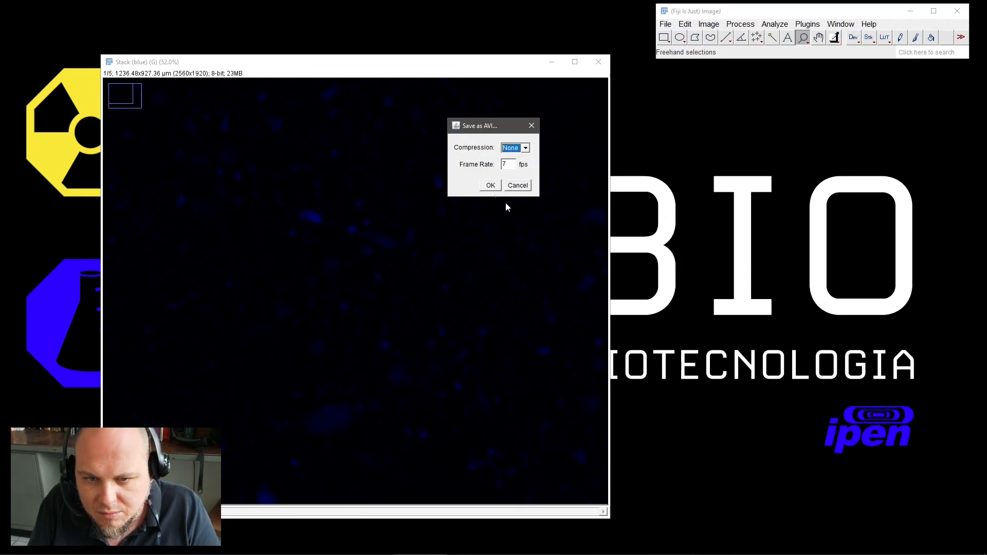
pyautogui.click(494, 191)
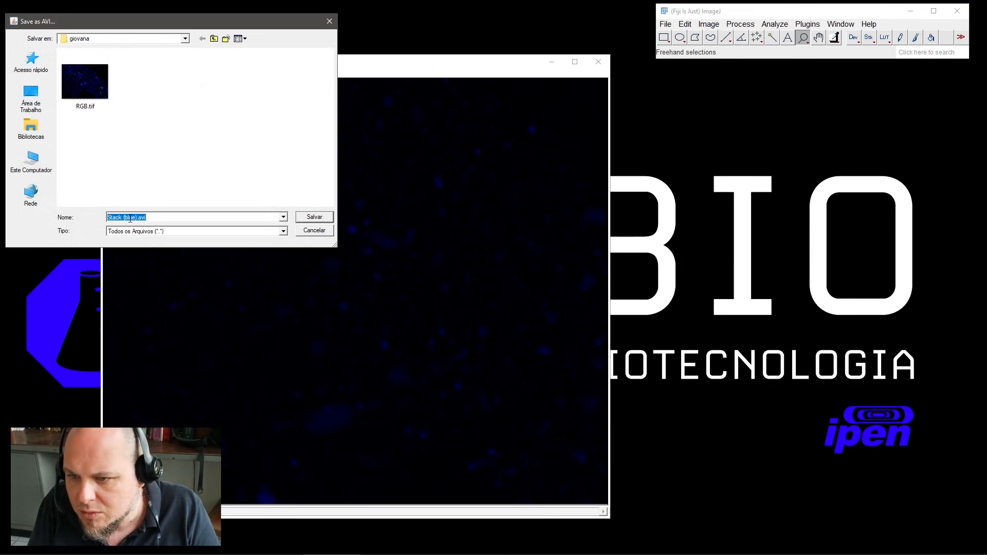
pyautogui.click(315, 219)
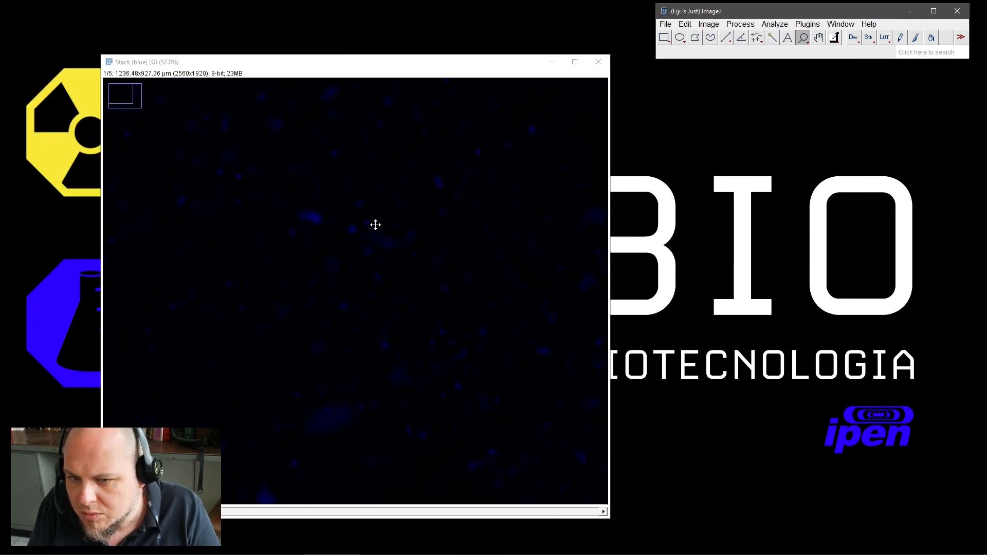
# Save the blue stack as Stack (blue).gif in the same folder
pyautogui.click(665, 25)
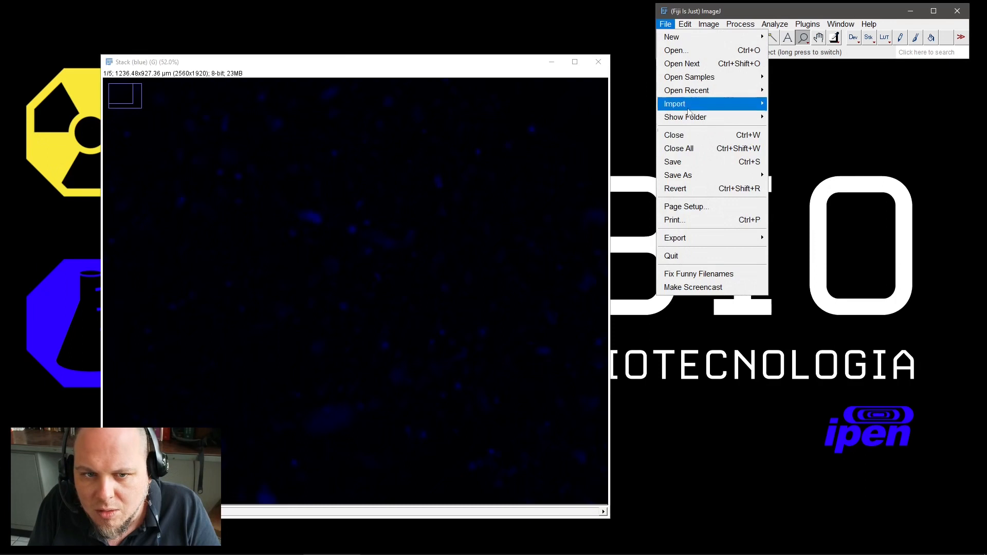
pyautogui.moveTo(700, 175)
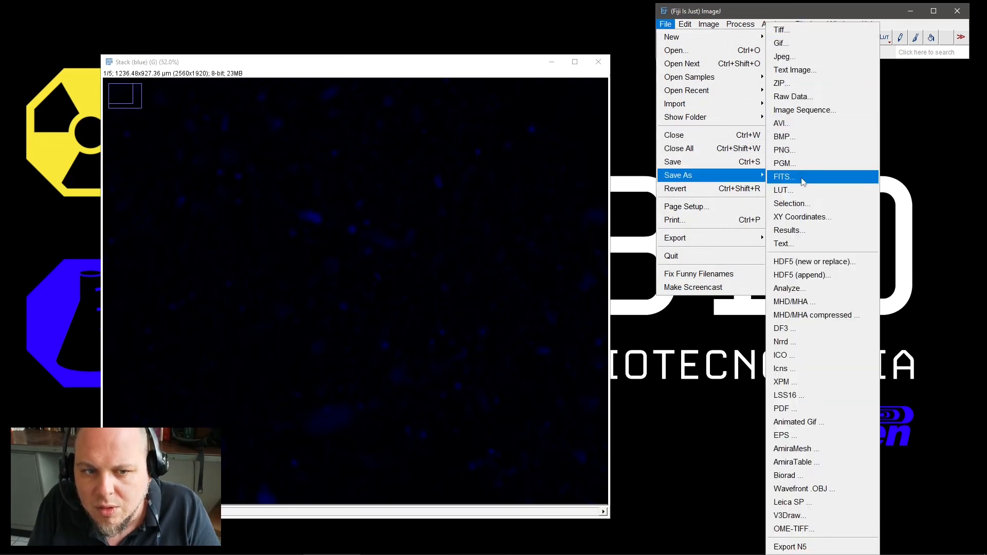
pyautogui.click(782, 44)
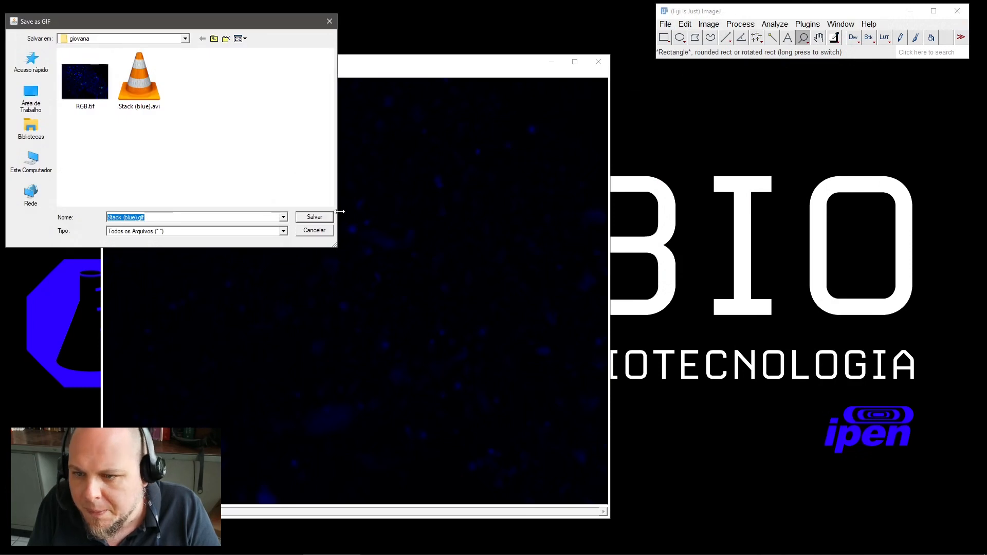
pyautogui.click(314, 218)
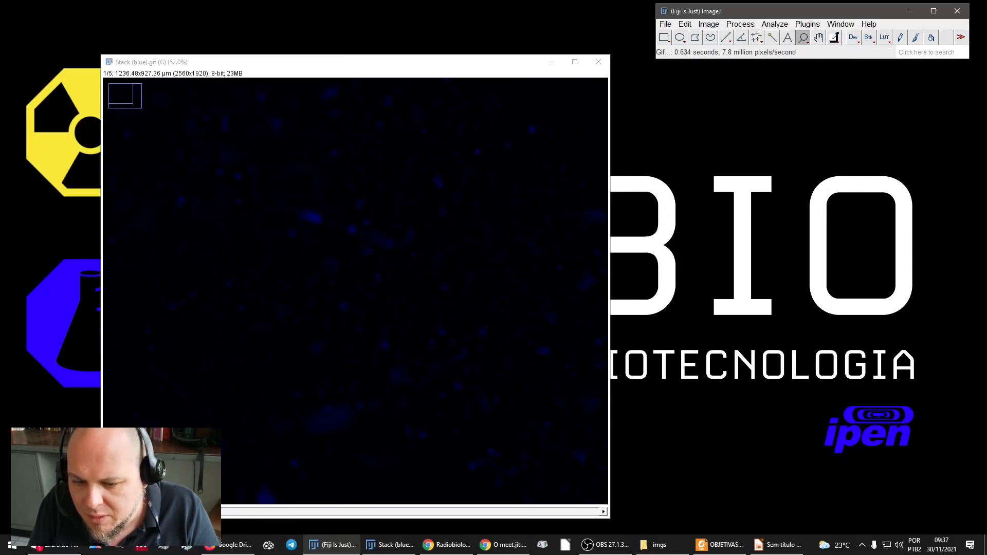
# Switch to File Explorer and open the subfolder of exercicio_fiji > imgs > results that holds the exported files
pyautogui.click(664, 545)
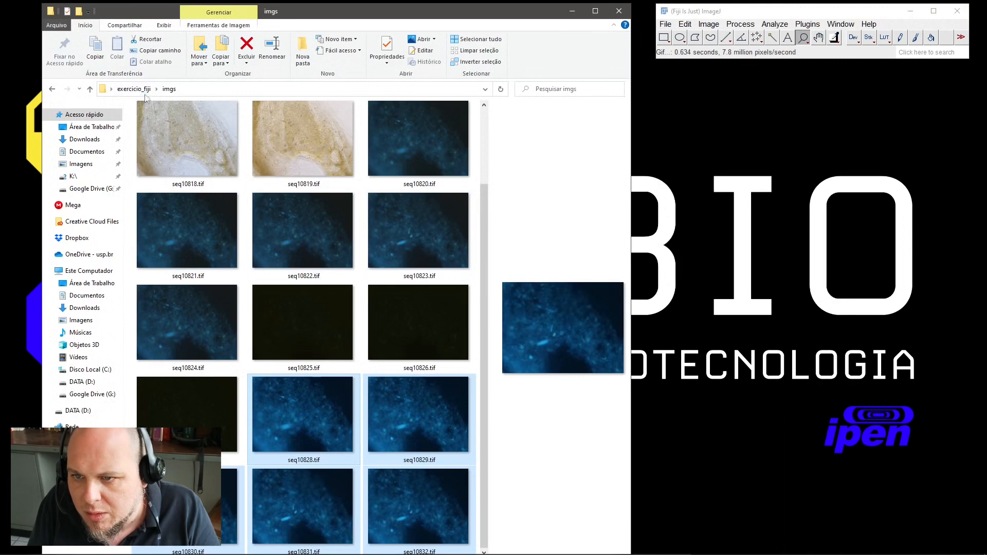
pyautogui.click(136, 89)
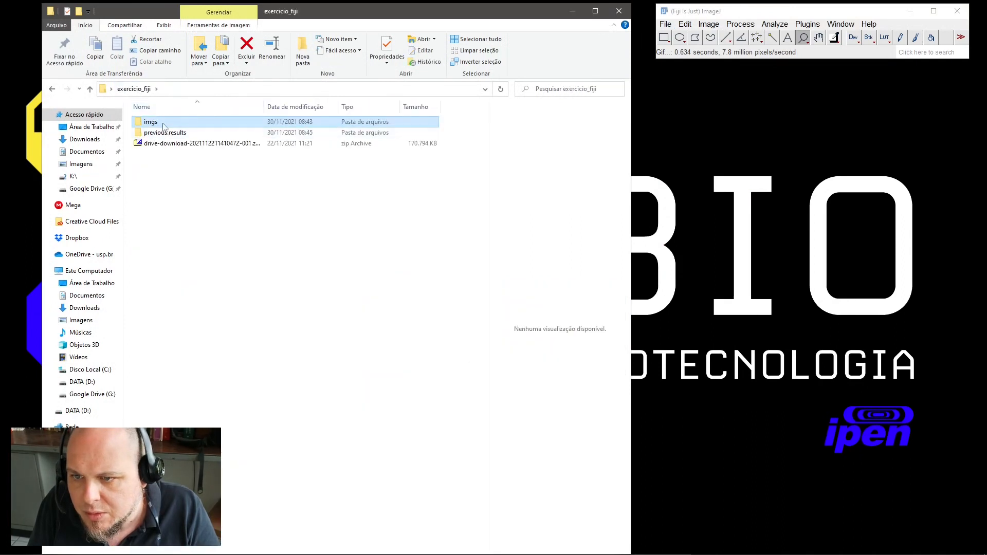
pyautogui.doubleClick(163, 126)
pyautogui.doubleClick(187, 149)
pyautogui.doubleClick(170, 122)
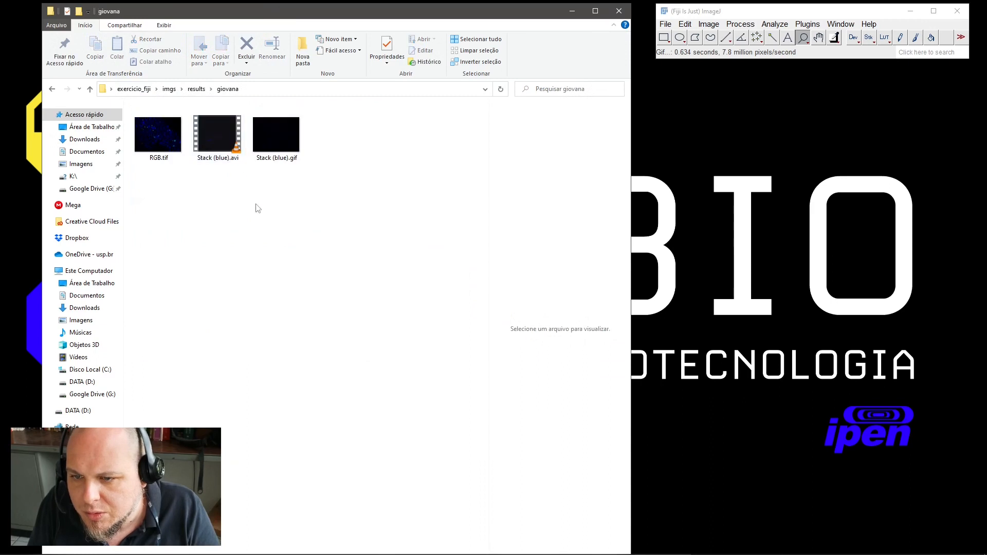
# Open Stack (blue).avi in VLC, maximize the player and replay the video
pyautogui.click(230, 147)
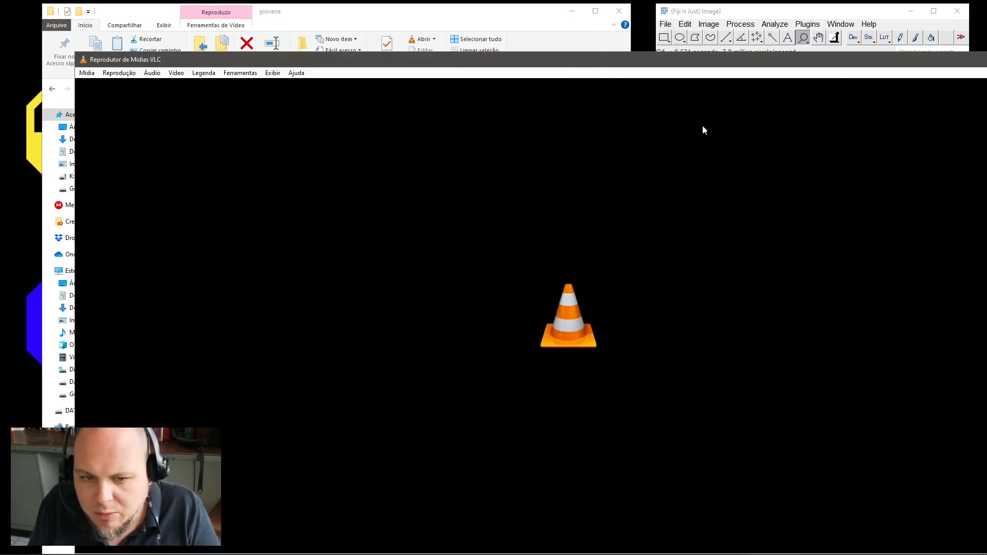
pyautogui.doubleClick(848, 61)
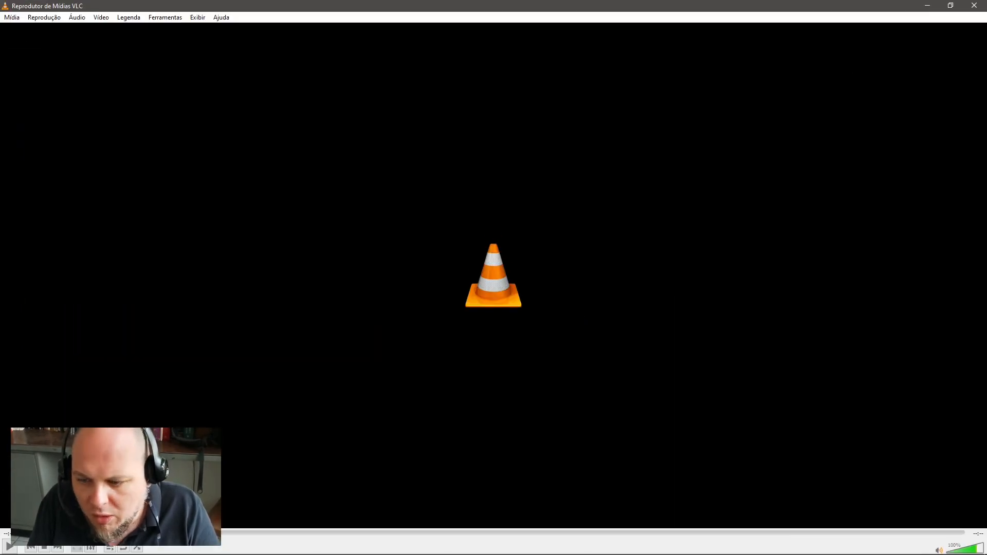
pyautogui.click(9, 547)
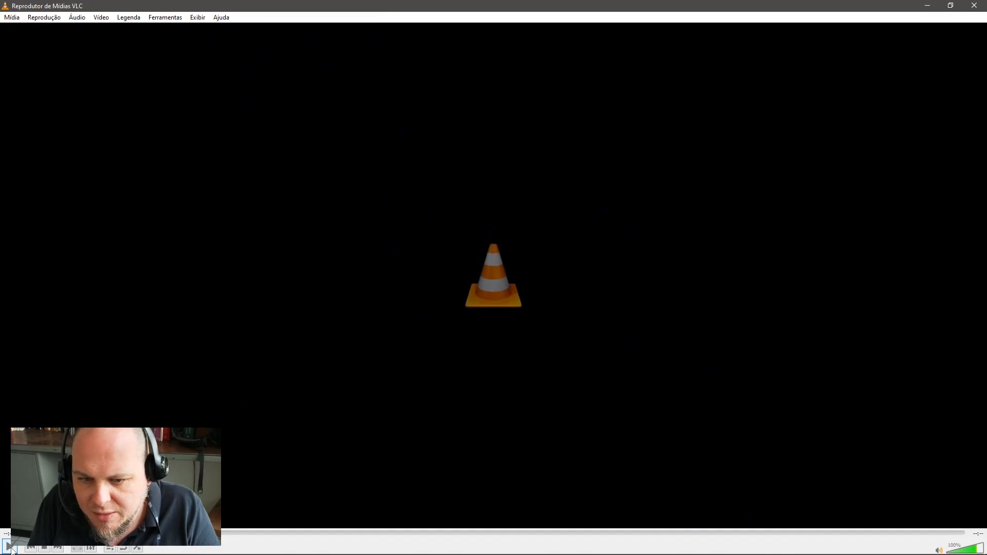
pyautogui.click(9, 547)
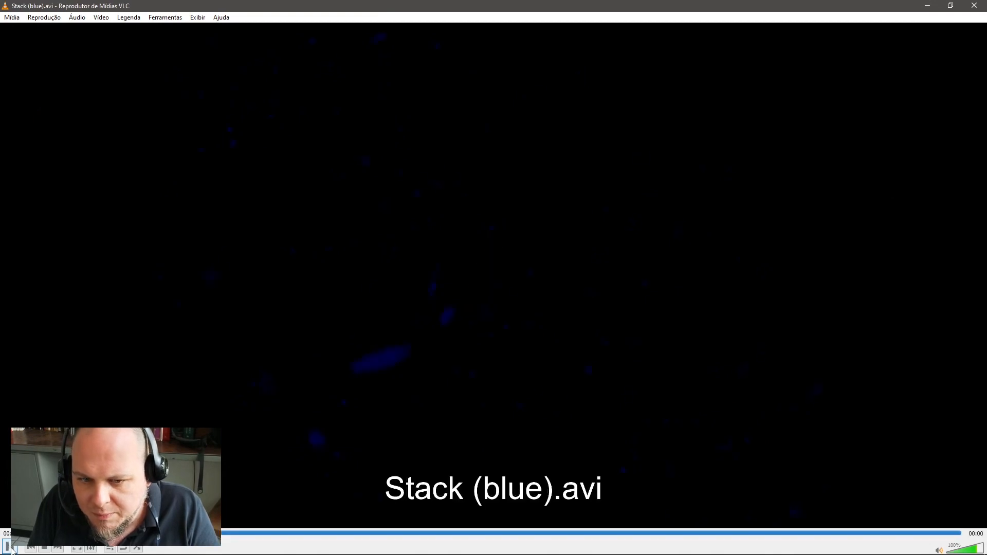
# Close the video player, open Stack (blue).gif in Fotos to check the animation, and close the viewer
pyautogui.click(973, 6)
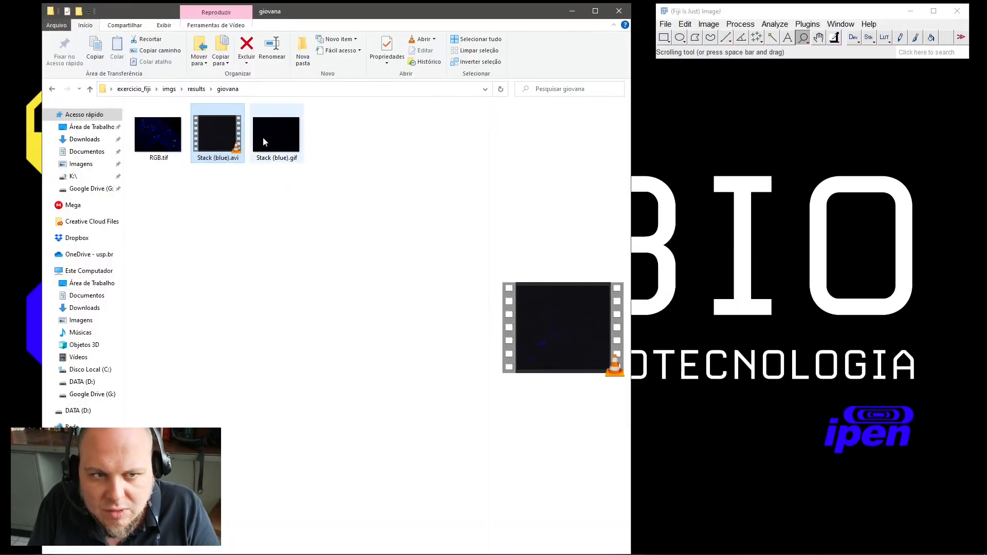
pyautogui.click(273, 136)
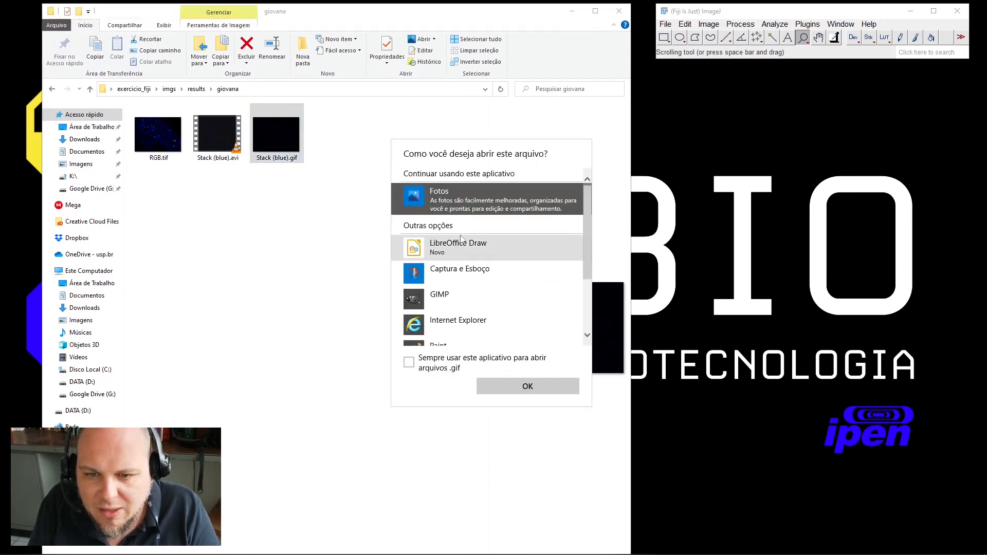
pyautogui.click(533, 388)
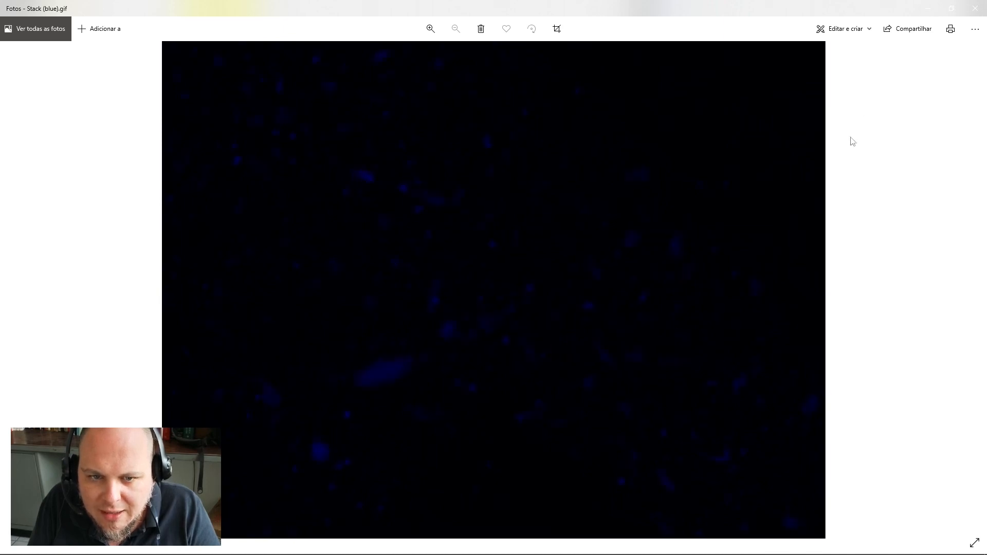
pyautogui.click(977, 11)
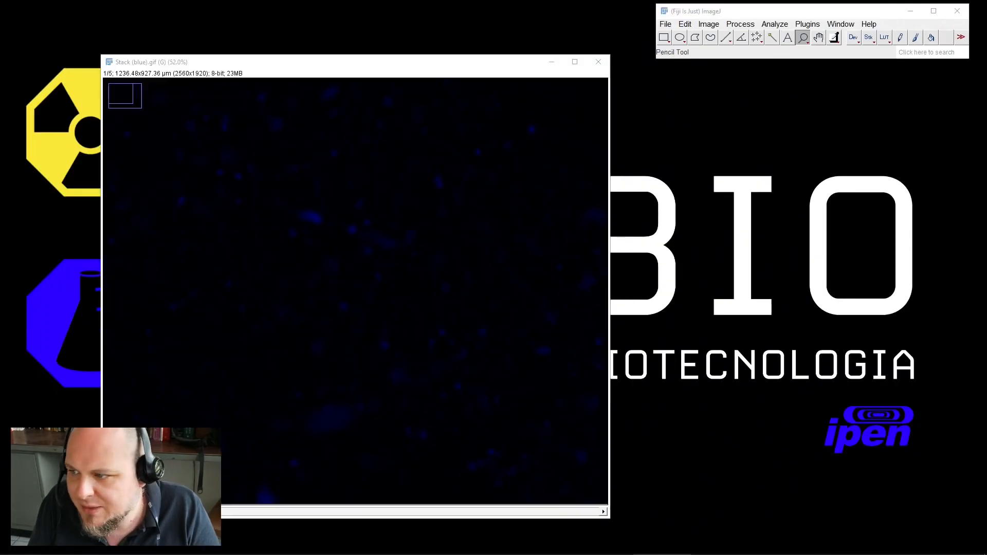
pyautogui.scroll(-3, 454, 292)
pyautogui.scroll(-1, 456, 294)
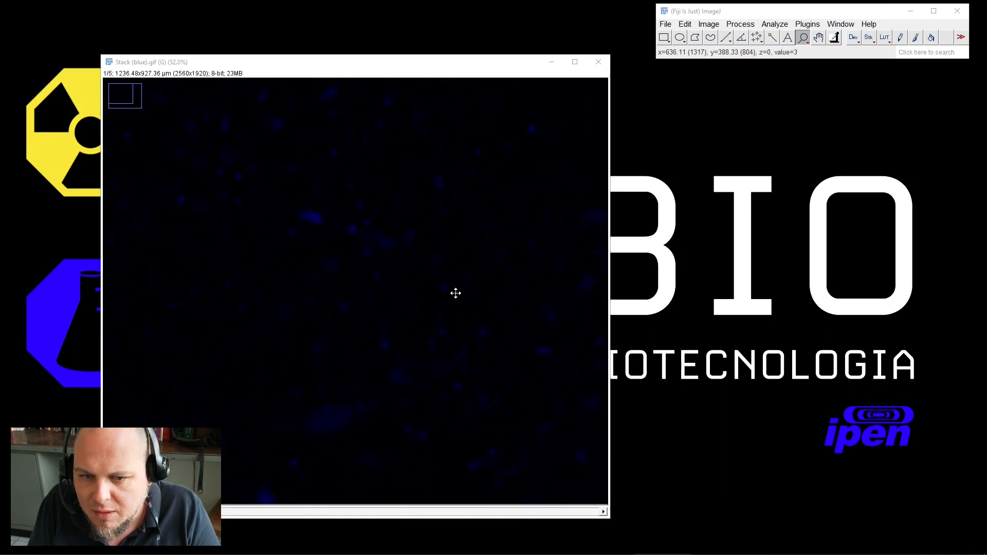
pyautogui.scroll(4, 456, 294)
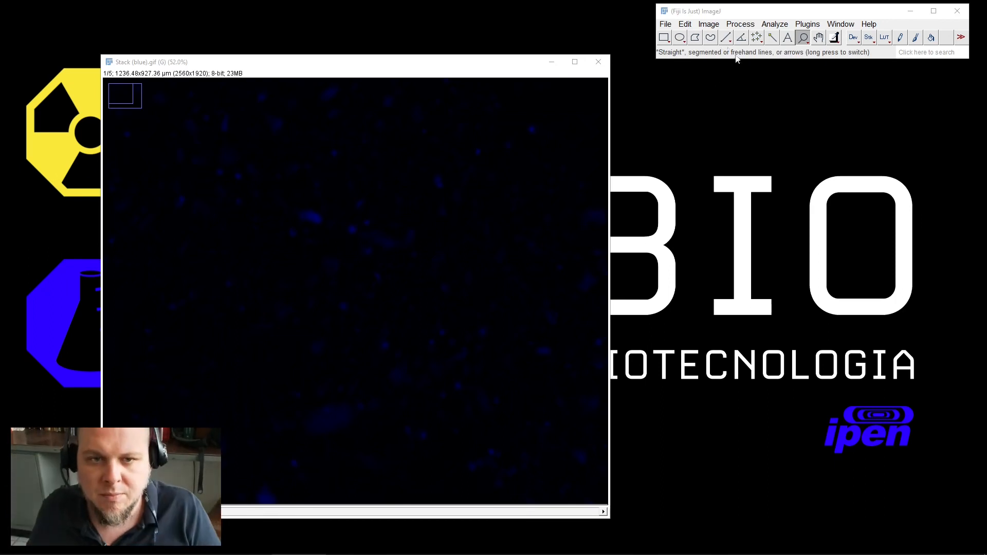
# Make a montage of slices 1 to 5 of the blue stack with 3 columns, 2 rows and scale factor 0.25, and reposition its window
pyautogui.click(710, 18)
pyautogui.click(710, 24)
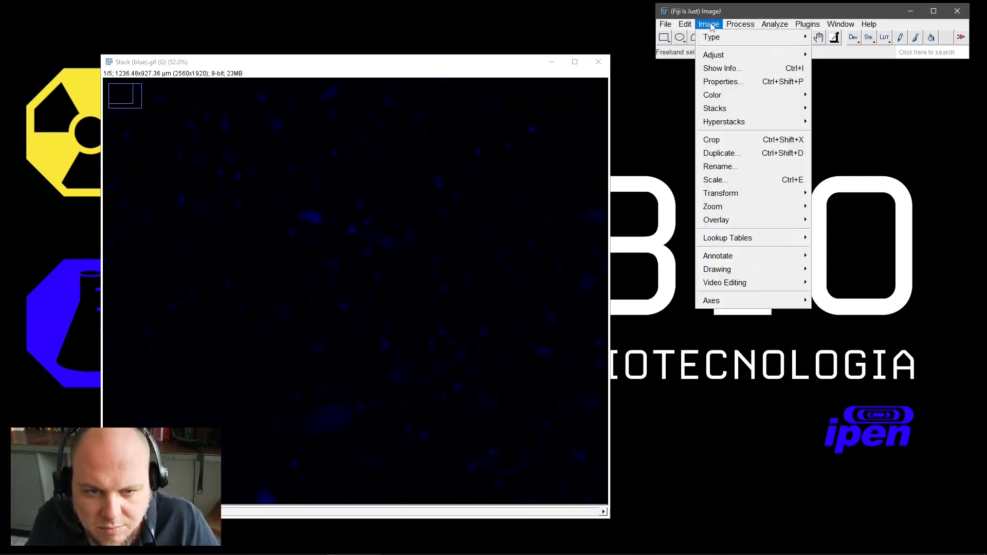
pyautogui.moveTo(741, 109)
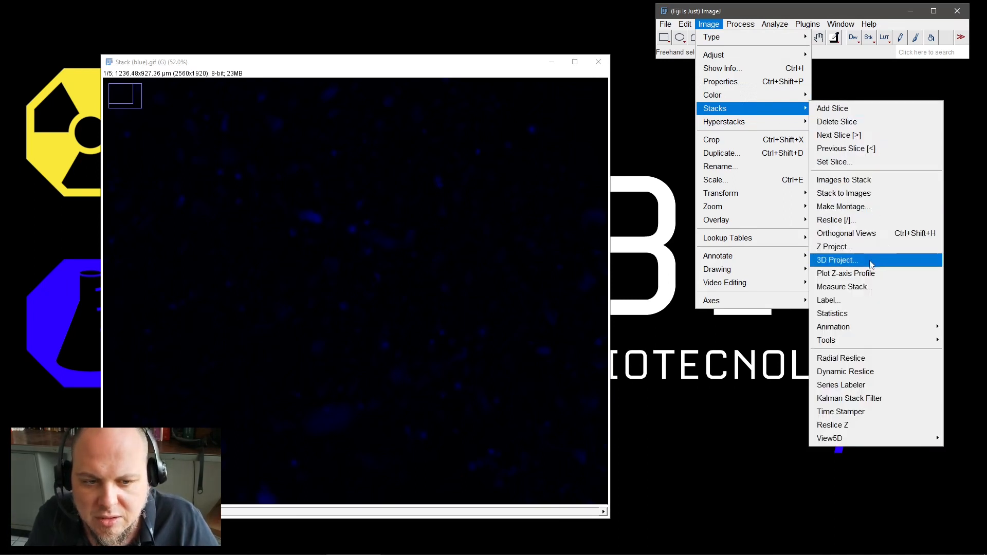
pyautogui.click(868, 206)
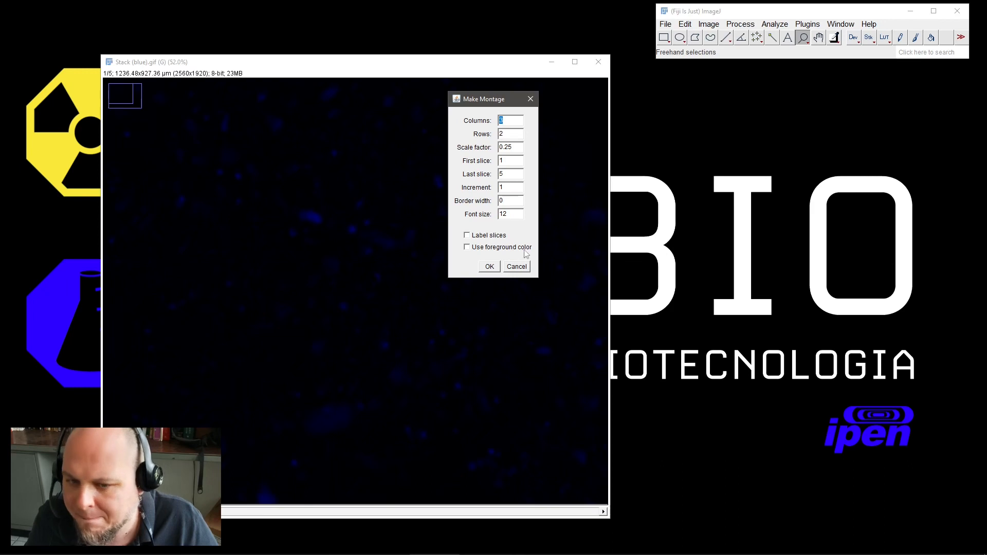
pyautogui.click(489, 266)
pyautogui.moveTo(550, 166); pyautogui.dragTo(569, 101)
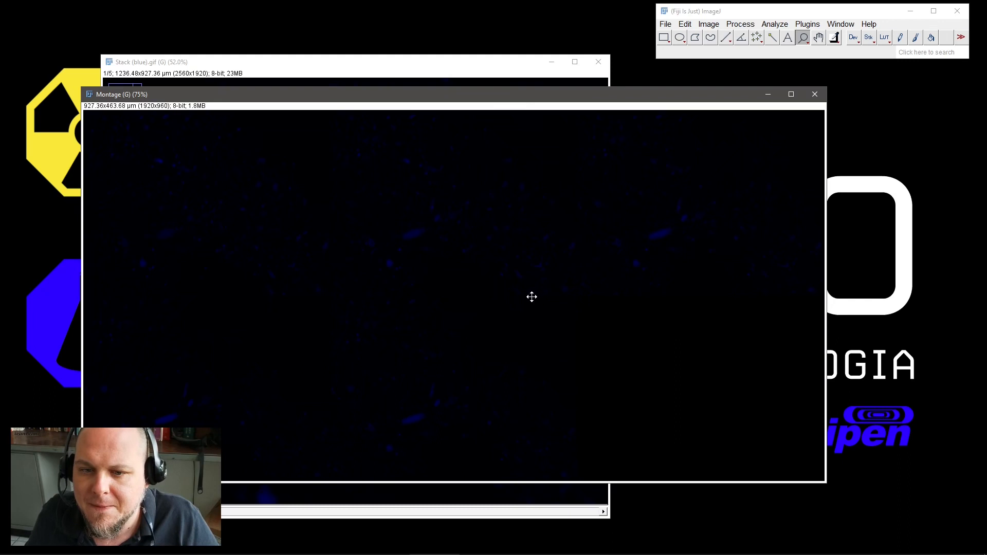
# Apply the HiLo lookup table to the montage
pyautogui.click(885, 38)
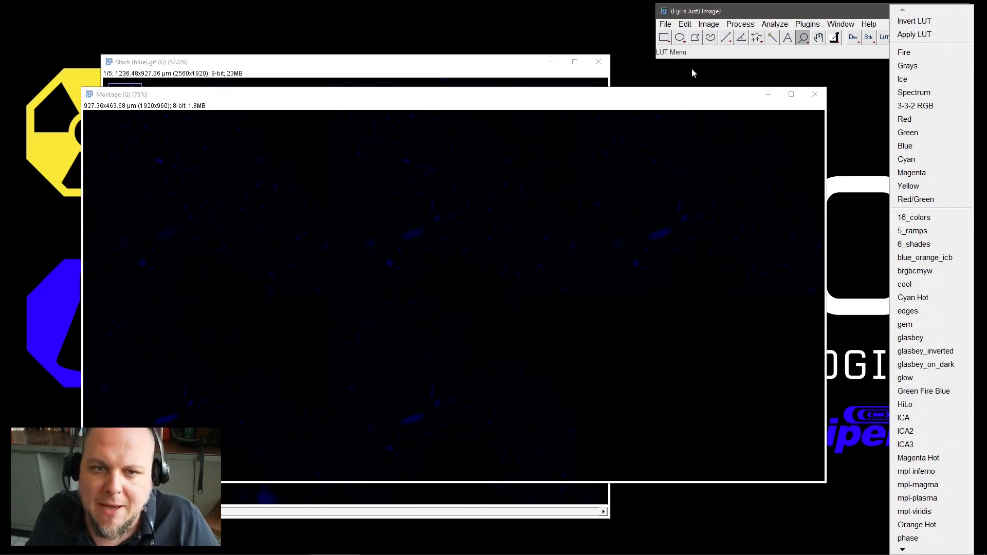
pyautogui.click(683, 114)
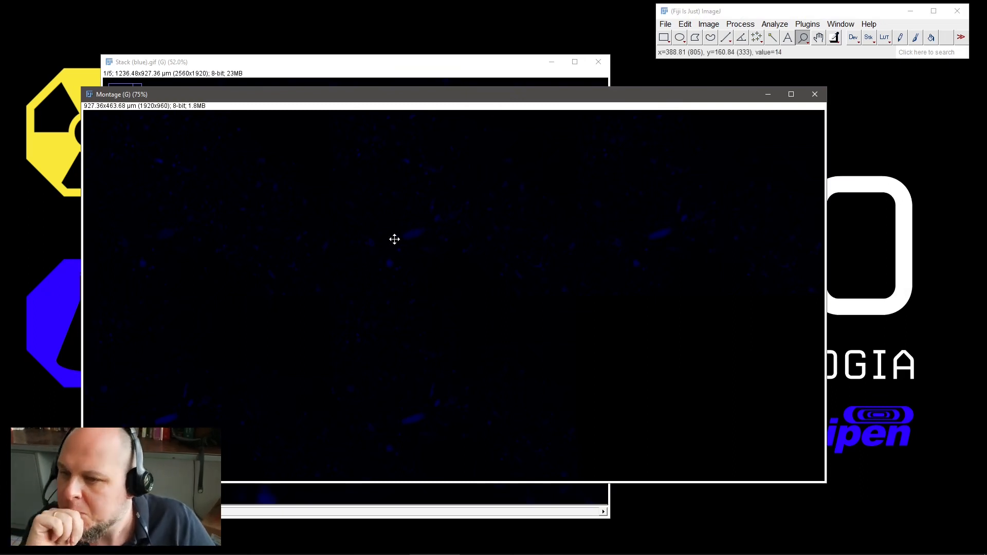
pyautogui.click(885, 38)
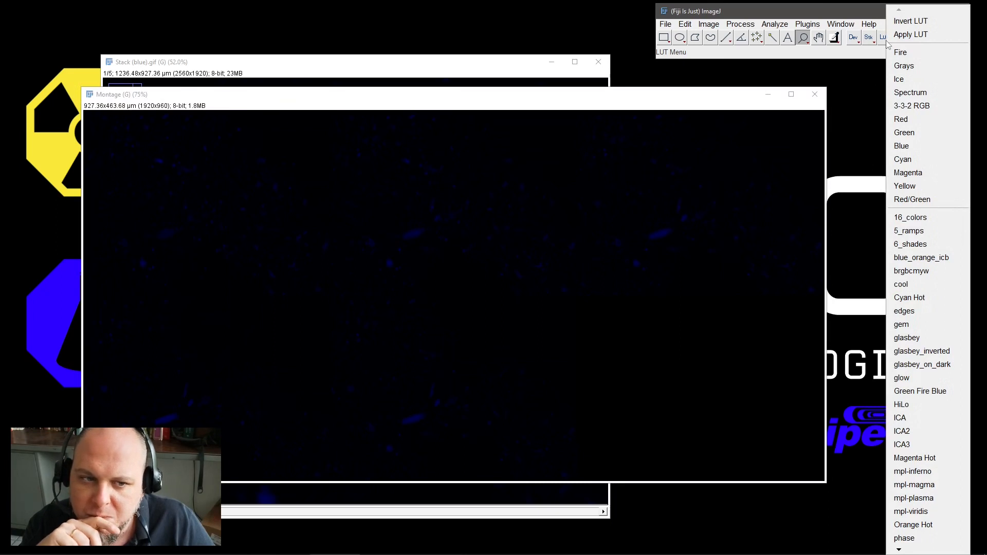
pyautogui.click(925, 405)
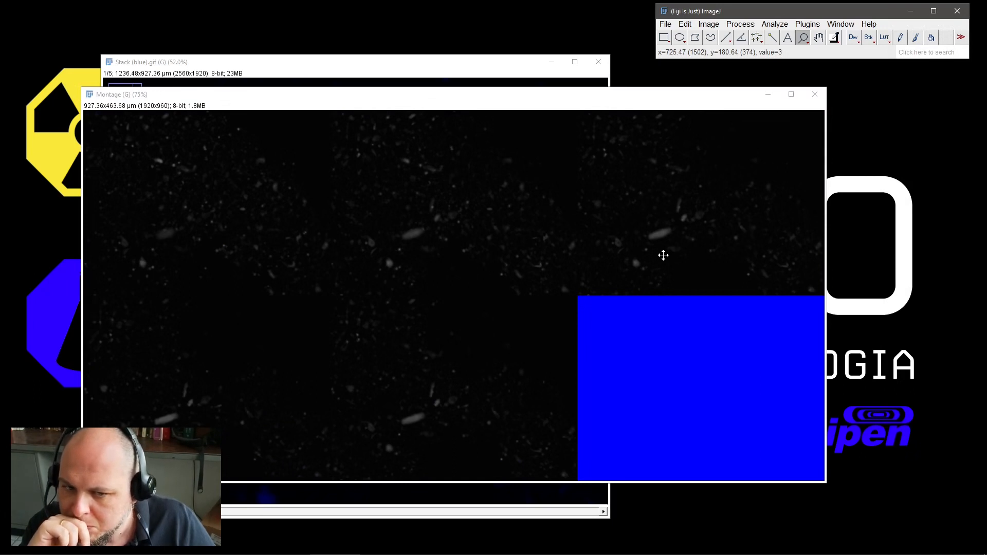
# Apply a Gaussian Blur with a sigma of 3.00 to the montage
pyautogui.click(741, 24)
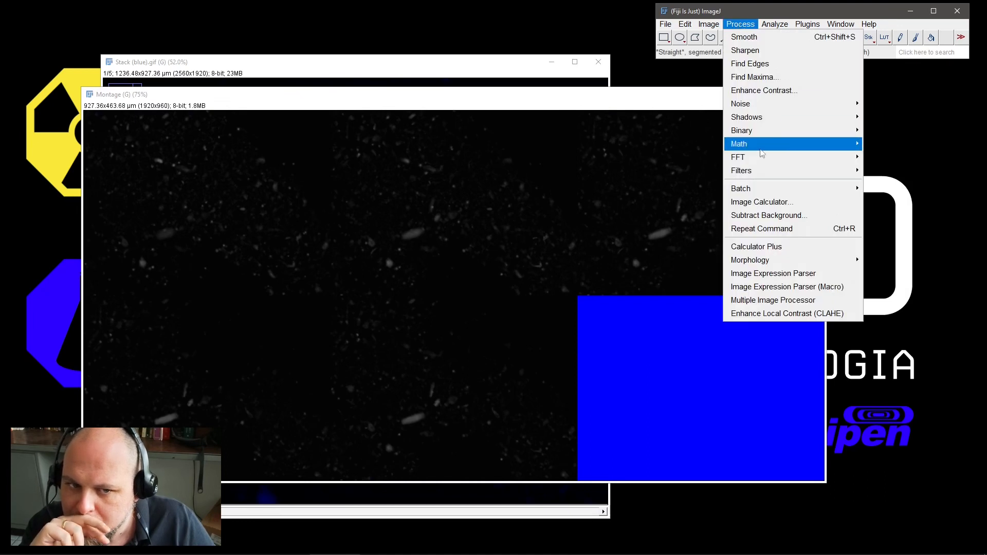
pyautogui.moveTo(769, 173)
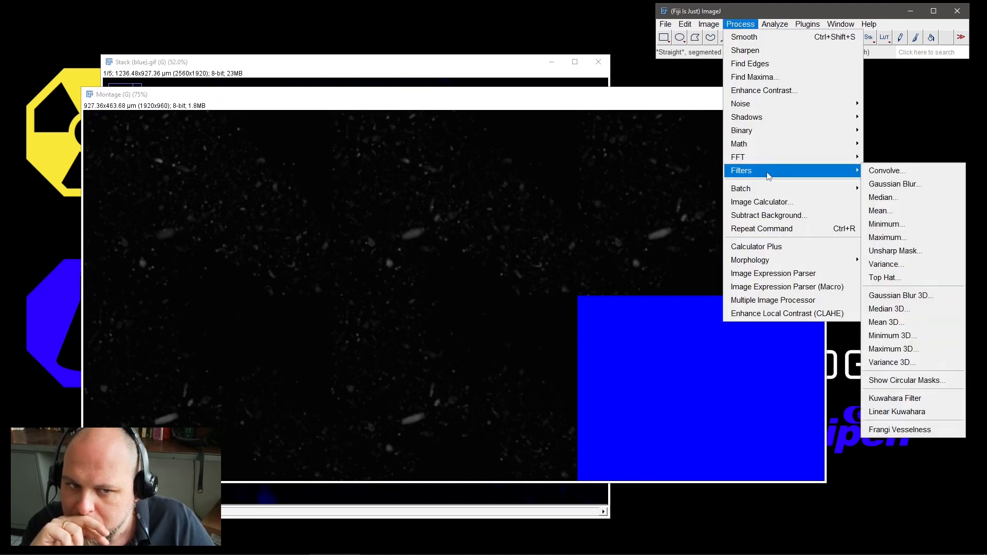
pyautogui.click(919, 184)
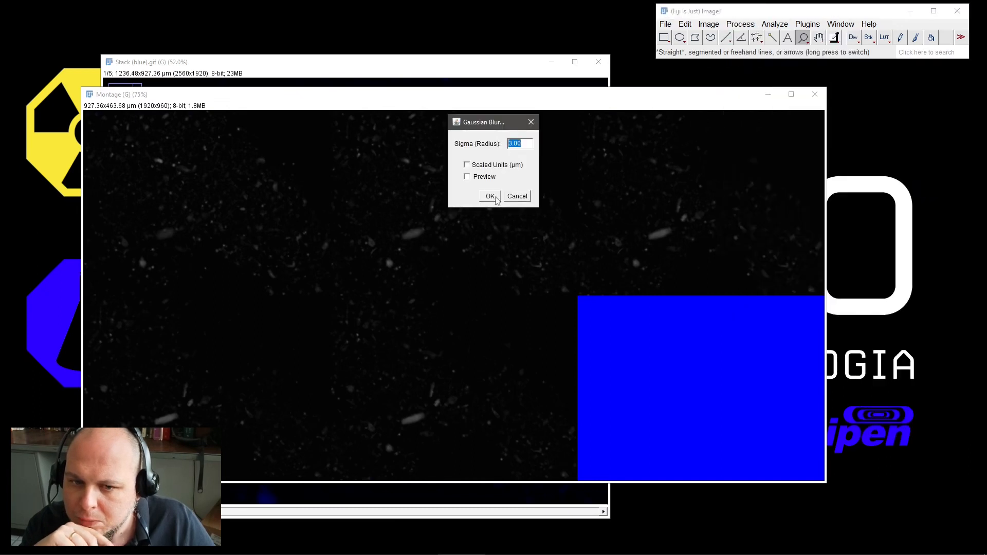
pyautogui.click(490, 197)
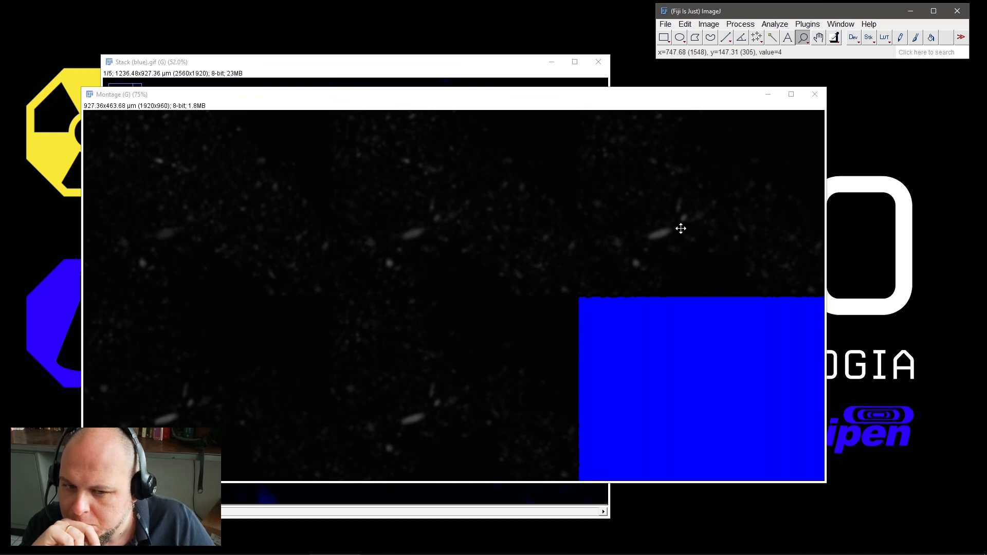
# Threshold the montage with the Default method and dark background, enter 20 as the lower limit, apply it and close the Threshold dialog
pyautogui.click(889, 42)
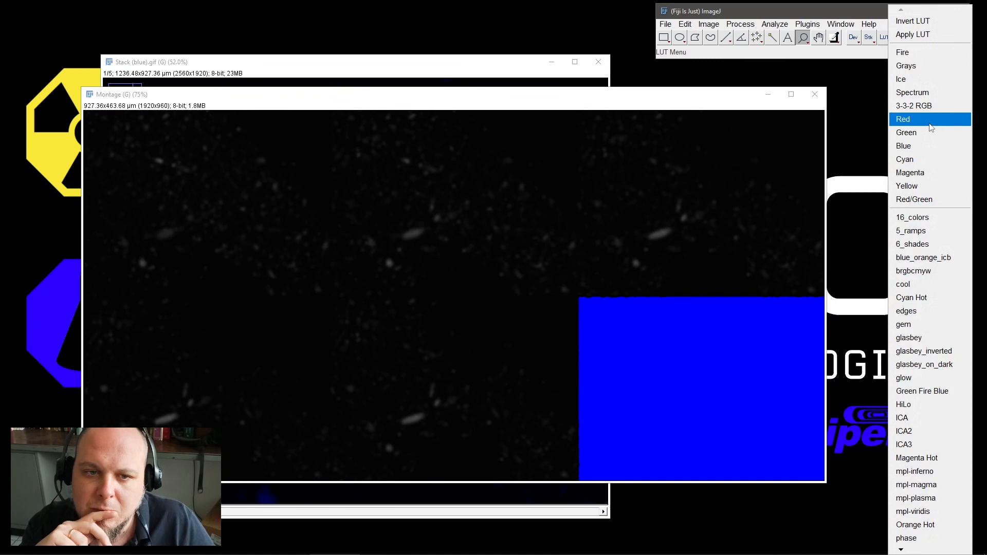
pyautogui.click(740, 24)
pyautogui.moveTo(712, 27)
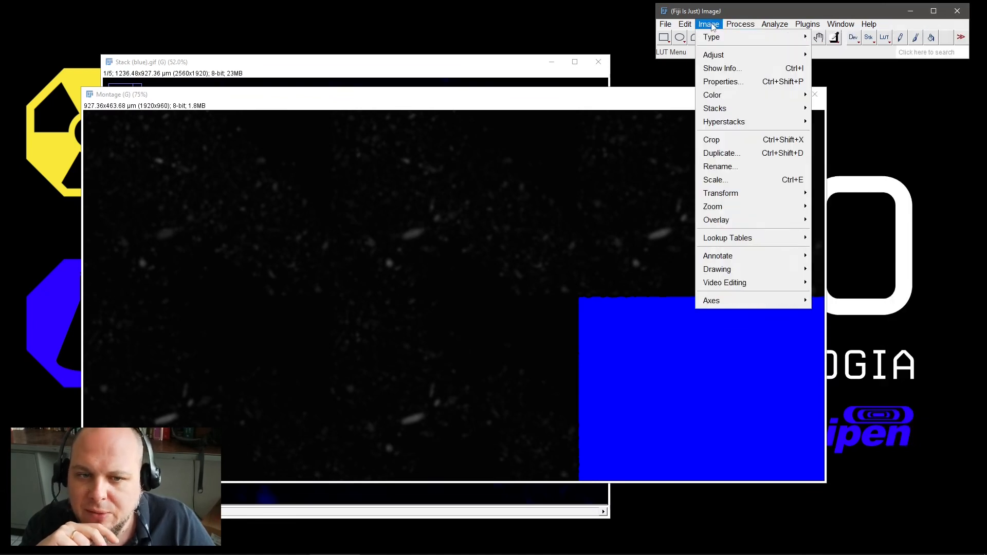
pyautogui.moveTo(728, 57)
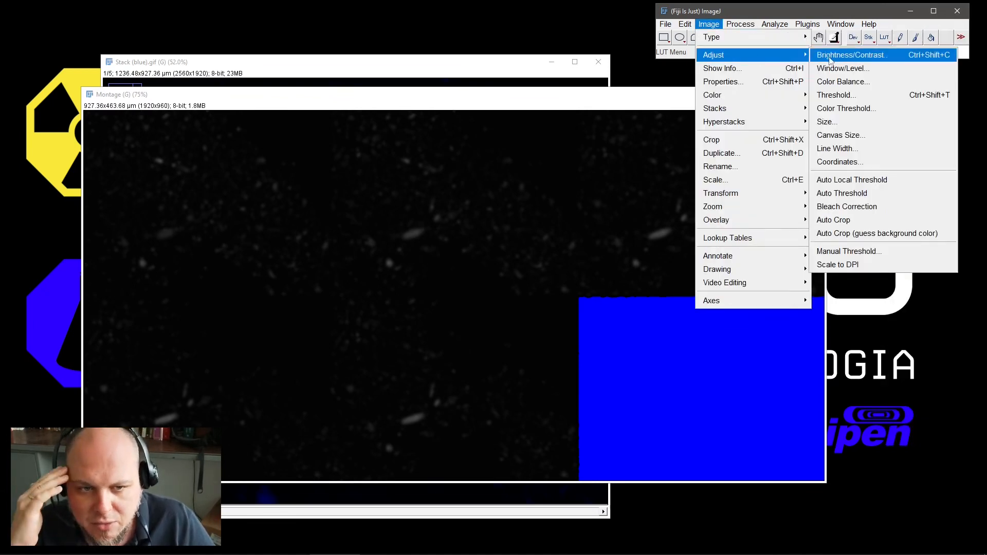
pyautogui.click(843, 98)
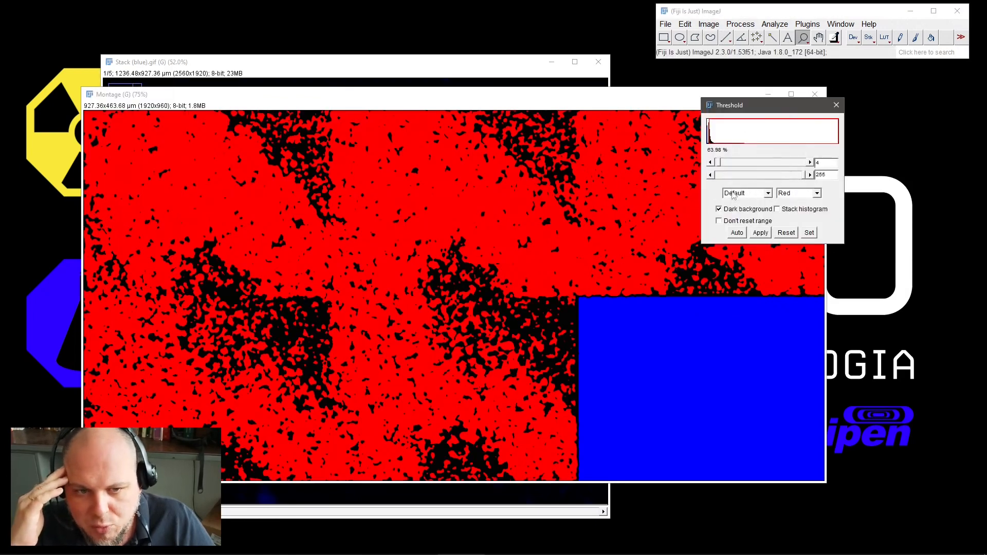
pyautogui.moveTo(720, 164); pyautogui.dragTo(727, 166)
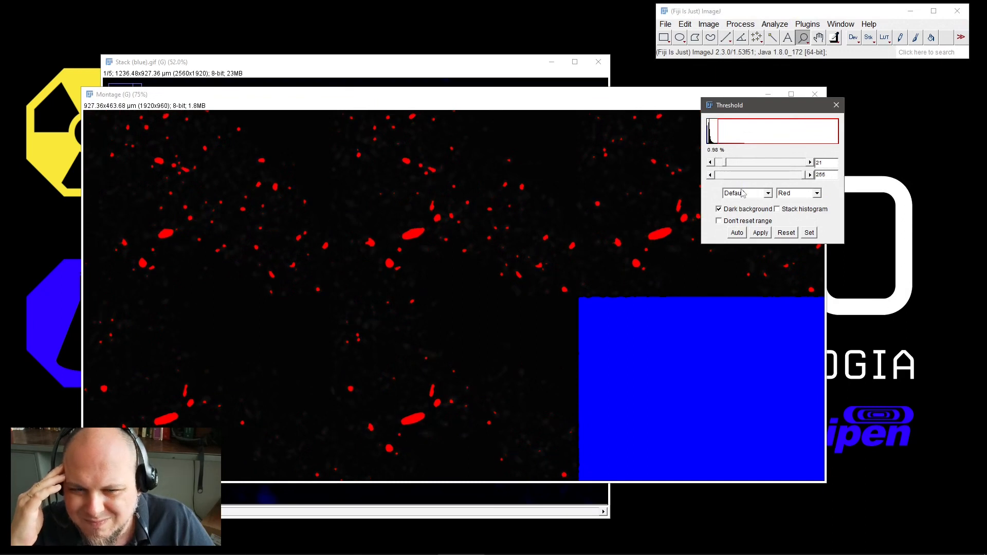
pyautogui.moveTo(825, 164); pyautogui.dragTo(777, 162)
pyautogui.write('20')
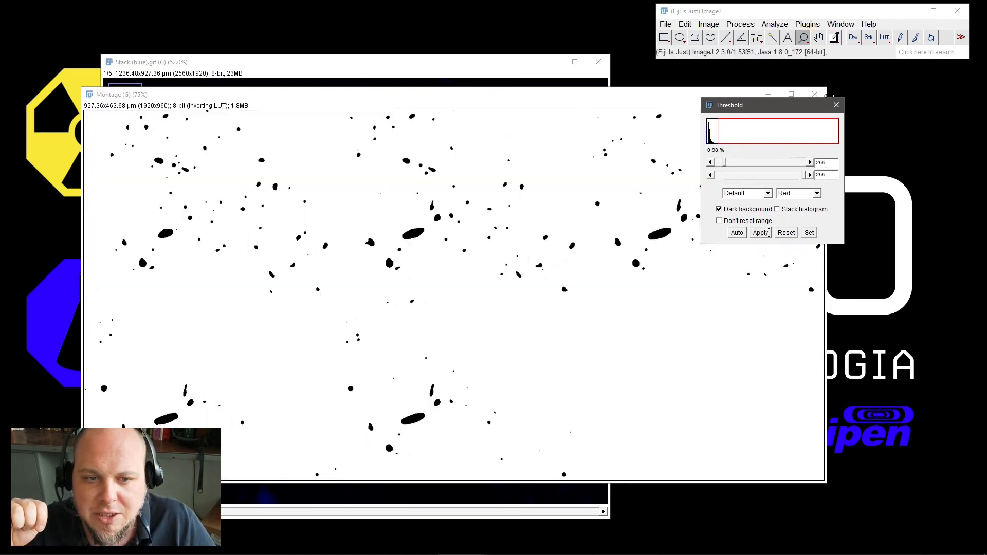
pyautogui.click(836, 105)
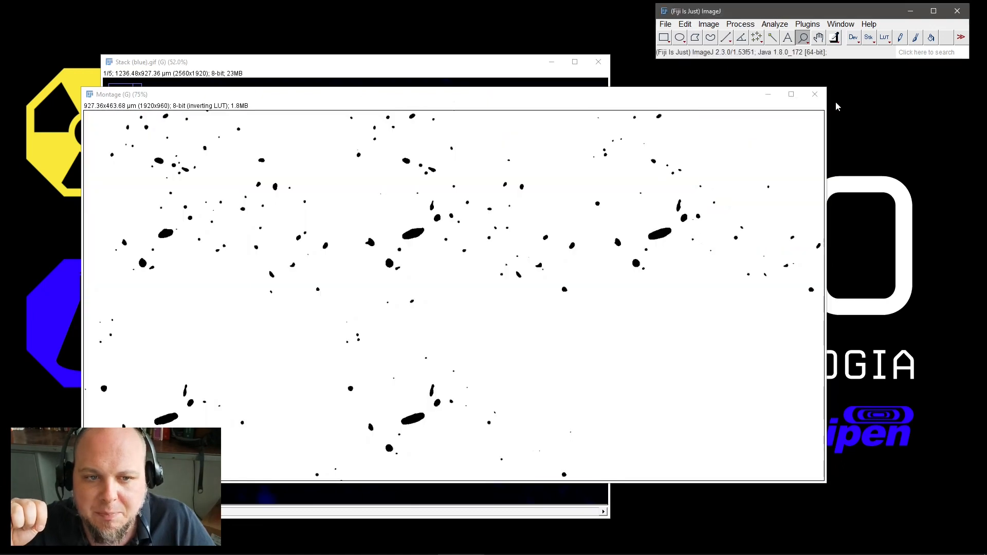
# Run Make Binary on the thresholded montage and bring its window to the front
pyautogui.click(740, 25)
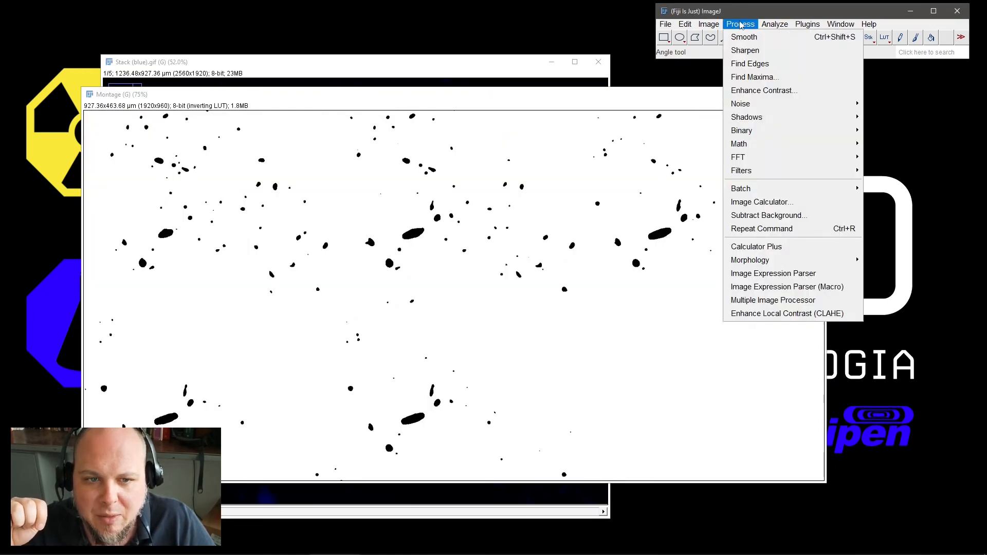
pyautogui.moveTo(766, 132)
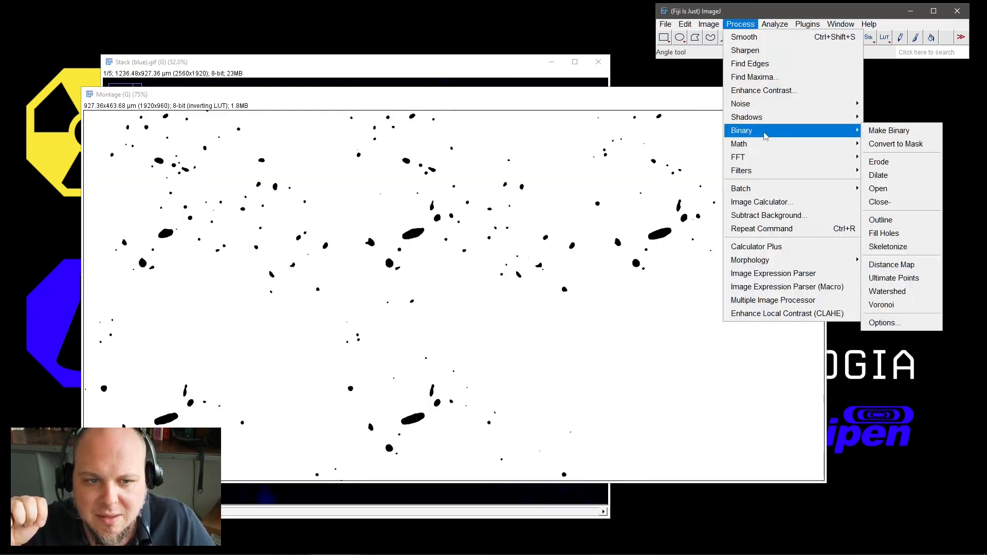
pyautogui.click(913, 132)
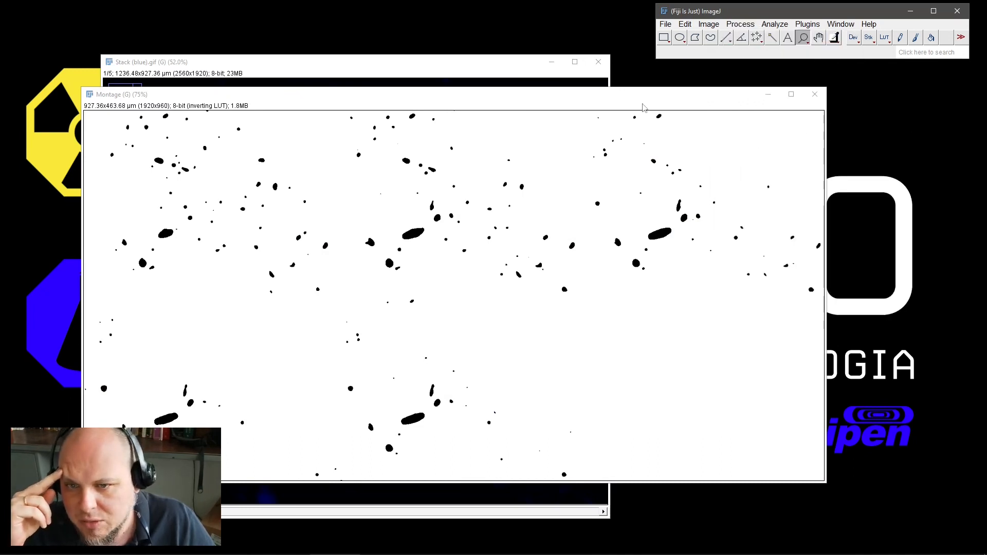
pyautogui.click(637, 97)
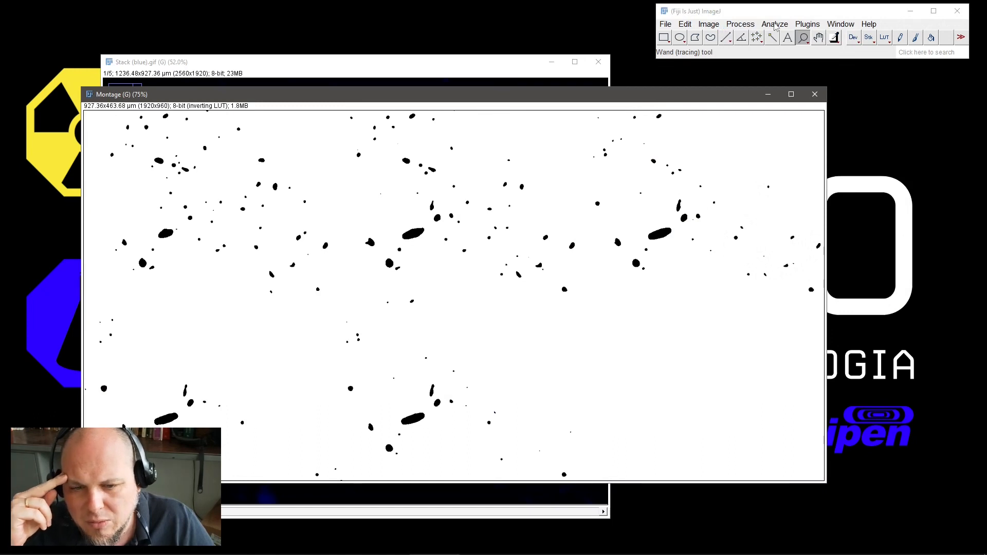
# Run the Watershed separation on the binary montage three times to split touching particles
pyautogui.click(776, 27)
pyautogui.moveTo(748, 26)
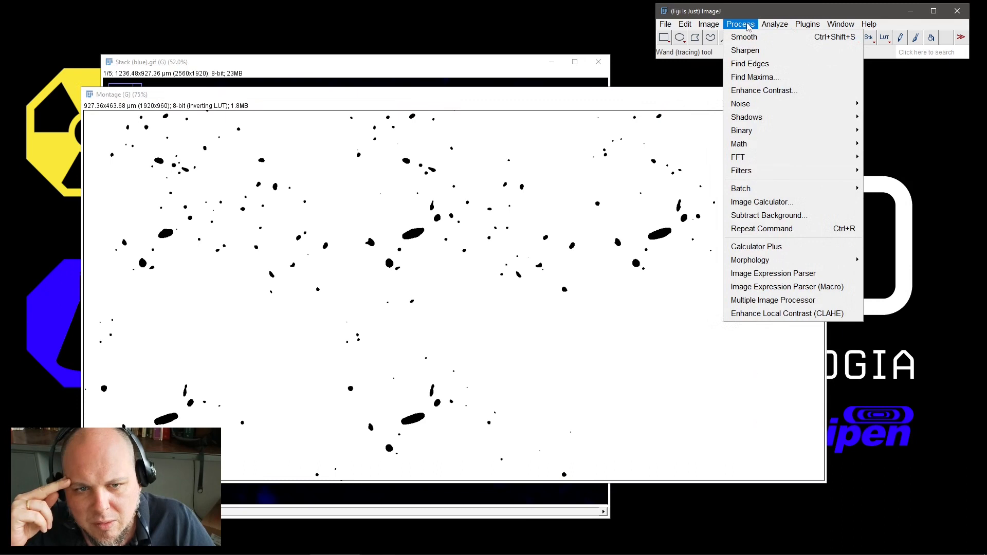
pyautogui.moveTo(797, 133)
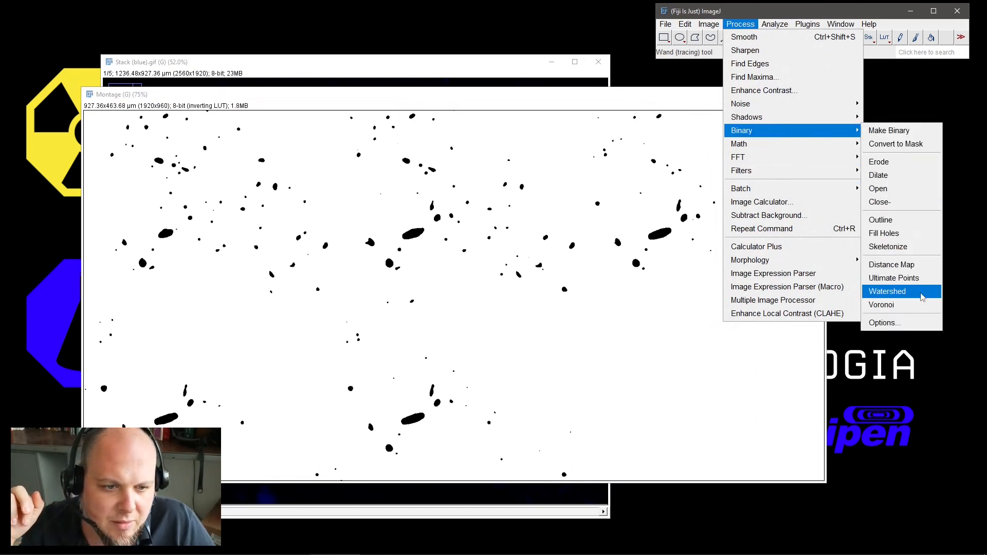
pyautogui.click(920, 297)
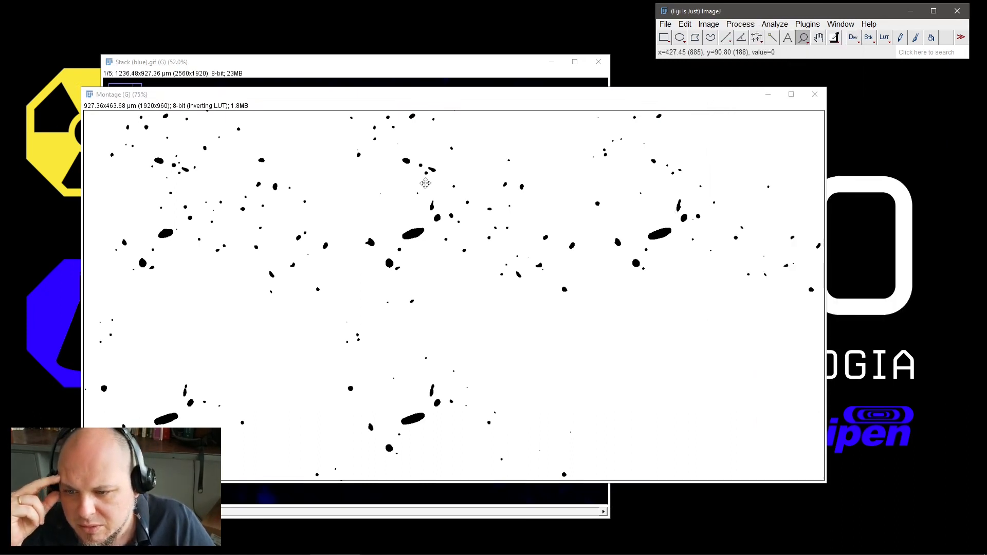
pyautogui.click(740, 25)
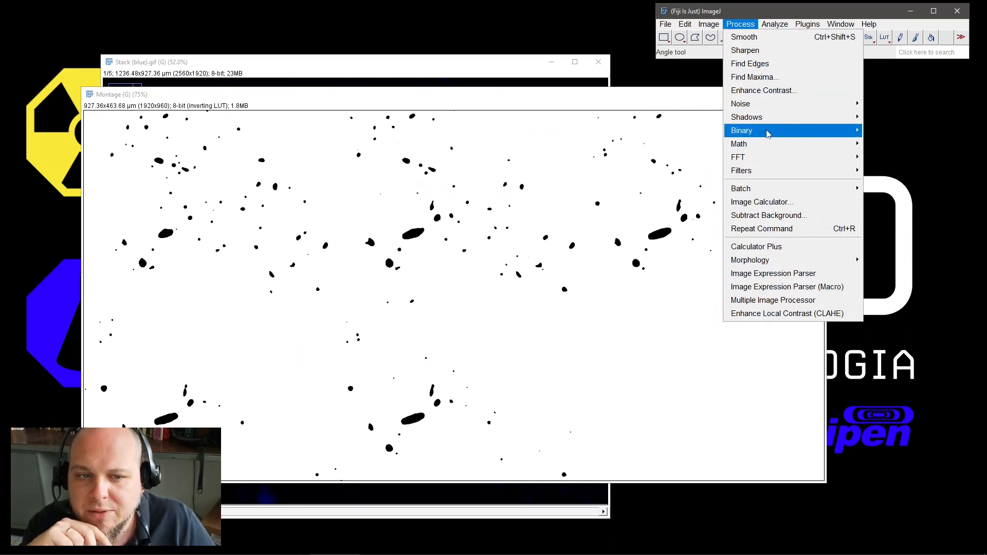
pyautogui.moveTo(771, 134)
pyautogui.click(889, 291)
pyautogui.click(742, 26)
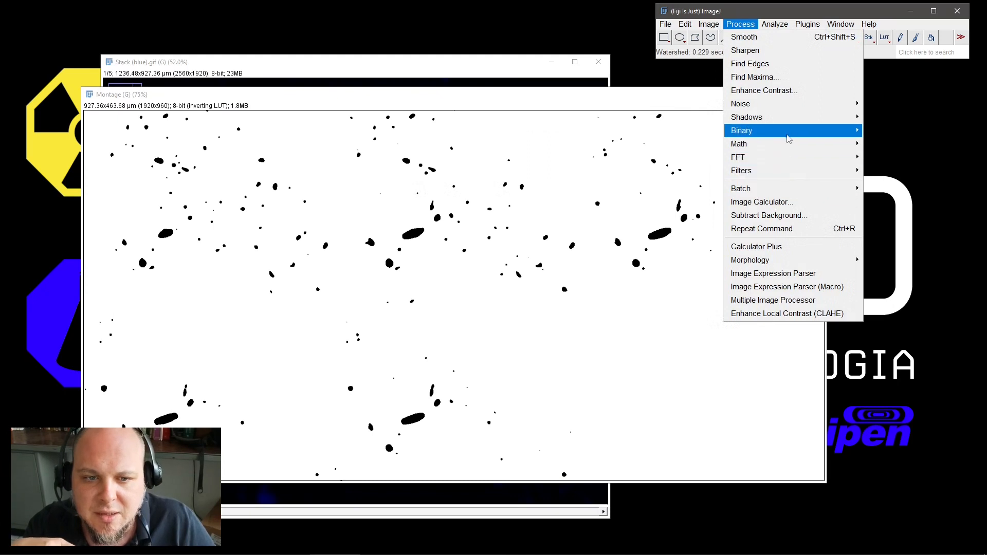
pyautogui.moveTo(788, 137)
pyautogui.click(887, 291)
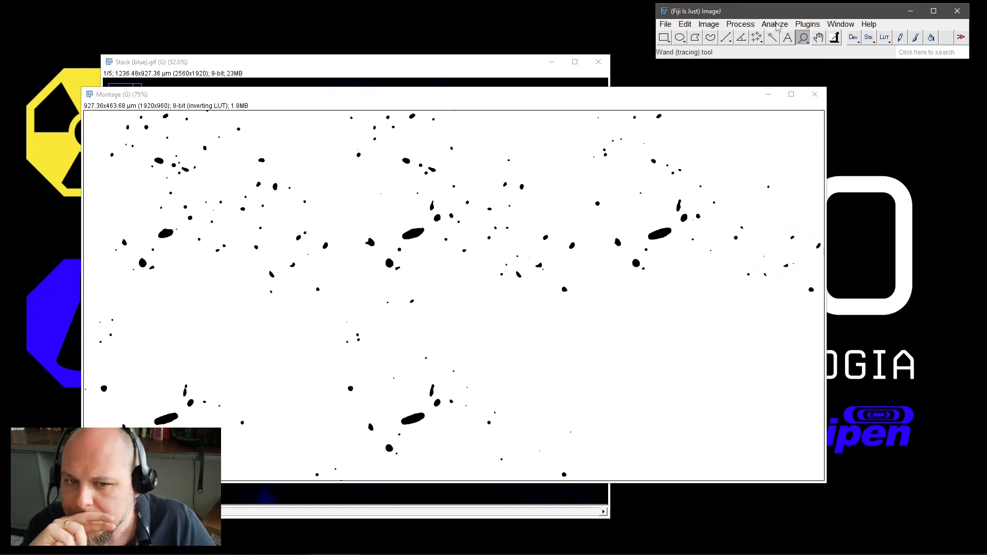
# Draw an oval selection about 7.7 by 8.7 µm around the roundish particle just below the narrow elongated one in the third montage panel
pyautogui.click(777, 25)
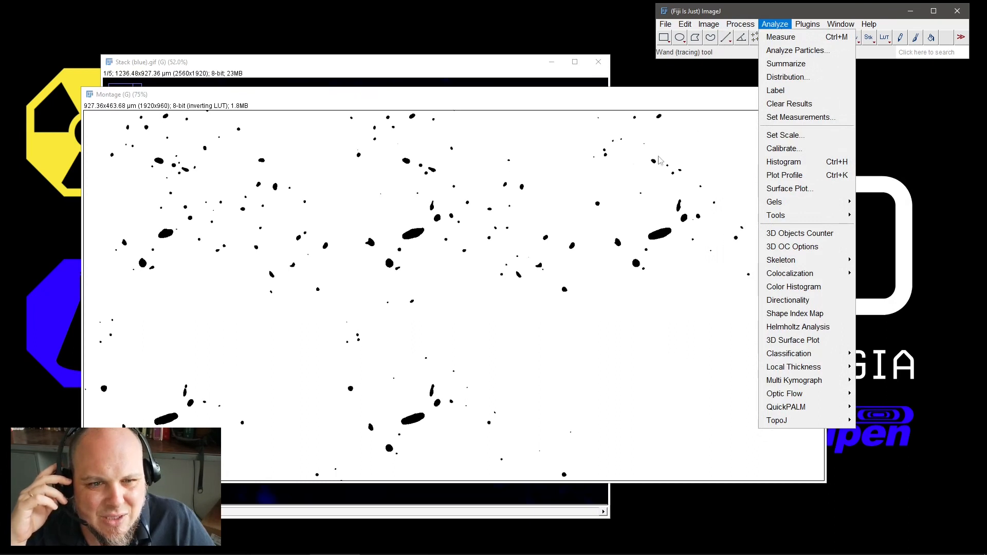
pyautogui.click(631, 189)
pyautogui.click(623, 196)
pyautogui.click(623, 197)
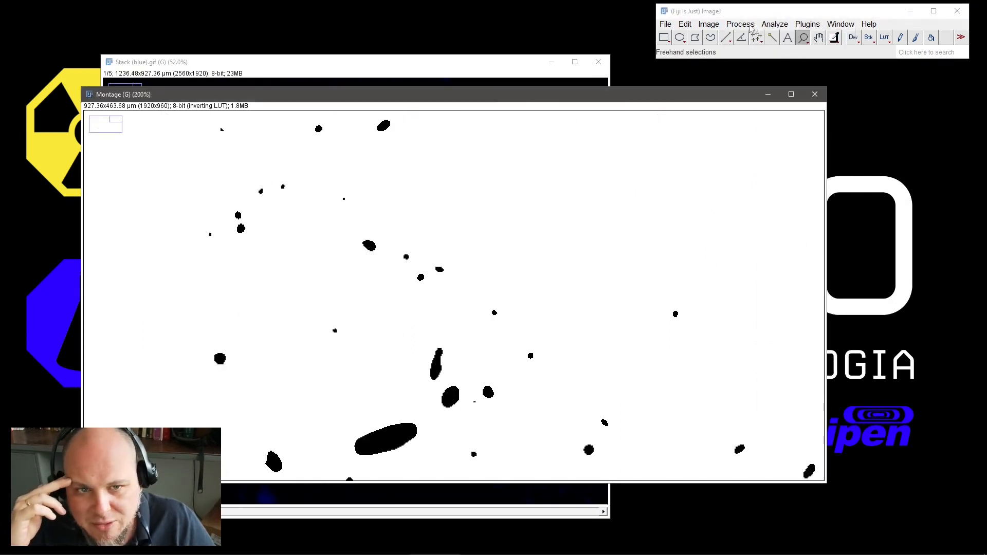
pyautogui.click(773, 26)
pyautogui.click(773, 25)
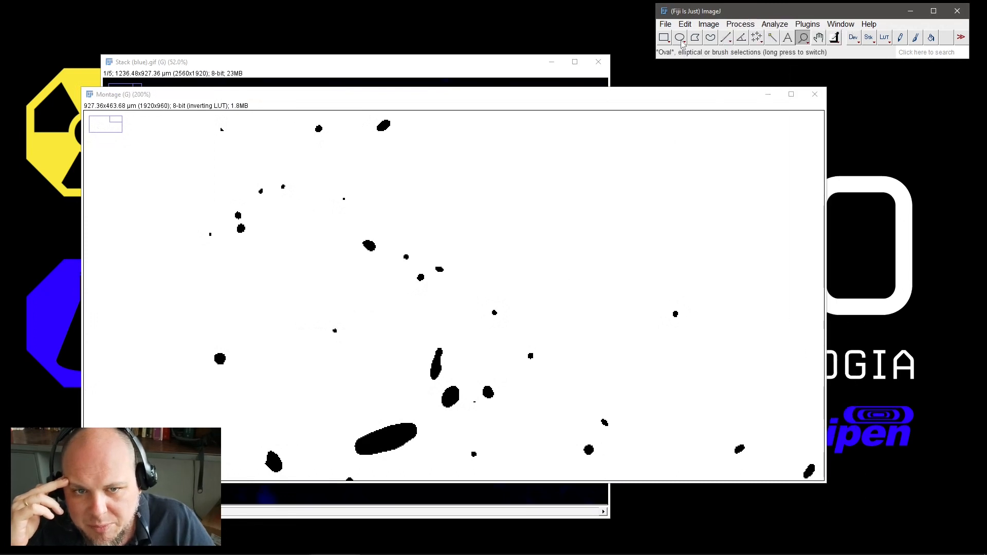
pyautogui.click(679, 37)
pyautogui.moveTo(442, 387); pyautogui.dragTo(457, 407)
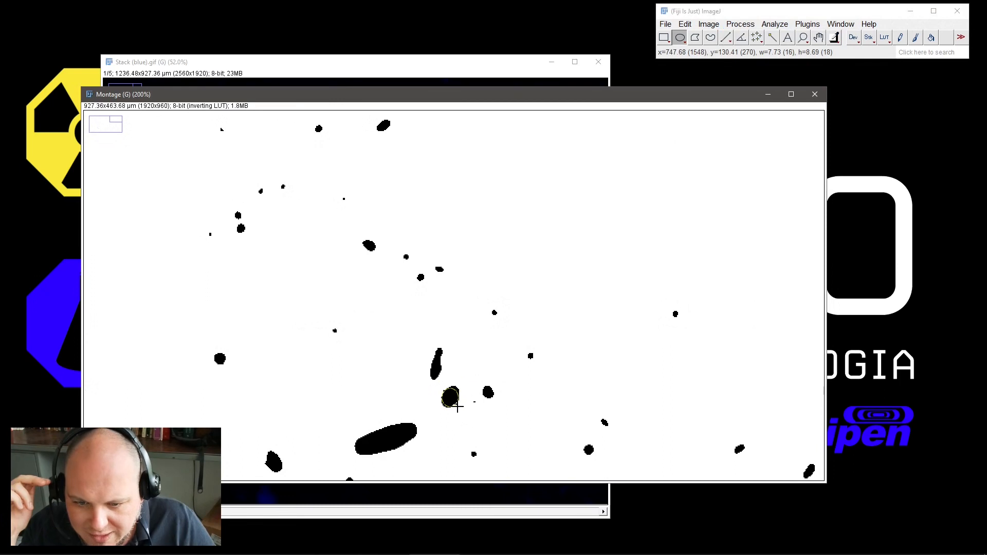
# Measure the oval selection and arrange the Results and Montage windows so the measured row and the selected particle can be compared
pyautogui.click(740, 24)
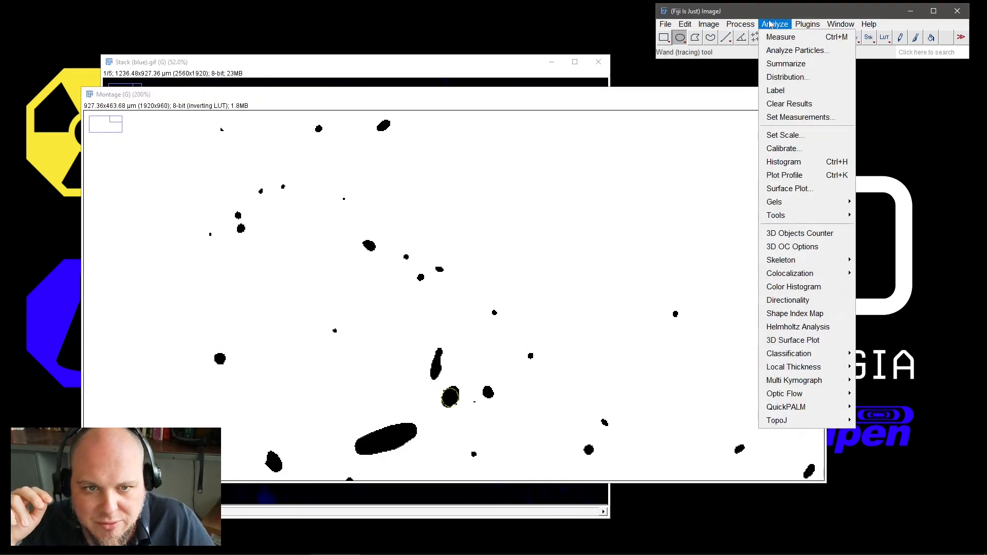
pyautogui.click(780, 37)
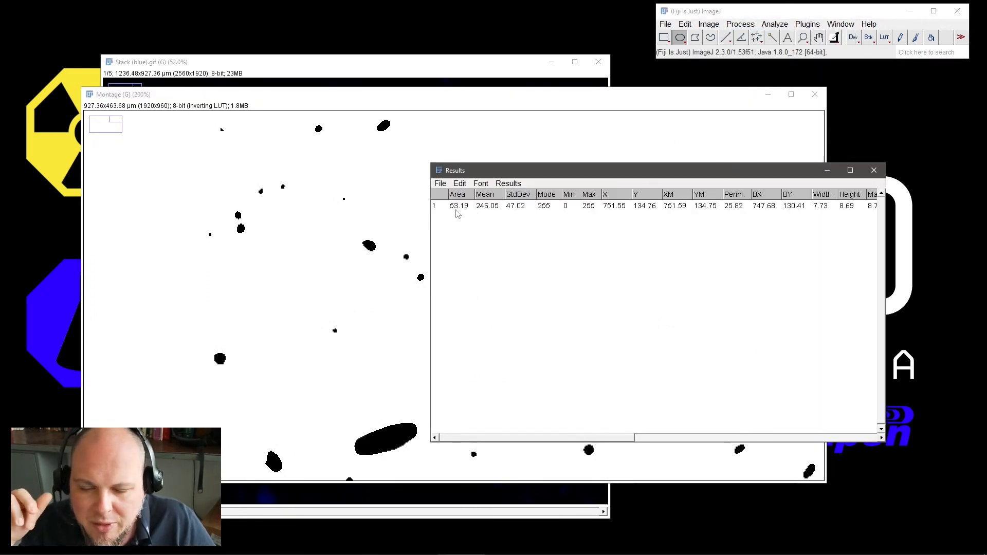
pyautogui.click(456, 208)
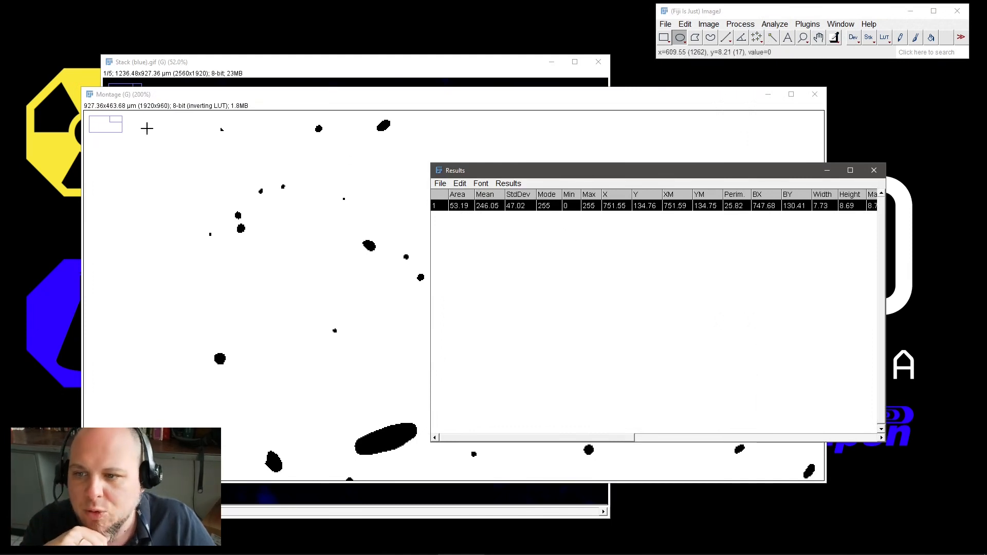
pyautogui.moveTo(171, 95); pyautogui.dragTo(462, 162)
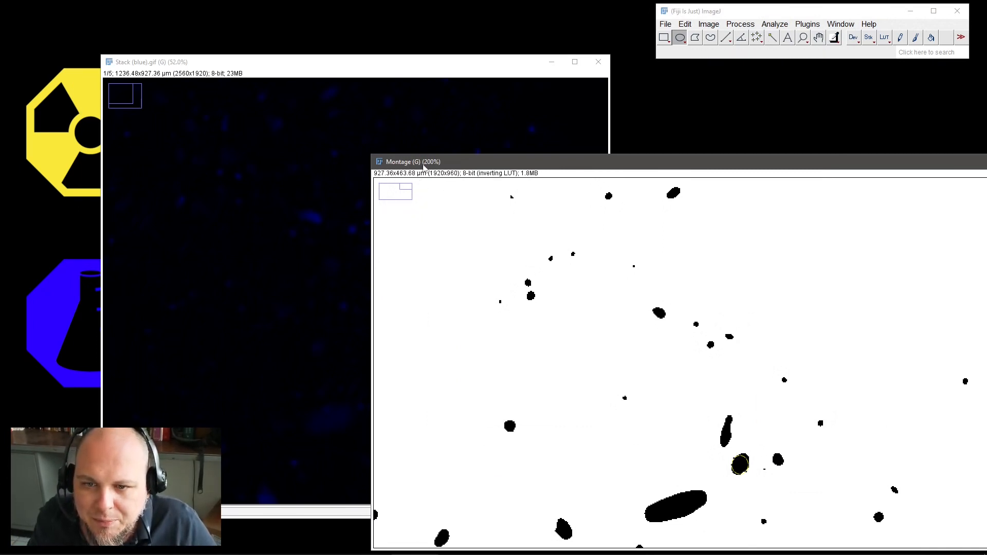
pyautogui.moveTo(548, 167); pyautogui.dragTo(360, 277)
pyautogui.moveTo(668, 175); pyautogui.dragTo(671, 168)
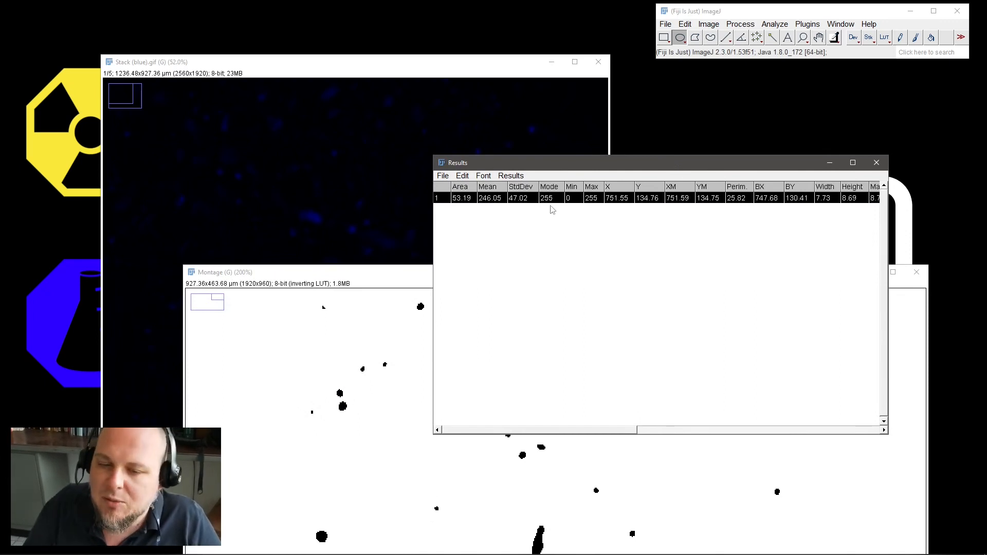
pyautogui.moveTo(686, 165); pyautogui.dragTo(682, 130)
pyautogui.moveTo(396, 272); pyautogui.dragTo(393, 238)
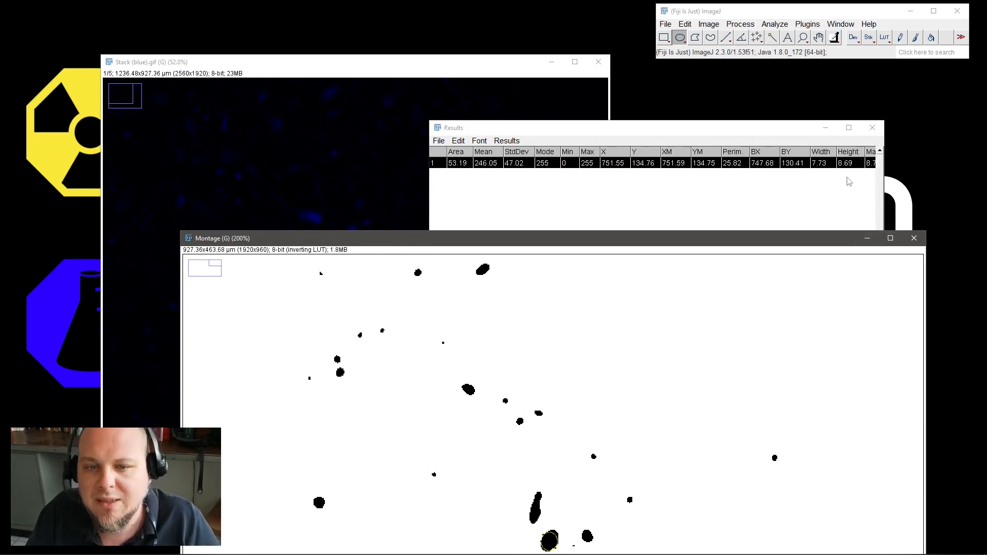
# Close the Results table without saving its measurement and move the Montage window higher so more of it fits on screen
pyautogui.click(872, 128)
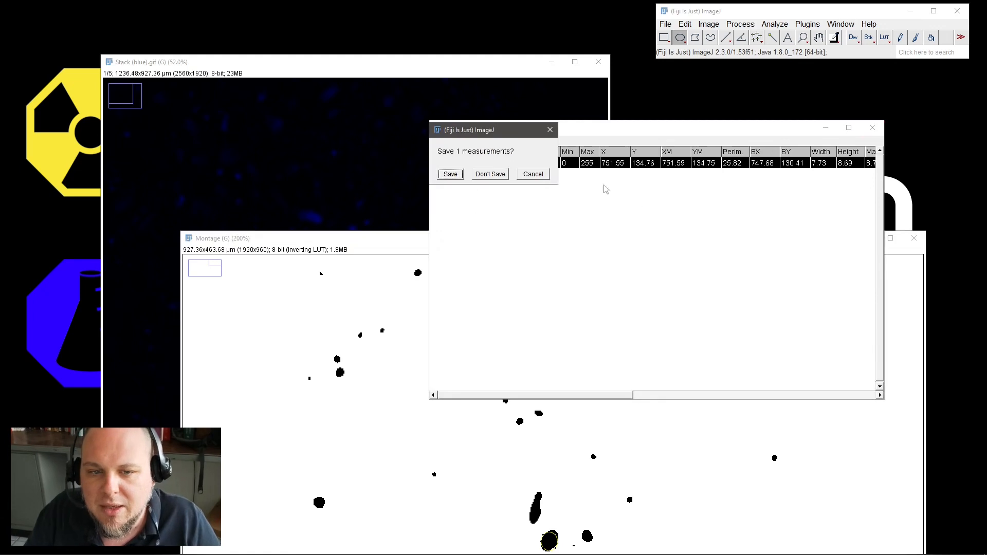
pyautogui.click(491, 174)
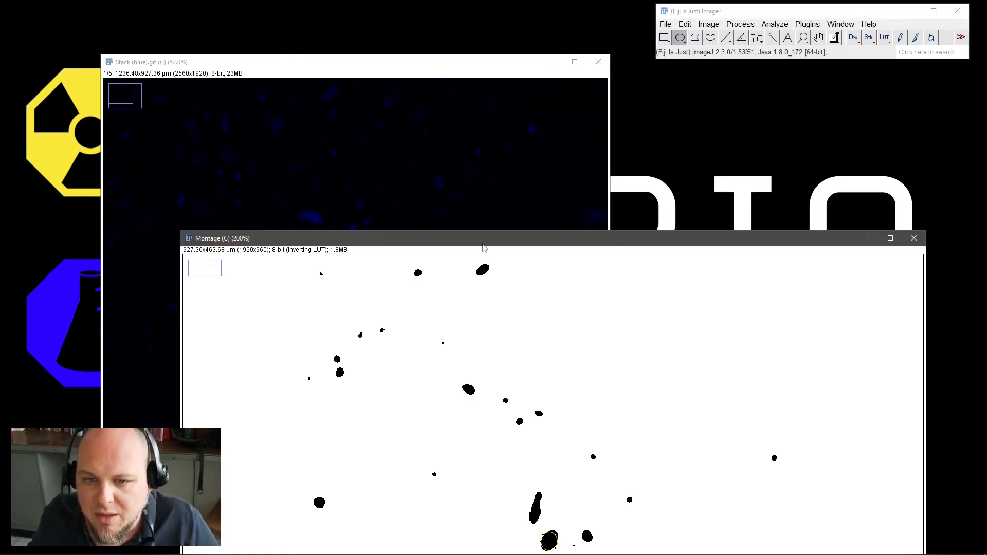
pyautogui.moveTo(483, 246); pyautogui.dragTo(506, 155)
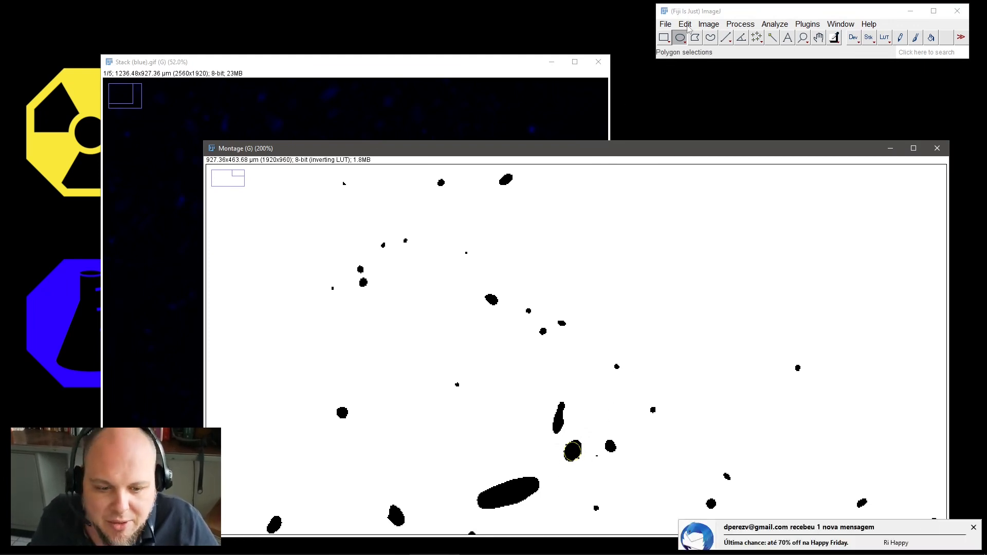
# Remove the oval selection from the montage with Select None
pyautogui.click(685, 25)
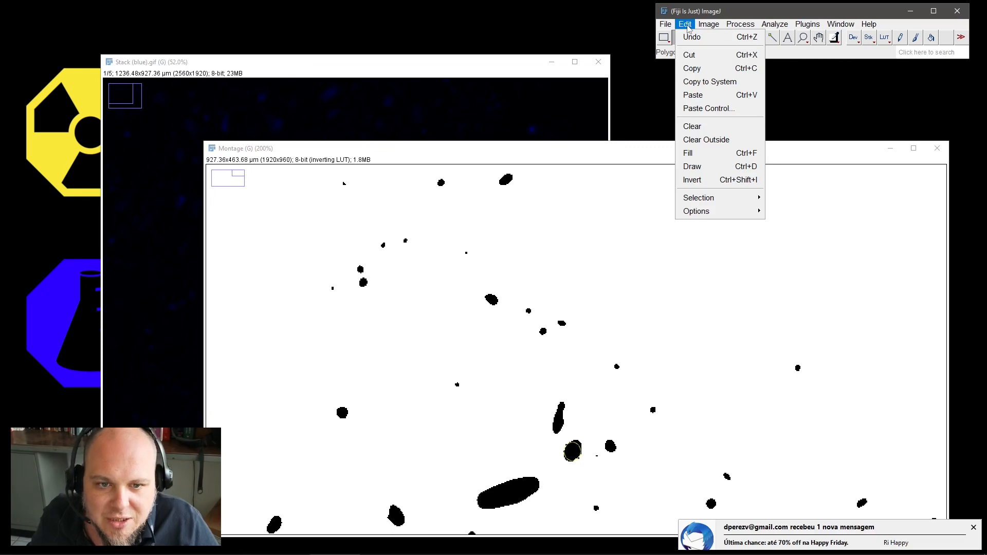
pyautogui.hotkey('alt', 'Tab')
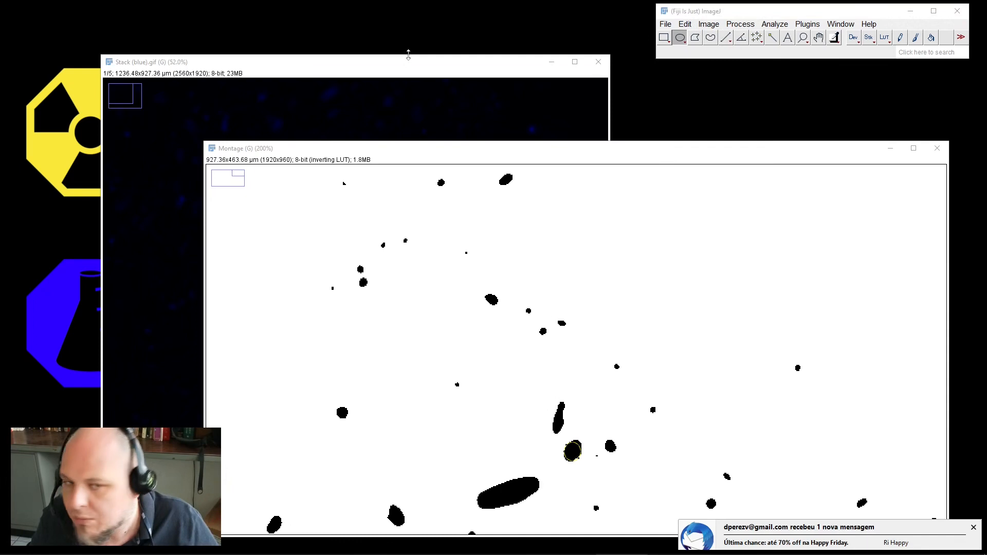
pyautogui.click(974, 529)
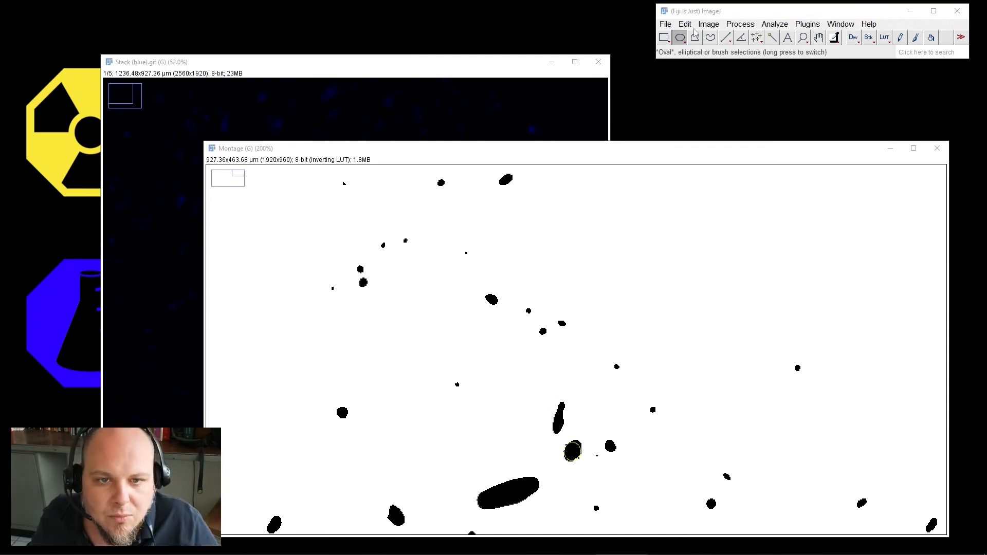
pyautogui.click(707, 25)
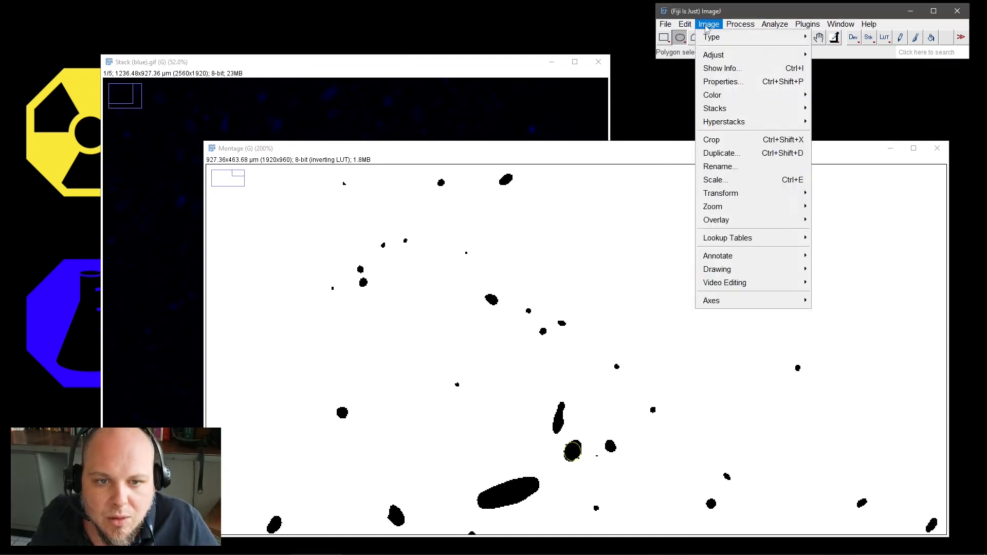
pyautogui.moveTo(682, 30)
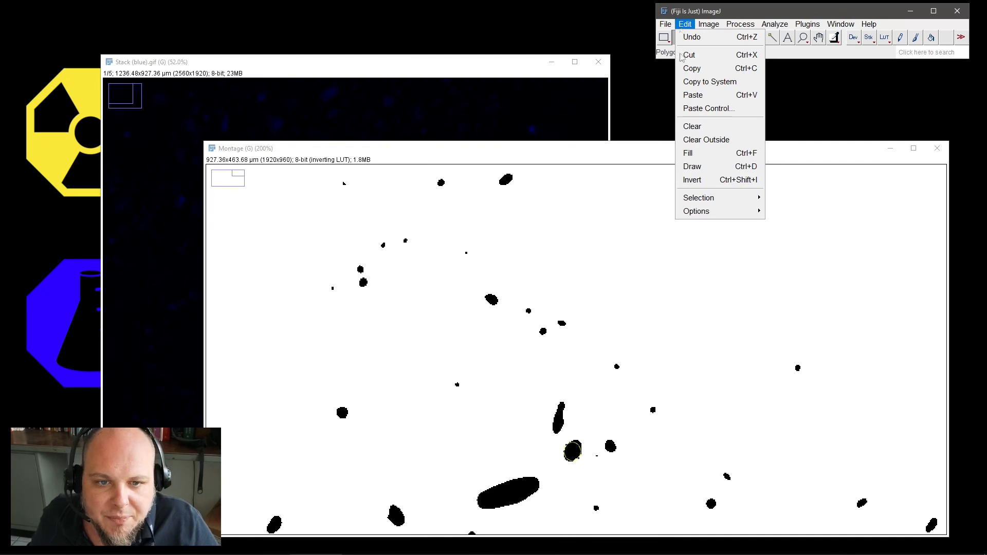
pyautogui.moveTo(732, 205)
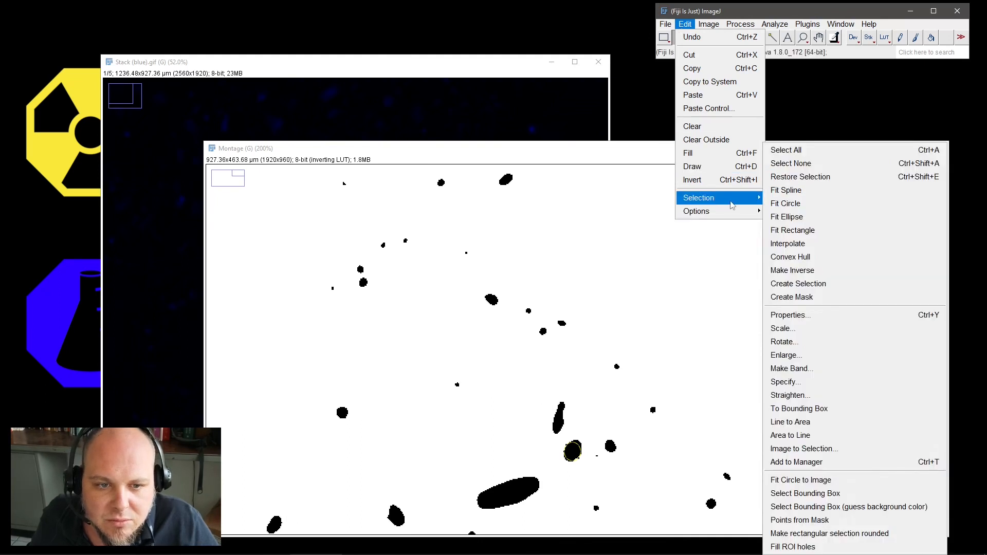
pyautogui.click(814, 165)
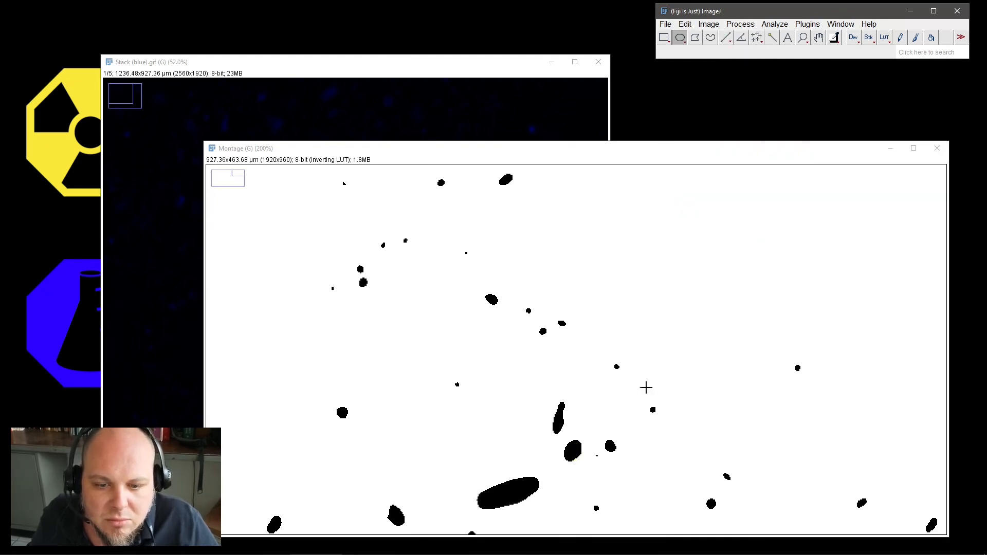
# Confirm Set Measurements with every measurement from Area to Stack position enabled, Redirect to None and 2 decimal places
pyautogui.click(803, 37)
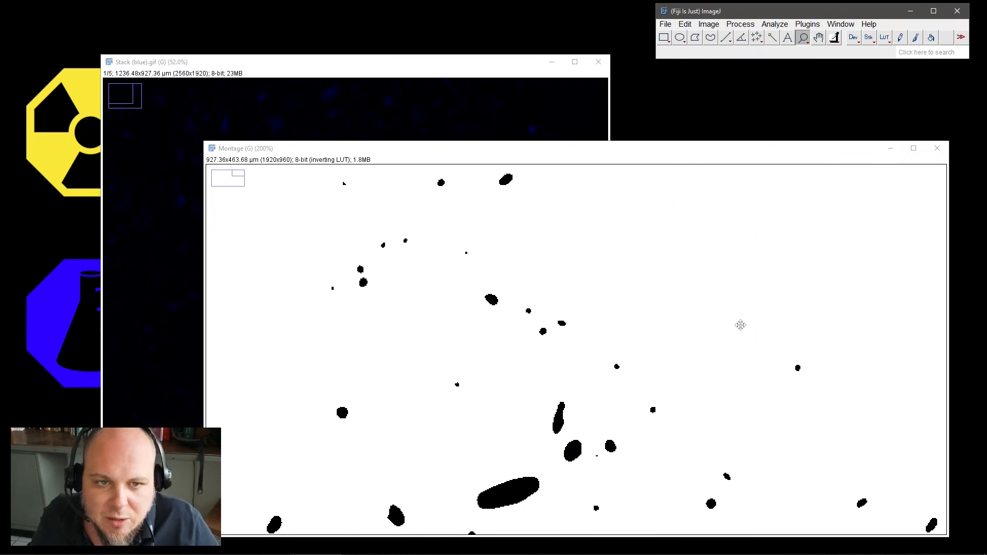
pyautogui.rightClick(740, 324)
pyautogui.rightClick(700, 317)
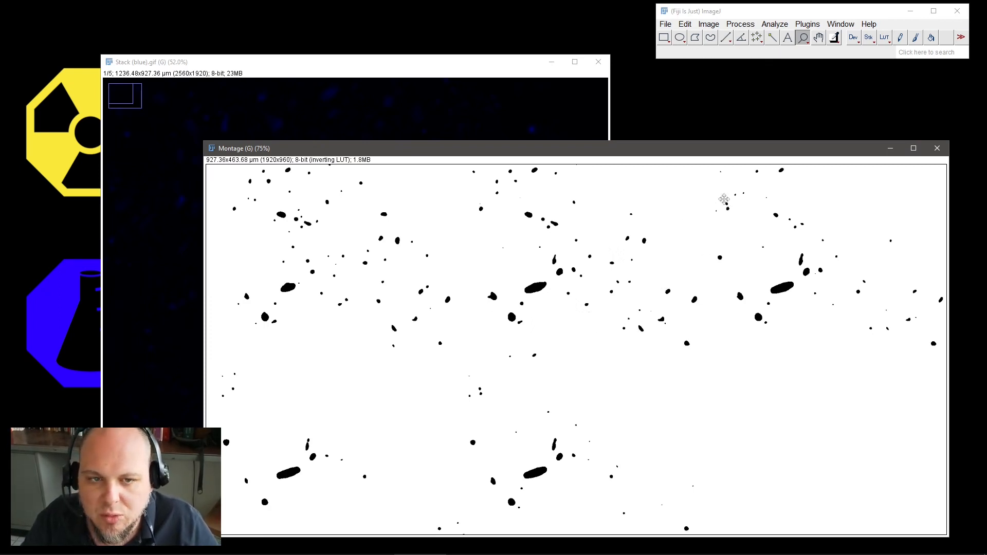
pyautogui.click(773, 25)
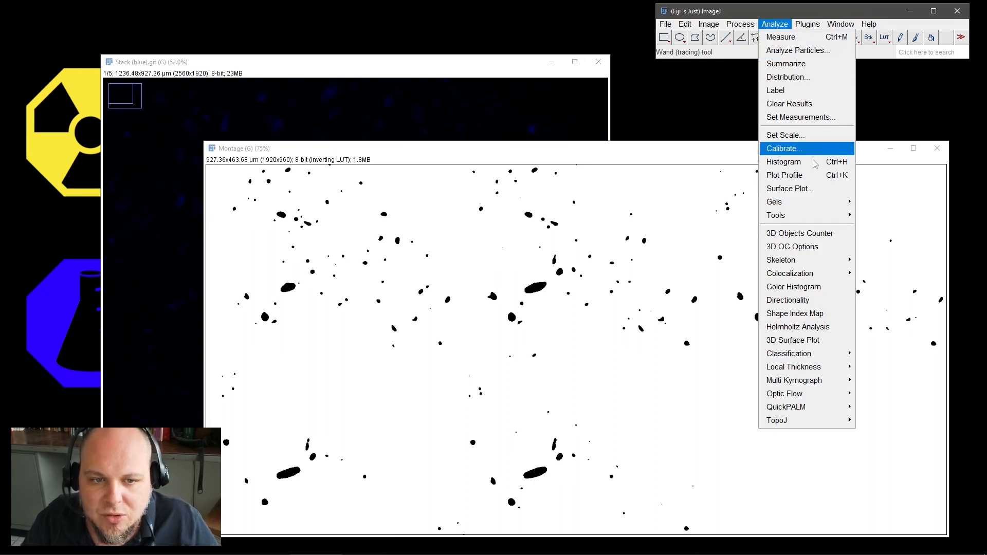
pyautogui.moveTo(811, 206)
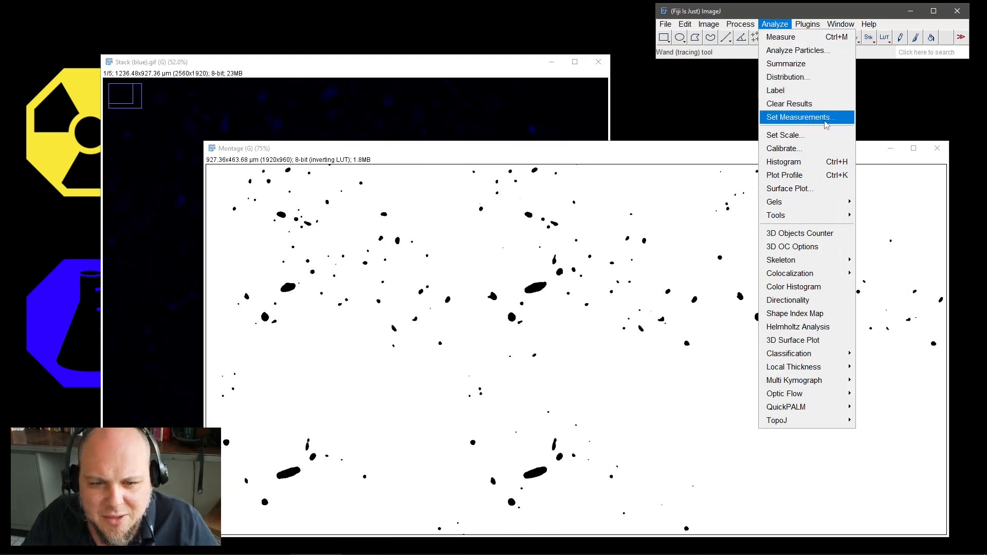
pyautogui.click(825, 121)
pyautogui.moveTo(506, 93); pyautogui.dragTo(690, 131)
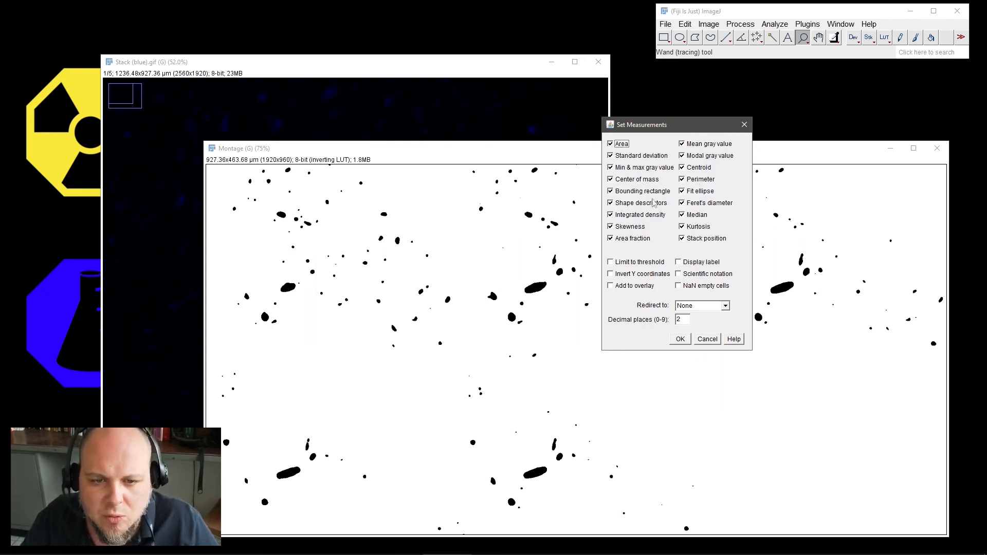
pyautogui.click(680, 339)
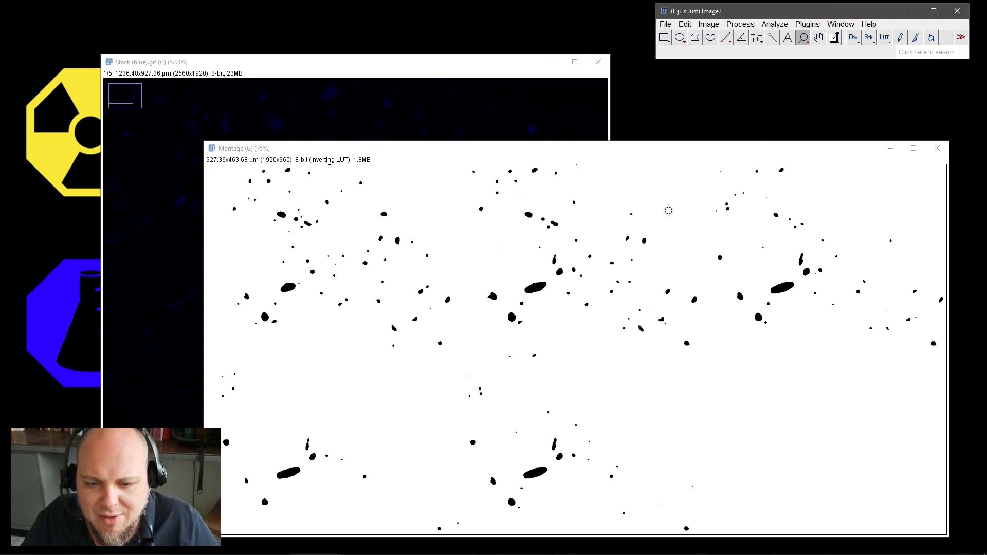
pyautogui.click(775, 24)
pyautogui.click(786, 50)
pyautogui.moveTo(476, 106); pyautogui.dragTo(748, 169)
pyautogui.click(754, 189)
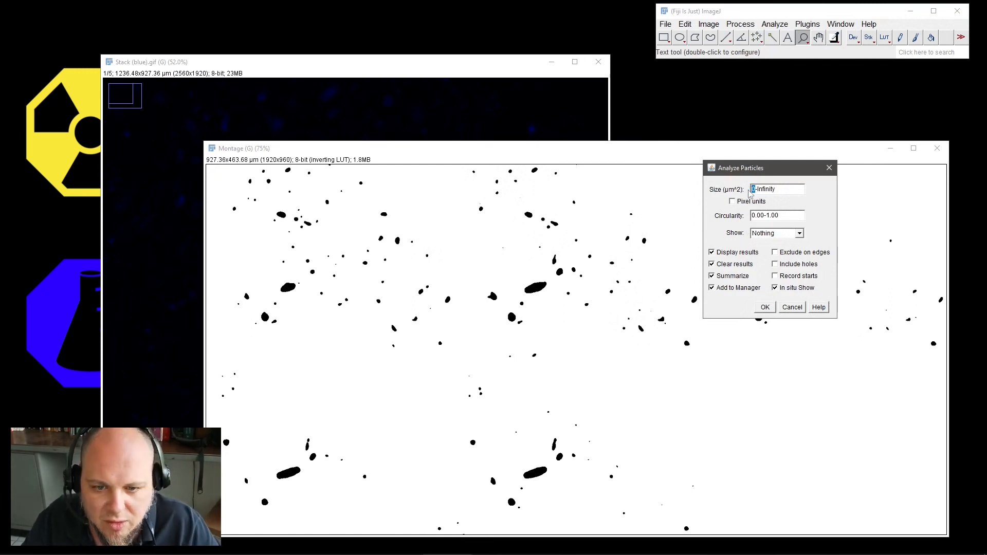
pyautogui.write('25')
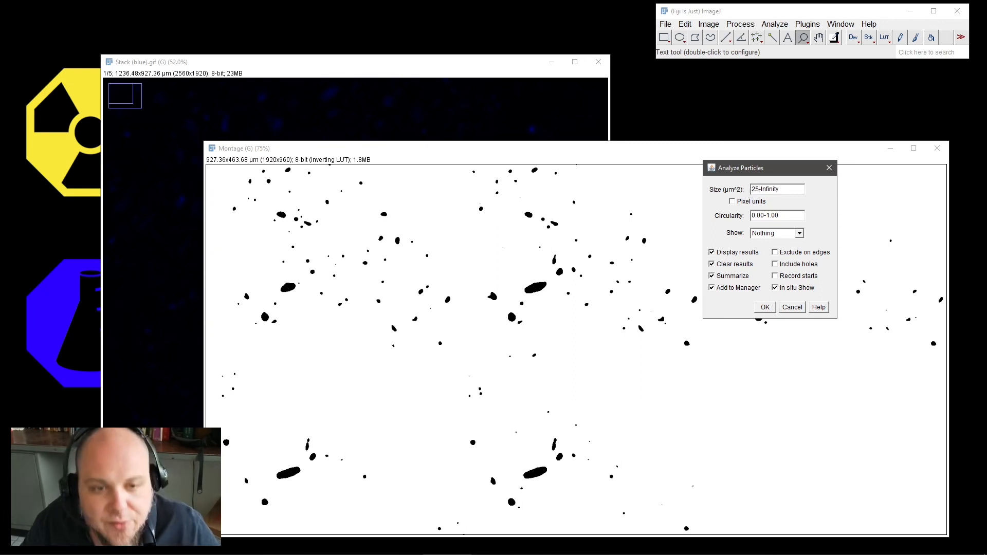
pyautogui.moveTo(763, 190); pyautogui.dragTo(807, 194)
pyautogui.write('125')
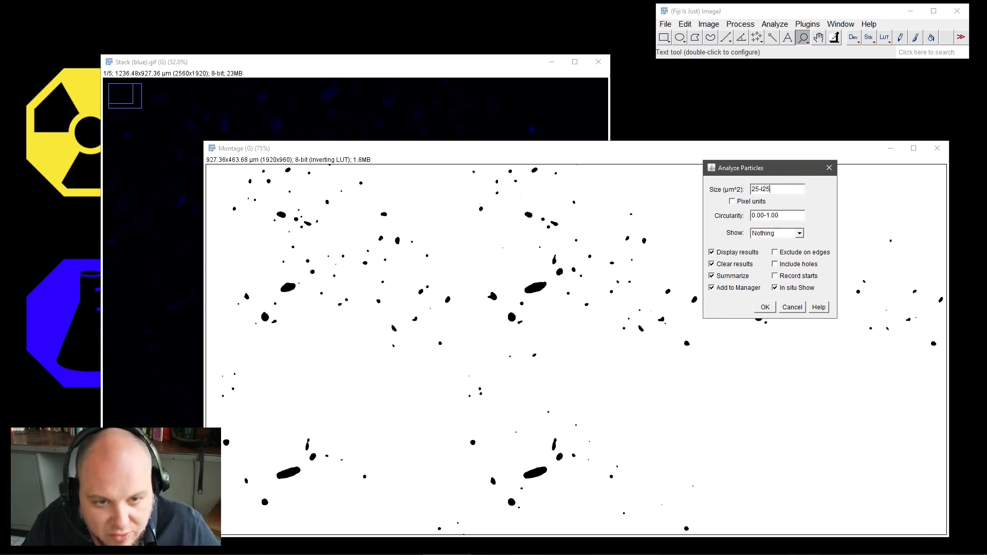
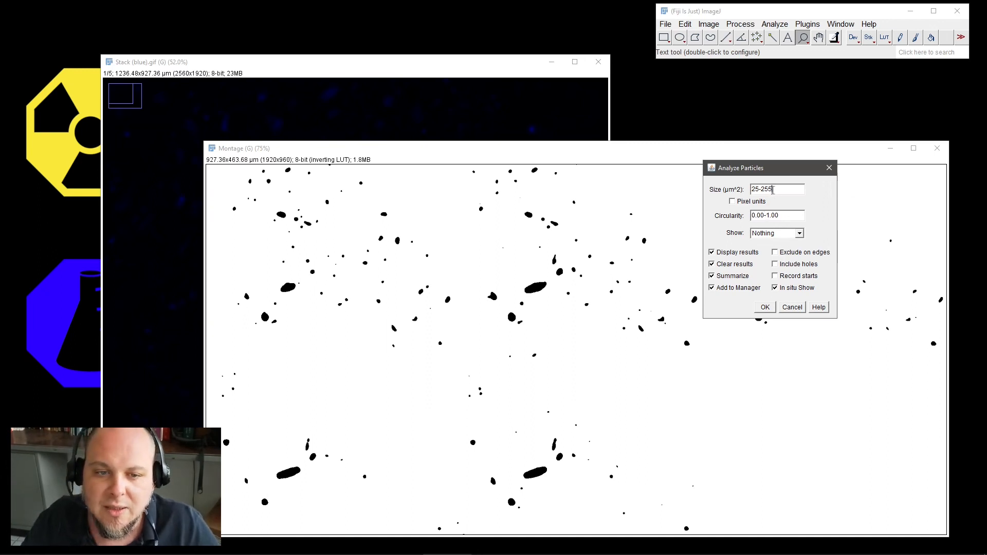
pyautogui.click(793, 307)
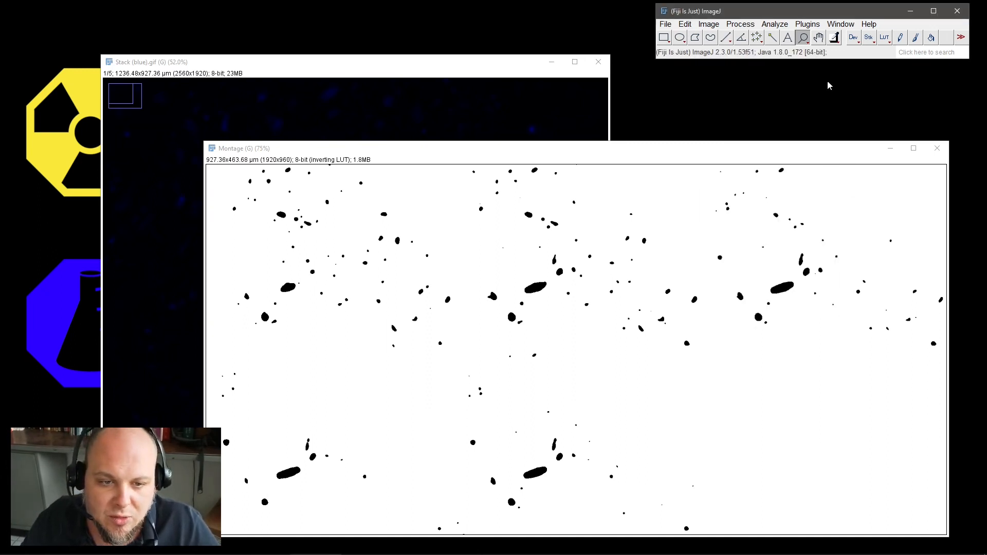
# Run Analyze Particles on the montage with a size range of 25-Infinity µm², circularity 0.00-1.00 and Show set to Nothing
pyautogui.click(775, 24)
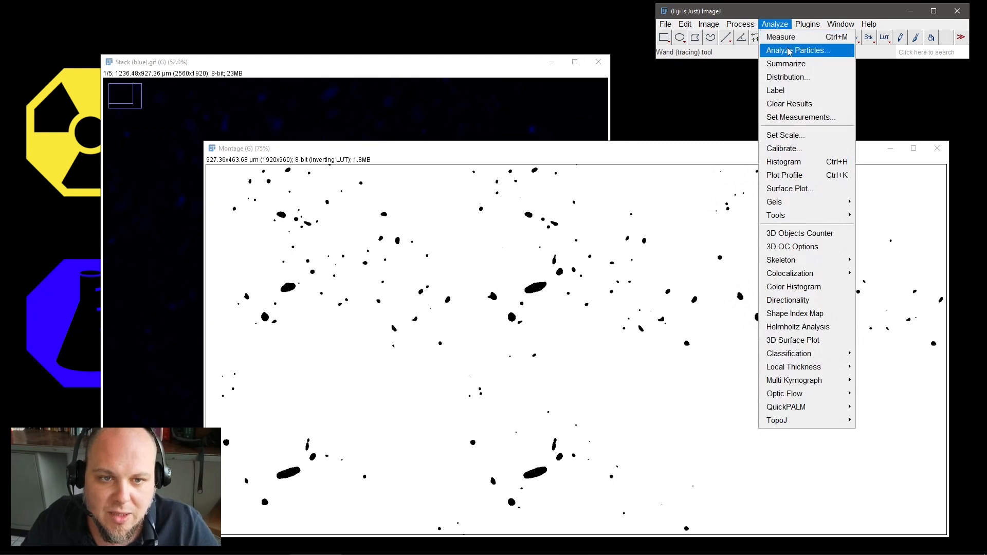
pyautogui.click(785, 50)
pyautogui.click(478, 127)
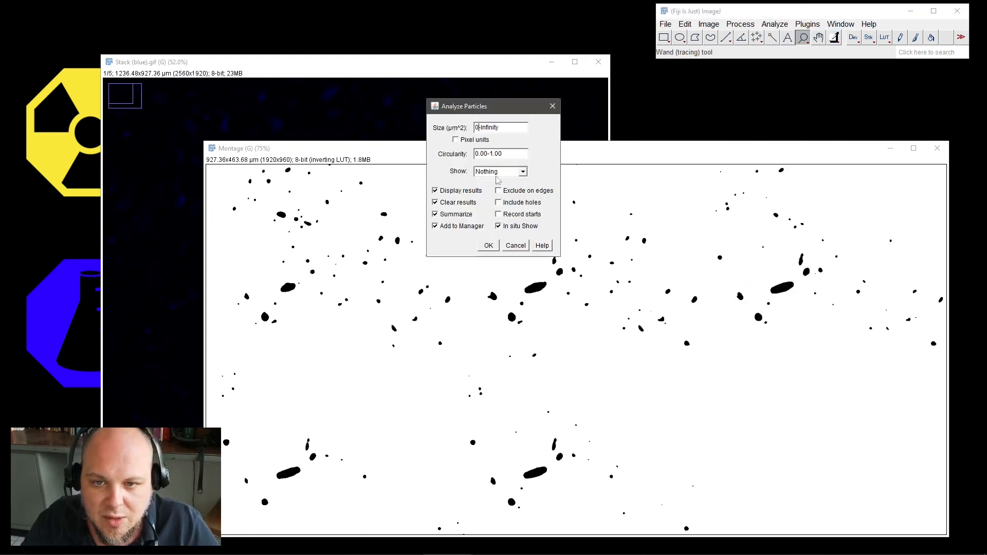
pyautogui.press('BackSpace')
pyautogui.write('25')
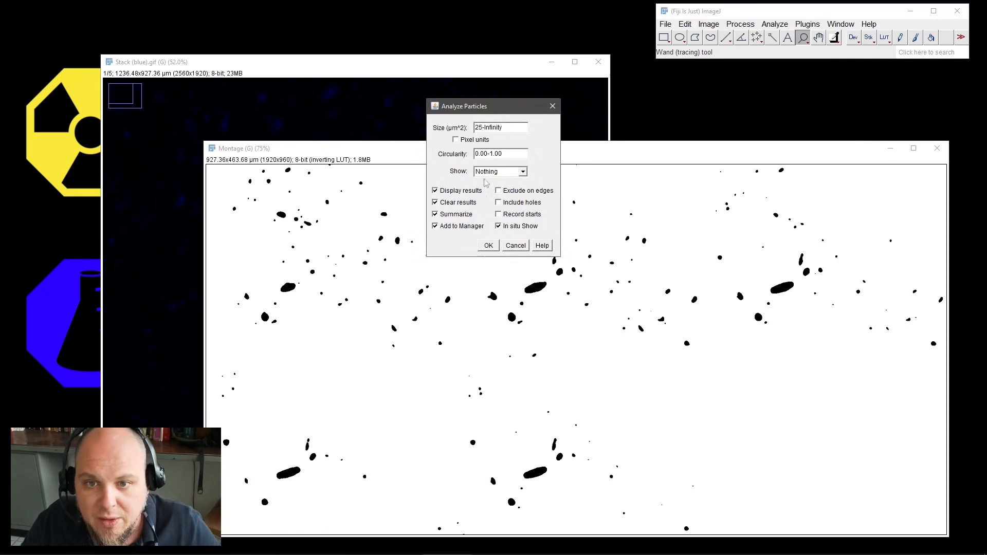
pyautogui.moveTo(493, 106); pyautogui.dragTo(732, 201)
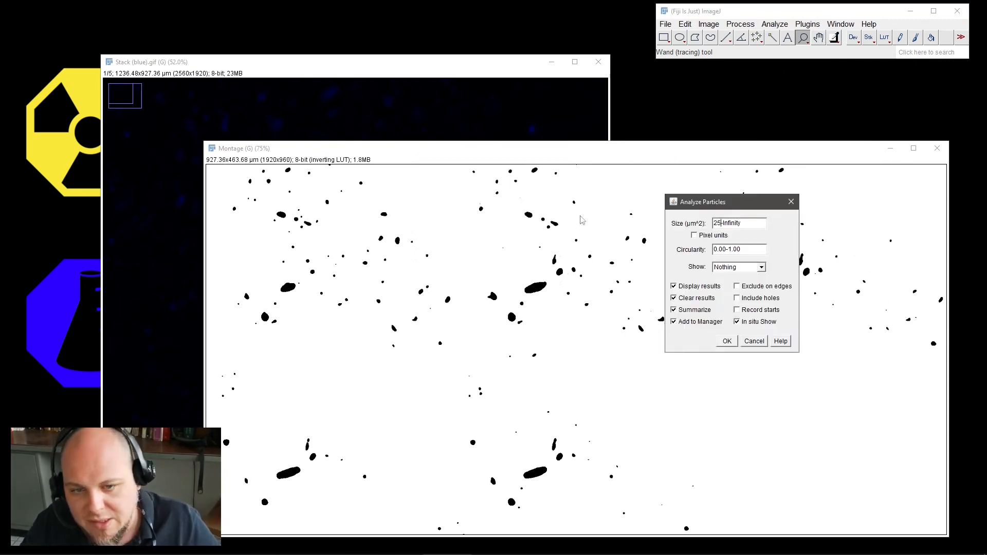
pyautogui.click(727, 342)
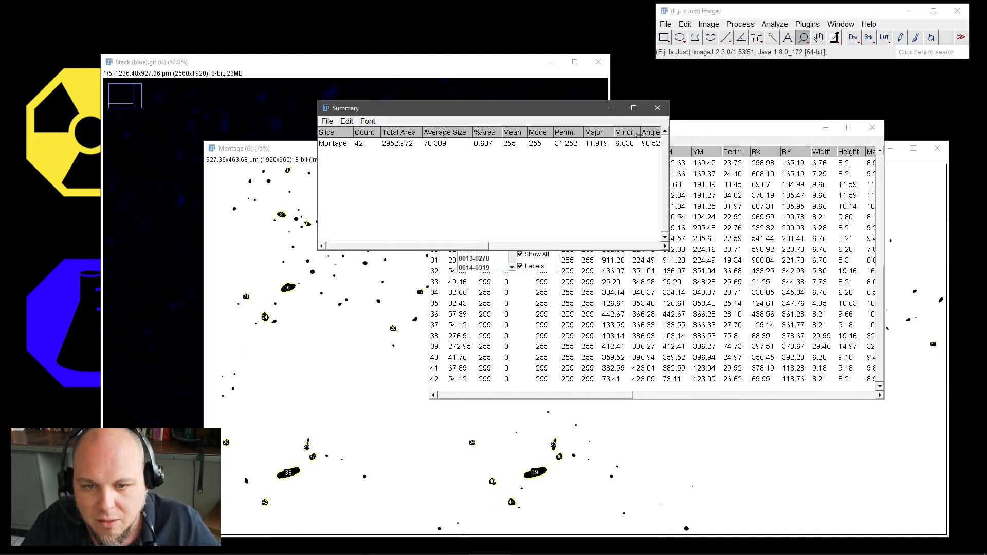
# Read the montage's Summary table, close it, and inspect which particles are outlined and numbered in the montage
pyautogui.moveTo(414, 112); pyautogui.dragTo(647, 191)
pyautogui.click(596, 227)
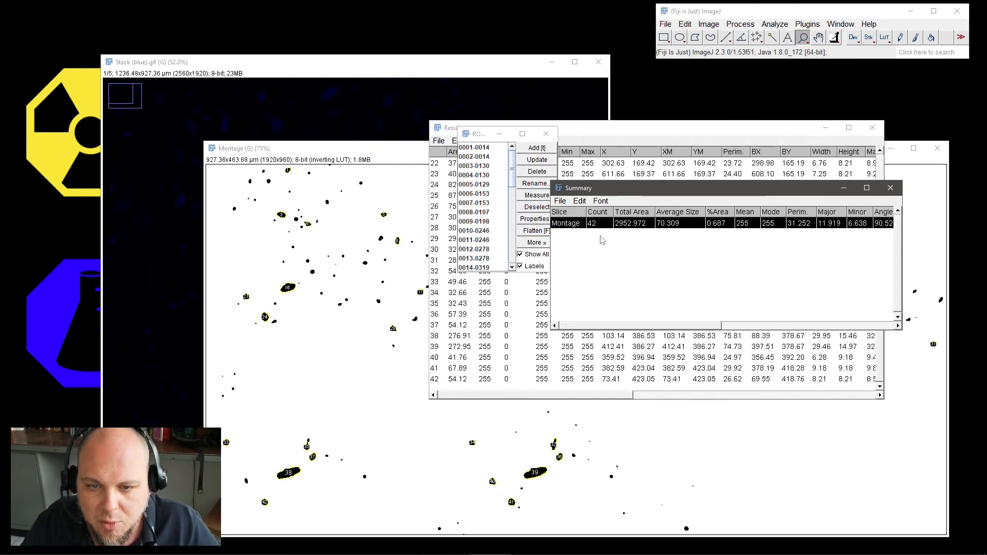
pyautogui.click(890, 188)
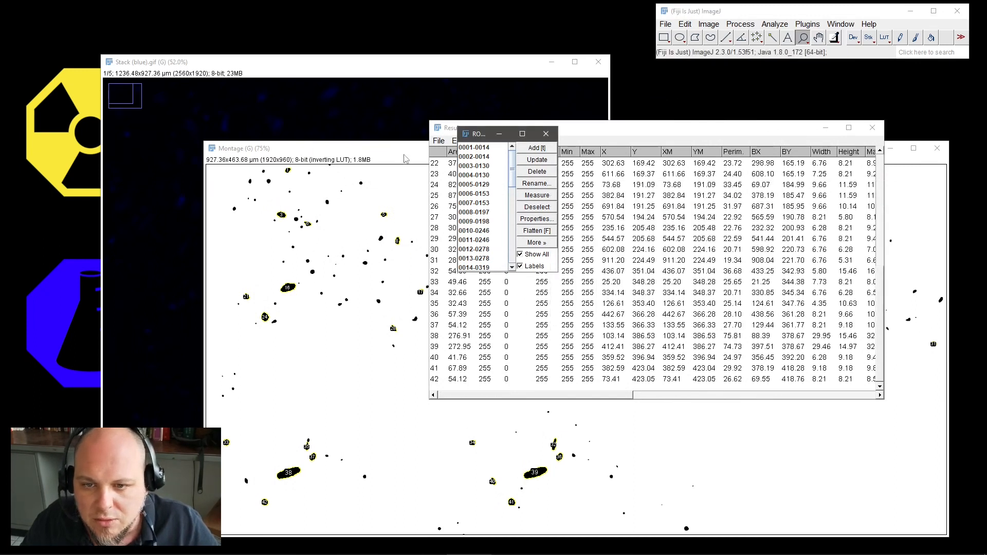
pyautogui.click(367, 280)
pyautogui.click(367, 279)
pyautogui.click(367, 279)
pyautogui.click(470, 360)
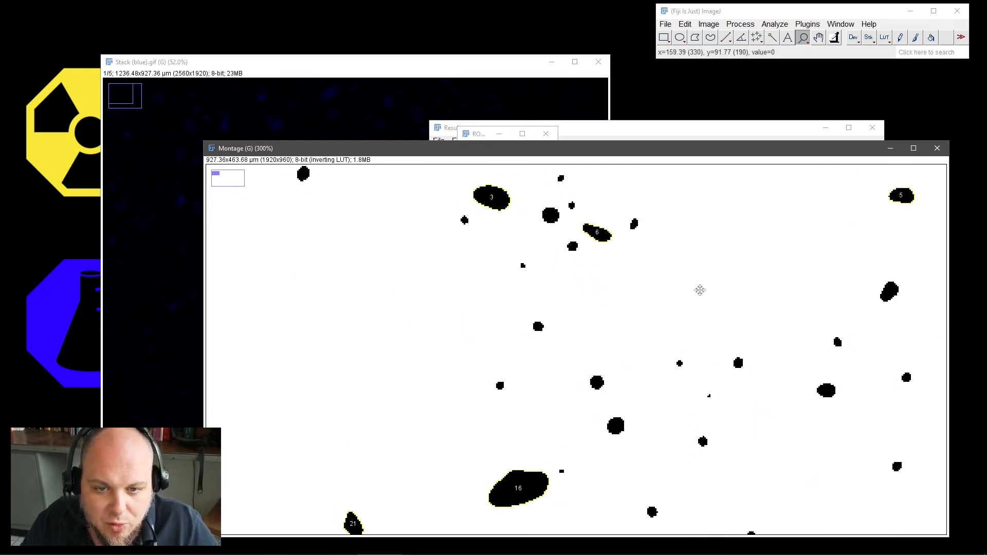
pyautogui.rightClick(700, 290)
pyautogui.rightClick(699, 290)
pyautogui.rightClick(644, 324)
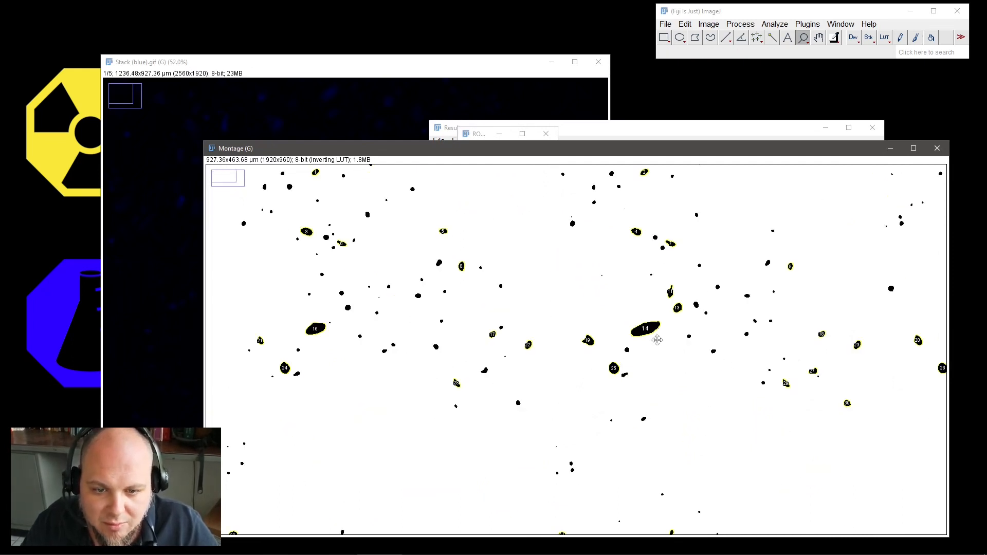
# Discard the displayed ROIs, close the Results table without saving, and move the Montage window clear of the toolbar window
pyautogui.click(546, 134)
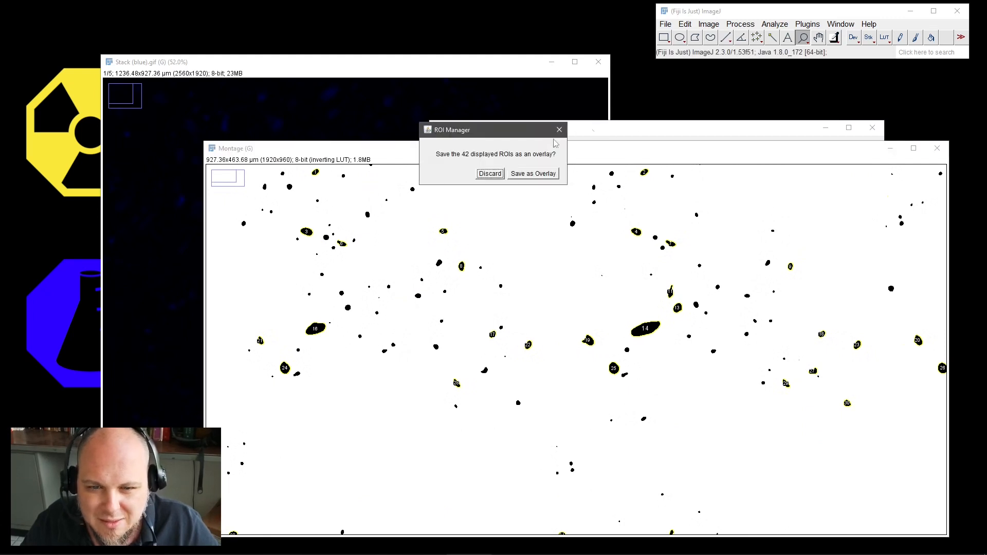
pyautogui.click(490, 174)
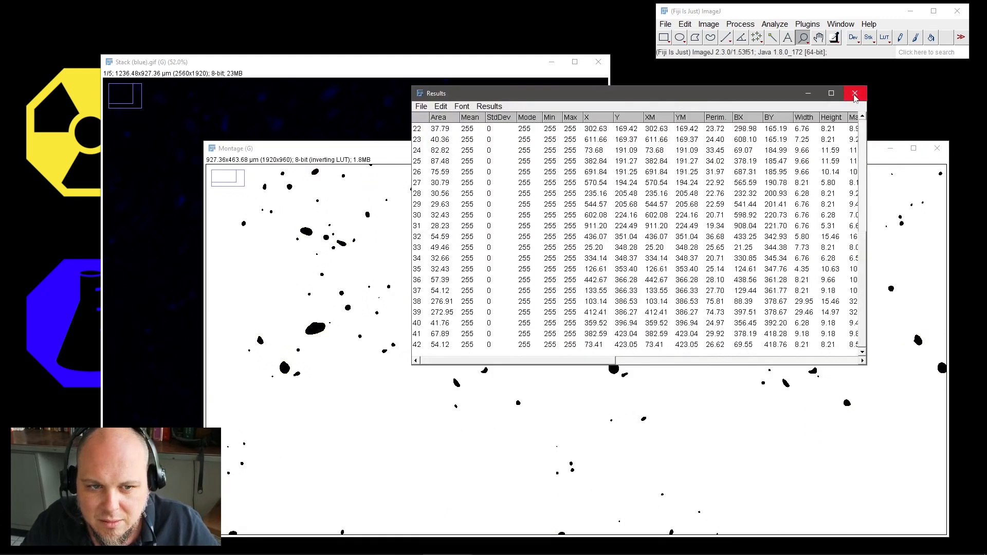
pyautogui.click(855, 93)
pyautogui.click(490, 174)
pyautogui.moveTo(671, 149); pyautogui.dragTo(499, 111)
# Run Analyze Particles with a size range of 10-Infinity µm² and check which small particles in the montage are outlined
pyautogui.click(778, 25)
pyautogui.click(791, 51)
pyautogui.click(478, 128)
pyautogui.moveTo(482, 128); pyautogui.dragTo(422, 131)
pyautogui.write('10-Infinity')
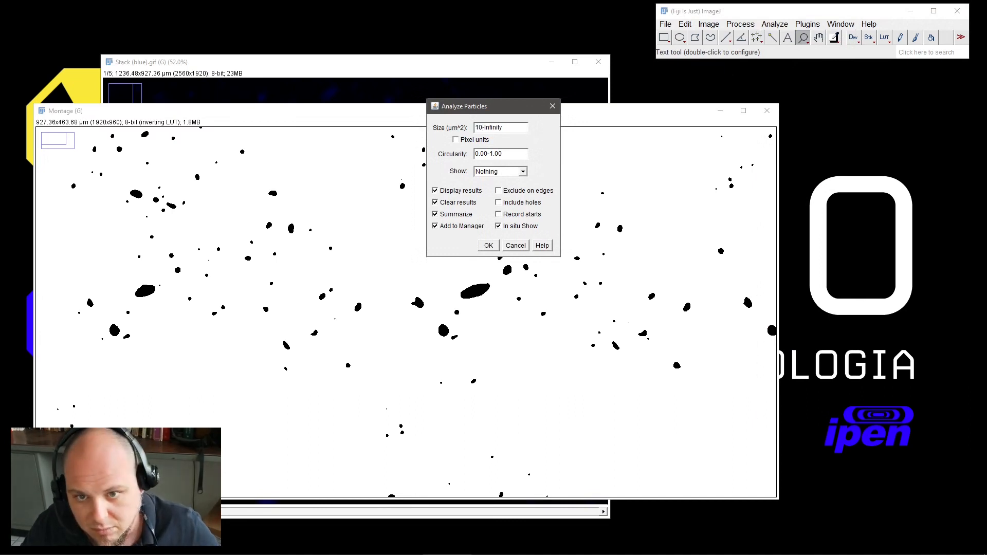
pyautogui.press('Return')
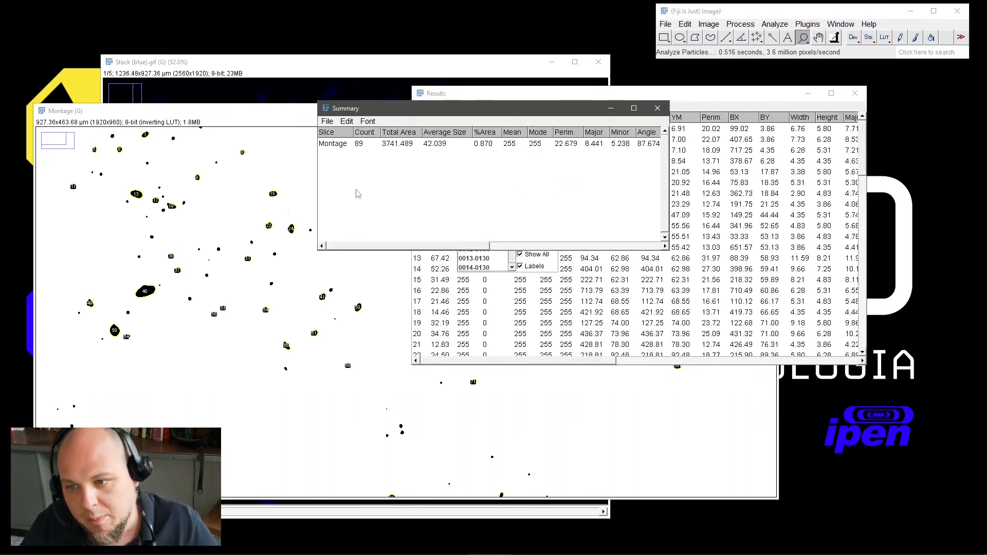
pyautogui.click(150, 217)
pyautogui.click(235, 279)
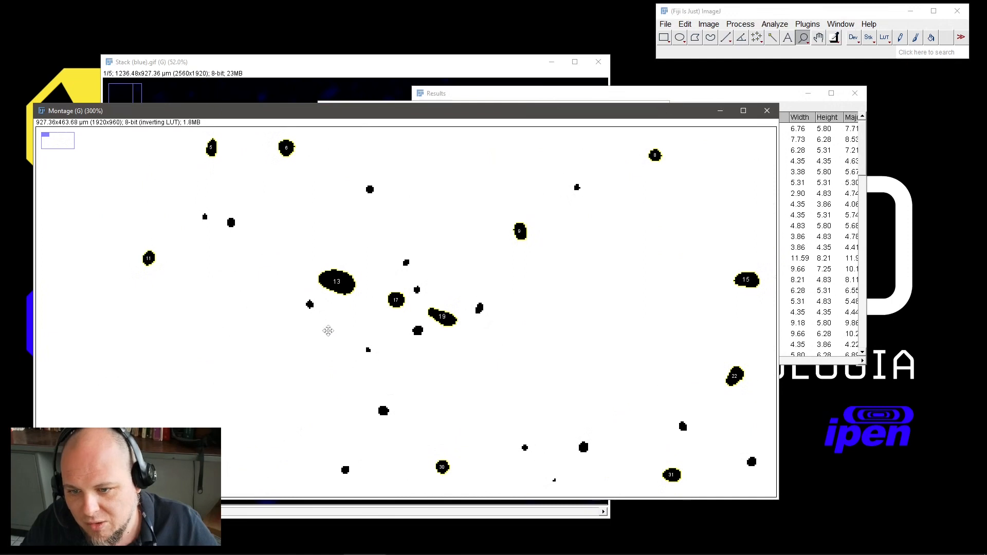
pyautogui.click(386, 411)
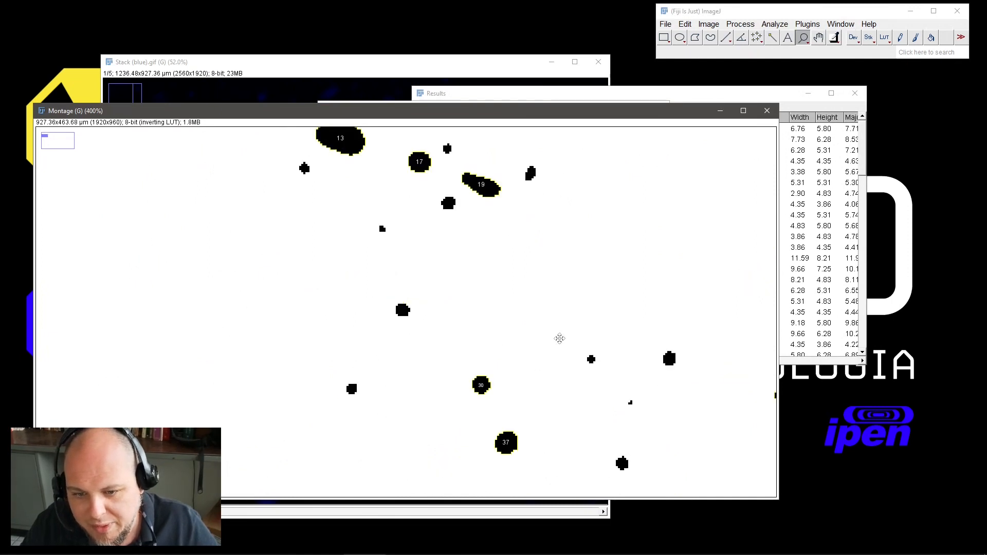
# Close the Results and Summary tables without saving, discard the ROI Manager's outlines, and reposition the Montage window
pyautogui.click(855, 93)
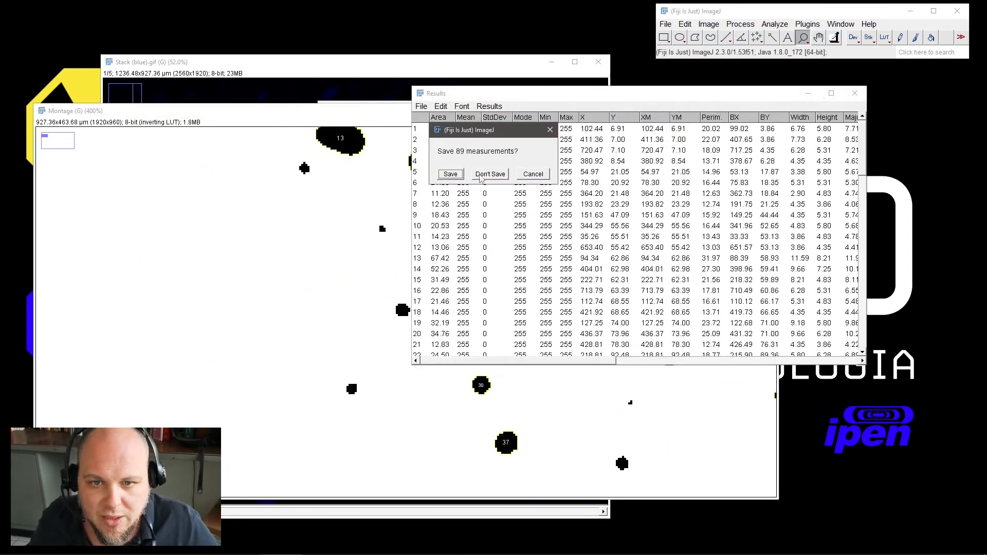
pyautogui.click(481, 175)
pyautogui.moveTo(596, 116); pyautogui.dragTo(646, 227)
pyautogui.click(657, 108)
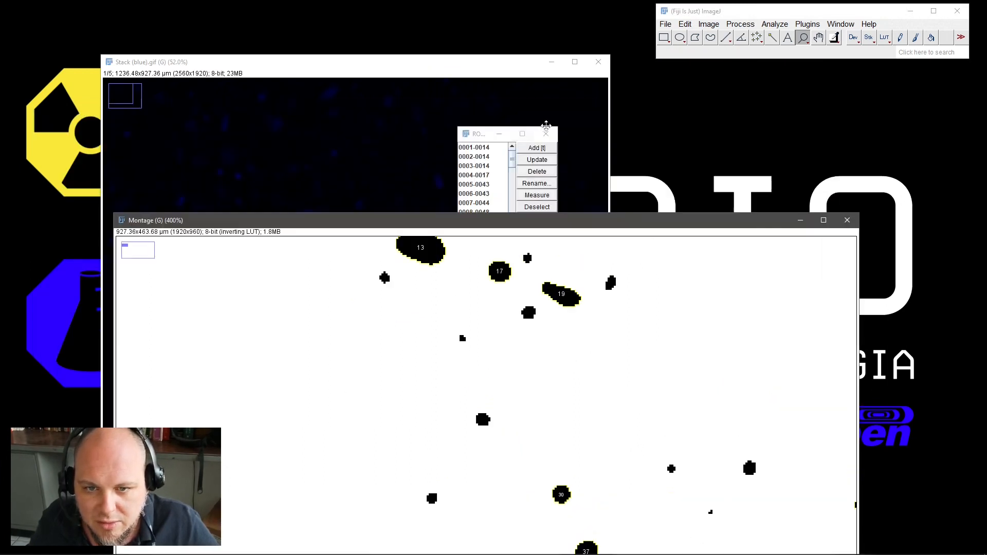
pyautogui.click(546, 133)
pyautogui.click(500, 174)
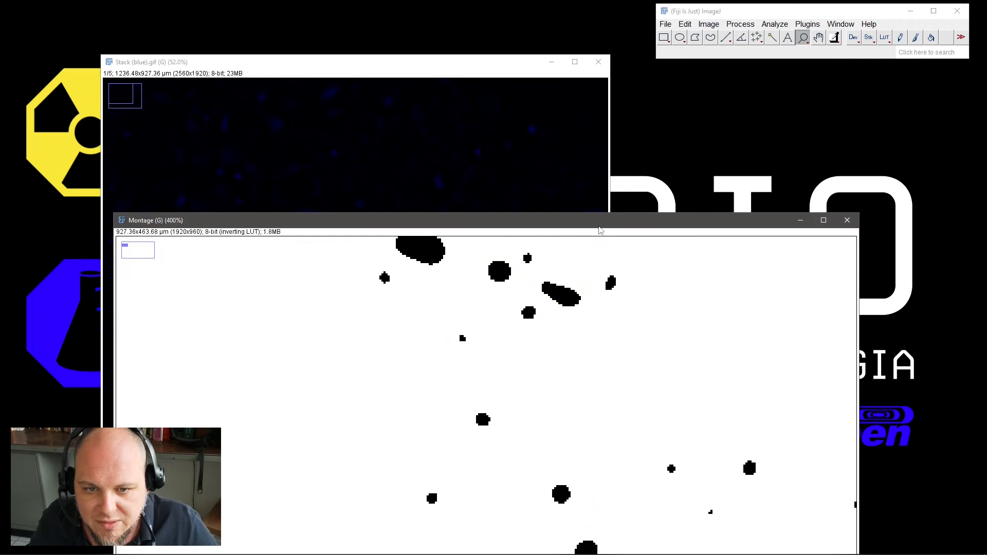
pyautogui.moveTo(599, 227); pyautogui.dragTo(589, 137)
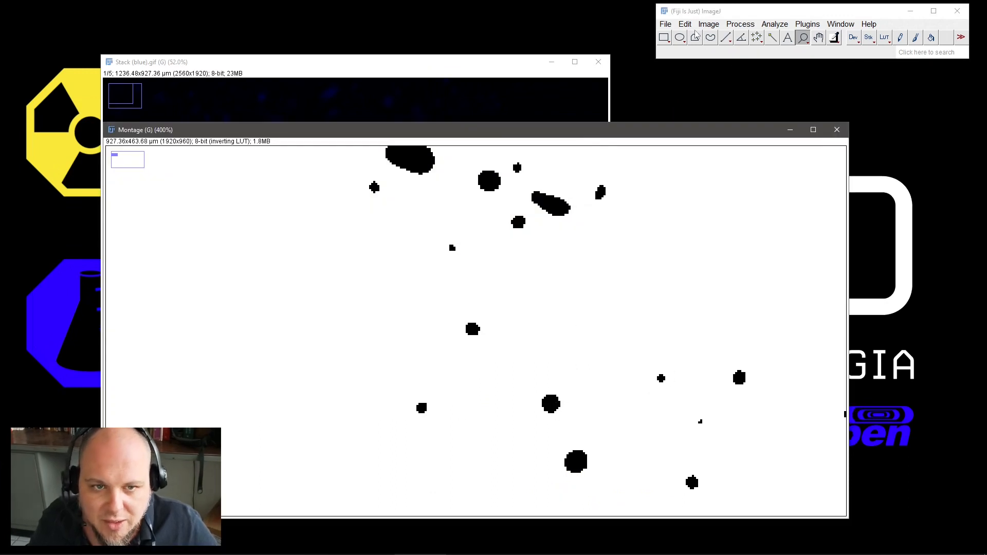
# Draw a small oval selection around one of the tiny particles in the zoomed montage and measure it
pyautogui.click(679, 37)
pyautogui.moveTo(658, 375); pyautogui.dragTo(664, 384)
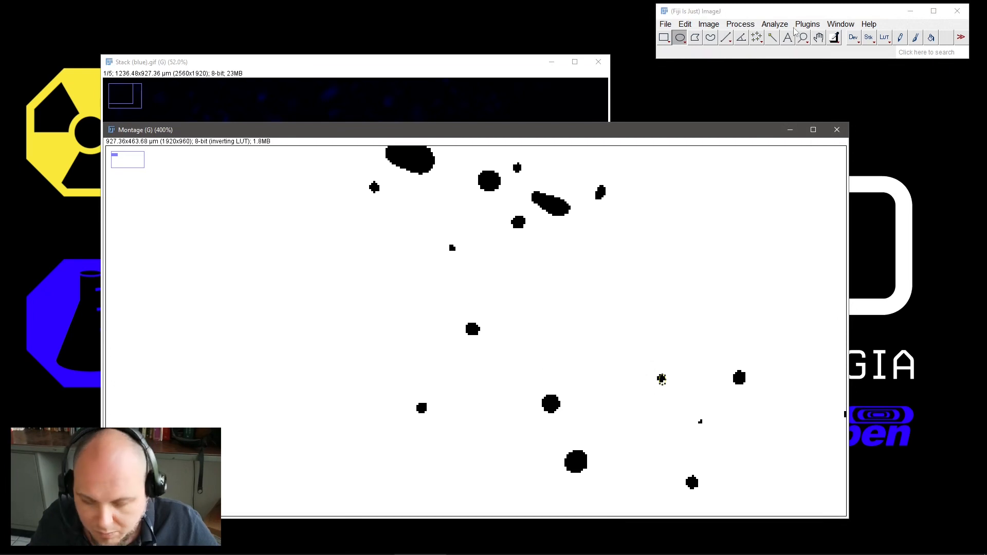
pyautogui.click(741, 24)
pyautogui.click(777, 35)
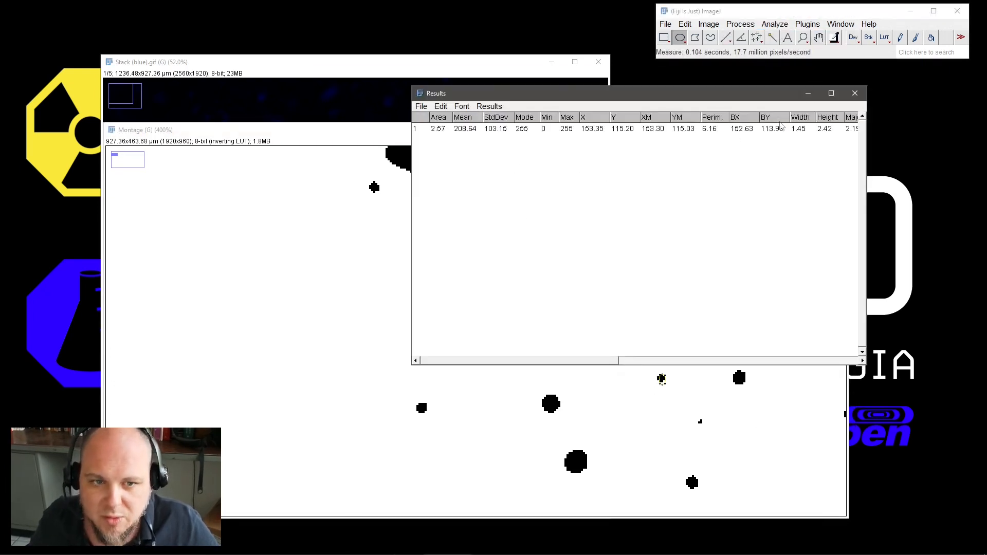
# Close the Results table without saving its measurement and remove the oval selection from the montage
pyautogui.click(854, 94)
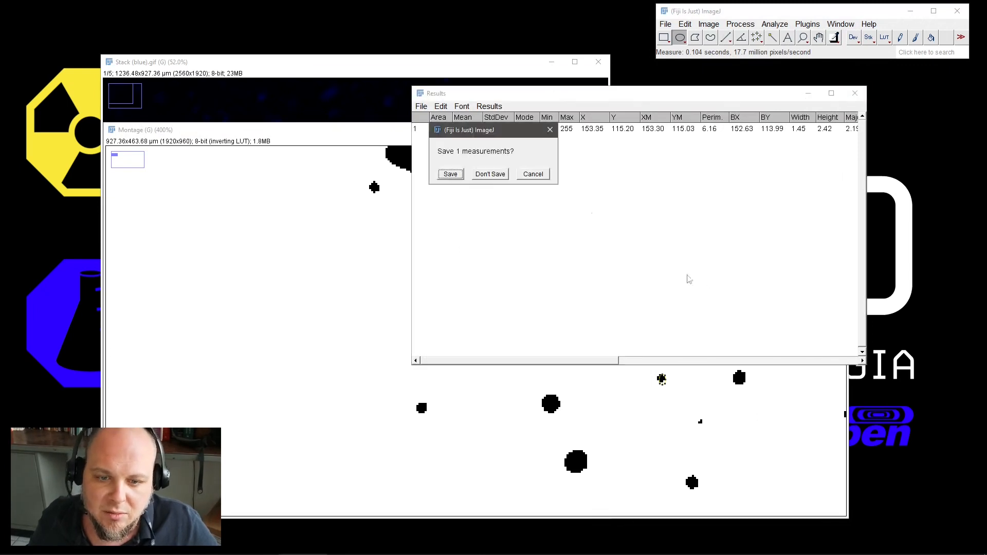
pyautogui.click(488, 173)
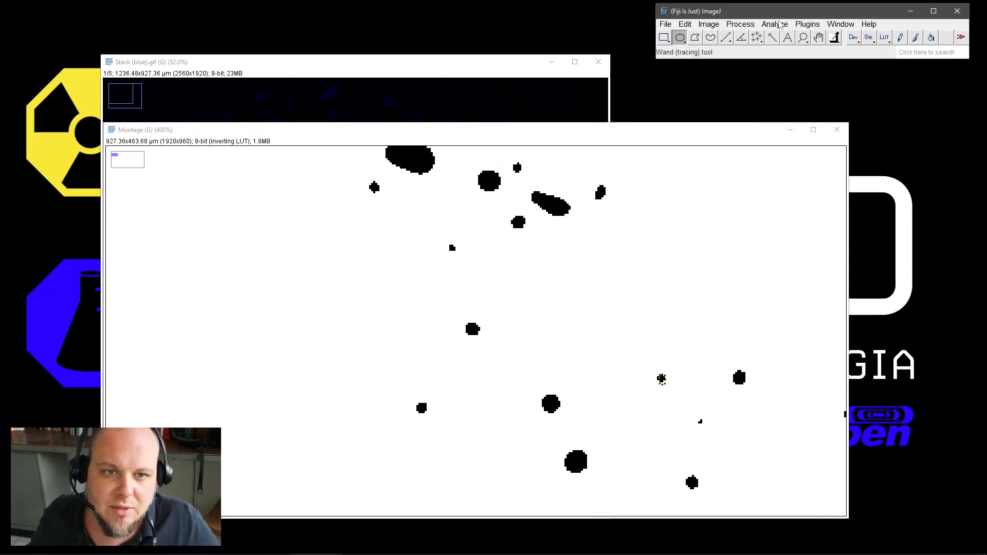
pyautogui.click(774, 25)
pyautogui.click(646, 138)
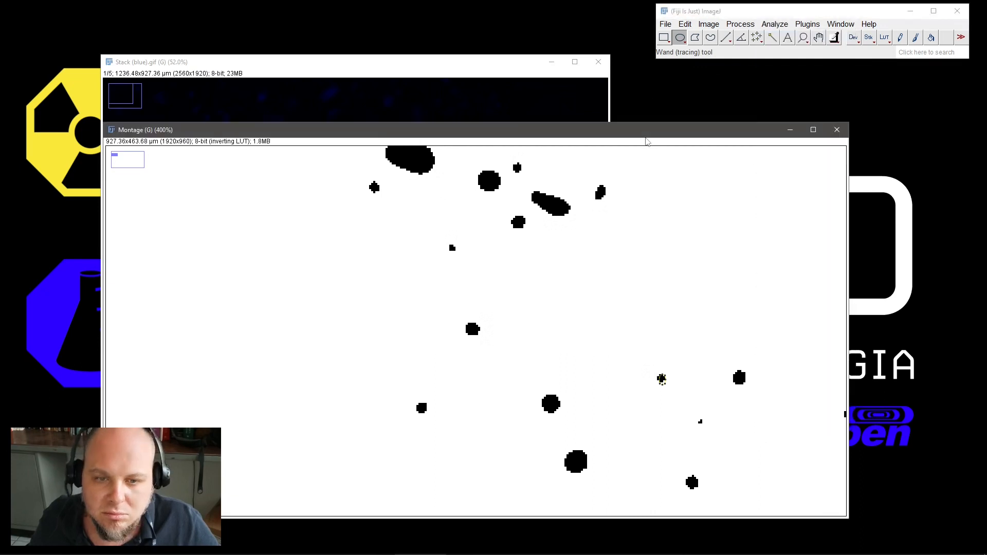
pyautogui.hotkey('ctrl', 'shift', 'a')
# Run Analyze Particles on the montage with a size range of 1-Infinity µm², keeping the other options as set
pyautogui.click(780, 26)
pyautogui.click(799, 50)
pyautogui.click(482, 129)
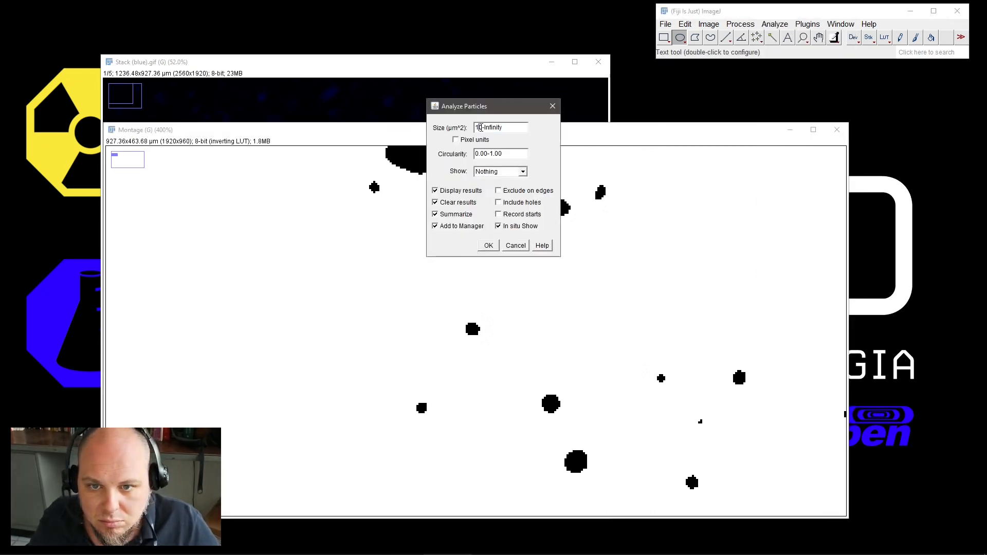
pyautogui.press('BackSpace')
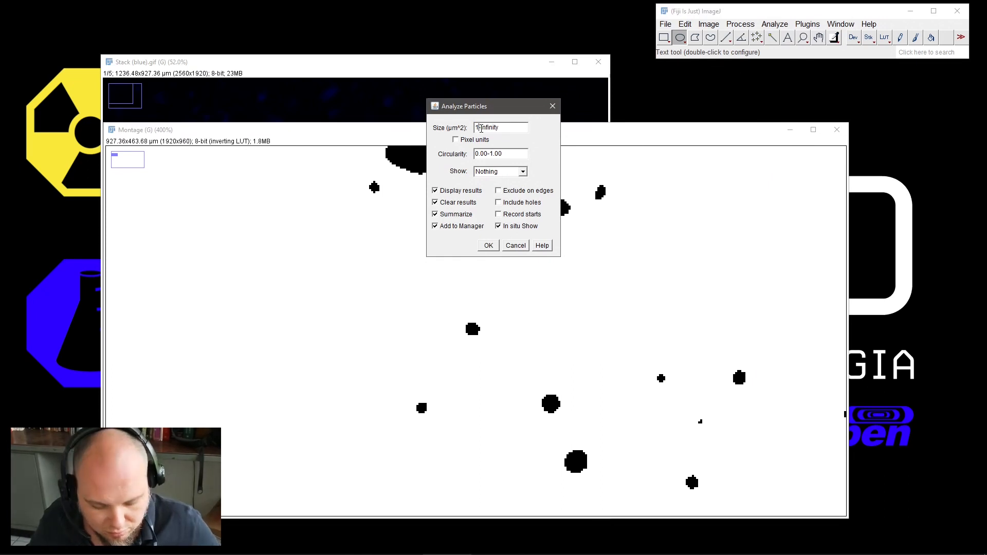
pyautogui.press('Return')
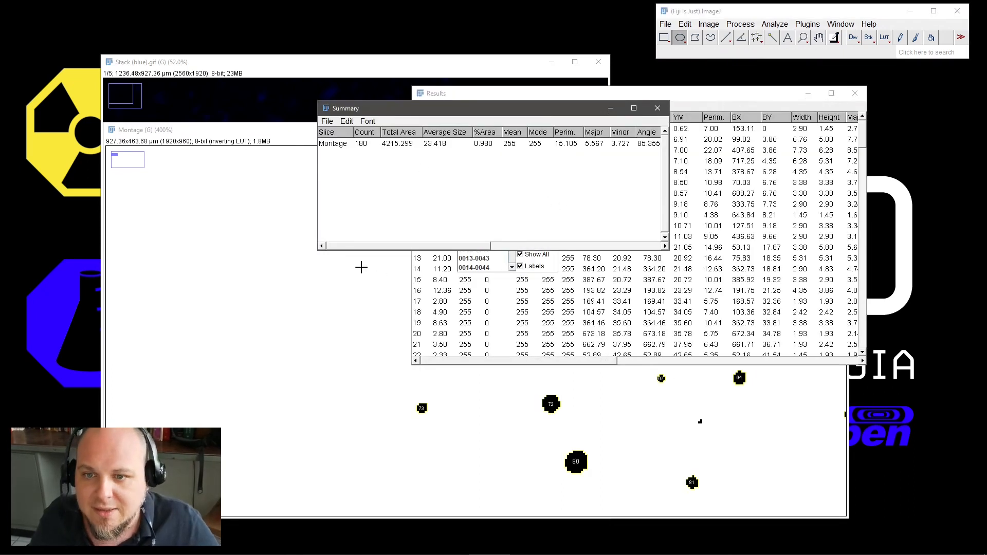
# Close the Summary table and inspect the montage up close and overall to see which particles are outlined and numbered
pyautogui.click(657, 108)
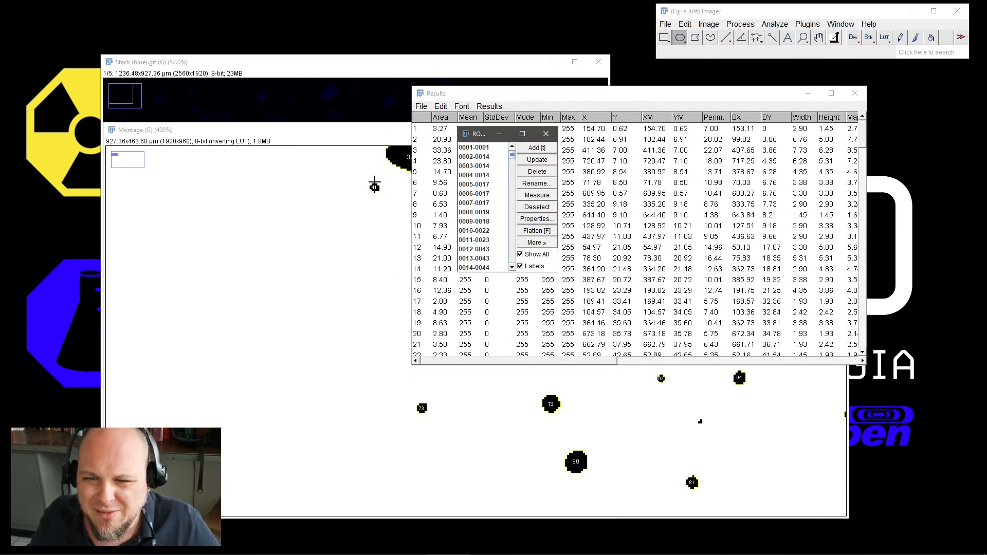
pyautogui.click(803, 37)
pyautogui.rightClick(299, 277)
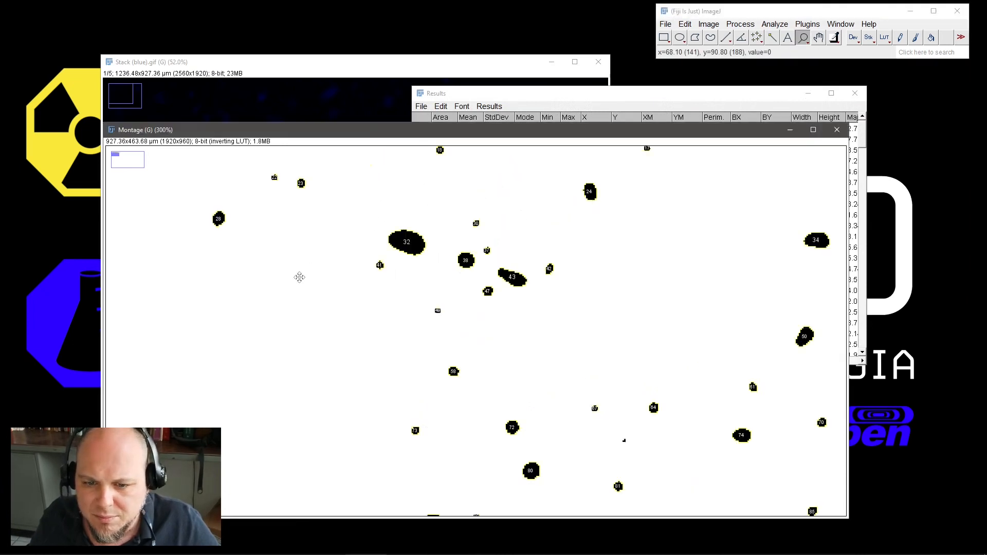
pyautogui.rightClick(299, 278)
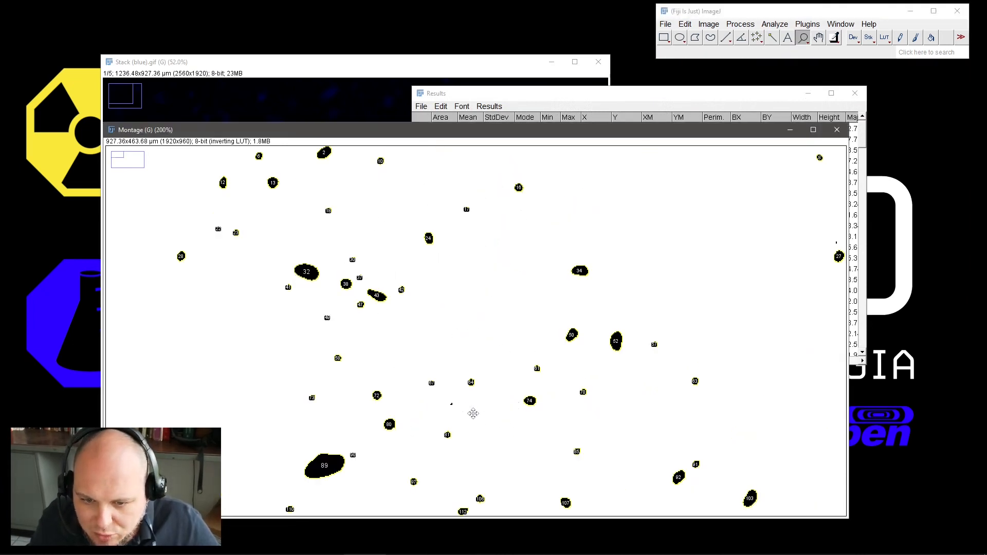
pyautogui.click(473, 413)
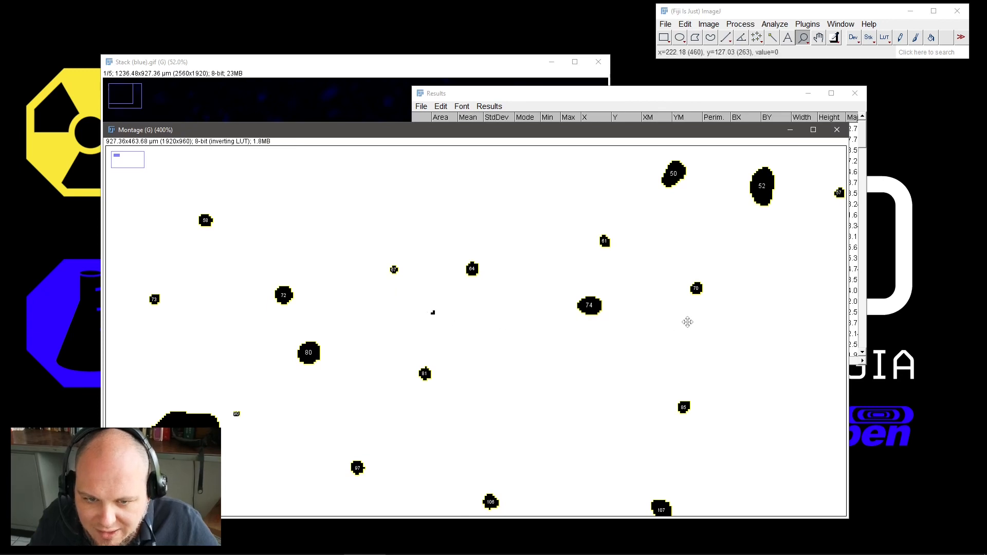
pyautogui.rightClick(692, 339)
pyautogui.rightClick(698, 339)
pyautogui.rightClick(705, 337)
pyautogui.rightClick(732, 340)
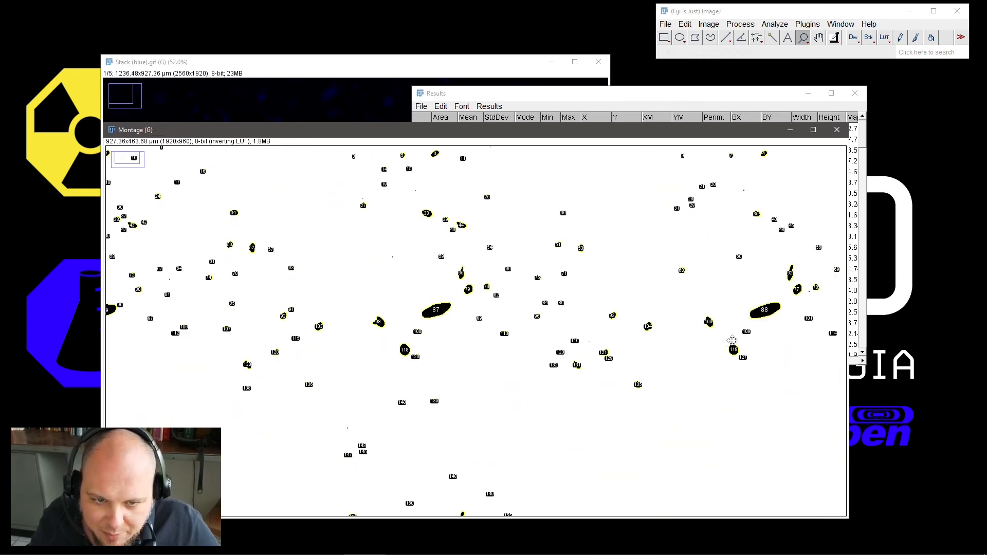
# Arrange the Results and Montage windows so both are visible and review the Results table down to its last row
pyautogui.click(684, 95)
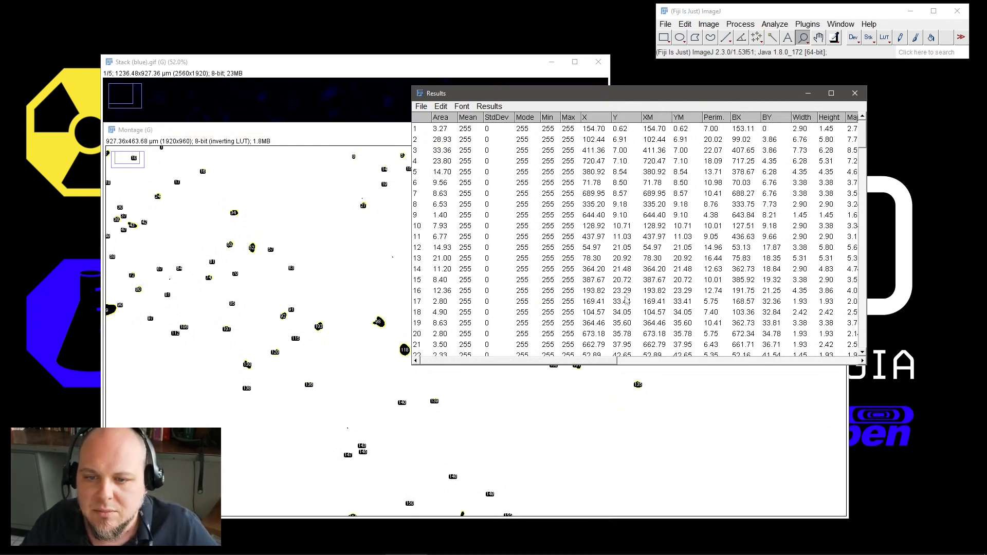
pyautogui.moveTo(591, 96); pyautogui.dragTo(624, 203)
pyautogui.moveTo(561, 130); pyautogui.dragTo(512, 212)
pyautogui.moveTo(698, 204); pyautogui.dragTo(683, 120)
pyautogui.scroll(-20, 821, 262)
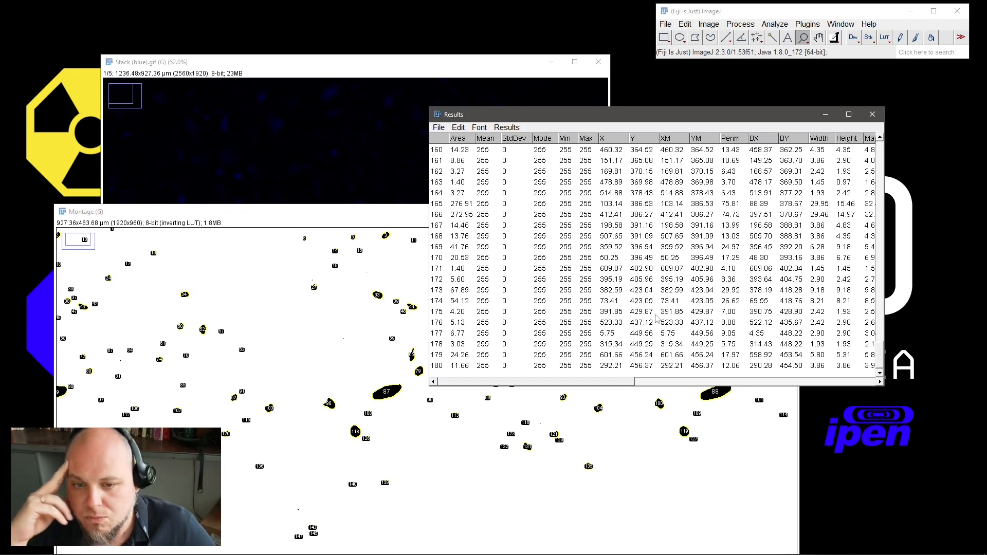
# Save the particle measurements table as Results.csv
pyautogui.click(438, 127)
pyautogui.click(452, 150)
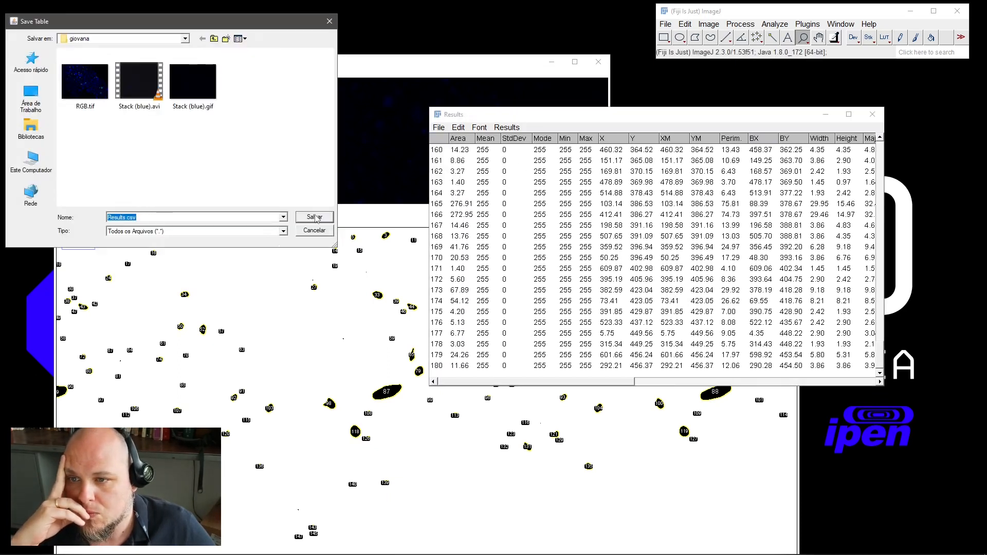
pyautogui.click(315, 217)
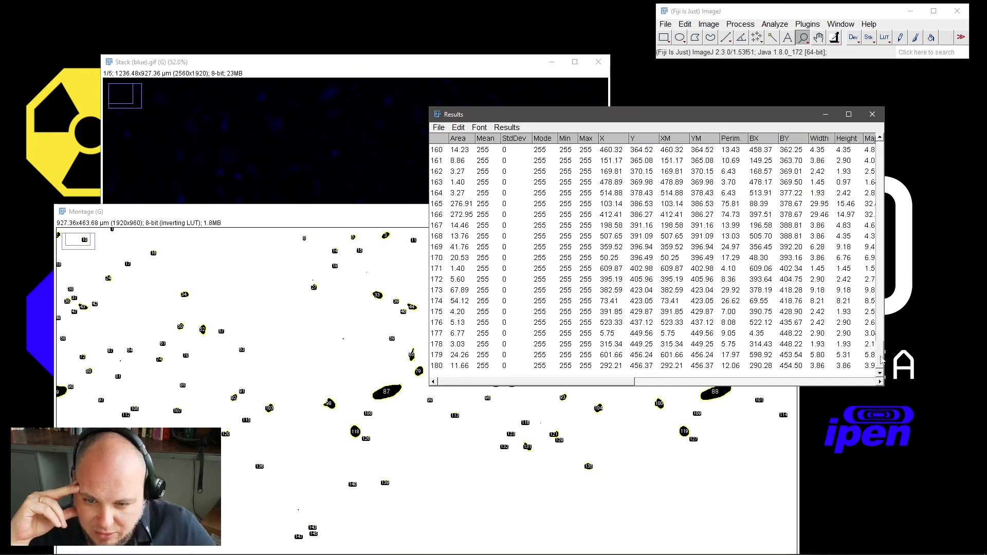
# Move the Results and Montage windows apart and bring up the Summary table to review the montage's overall particle statistics
pyautogui.moveTo(881, 360)
pyautogui.mouseDown()
pyautogui.moveTo(881, 156)
pyautogui.moveTo(892, 376)
pyautogui.mouseUp()
pyautogui.moveTo(616, 116); pyautogui.dragTo(607, 314)
pyautogui.moveTo(468, 210); pyautogui.dragTo(539, 69)
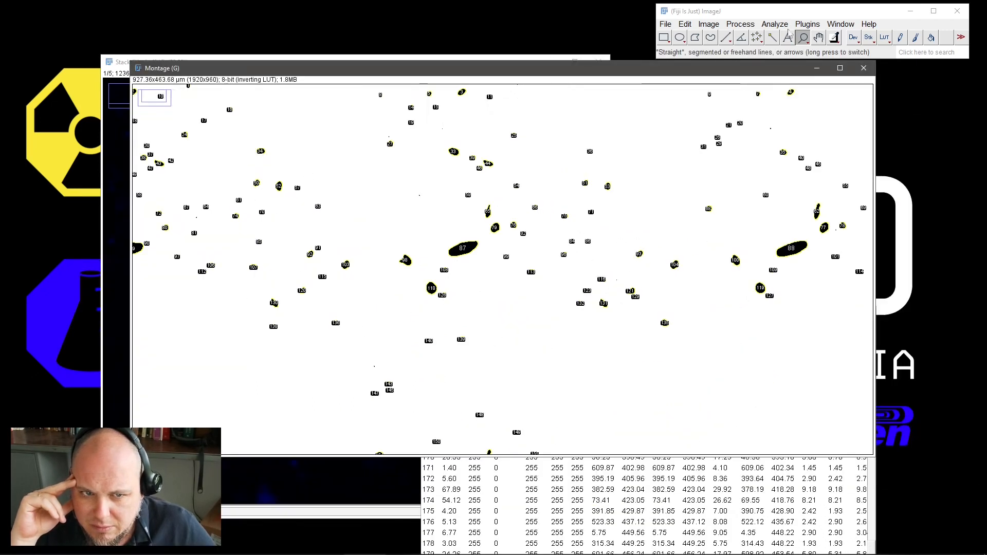
pyautogui.click(842, 24)
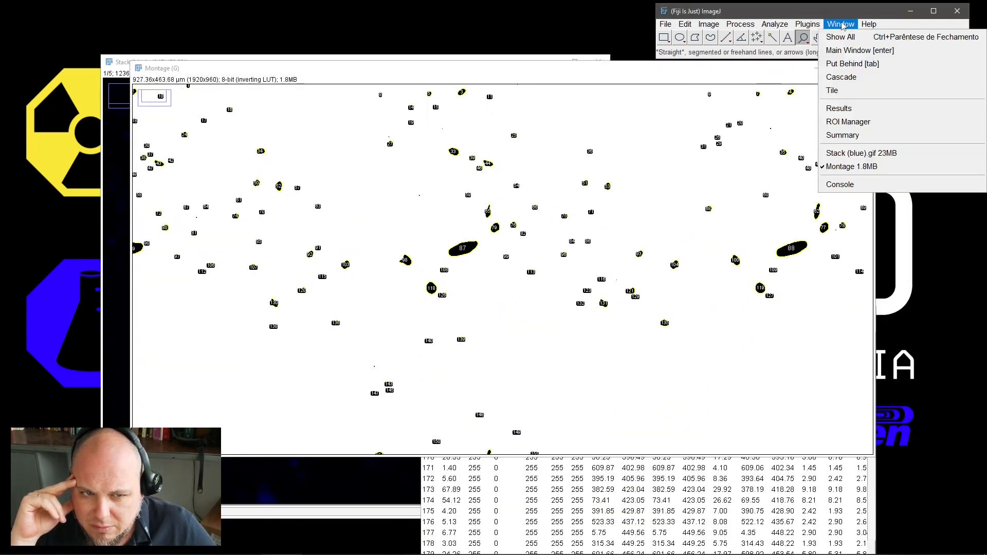
pyautogui.click(862, 142)
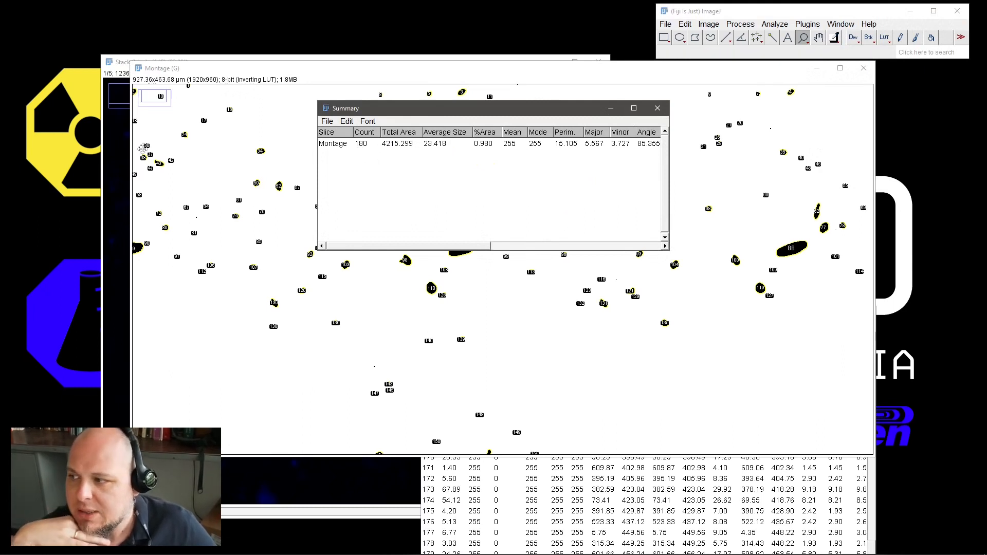
# Look at the blue stack, and inspect the whole montage with its numbered particle outlines at 75% zoom
pyautogui.click(122, 64)
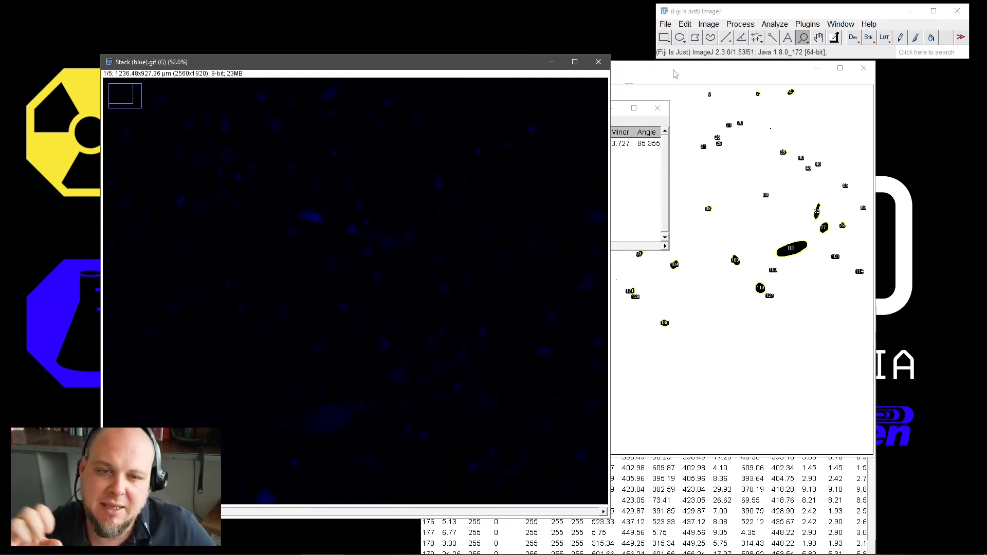
pyautogui.click(676, 132)
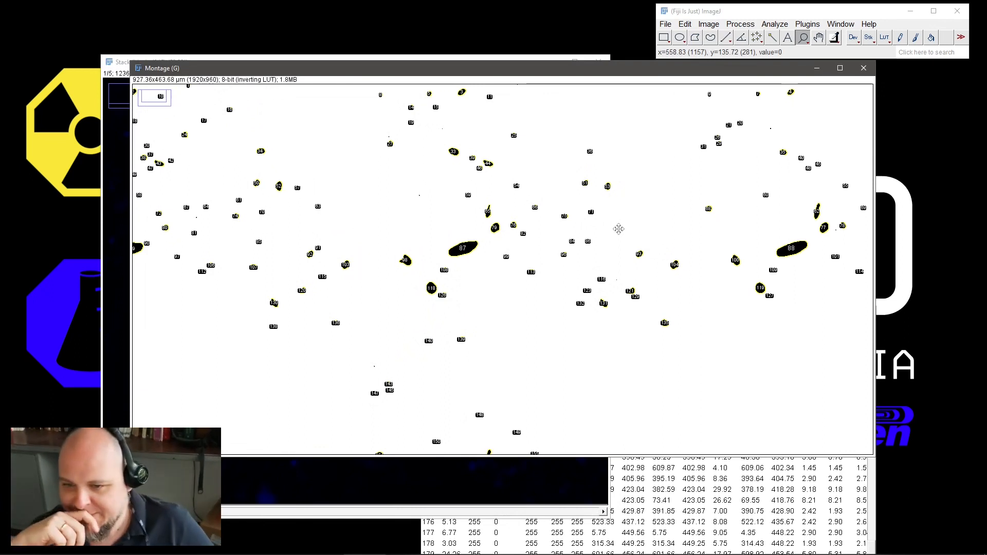
pyautogui.rightClick(632, 348)
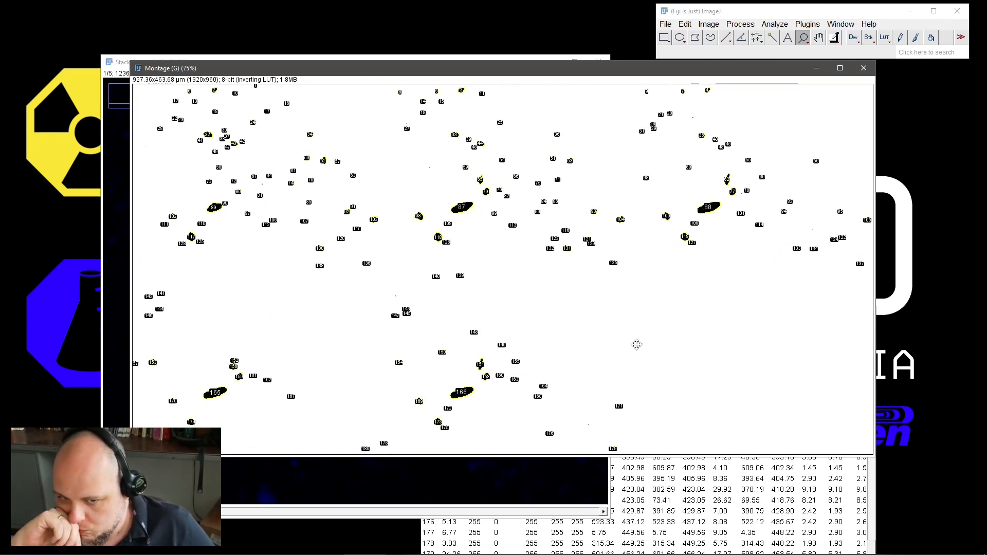
# Bring up the particle analysis Summary table and save it as Summary.csv
pyautogui.rightClick(631, 327)
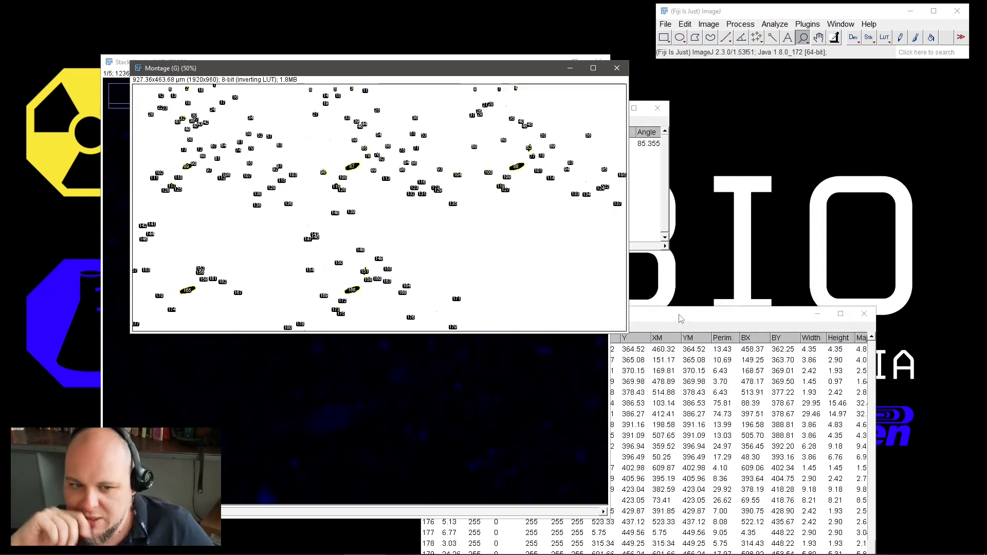
pyautogui.moveTo(668, 315); pyautogui.dragTo(698, 150)
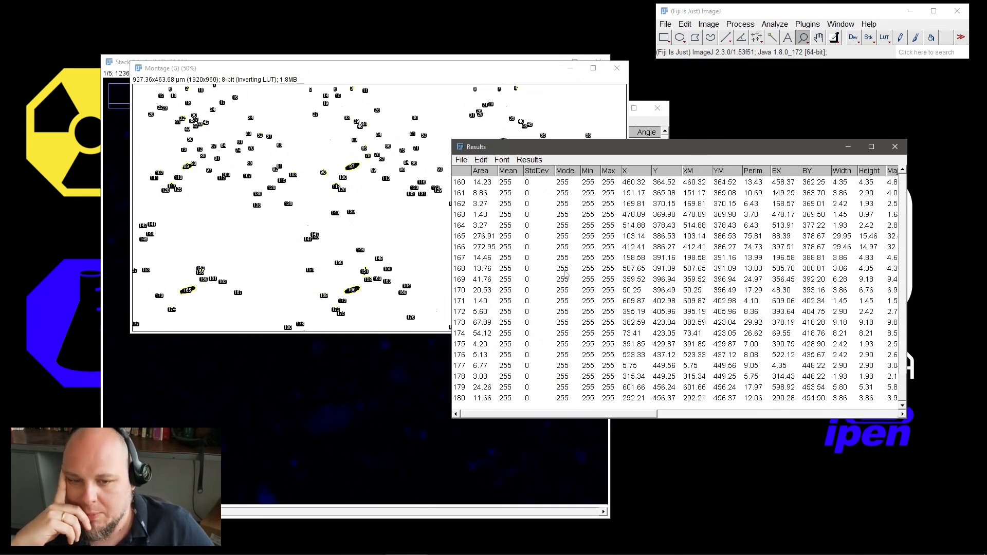
pyautogui.click(645, 124)
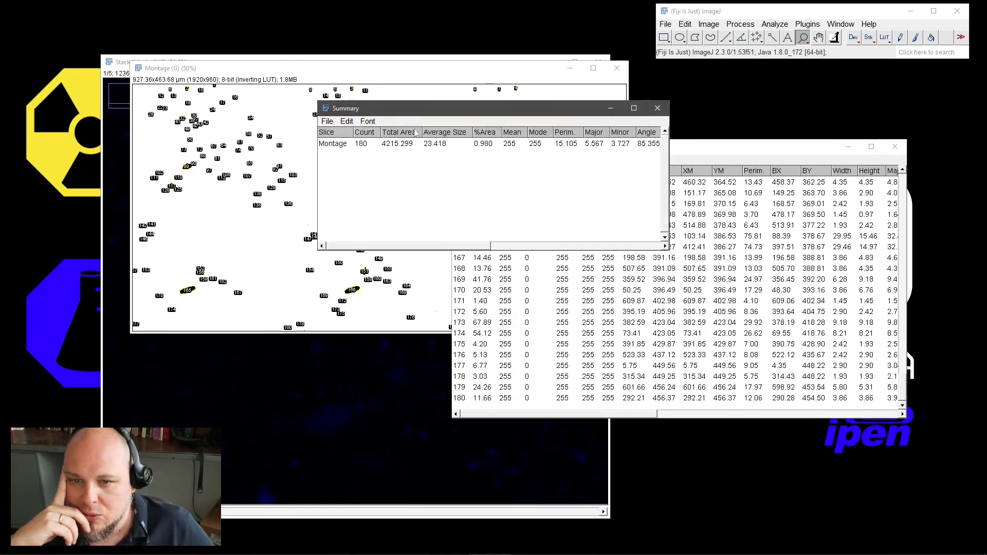
pyautogui.click(327, 121)
pyautogui.click(347, 139)
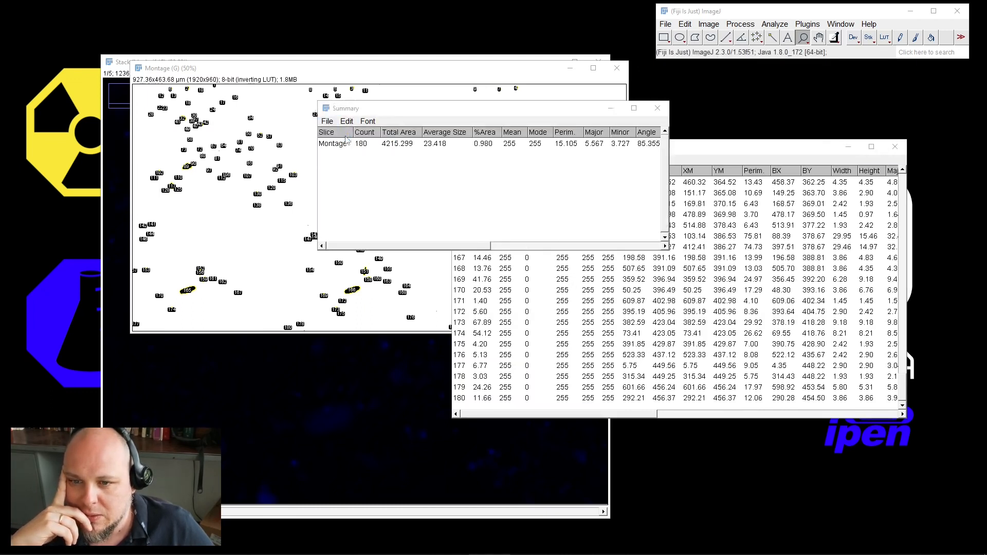
pyautogui.click(314, 218)
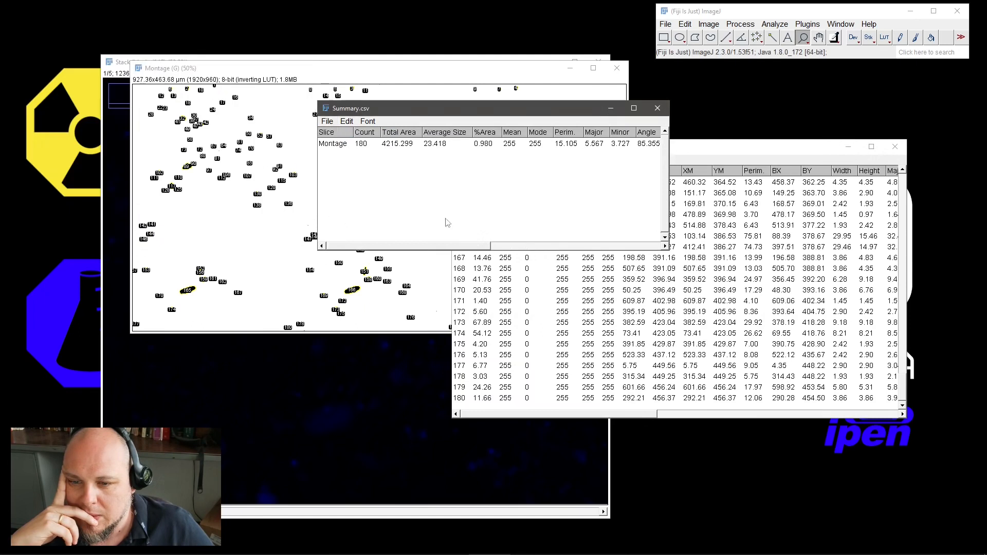
# Examine the particle measurements in the Results table, from the last rows back to the first
pyautogui.moveTo(696, 150); pyautogui.dragTo(716, 194)
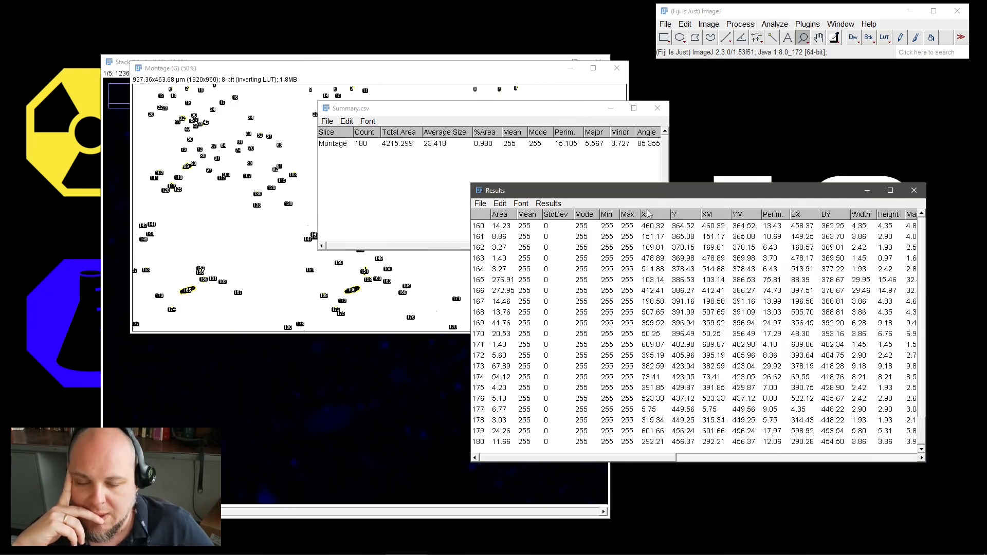
pyautogui.scroll(8, 668, 349)
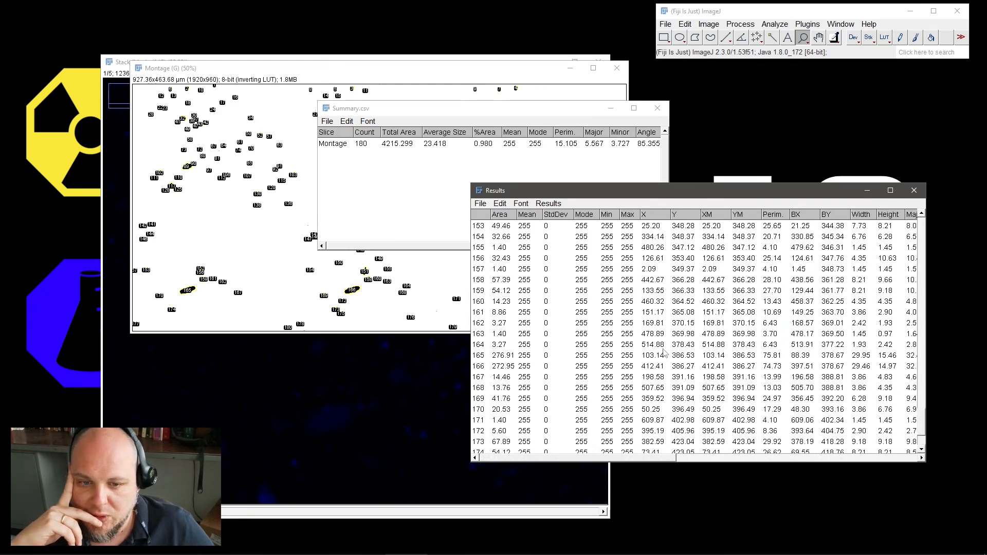
pyautogui.scroll(3, 675, 335)
pyautogui.moveTo(924, 398); pyautogui.dragTo(925, 230)
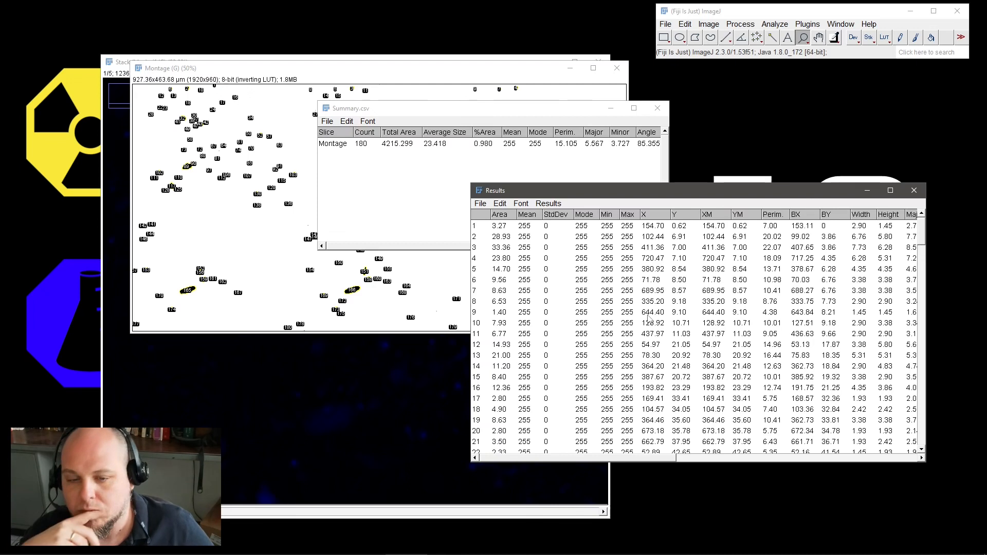
# Bring the Montage image to the front and minimise it, leaving the blue stack in view
pyautogui.moveTo(304, 68); pyautogui.dragTo(373, 150)
pyautogui.moveTo(350, 65); pyautogui.dragTo(407, 52)
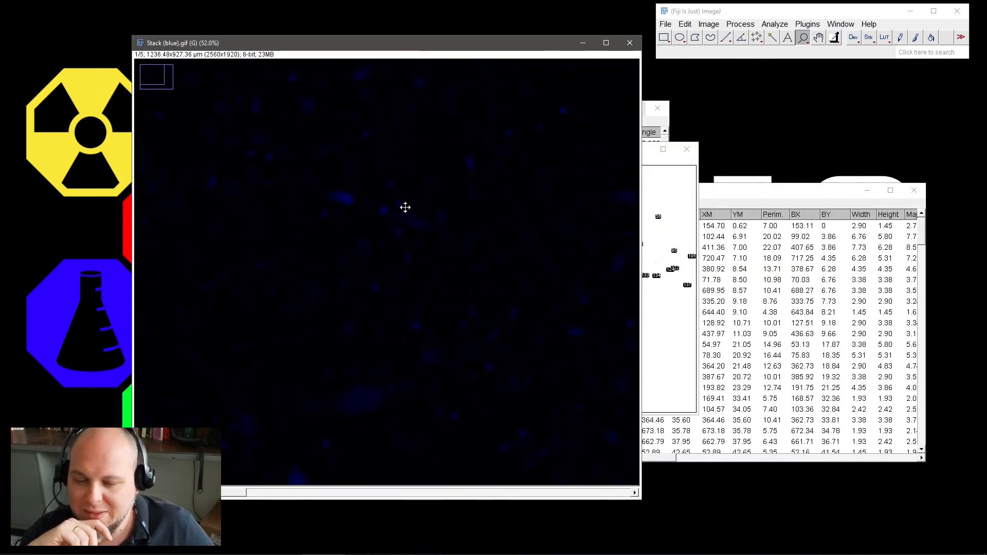
pyautogui.moveTo(234, 493)
pyautogui.mouseDown()
pyautogui.moveTo(422, 479)
pyautogui.moveTo(228, 480)
pyautogui.mouseUp()
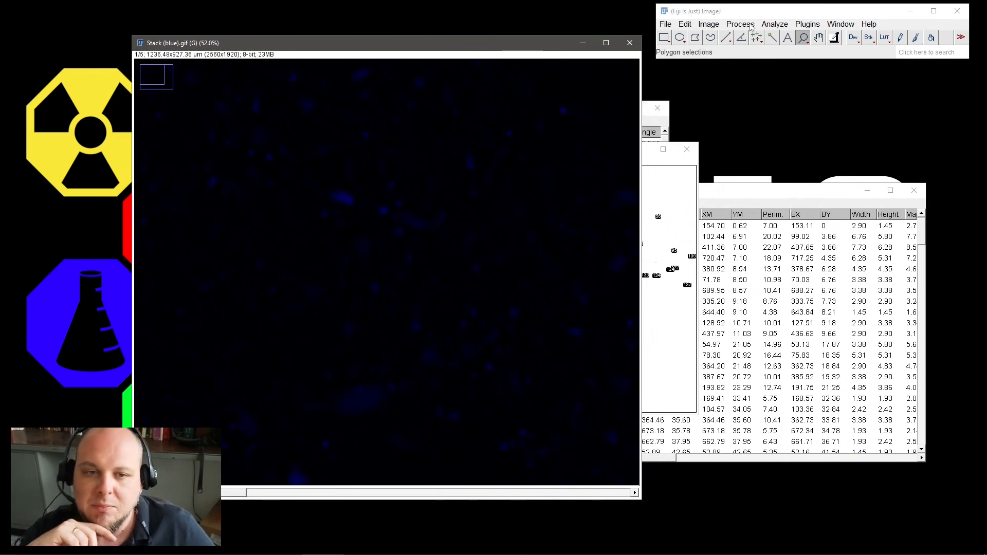
pyautogui.click(849, 26)
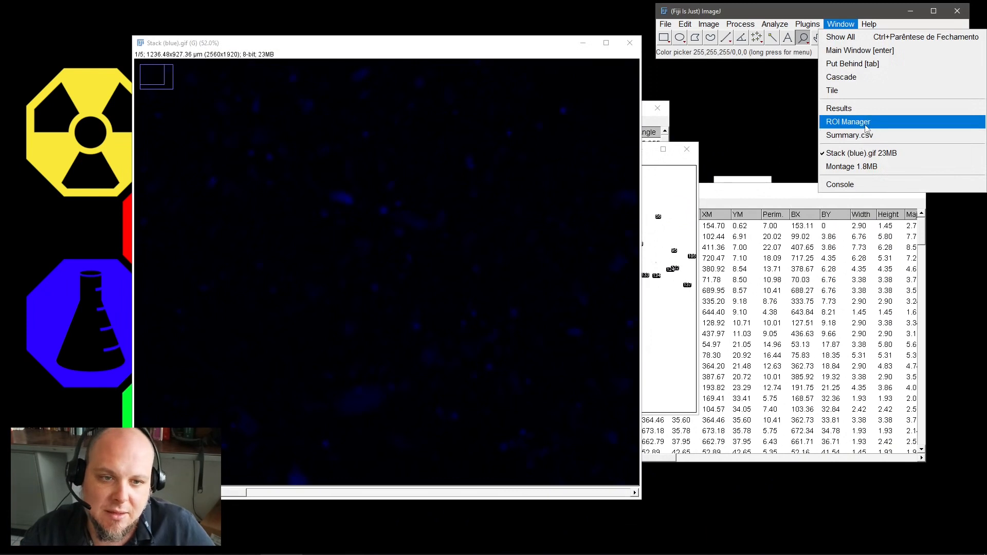
pyautogui.click(869, 171)
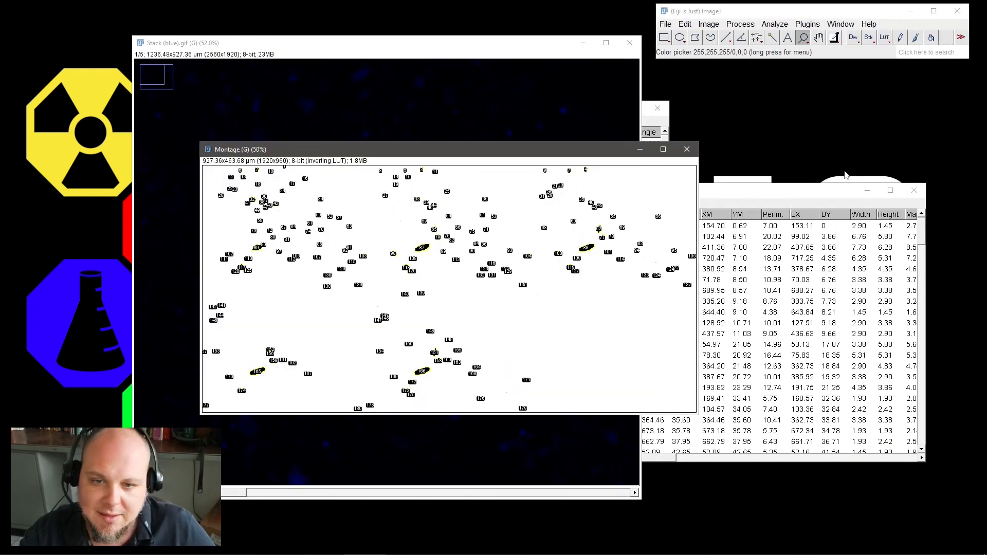
pyautogui.click(646, 151)
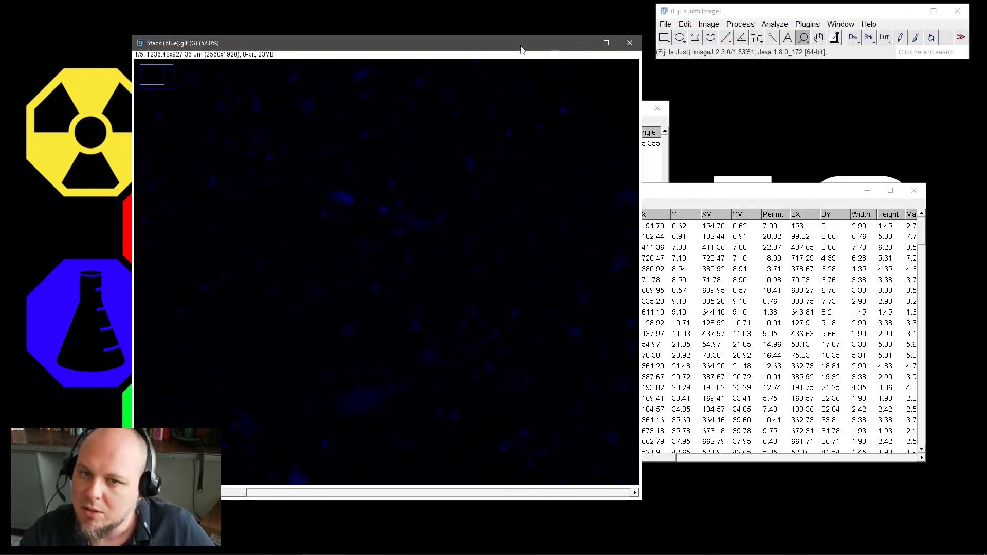
pyautogui.moveTo(520, 46); pyautogui.dragTo(621, 81)
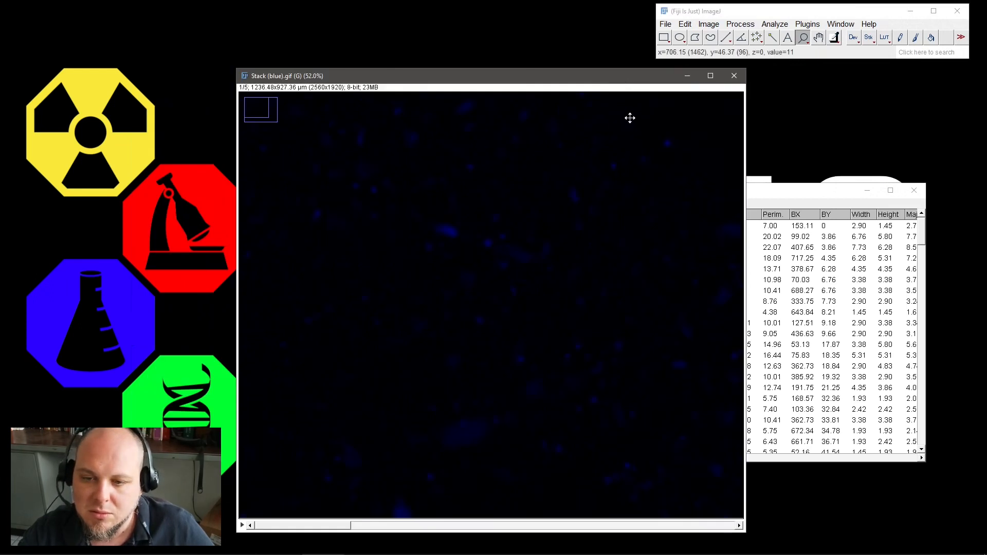
pyautogui.moveTo(636, 81); pyautogui.dragTo(668, 117)
pyautogui.moveTo(216, 554)
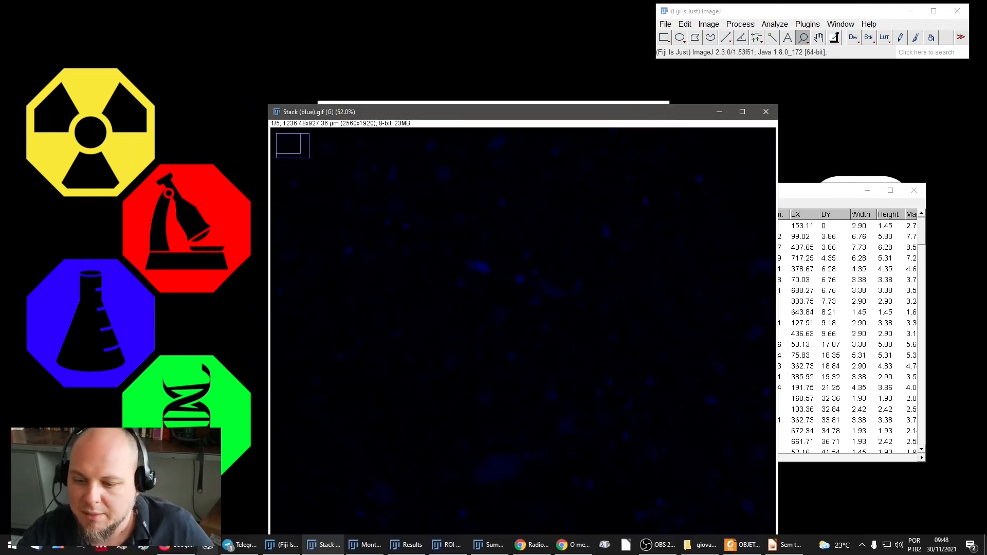
pyautogui.click(710, 552)
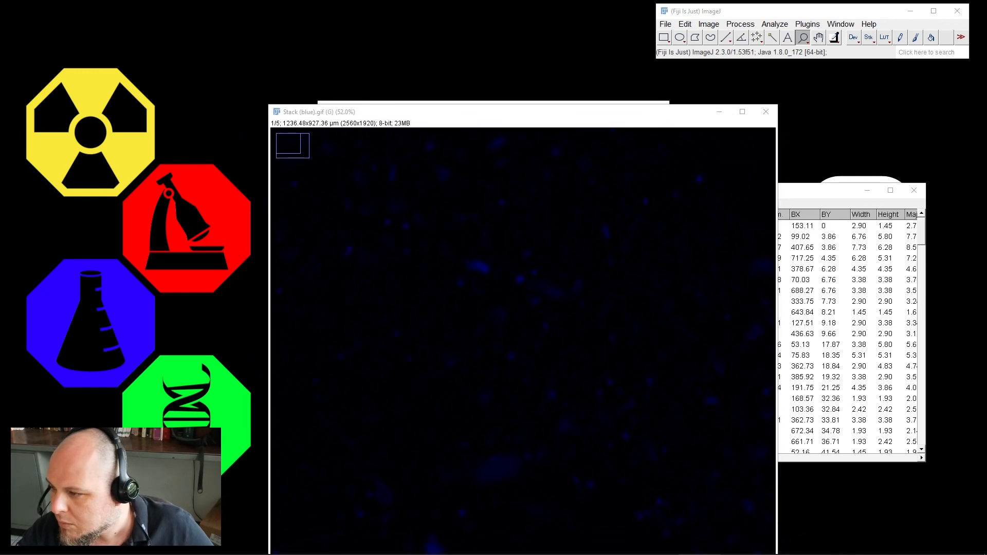
pyautogui.moveTo(407, 114); pyautogui.dragTo(324, 56)
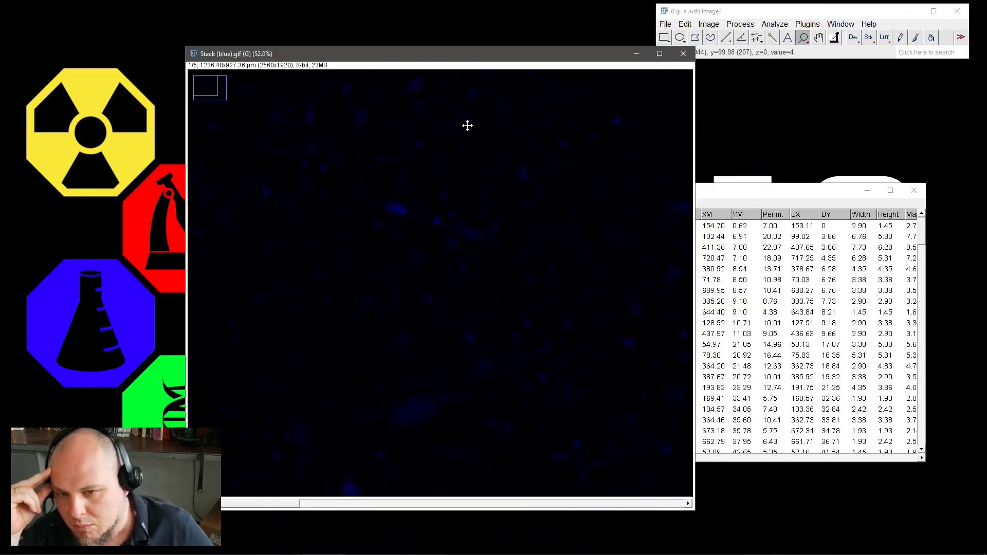
pyautogui.scroll(-4, 503, 223)
pyautogui.scroll(4, 506, 228)
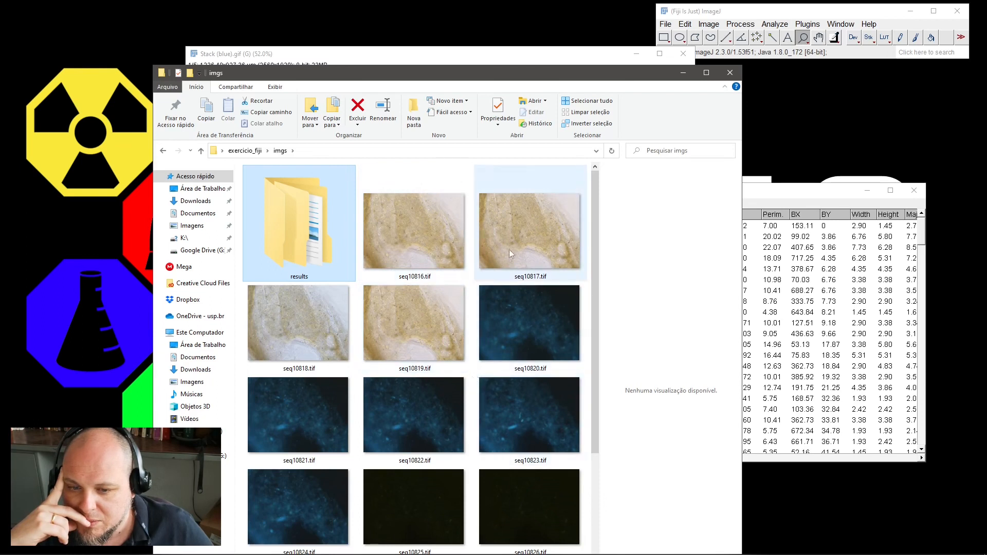
# Open seq10818.tif from the imgs folder in Fiji and clear the file browser out of the way
pyautogui.click(319, 339)
pyautogui.moveTo(319, 340); pyautogui.dragTo(801, 53)
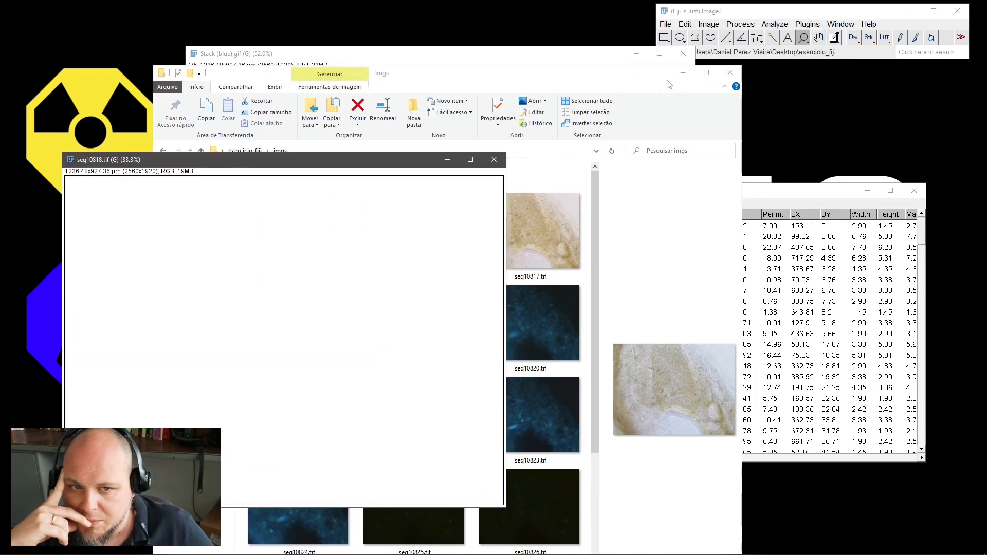
pyautogui.click(683, 73)
pyautogui.moveTo(374, 164); pyautogui.dragTo(744, 52)
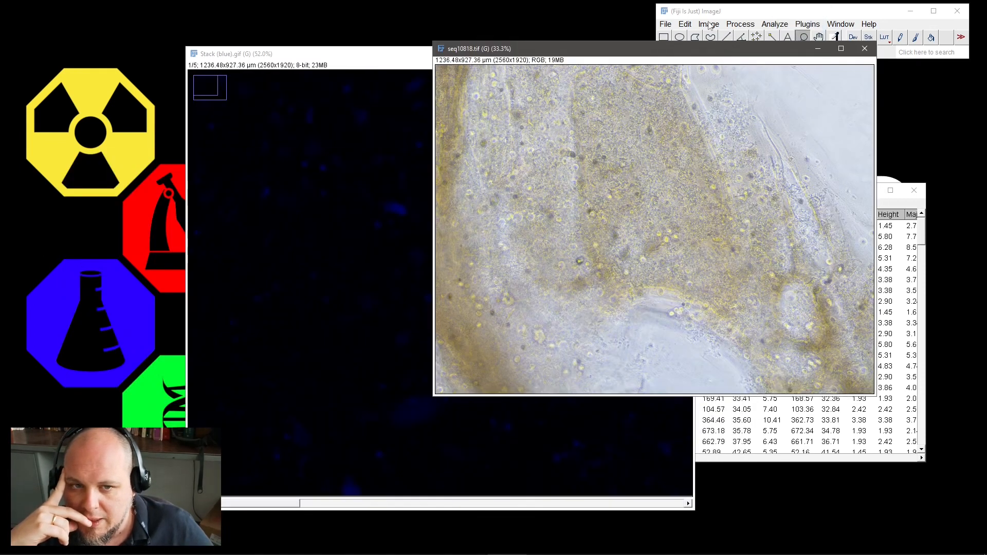
# Split seq10818.tif into its colour channels and close the blue and red channel images, keeping the green one
pyautogui.click(708, 24)
pyautogui.moveTo(739, 100)
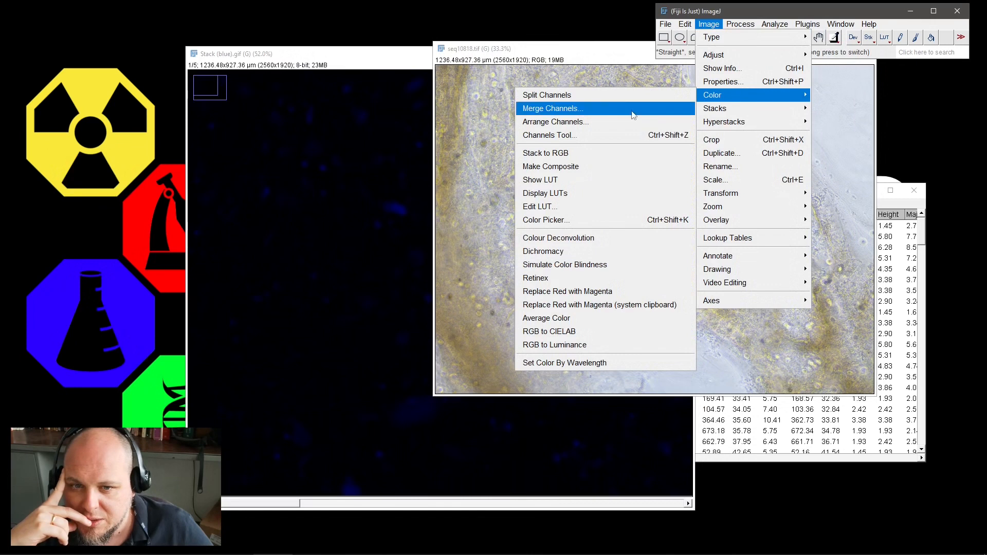
pyautogui.click(560, 95)
pyautogui.moveTo(529, 108); pyautogui.dragTo(764, 96)
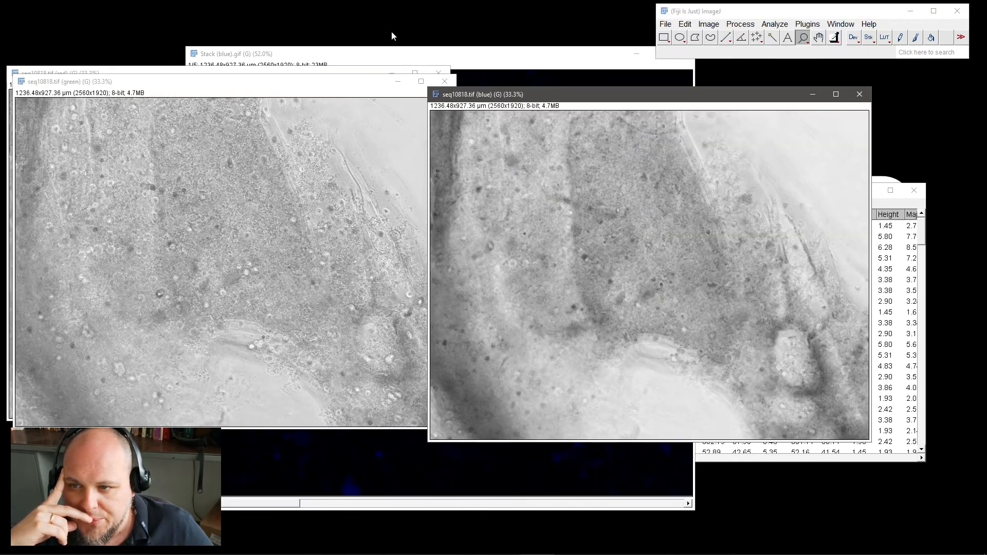
pyautogui.moveTo(279, 84); pyautogui.dragTo(445, 172)
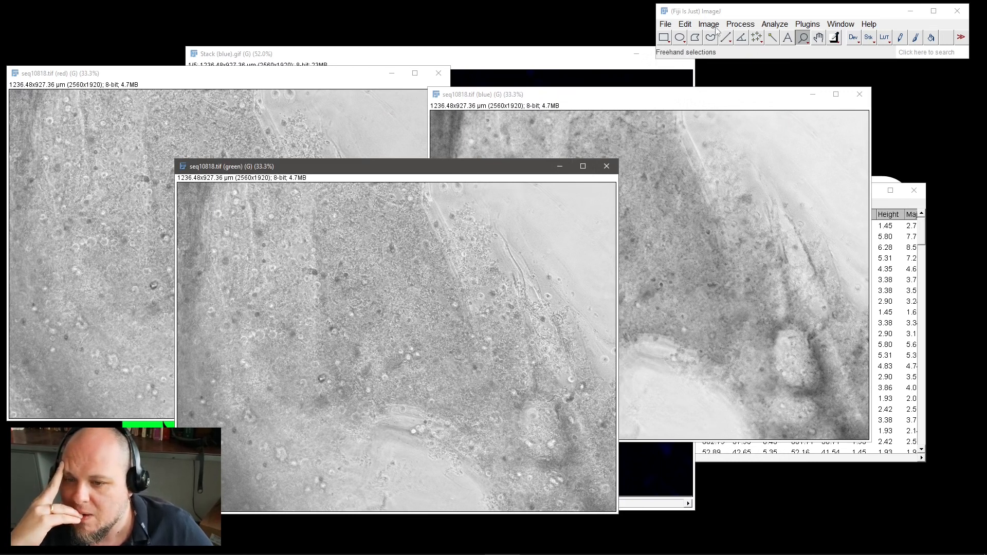
pyautogui.click(859, 94)
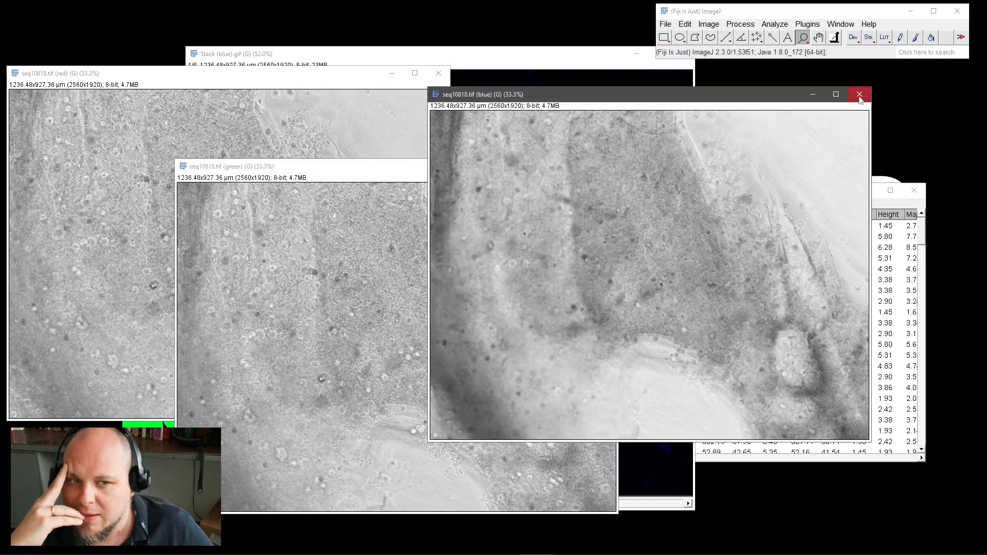
pyautogui.click(444, 78)
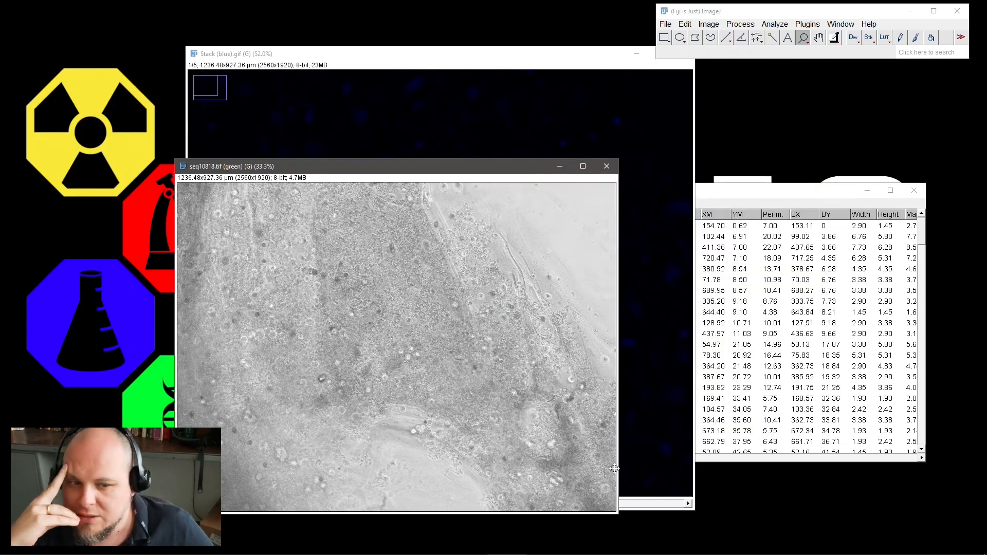
# Open RGB.tif from the subfolder of the results folder in Fiji, dismissing the global calibration prompt without accepting it
pyautogui.click(706, 546)
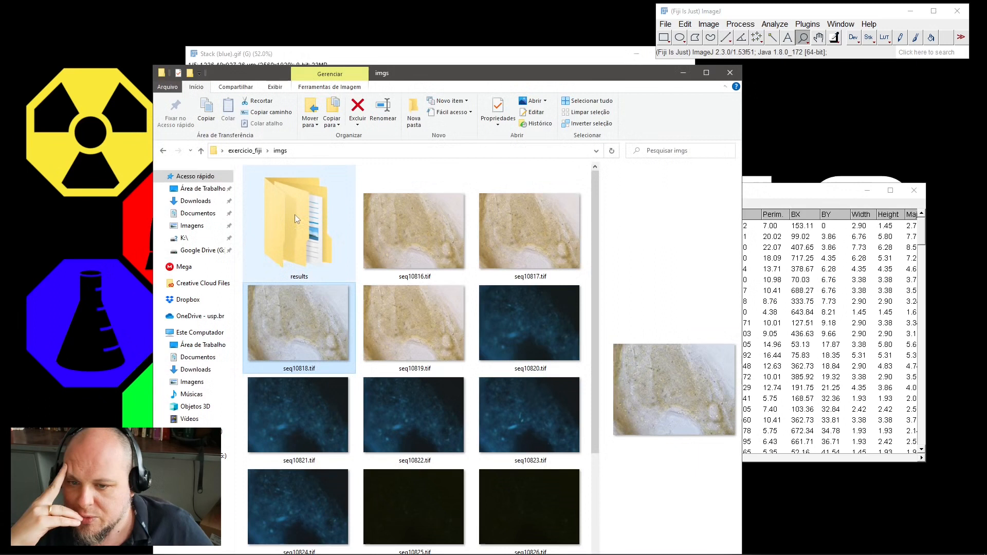
pyautogui.doubleClick(295, 216)
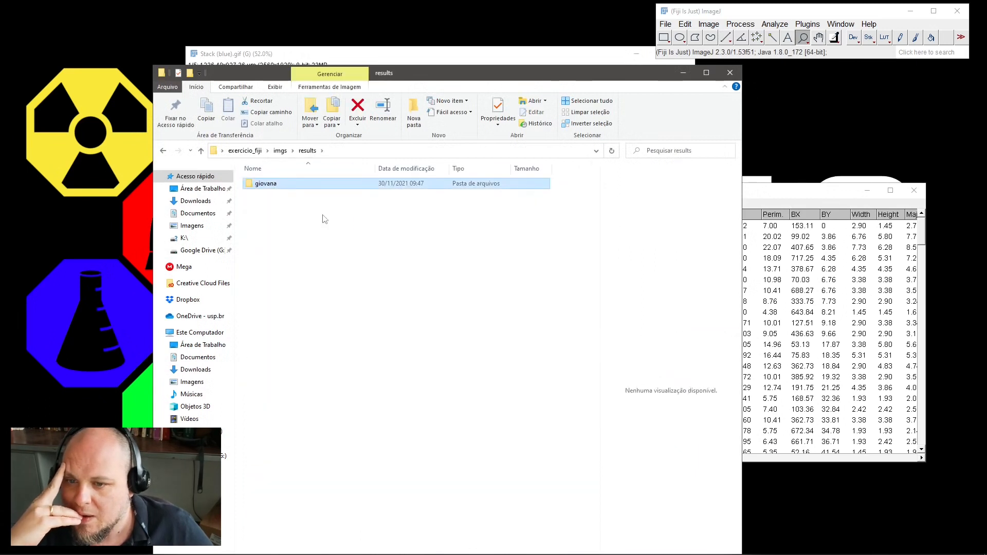
pyautogui.press('Return')
pyautogui.click(326, 199)
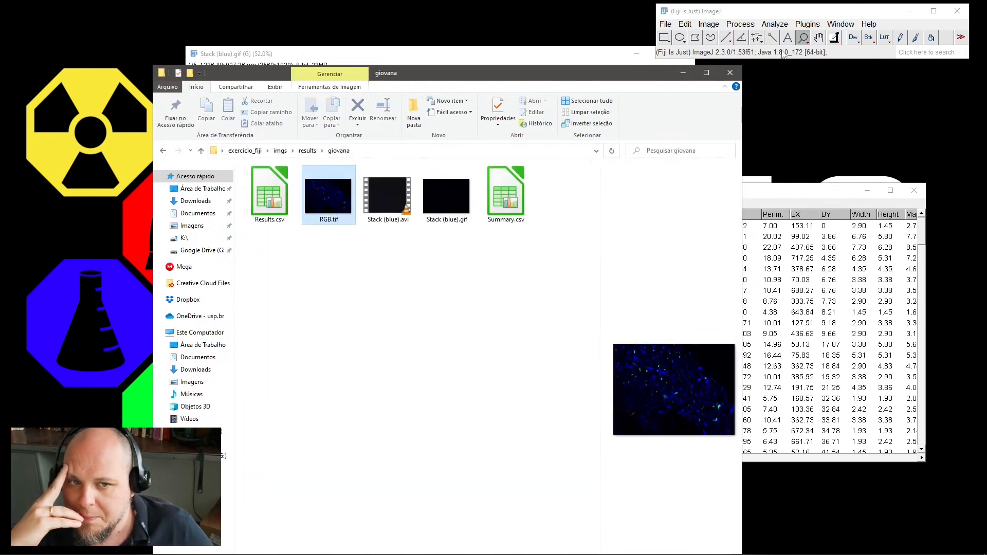
pyautogui.moveTo(326, 200); pyautogui.dragTo(783, 55)
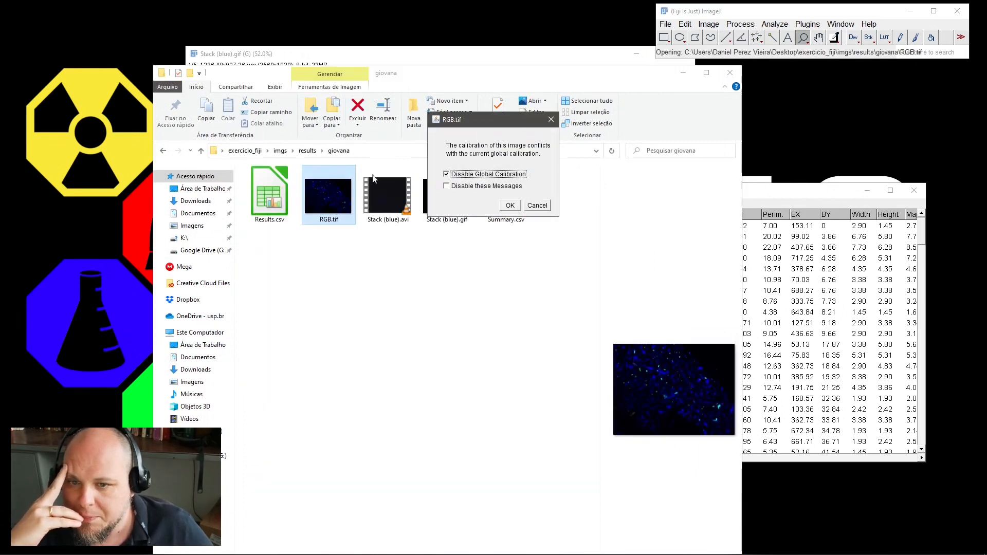
pyautogui.click(543, 209)
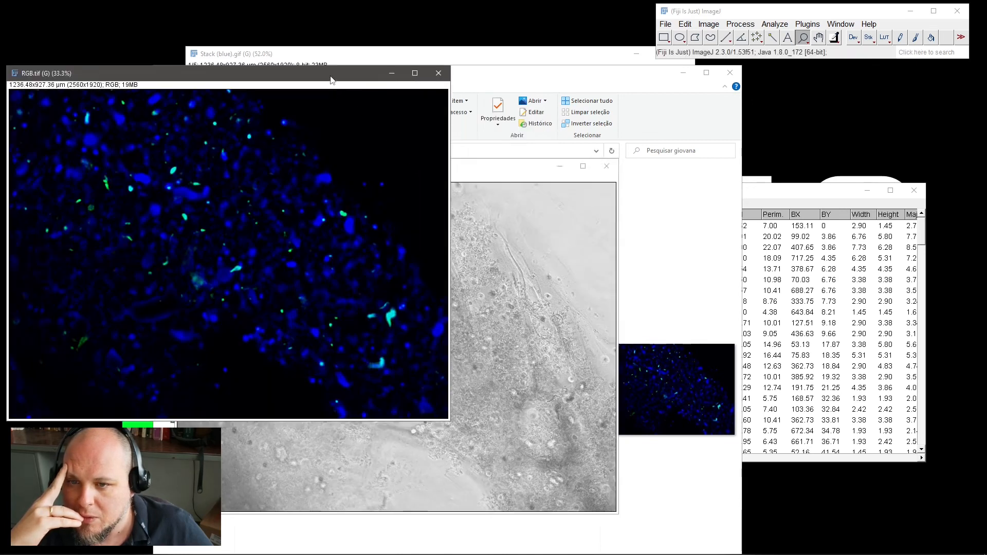
# Arrange the seq10818.tif green channel image and RGB.tif side by side
pyautogui.moveTo(331, 79); pyautogui.dragTo(702, 99)
pyautogui.moveTo(342, 168); pyautogui.dragTo(217, 125)
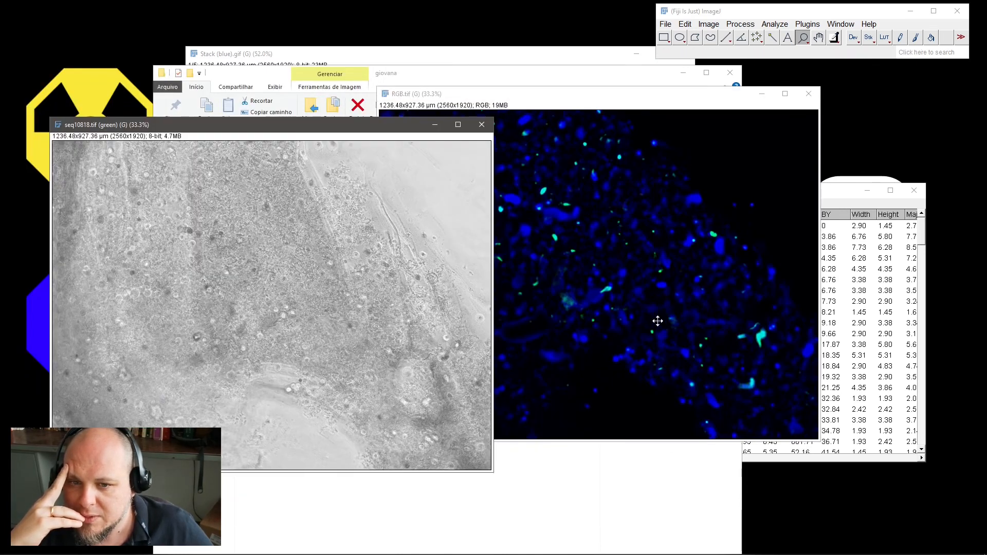
pyautogui.moveTo(653, 94); pyautogui.dragTo(735, 118)
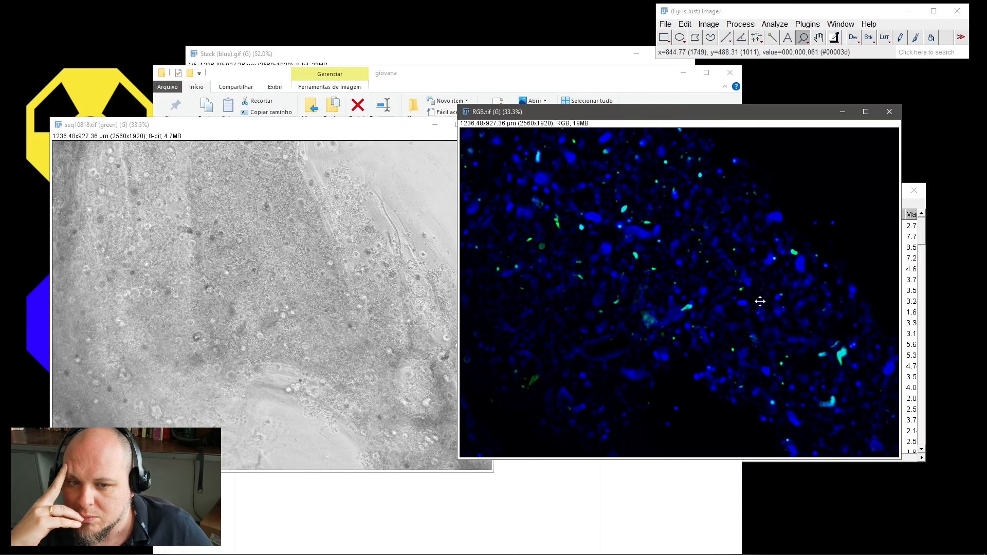
# Add the green channel of seq10818.tif to RGB.tif with the Image Calculator, creating a new window, and place the result between the two sources
pyautogui.click(741, 25)
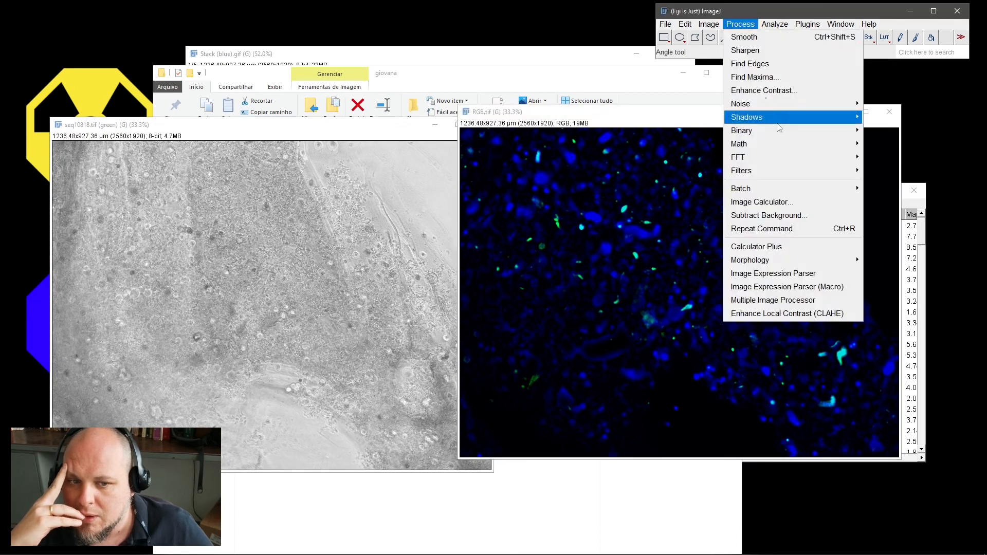
pyautogui.click(792, 201)
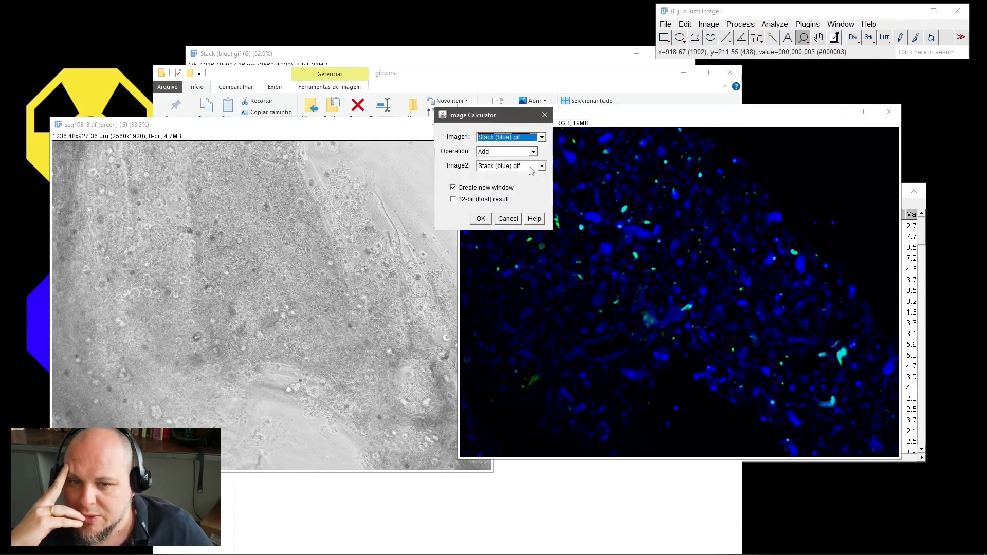
pyautogui.click(530, 137)
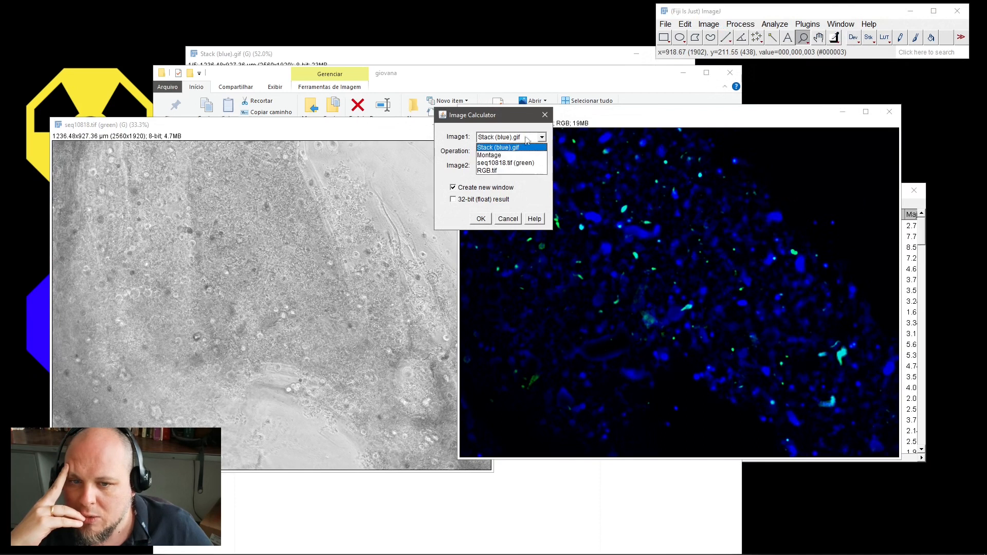
pyautogui.click(516, 171)
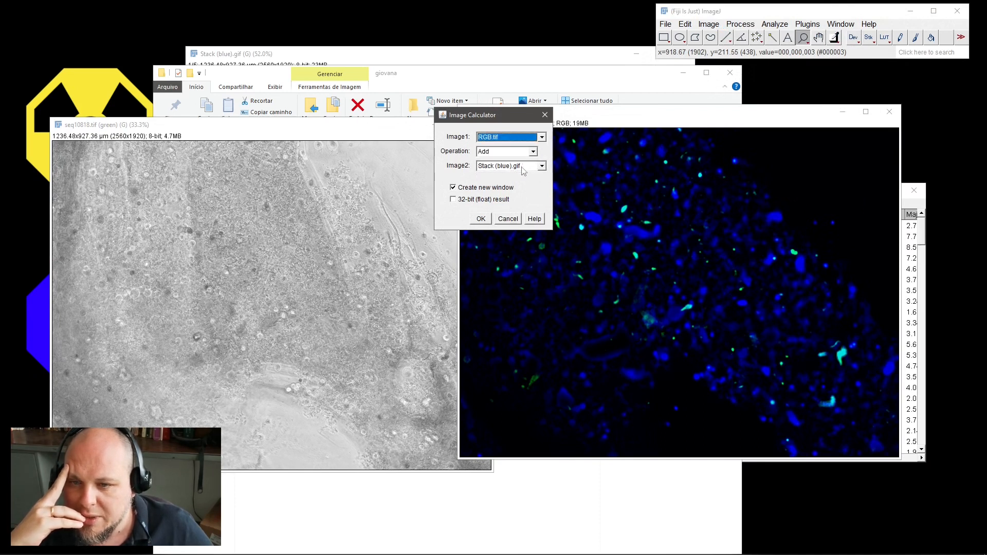
pyautogui.click(523, 170)
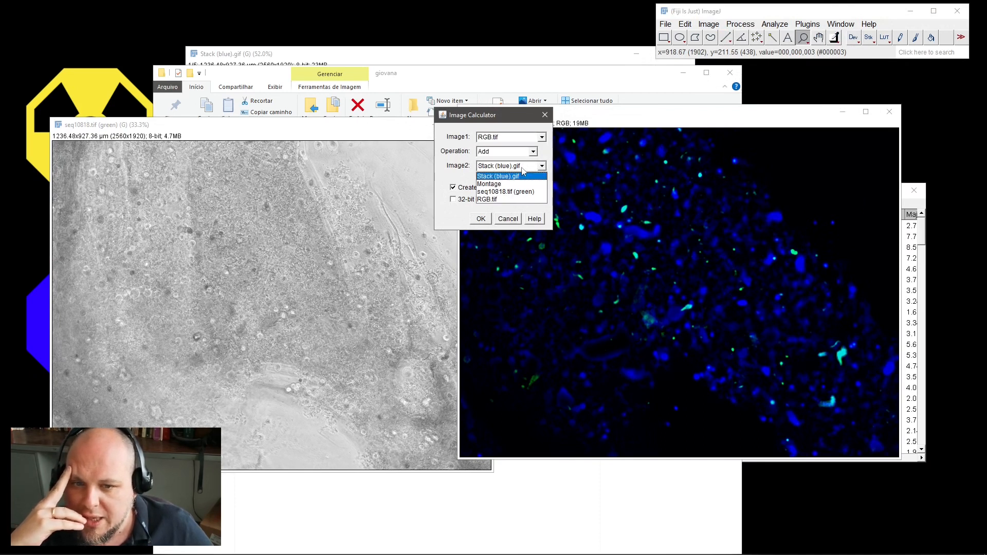
pyautogui.click(517, 195)
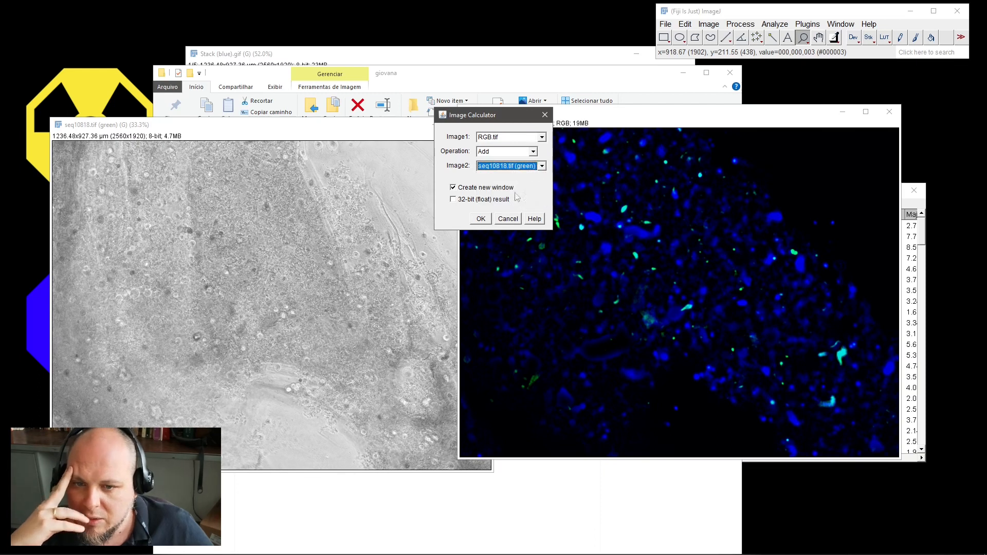
pyautogui.click(481, 219)
pyautogui.moveTo(766, 114); pyautogui.dragTo(656, 110)
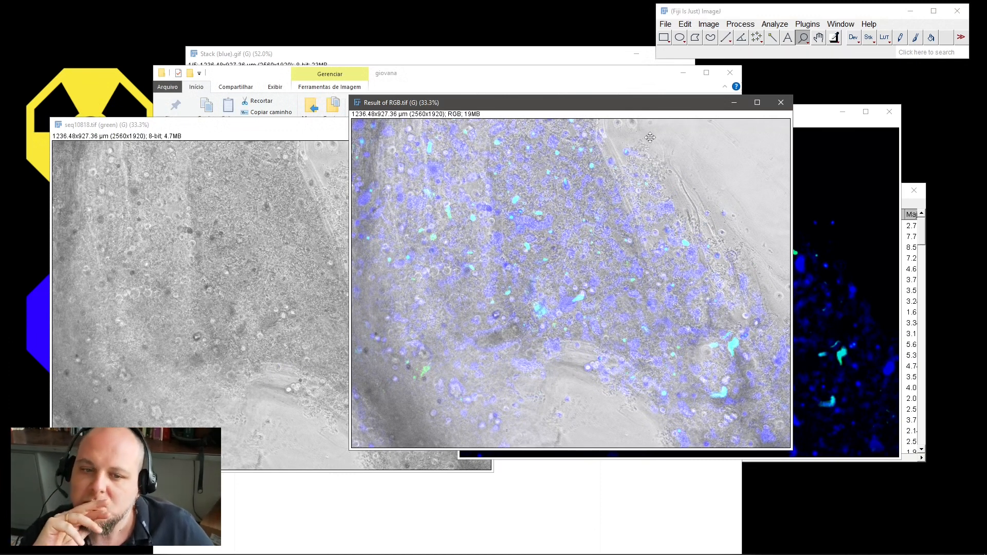
# Save the combined image as a TIFF named Result of RGB.tif in the results subfolder
pyautogui.click(665, 24)
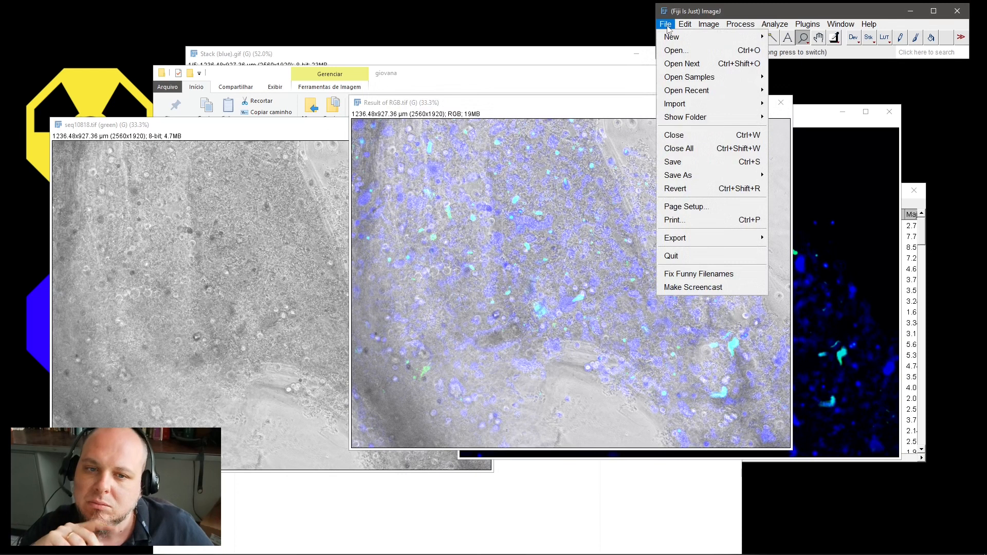
pyautogui.moveTo(703, 175)
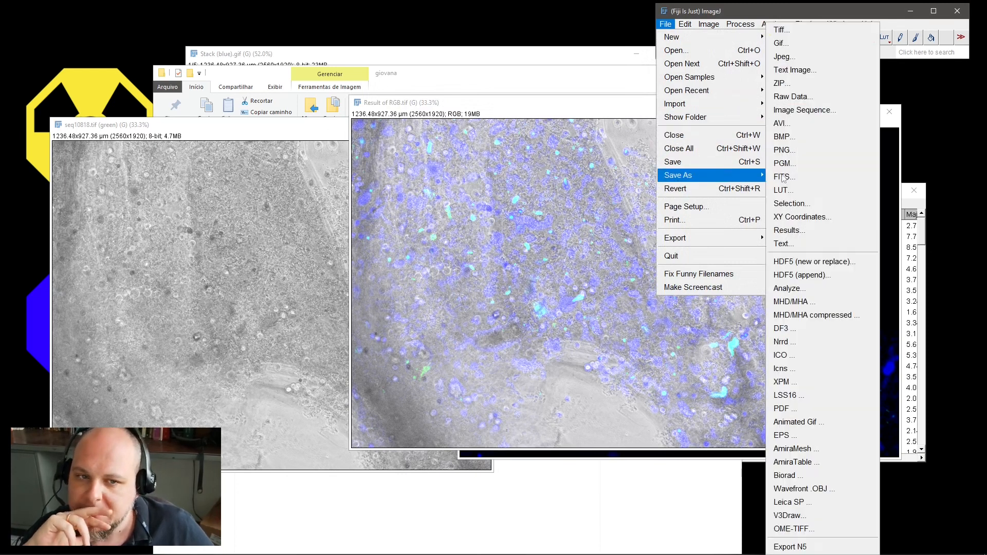
pyautogui.click(782, 30)
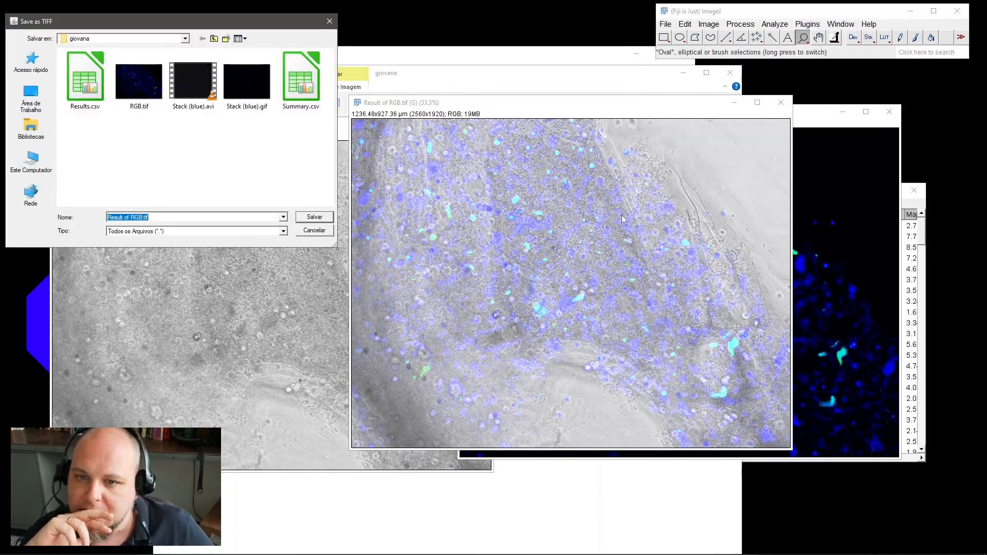
pyautogui.click(314, 217)
# Examine the fluorescent cells in the lower-right part of the combined image at up to 150% magnification
pyautogui.click(657, 319)
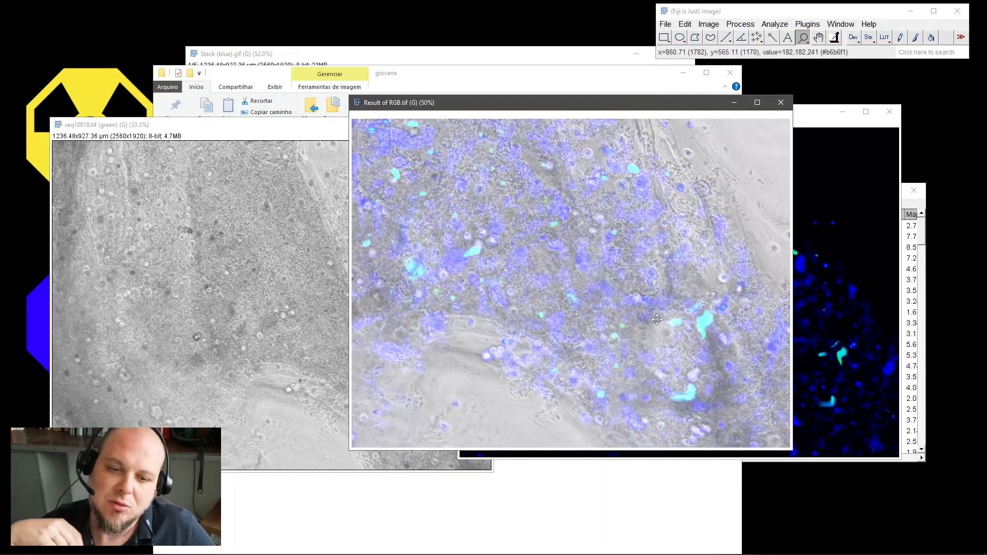
pyautogui.click(657, 319)
pyautogui.click(630, 337)
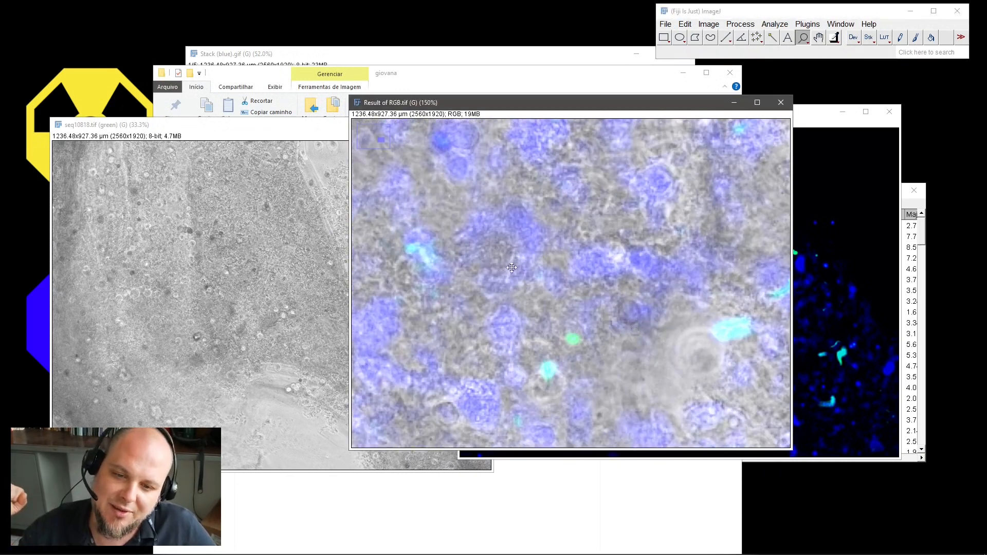
pyautogui.rightClick(679, 302)
pyautogui.rightClick(679, 301)
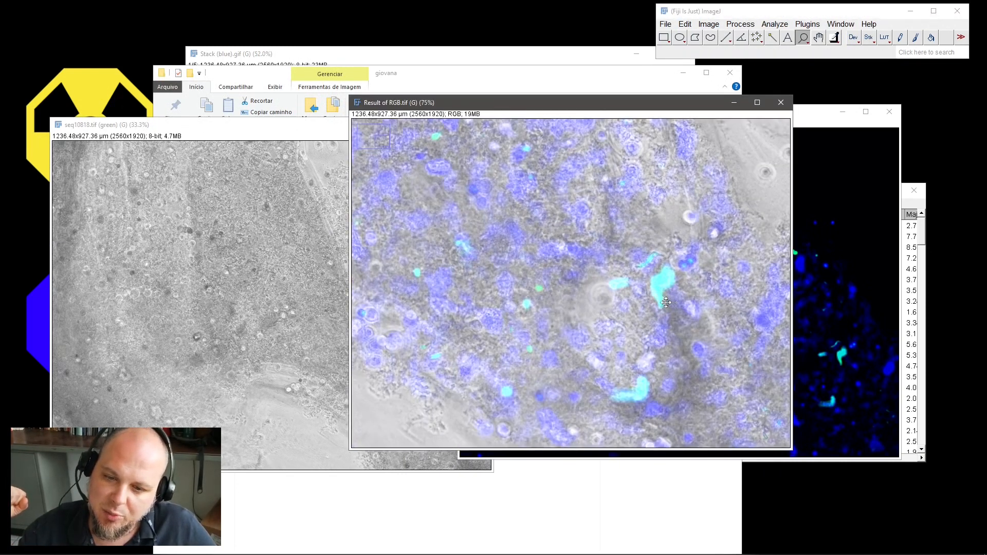
pyautogui.rightClick(679, 302)
# Compare the combined image with its source images, and examine the cell cluster at the edge of the pale lower area at 200%
pyautogui.moveTo(571, 97); pyautogui.dragTo(448, 279)
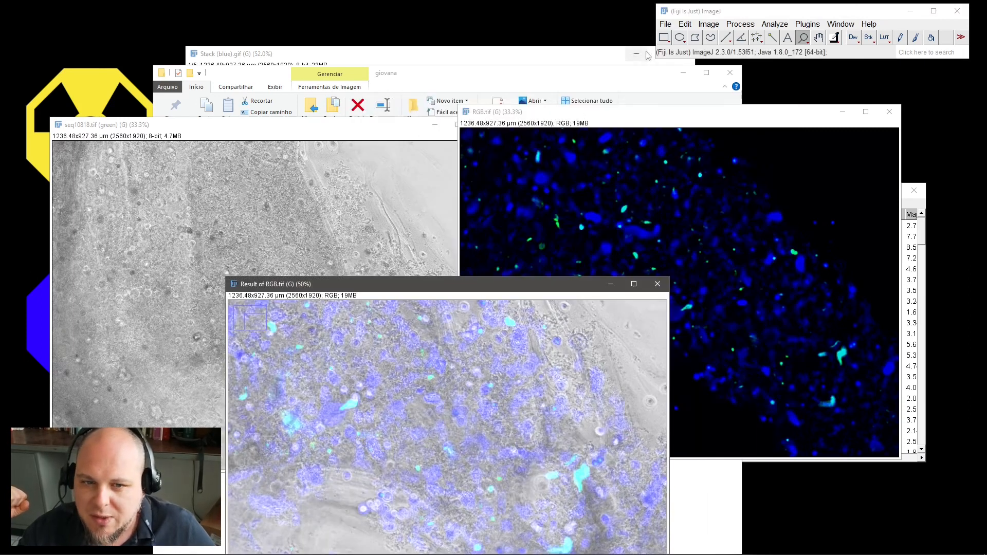
pyautogui.click(359, 126)
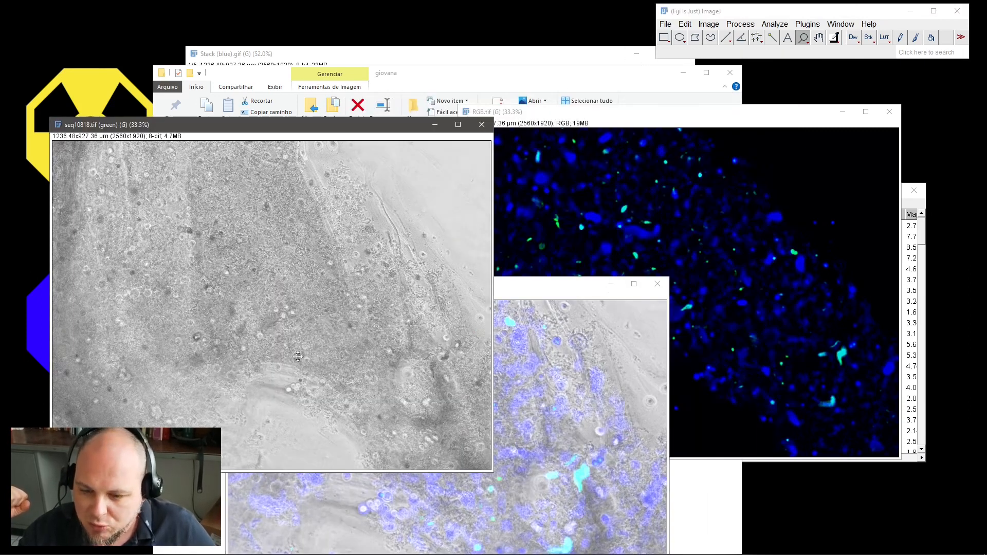
pyautogui.click(607, 325)
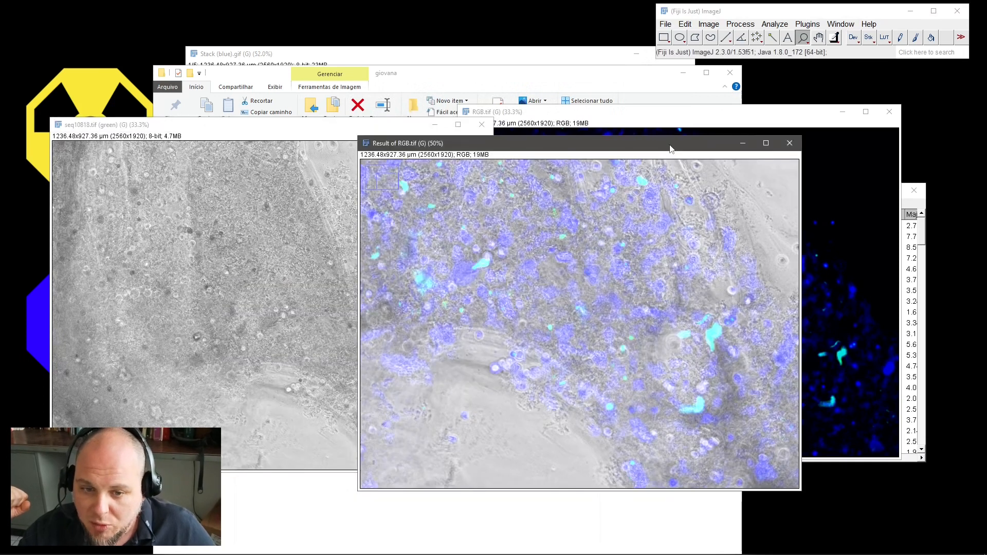
pyautogui.click(607, 326)
pyautogui.click(606, 325)
pyautogui.click(606, 326)
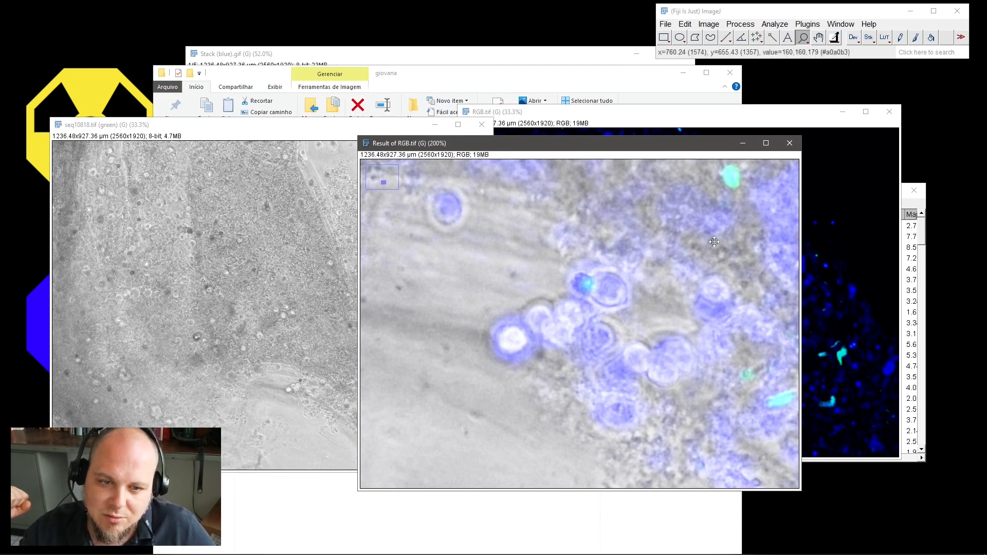
pyautogui.rightClick(636, 347)
pyautogui.rightClick(633, 339)
pyautogui.rightClick(624, 329)
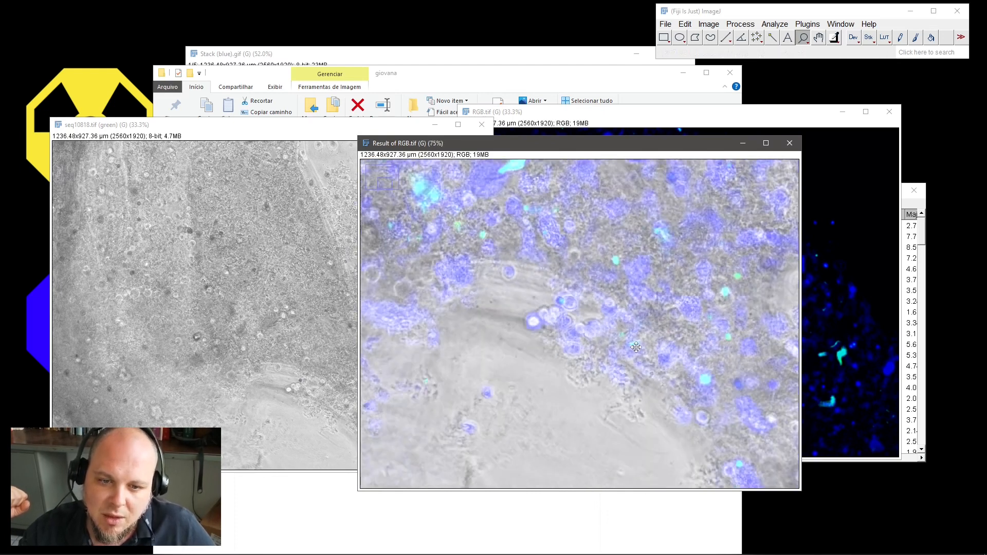
pyautogui.rightClick(612, 311)
# Examine the labelled cells around the centre of the combined image at 200%, and return to the full view
pyautogui.click(605, 303)
pyautogui.click(603, 298)
pyautogui.click(584, 270)
pyautogui.click(548, 274)
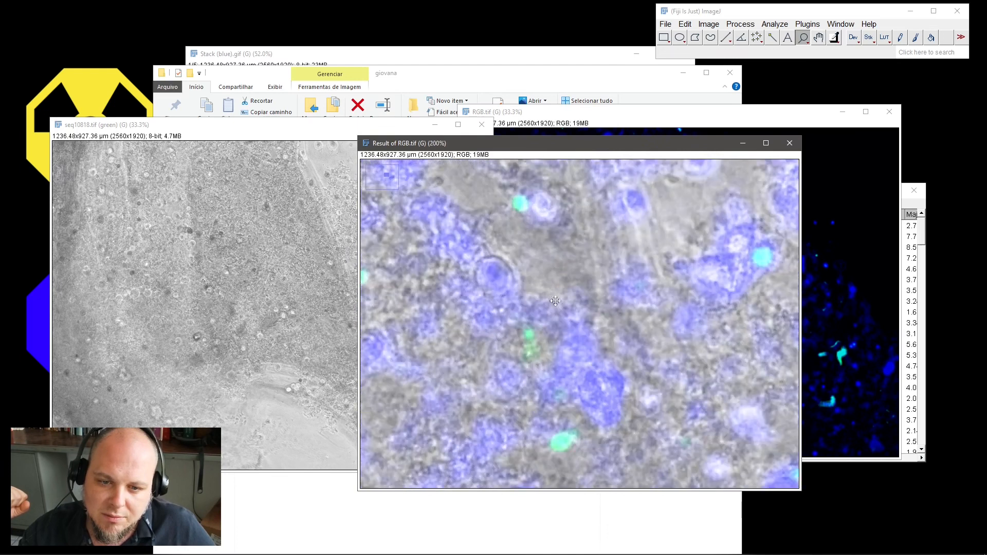
pyautogui.rightClick(553, 300)
pyautogui.rightClick(552, 301)
pyautogui.rightClick(552, 300)
pyautogui.rightClick(553, 300)
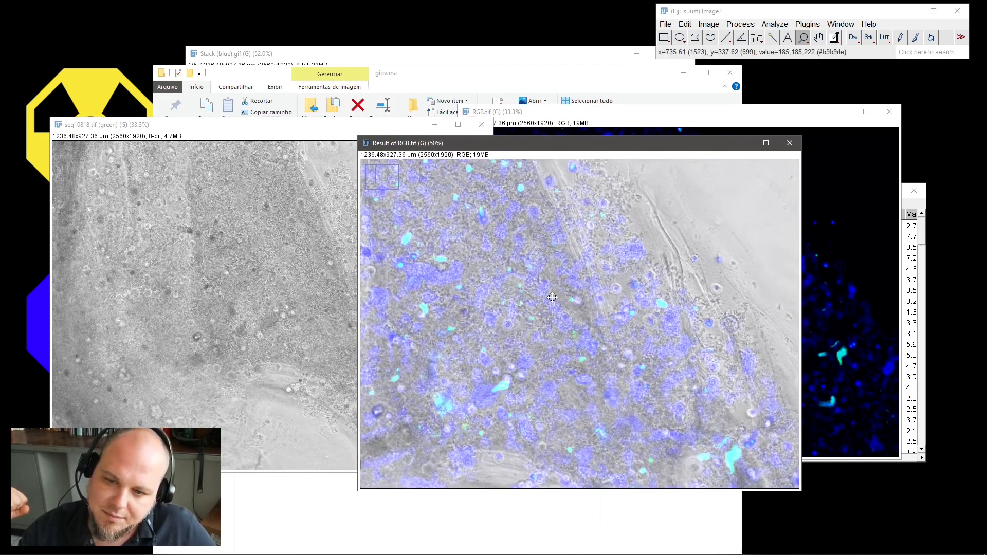
pyautogui.rightClick(552, 297)
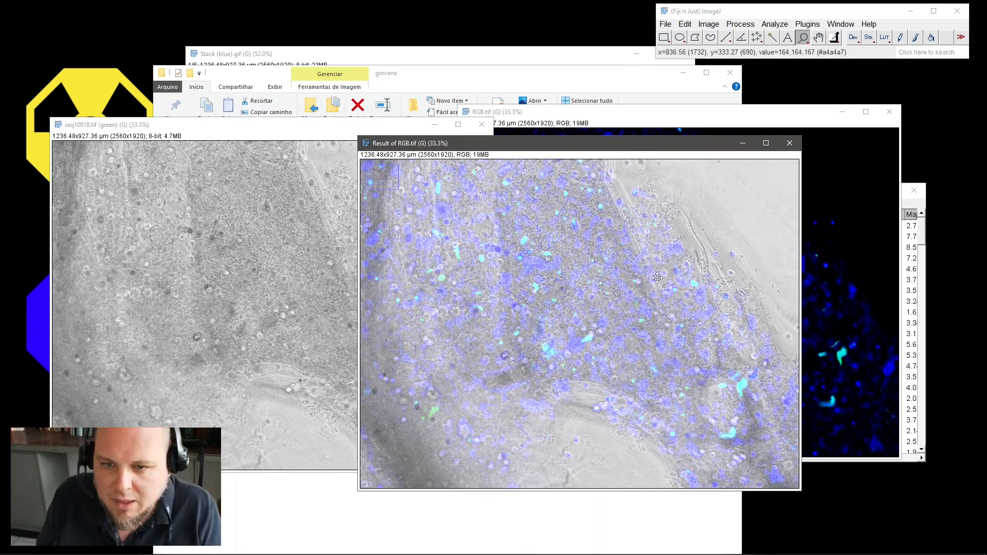
# Examine the labelled cells in the upper-left part of the combined image, and return to the full view
pyautogui.click(467, 232)
pyautogui.click(467, 233)
pyautogui.click(619, 324)
pyautogui.click(619, 324)
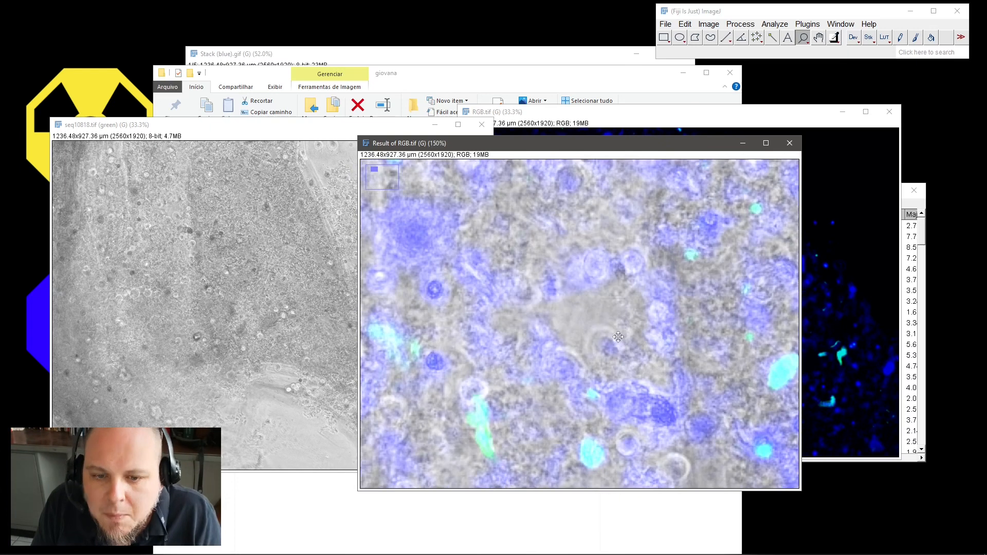
pyautogui.click(698, 446)
pyautogui.rightClick(590, 342)
pyautogui.rightClick(591, 342)
pyautogui.rightClick(591, 342)
pyautogui.rightClick(591, 342)
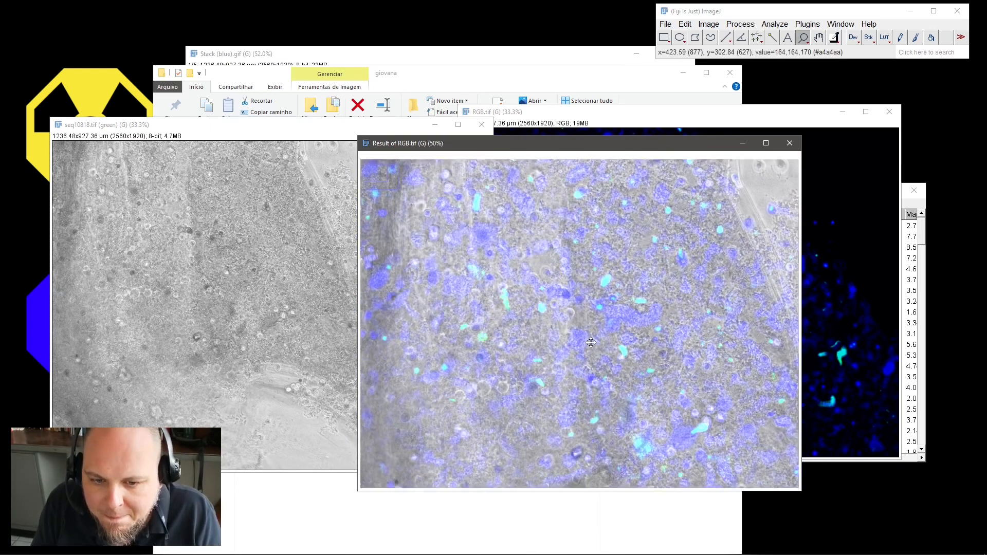
pyautogui.rightClick(591, 342)
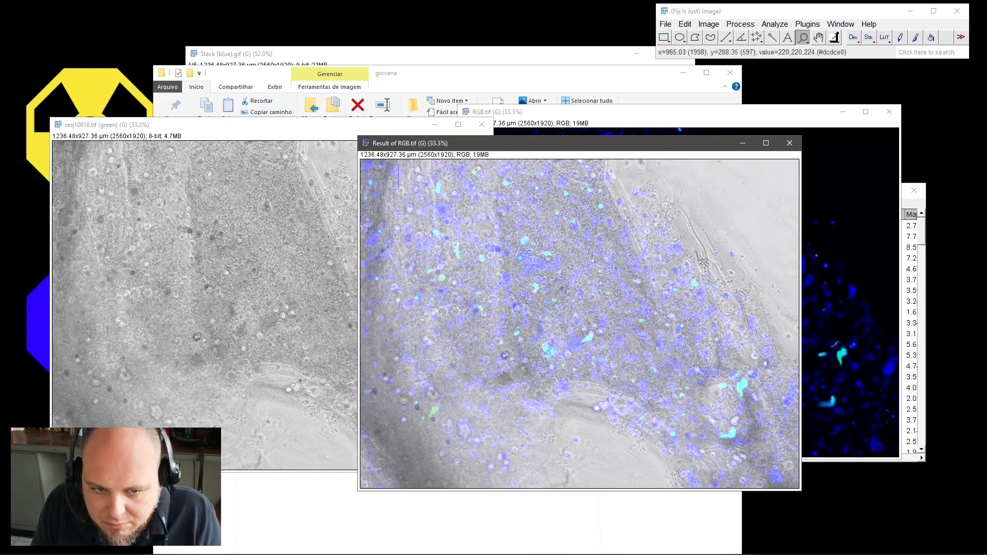
# Examine the cells along the upper-right tissue border of the combined image at 150%, and return to the full view
pyautogui.click(688, 258)
pyautogui.click(646, 324)
pyautogui.click(517, 323)
pyautogui.click(549, 318)
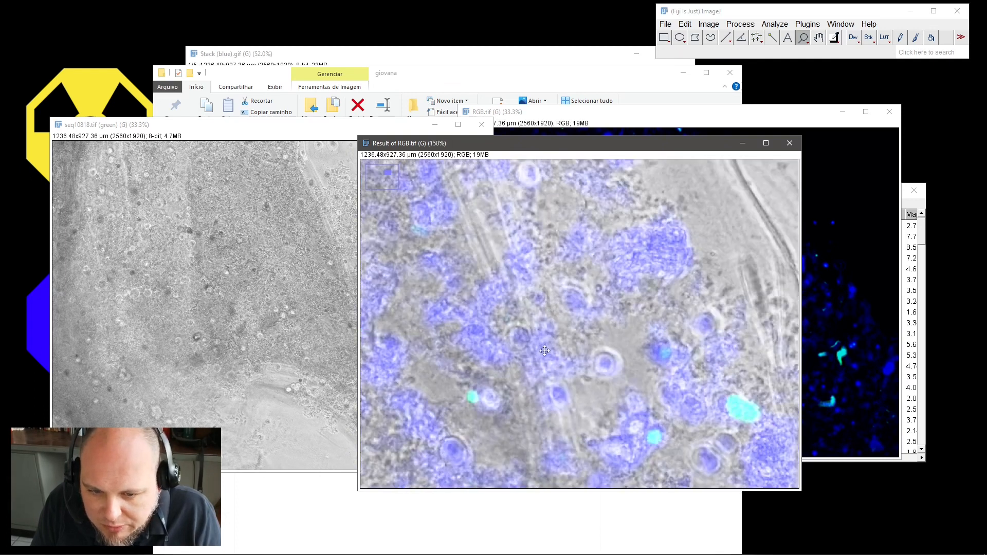
pyautogui.rightClick(563, 342)
pyautogui.rightClick(568, 341)
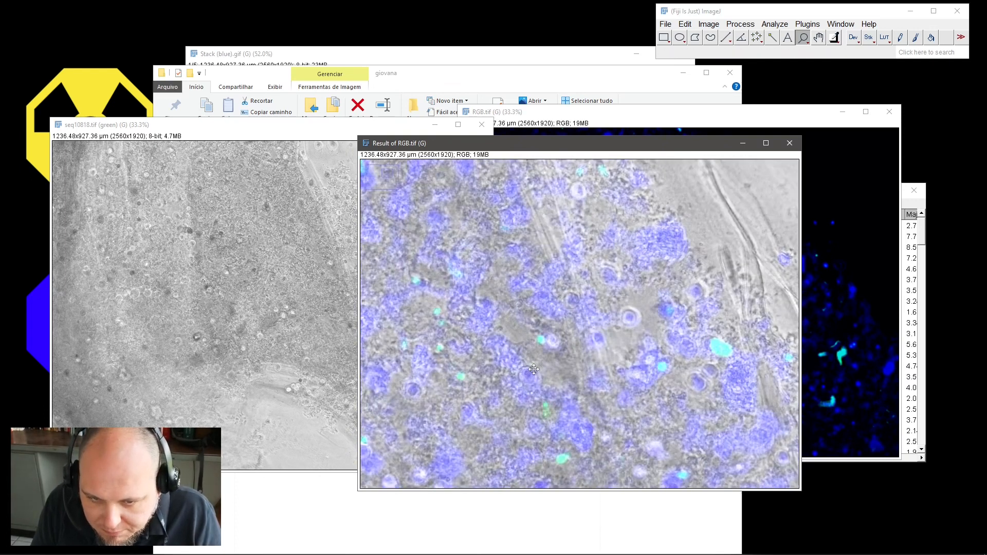
pyautogui.rightClick(580, 337)
pyautogui.rightClick(579, 337)
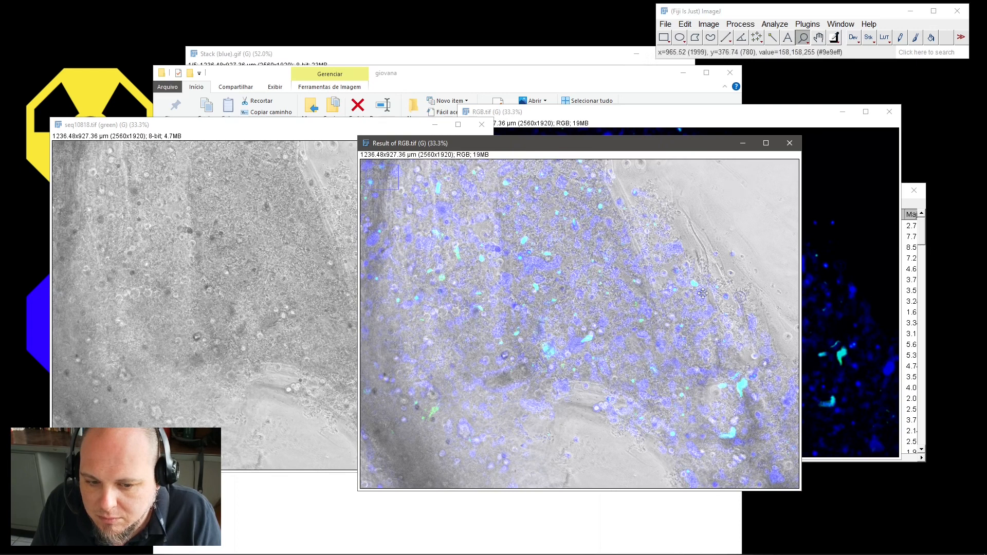
# Examine the green elongated structure in the lower-left part of the combined image at 300% or closer
pyautogui.click(566, 368)
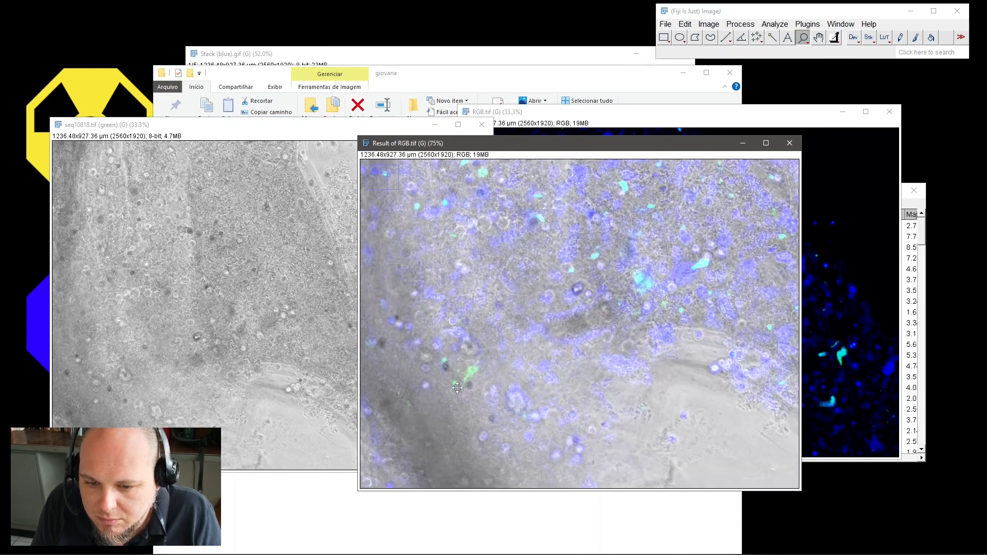
pyautogui.click(571, 349)
pyautogui.click(576, 334)
pyautogui.click(580, 319)
pyautogui.click(577, 320)
pyautogui.click(570, 323)
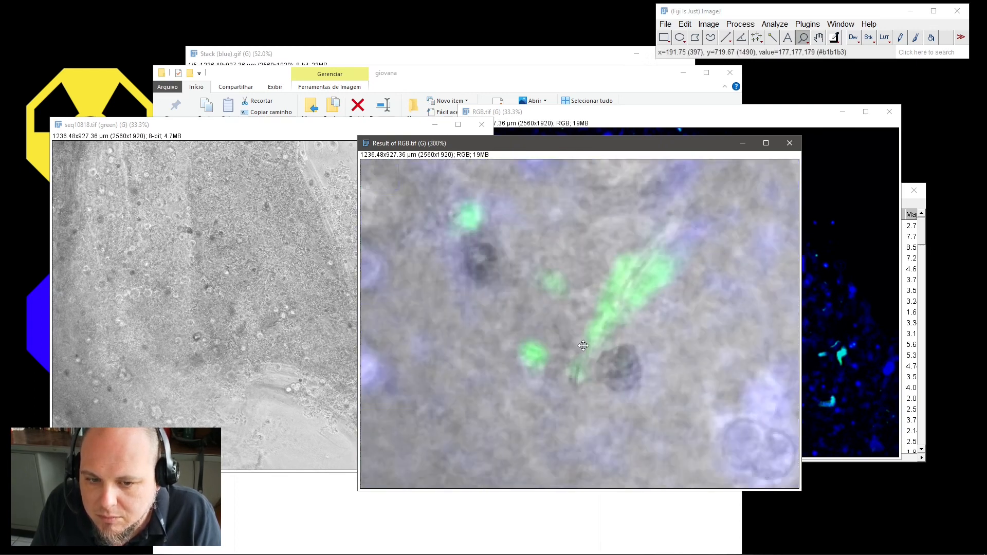
pyautogui.click(562, 329)
pyautogui.rightClick(562, 330)
pyautogui.rightClick(562, 329)
pyautogui.rightClick(562, 330)
pyautogui.rightClick(562, 329)
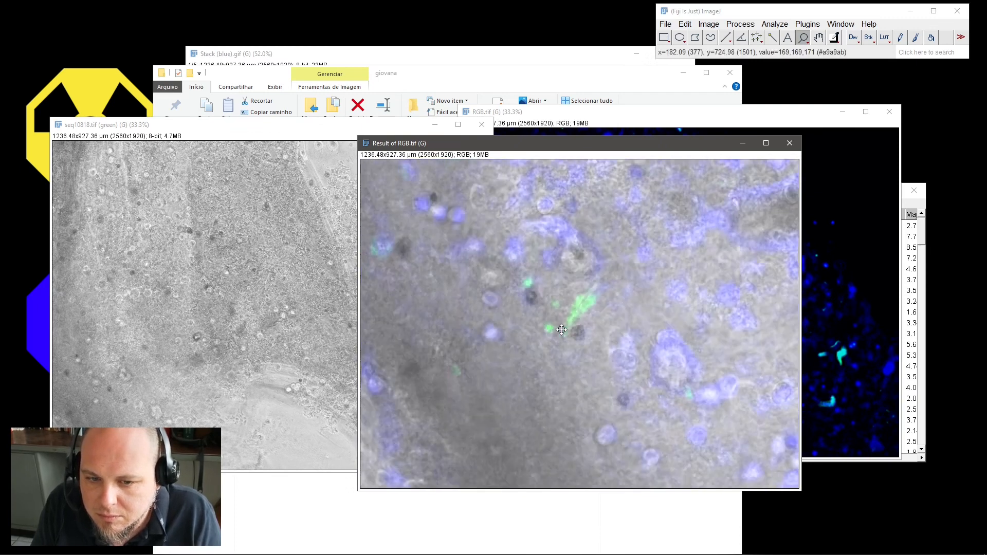
pyautogui.rightClick(561, 330)
pyautogui.rightClick(561, 330)
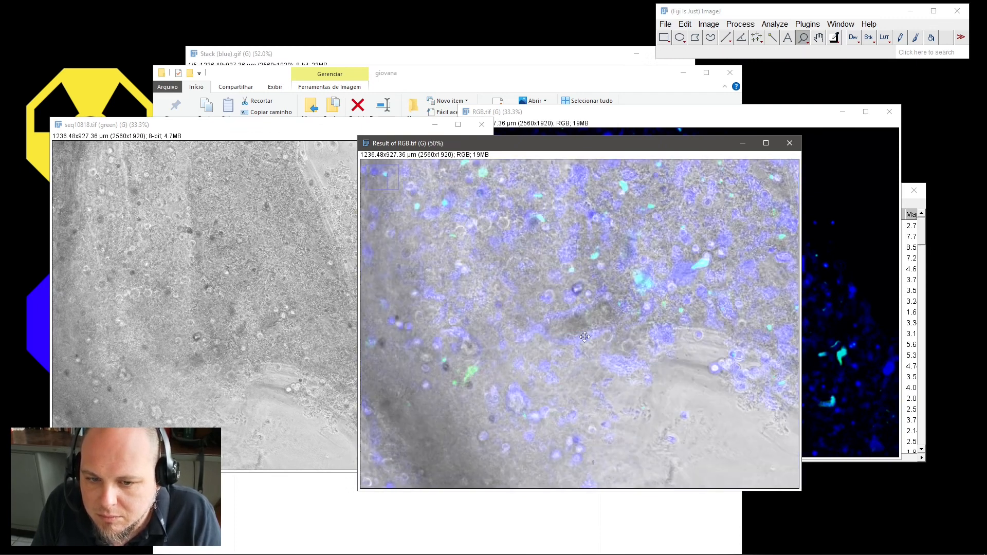
# Enlarge the combined image's window and examine the distribution of the blue and green labelled cells in the left part of the tissue
pyautogui.click(765, 143)
pyautogui.click(324, 314)
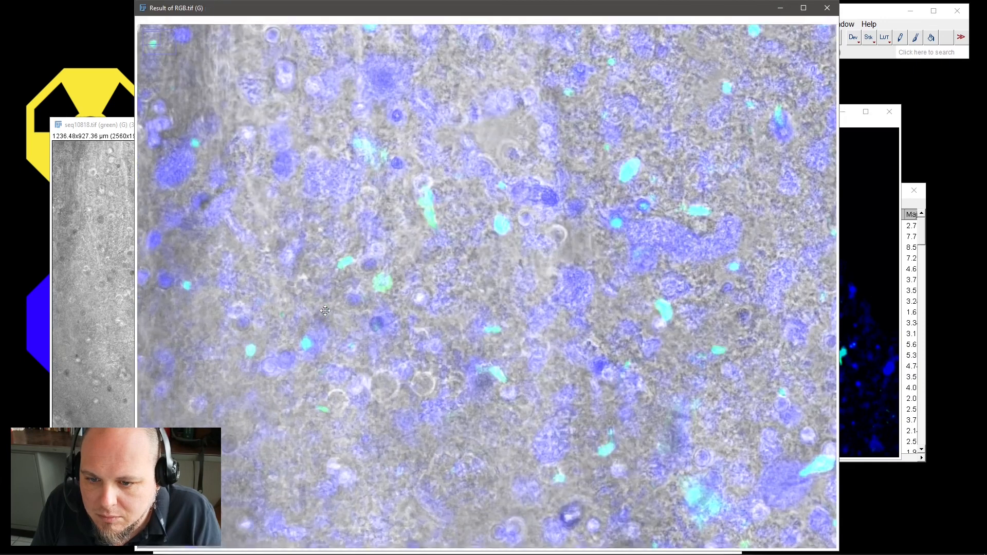
pyautogui.click(378, 311)
pyautogui.click(385, 314)
pyautogui.click(370, 354)
pyautogui.rightClick(463, 290)
pyautogui.rightClick(470, 296)
pyautogui.rightClick(470, 295)
pyautogui.rightClick(470, 296)
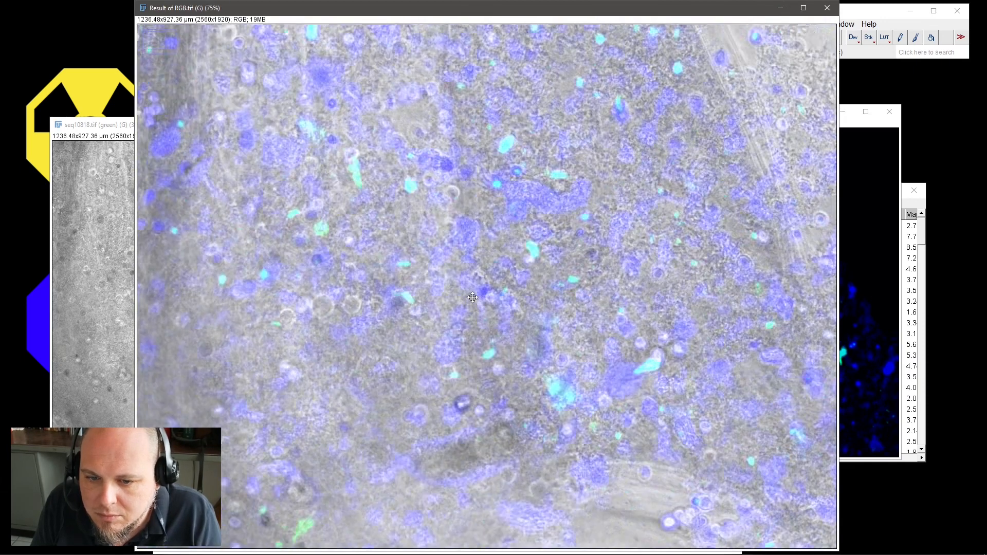
pyautogui.rightClick(469, 295)
# Open Stack (blue).avi from the giovana results folder in Fiji as a virtual stack, view it, and close it
pyautogui.click(740, 9)
pyautogui.moveTo(799, 120); pyautogui.dragTo(438, 242)
pyautogui.click(661, 323)
pyautogui.click(445, 202)
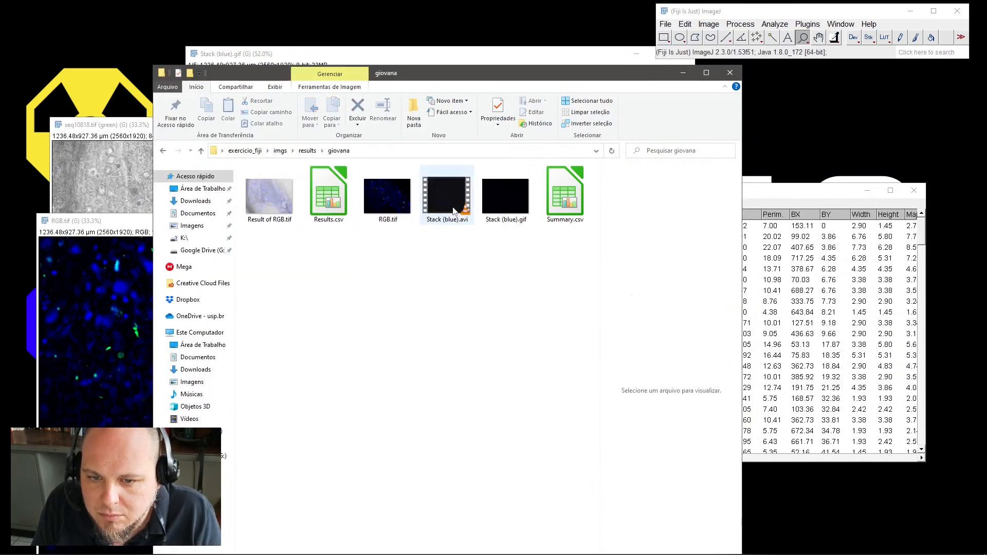
pyautogui.moveTo(445, 199); pyautogui.dragTo(744, 57)
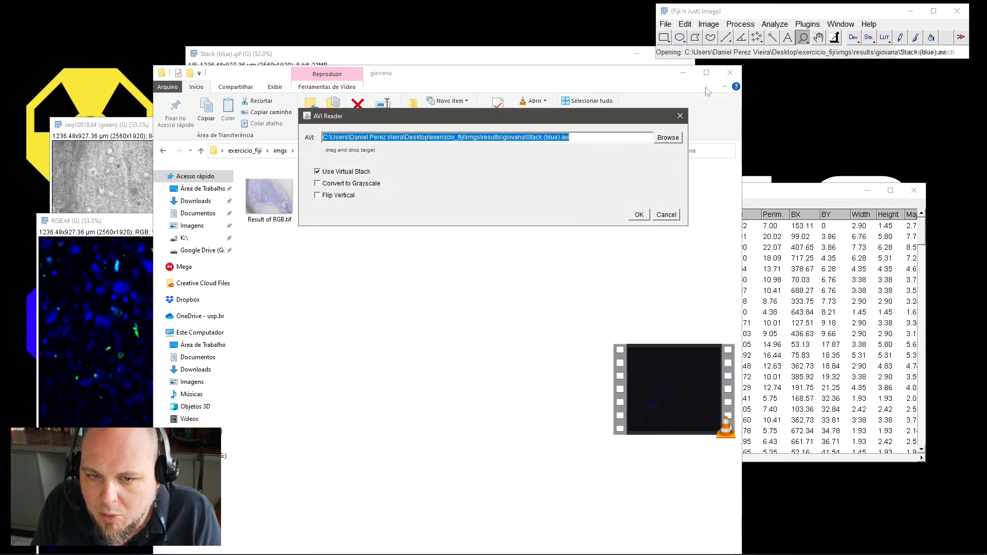
pyautogui.click(634, 216)
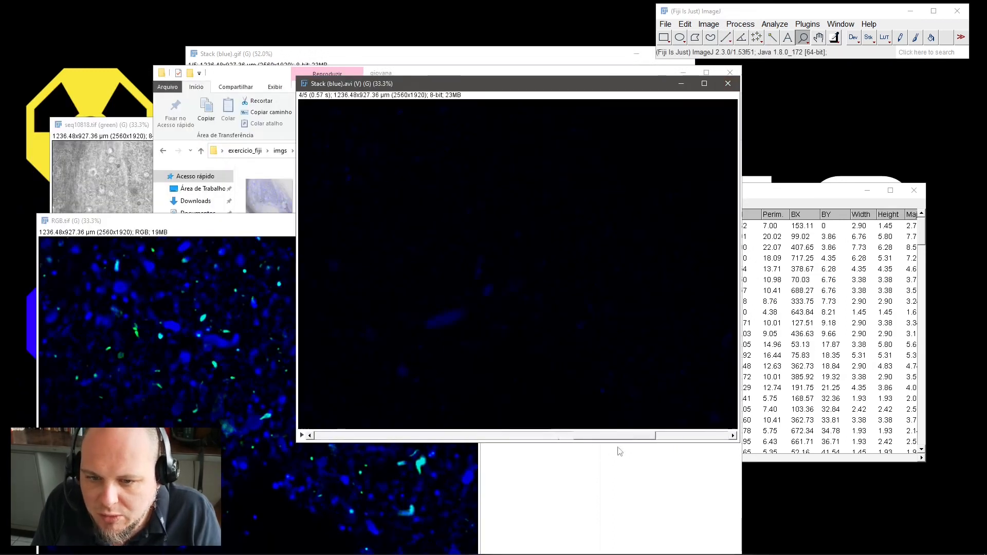
pyautogui.click(729, 83)
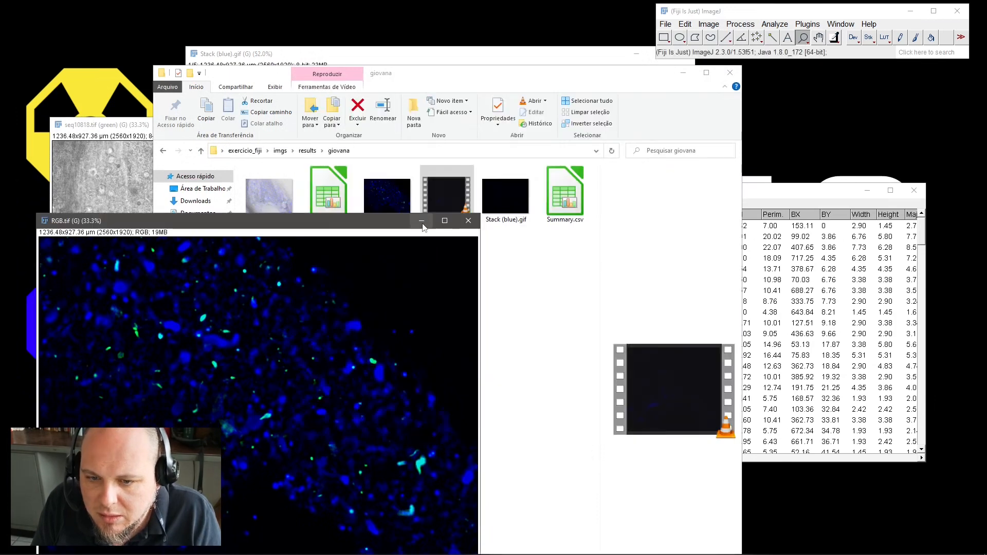
# Reopen Stack (blue).avi as a virtual stack, check its first slice, and close it
pyautogui.click(509, 262)
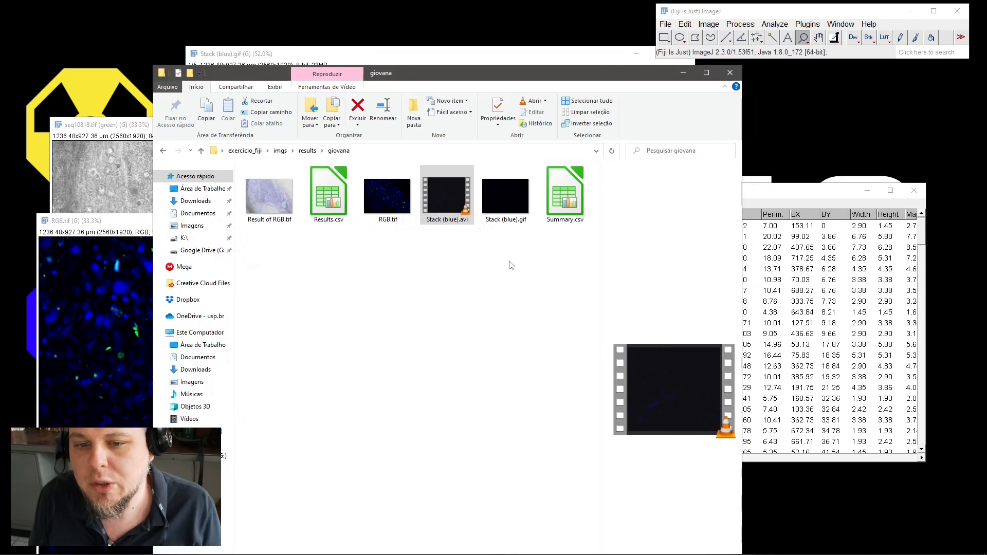
pyautogui.moveTo(457, 208); pyautogui.dragTo(781, 44)
pyautogui.click(640, 215)
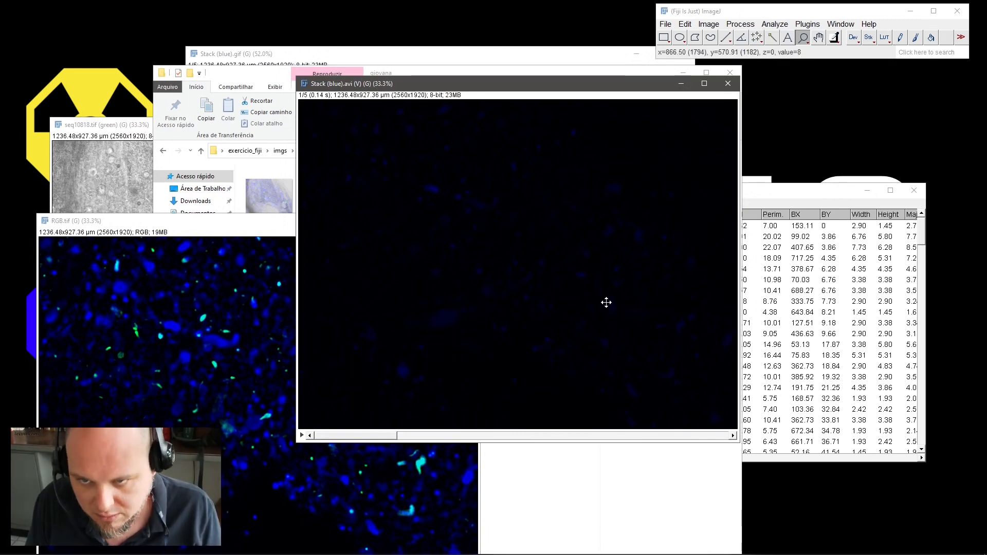
pyautogui.click(728, 84)
# Go back to the imgs folder and close the RGB.tif, seq10818.tif (green), results table, Stack (blue).gif and Summary.csv windows
pyautogui.click(281, 151)
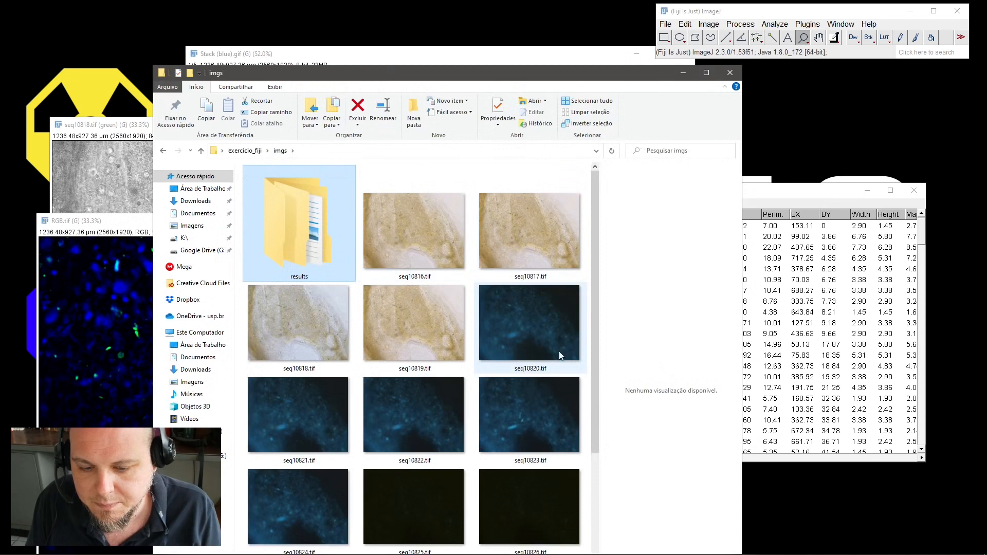
pyautogui.scroll(-3, 564, 348)
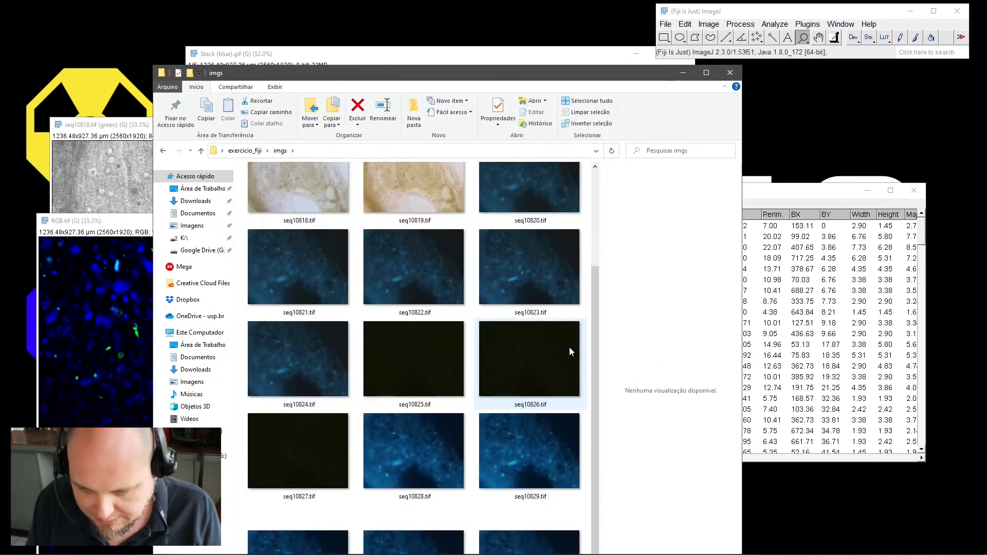
pyautogui.moveTo(122, 222); pyautogui.dragTo(238, 172)
pyautogui.click(584, 173)
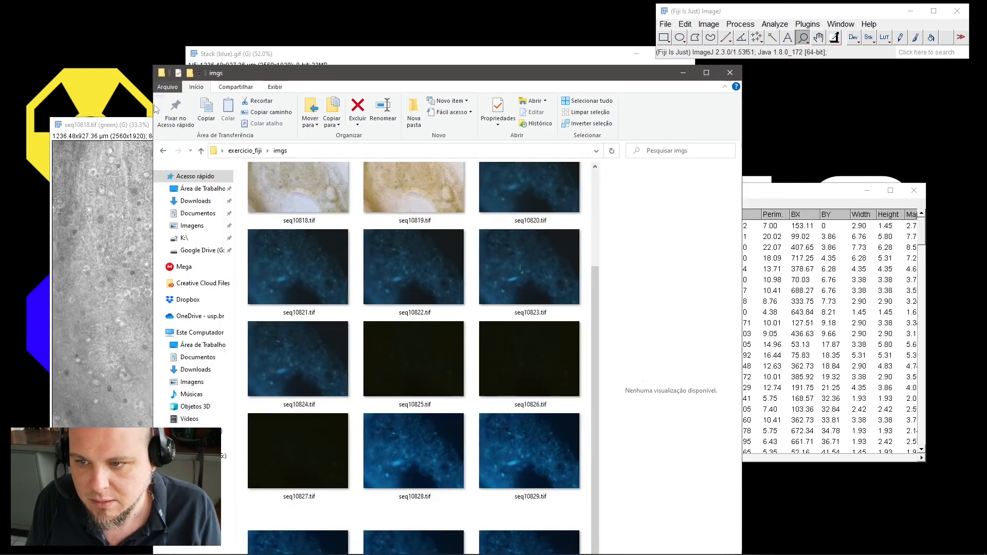
pyautogui.click(577, 136)
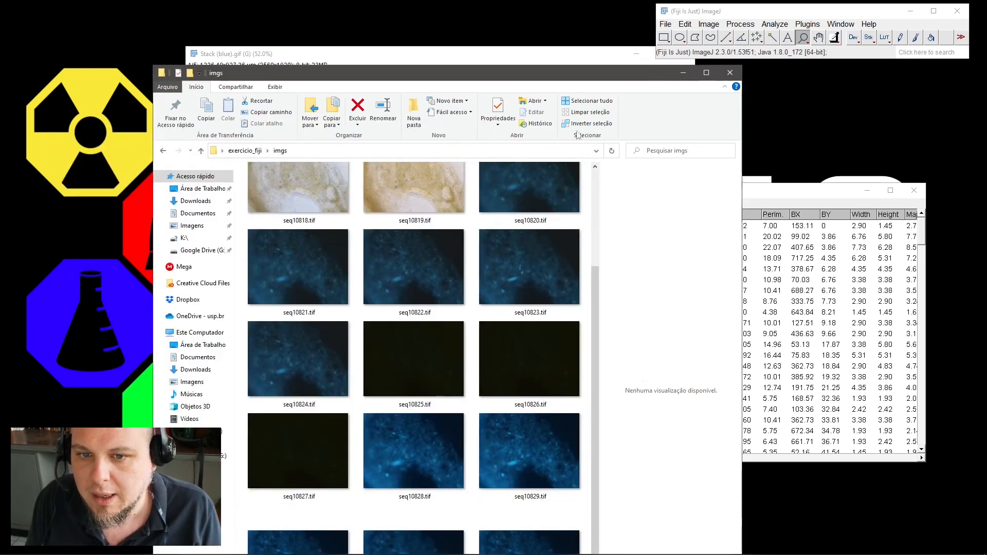
pyautogui.click(914, 190)
pyautogui.moveTo(474, 75); pyautogui.dragTo(685, 144)
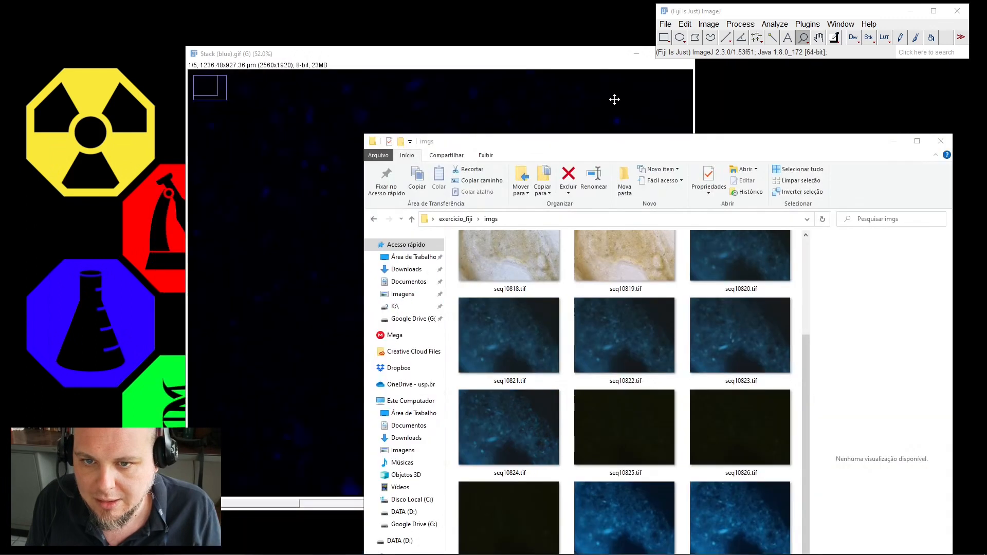
pyautogui.click(599, 67)
pyautogui.click(675, 60)
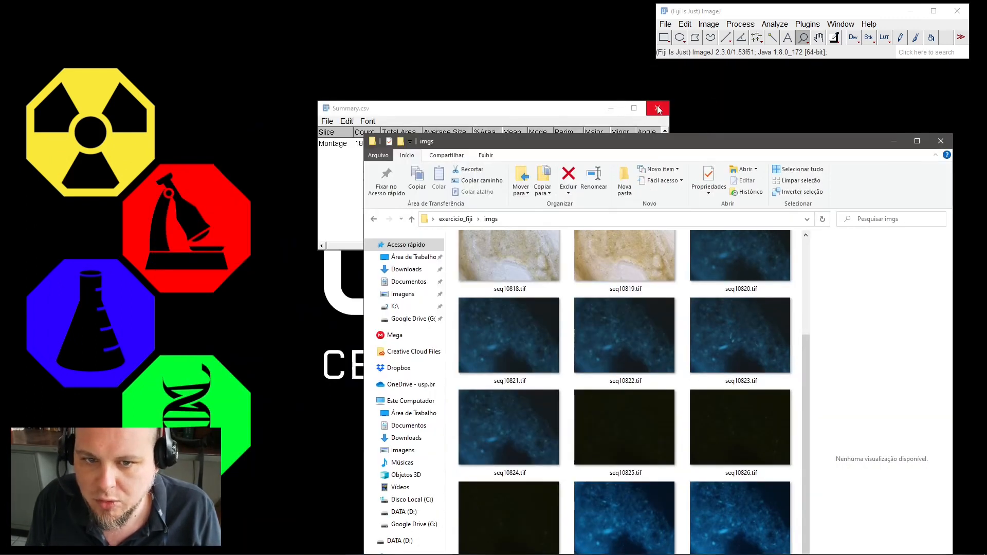
pyautogui.click(659, 143)
pyautogui.click(547, 136)
pyautogui.moveTo(591, 141); pyautogui.dragTo(214, 36)
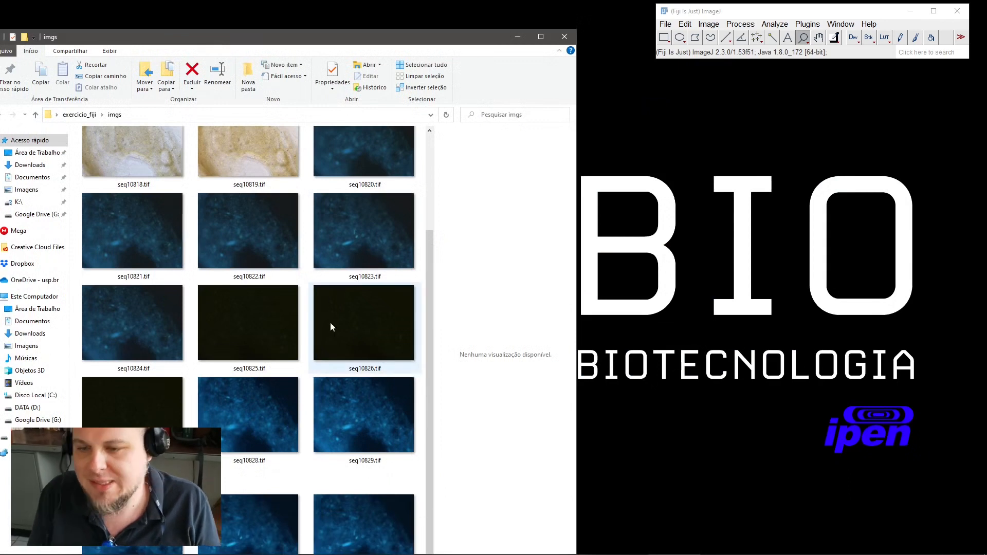
# Look through the image series in the imgs folder, from the brightfield images to the fluorescence images
pyautogui.scroll(3, 309, 320)
pyautogui.click(273, 201)
pyautogui.scroll(-3, 337, 334)
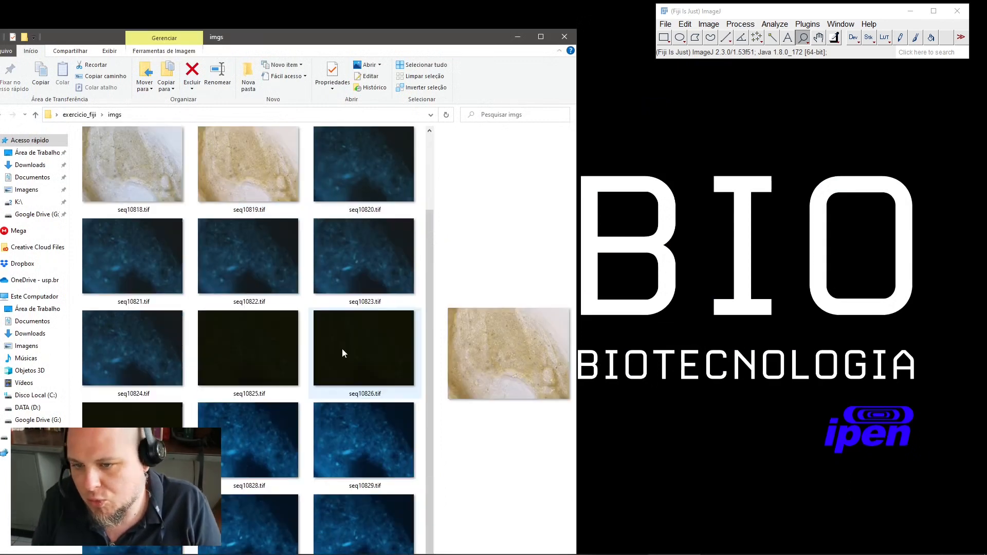
pyautogui.hotkey('ctrl', 'a')
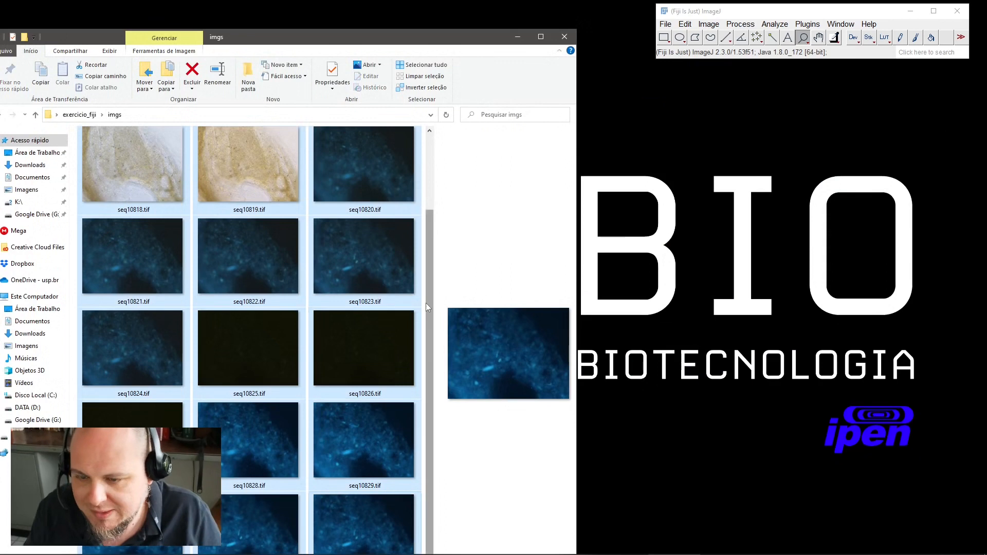
pyautogui.scroll(2, 424, 303)
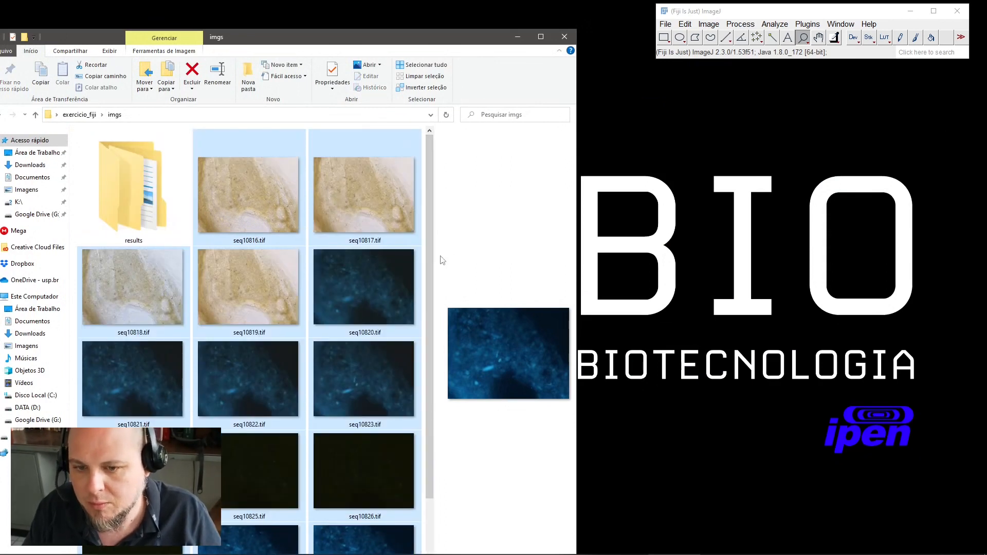
pyautogui.click(415, 273)
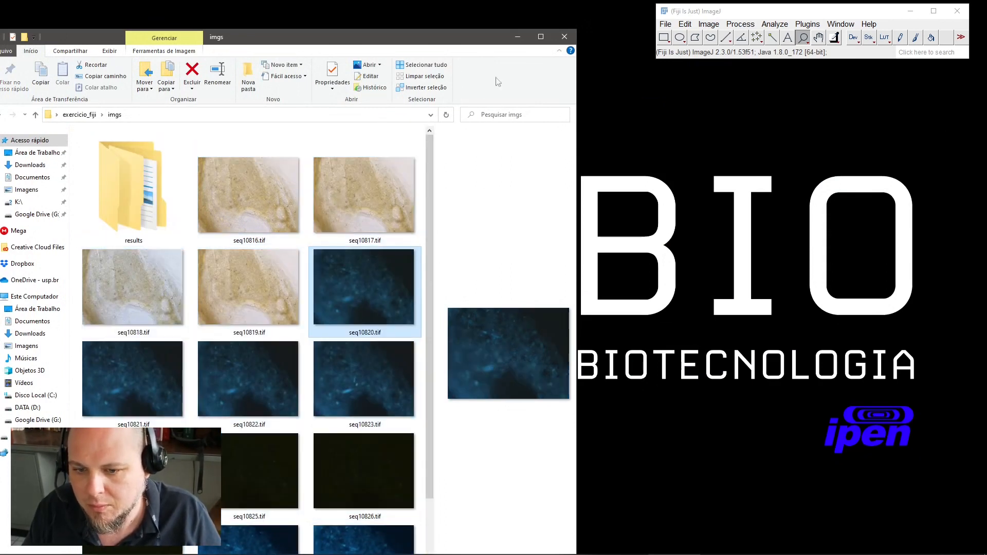
pyautogui.moveTo(464, 37); pyautogui.dragTo(479, 9)
pyautogui.scroll(-3, 412, 304)
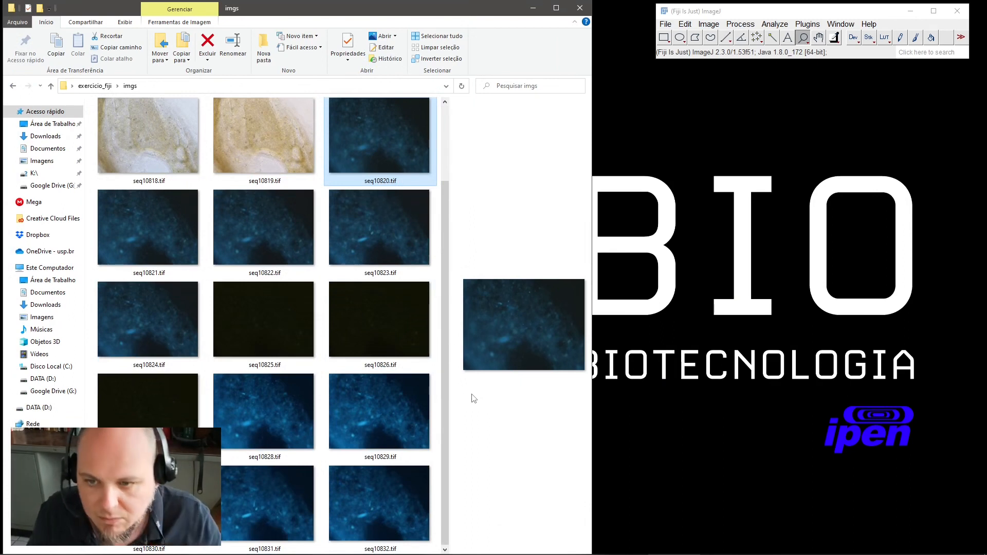
# Open the brightfield images seq10816.tif to seq10819.tif in Fiji, and close them again
pyautogui.scroll(3, 442, 393)
pyautogui.click(265, 196)
pyautogui.keyDown('shift'); pyautogui.click(276, 230); pyautogui.keyUp('shift')
pyautogui.moveTo(290, 206); pyautogui.dragTo(717, 29)
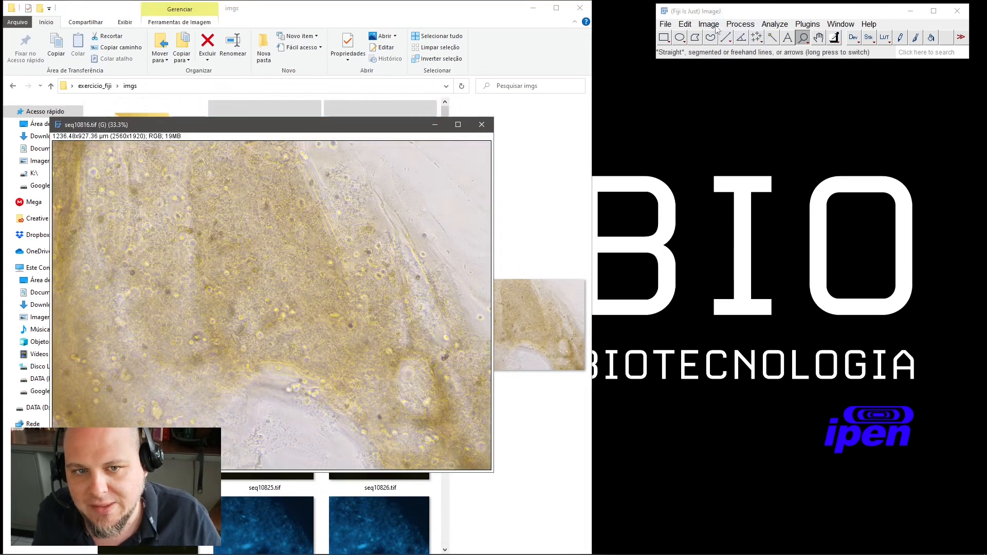
pyautogui.click(708, 24)
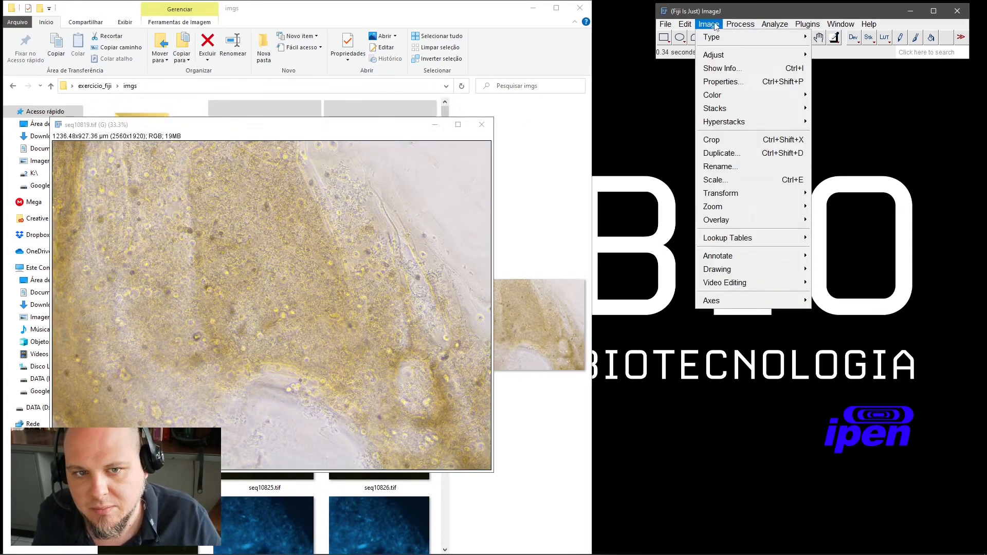
pyautogui.click(482, 124)
pyautogui.click(482, 124)
pyautogui.click(482, 124)
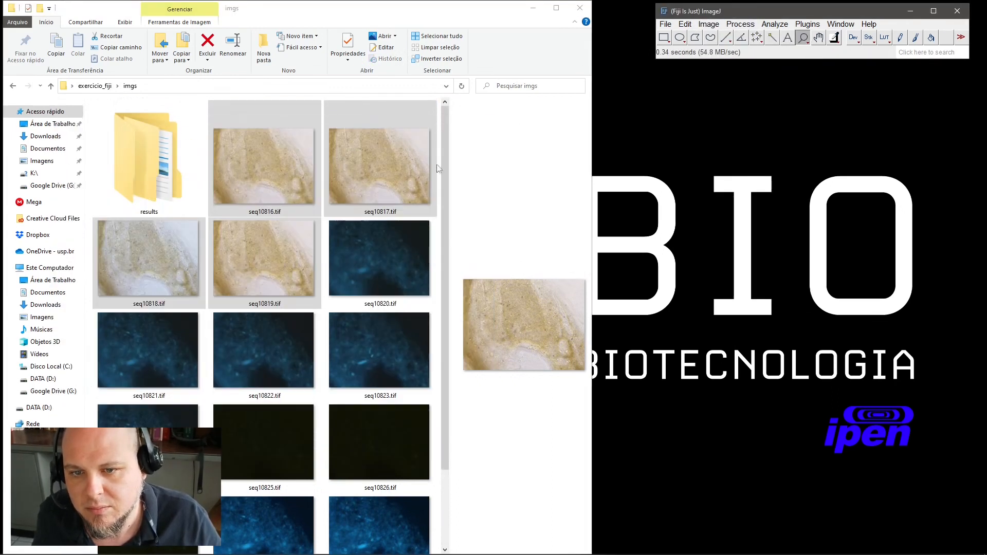
# Open the five blue fluorescence images seq10820.tif to seq10824.tif in Fiji
pyautogui.scroll(-2, 410, 230)
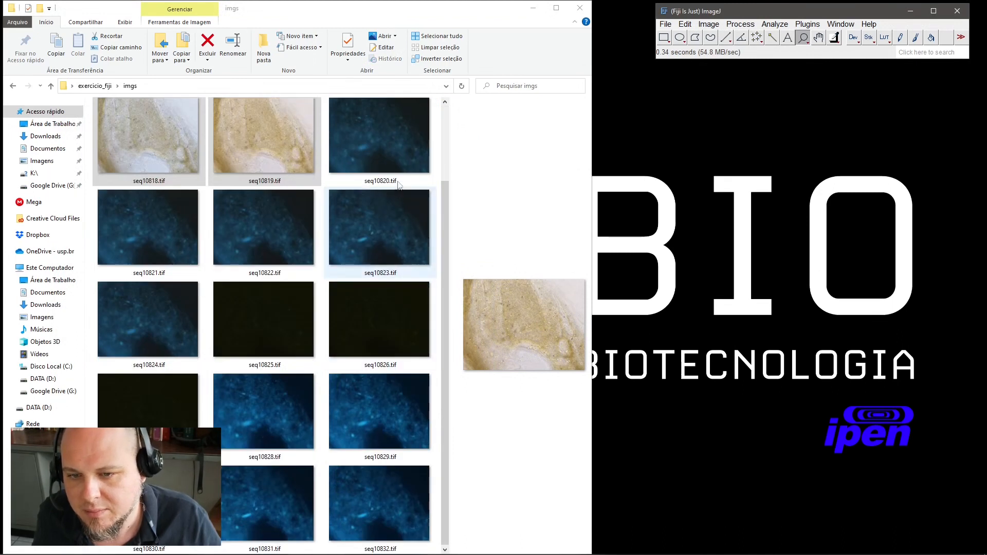
pyautogui.click(399, 178)
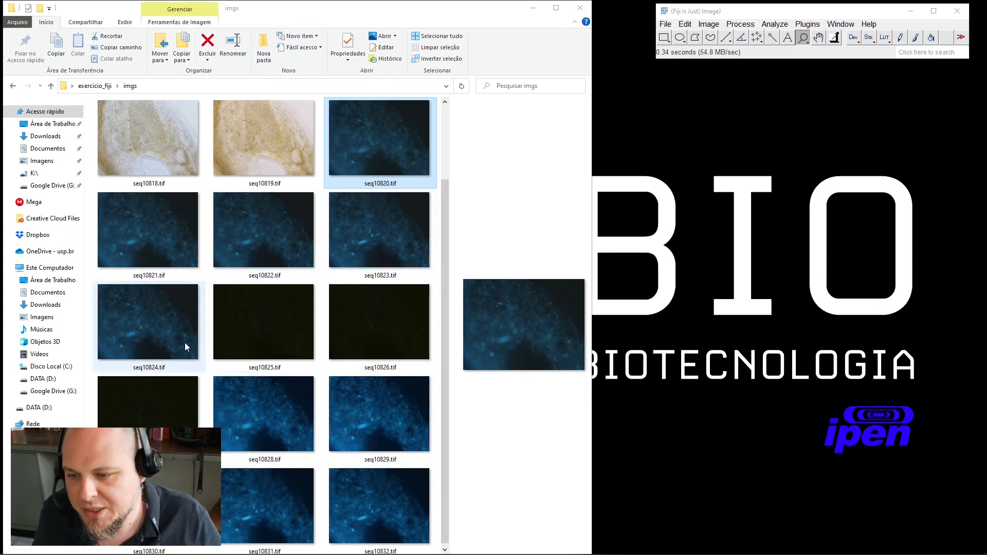
pyautogui.click(285, 406)
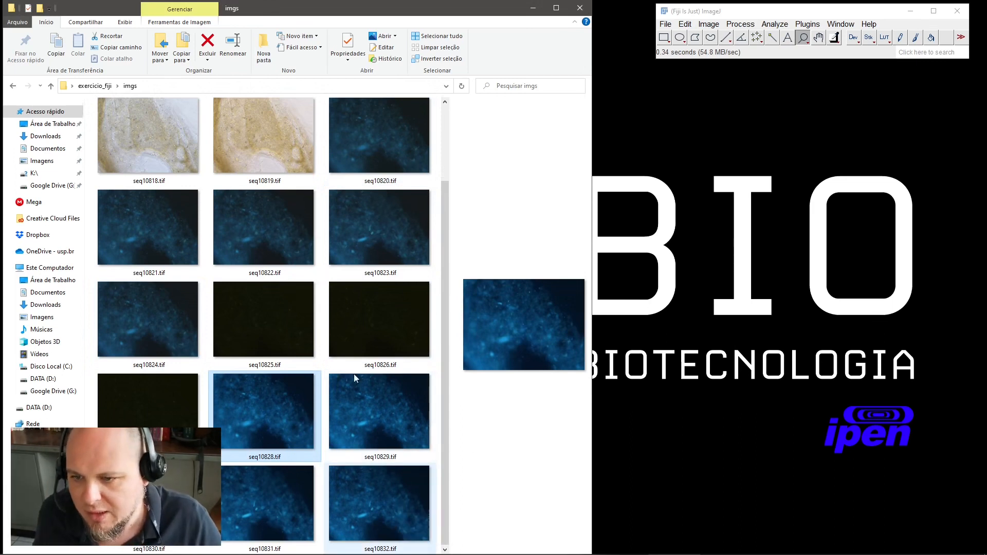
pyautogui.click(377, 147)
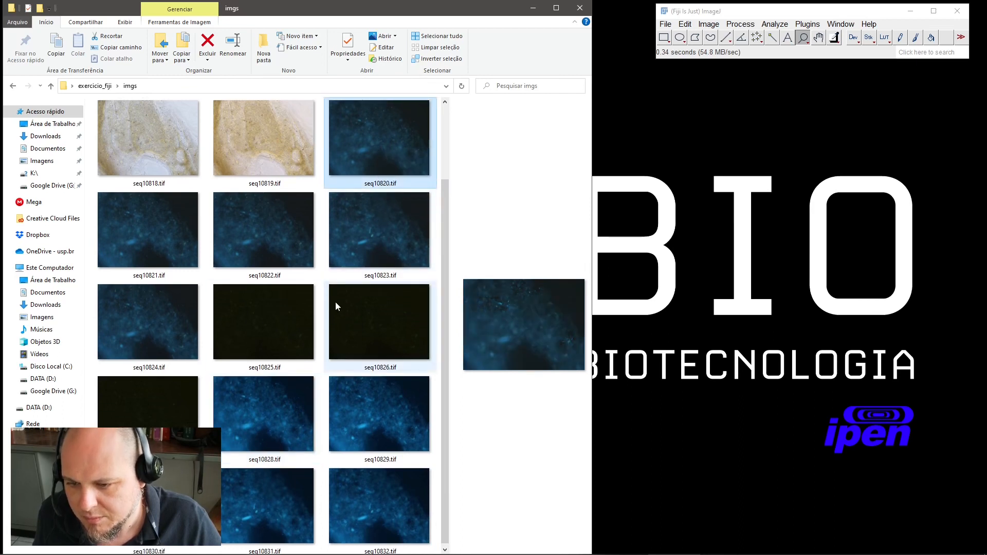
pyautogui.keyDown('shift'); pyautogui.click(181, 315); pyautogui.keyUp('shift')
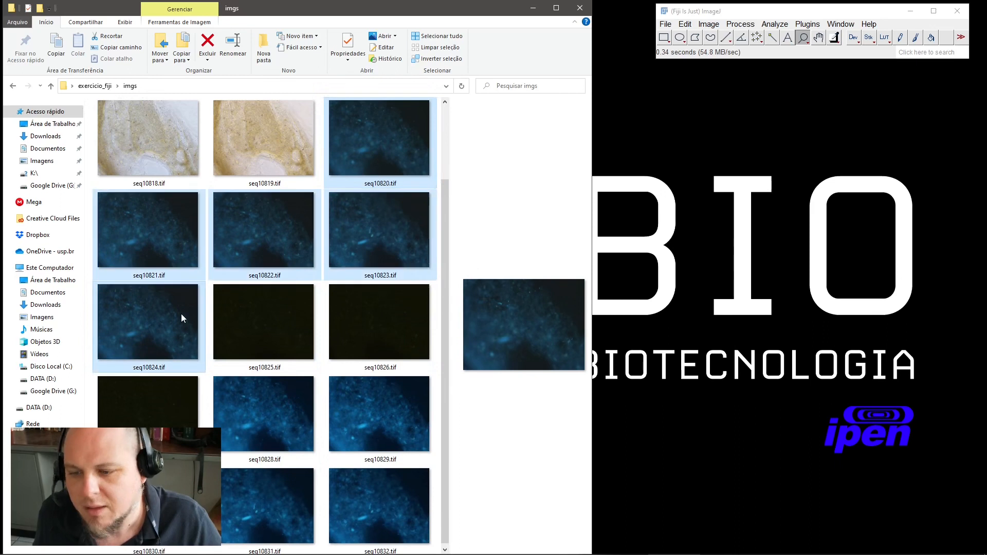
pyautogui.moveTo(378, 147); pyautogui.dragTo(735, 52)
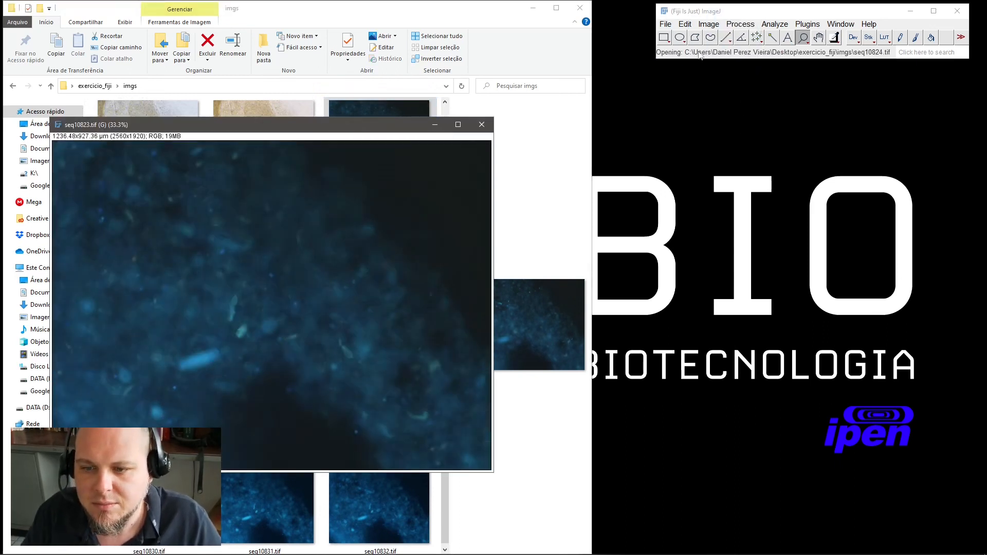
pyautogui.click(709, 24)
pyautogui.moveTo(725, 109)
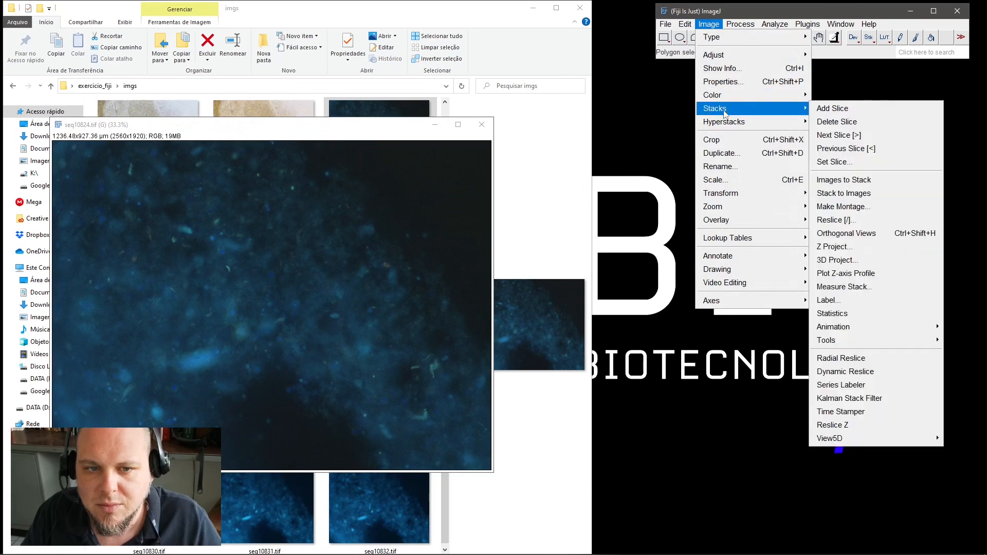
pyautogui.click(853, 181)
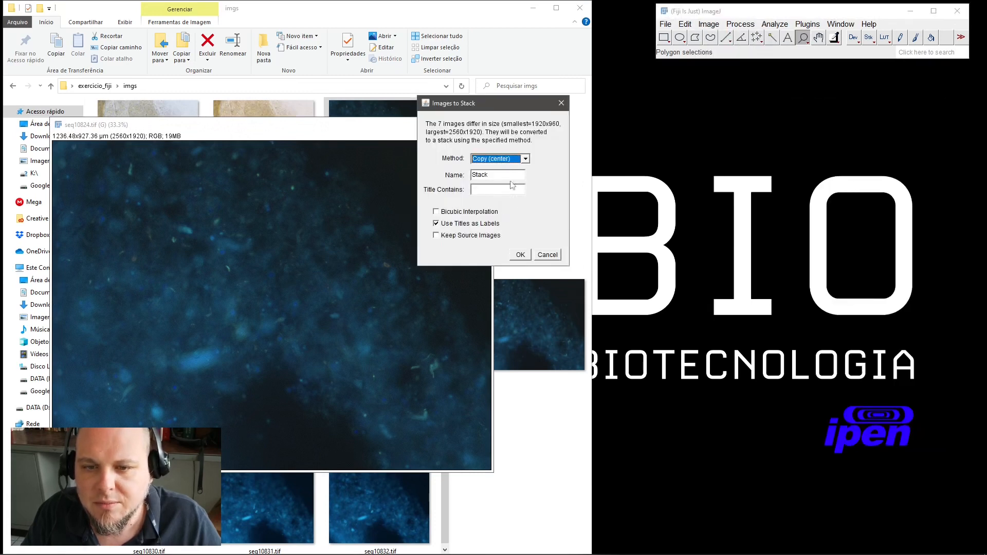
pyautogui.click(548, 255)
# Close the leftover Result of RGB.tif and Montage images so that only seq10820.tif to seq10824.tif stay open
pyautogui.click(841, 24)
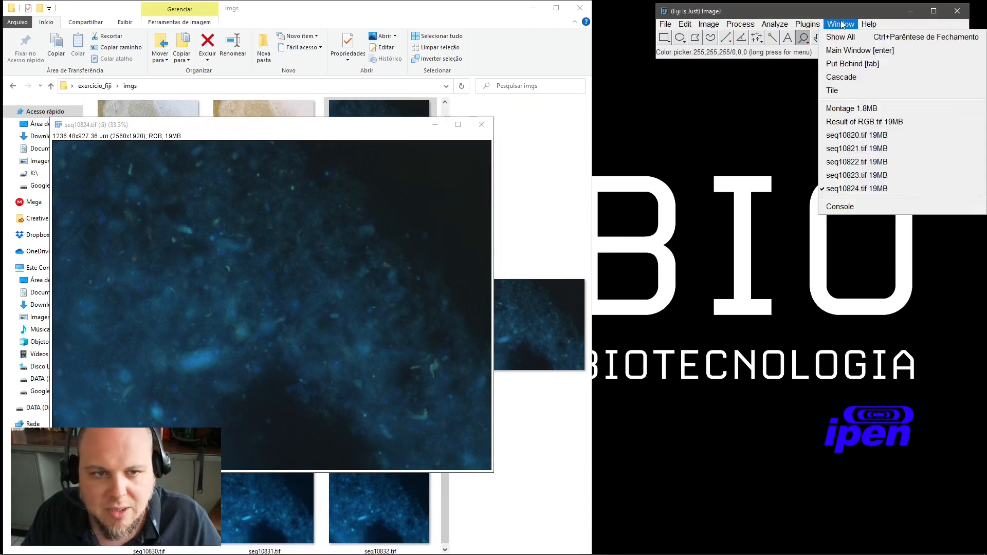
pyautogui.click(869, 122)
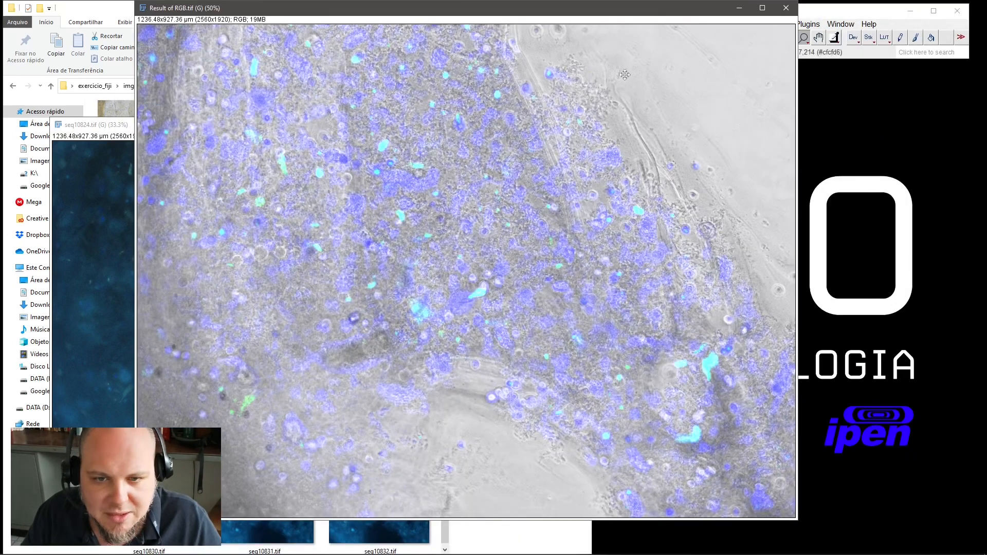
pyautogui.click(786, 10)
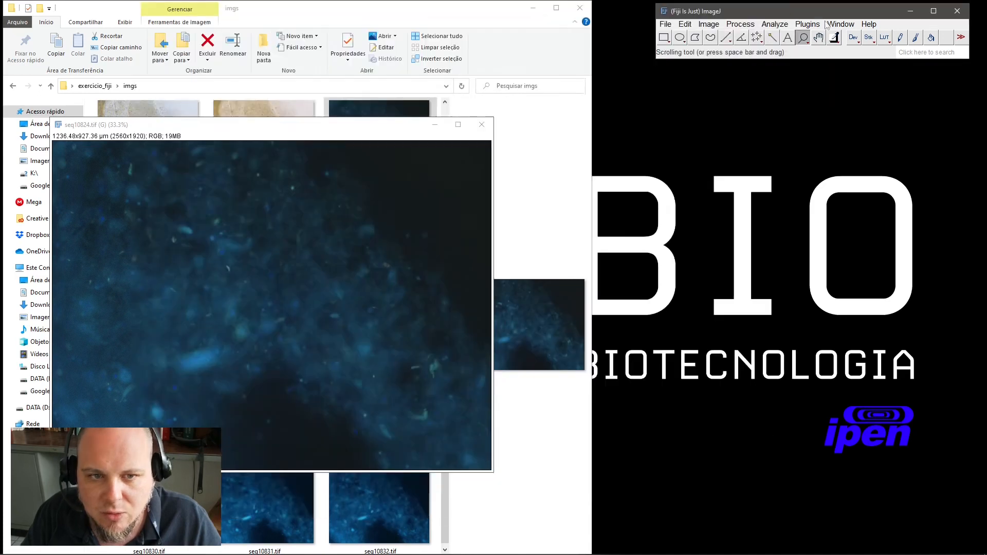
pyautogui.click(841, 24)
pyautogui.click(845, 107)
pyautogui.click(686, 149)
pyautogui.click(486, 174)
# Combine the five open images into a stack named Stack with titles as labels, and browse its slices
pyautogui.click(710, 25)
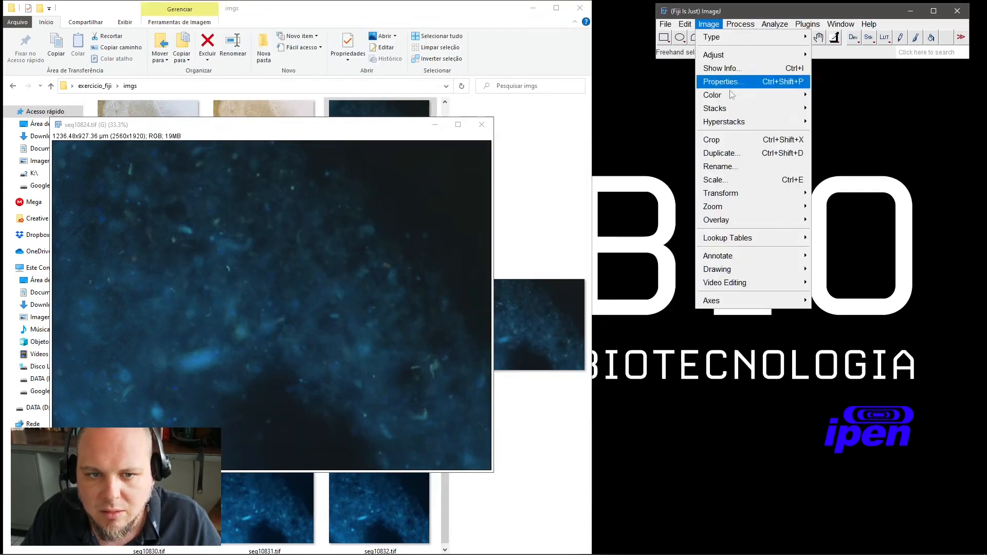
pyautogui.moveTo(756, 109)
pyautogui.click(861, 182)
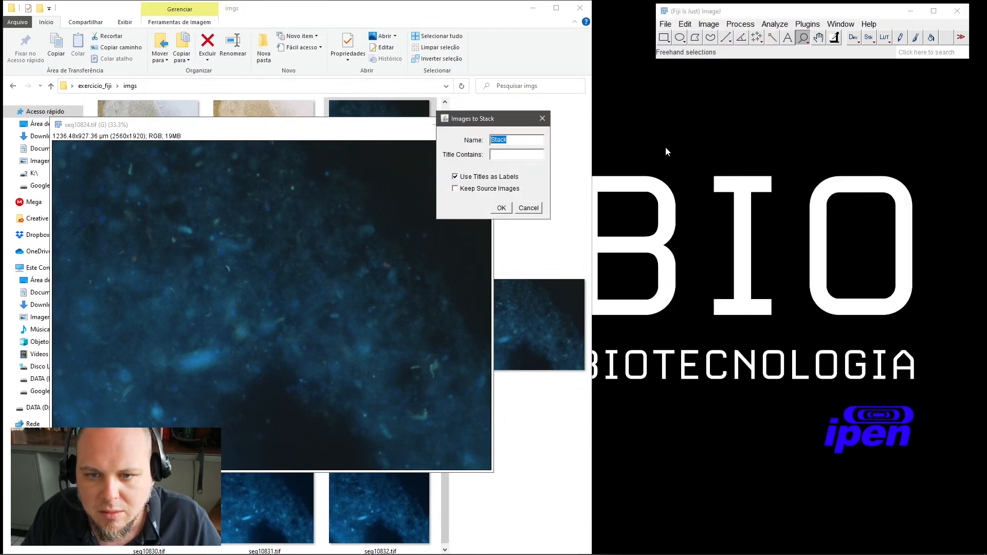
pyautogui.click(501, 208)
pyautogui.moveTo(247, 476); pyautogui.dragTo(303, 479)
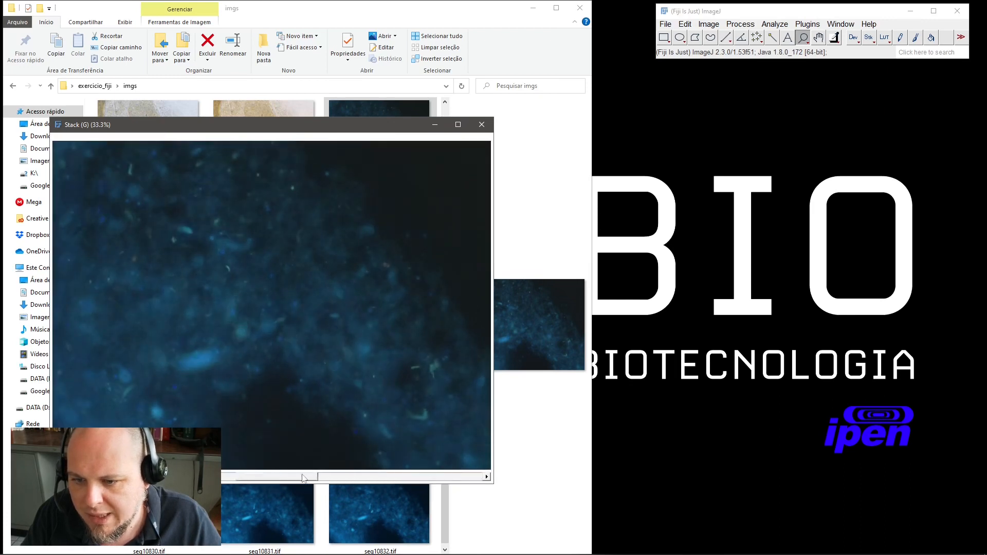
# Move the Stack window clear of the main toolbar and open the Brightness/Contrast adjustment for it
pyautogui.moveTo(314, 125); pyautogui.dragTo(515, 110)
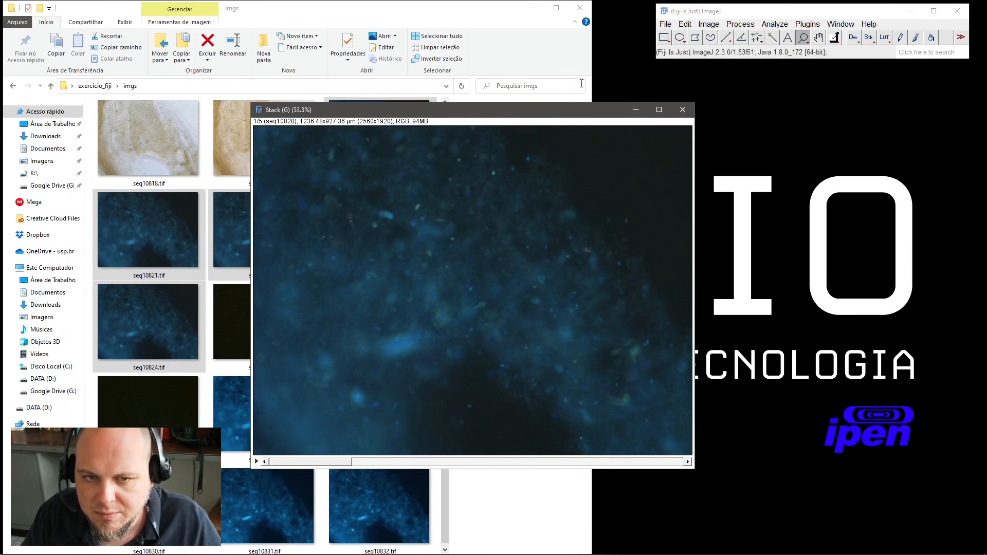
pyautogui.moveTo(586, 118); pyautogui.dragTo(643, 110)
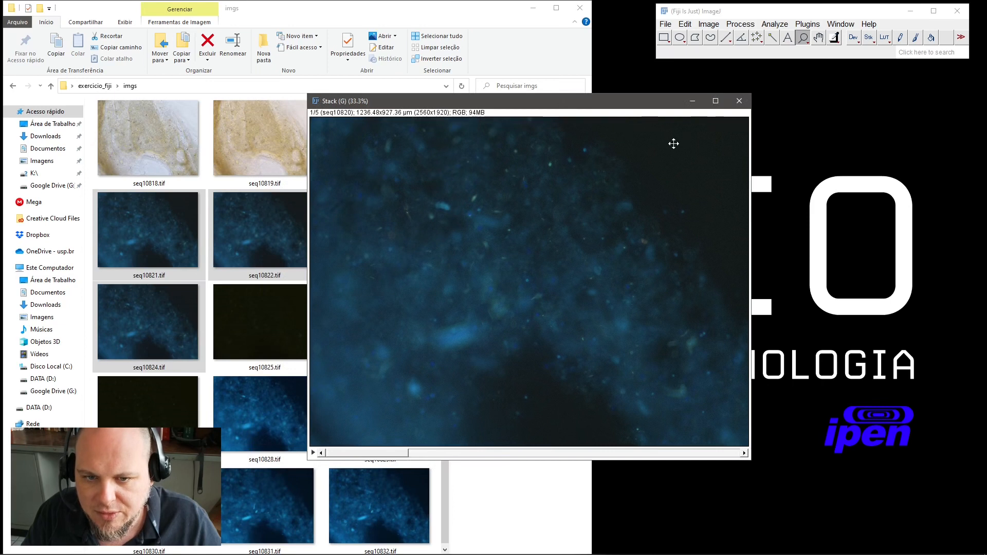
pyautogui.click(741, 24)
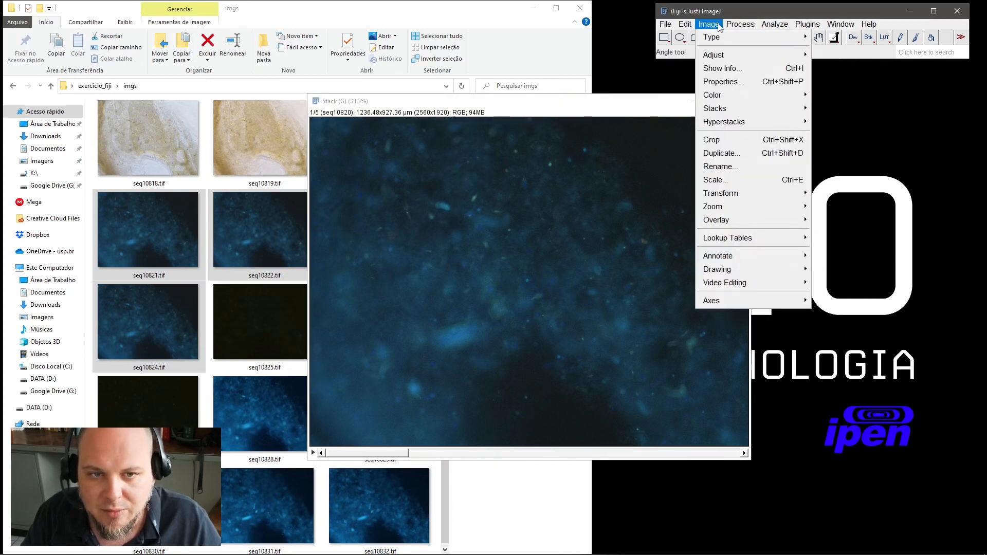
pyautogui.moveTo(725, 58)
pyautogui.click(847, 55)
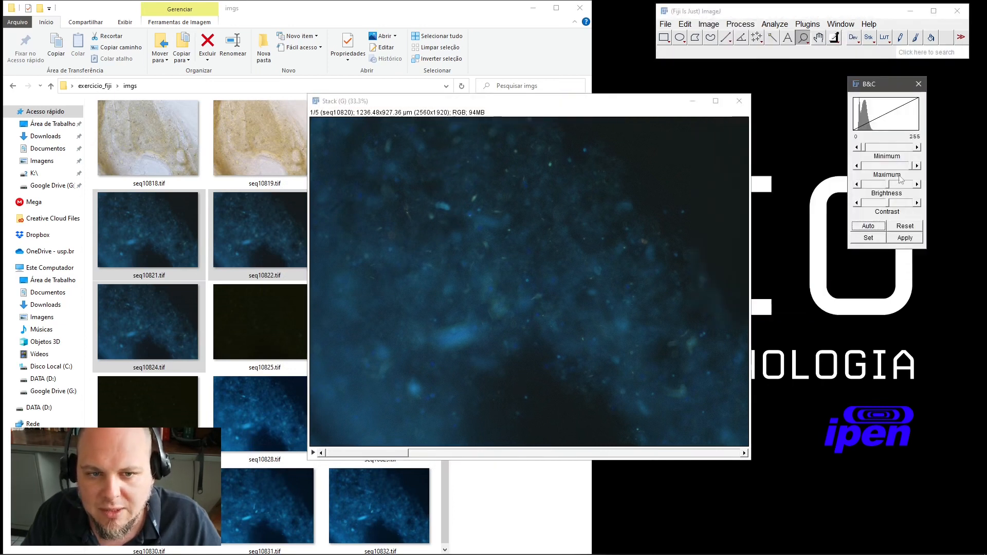
# Try the automatic contrast on the stack with a slight manual contrast change, and reset it
pyautogui.click(868, 227)
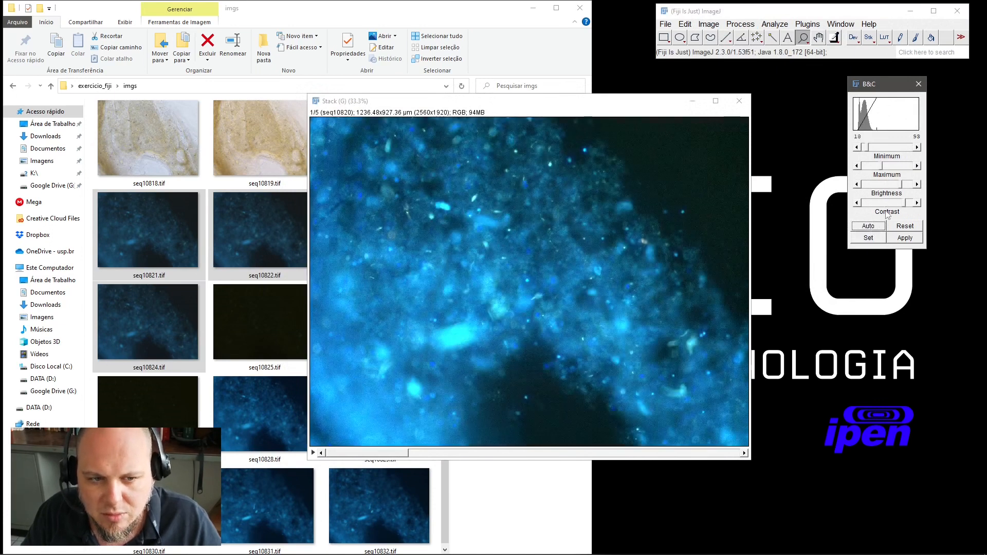
pyautogui.moveTo(905, 204); pyautogui.dragTo(906, 208)
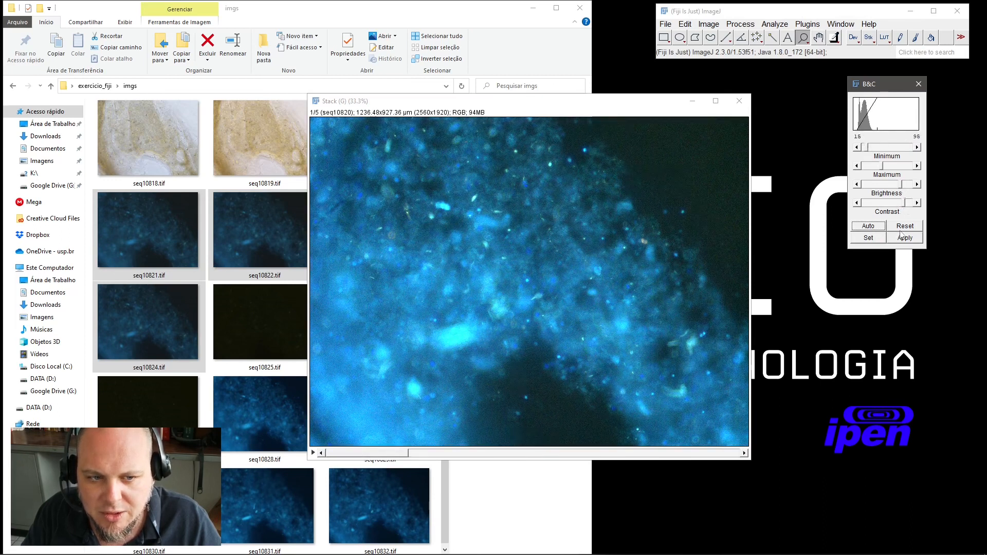
pyautogui.click(907, 227)
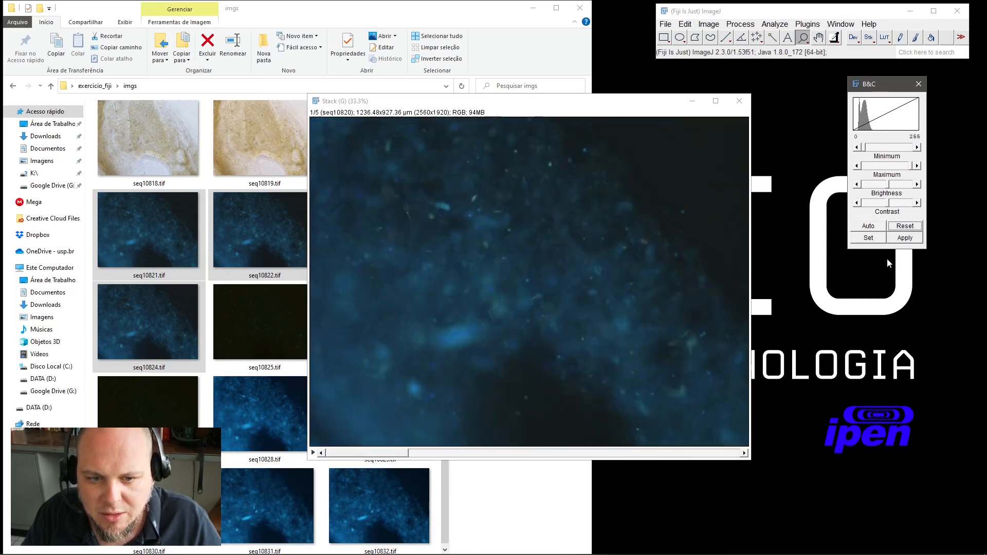
# Enhance the stack with automatic contrast and lower the brightness to a display range of 30 to 91
pyautogui.click(880, 231)
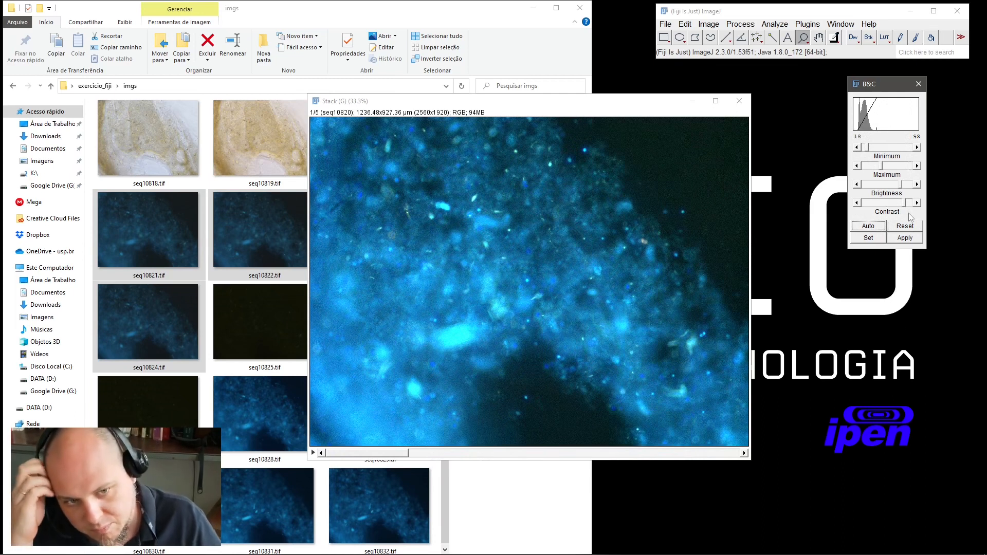
pyautogui.click(896, 186)
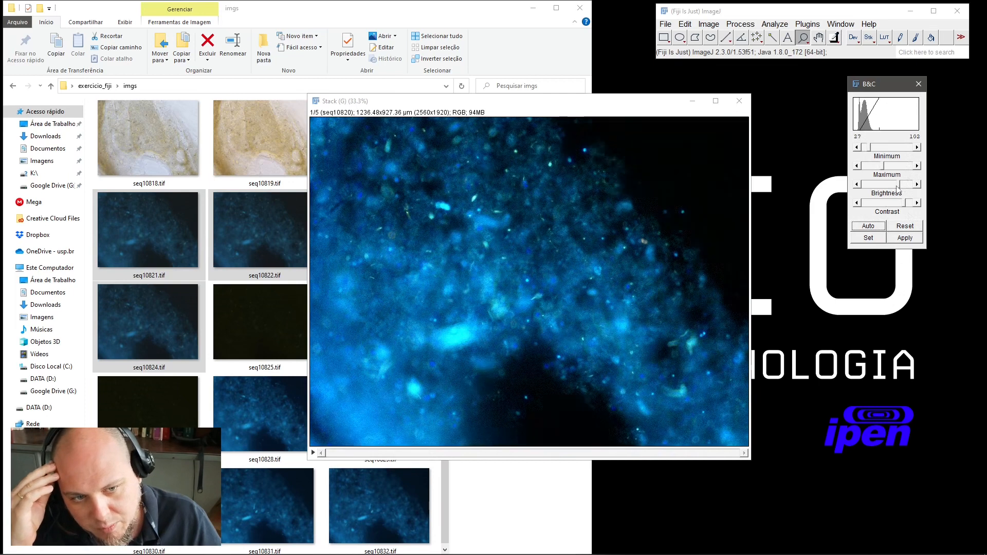
pyautogui.click(897, 185)
pyautogui.click(895, 185)
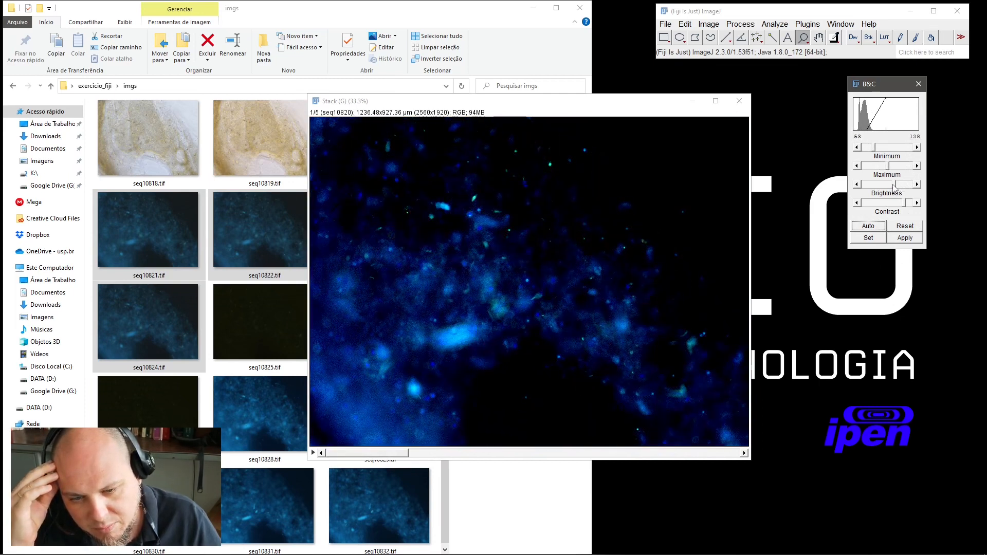
pyautogui.moveTo(895, 185); pyautogui.dragTo(902, 185)
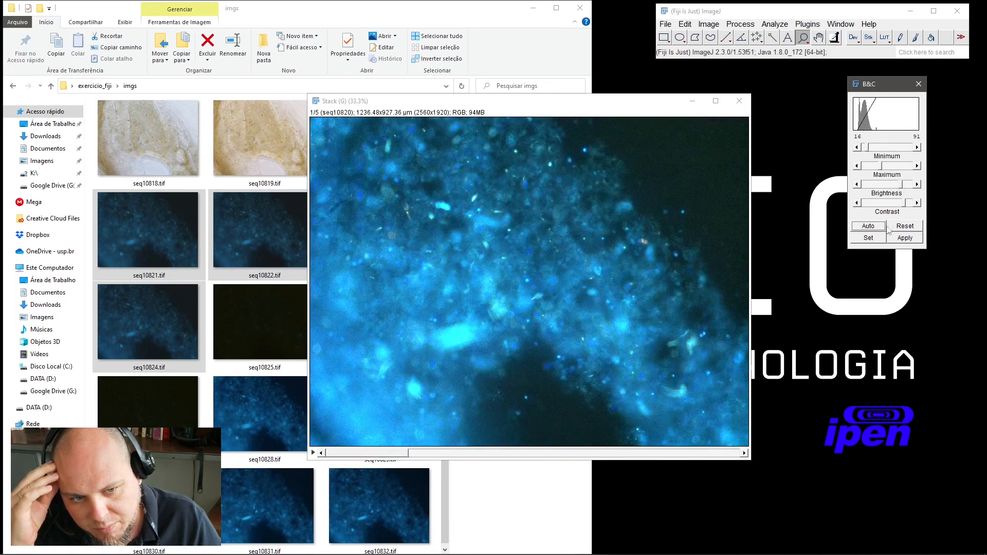
pyautogui.click(884, 227)
pyautogui.click(859, 185)
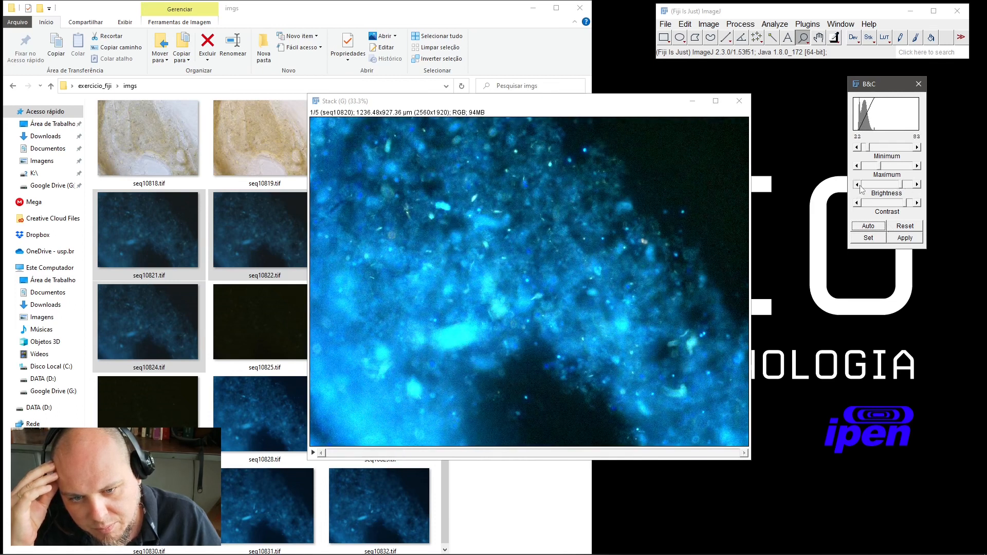
pyautogui.click(858, 185)
pyautogui.click(858, 185)
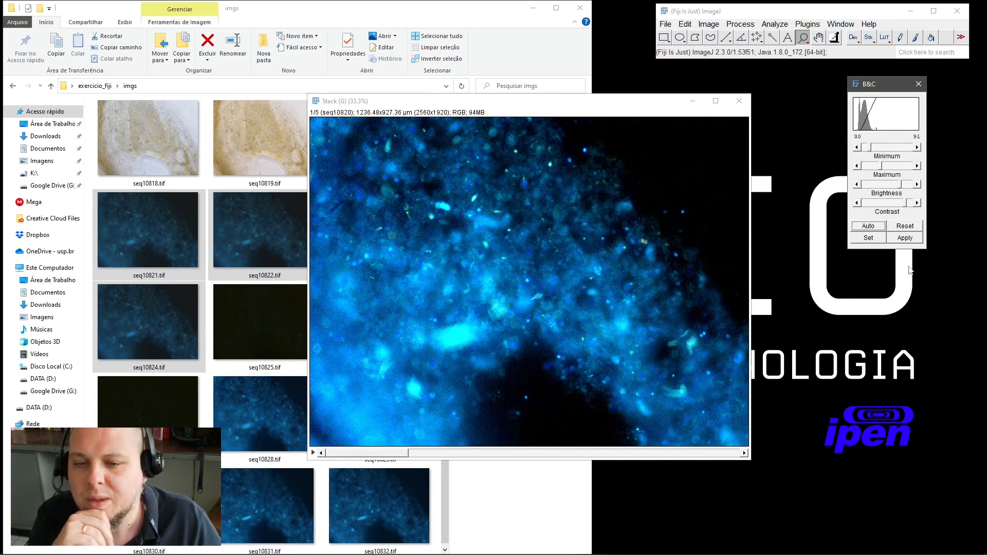
# Apply the brightness and contrast adjustment to the entire stack and close the adjustment window
pyautogui.click(905, 239)
pyautogui.click(499, 183)
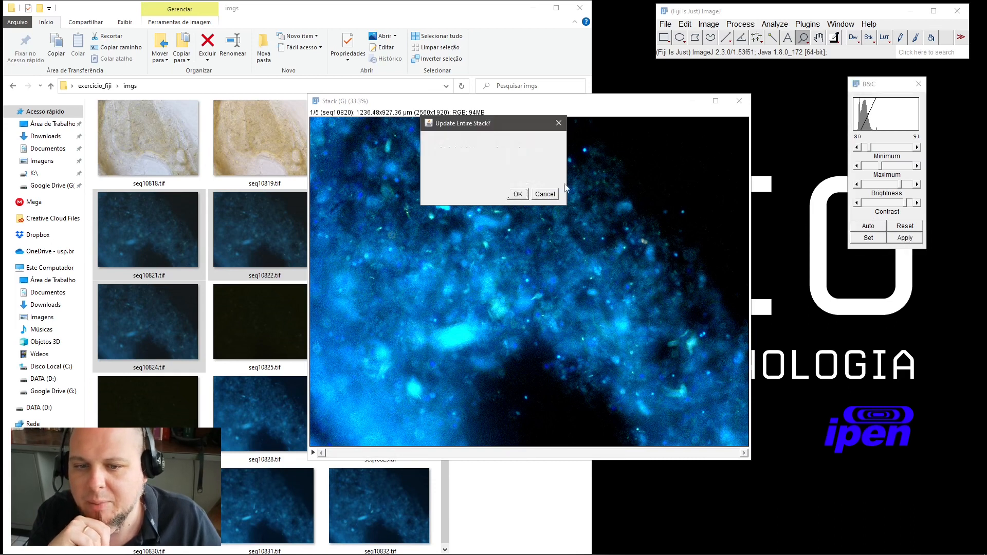
pyautogui.click(517, 193)
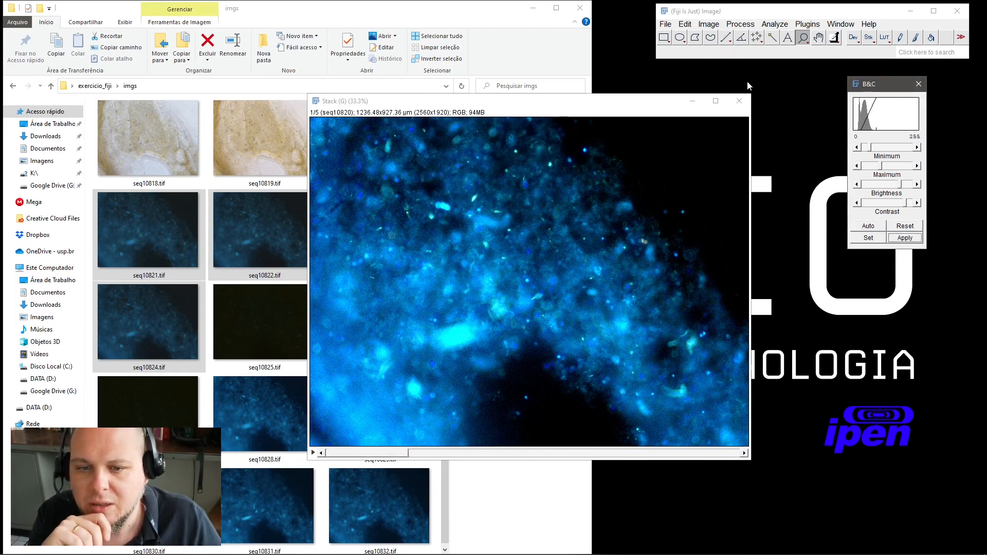
pyautogui.click(918, 84)
# Preview Subtract Background with a 40-pixel rolling ball radius and sliding paraboloid, and apply it to all five images
pyautogui.click(734, 19)
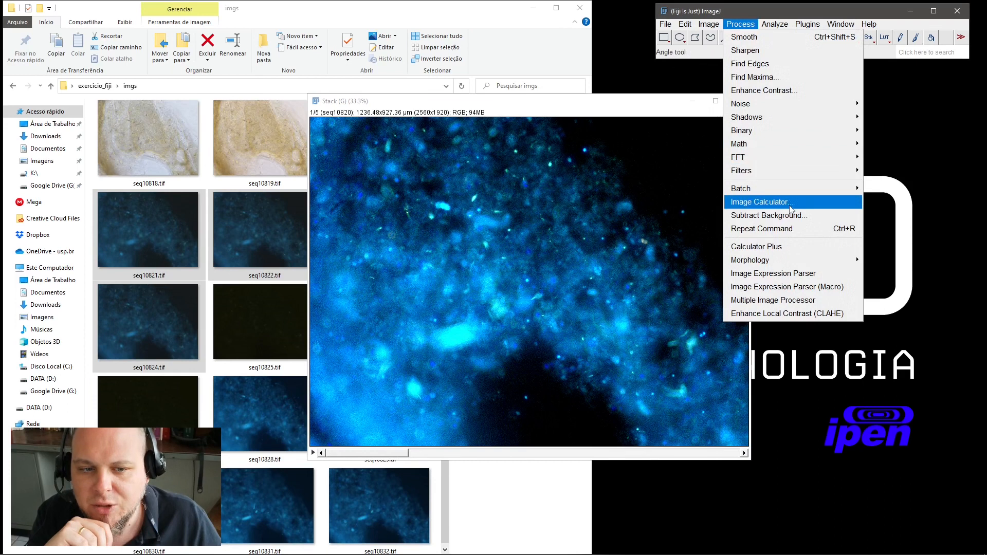
pyautogui.click(801, 219)
pyautogui.moveTo(487, 110); pyautogui.dragTo(824, 110)
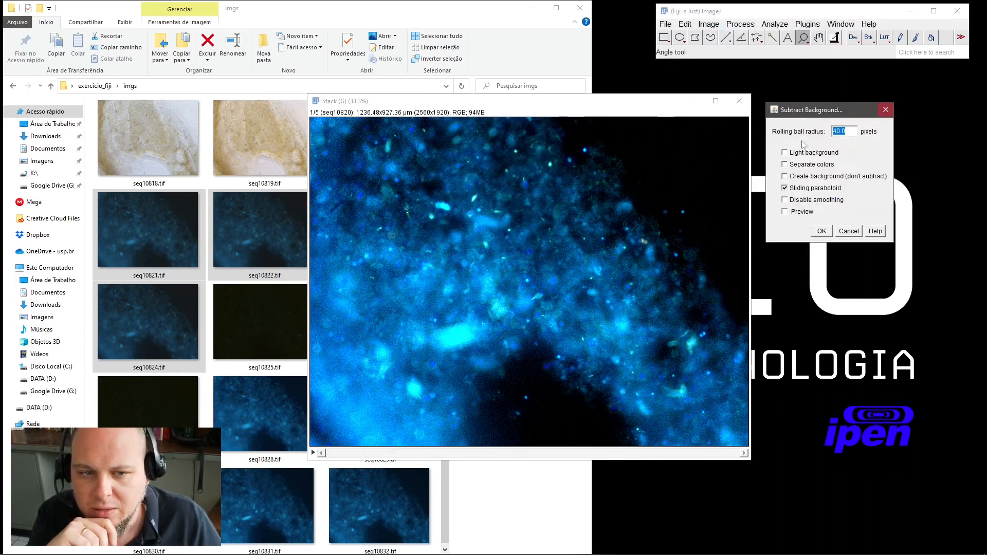
pyautogui.click(815, 214)
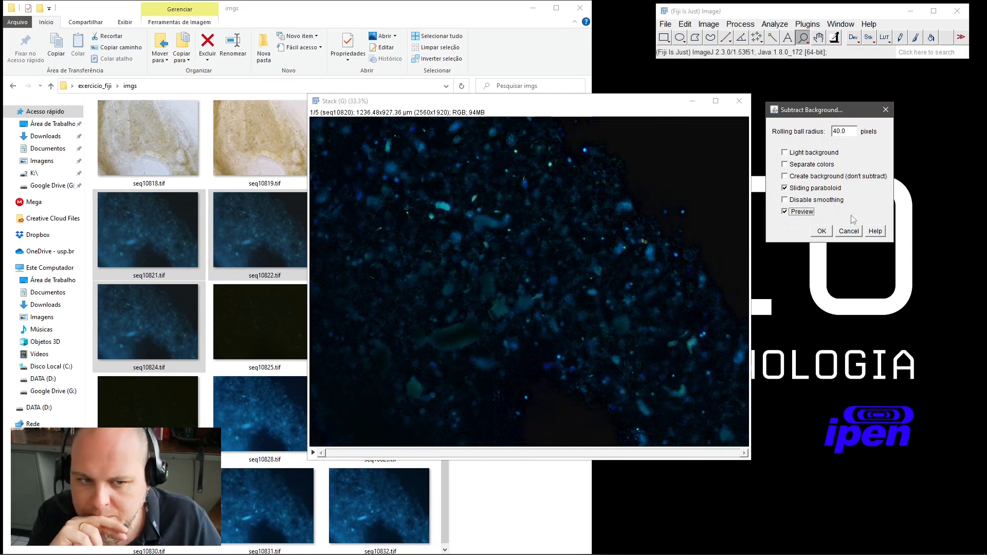
pyautogui.click(821, 231)
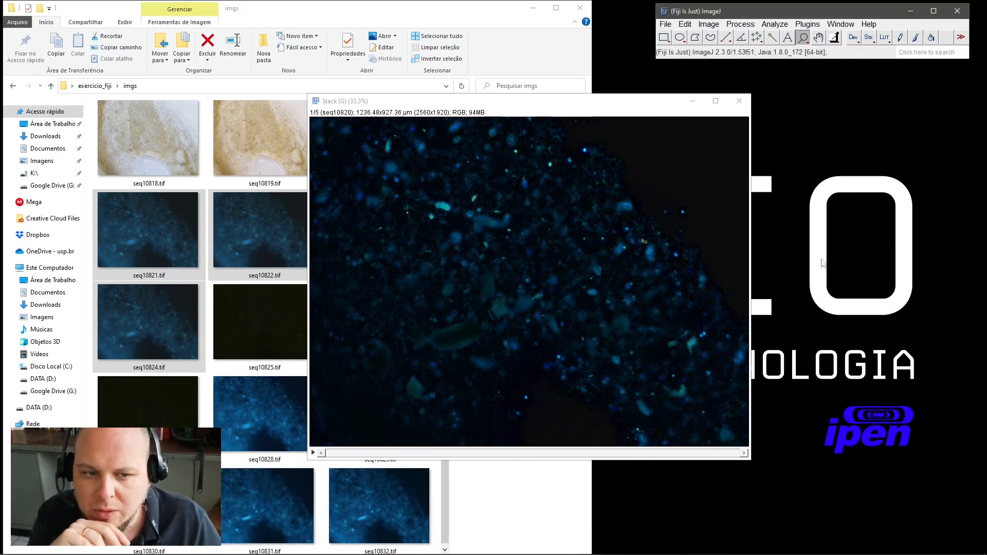
pyautogui.click(470, 183)
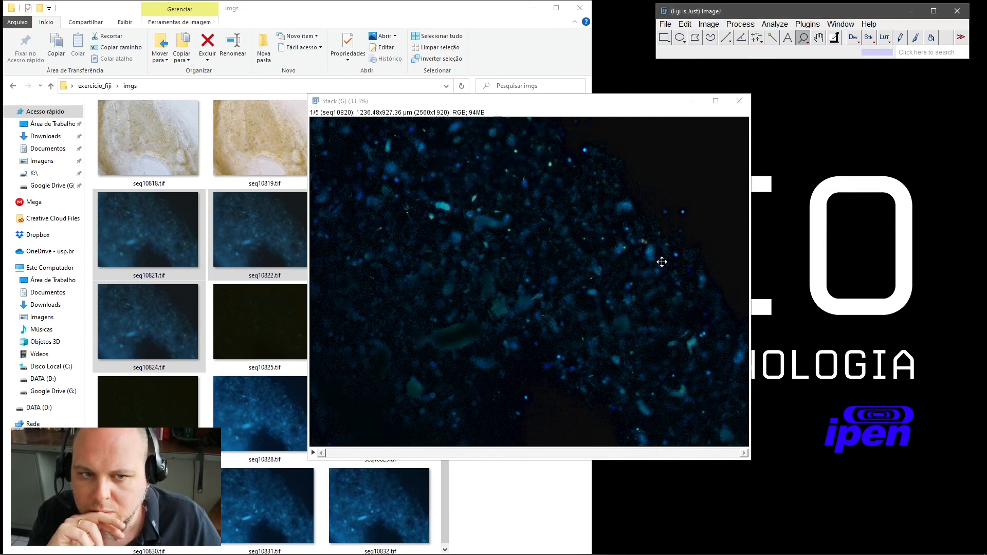
# Apply a Gaussian Blur with sigma 3.00 to all five images of the stack
pyautogui.click(754, 27)
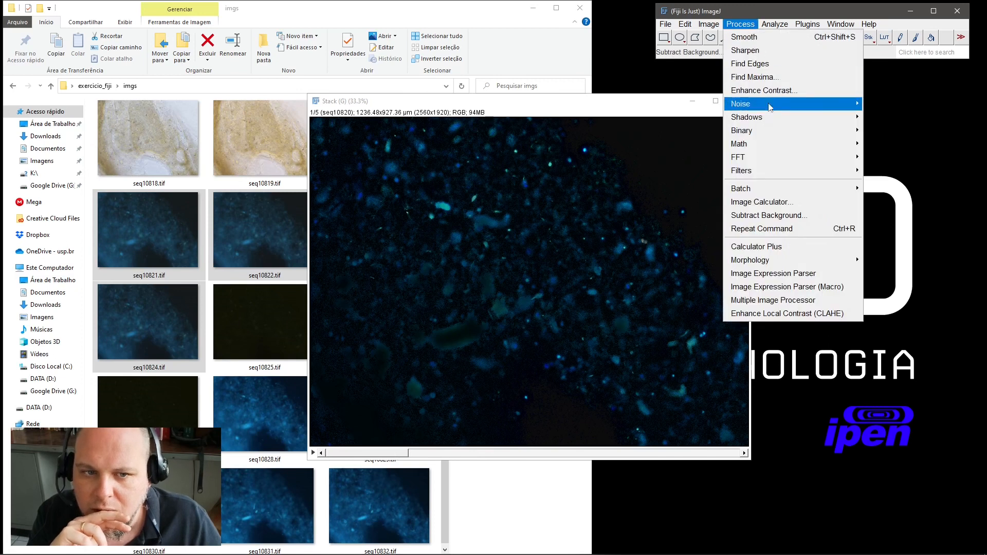
pyautogui.moveTo(775, 148)
pyautogui.moveTo(777, 172)
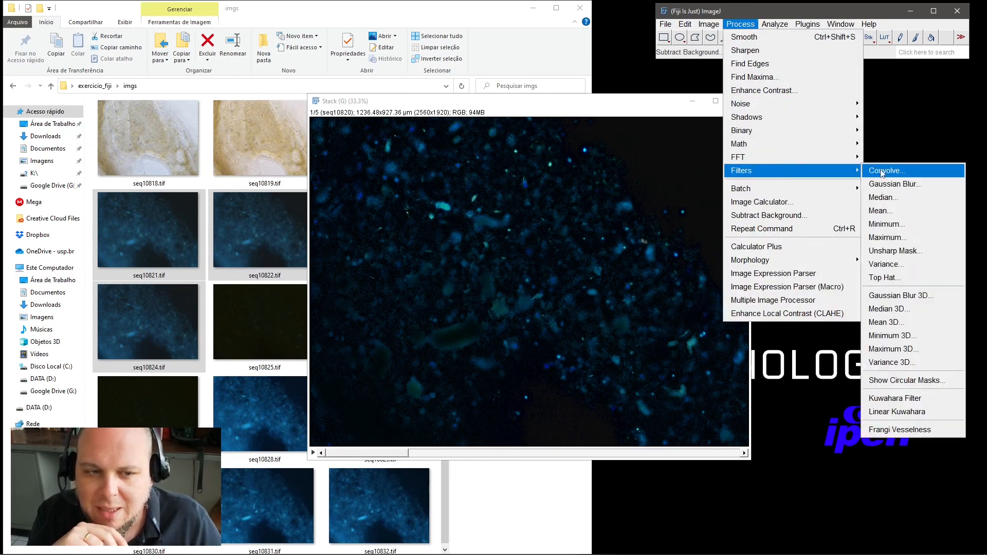
pyautogui.click(894, 184)
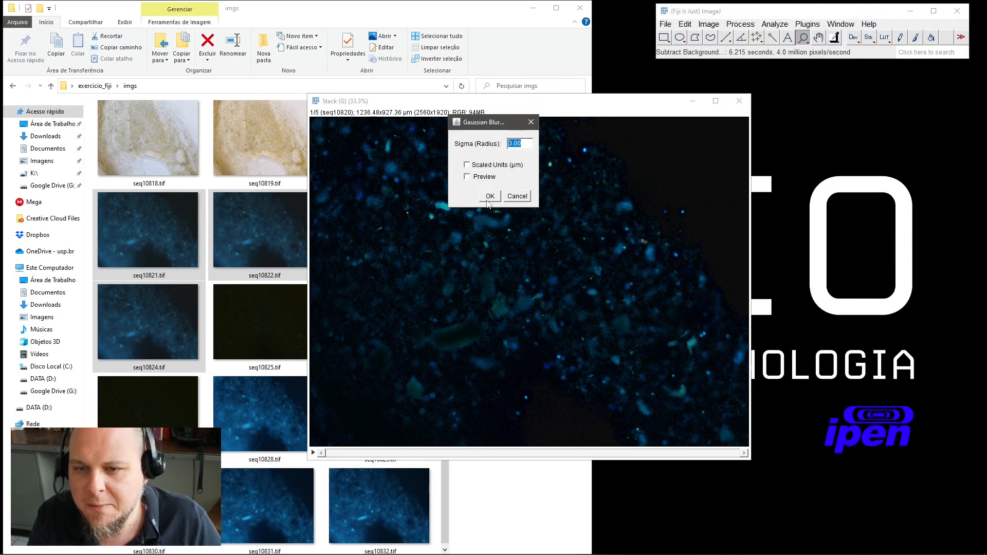
pyautogui.click(490, 196)
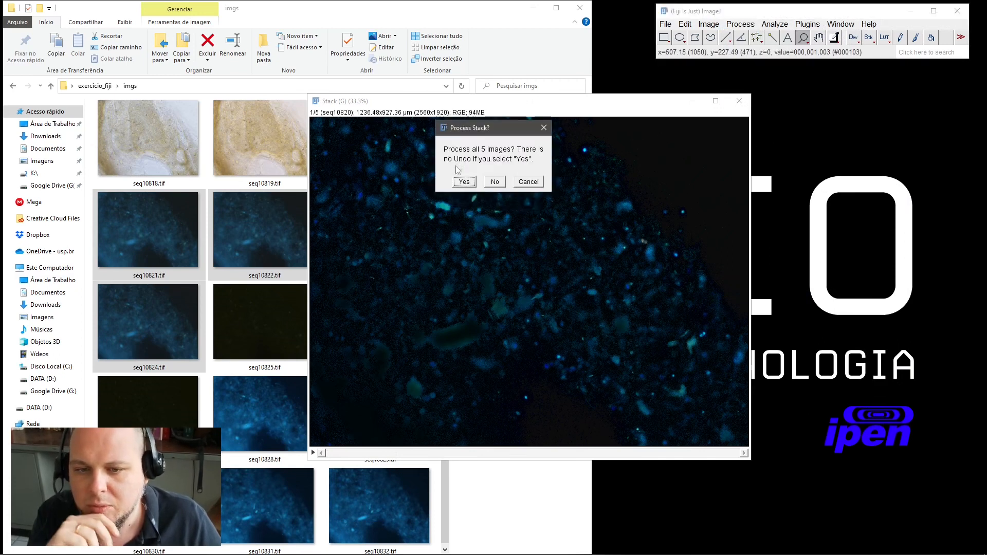
pyautogui.click(463, 182)
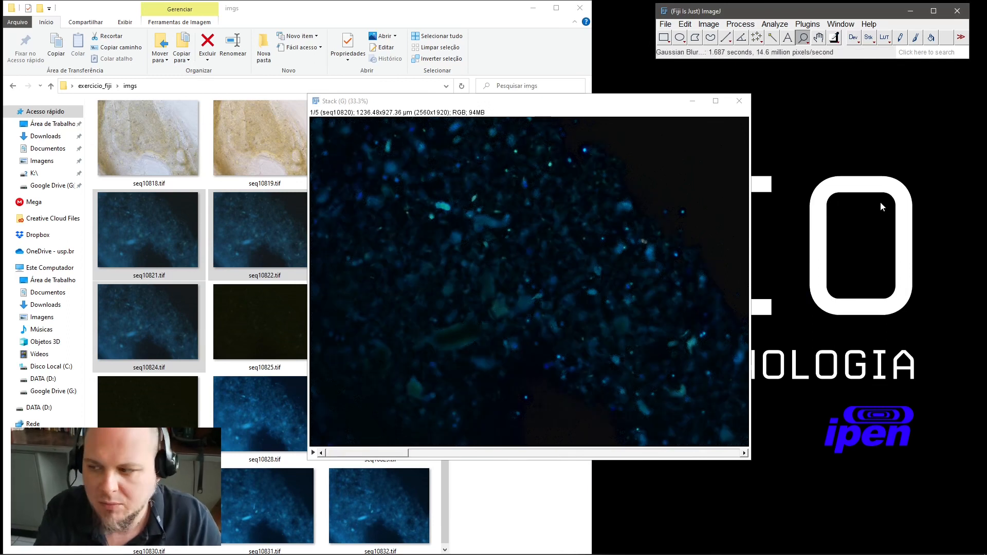
pyautogui.moveTo(408, 454); pyautogui.dragTo(365, 454)
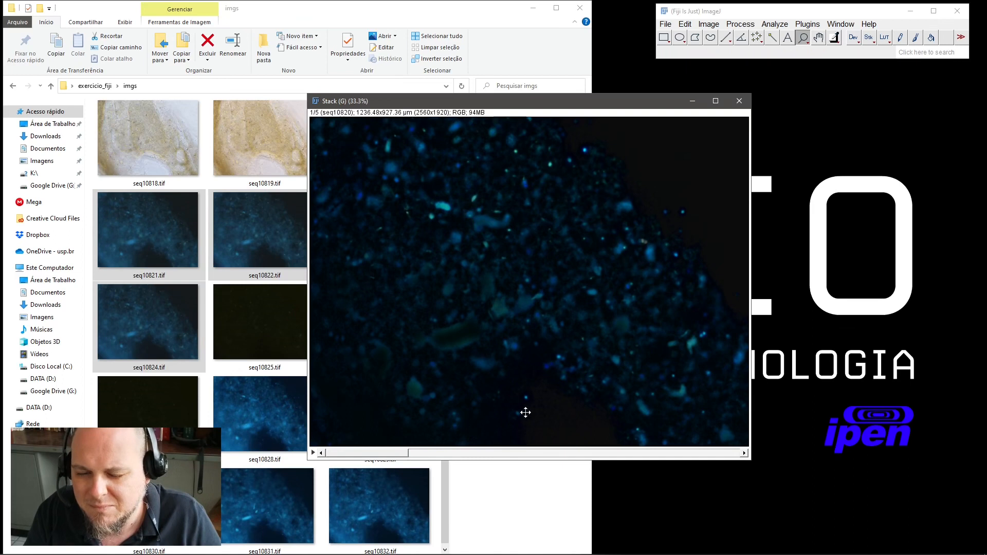
# Try to run the 3D Objects Counter on the RGB stack
pyautogui.click(740, 24)
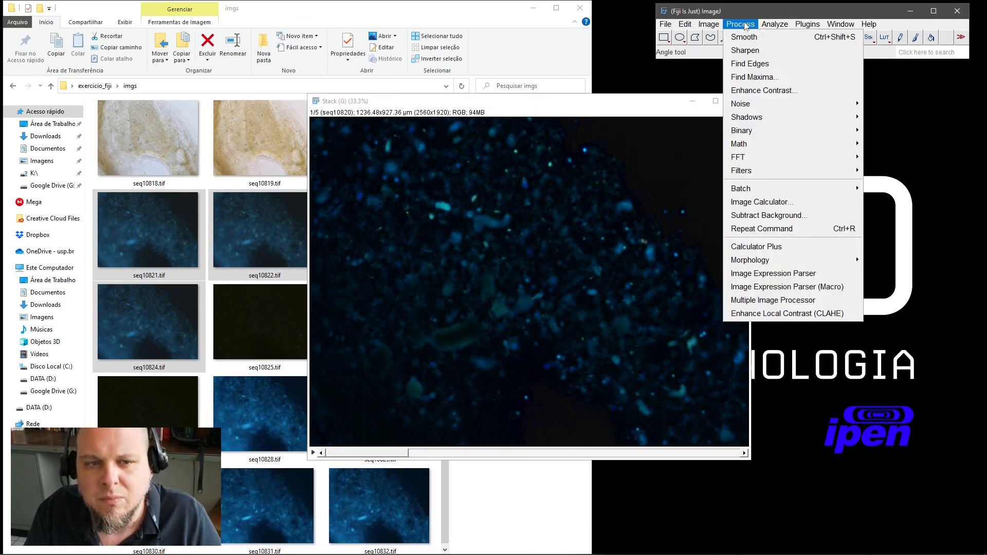
pyautogui.moveTo(774, 24)
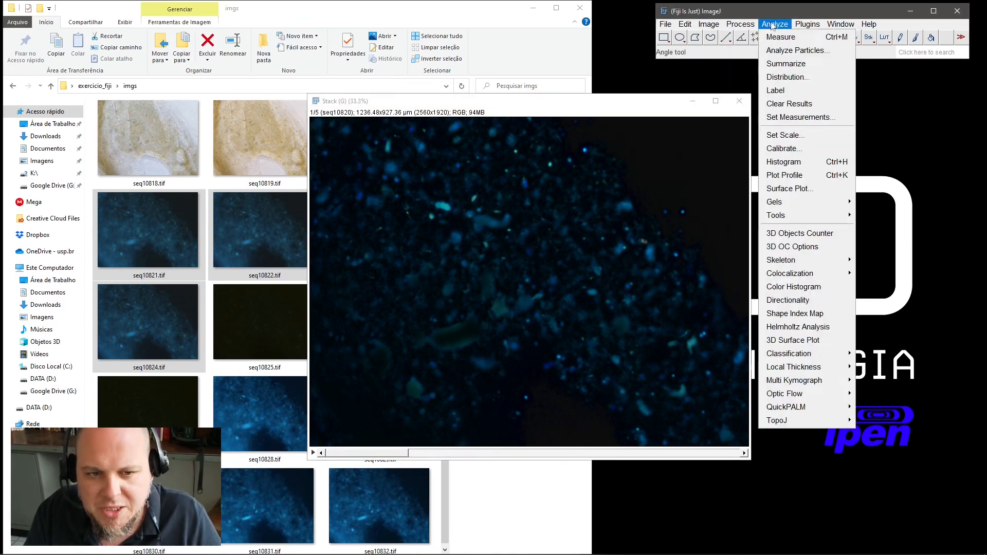
pyautogui.click(819, 237)
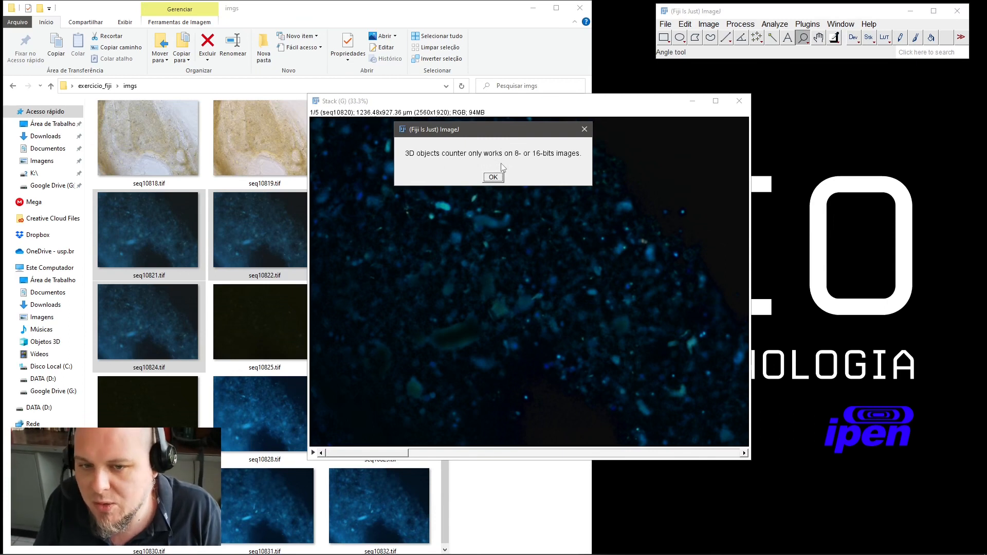
pyautogui.click(493, 177)
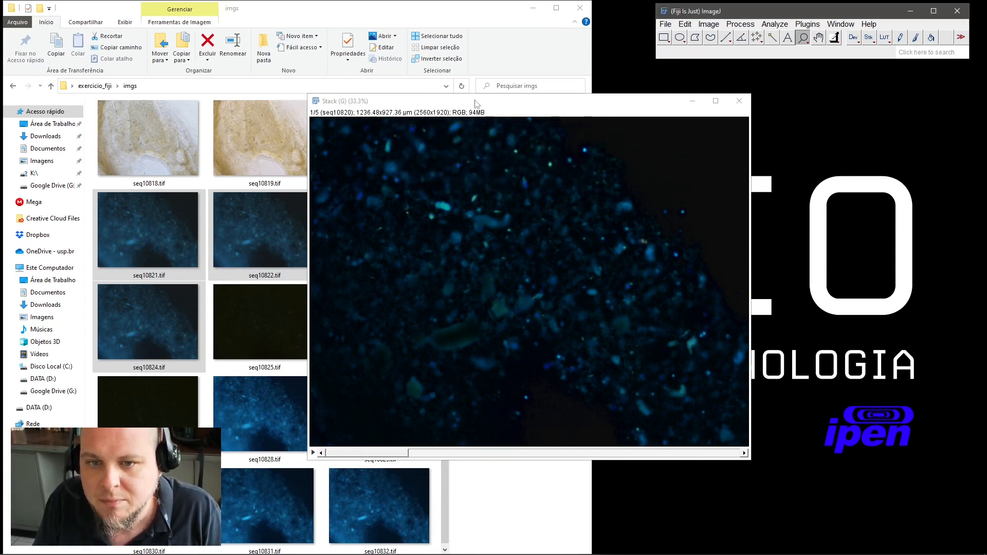
# Split the five-image RGB stack into separate red, green and blue 8-bit channel stacks
pyautogui.click(516, 105)
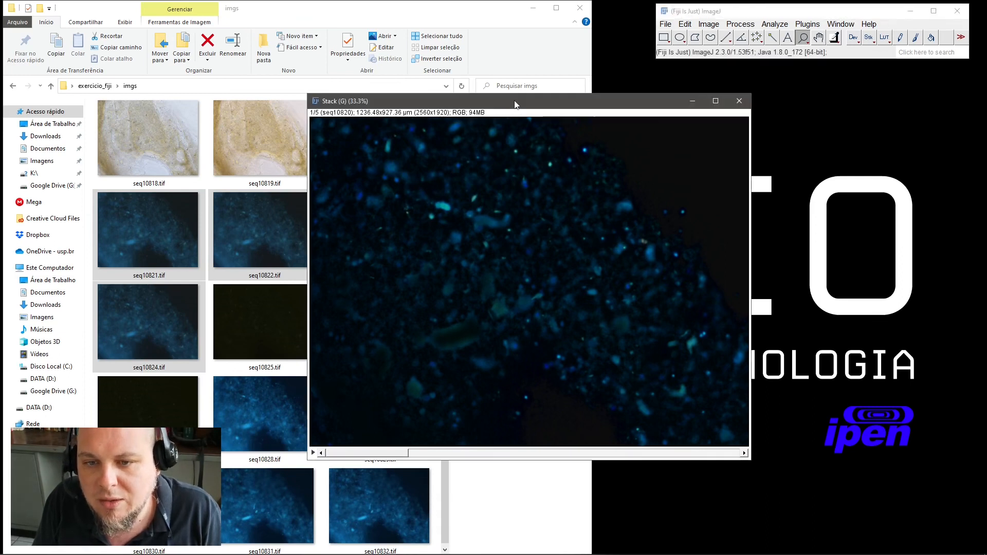
pyautogui.moveTo(519, 106); pyautogui.dragTo(520, 100)
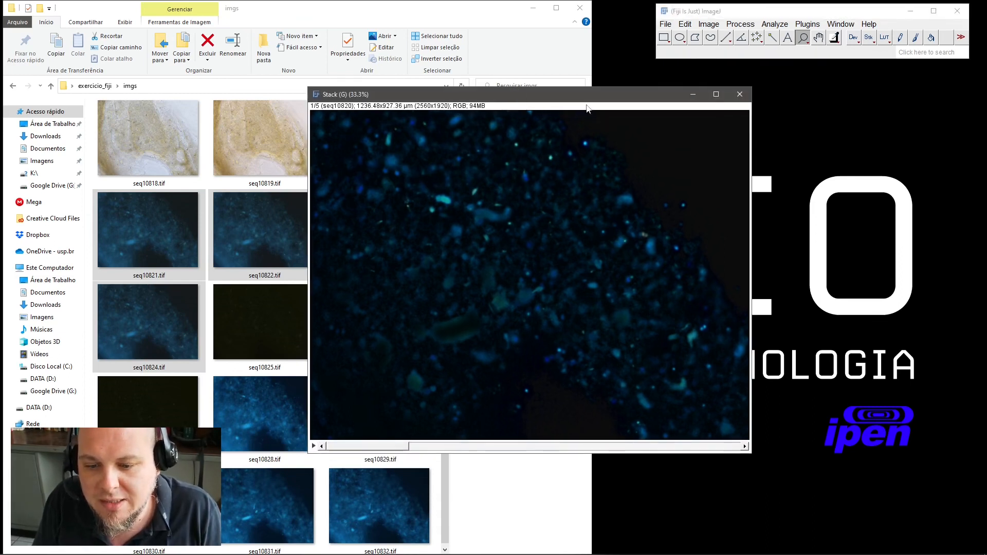
pyautogui.click(708, 25)
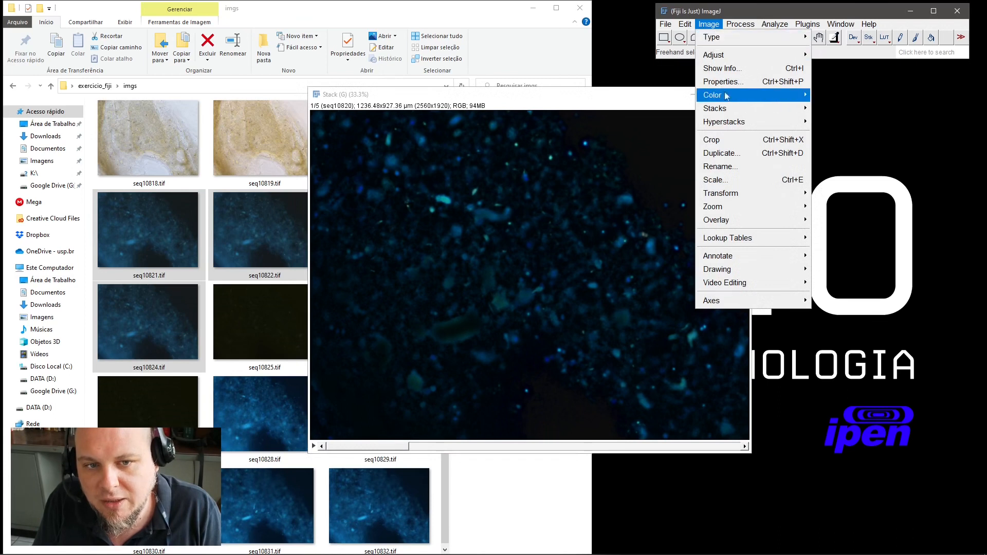
pyautogui.moveTo(726, 96)
pyautogui.click(622, 94)
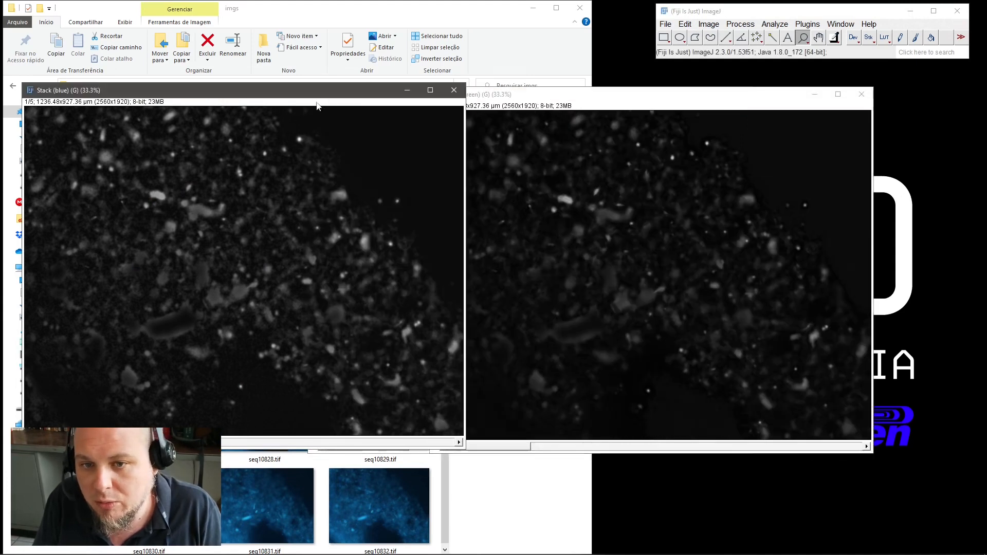
# Rearrange the channel windows so the blue channel stack is in front and the green one is out of the way
pyautogui.click(600, 129)
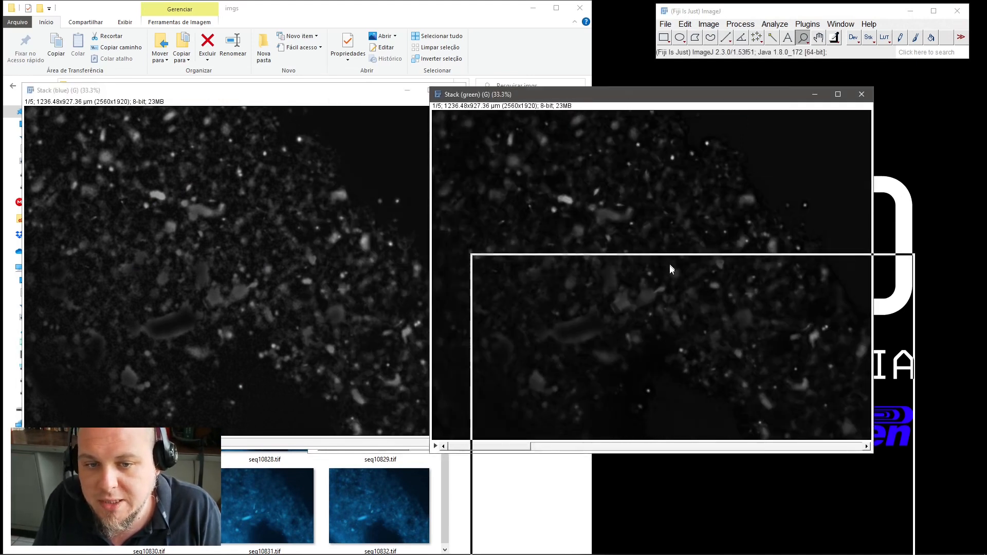
pyautogui.moveTo(669, 269); pyautogui.dragTo(670, 272)
pyautogui.moveTo(525, 97); pyautogui.dragTo(594, 102)
pyautogui.moveTo(278, 92); pyautogui.dragTo(648, 96)
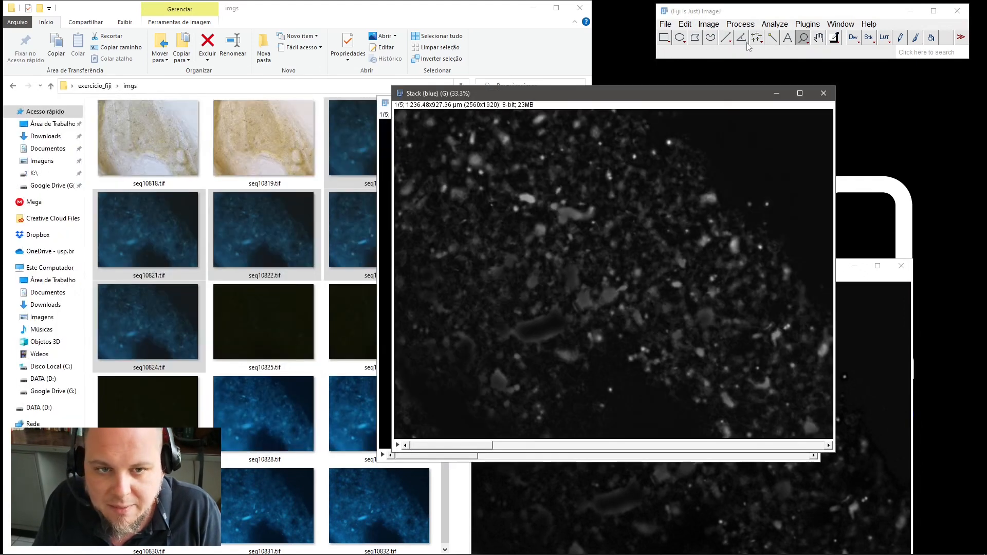
# Run the 3D Objects Counter on the blue channel stack with threshold 61 and a minimum object size of 10
pyautogui.click(751, 24)
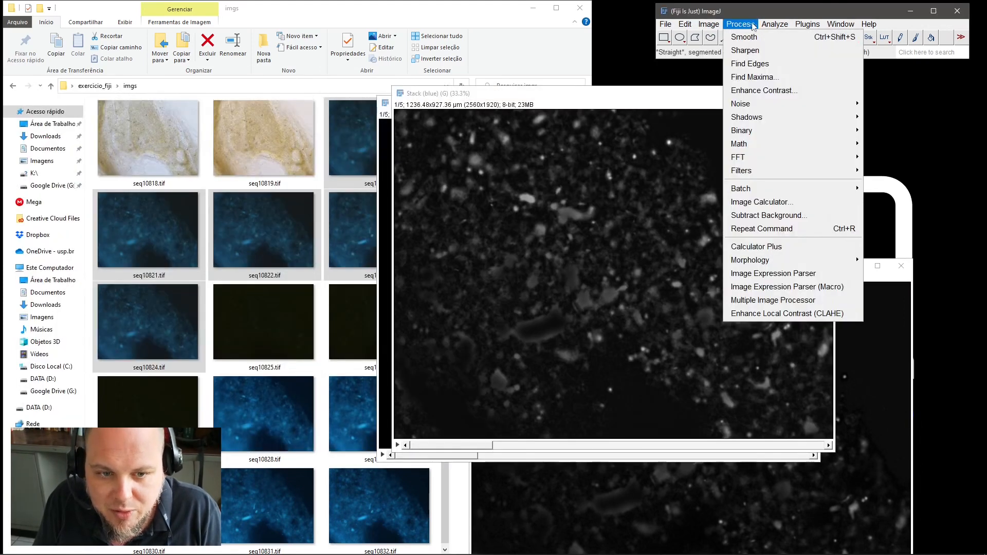
pyautogui.moveTo(775, 24)
pyautogui.click(794, 228)
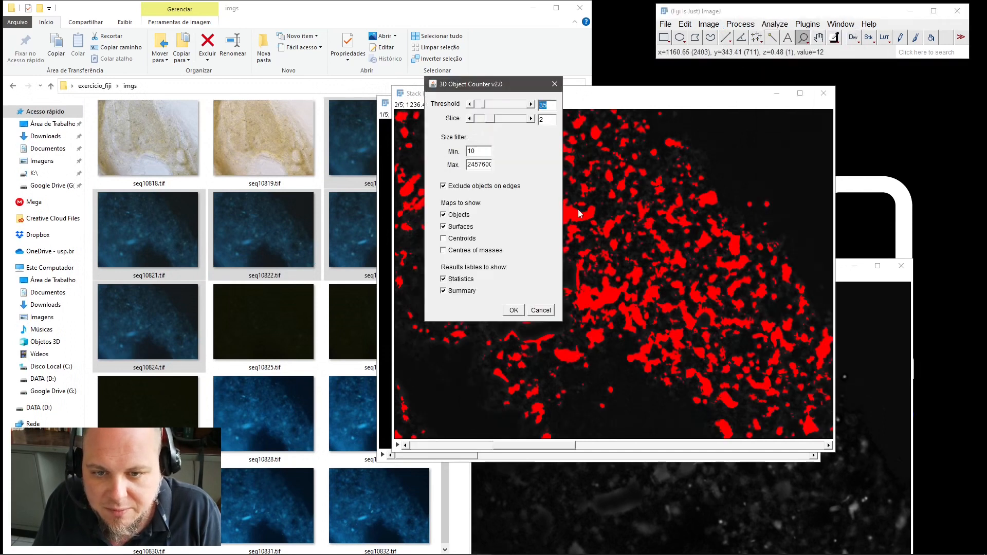
pyautogui.moveTo(504, 83); pyautogui.dragTo(252, 150)
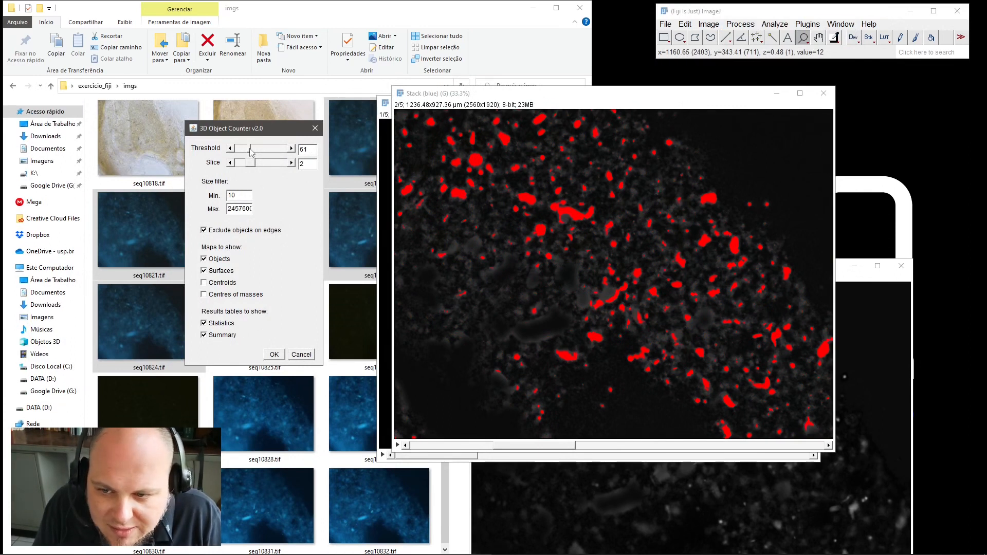
pyautogui.click(274, 354)
pyautogui.scroll(-2, 582, 313)
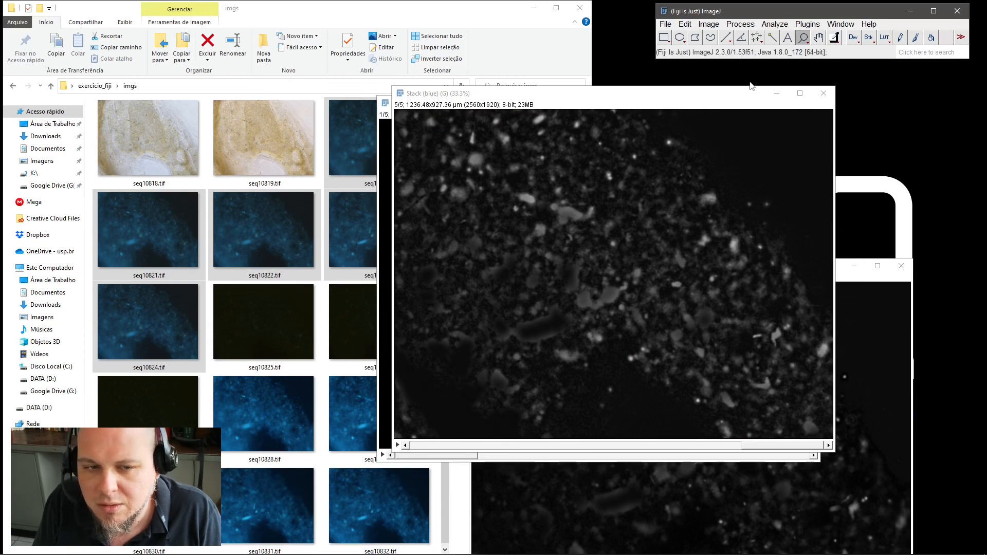
pyautogui.click(709, 24)
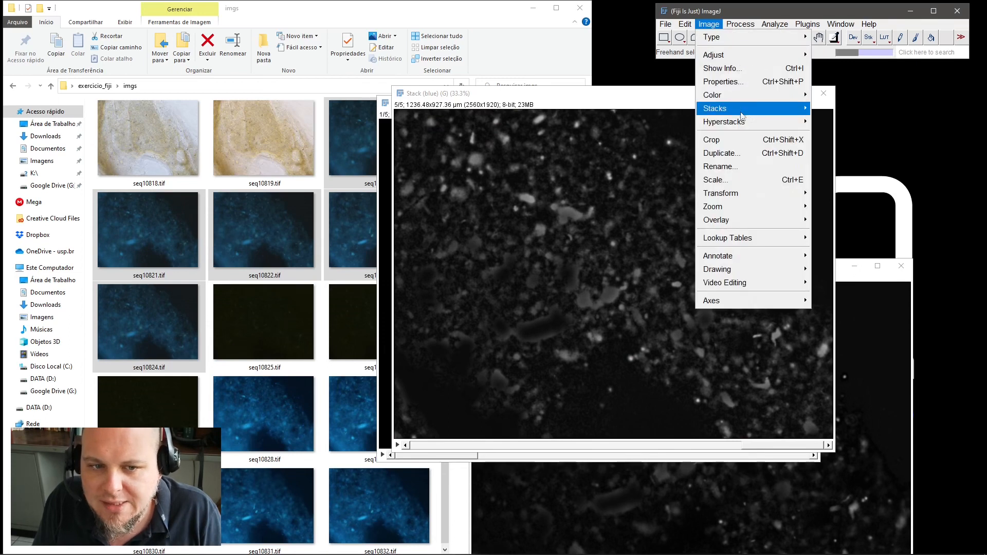
pyautogui.click(613, 101)
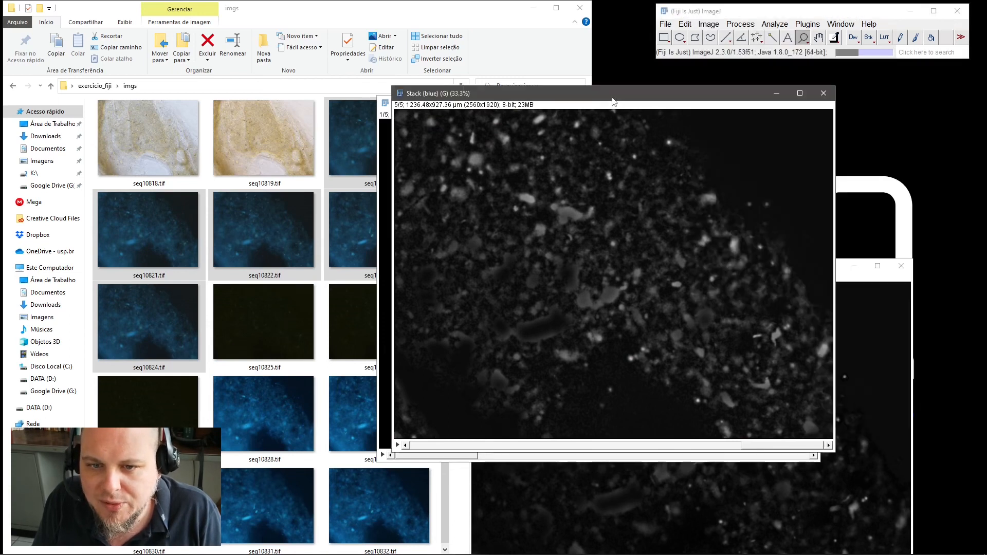
pyautogui.click(709, 24)
pyautogui.moveTo(730, 110)
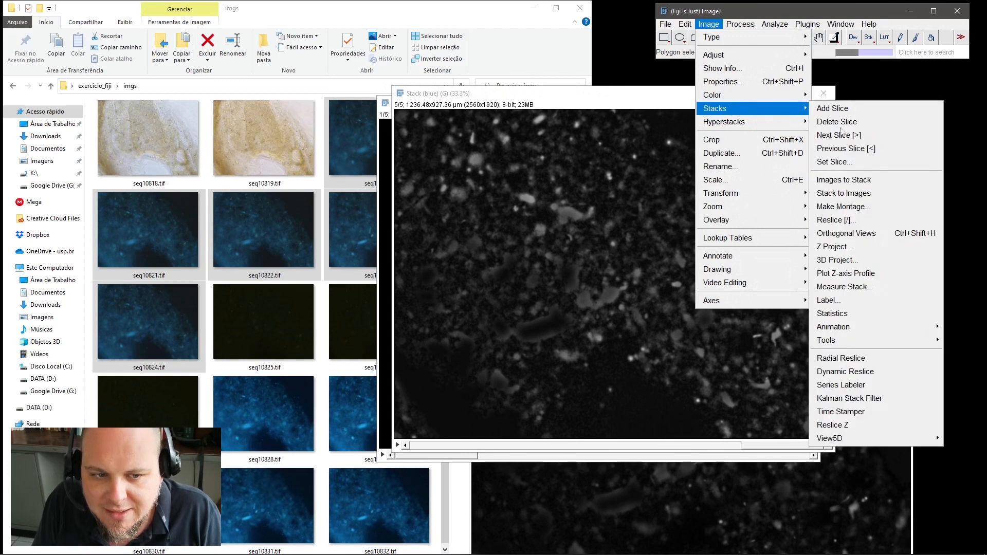
pyautogui.click(857, 261)
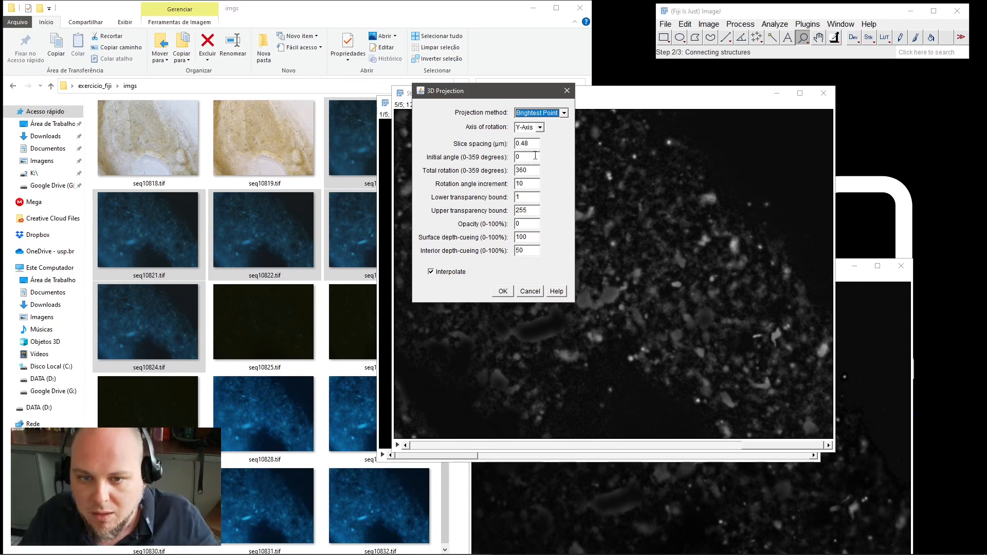
pyautogui.moveTo(532, 144); pyautogui.dragTo(516, 145)
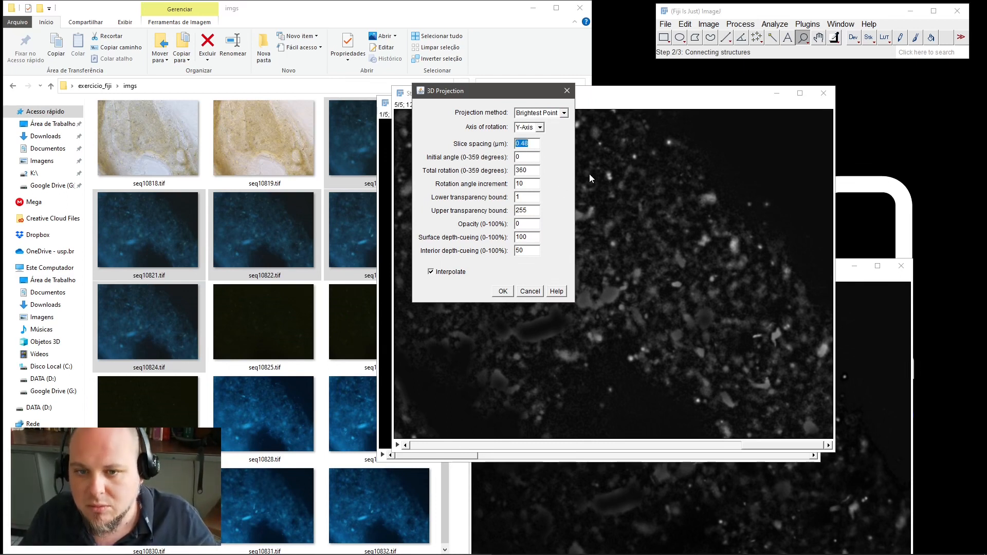
pyautogui.write('4')
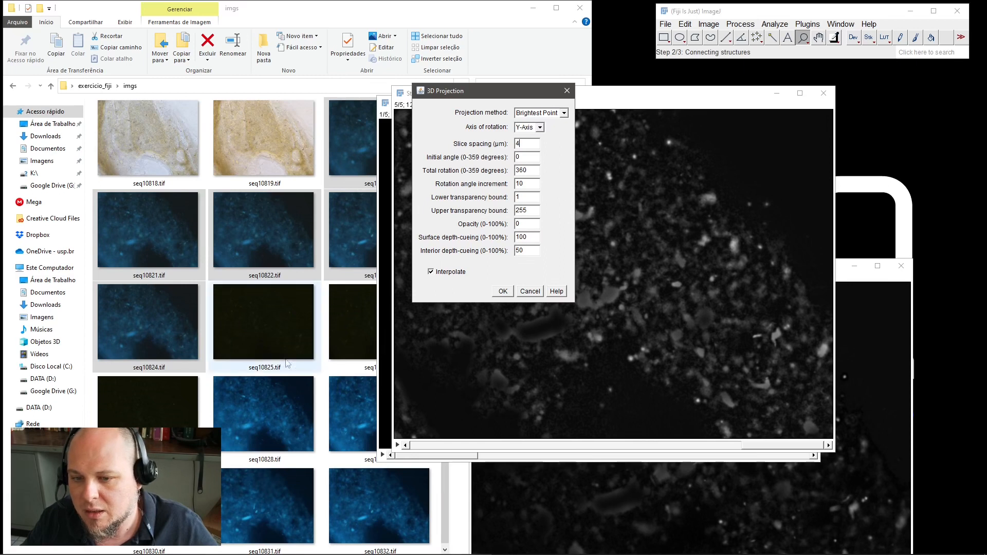
pyautogui.moveTo(119, 551)
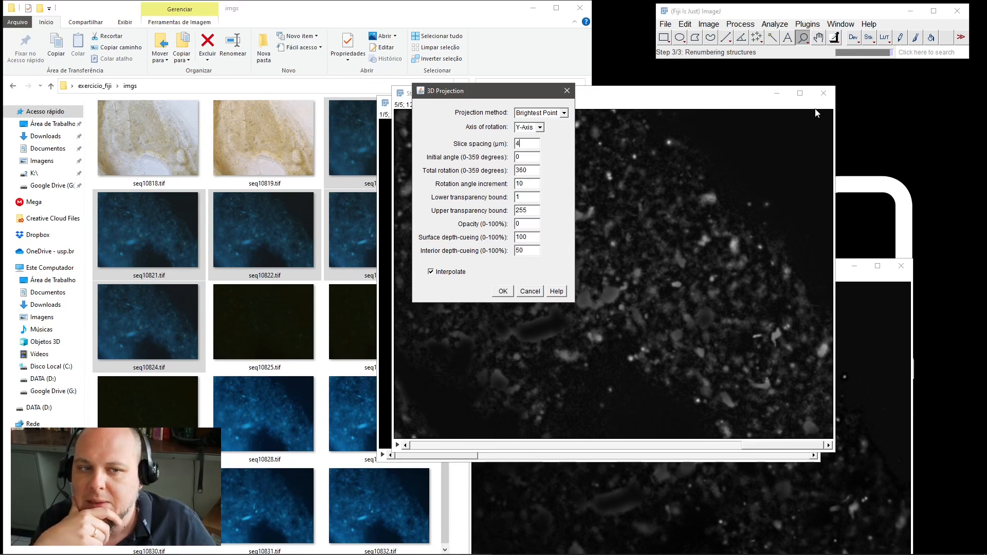
pyautogui.click(538, 289)
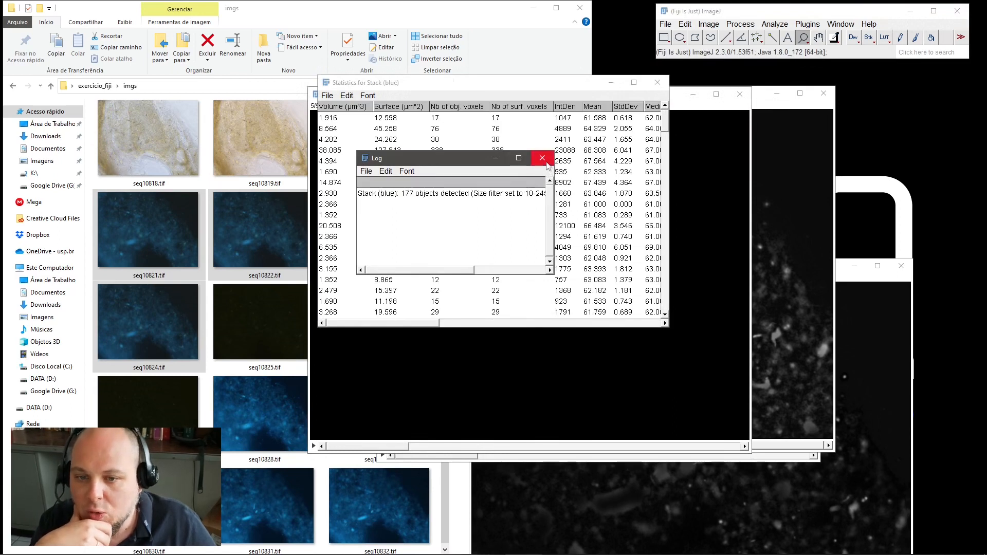
# Close the object count log and move the statistics table aside to uncover the surface map
pyautogui.click(542, 158)
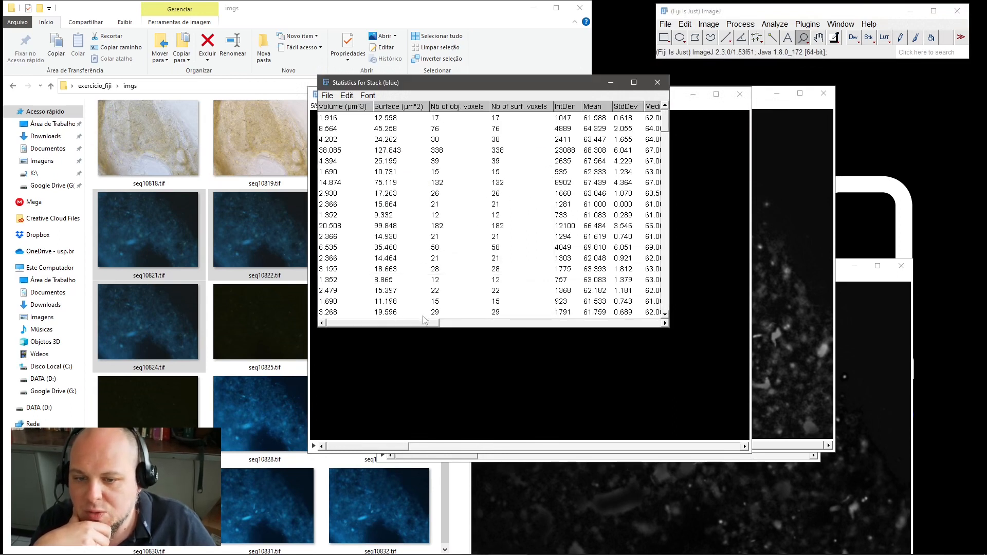
pyautogui.rightClick(343, 122)
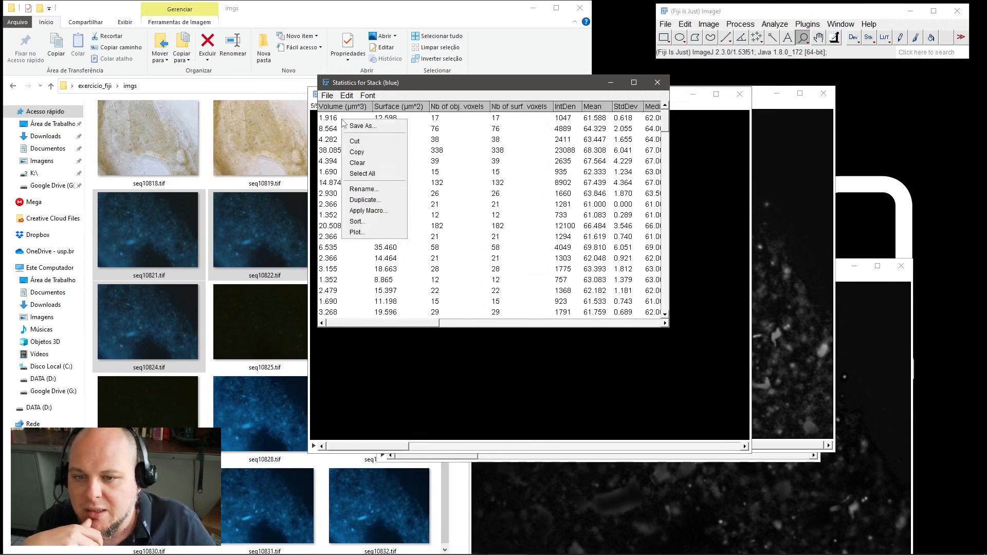
pyautogui.click(463, 82)
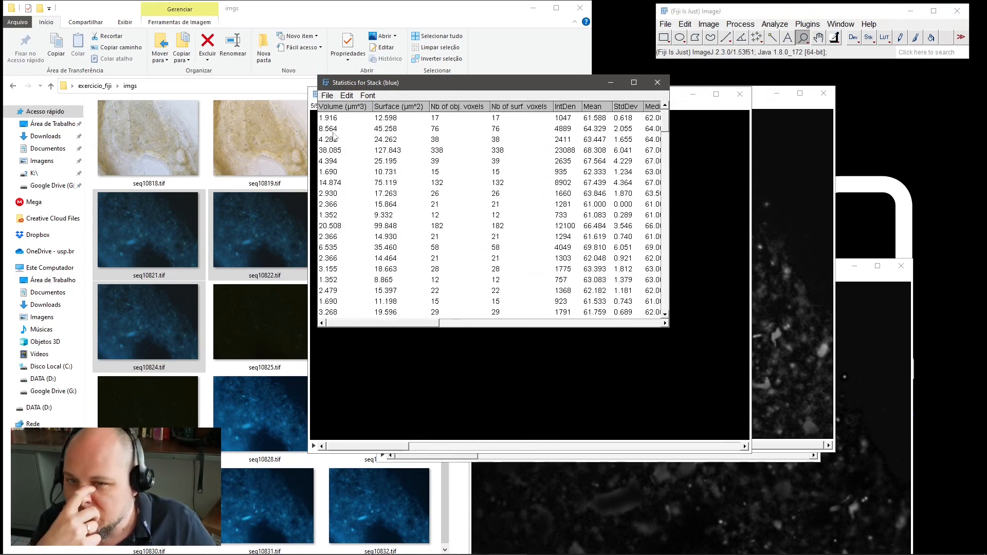
pyautogui.moveTo(502, 83); pyautogui.dragTo(185, 109)
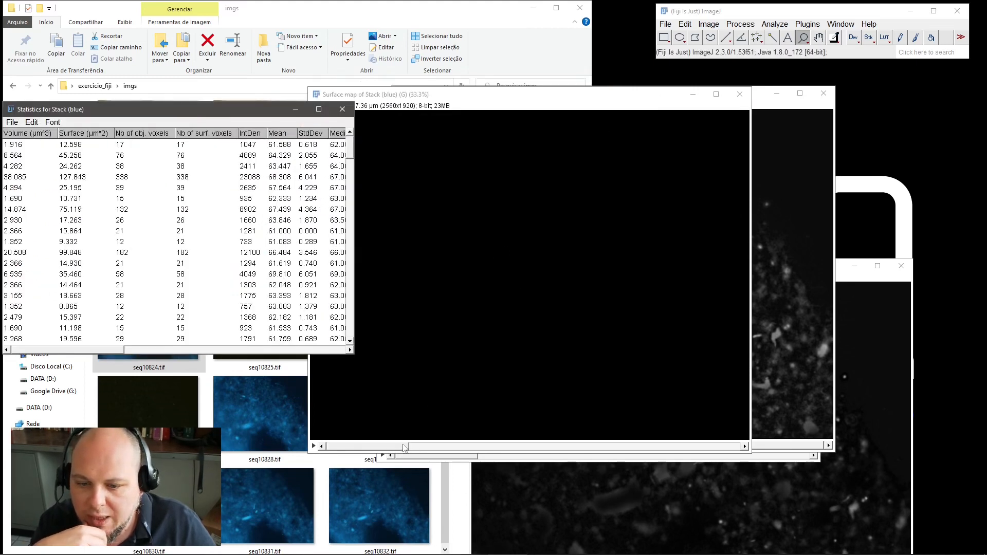
# Separate the surface map and objects map windows of the blue stack and browse through their slices
pyautogui.click(490, 447)
pyautogui.moveTo(490, 447); pyautogui.dragTo(607, 457)
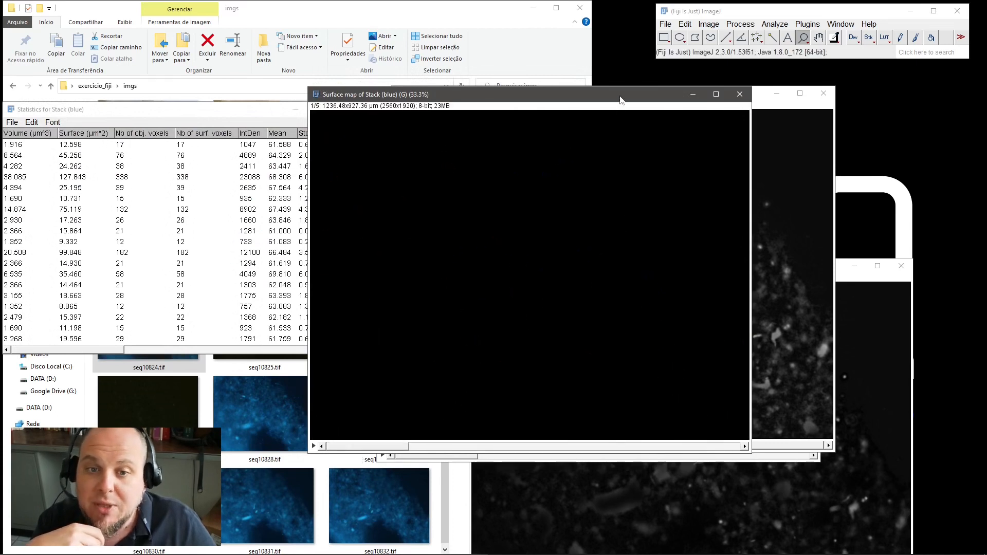
pyautogui.moveTo(618, 98); pyautogui.dragTo(739, 309)
pyautogui.moveTo(659, 306); pyautogui.dragTo(700, 132)
pyautogui.moveTo(476, 98); pyautogui.dragTo(621, 84)
pyautogui.moveTo(532, 432)
pyautogui.mouseDown()
pyautogui.moveTo(735, 428)
pyautogui.moveTo(523, 431)
pyautogui.mouseUp()
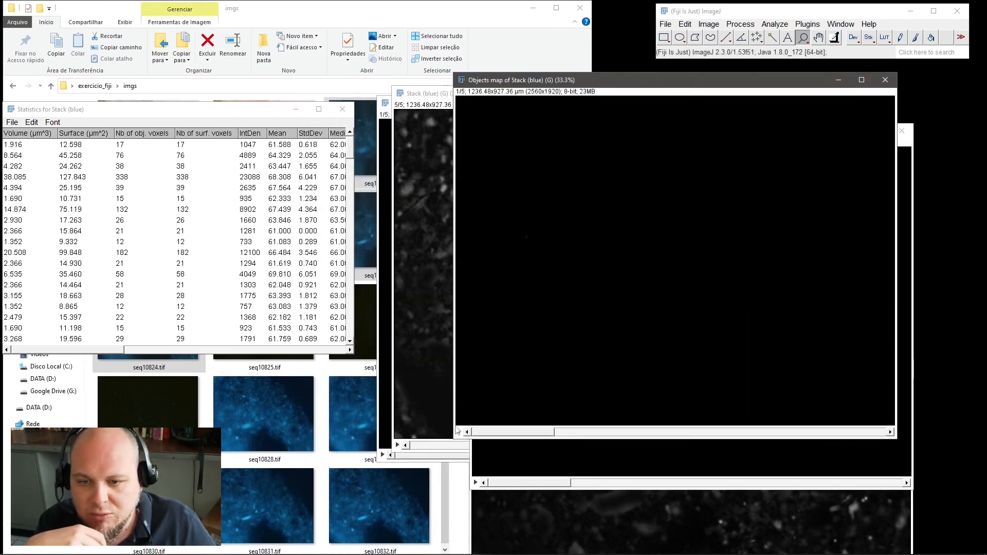
# Review the blue stack's statistics table, save it as Statistics for Stack (blue).csv, and close the table
pyautogui.moveTo(182, 109); pyautogui.dragTo(376, 96)
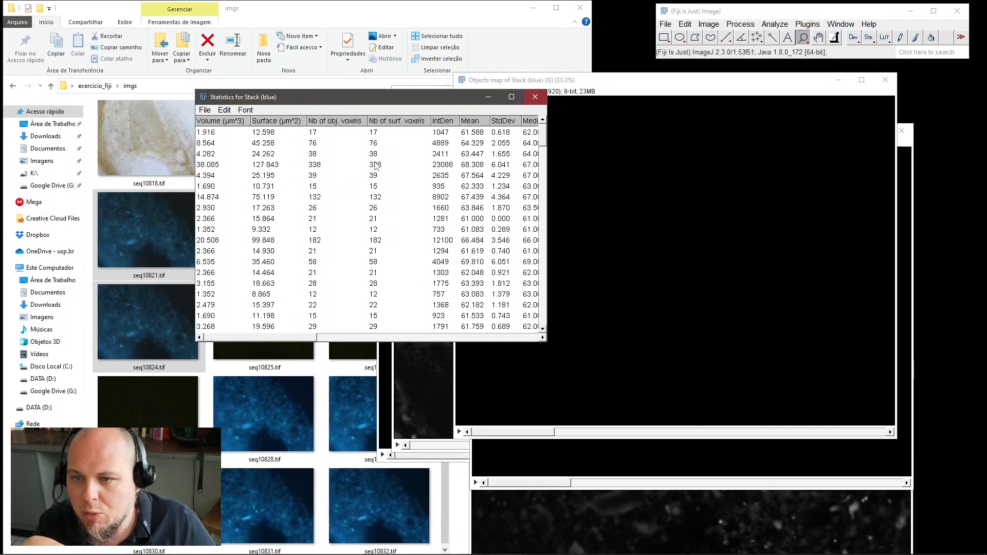
pyautogui.rightClick(330, 207)
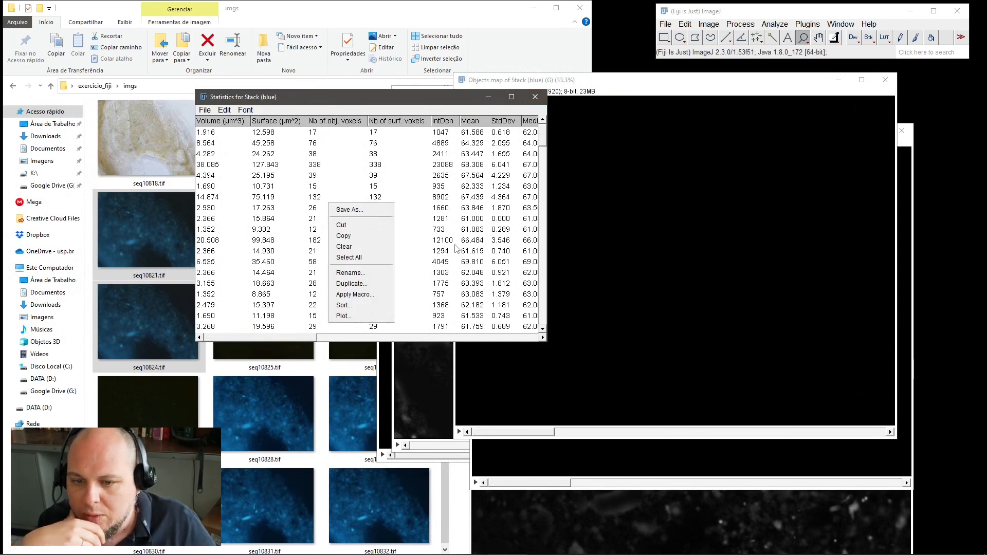
pyautogui.click(547, 144)
pyautogui.scroll(-5, 546, 143)
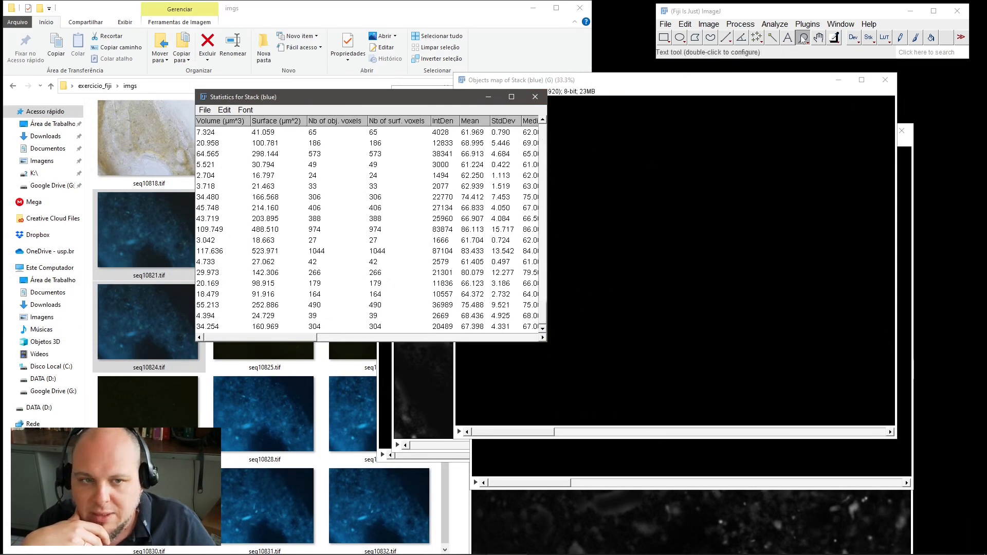
pyautogui.click(841, 24)
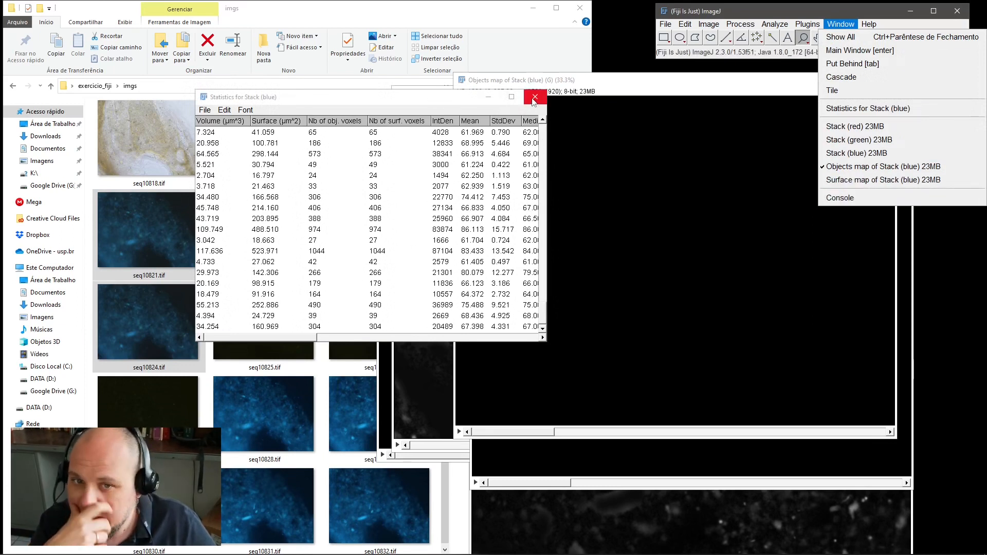
pyautogui.click(212, 111)
pyautogui.click(208, 111)
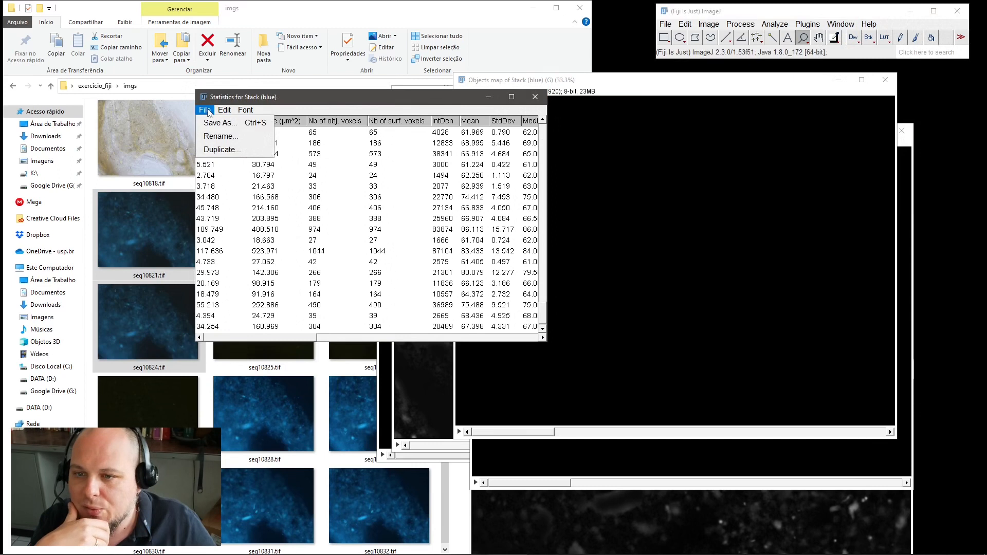
pyautogui.click(216, 123)
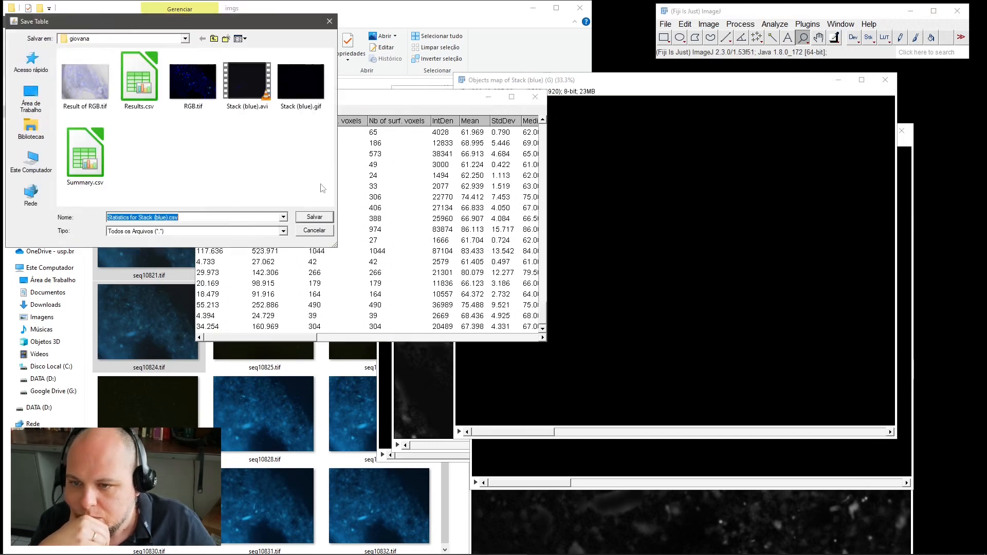
pyautogui.click(309, 221)
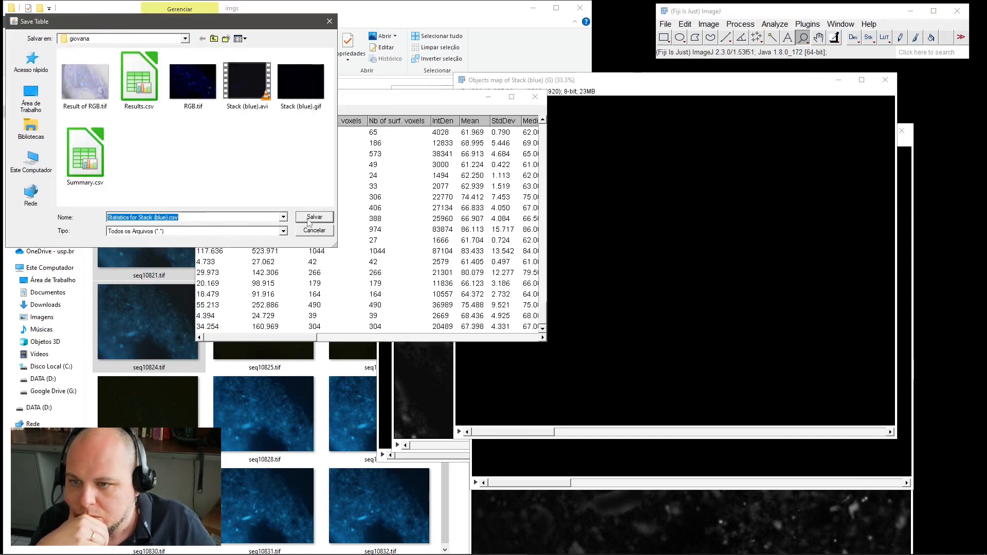
pyautogui.click(535, 97)
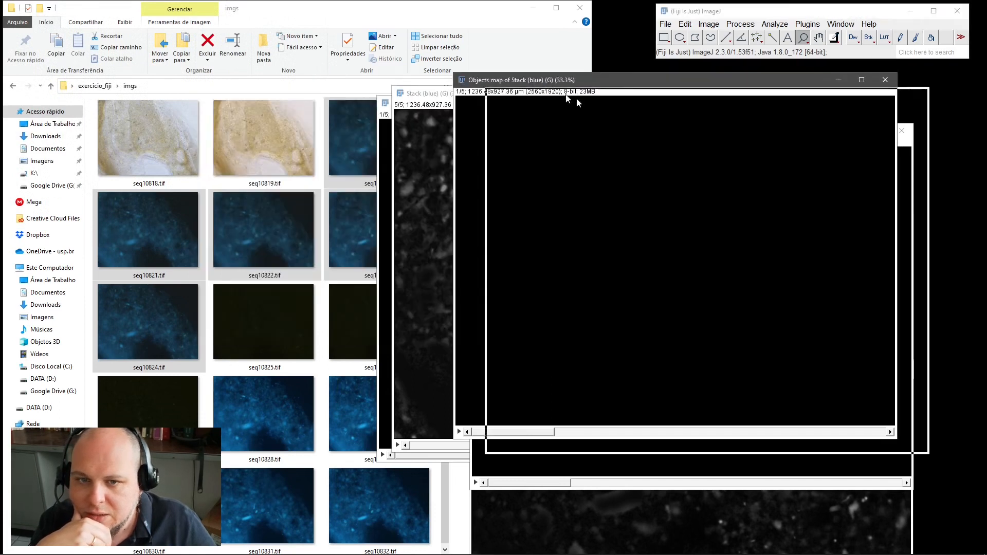
# Save the objects map of the blue stack as the uncompressed AVI Objects map of Stack (blue).avi at 7 fps and close its window
pyautogui.moveTo(565, 80); pyautogui.dragTo(626, 102)
pyautogui.click(665, 24)
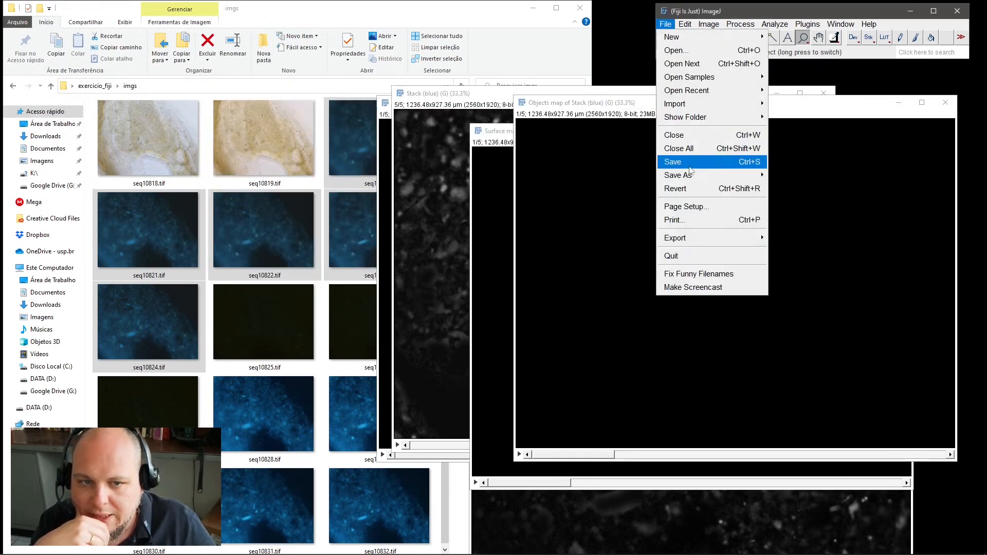
pyautogui.moveTo(698, 177)
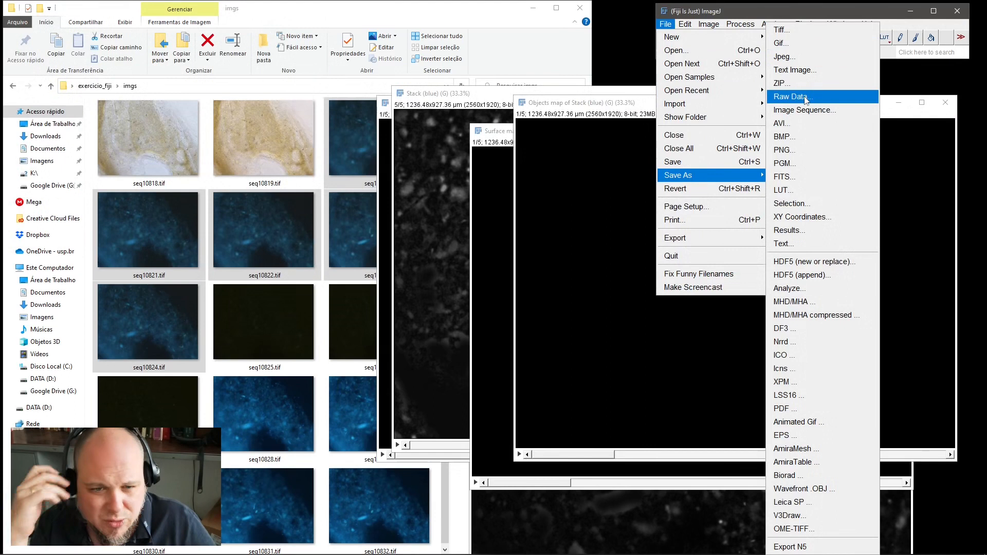
pyautogui.click(796, 123)
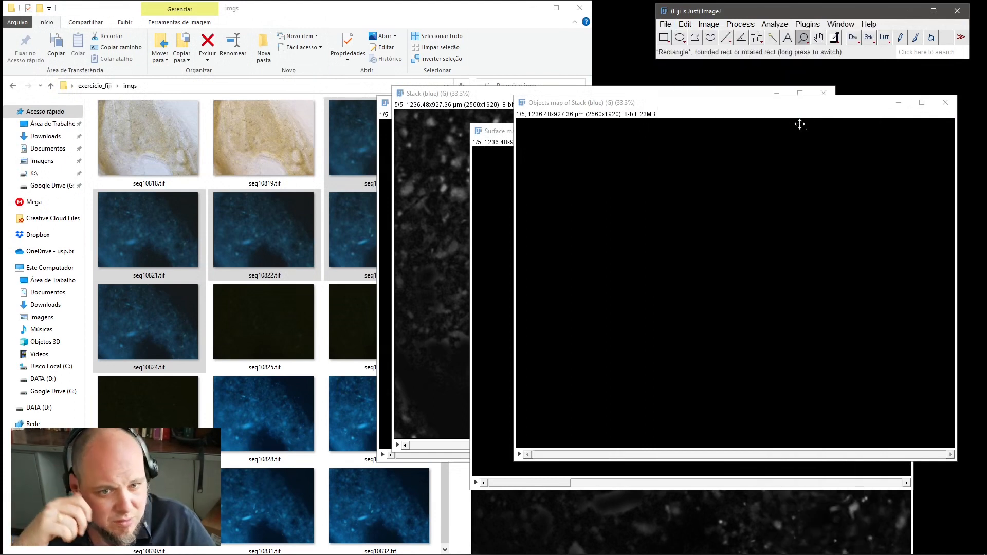
pyautogui.click(525, 148)
pyautogui.click(516, 173)
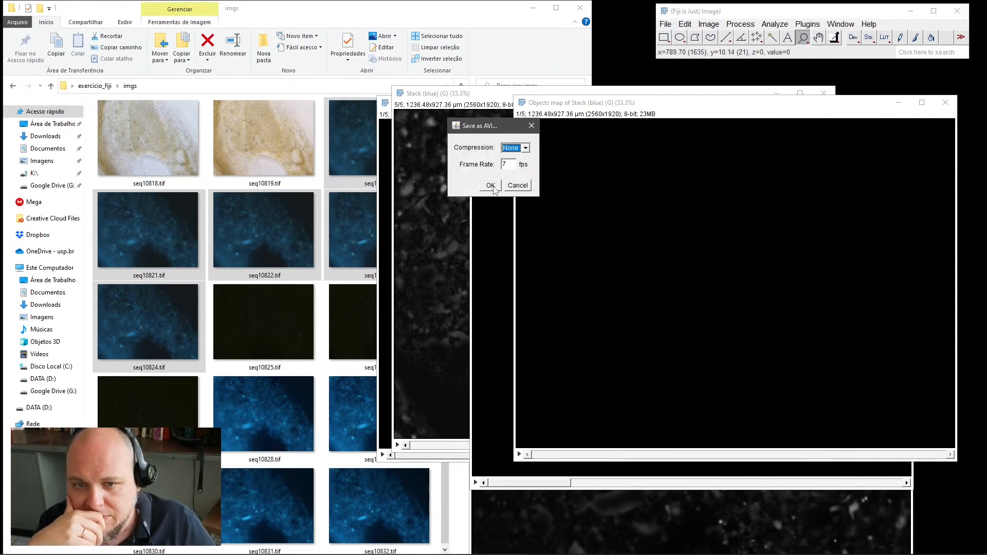
pyautogui.click(490, 185)
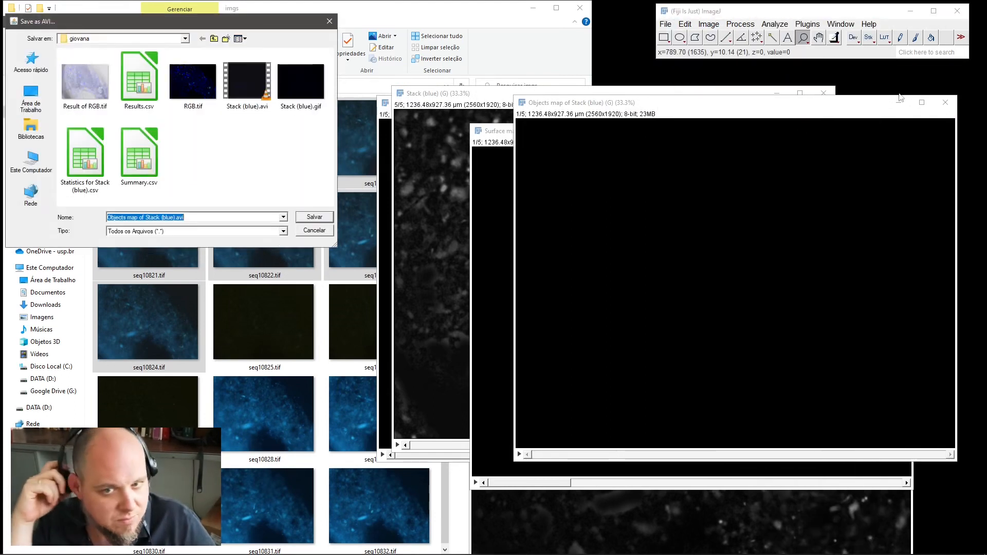
pyautogui.click(314, 218)
pyautogui.click(945, 102)
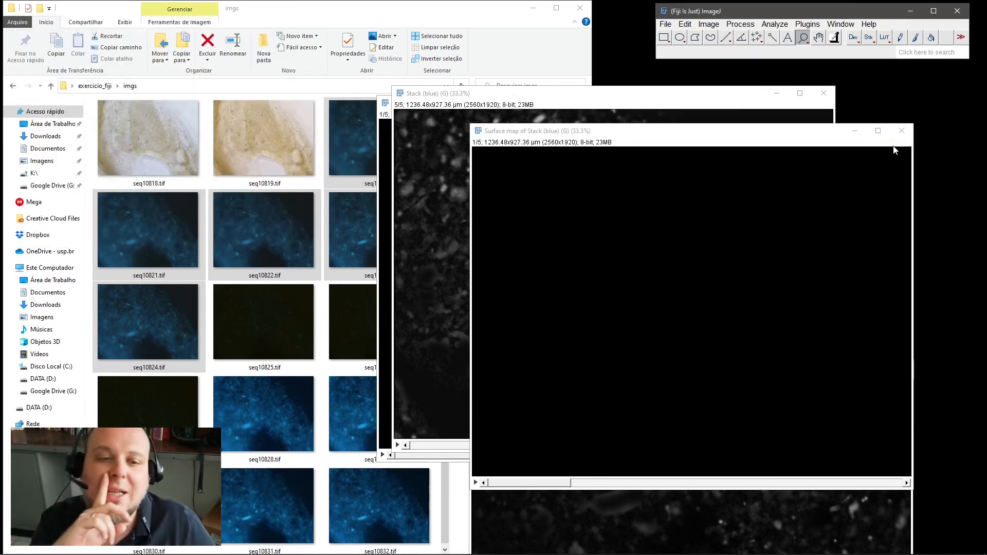
# Save the surface map of the blue stack as the uncompressed AVI Surface map of Stack (blue).avi and close its window
pyautogui.click(666, 25)
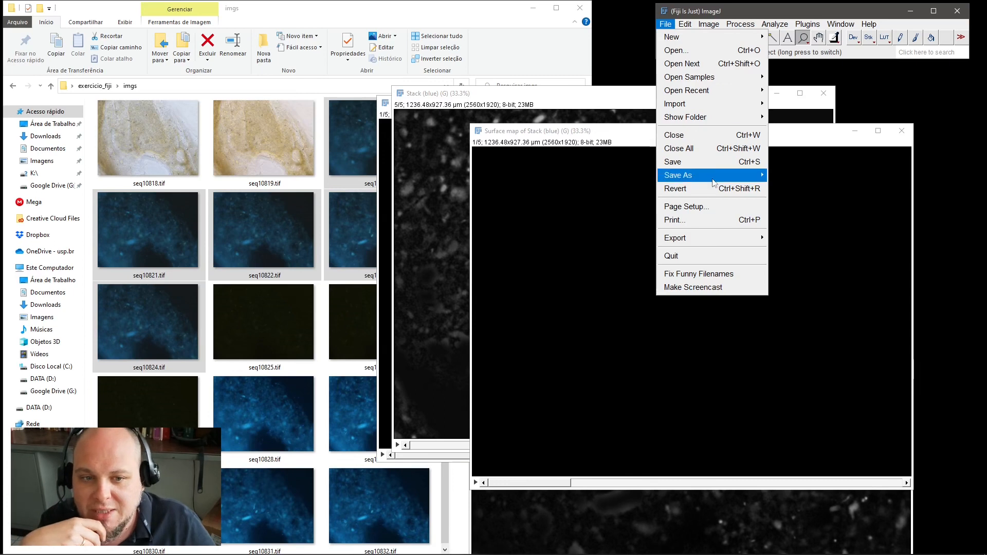
pyautogui.moveTo(717, 176)
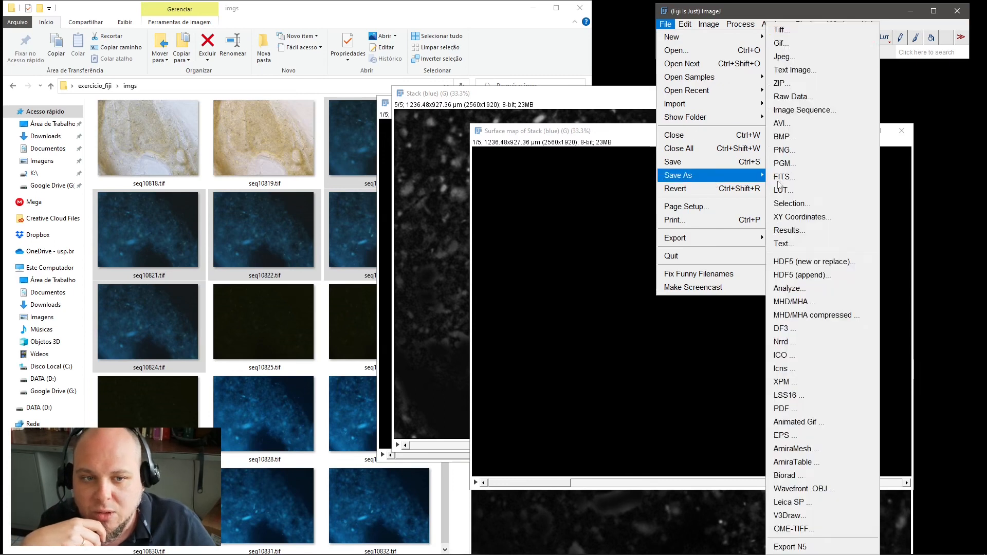
pyautogui.click(799, 129)
pyautogui.click(524, 148)
pyautogui.click(511, 155)
pyautogui.click(490, 186)
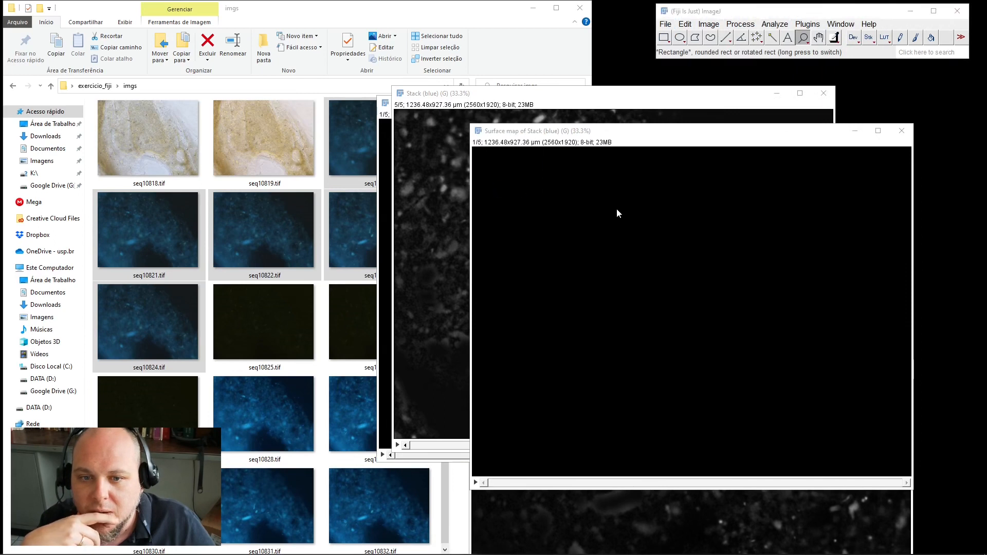
pyautogui.click(311, 217)
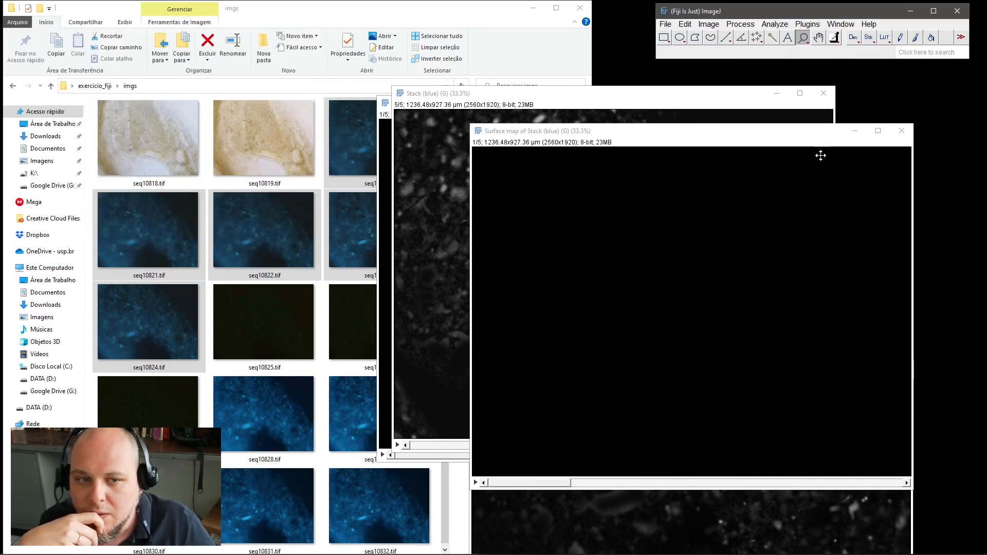
pyautogui.click(908, 135)
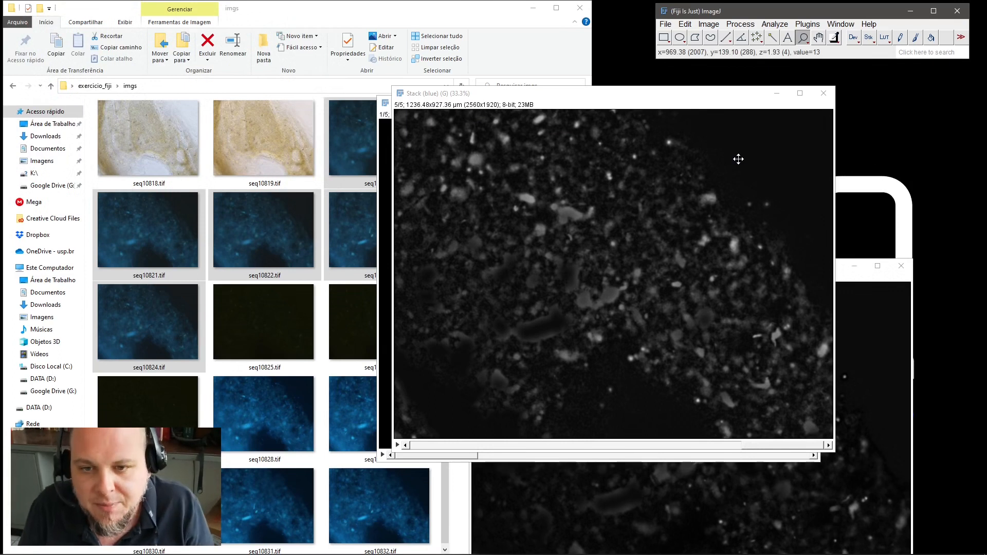
# Bring the blue channel stack into view and apply the Blue lookup table to it
pyautogui.click(696, 100)
pyautogui.moveTo(695, 98); pyautogui.dragTo(711, 100)
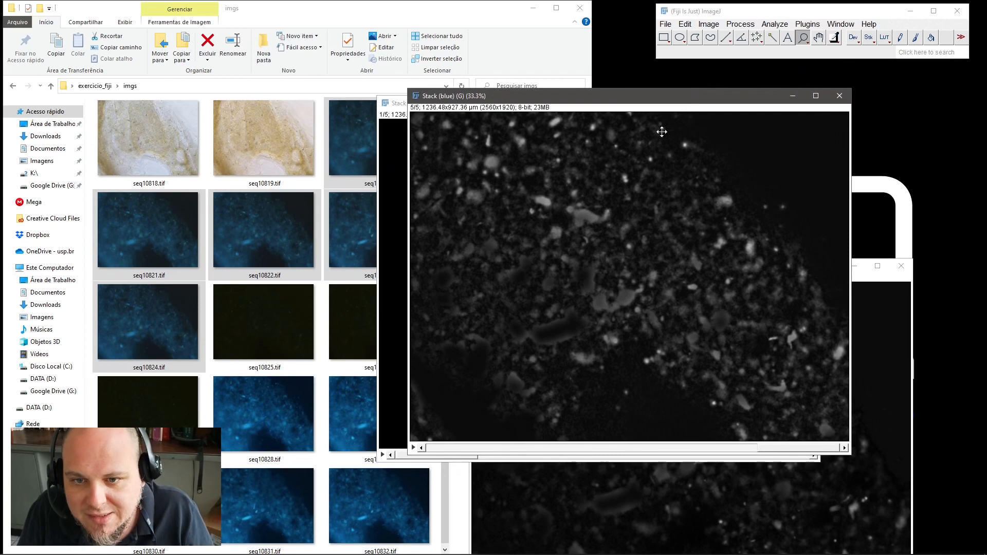
pyautogui.click(889, 45)
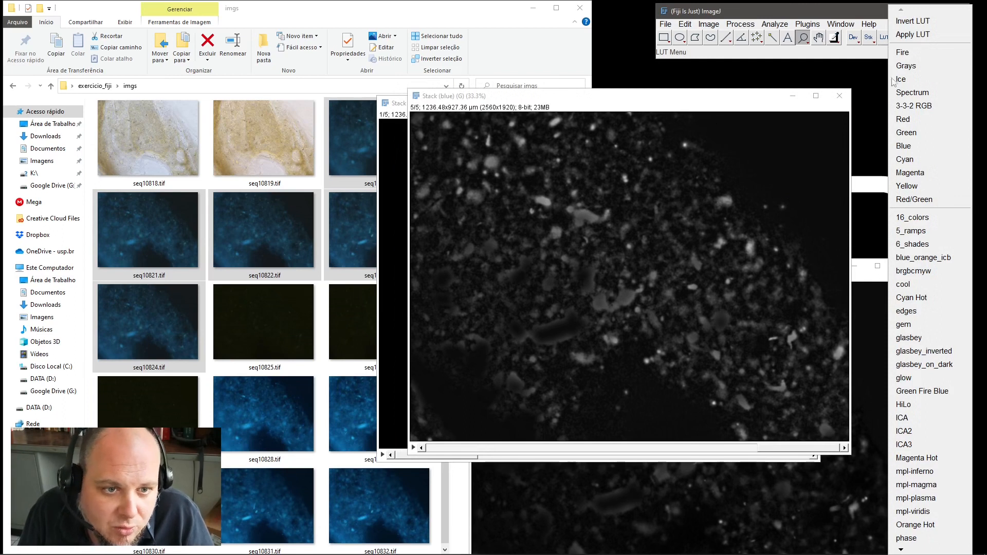
pyautogui.click(908, 147)
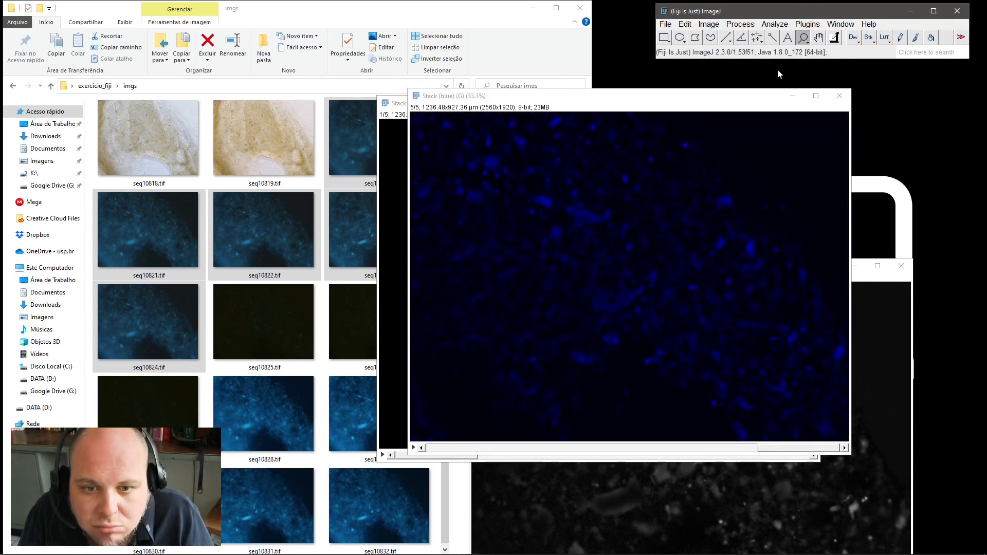
# Create a Brightest Point 3D projection of the blue stack around the Y-axis with 4 µm slice spacing, 360-degree rotation and interpolation
pyautogui.click(710, 24)
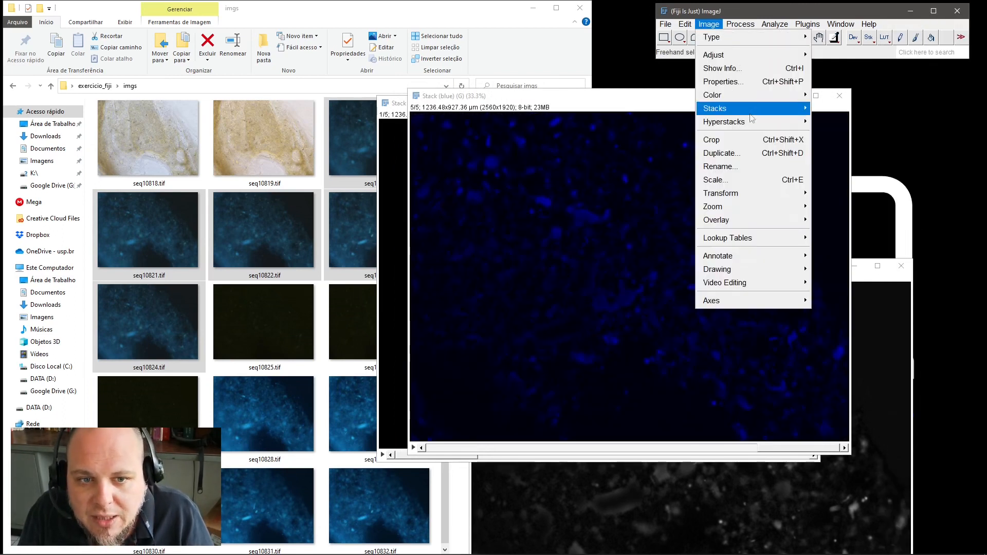
pyautogui.moveTo(752, 112)
pyautogui.click(836, 261)
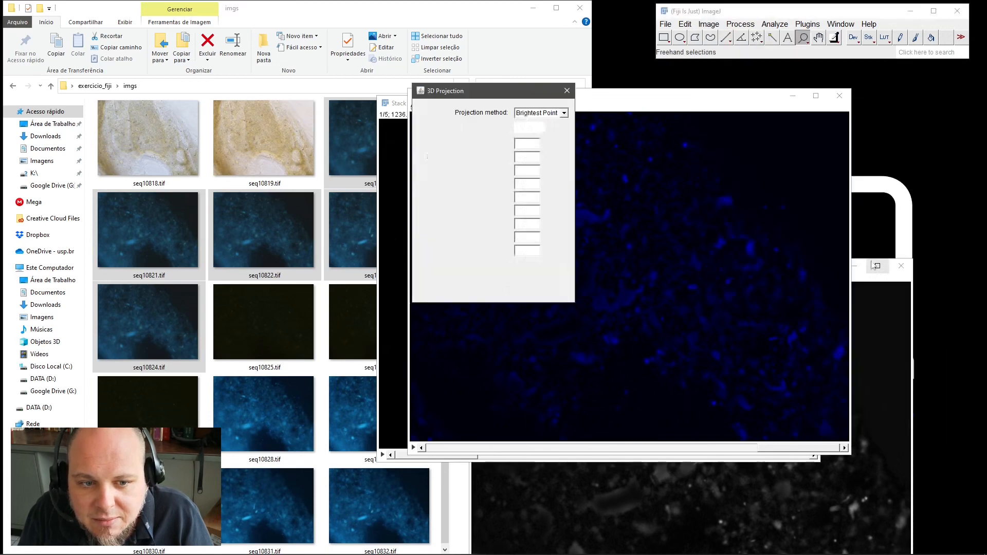
pyautogui.moveTo(531, 143); pyautogui.dragTo(501, 147)
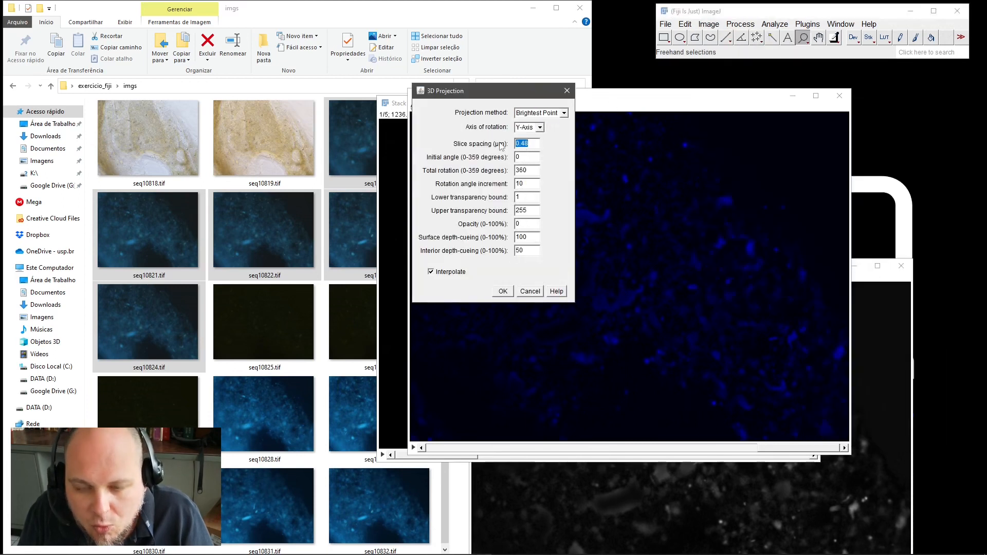
pyautogui.write('4')
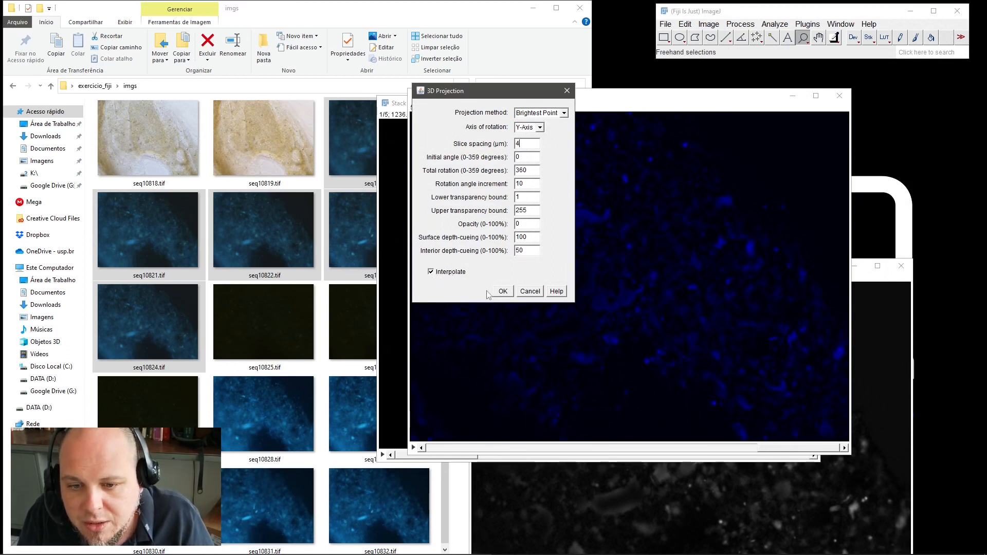
pyautogui.click(502, 292)
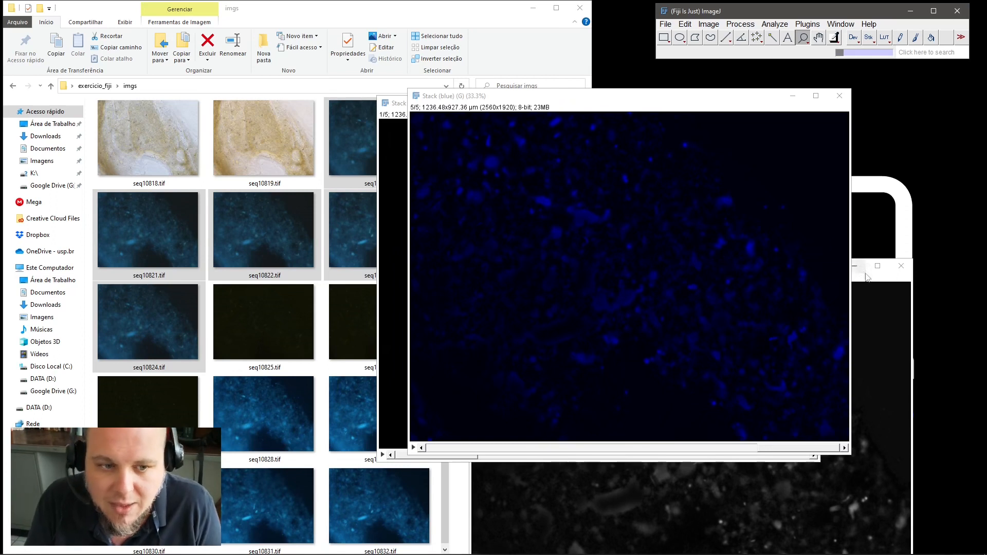
# Move the green channel stack aside and close the red channel stack
pyautogui.click(878, 282)
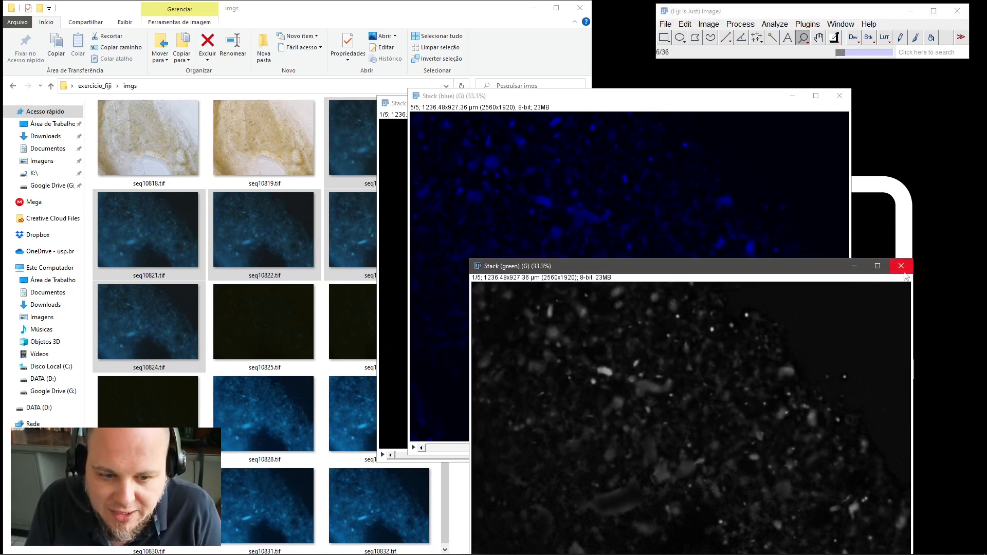
pyautogui.moveTo(793, 270); pyautogui.dragTo(841, 230)
pyautogui.click(396, 136)
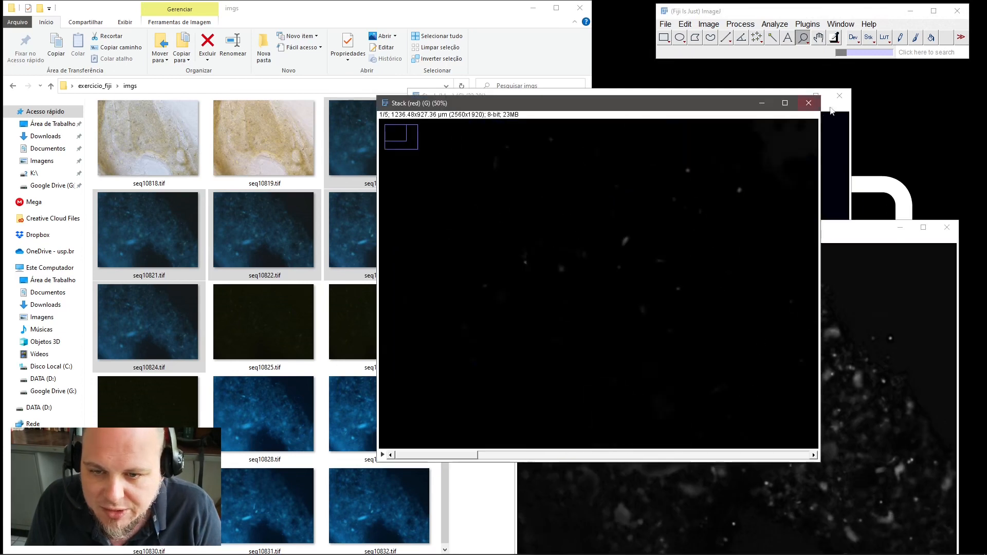
pyautogui.click(807, 103)
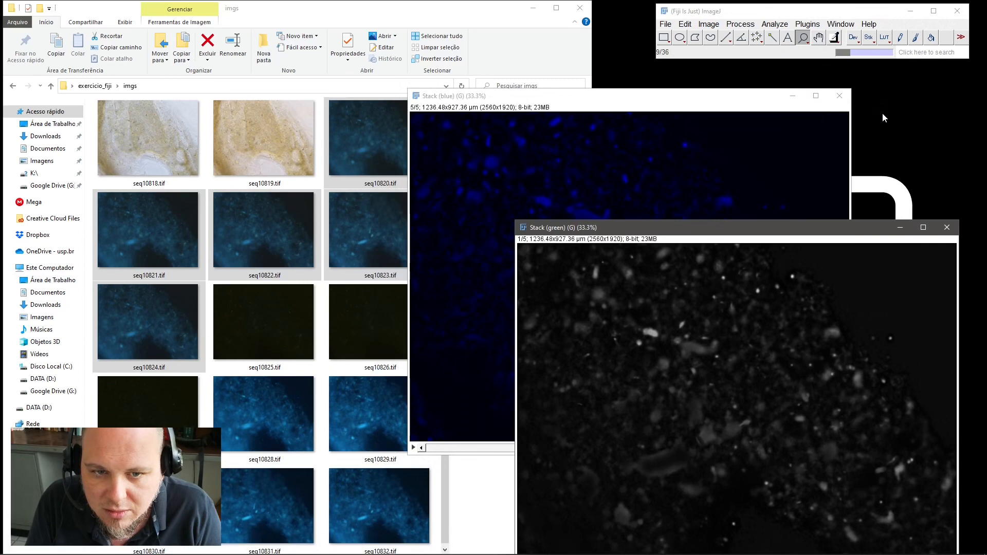
pyautogui.click(722, 104)
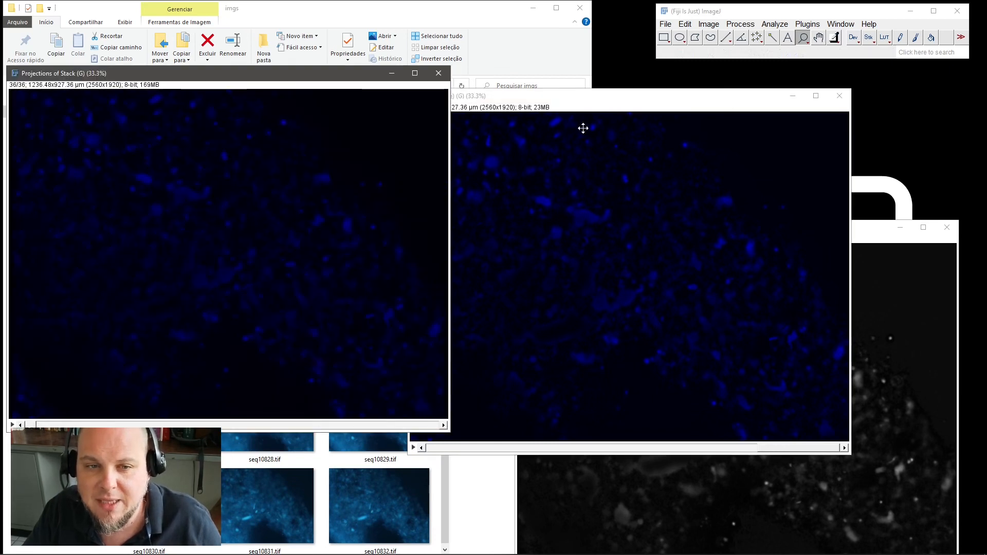
# Enlarge the 3D projection window of the blue stack and browse through its rotation frames
pyautogui.moveTo(339, 76); pyautogui.dragTo(578, 81)
pyautogui.moveTo(276, 433); pyautogui.dragTo(566, 420)
pyautogui.click(654, 79)
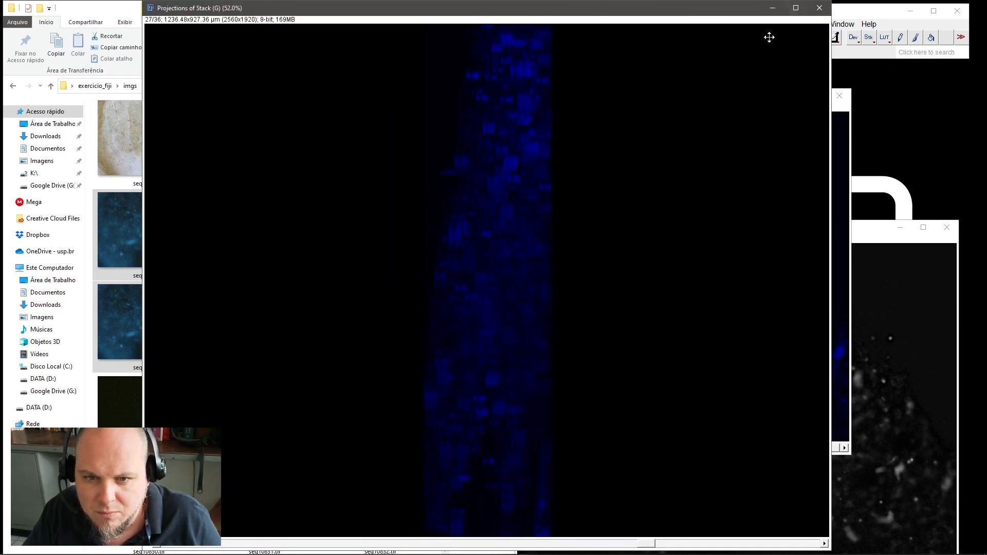
pyautogui.click(627, 546)
pyautogui.moveTo(627, 546); pyautogui.dragTo(741, 519)
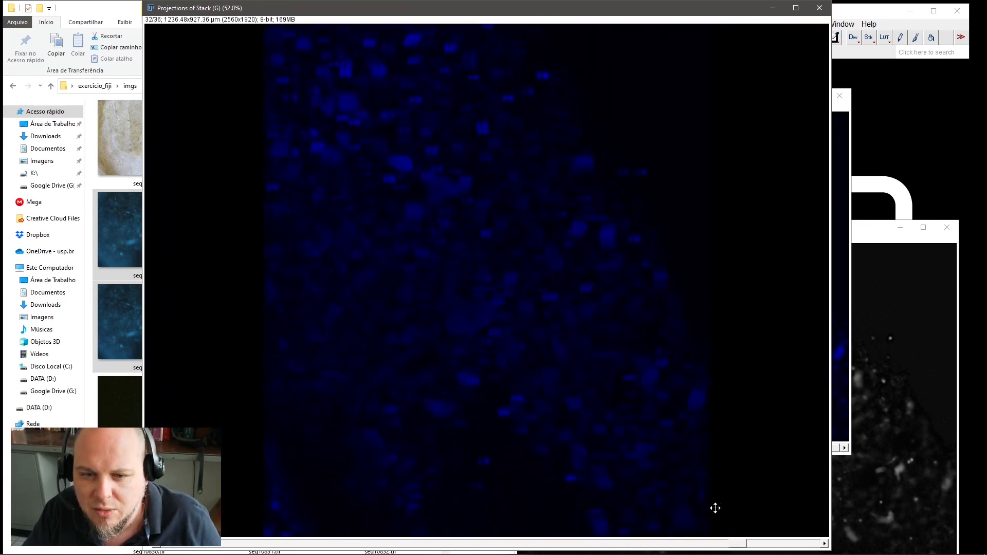
pyautogui.doubleClick(618, 9)
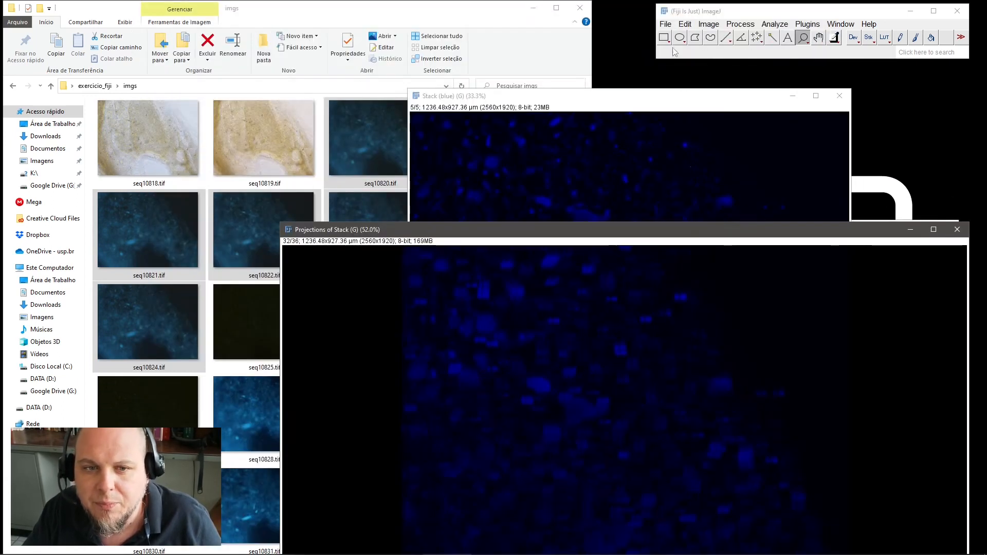
# Save the 3D projection as the uncompressed AVI Projections of Stack.avi at 7 fps
pyautogui.click(669, 24)
pyautogui.moveTo(724, 176)
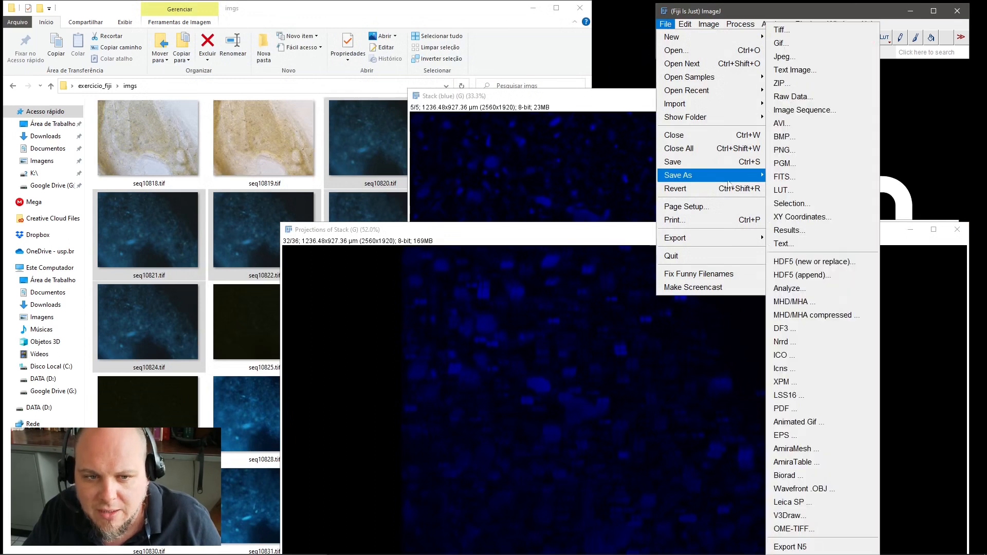
pyautogui.click(781, 124)
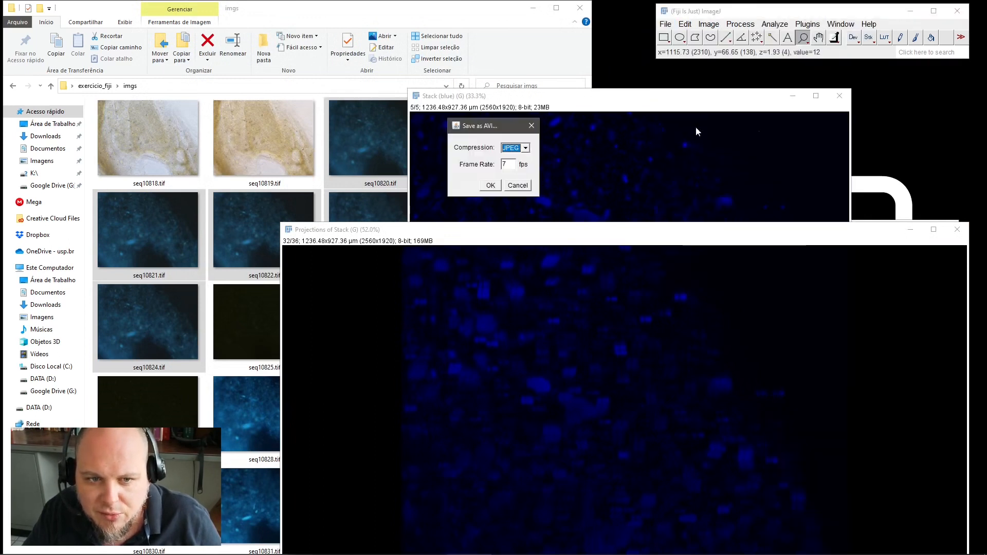
pyautogui.click(526, 148)
pyautogui.click(511, 156)
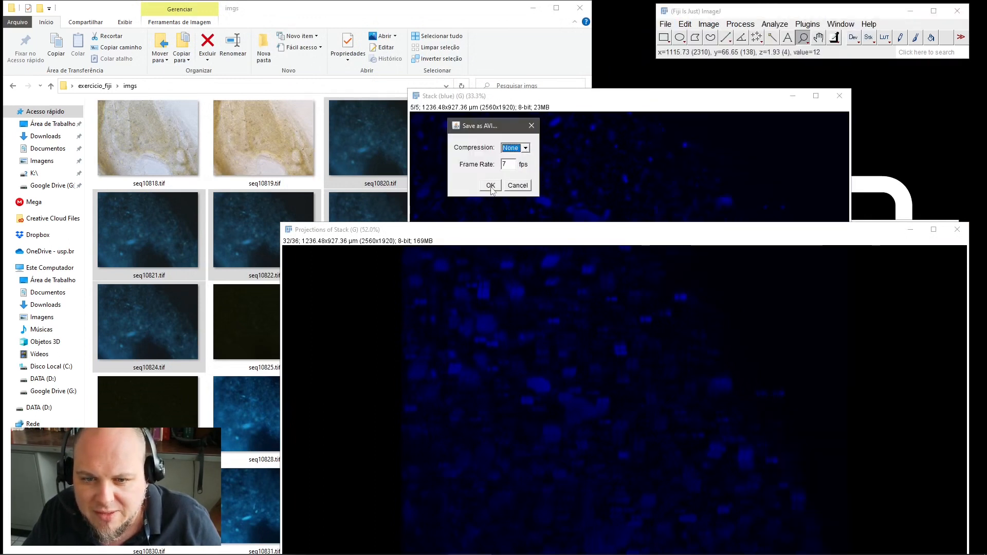
pyautogui.click(490, 185)
pyautogui.click(321, 215)
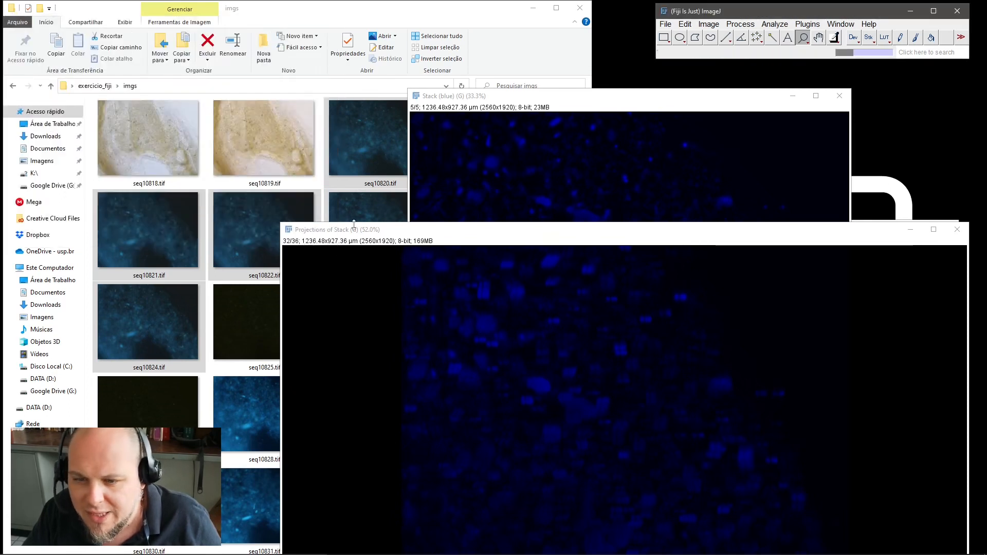
# Switch to File Explorer, check the saved files in the student's subfolder of results, and return to the results folder
pyautogui.moveTo(353, 225); pyautogui.dragTo(216, 118)
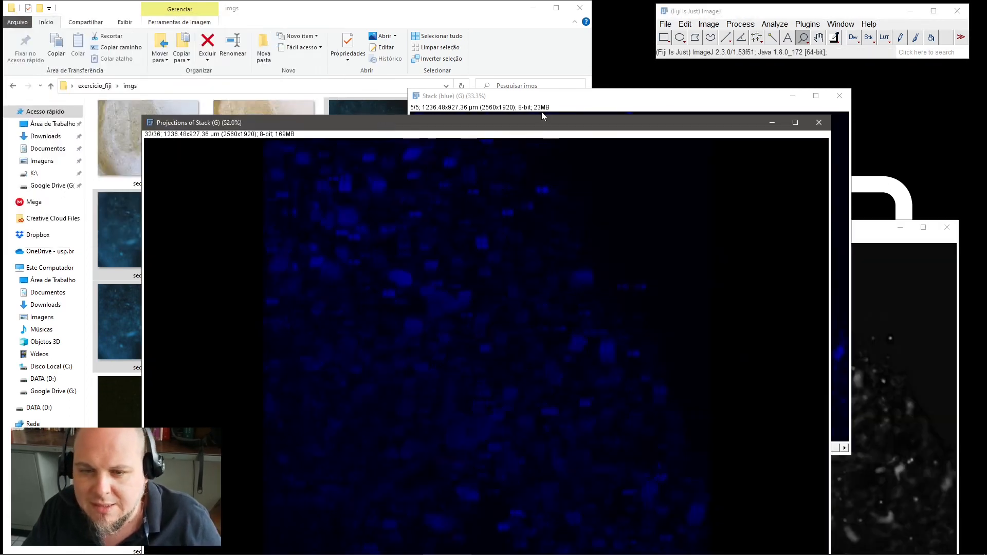
pyautogui.click(401, 20)
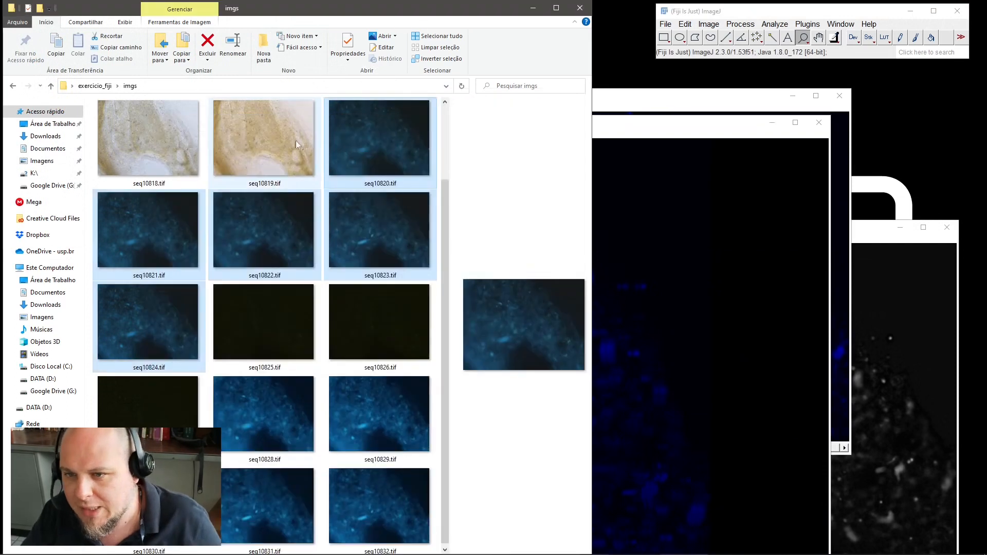
pyautogui.scroll(5, 295, 140)
pyautogui.doubleClick(180, 175)
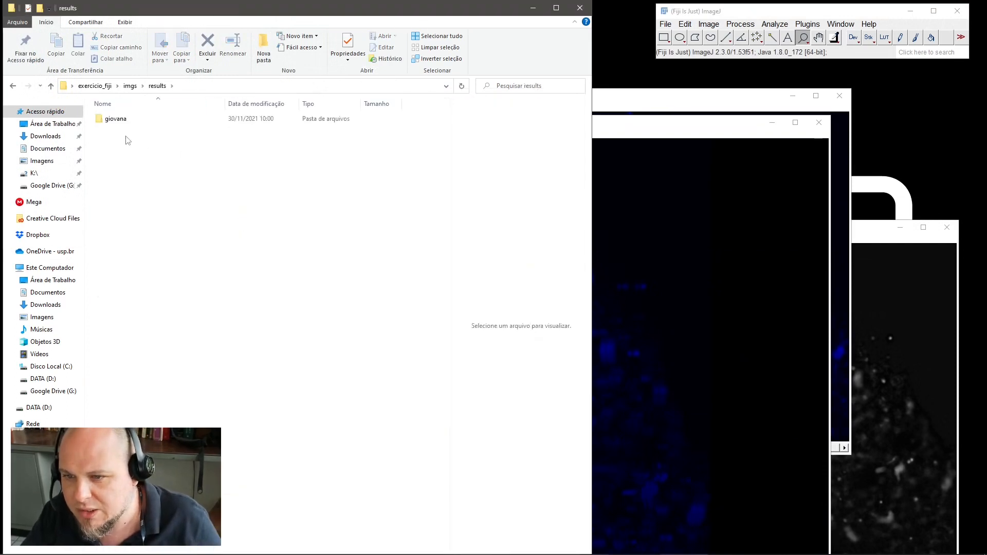
pyautogui.doubleClick(125, 122)
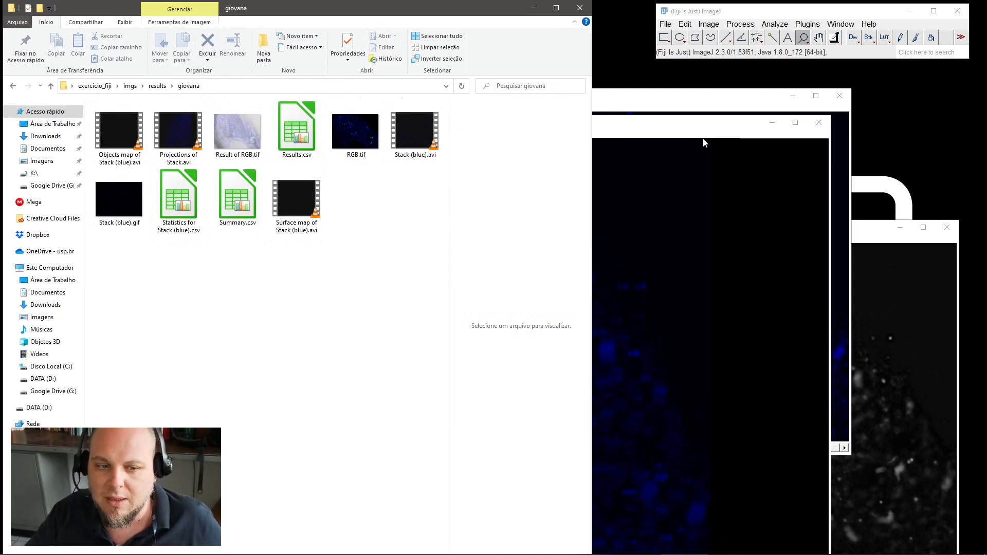
pyautogui.click(157, 85)
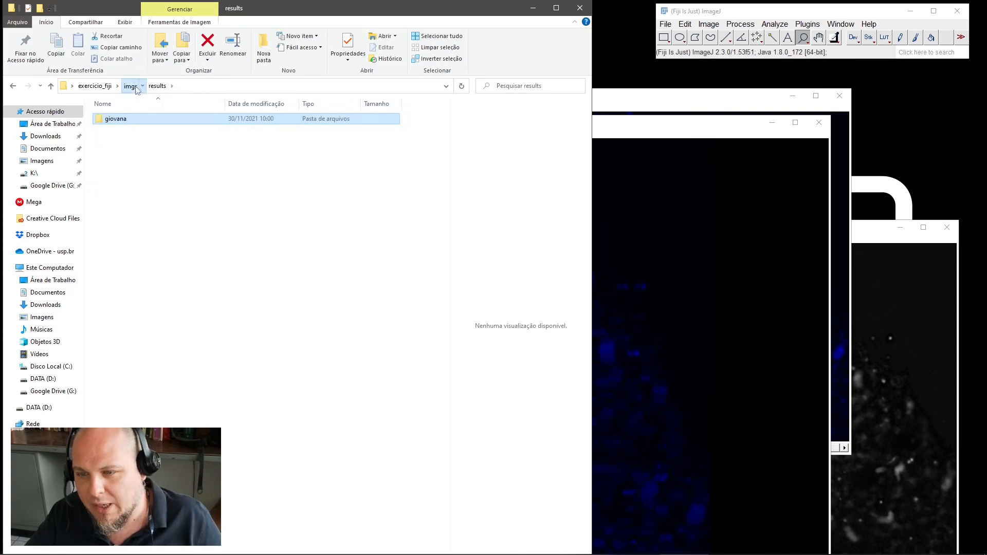
# Open seq10822.tif from the imgs folder in Fiji and enlarge its window
pyautogui.click(130, 85)
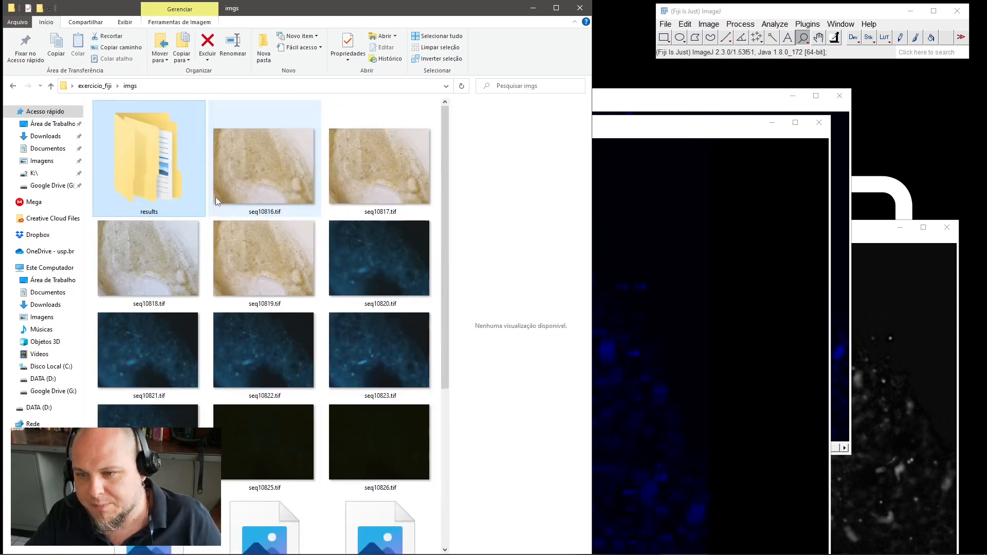
pyautogui.click(287, 361)
pyautogui.moveTo(805, 95); pyautogui.dragTo(804, 38)
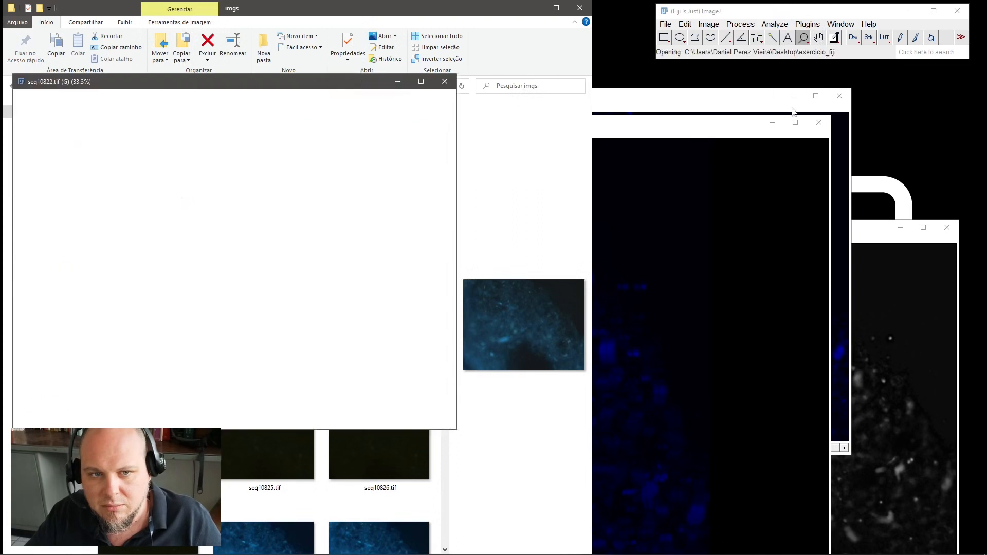
pyautogui.click(422, 82)
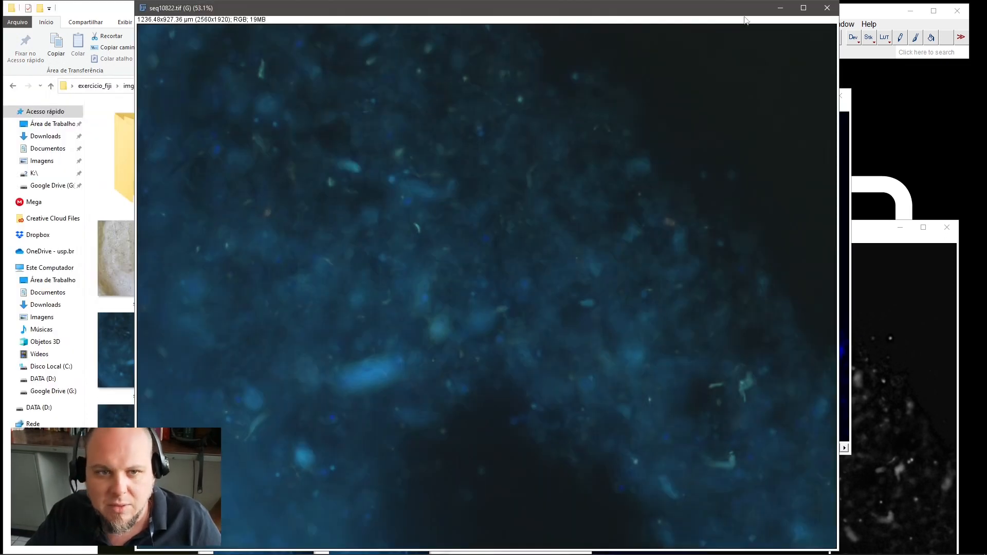
# Preview a Gaussian blur with sigma 3.00 on the whole seq10822.tif image, then cancel it
pyautogui.click(778, 27)
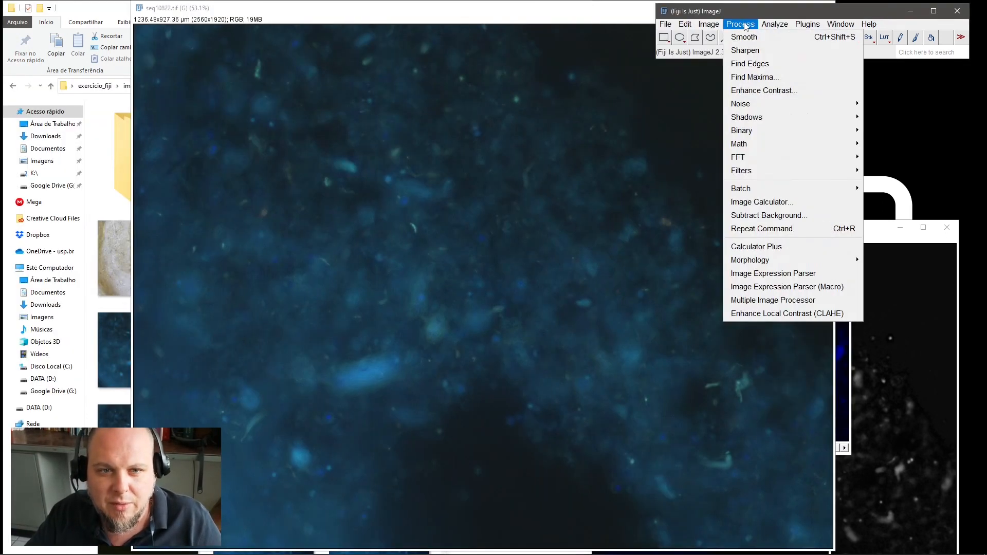
pyautogui.moveTo(829, 180)
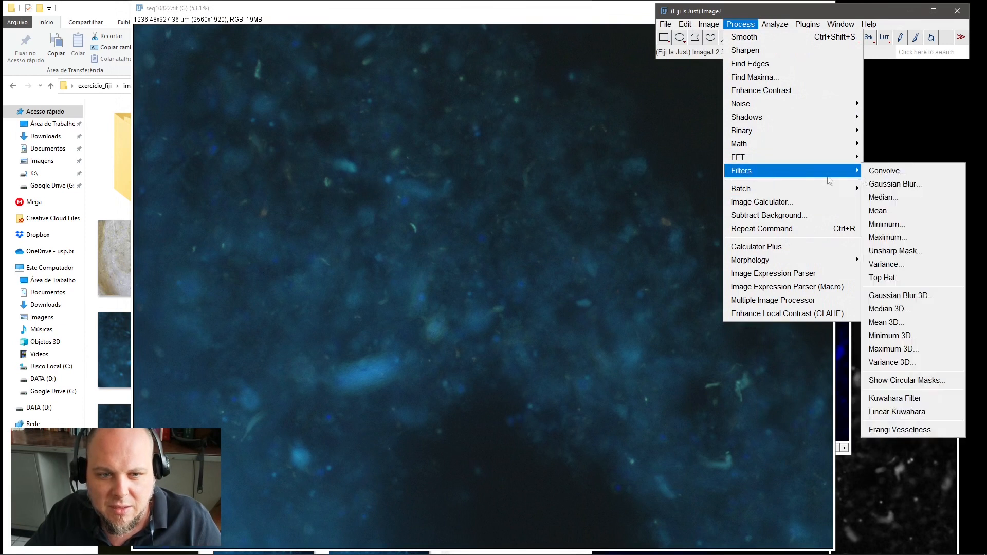
pyautogui.click(897, 184)
pyautogui.click(484, 176)
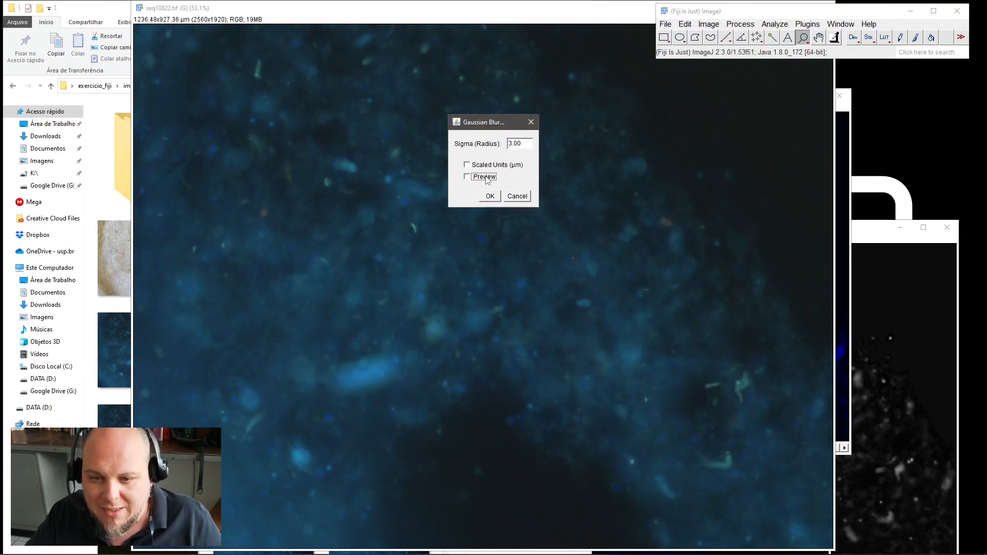
pyautogui.click(513, 197)
# Preview the Gaussian blur with sigma 3.00 on a 200% close-up of the bright elongated cell in seq10822.tif, and cancel it
pyautogui.click(381, 363)
pyautogui.click(475, 326)
pyautogui.click(495, 234)
pyautogui.click(463, 234)
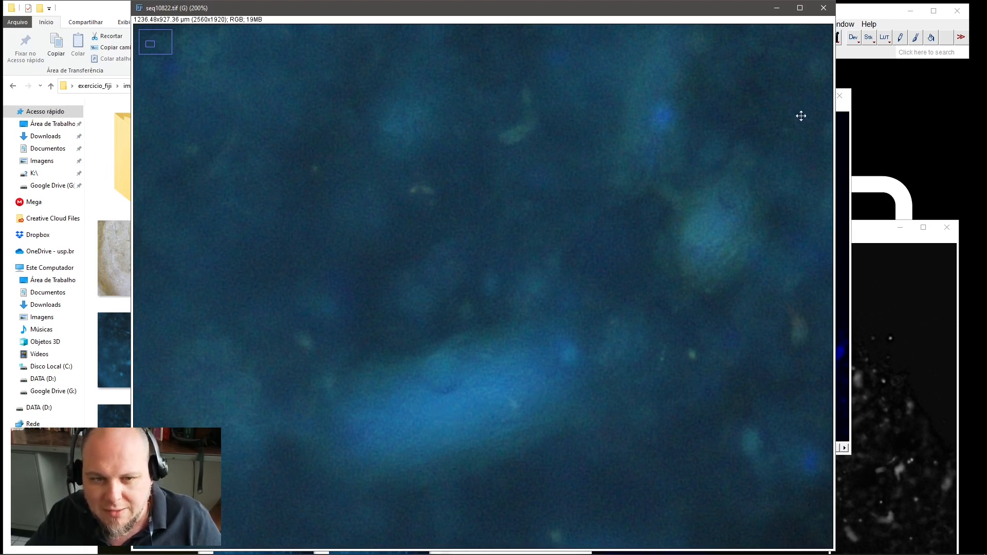
pyautogui.click(865, 21)
pyautogui.click(741, 24)
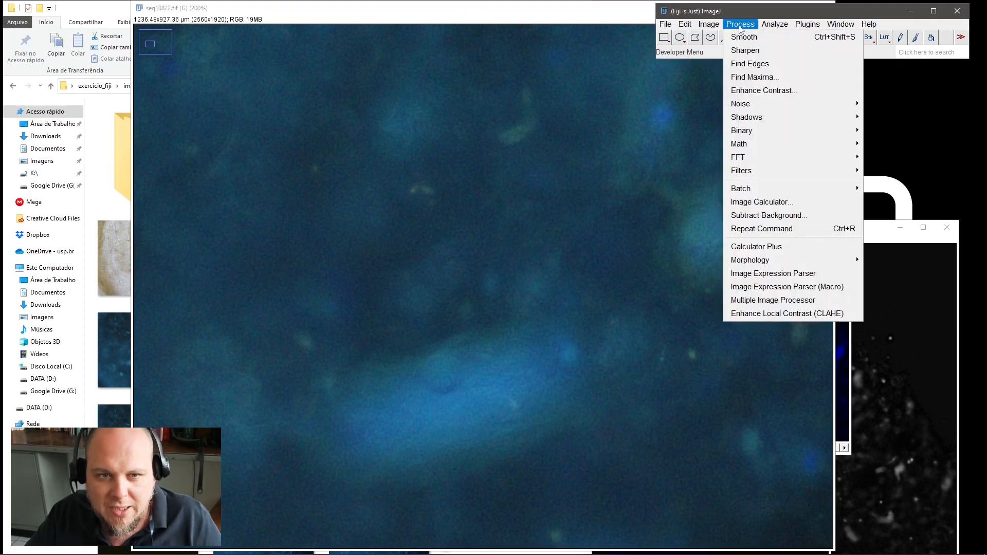
pyautogui.moveTo(771, 172)
pyautogui.click(894, 170)
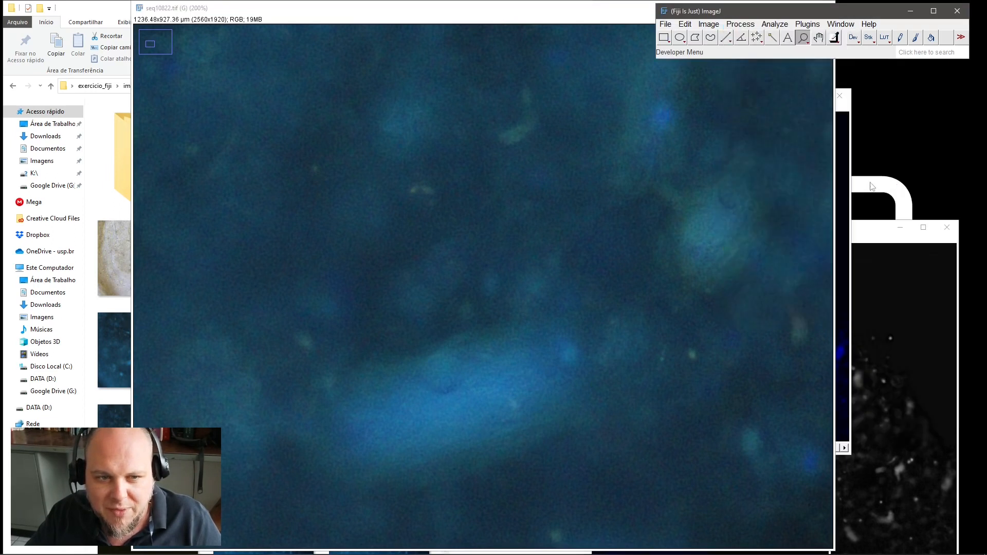
pyautogui.click(486, 177)
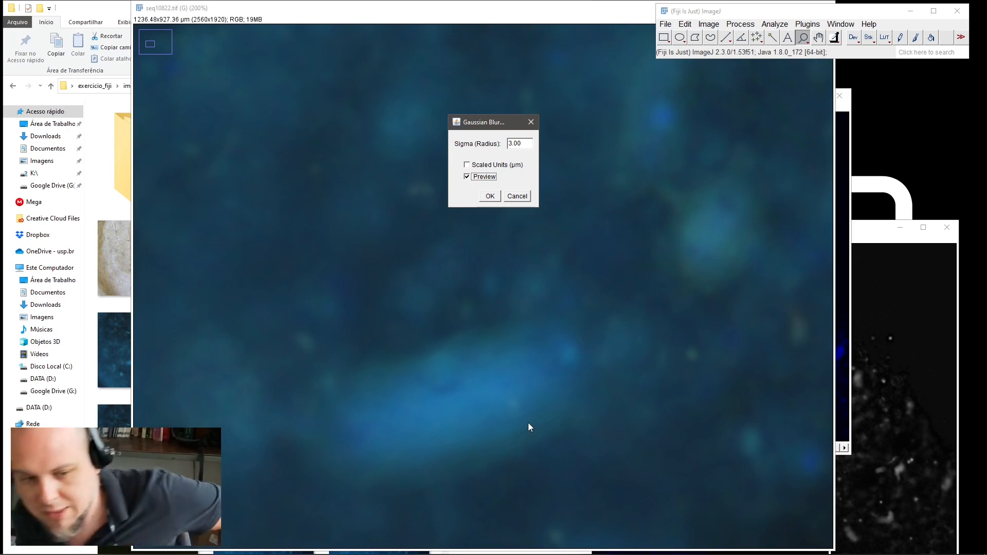
pyautogui.click(527, 200)
# Split seq10822.tif into its color channels and move the blue channel image aside
pyautogui.click(709, 24)
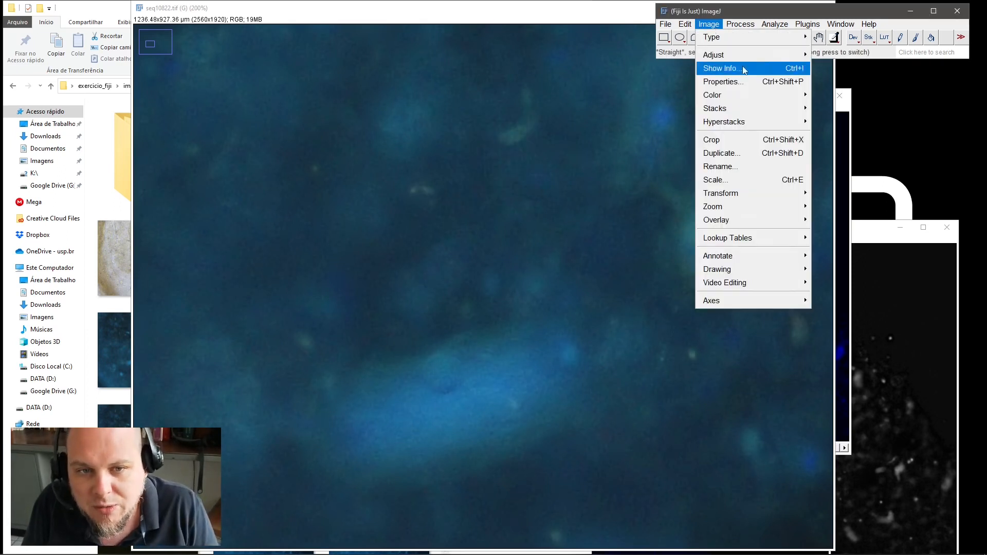
pyautogui.moveTo(738, 93)
pyautogui.click(596, 95)
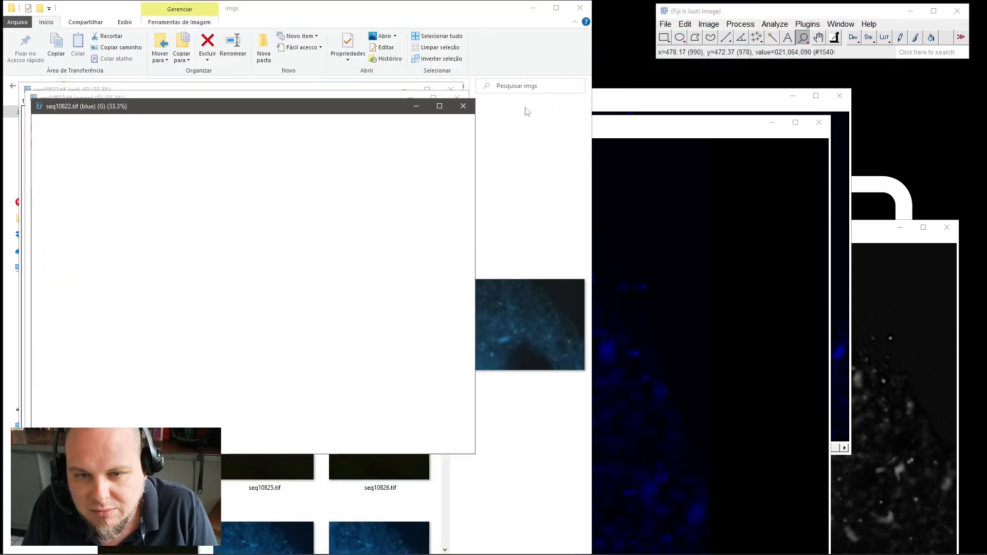
pyautogui.moveTo(298, 110); pyautogui.dragTo(587, 107)
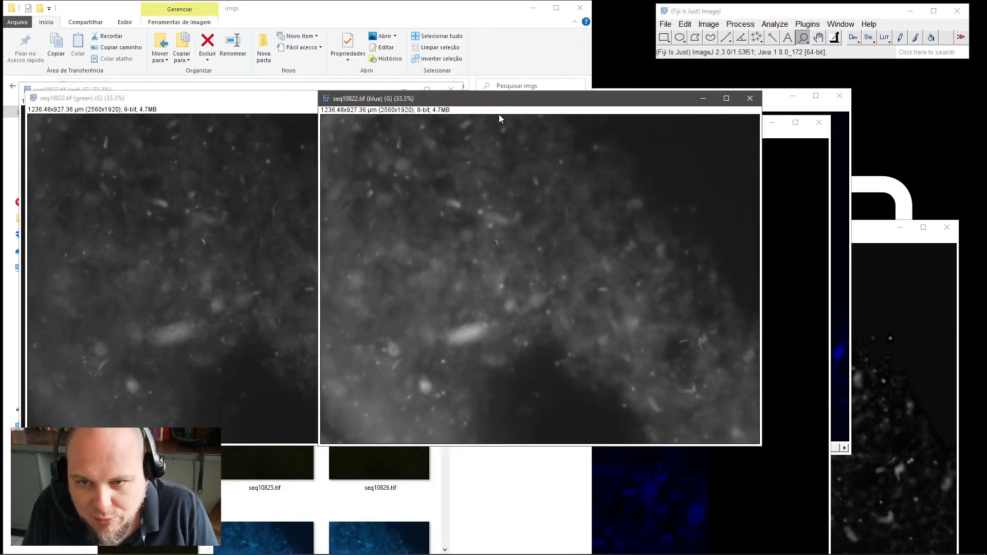
# Apply the HiLo lookup table to the blue channel image and reposition its window clear of the green channel
pyautogui.click(886, 38)
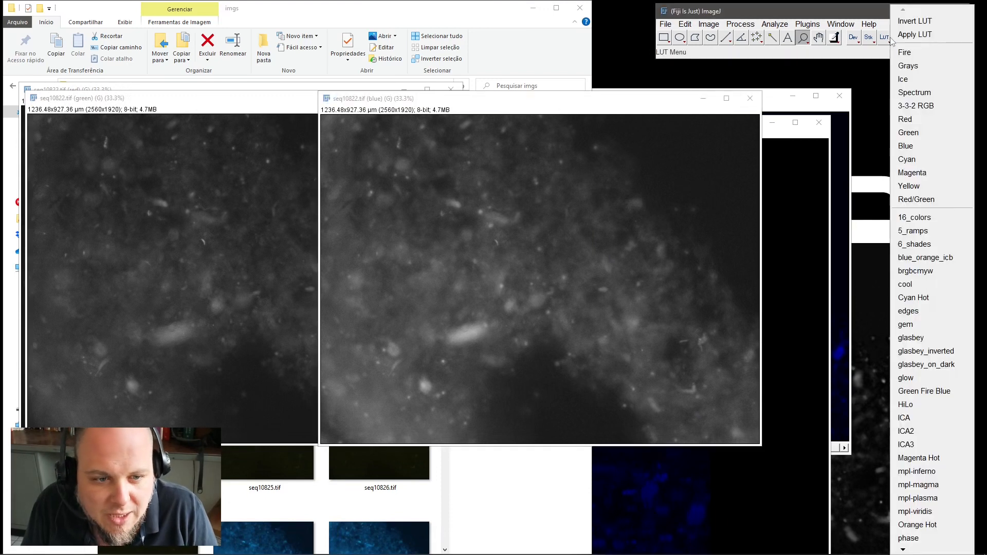
pyautogui.click(920, 406)
pyautogui.click(654, 104)
pyautogui.moveTo(654, 105); pyautogui.dragTo(701, 114)
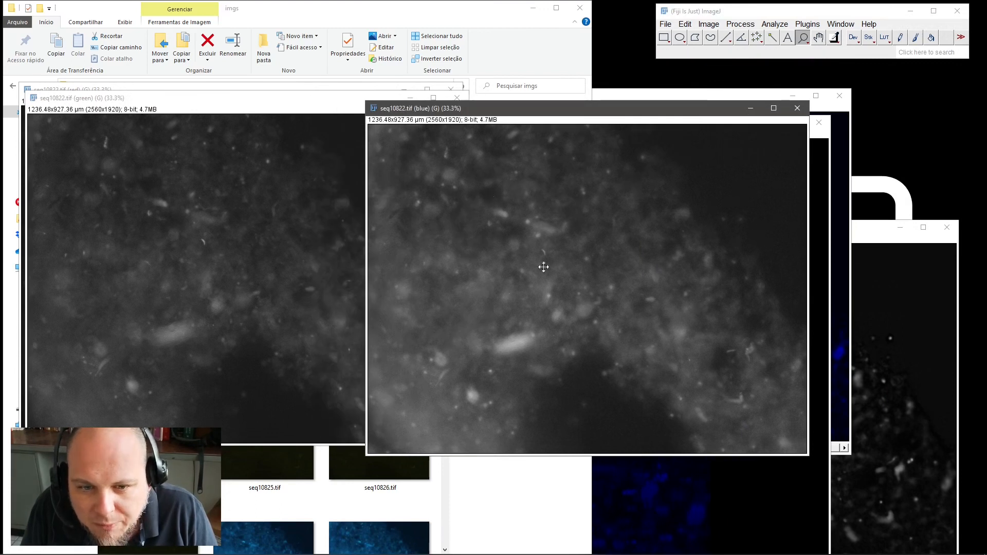
# Apply the HiLo lookup table to the green and red channel images, then move the red channel window aside
pyautogui.moveTo(288, 97); pyautogui.dragTo(563, 121)
pyautogui.click(885, 38)
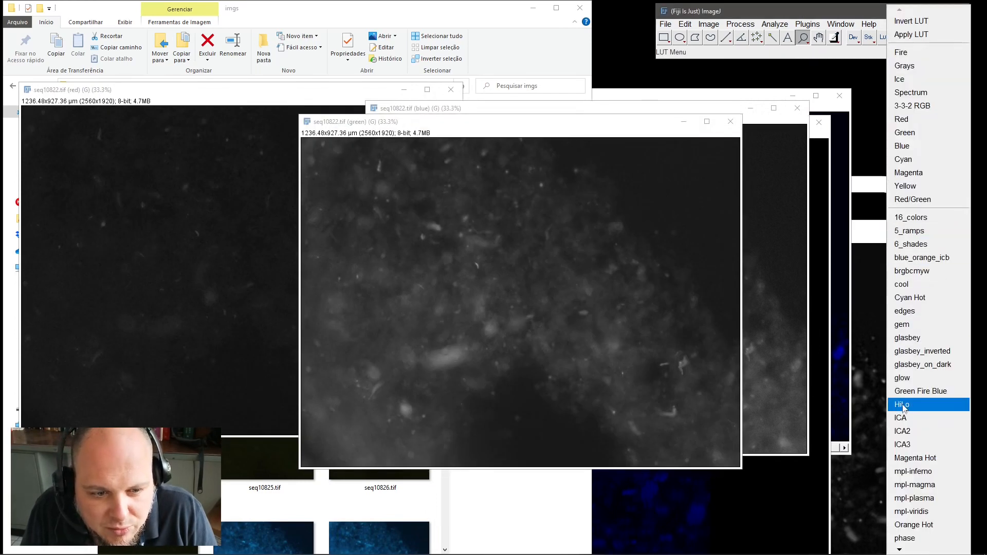
pyautogui.click(905, 404)
pyautogui.moveTo(362, 93); pyautogui.dragTo(613, 107)
pyautogui.click(884, 38)
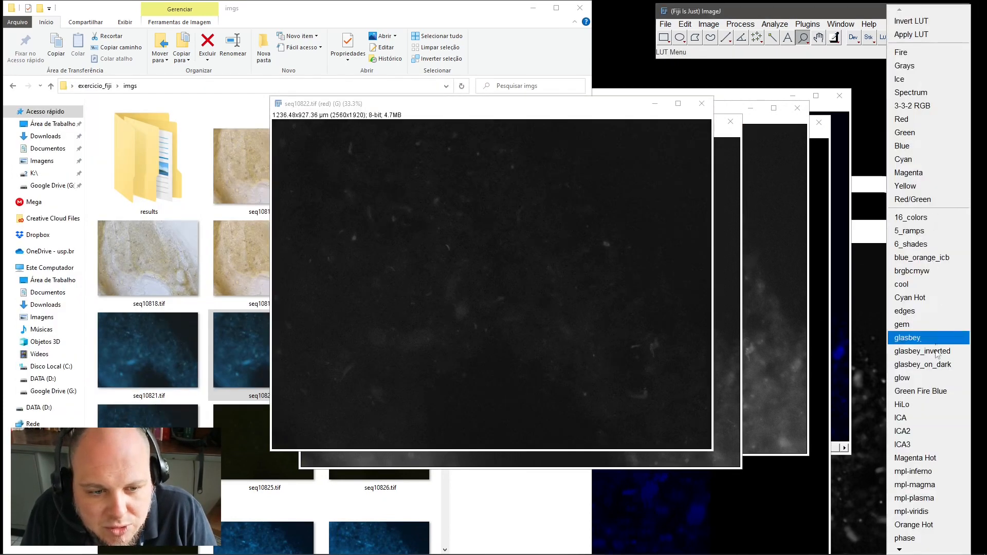
pyautogui.click(910, 405)
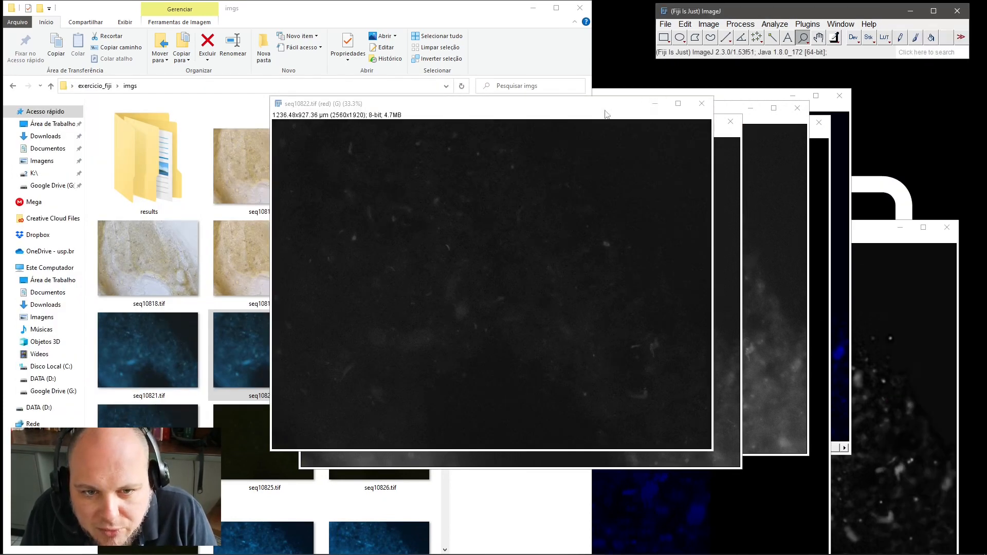
pyautogui.moveTo(637, 114); pyautogui.dragTo(397, 114)
# Subtract the background from the blue channel image using the preset rolling ball radius with the sliding paraboloid option
pyautogui.click(658, 112)
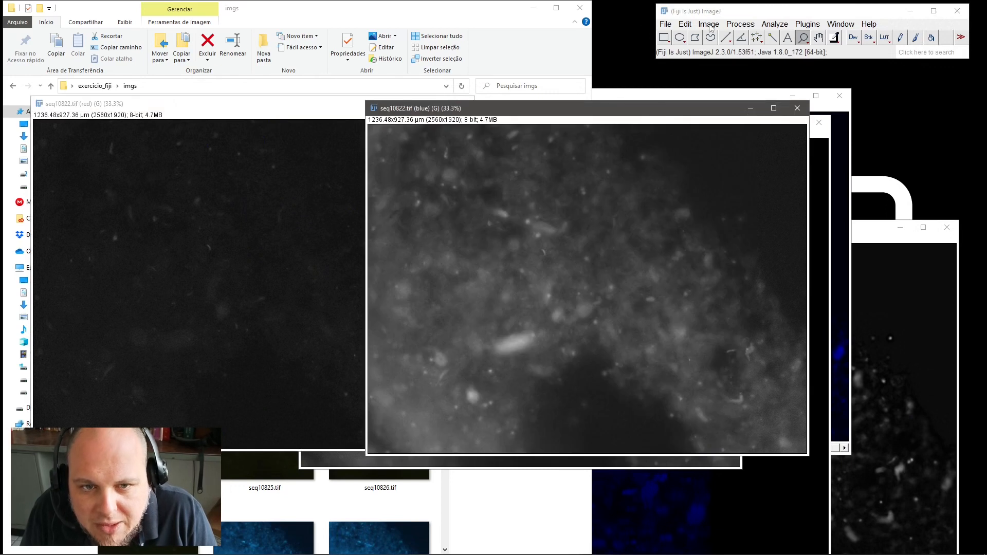
pyautogui.click(740, 24)
pyautogui.click(796, 218)
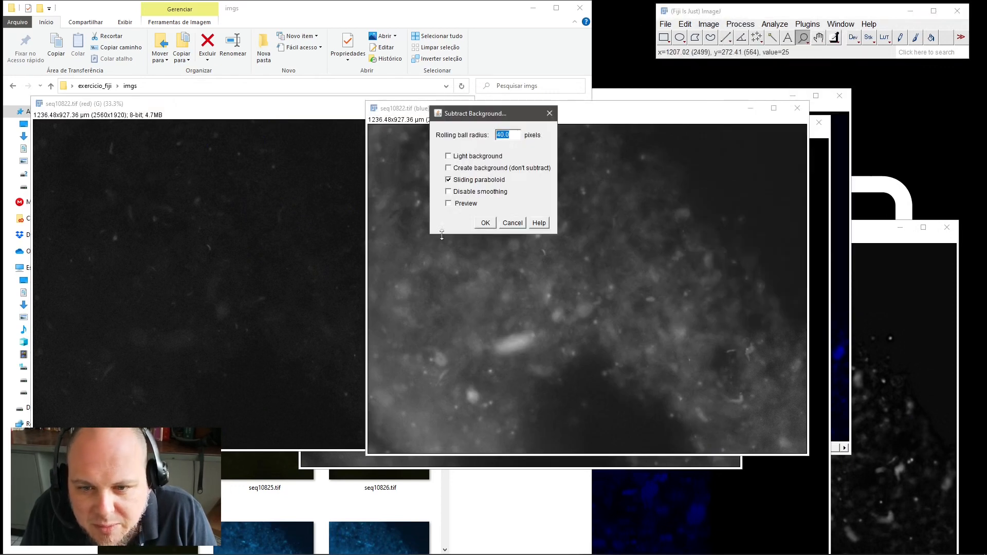
pyautogui.click(484, 223)
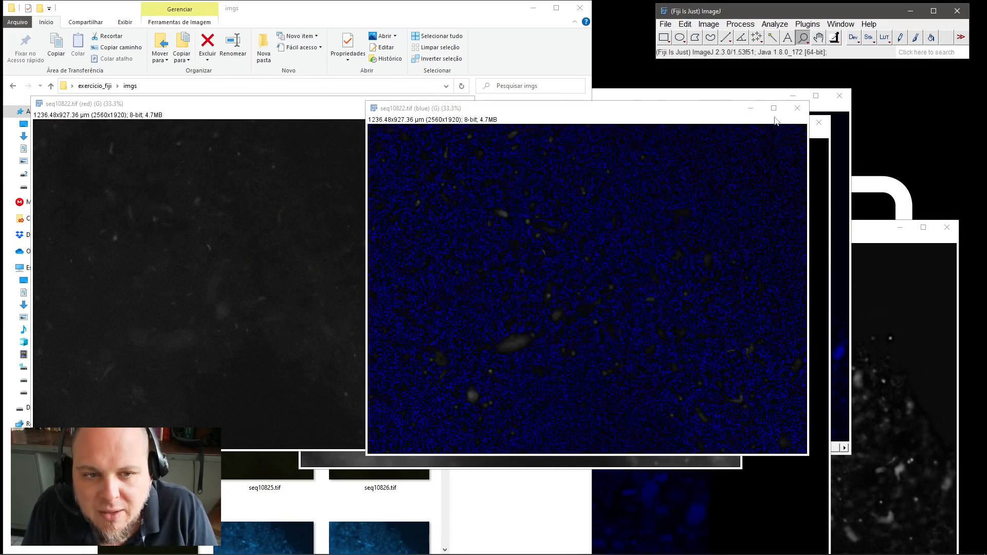
# Enlarge the blue channel image and examine its background pixels up close at 300%, returning to a 50% overview
pyautogui.click(773, 108)
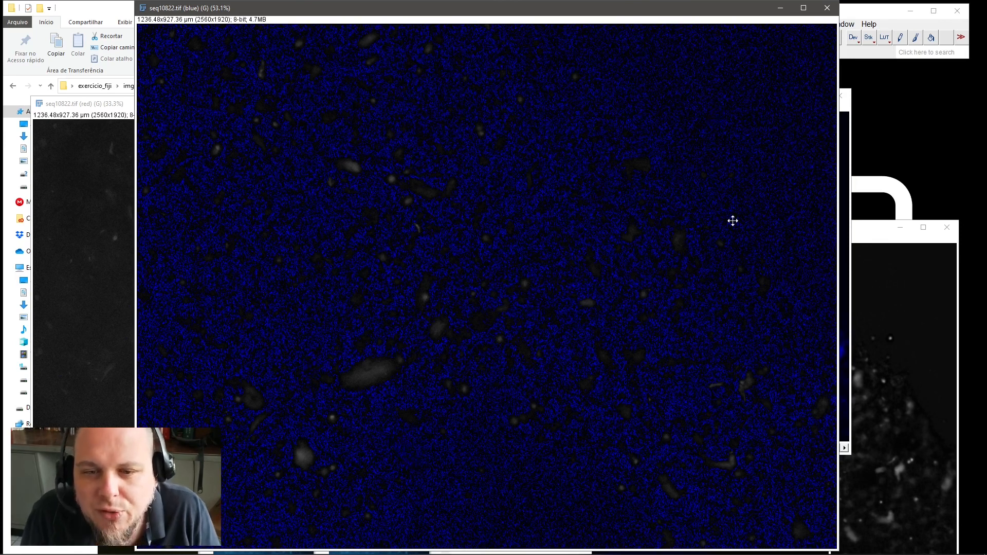
pyautogui.click(664, 231)
pyautogui.click(581, 222)
pyautogui.click(545, 224)
pyautogui.click(509, 232)
pyautogui.click(490, 240)
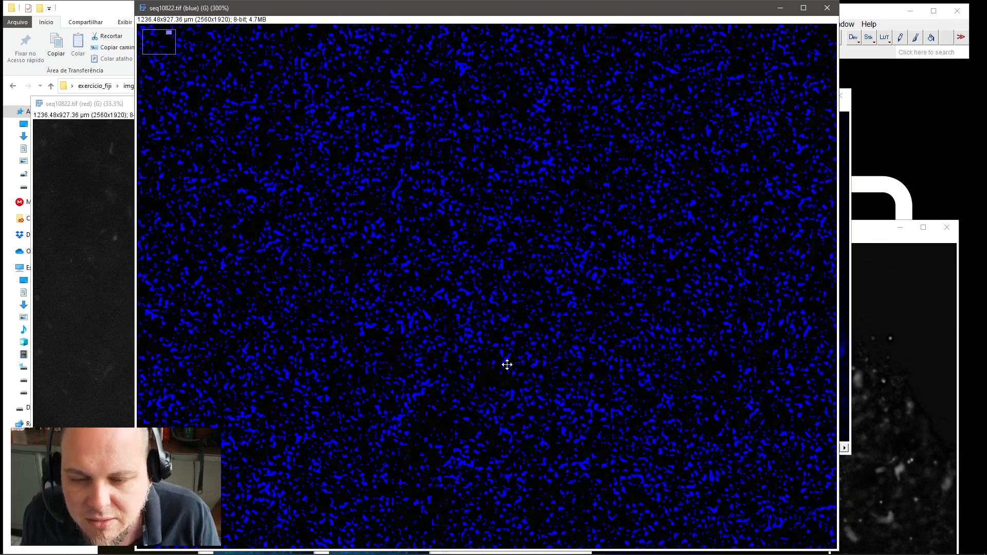
pyautogui.rightClick(533, 235)
pyautogui.rightClick(533, 236)
pyautogui.rightClick(533, 236)
pyautogui.rightClick(533, 235)
pyautogui.rightClick(533, 236)
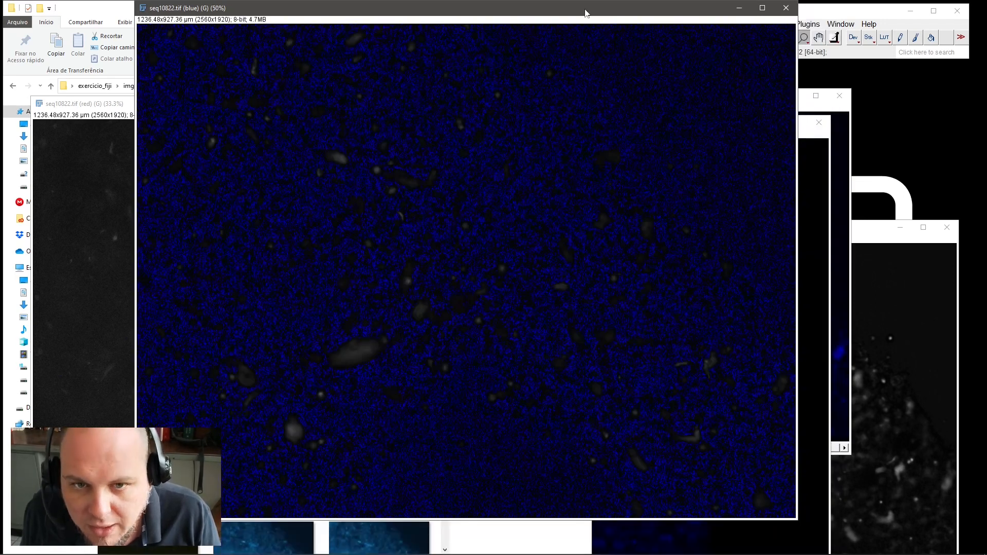
# Preview a Gaussian blur on the blue channel image with sigma 3.00, 2 and 1, then cancel it
pyautogui.moveTo(586, 12); pyautogui.dragTo(575, 53)
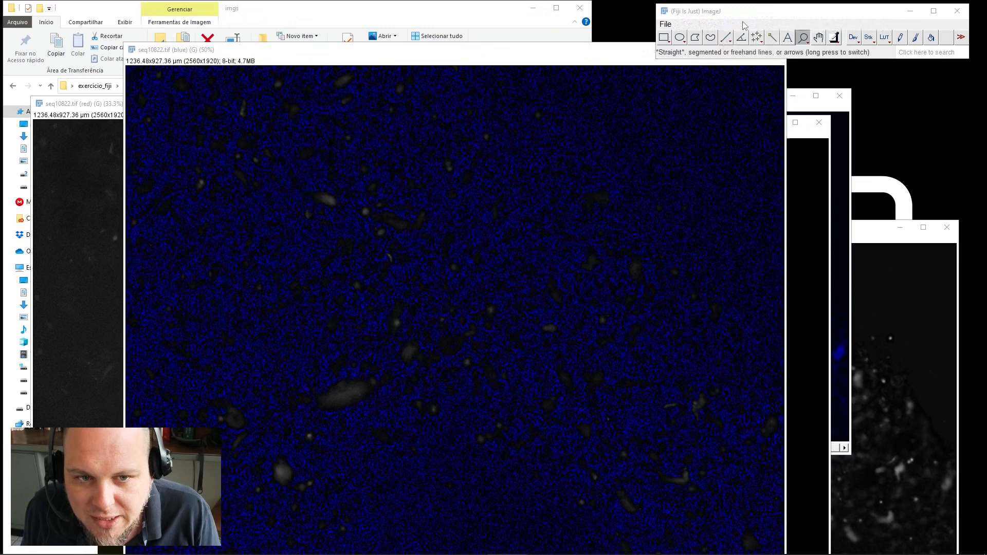
pyautogui.click(740, 24)
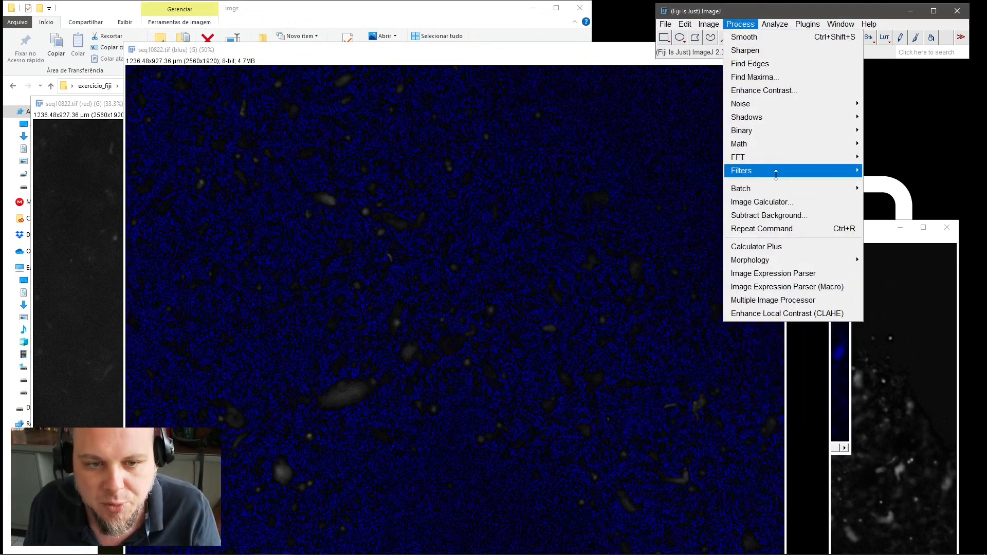
pyautogui.moveTo(776, 175)
pyautogui.click(901, 184)
pyautogui.click(466, 176)
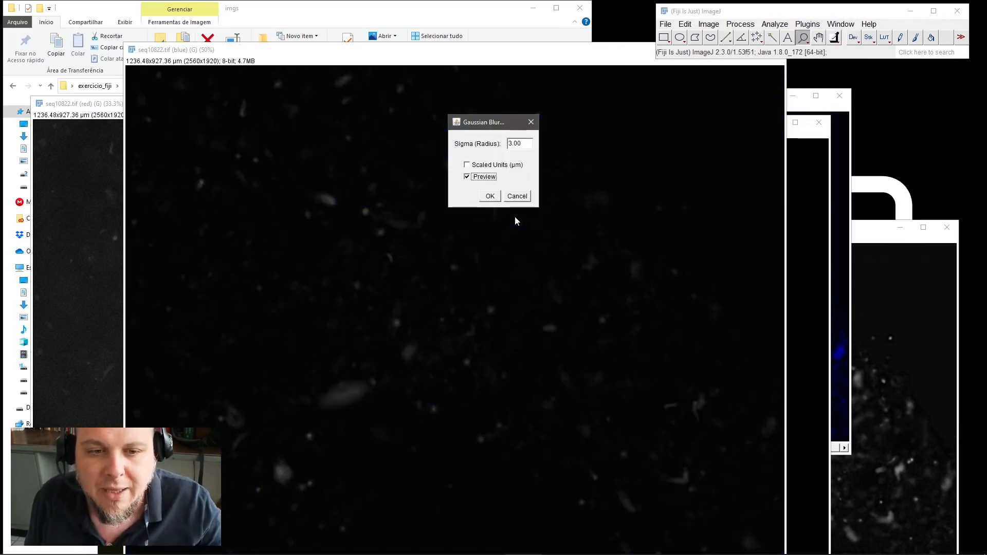
pyautogui.doubleClick(519, 145)
pyautogui.write('2')
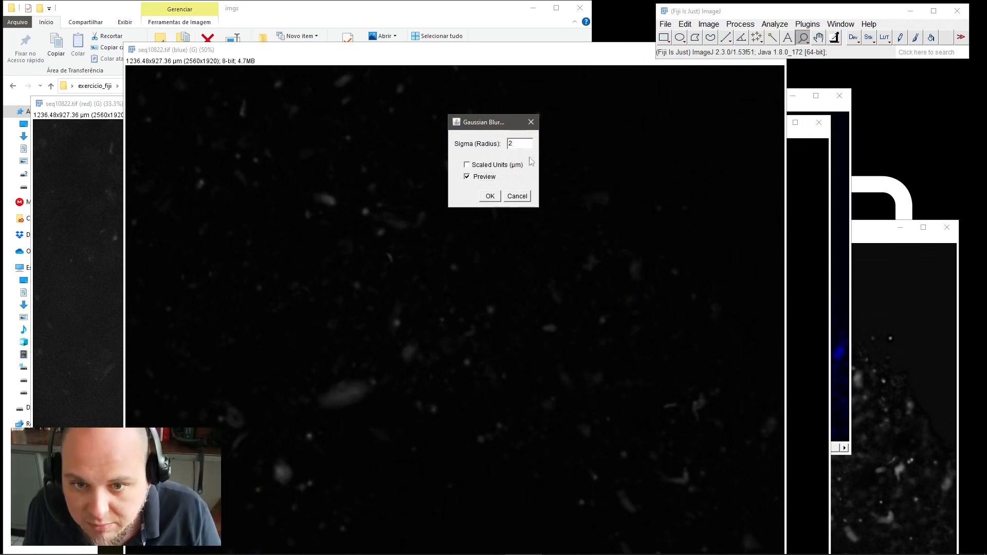
pyautogui.write('1')
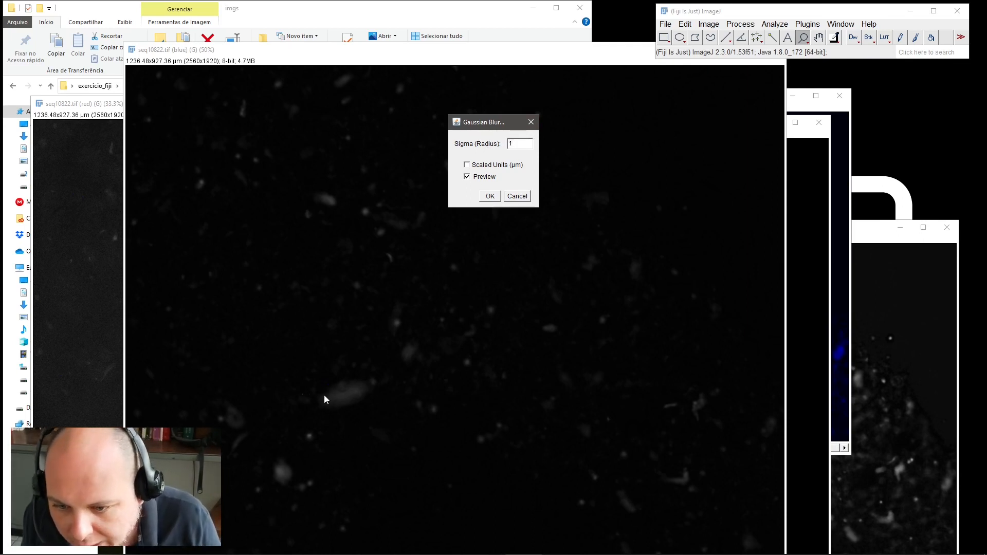
pyautogui.click(512, 198)
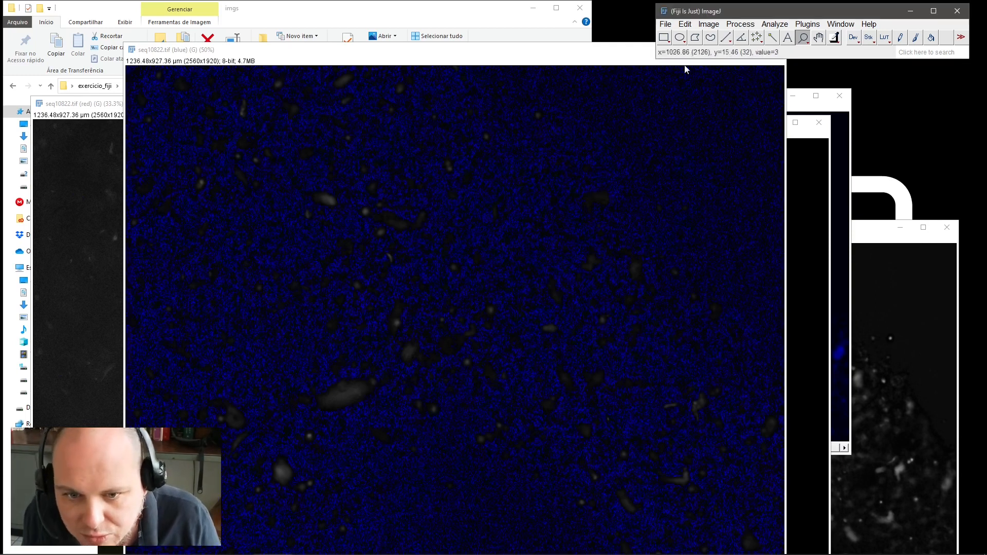
# Preview the Gaussian blur with sigma 3.00 on a 200% close-up of the blue channel image, and cancel it
pyautogui.click(340, 338)
pyautogui.click(377, 375)
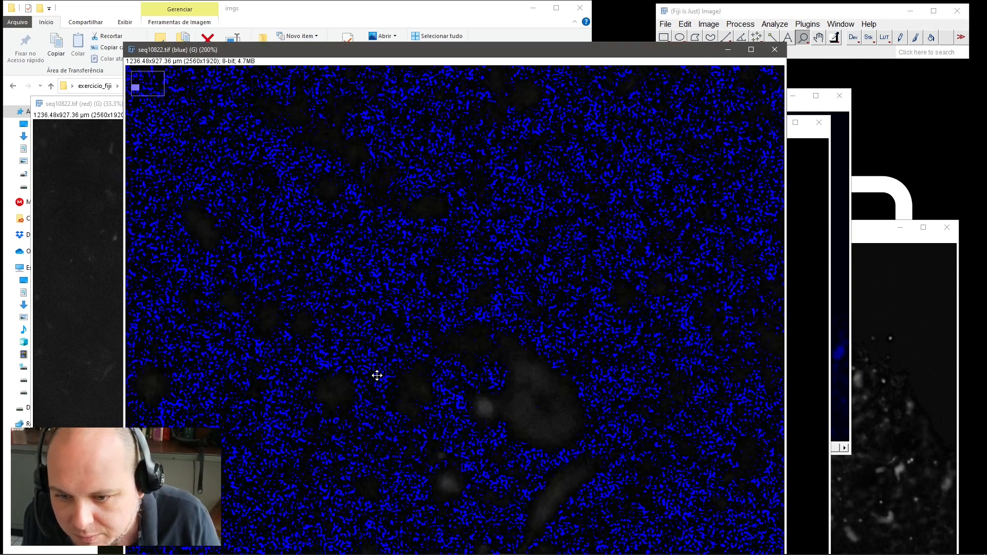
pyautogui.click(741, 24)
pyautogui.moveTo(785, 170)
pyautogui.click(884, 183)
pyautogui.click(474, 177)
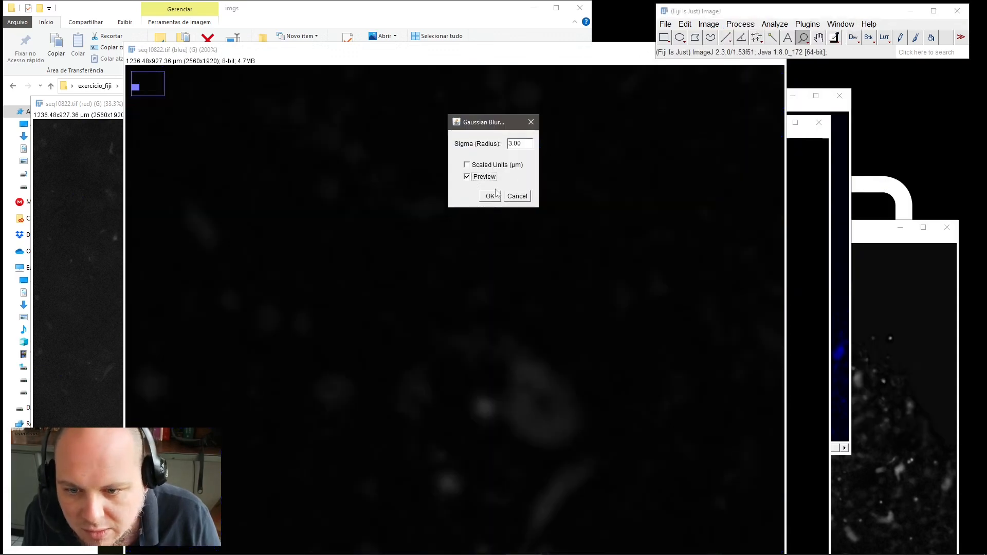
pyautogui.click(517, 196)
# Preview a Gaussian blur on the blue channel image with sigma 3.00 and 1, and apply it with sigma 2
pyautogui.rightClick(516, 369)
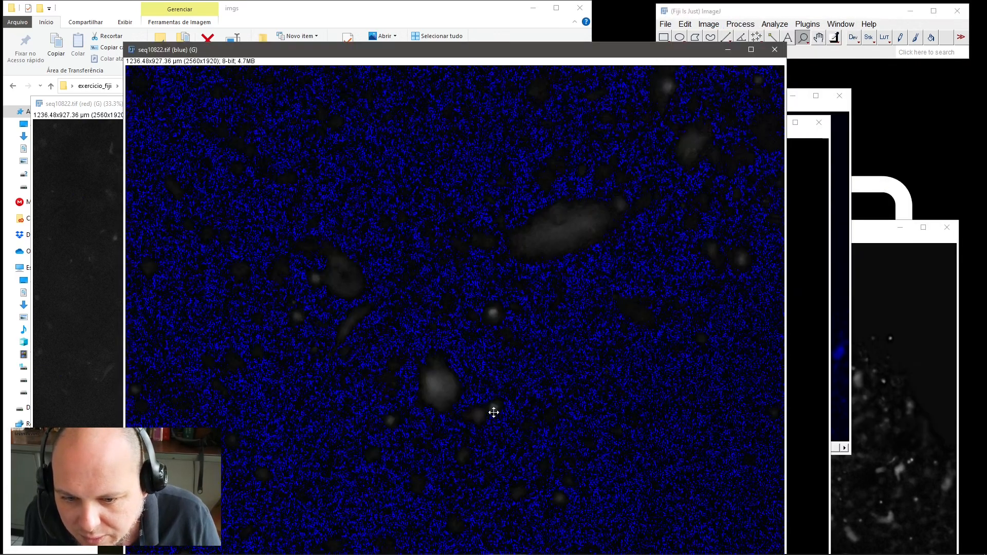
pyautogui.click(775, 24)
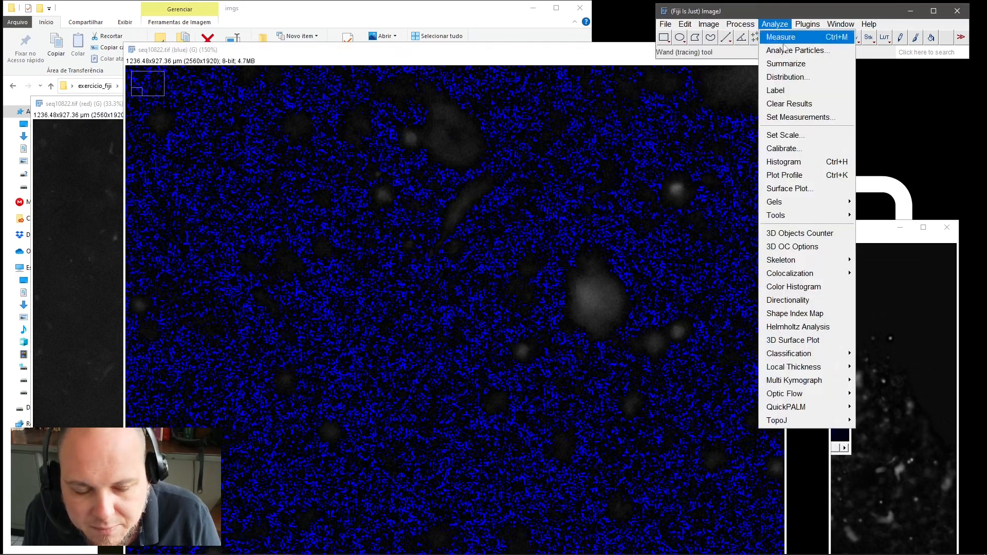
pyautogui.click(741, 24)
pyautogui.moveTo(779, 175)
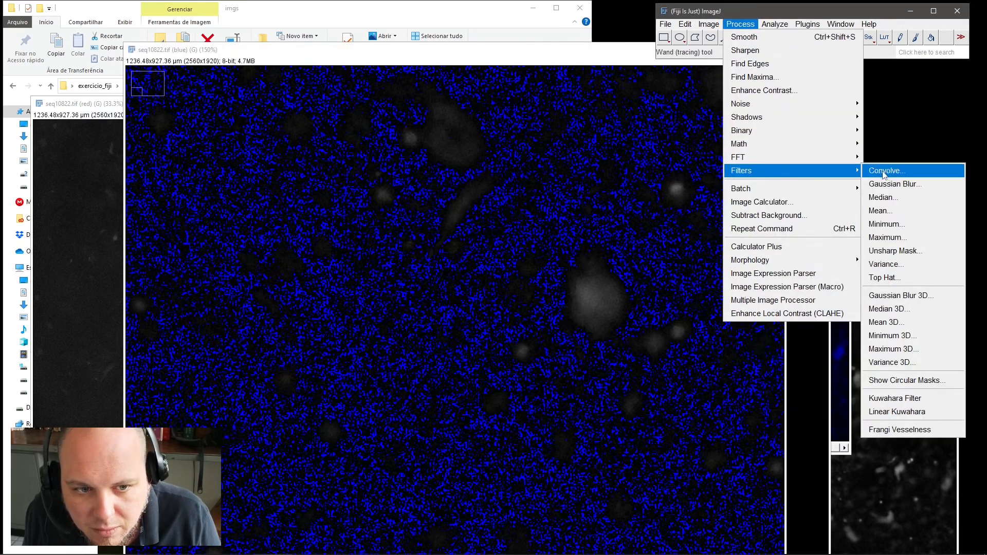
pyautogui.click(884, 170)
pyautogui.click(468, 177)
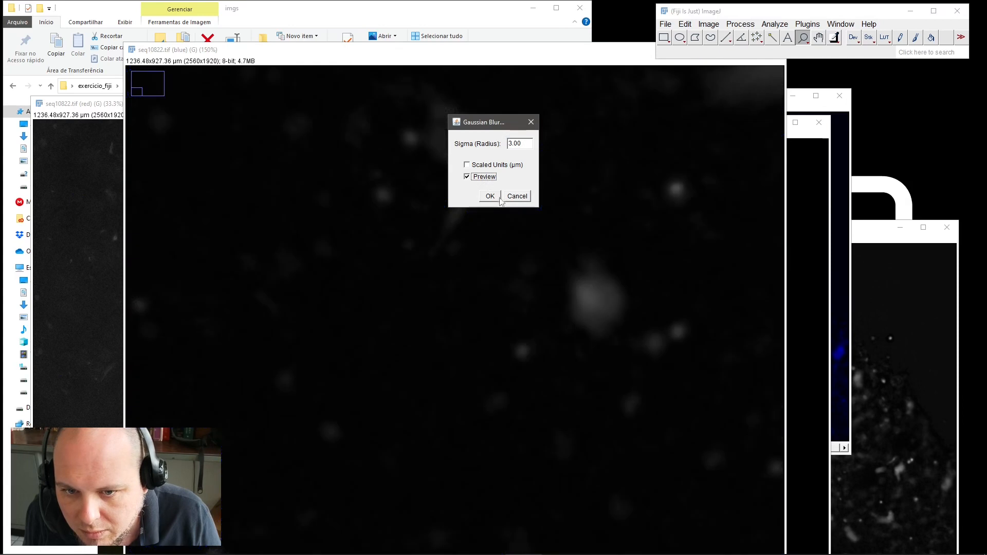
pyautogui.click(526, 146)
pyautogui.write('1')
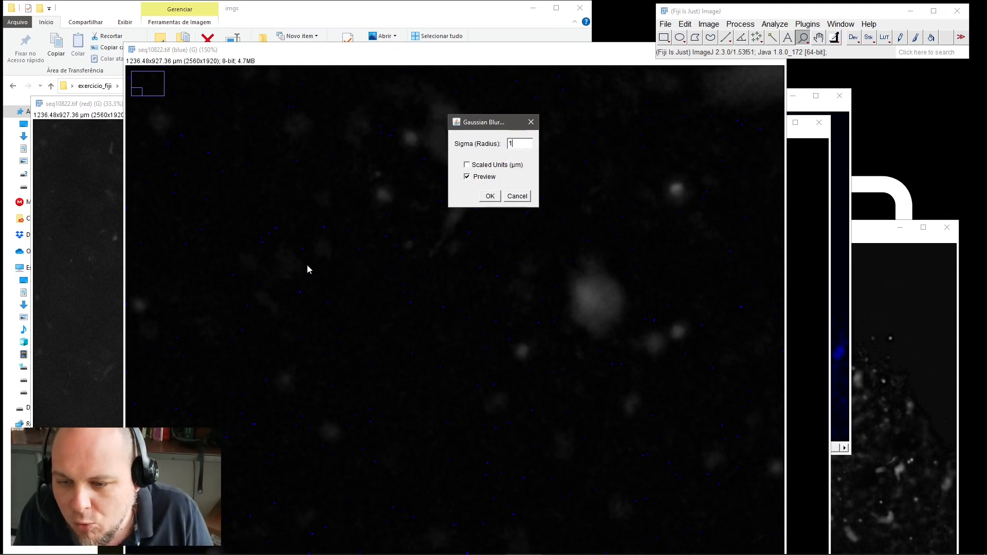
pyautogui.press('BackSpace')
pyautogui.write('2')
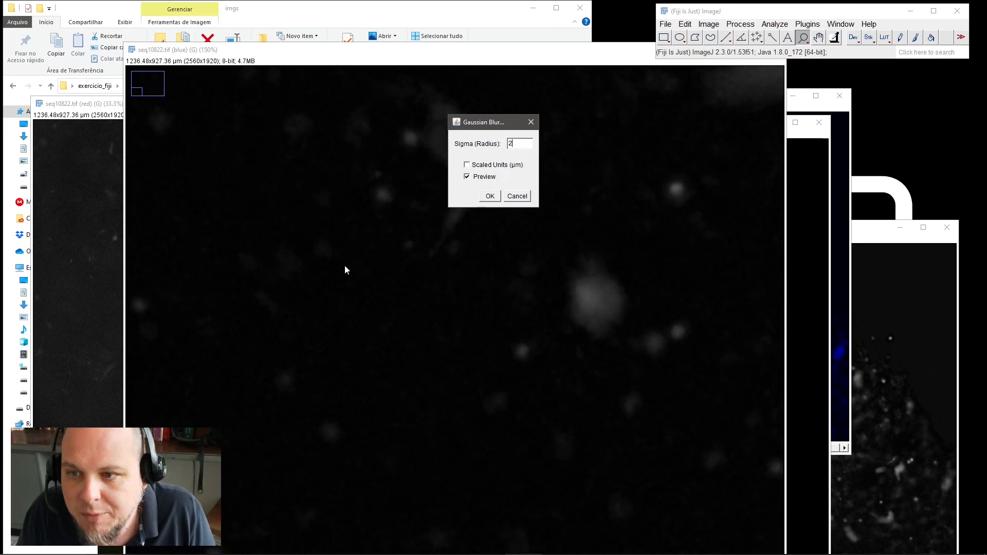
pyautogui.click(497, 198)
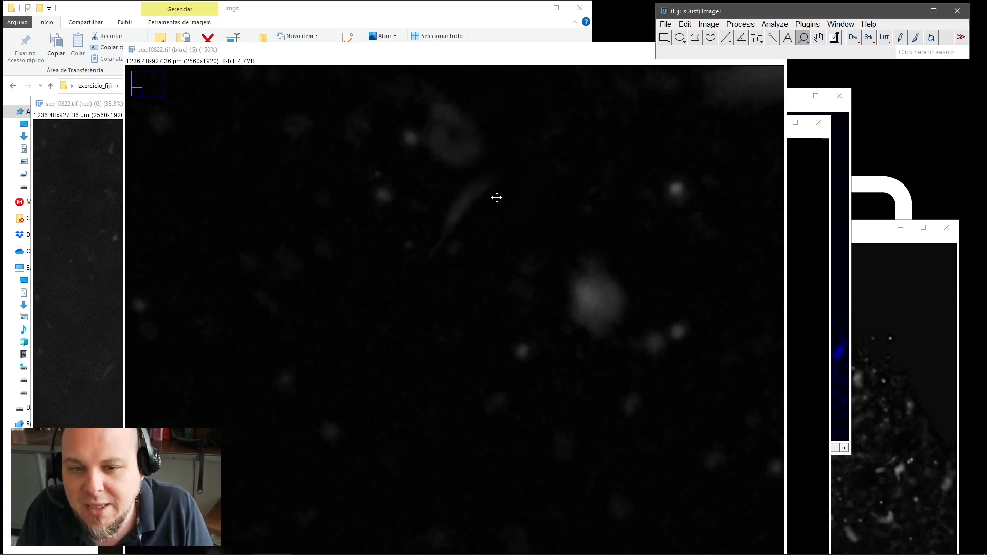
# Inspect the blurred blue channel image at reduced magnifications down to 25% and move its window between the red and green channel images
pyautogui.rightClick(533, 229)
pyautogui.rightClick(532, 257)
pyautogui.rightClick(531, 262)
pyautogui.rightClick(532, 268)
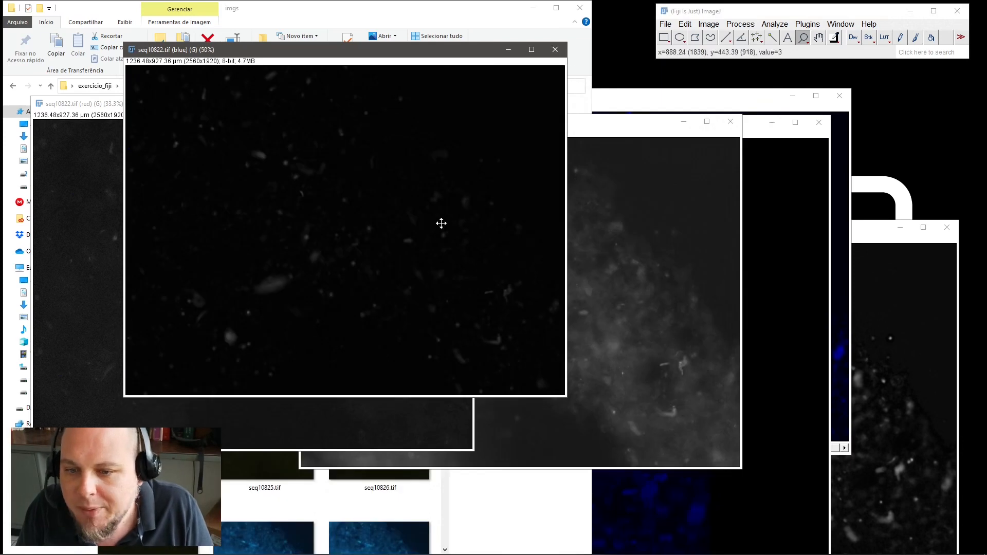
pyautogui.click(424, 271)
pyautogui.click(370, 242)
pyautogui.rightClick(370, 242)
pyautogui.rightClick(370, 243)
pyautogui.rightClick(370, 242)
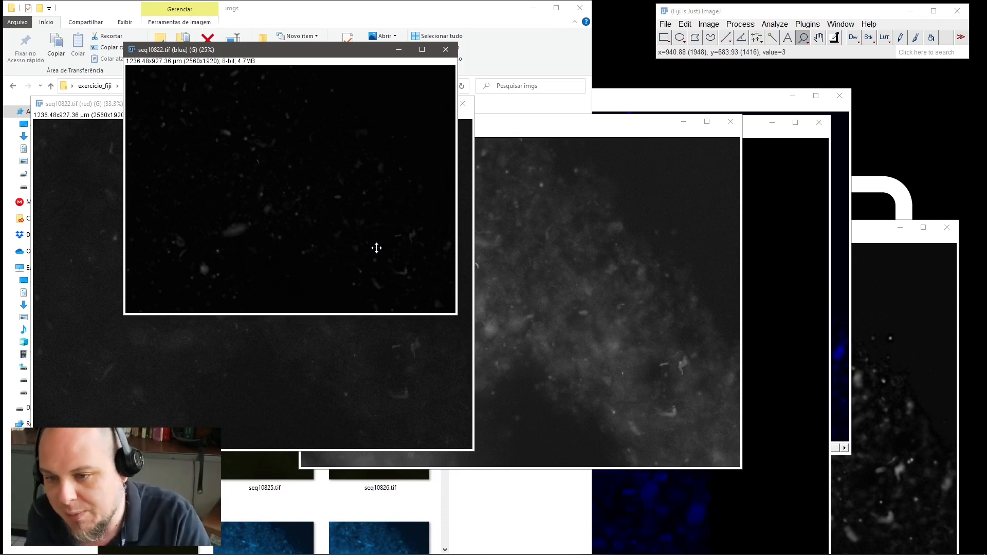
pyautogui.moveTo(339, 54); pyautogui.dragTo(432, 127)
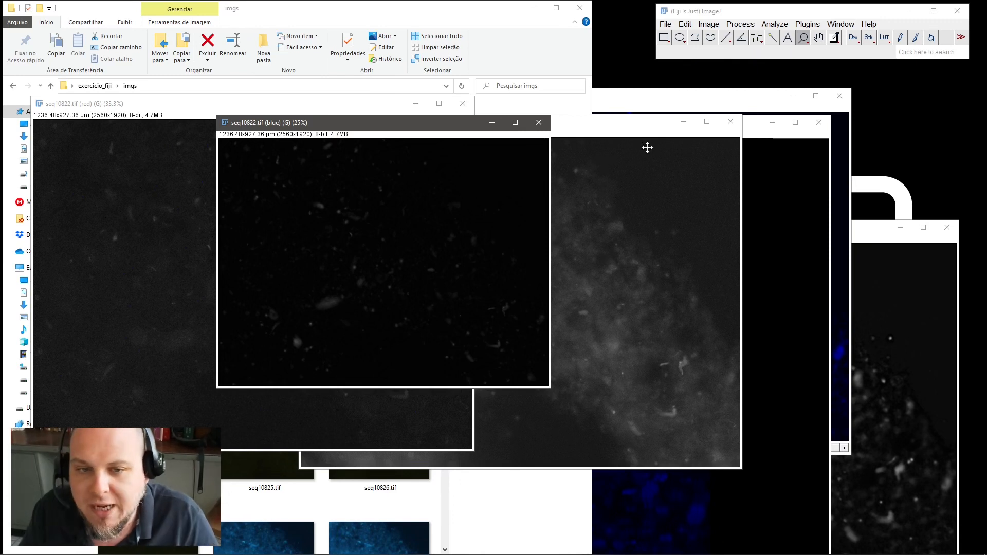
# Try the automatic brightness and contrast adjustment on the green channel image and reset it
pyautogui.click(646, 137)
pyautogui.click(710, 25)
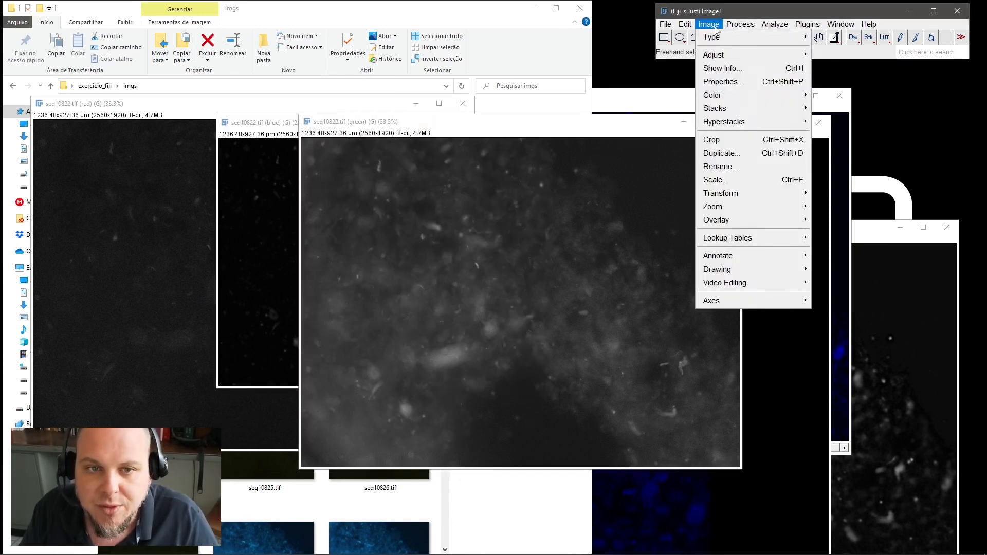
pyautogui.moveTo(741, 26)
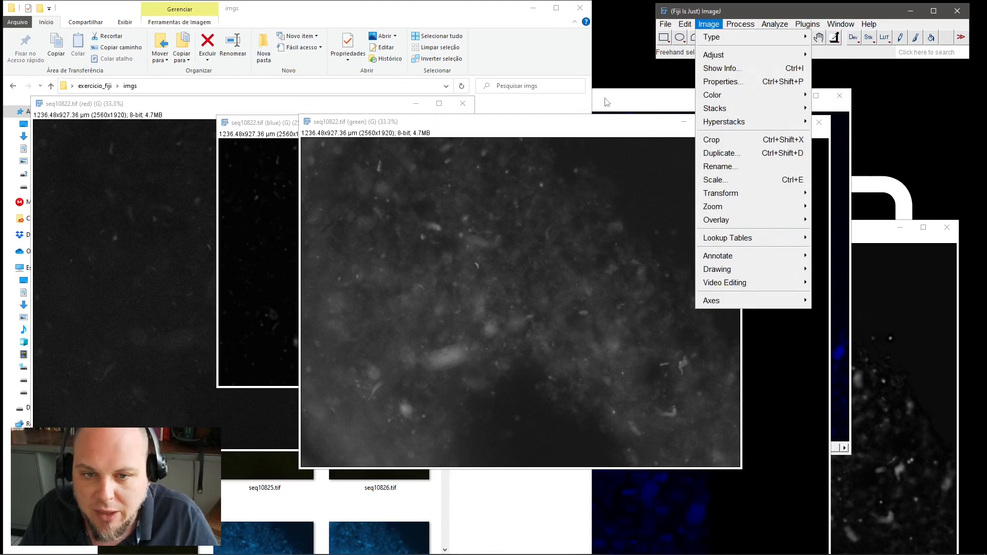
pyautogui.click(607, 132)
pyautogui.click(717, 25)
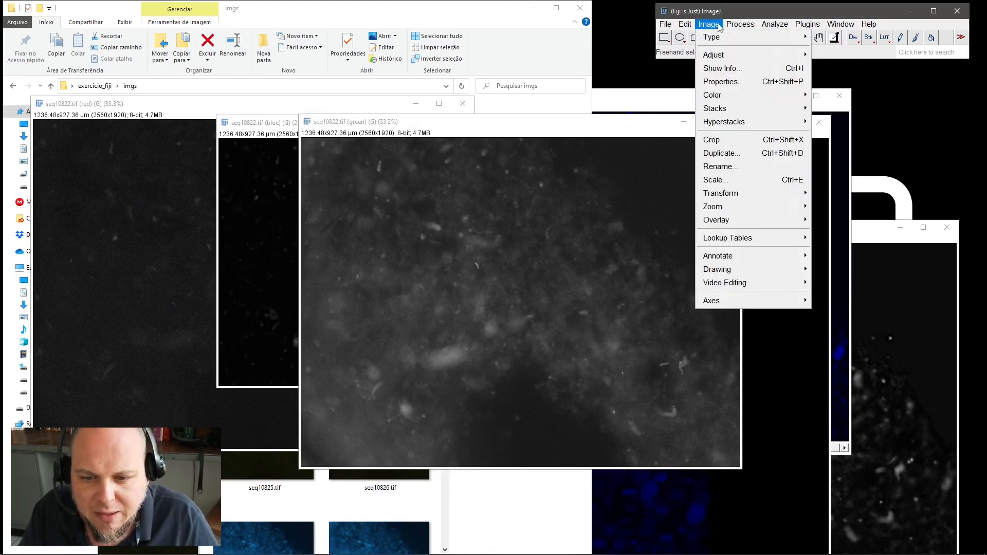
pyautogui.moveTo(732, 58)
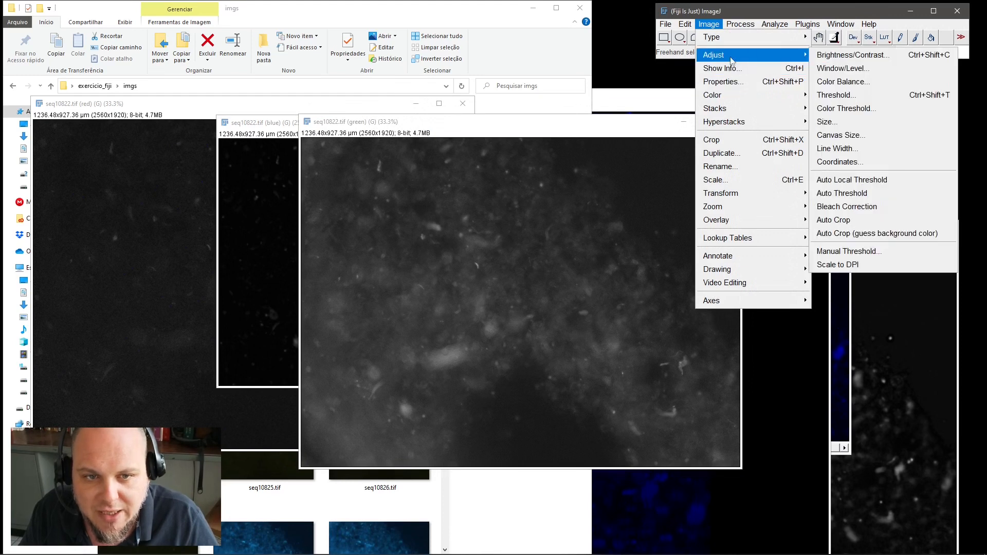
pyautogui.click(838, 55)
pyautogui.click(869, 226)
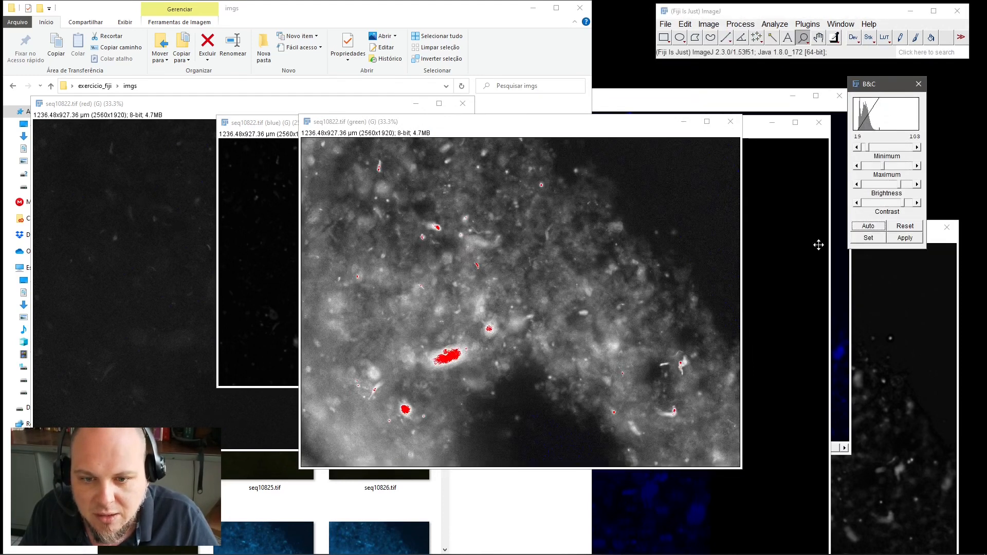
pyautogui.click(905, 226)
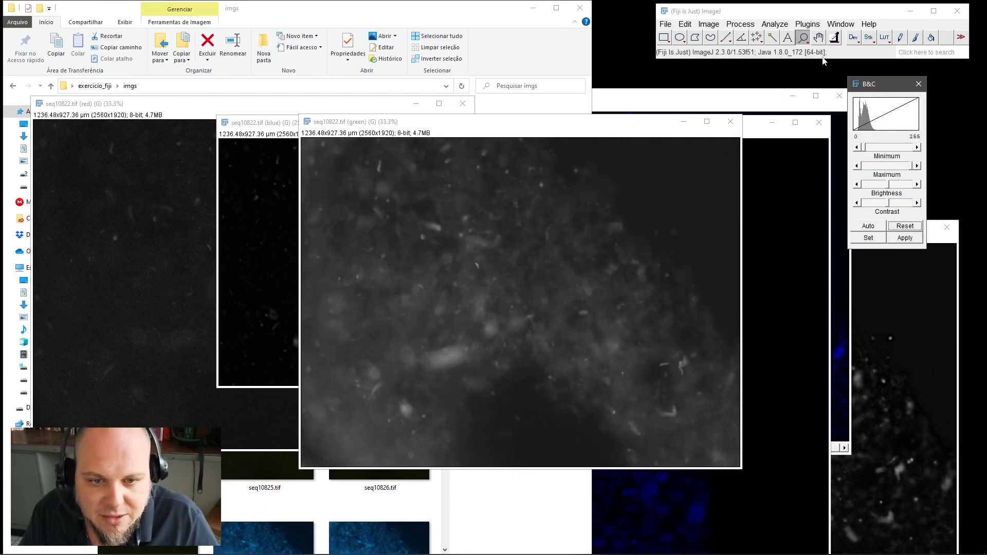
# Apply the Green lookup table to the green channel image, try automatic and manual contrast settings, and close the image
pyautogui.click(888, 41)
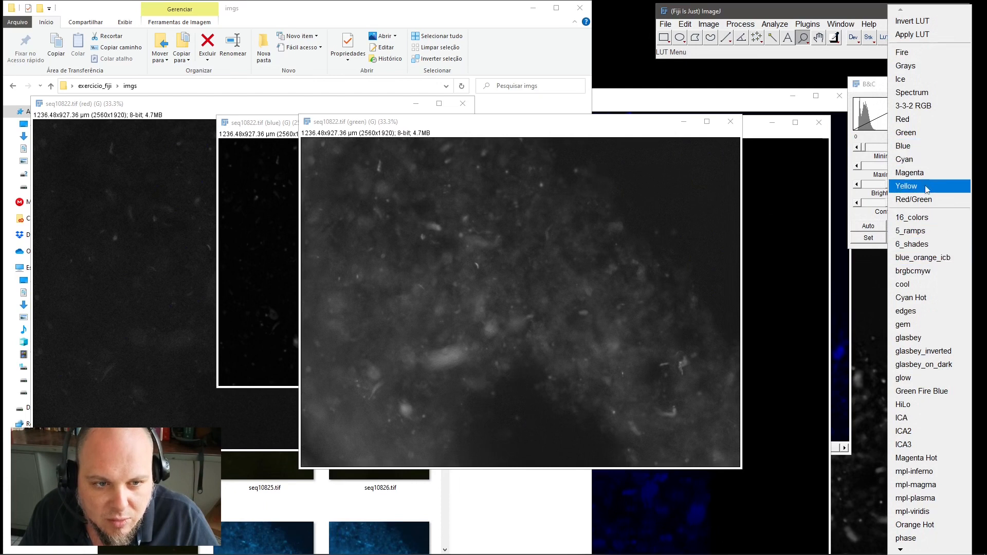
pyautogui.click(910, 133)
pyautogui.click(868, 227)
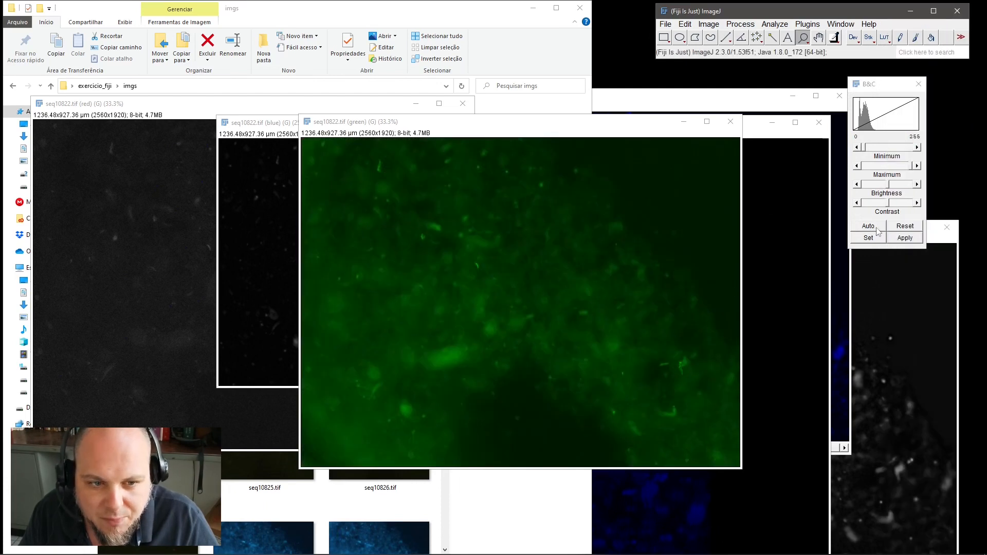
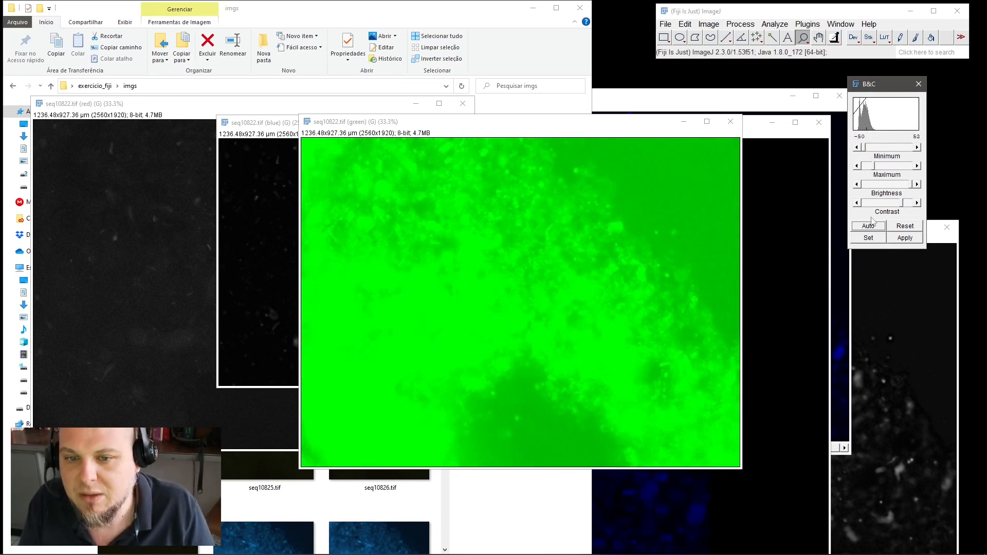
pyautogui.moveTo(907, 204)
pyautogui.mouseDown()
pyautogui.moveTo(885, 205)
pyautogui.moveTo(897, 185)
pyautogui.moveTo(883, 186)
pyautogui.moveTo(897, 207)
pyautogui.moveTo(887, 206)
pyautogui.moveTo(899, 206)
pyautogui.mouseUp()
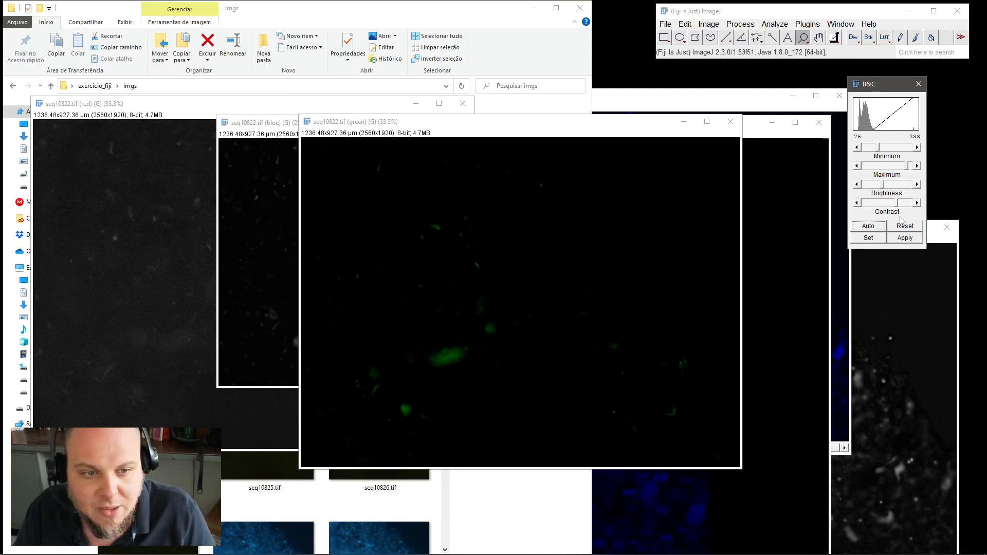
pyautogui.click(873, 227)
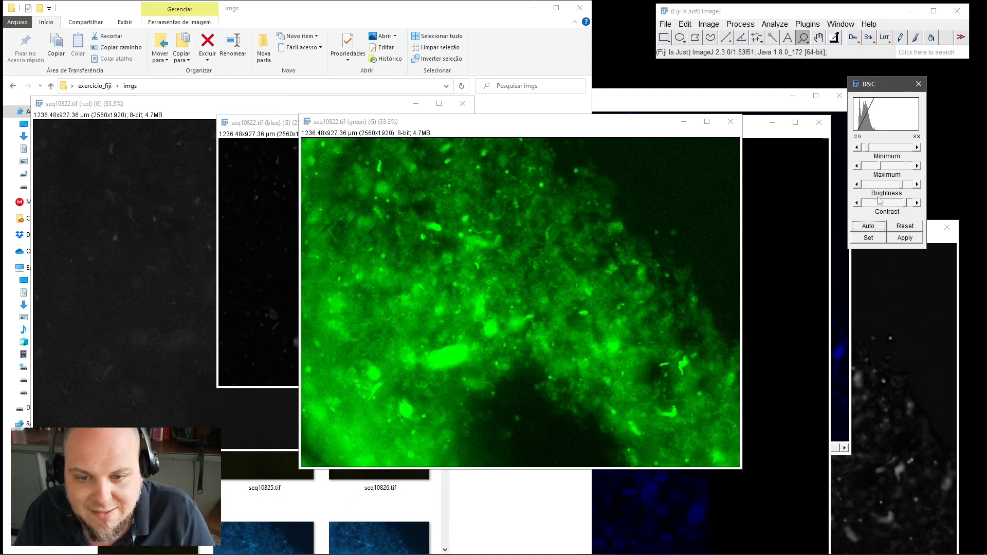
pyautogui.click(908, 204)
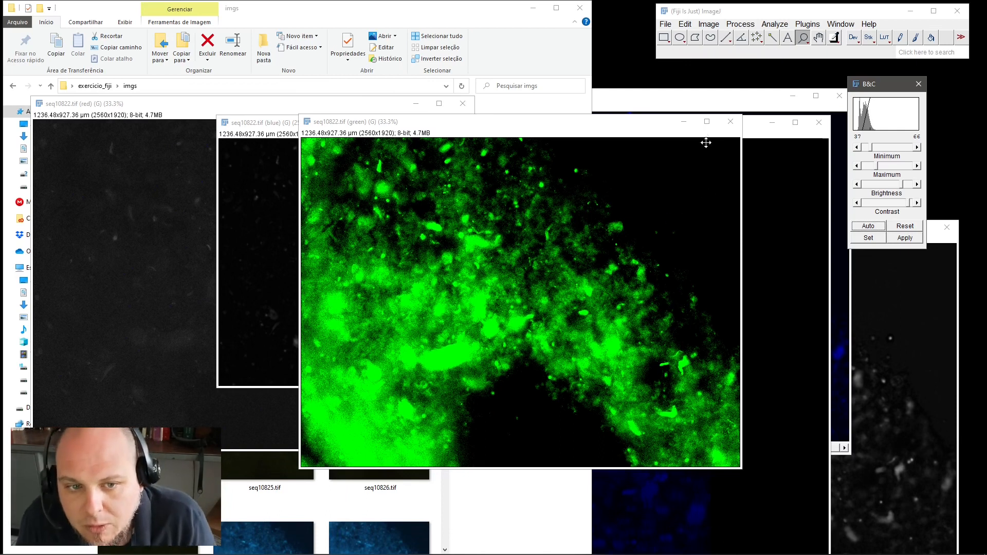
pyautogui.click(734, 125)
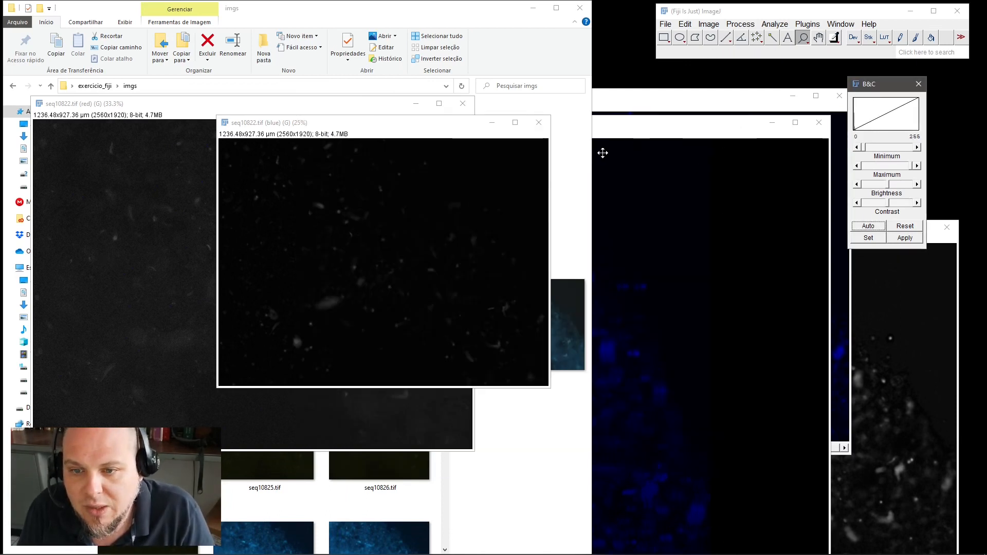
# In File Explorer, view Result of RGB.tif from the subfolder inside results in the photo viewer, and close the viewer
pyautogui.click(482, 23)
pyautogui.doubleClick(157, 184)
pyautogui.doubleClick(124, 119)
pyautogui.click(244, 144)
pyautogui.press('Return')
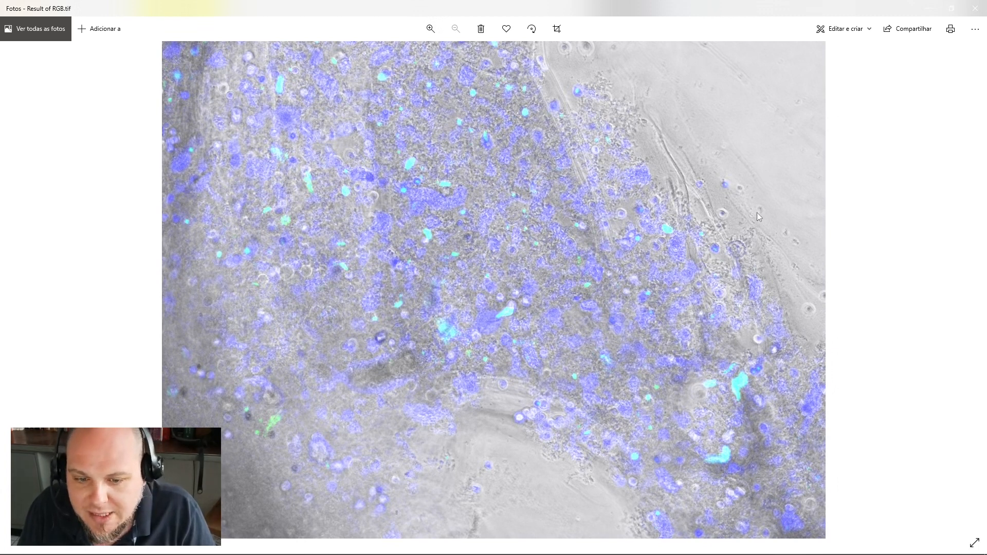
pyautogui.click(974, 8)
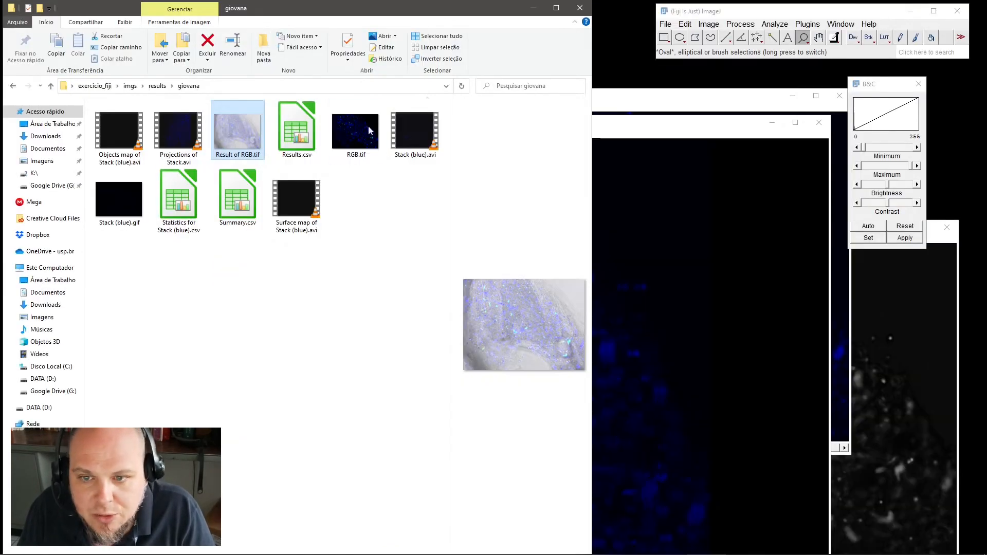
# Open Result of RGB.tif in Fiji with global calibration disabled, and inspect it up close at 150% and as a 33.3% overview
pyautogui.moveTo(700, 56); pyautogui.dragTo(715, 54)
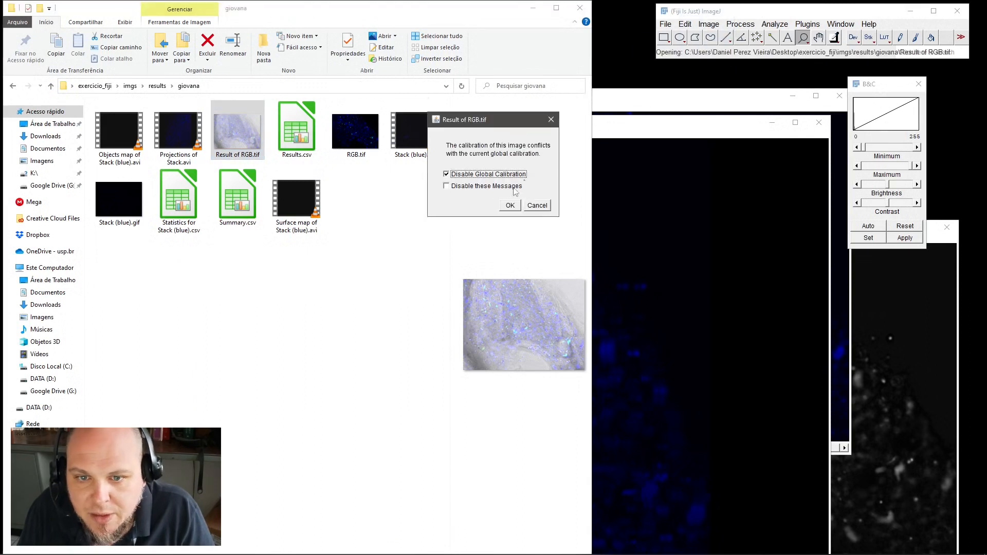
pyautogui.click(511, 205)
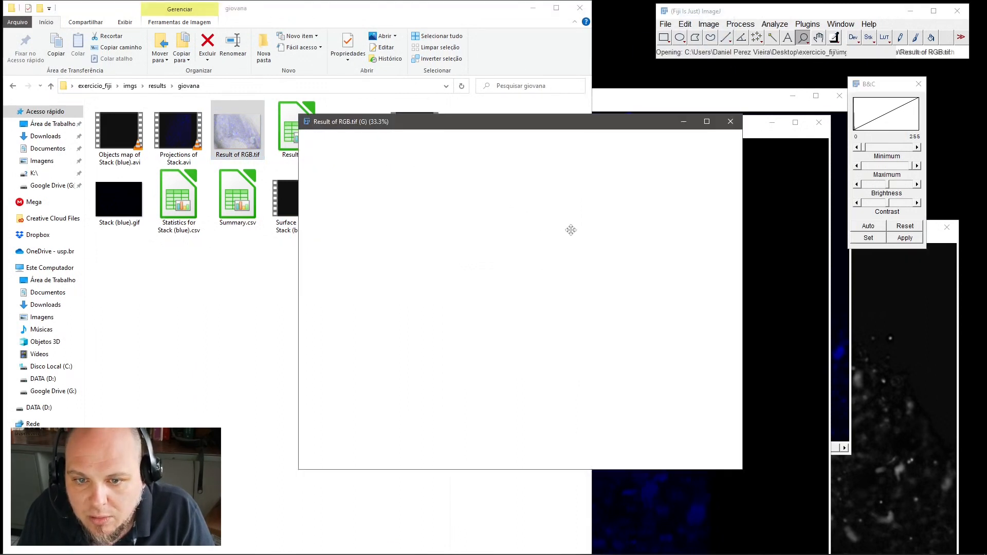
pyautogui.scroll(2, 538, 309)
pyautogui.scroll(-2, 555, 335)
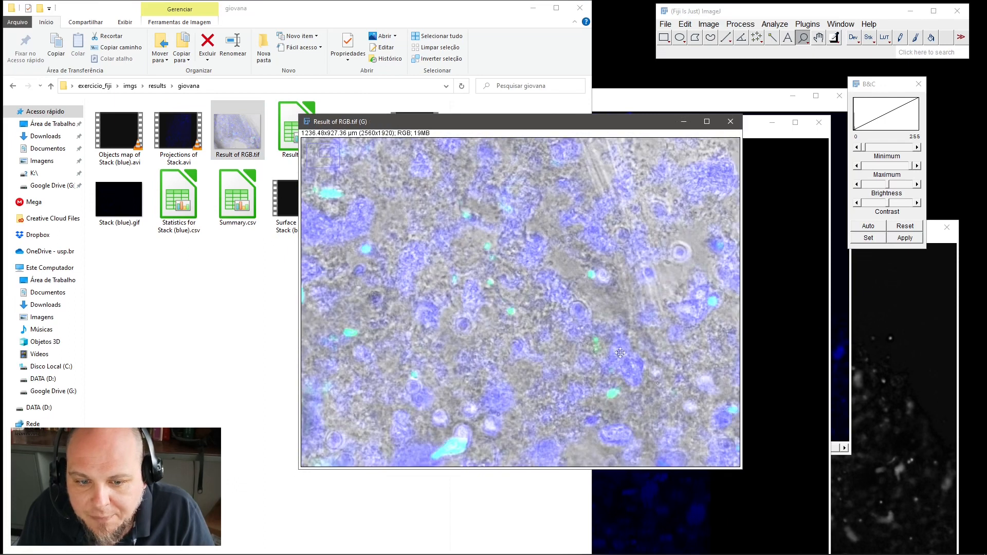
pyautogui.scroll(-3, 555, 336)
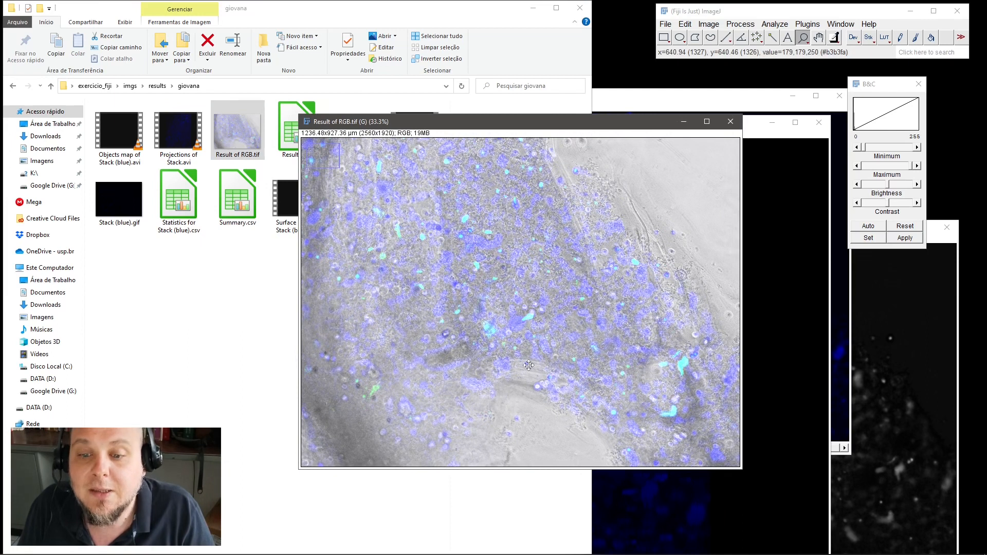
pyautogui.scroll(5, 528, 365)
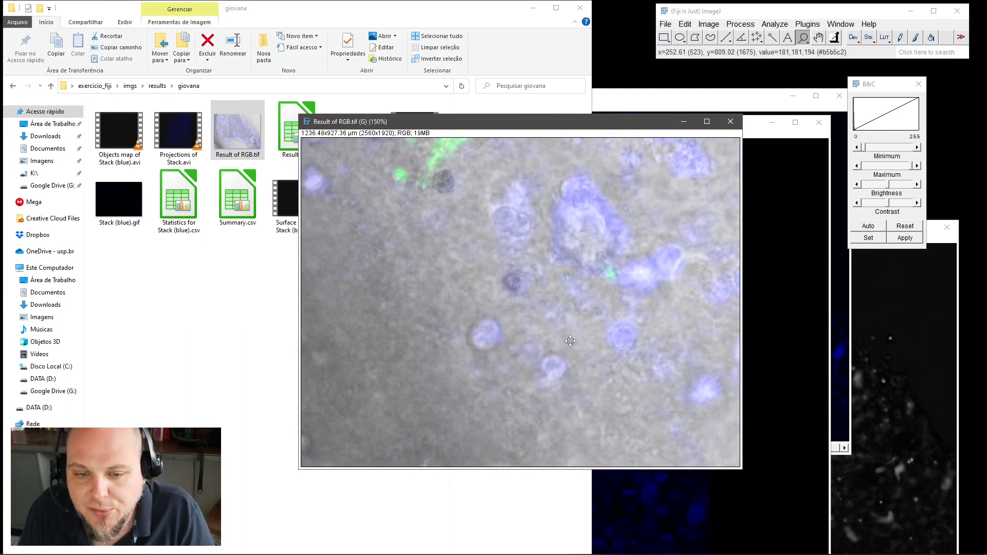
pyautogui.scroll(-5, 570, 340)
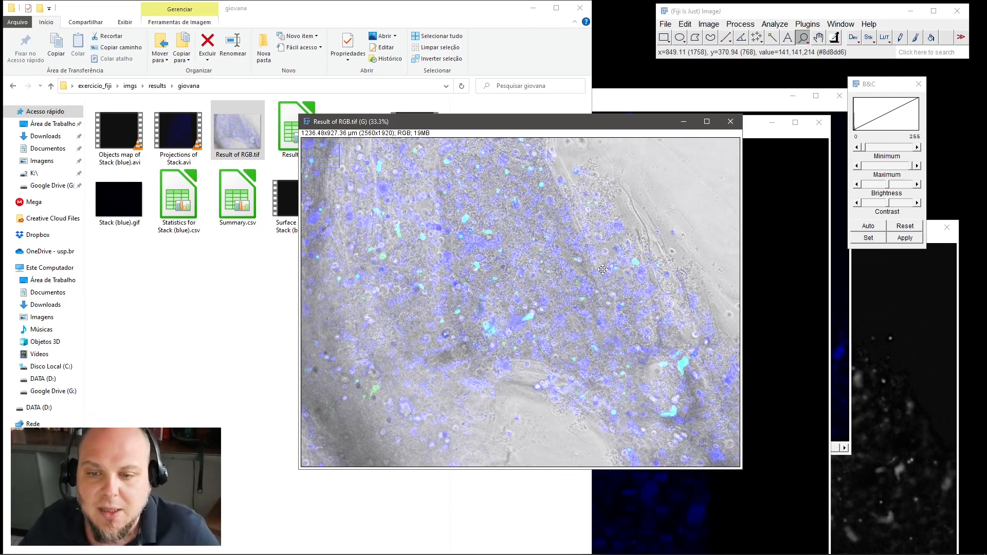
# Examine the blue- and green-stained cells over the brightfield tissue in Result of RGB.tif at several magnifications, returning to a 33.3% overview
pyautogui.click(439, 221)
pyautogui.click(439, 222)
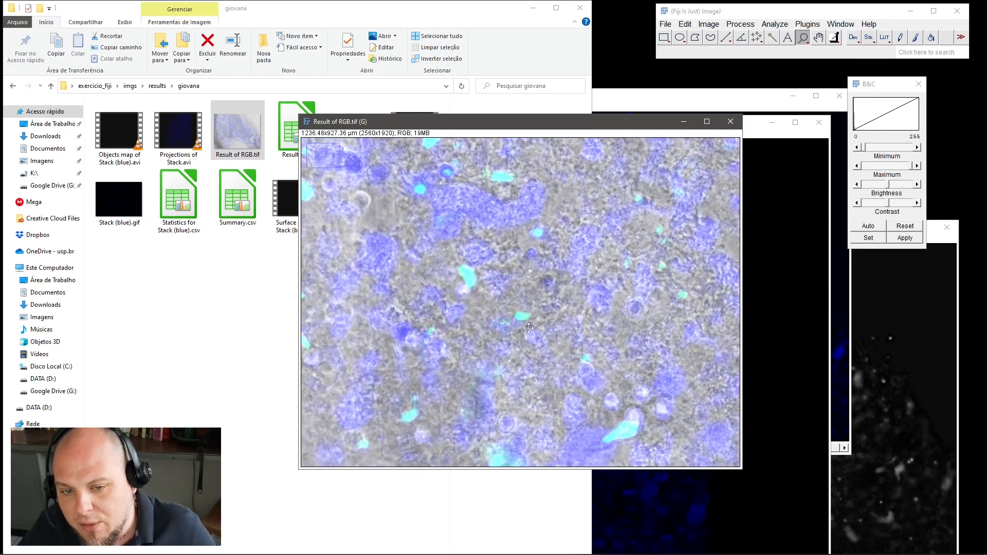
pyautogui.rightClick(465, 287)
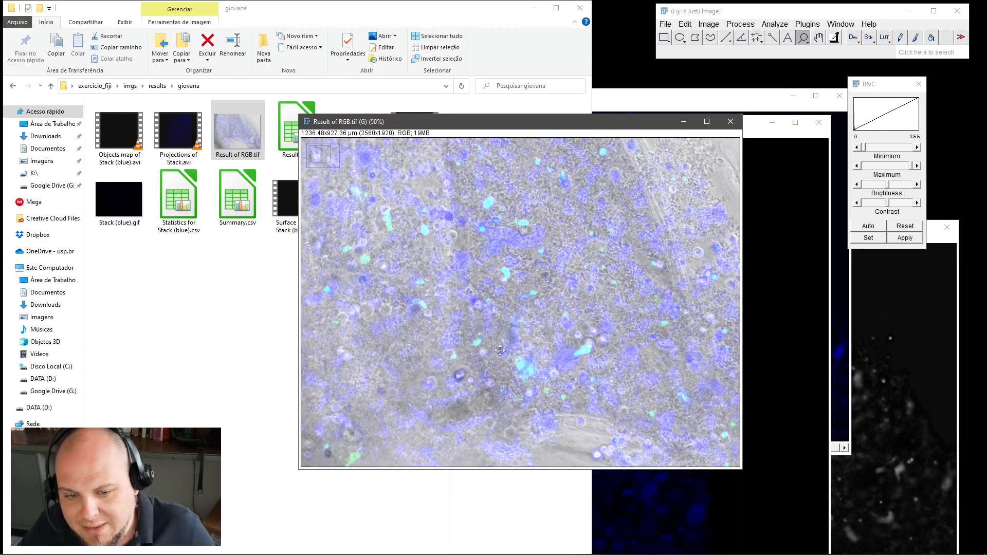
pyautogui.click(423, 392)
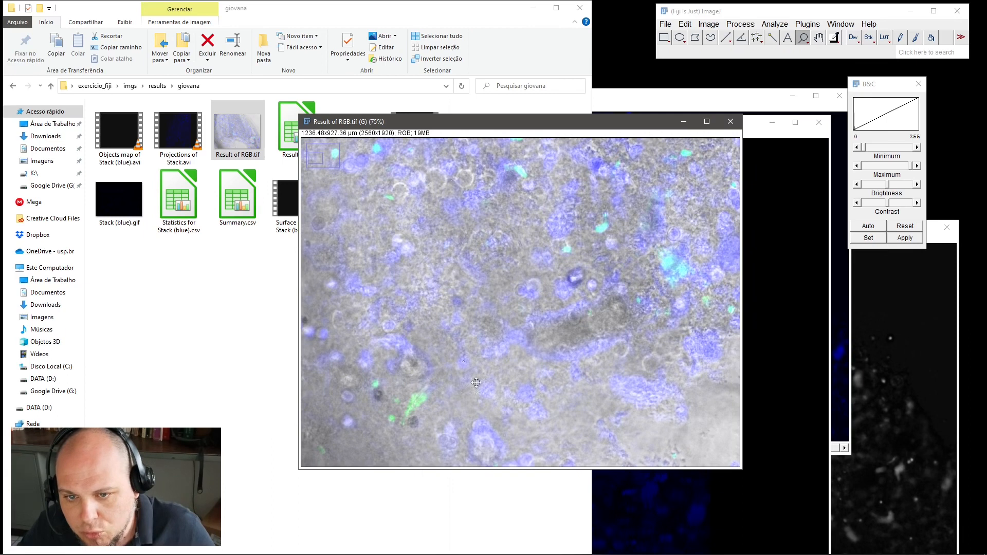
pyautogui.rightClick(633, 361)
pyautogui.rightClick(608, 365)
pyautogui.click(637, 368)
pyautogui.click(639, 332)
pyautogui.rightClick(626, 308)
pyautogui.rightClick(625, 308)
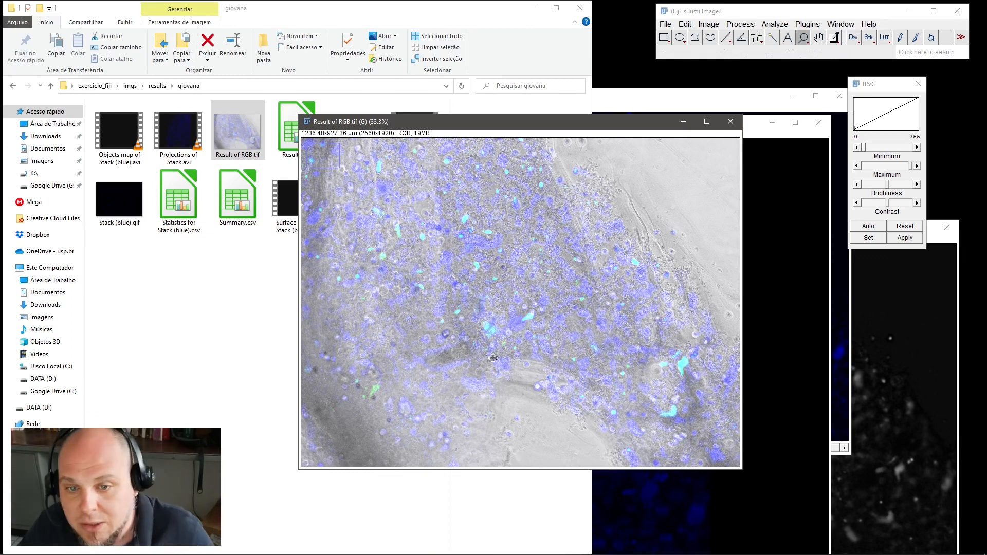
# Inspect the stained cells in Result of RGB.tif up close at 200%, return to a 33.3% overview, and close the image
pyautogui.doubleClick(542, 259)
pyautogui.click(546, 276)
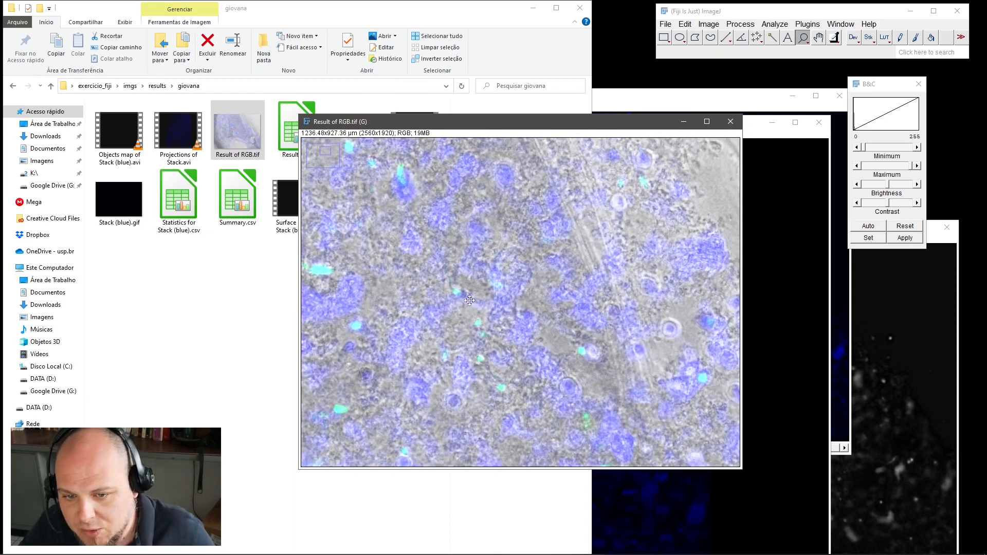
pyautogui.doubleClick(480, 327)
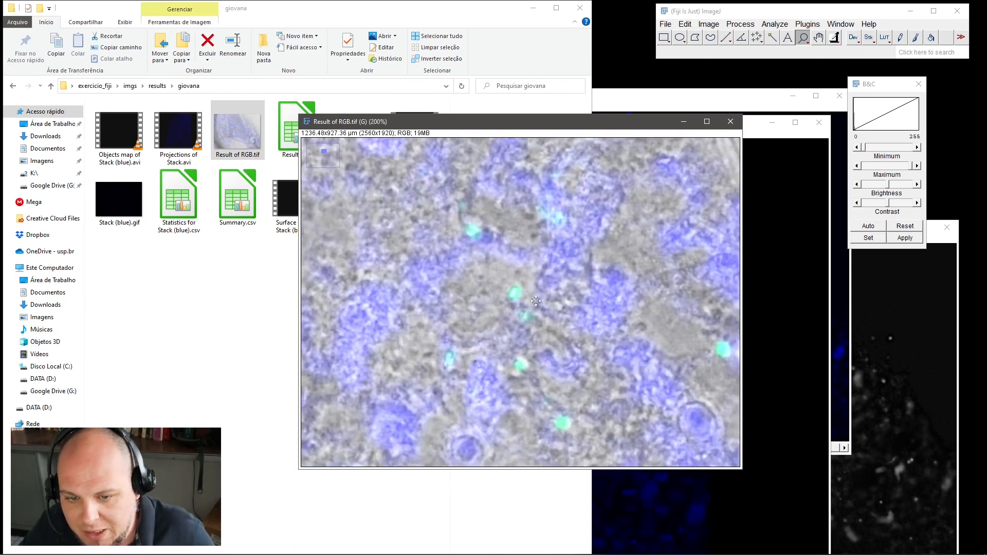
pyautogui.rightClick(515, 271)
pyautogui.rightClick(514, 271)
pyautogui.rightClick(514, 271)
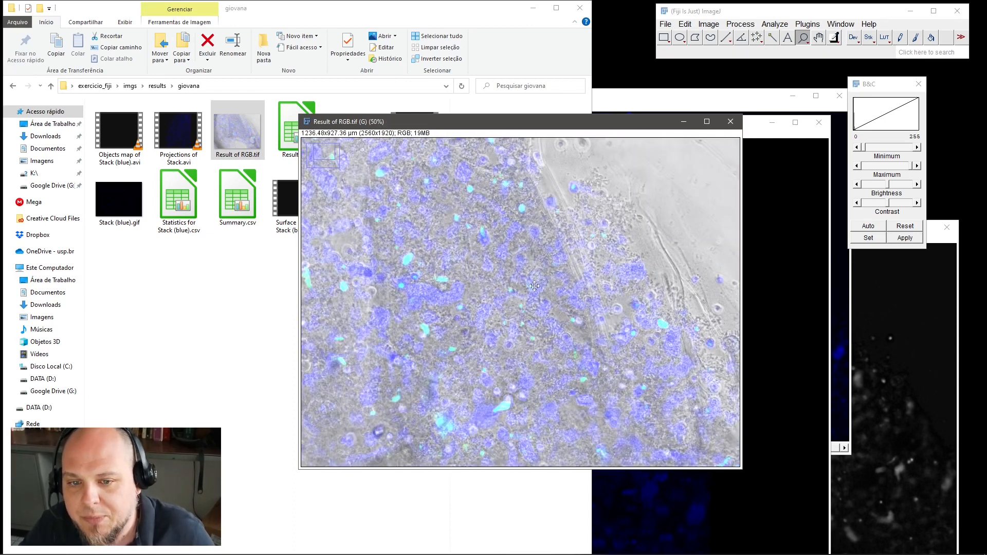
pyautogui.rightClick(514, 271)
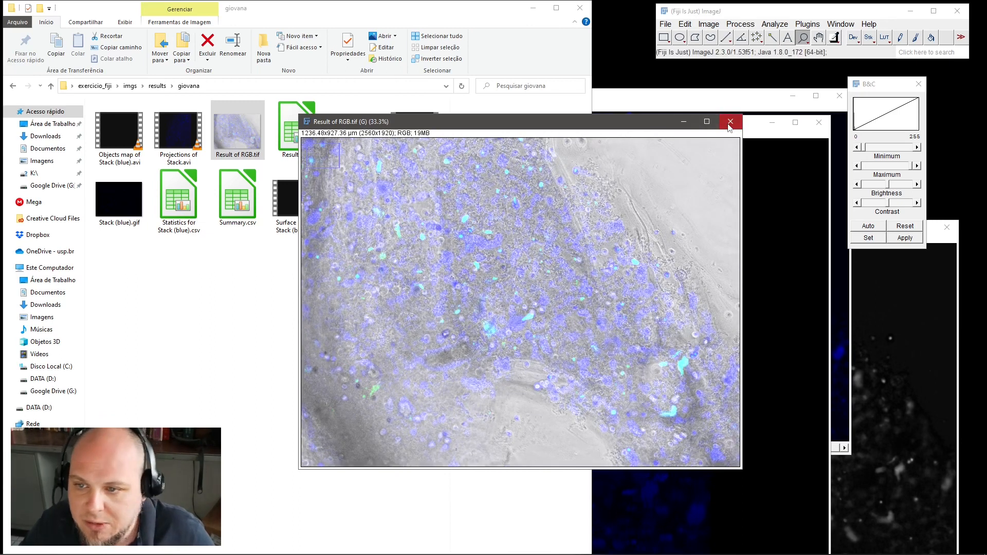
pyautogui.click(730, 122)
pyautogui.click(319, 264)
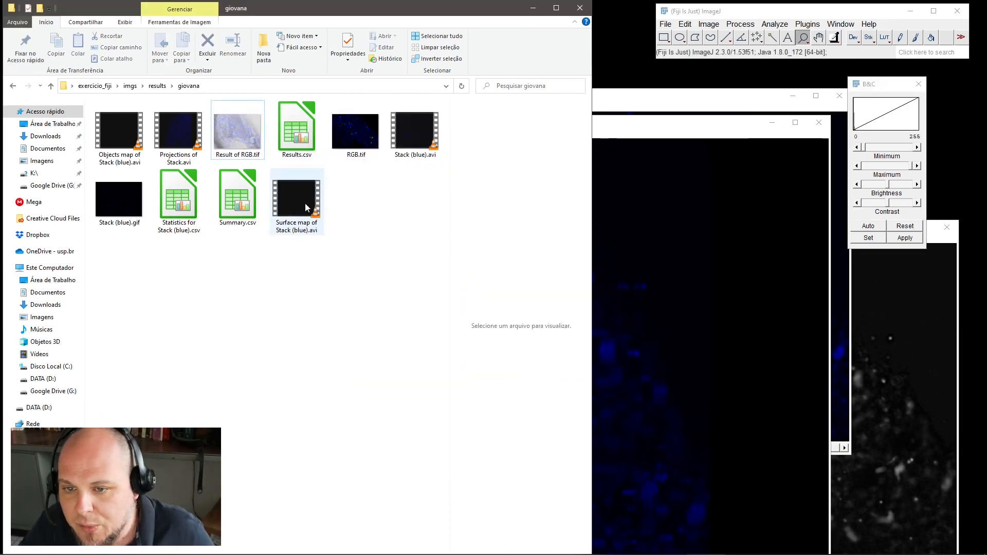
# Open Projections of Stack.avi in Fiji, browse to frame 19 of 36, and enlarge its window to a 52% view
pyautogui.click(415, 131)
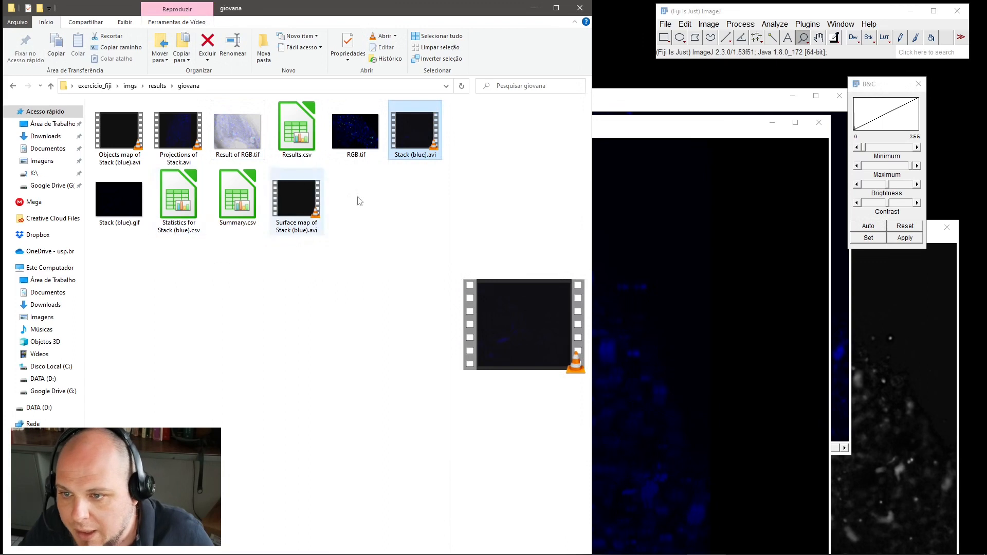
pyautogui.moveTo(179, 133); pyautogui.dragTo(720, 51)
pyautogui.click(658, 212)
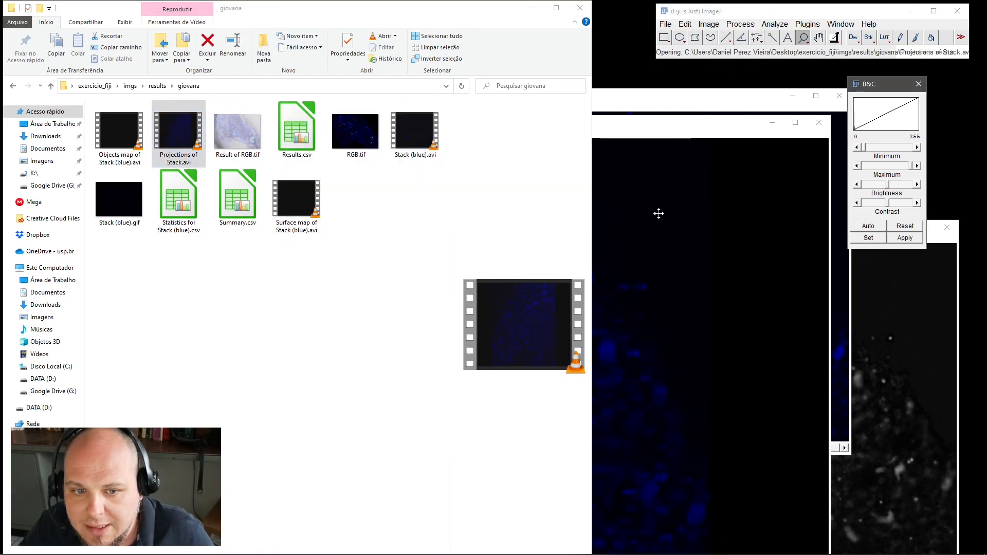
pyautogui.moveTo(315, 473); pyautogui.dragTo(530, 465)
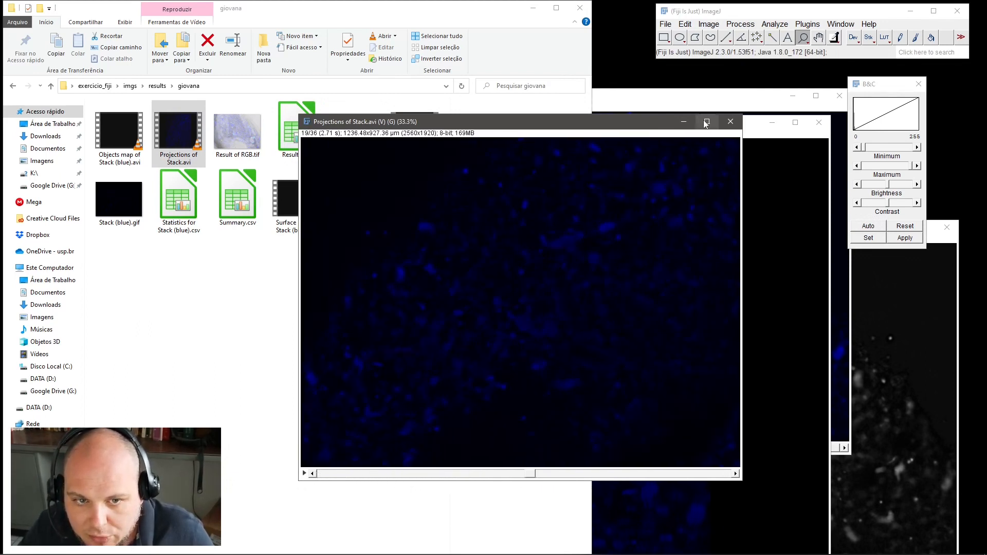
pyautogui.click(706, 122)
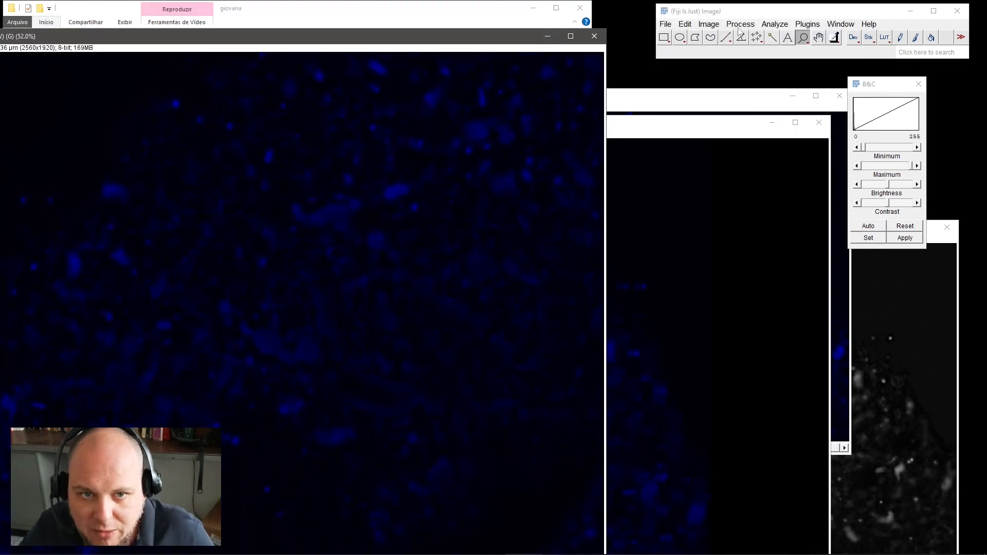
# Review the 3D Projection settings for Projections of Stack.avi with 0.48 µm slice spacing, and dismiss them without creating a projection
pyautogui.click(708, 24)
pyautogui.moveTo(770, 113)
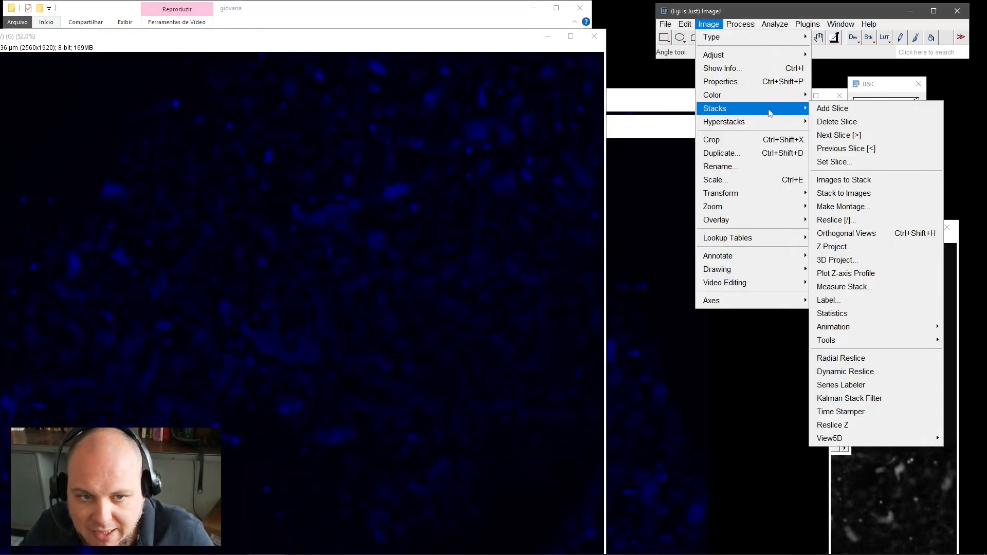
pyautogui.click(849, 261)
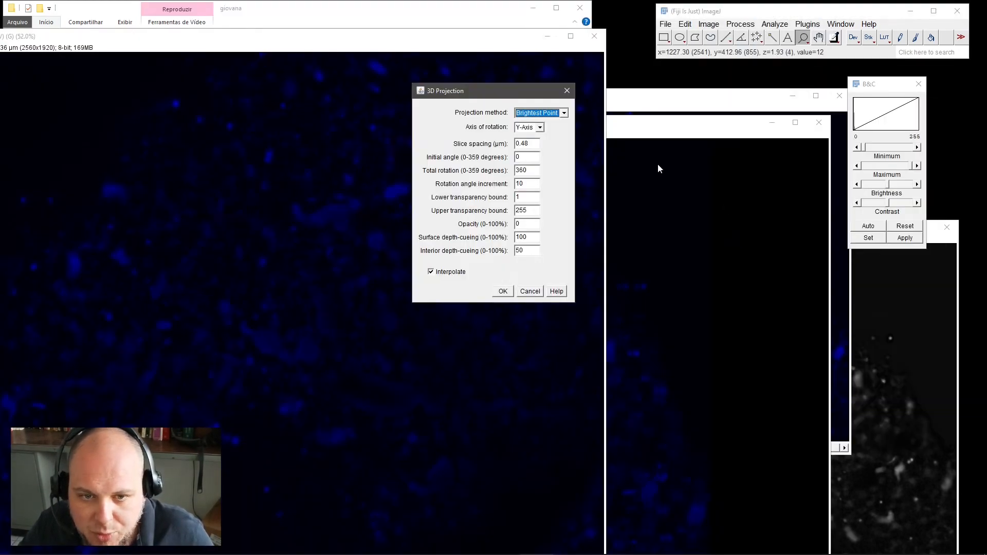
pyautogui.doubleClick(531, 144)
pyautogui.write('0.48')
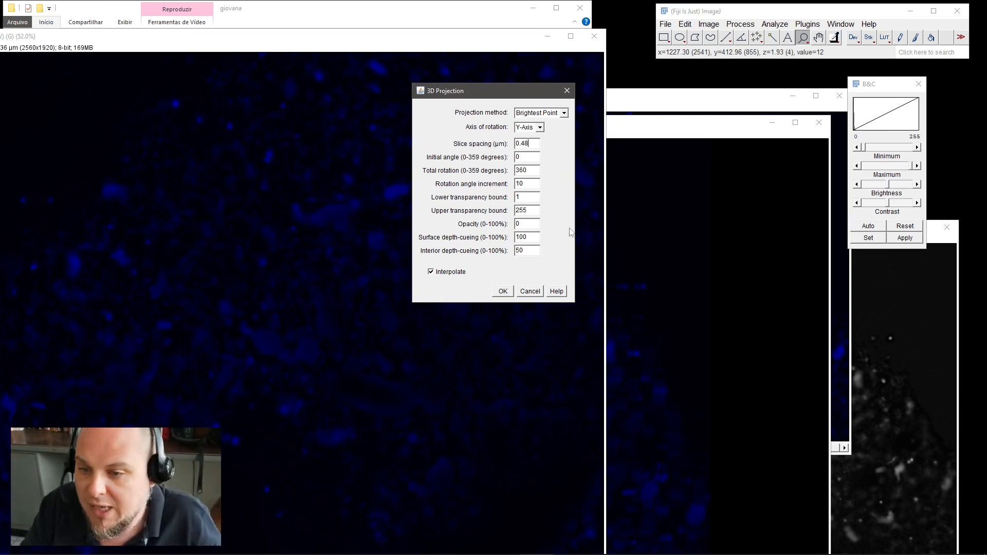
pyautogui.click(531, 292)
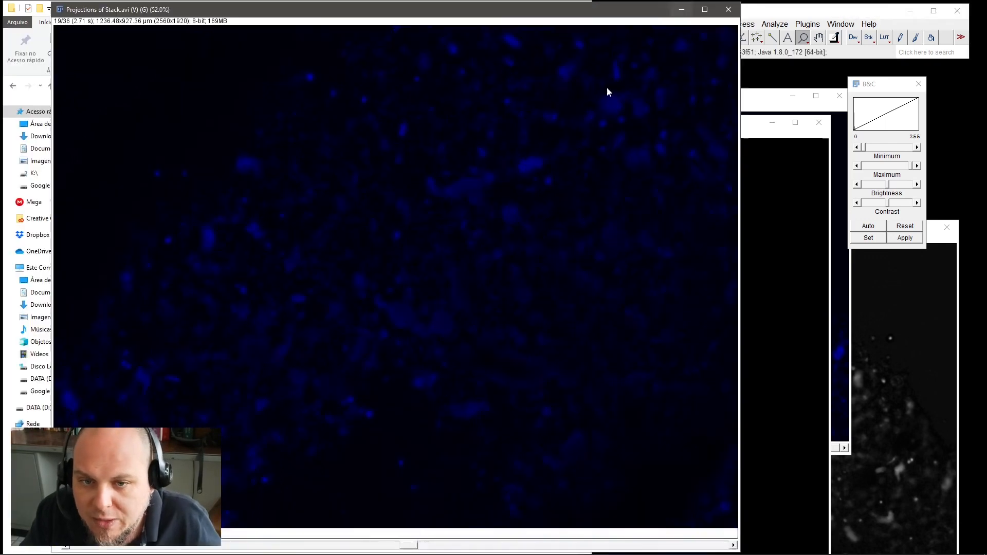
# Compare the nuclei in frames 25 and 19 of Projections of Stack.avi at 150% magnification, and close the movie
pyautogui.moveTo(419, 548); pyautogui.dragTo(513, 514)
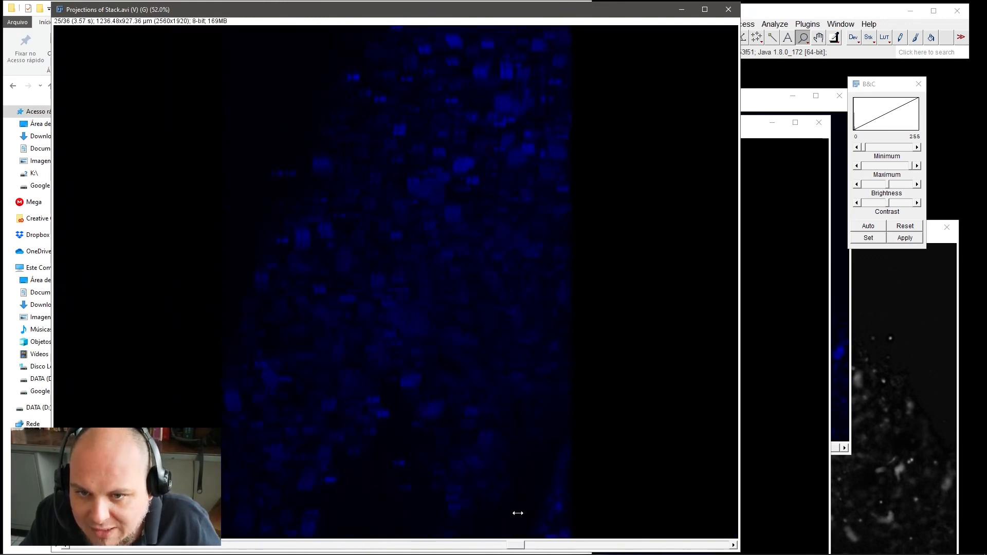
pyautogui.click(426, 138)
pyautogui.click(352, 181)
pyautogui.click(319, 247)
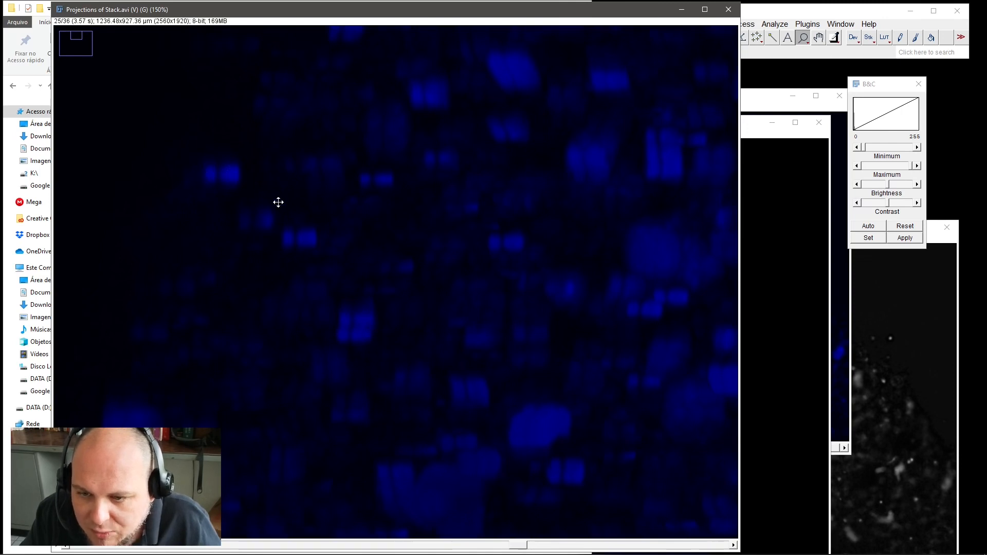
pyautogui.moveTo(513, 546); pyautogui.dragTo(394, 519)
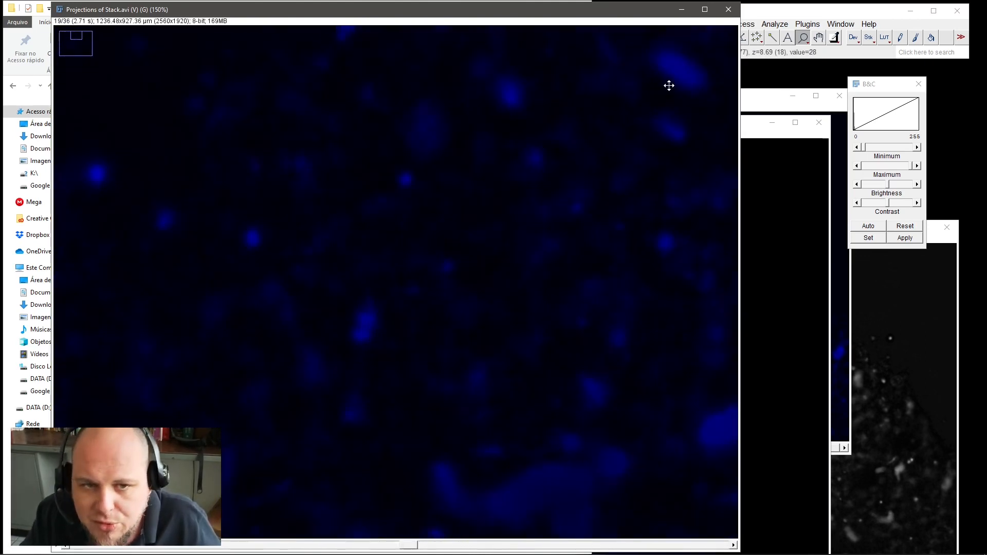
pyautogui.click(728, 9)
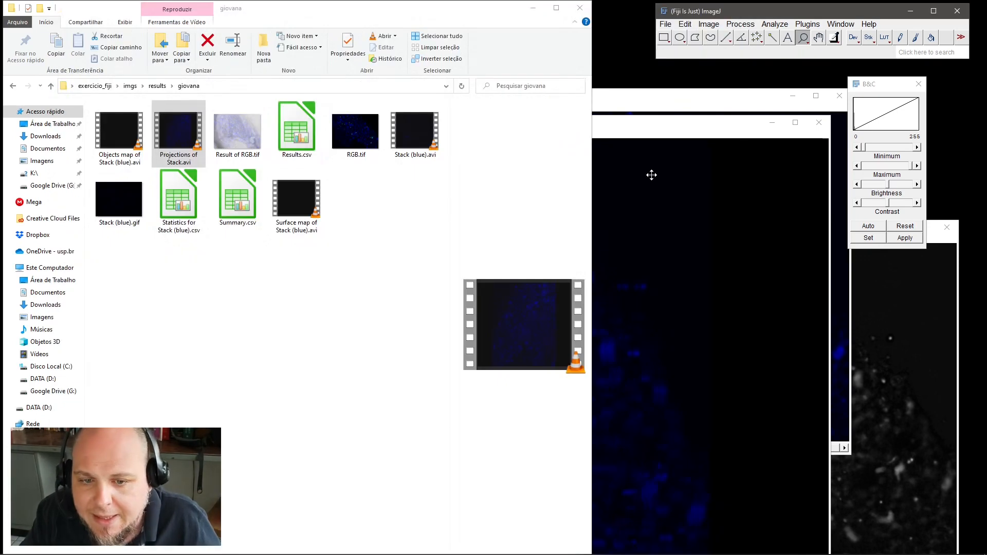
# From File Explorer, open Results.csv as a spreadsheet, importing it with tab and comma separators and the English (USA) language
pyautogui.click(647, 143)
pyautogui.click(430, 25)
pyautogui.doubleClick(309, 146)
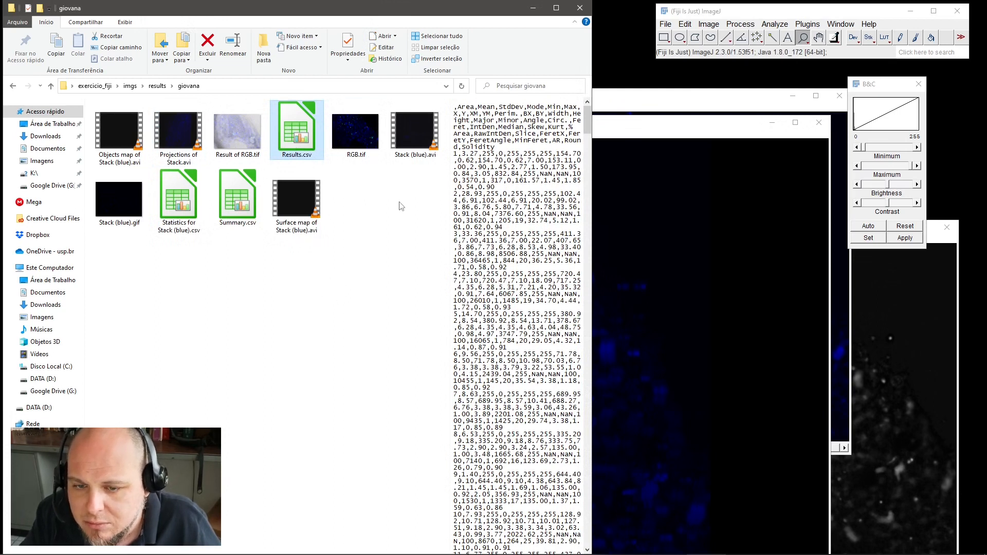
pyautogui.press('Return')
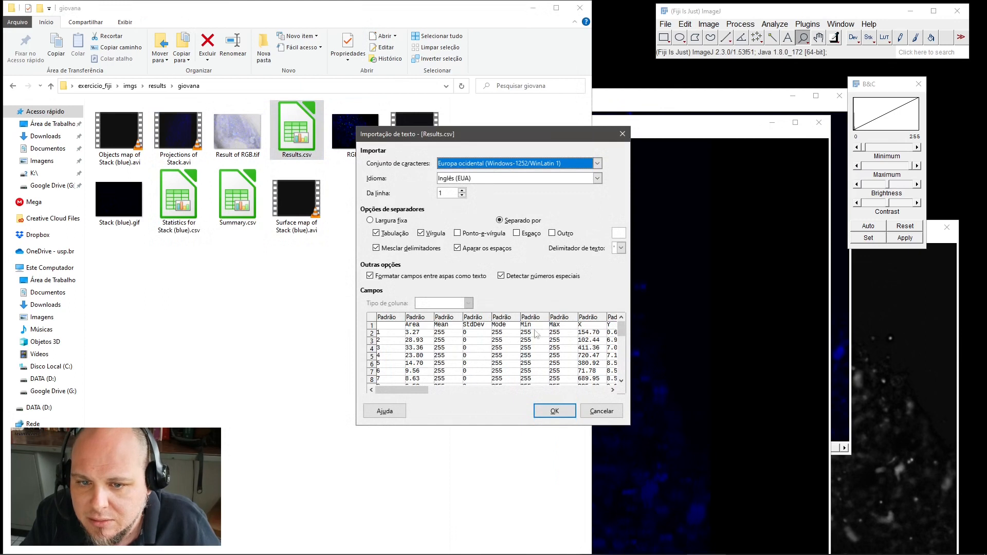
pyautogui.click(555, 411)
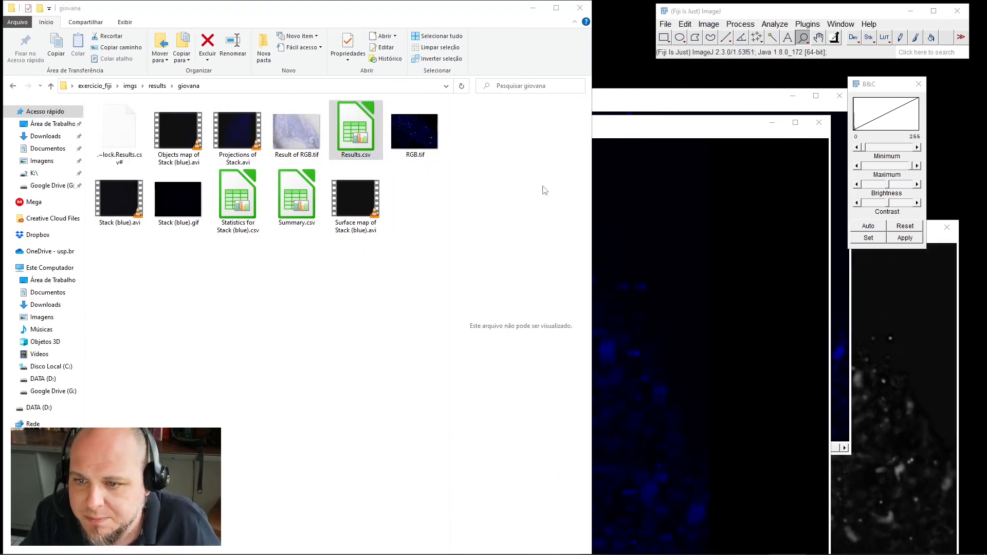
# Open Stack (blue).avi in Fiji as a virtual stack, and close the older Projections of Stack window
pyautogui.click(186, 211)
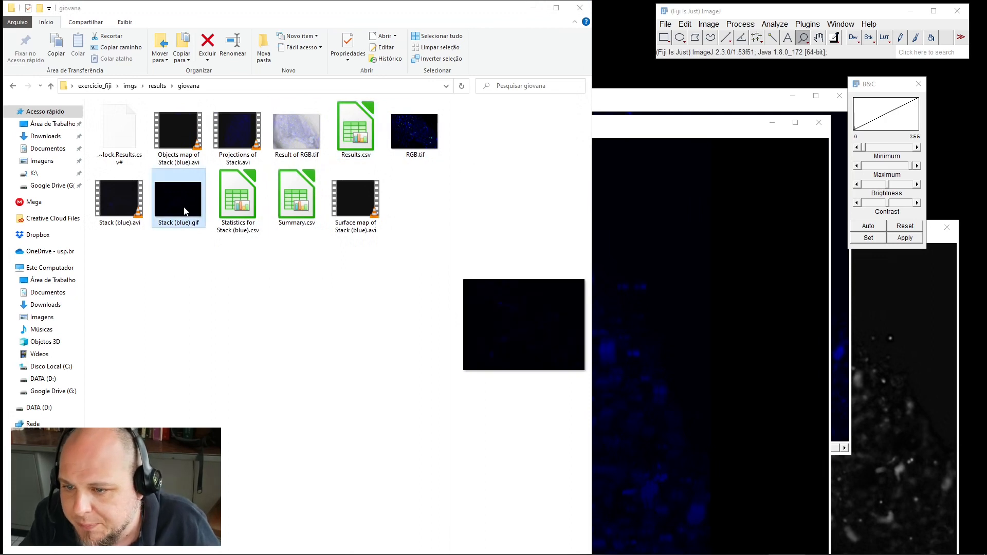
pyautogui.moveTo(120, 200); pyautogui.dragTo(718, 46)
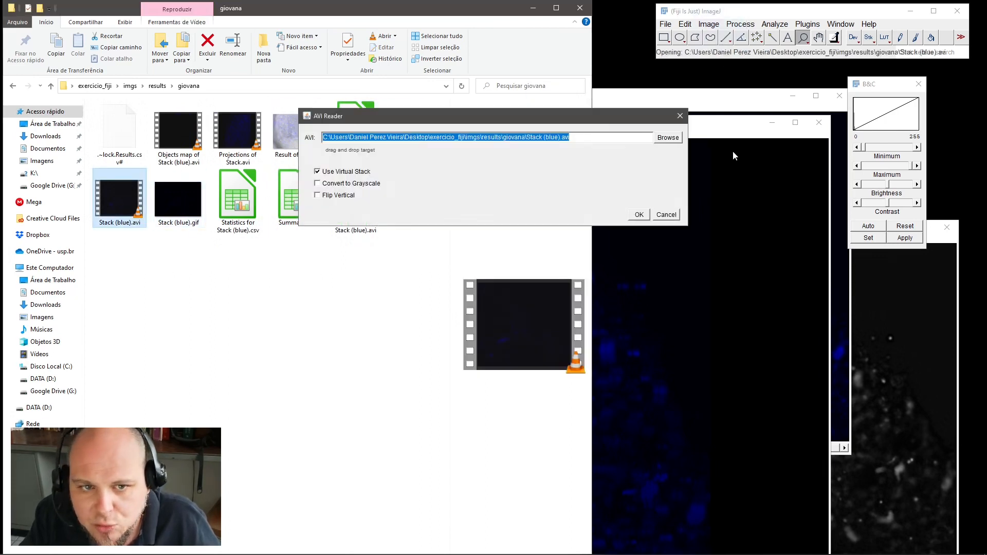
pyautogui.click(639, 215)
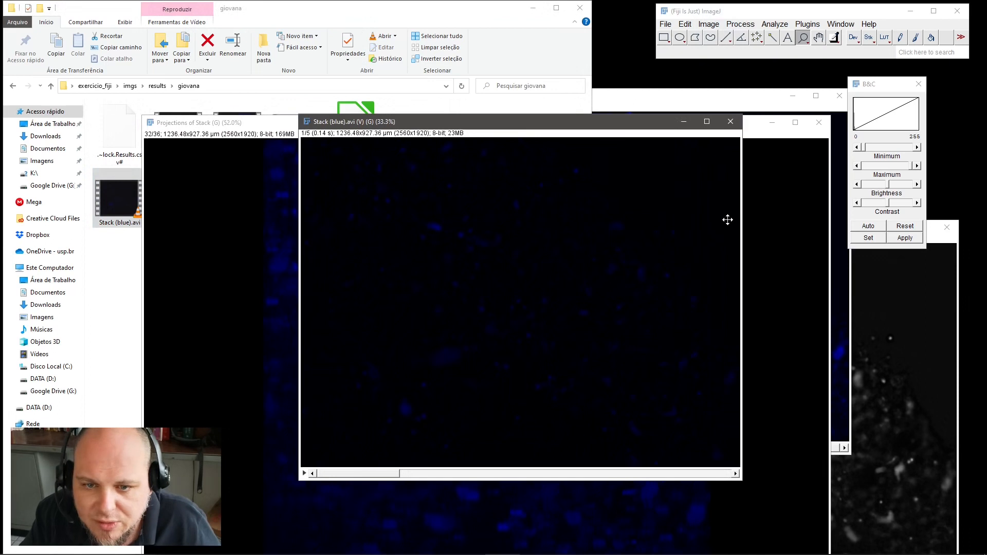
pyautogui.click(819, 122)
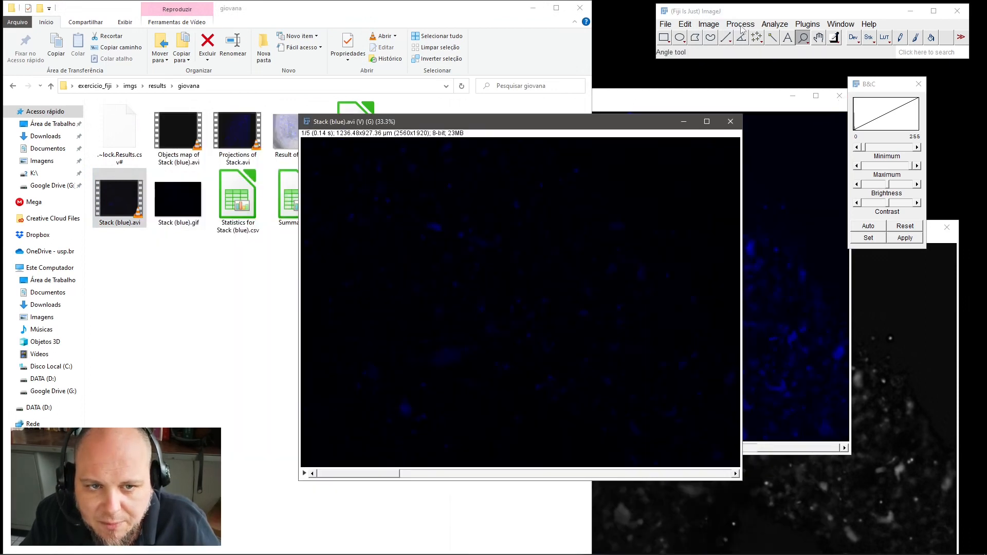
# Make a montage from the five frames of Stack (blue).avi
pyautogui.click(741, 25)
pyautogui.moveTo(703, 27)
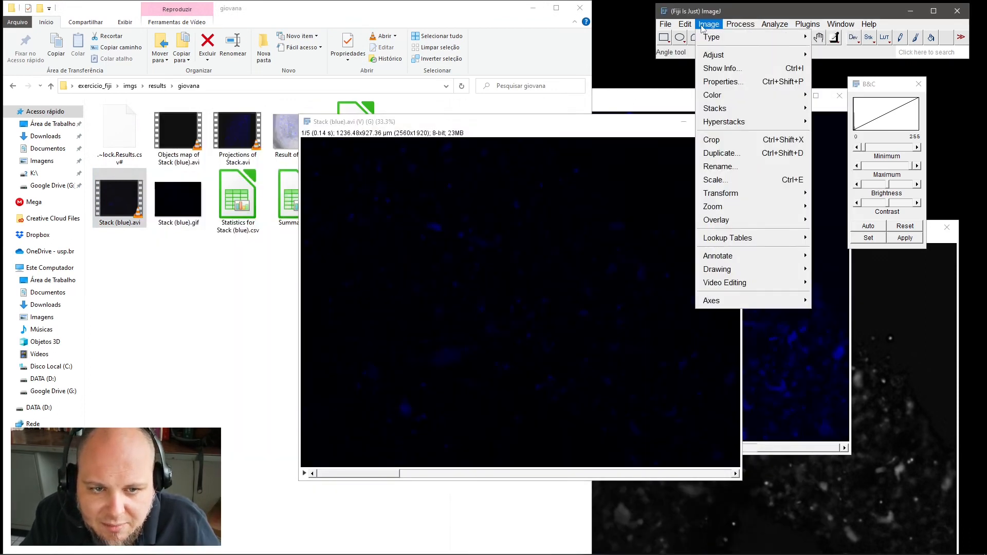
pyautogui.moveTo(725, 110)
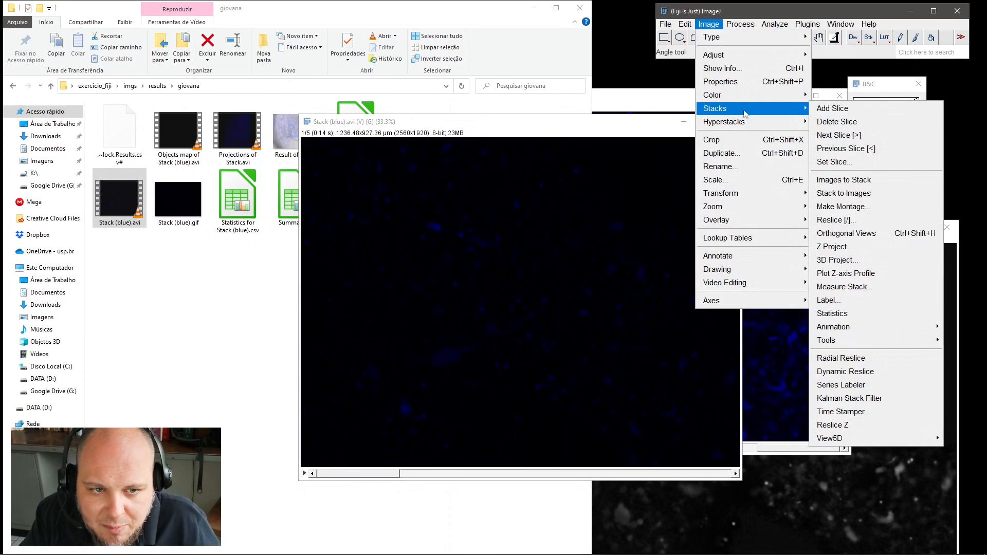
pyautogui.click(866, 207)
pyautogui.click(494, 265)
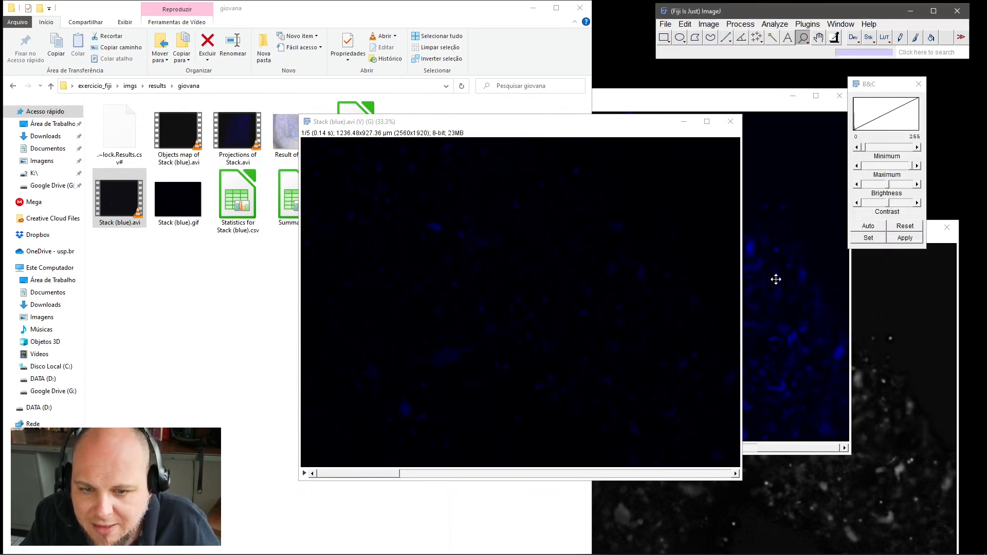
# Threshold the montage from 20 to 255 with the Default method and dark background, apply it as a binary image, and close the dialog
pyautogui.click(712, 24)
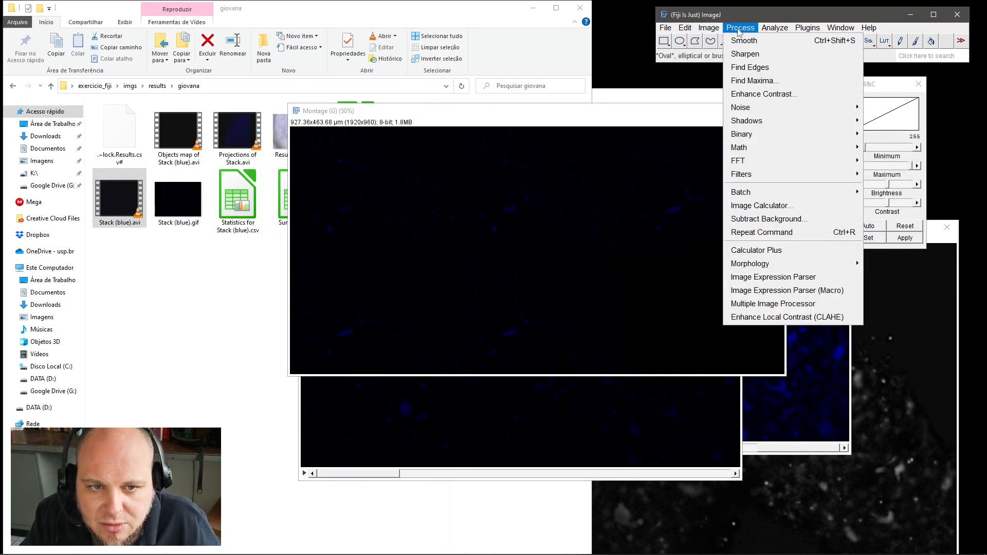
pyautogui.moveTo(708, 28)
pyautogui.moveTo(720, 58)
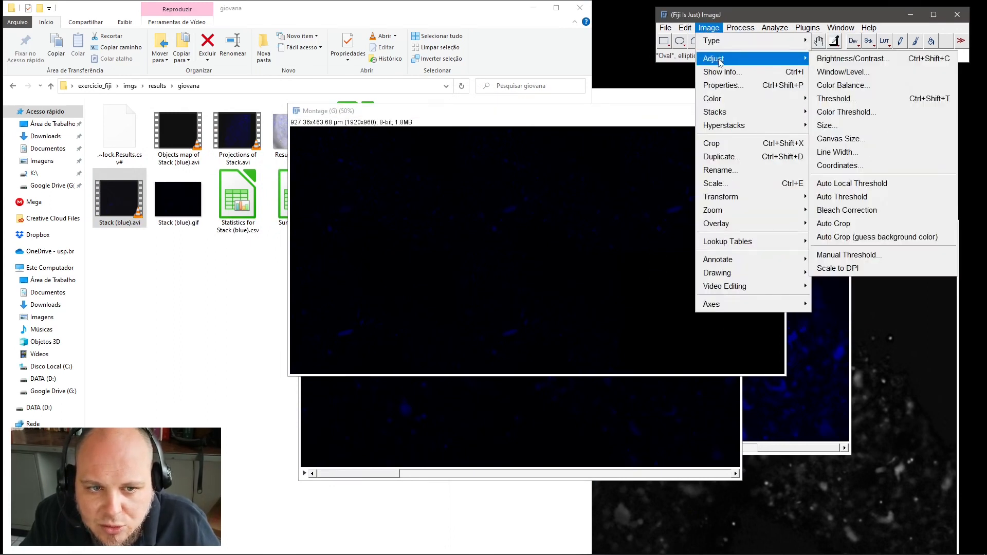
pyautogui.click(865, 102)
pyautogui.write('20')
pyautogui.press('Tab')
pyautogui.click(810, 162)
pyautogui.click(810, 162)
pyautogui.click(811, 162)
pyautogui.click(810, 162)
pyautogui.click(811, 162)
pyautogui.click(810, 162)
pyautogui.click(810, 163)
pyautogui.click(810, 162)
pyautogui.click(810, 162)
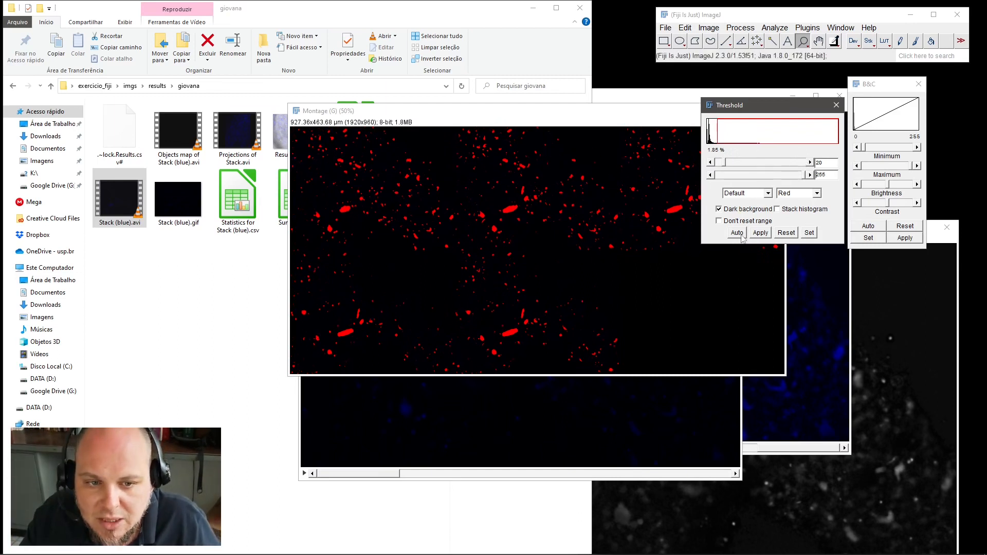
pyautogui.click(761, 232)
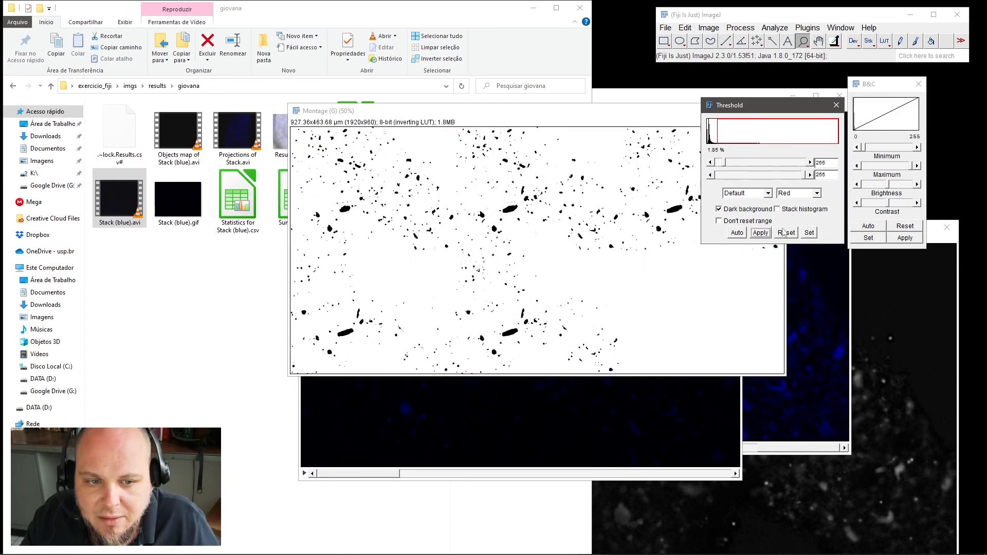
pyautogui.click(836, 104)
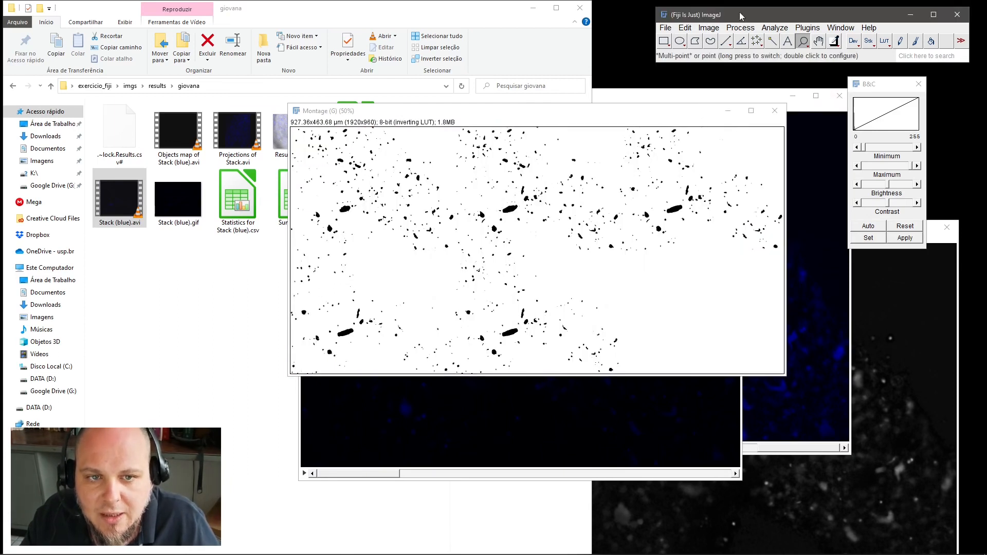
# Make the thresholded montage binary and run Watershed on it to separate touching particles
pyautogui.click(741, 28)
pyautogui.moveTo(712, 29)
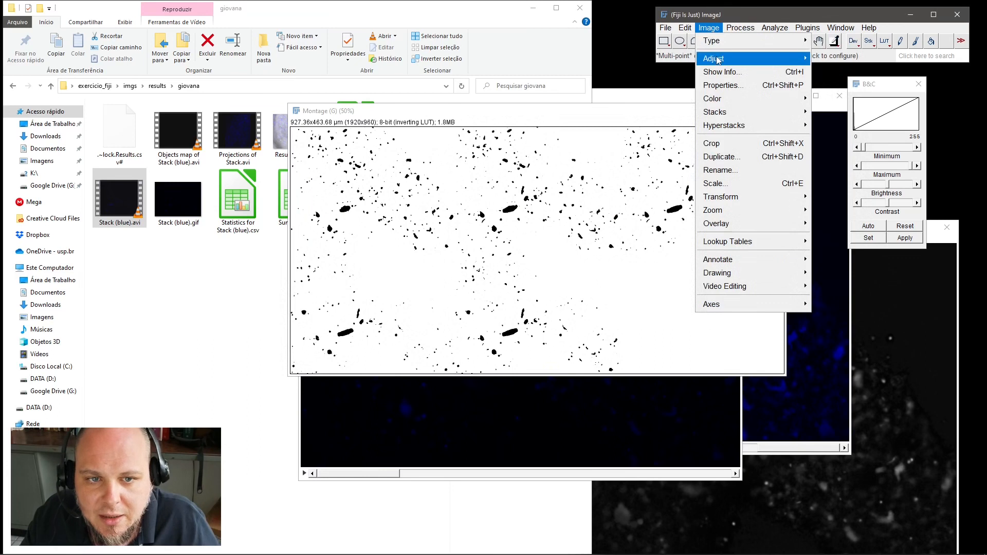
pyautogui.moveTo(743, 29)
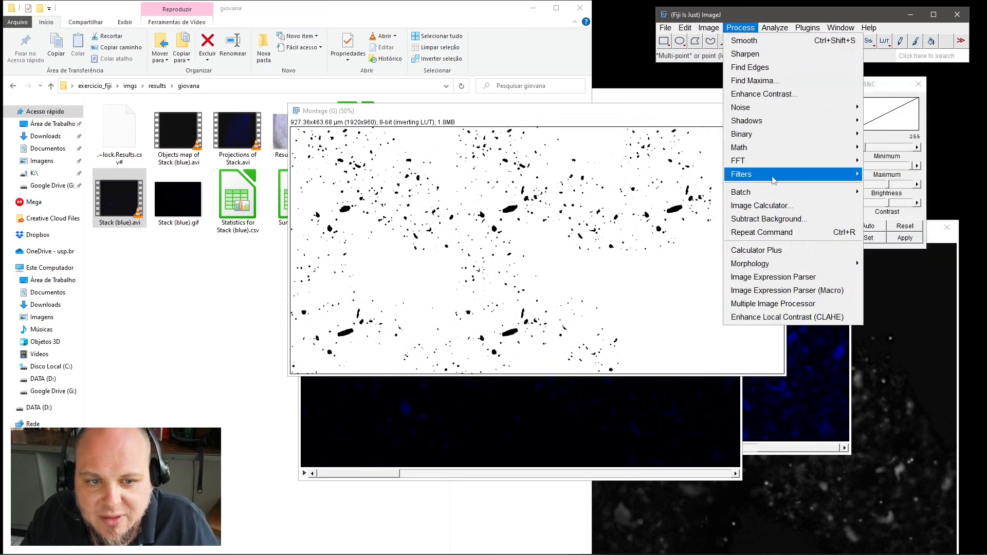
pyautogui.moveTo(769, 136)
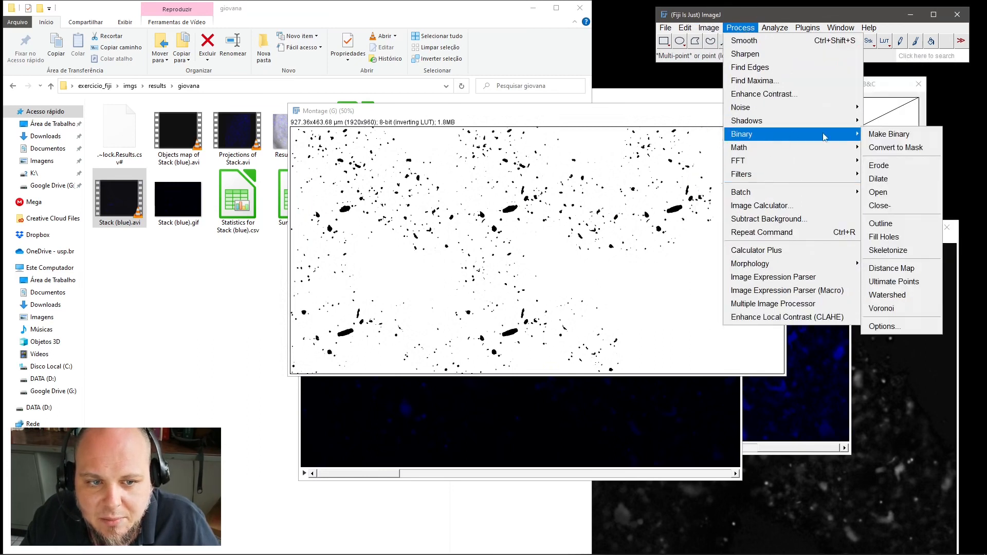
pyautogui.click(903, 134)
pyautogui.click(740, 31)
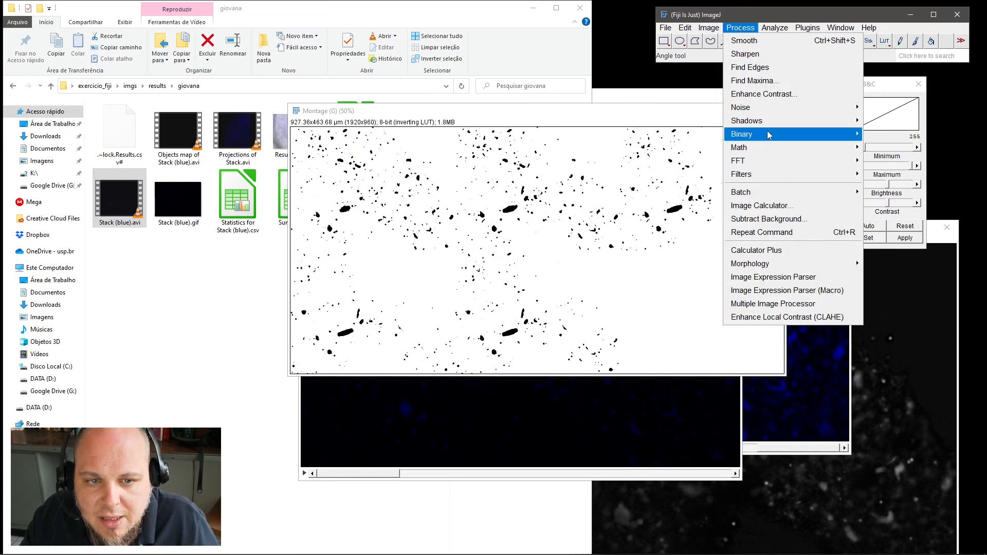
pyautogui.moveTo(770, 137)
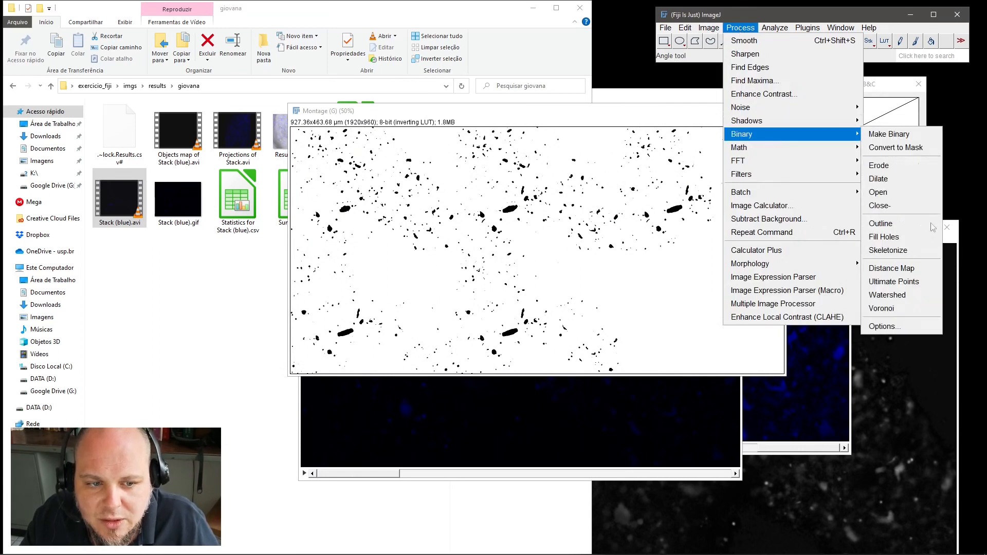
pyautogui.click(916, 294)
# Repeat the Watershed separation on the binary montage
pyautogui.click(740, 28)
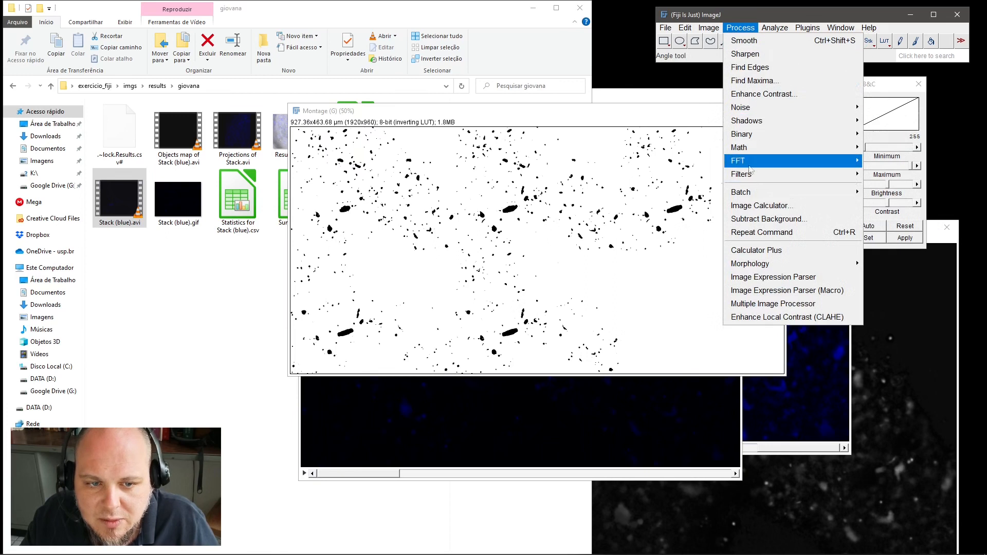
pyautogui.moveTo(755, 177)
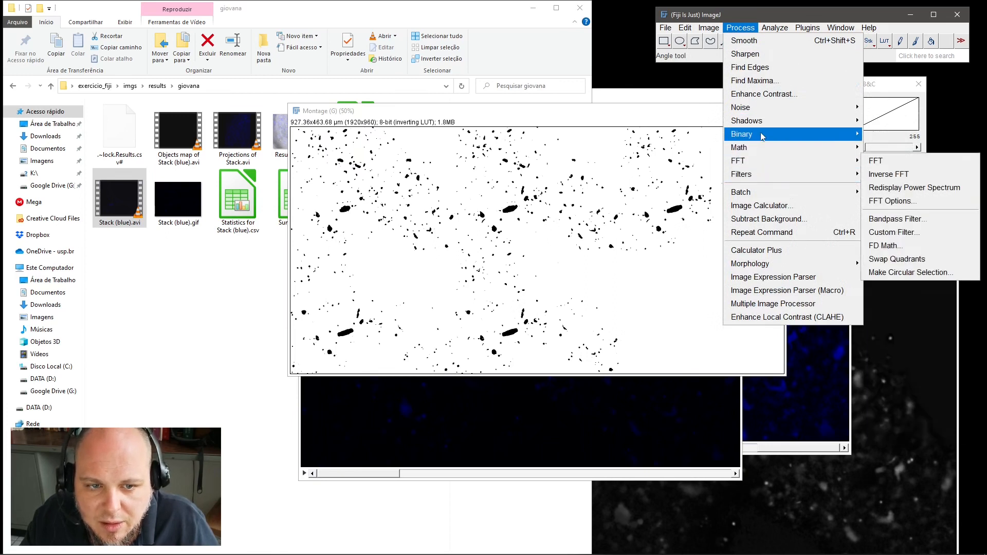
pyautogui.moveTo(763, 136)
pyautogui.click(895, 295)
pyautogui.click(741, 27)
pyautogui.click(887, 295)
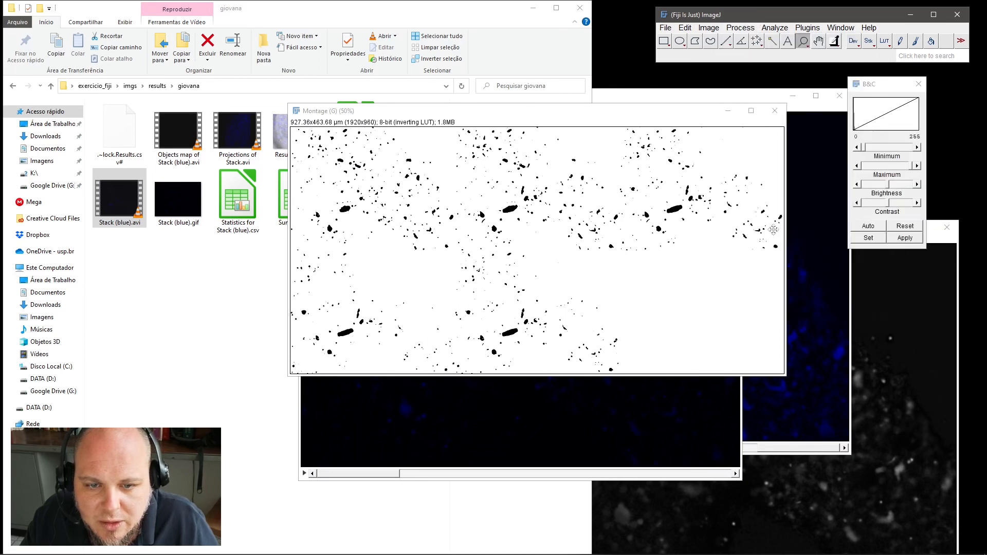
# Analyze the montage's particles with size 1-Infinity and circularity 0.00-1.00, displaying results, summarizing and adding them to the manager
pyautogui.moveTo(462, 111); pyautogui.dragTo(411, 142)
pyautogui.click(772, 28)
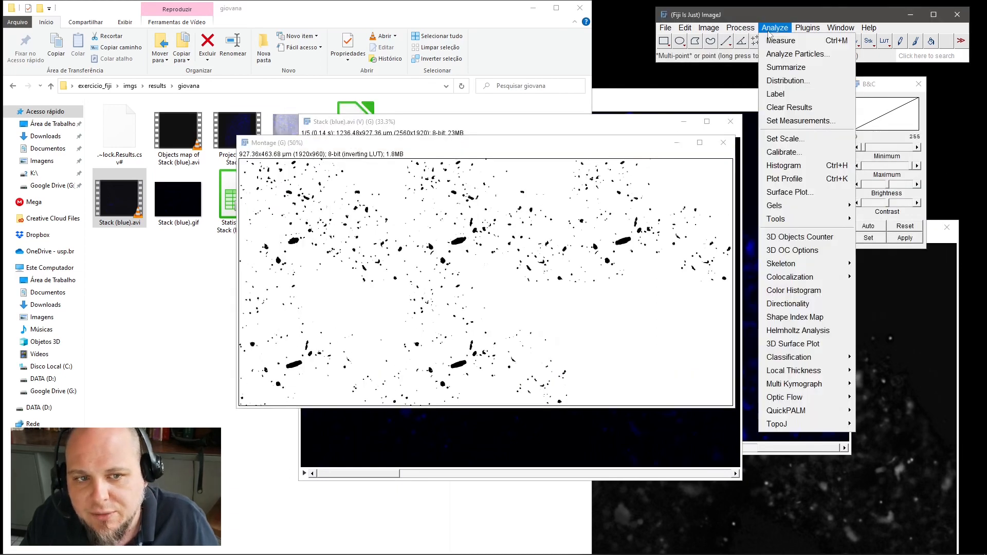
pyautogui.click(795, 54)
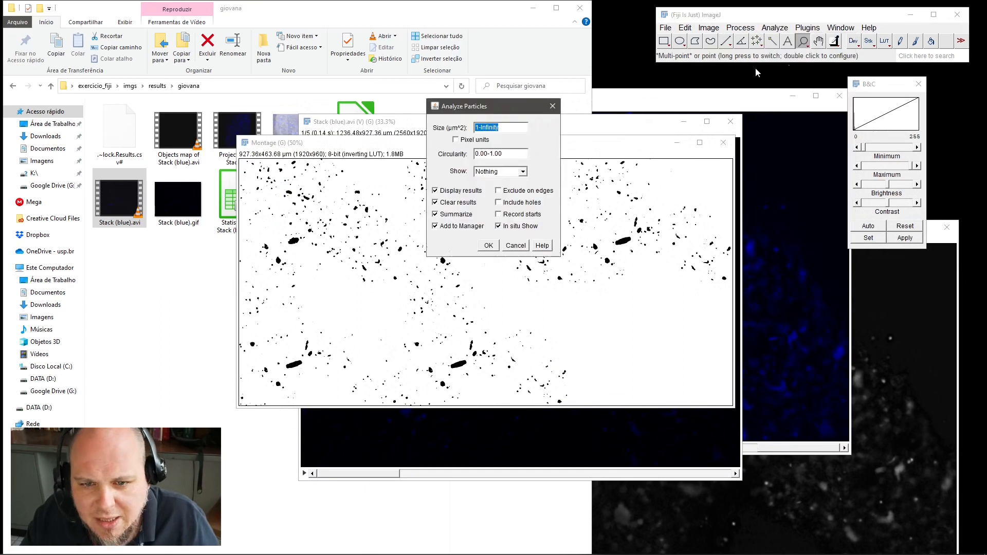
pyautogui.click(488, 247)
# Move the analysis output window aside and examine the numbered particle outlines on the montage at 150% magnification
pyautogui.moveTo(552, 109); pyautogui.dragTo(833, 248)
pyautogui.click(415, 145)
pyautogui.click(362, 258)
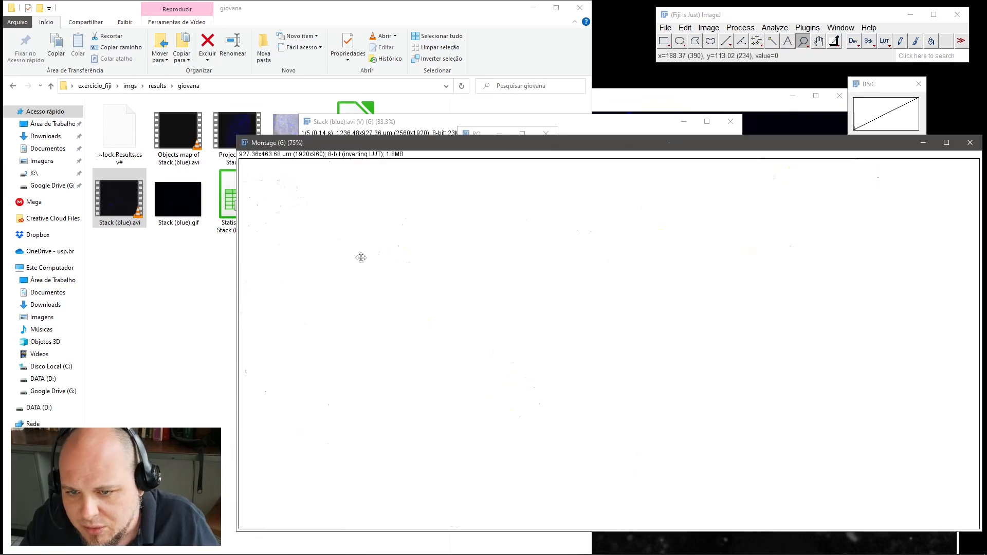
pyautogui.click(361, 258)
pyautogui.click(540, 345)
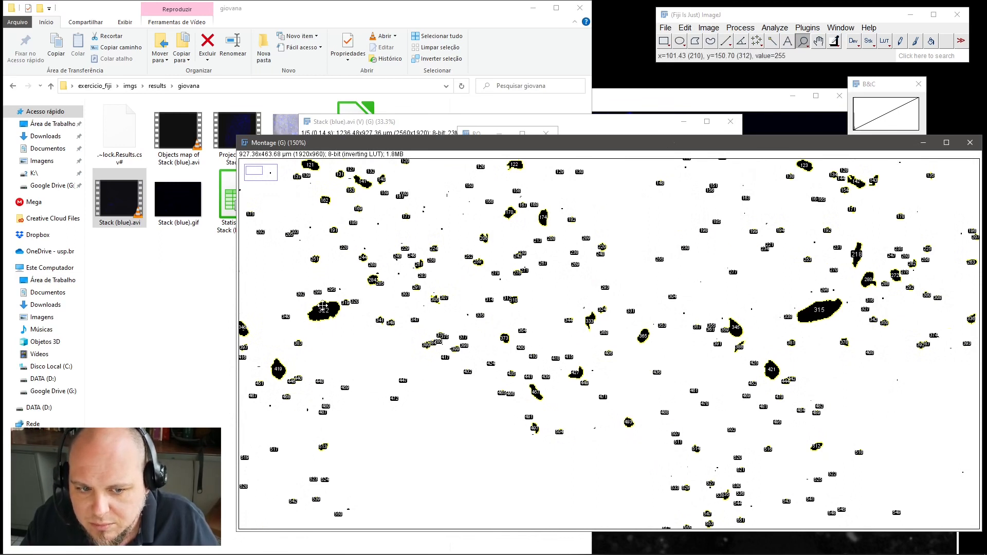
# Move the Montage and stack windows aside and check the last row of the Results table
pyautogui.rightClick(813, 315)
pyautogui.rightClick(796, 323)
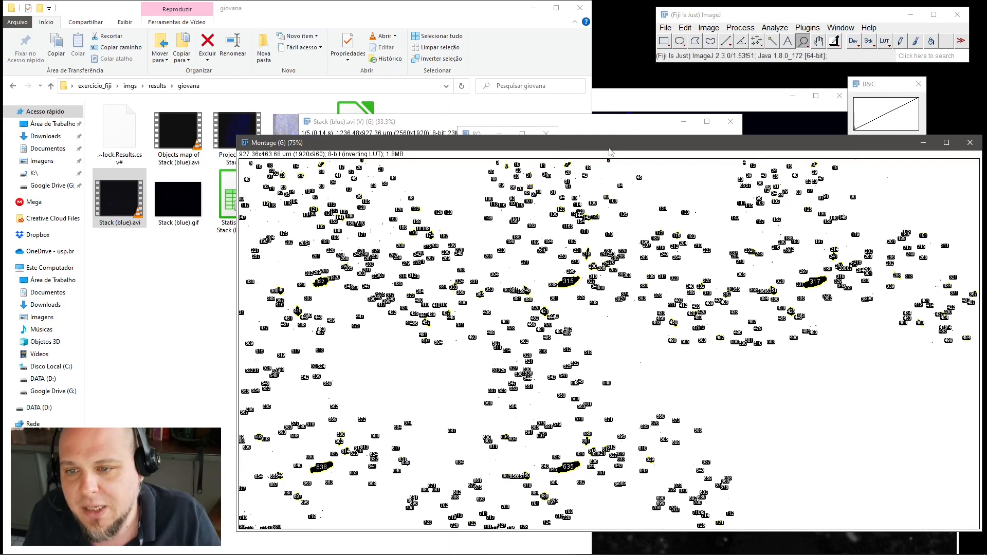
pyautogui.click(480, 120)
pyautogui.moveTo(479, 120); pyautogui.dragTo(338, 246)
pyautogui.moveTo(491, 144); pyautogui.dragTo(457, 270)
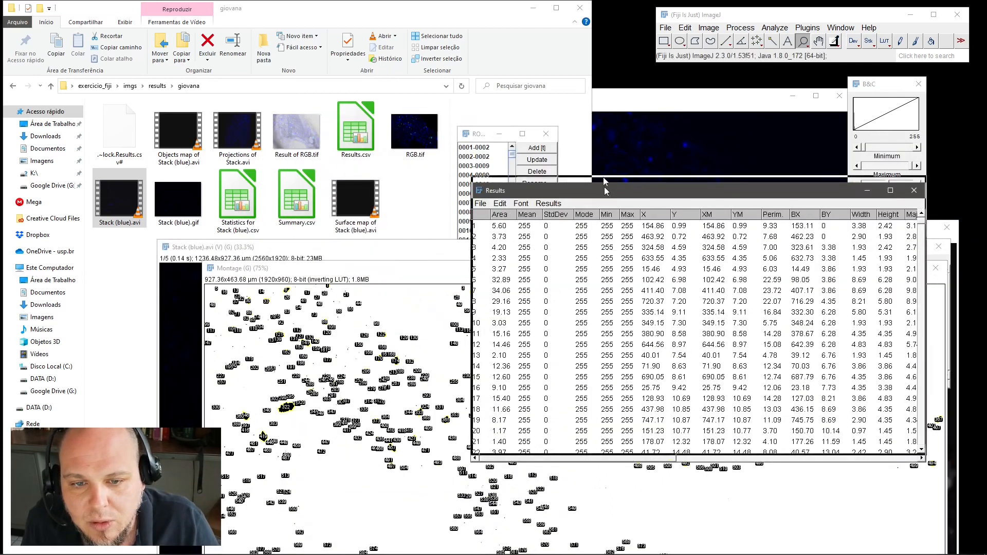
pyautogui.moveTo(657, 195); pyautogui.dragTo(602, 121)
pyautogui.scroll(-3, 853, 160)
pyautogui.moveTo(868, 157); pyautogui.dragTo(868, 374)
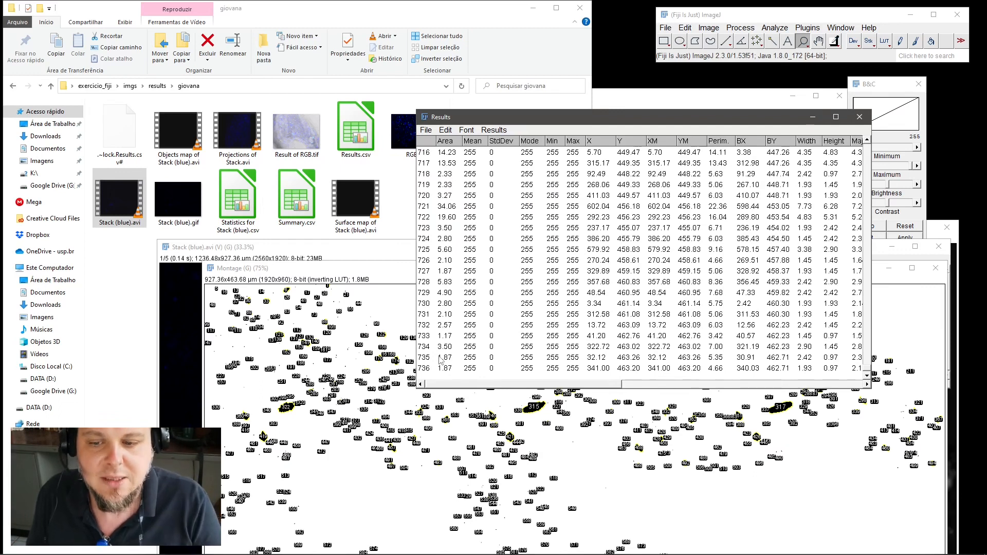
# Examine the numbered particle outlines in the Montage image up close in several areas
pyautogui.click(278, 335)
pyautogui.click(278, 335)
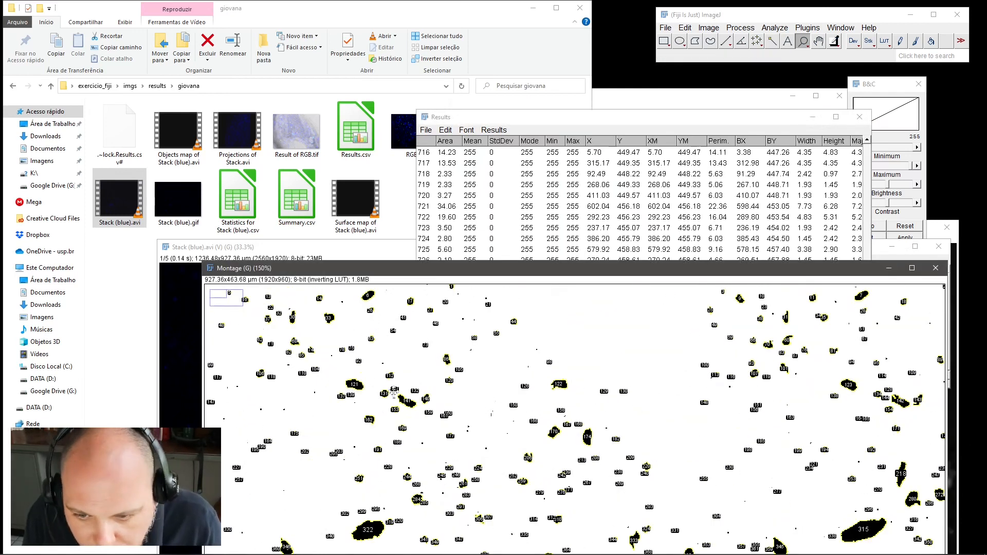
pyautogui.rightClick(853, 387)
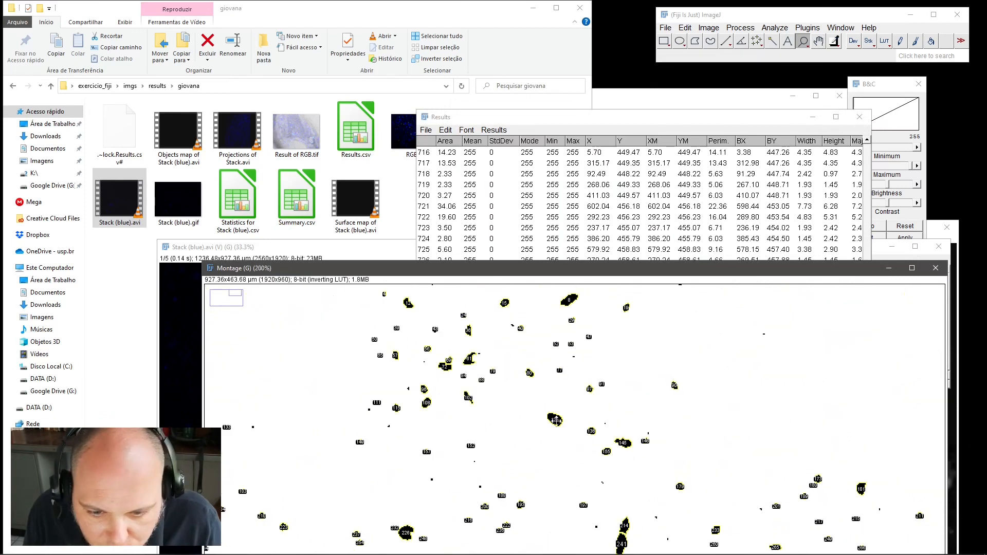
pyautogui.rightClick(679, 392)
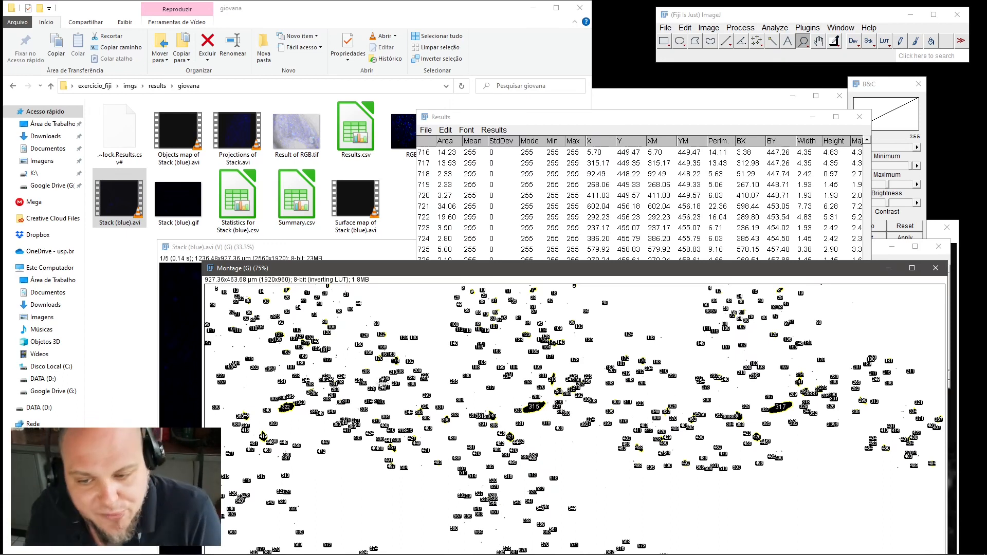
pyautogui.click(343, 402)
pyautogui.click(342, 402)
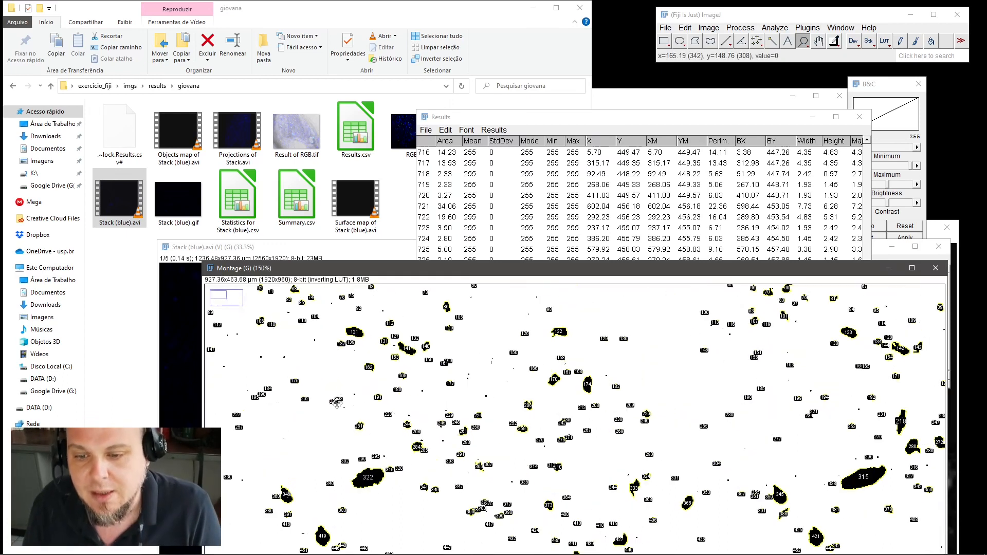
pyautogui.click(421, 400)
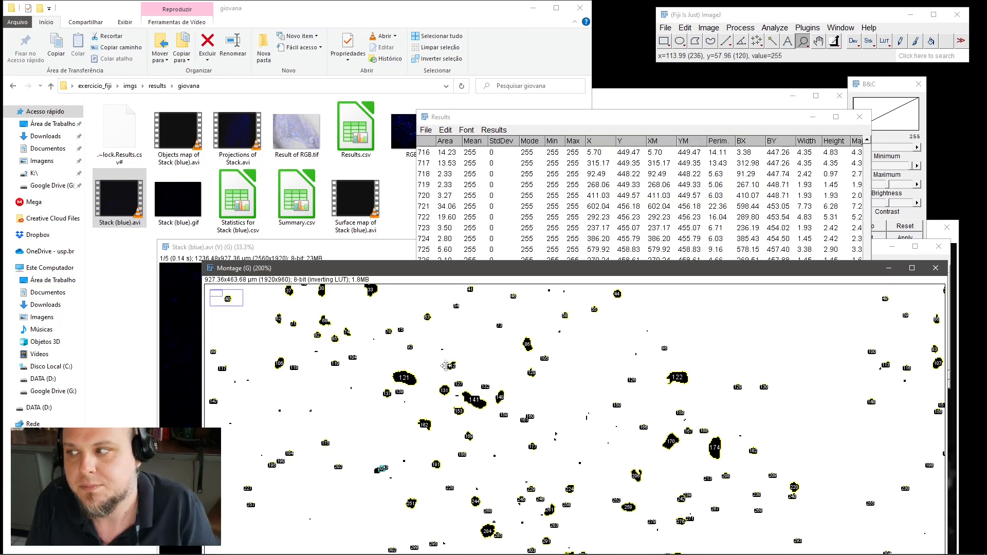
# Minimize File Explorer, maximize Results.csv in LibreOffice Calc and select the first Area value in cell B2
pyautogui.click(533, 8)
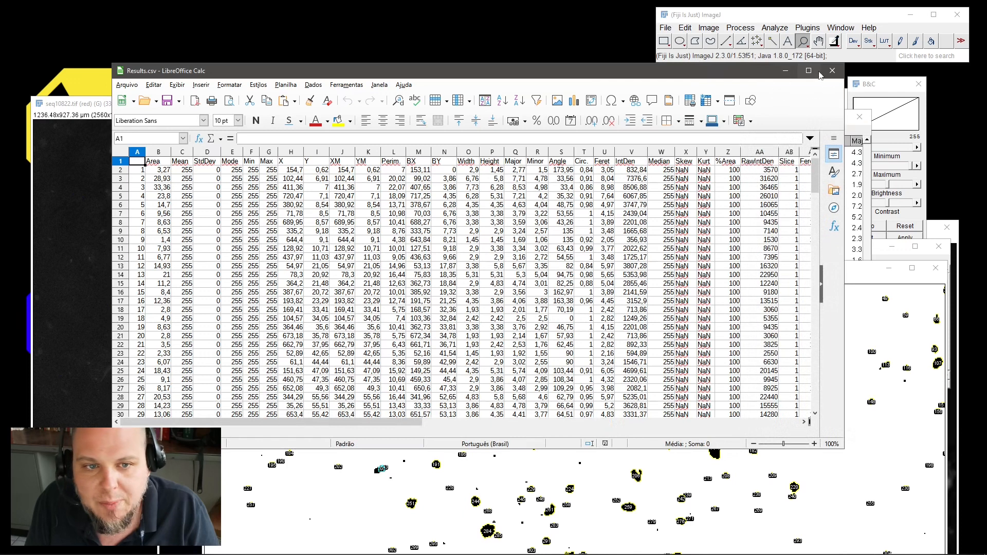
pyautogui.click(809, 71)
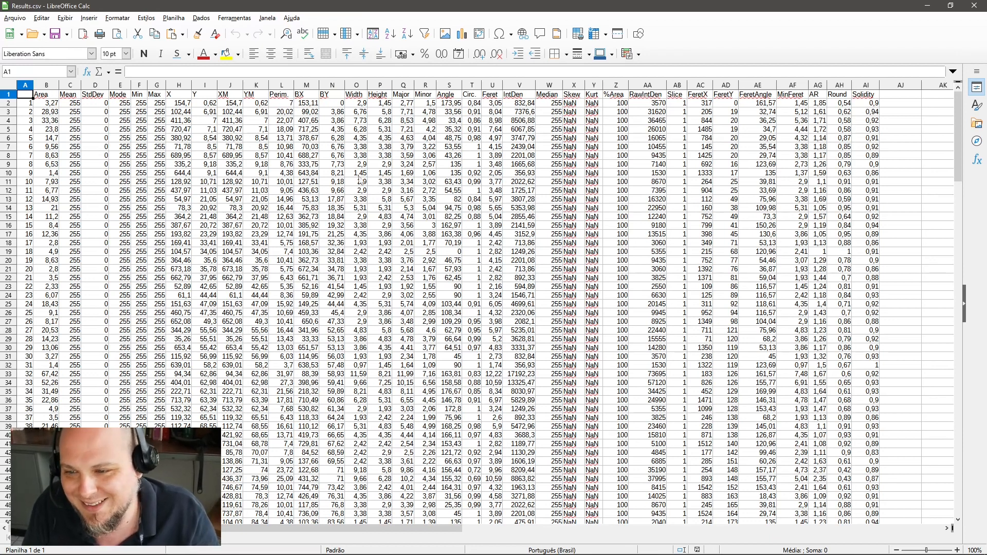
pyautogui.click(193, 70)
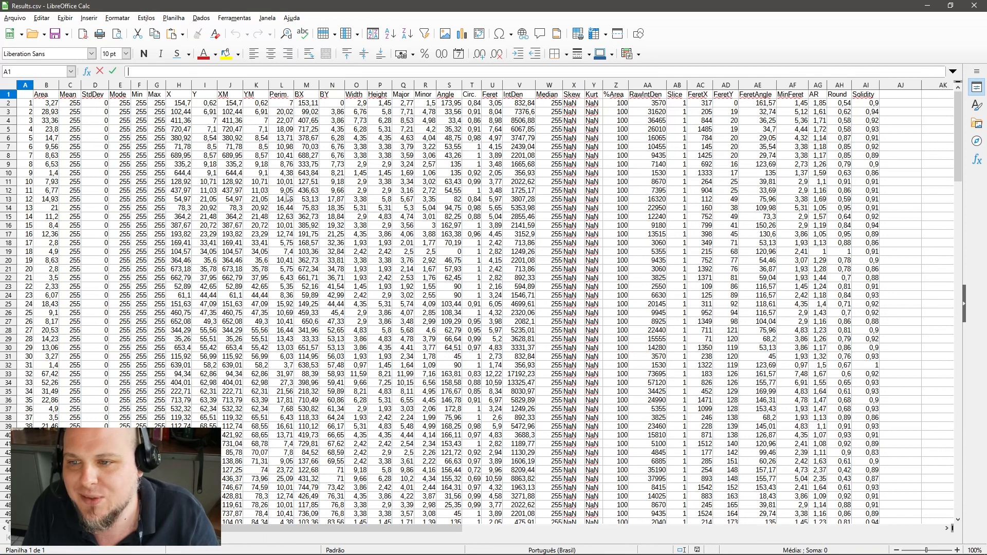
pyautogui.moveTo(51, 104)
pyautogui.mouseDown()
pyautogui.moveTo(49, 209)
pyautogui.moveTo(72, 146)
pyautogui.moveTo(51, 126)
pyautogui.moveTo(52, 106)
pyautogui.mouseUp()
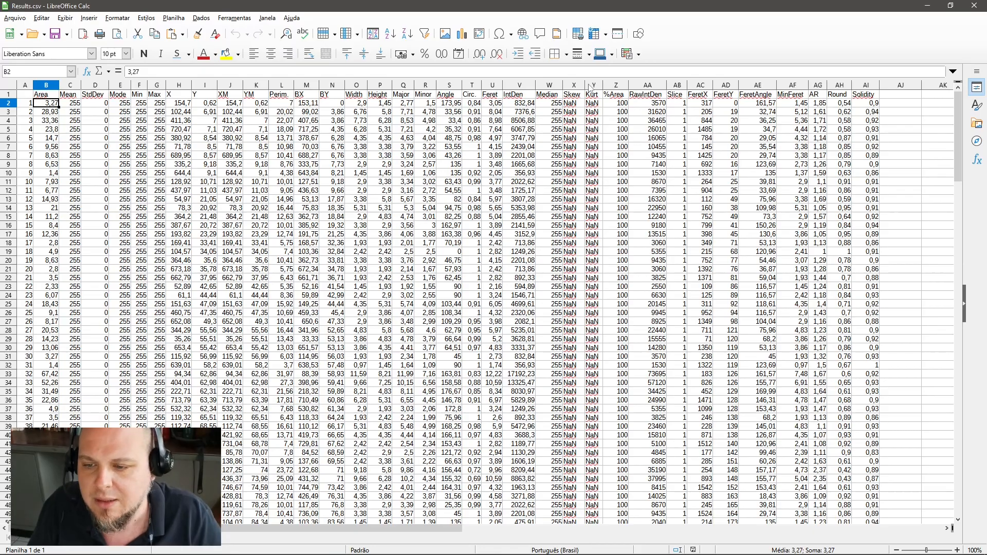
# Examine the particle rows of Results.csv down to the end, selecting the last particle number in cell A181
pyautogui.scroll(-2, 490, 233)
pyautogui.scroll(-20, 490, 233)
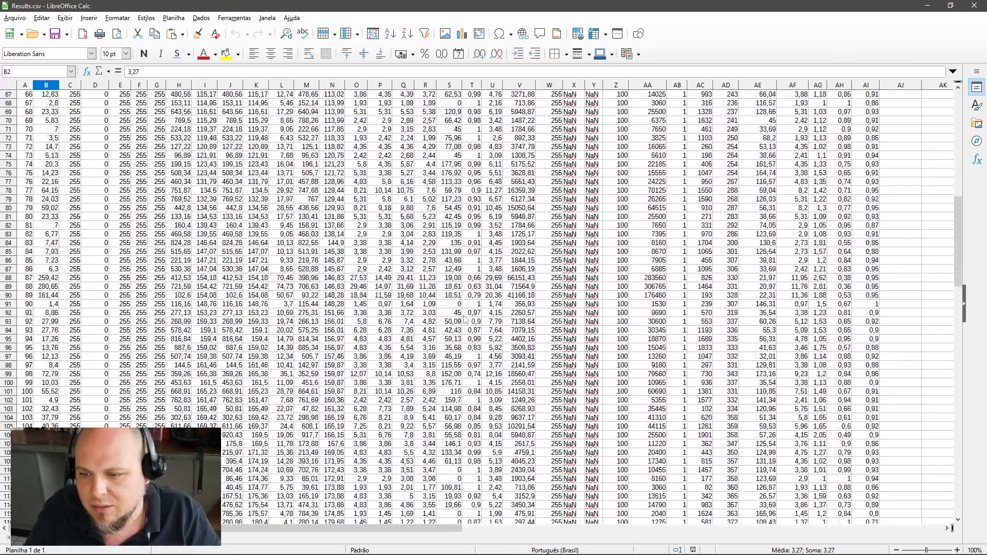
pyautogui.scroll(-7, 438, 359)
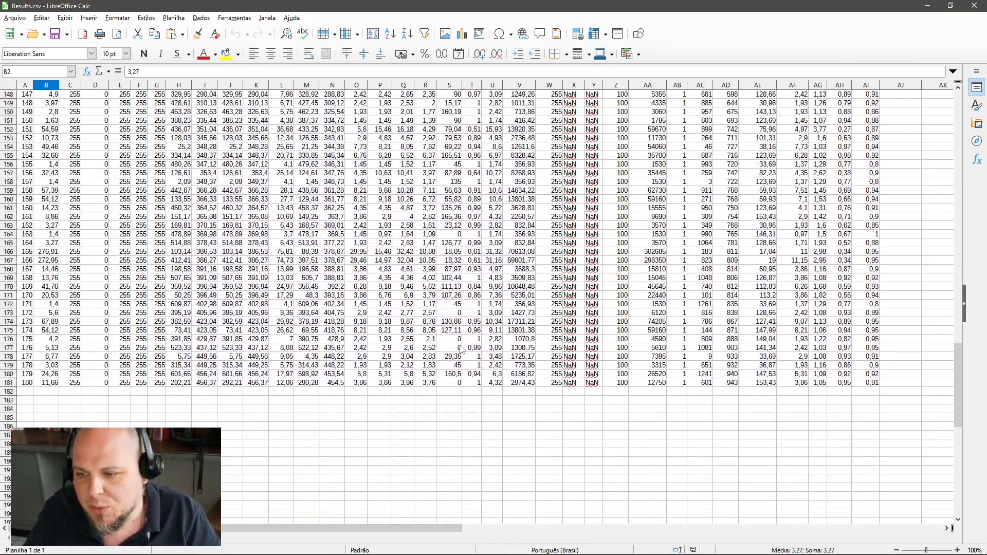
pyautogui.click(25, 383)
pyautogui.scroll(20, 39, 374)
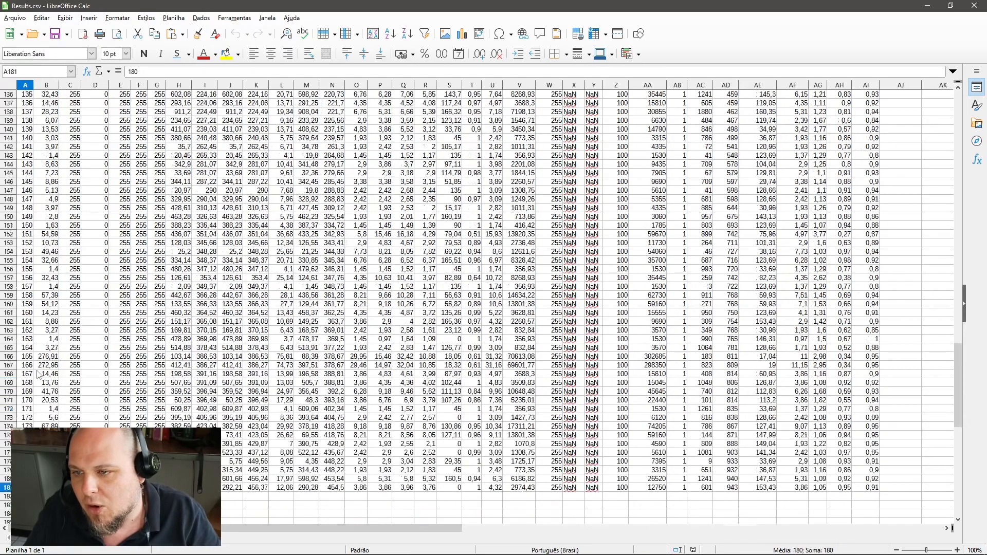
pyautogui.scroll(12, 38, 374)
pyautogui.scroll(-20, 30, 385)
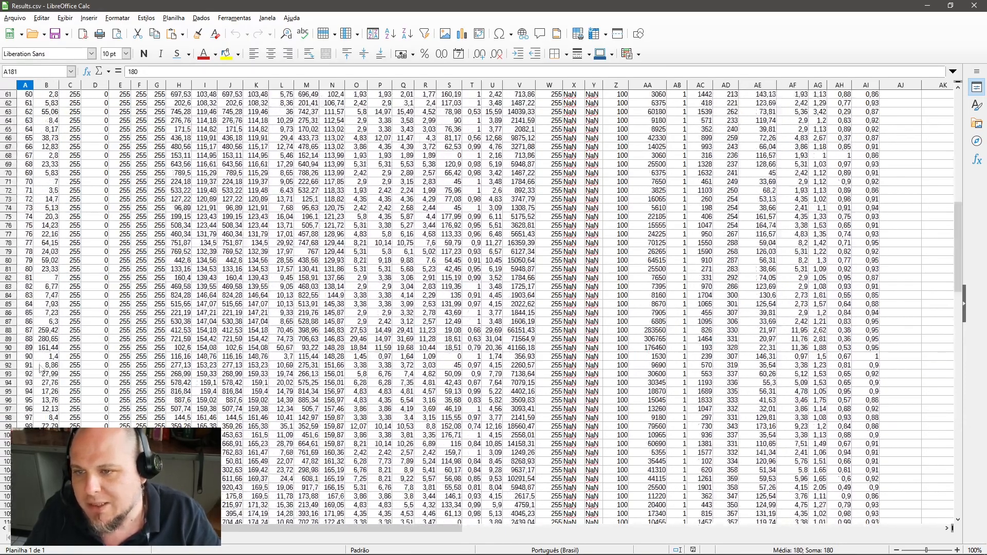
pyautogui.scroll(-8, 28, 392)
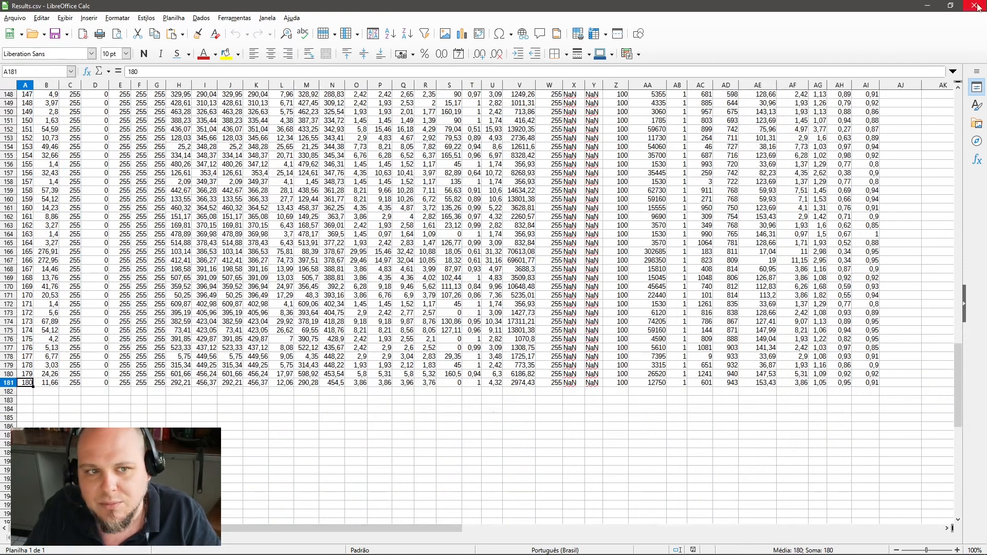
# Minimize the spreadsheet, open Calculator, place the Results table beside it and divide 736 by 5
pyautogui.click(929, 6)
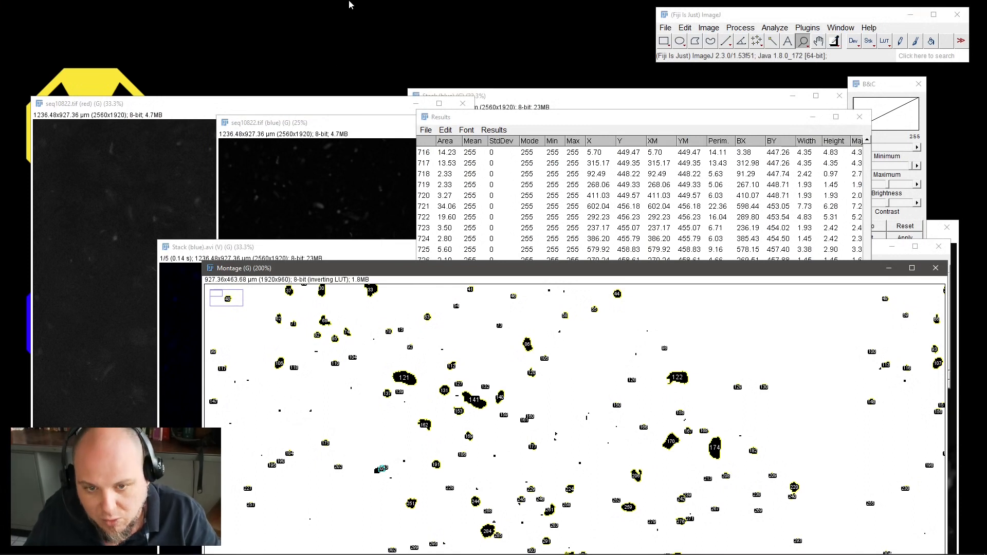
pyautogui.press('XF86Calculator')
pyautogui.moveTo(532, 123); pyautogui.dragTo(306, 81)
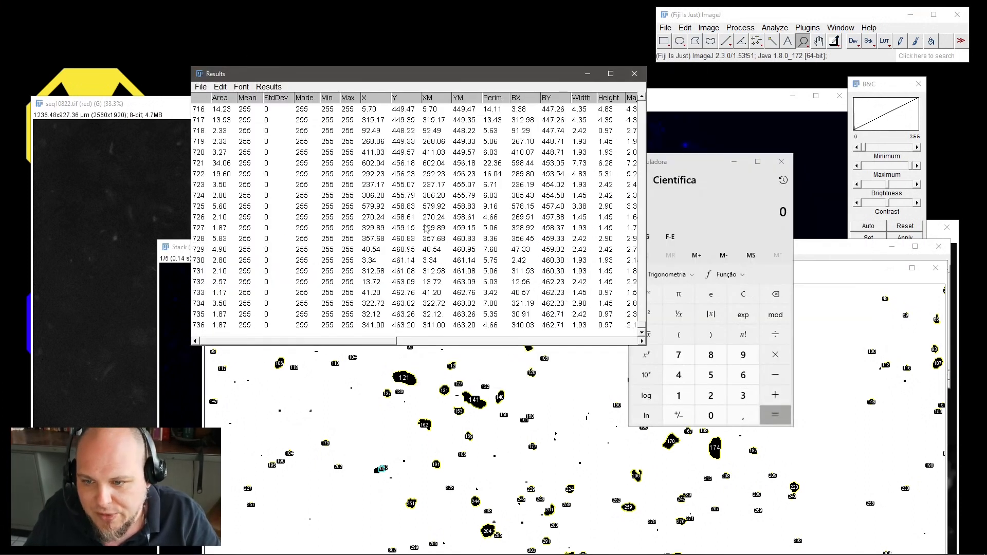
pyautogui.click(700, 169)
pyautogui.write('736/5')
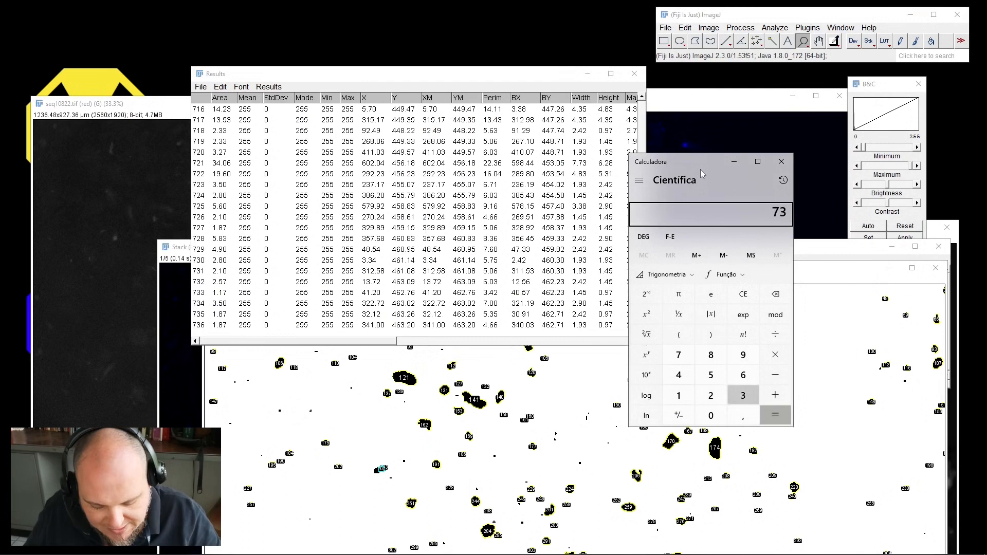
pyautogui.press('Return')
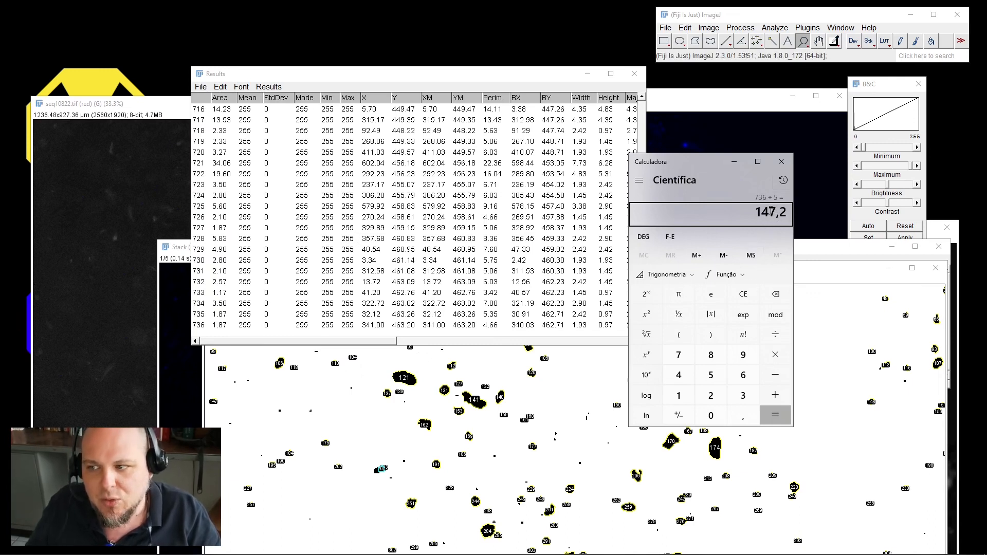
# Uncover the Montage's Summary table to check it, and bring the Results table and Calculator back to the front
pyautogui.moveTo(843, 249); pyautogui.dragTo(797, 107)
pyautogui.moveTo(824, 280); pyautogui.dragTo(776, 200)
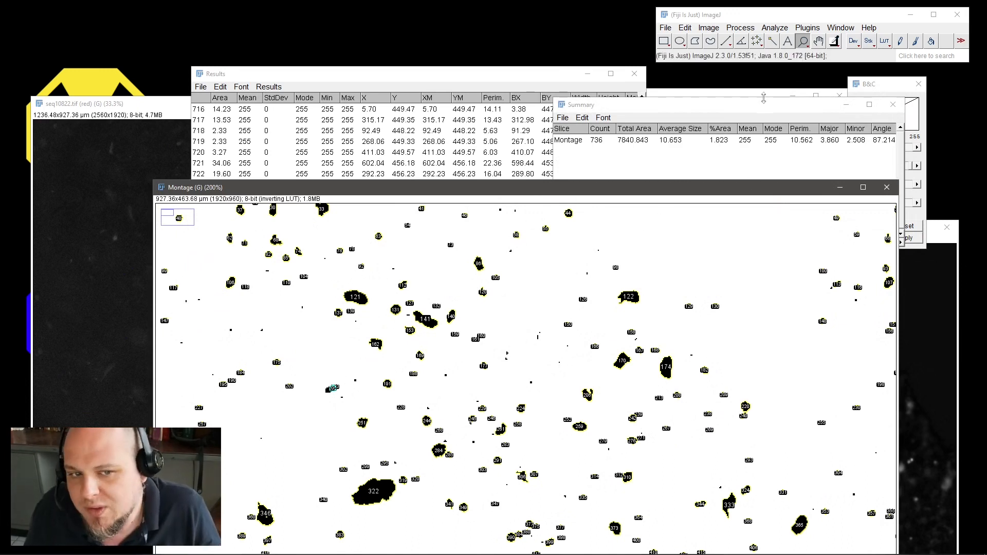
pyautogui.moveTo(769, 104); pyautogui.dragTo(534, 272)
pyautogui.click(454, 89)
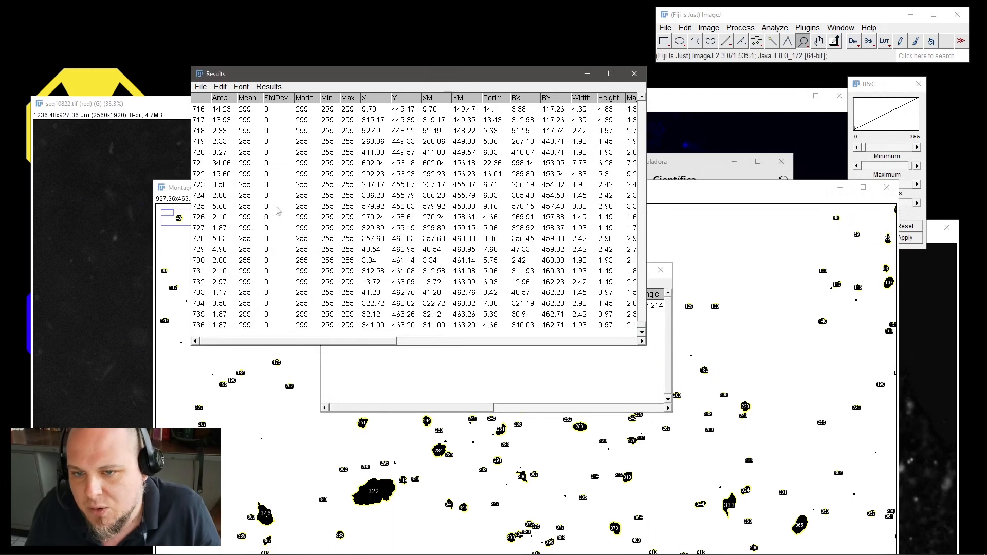
pyautogui.click(707, 164)
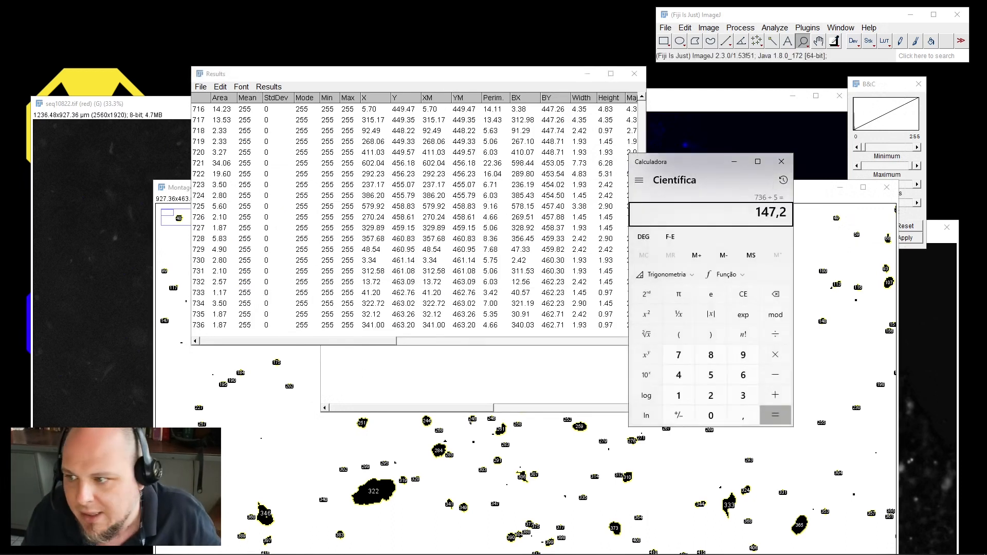
# Switch back to Results.csv in LibreOffice Calc, review its rows up to the headers and minimize it
pyautogui.hotkey('alt', 'Tab')
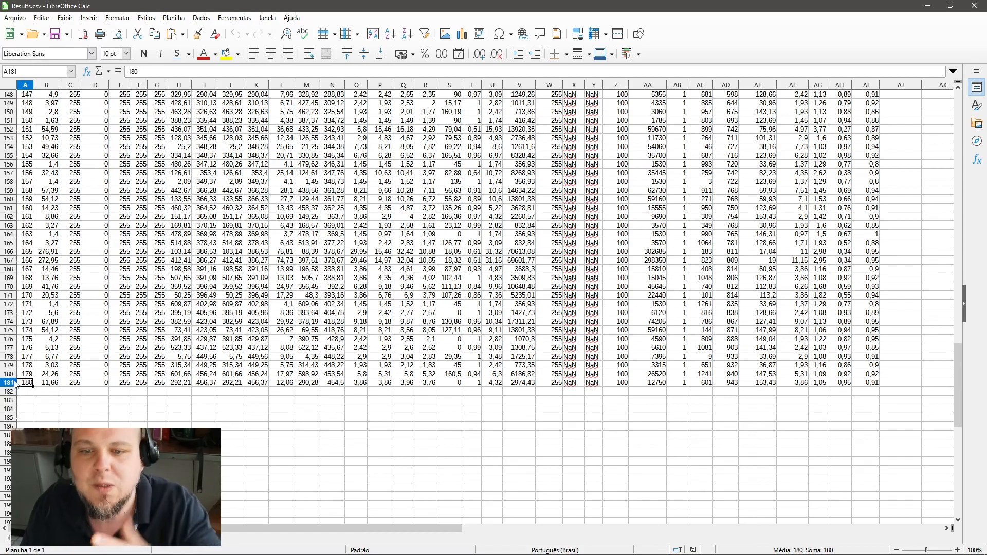
pyautogui.scroll(17, 103, 297)
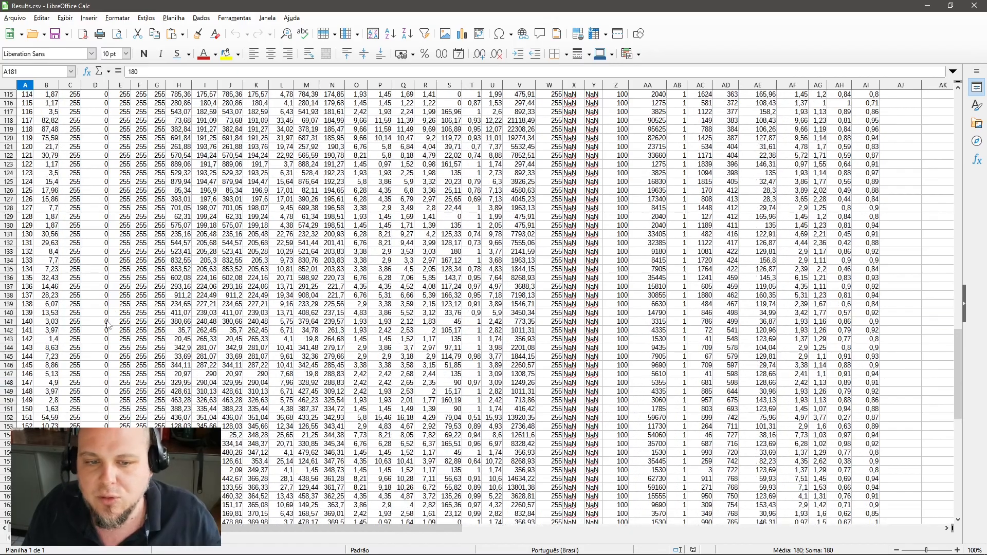
pyautogui.scroll(20, 135, 306)
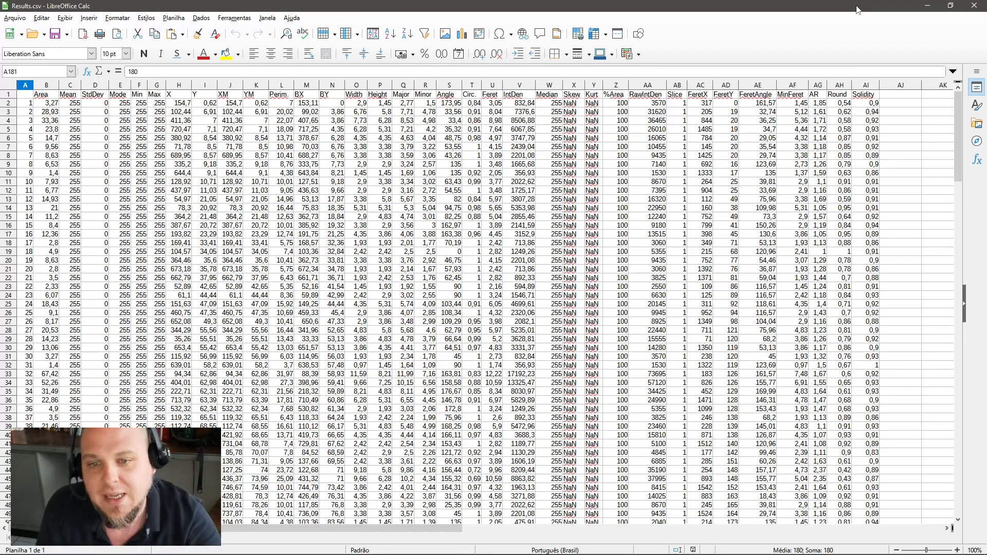
pyautogui.click(928, 5)
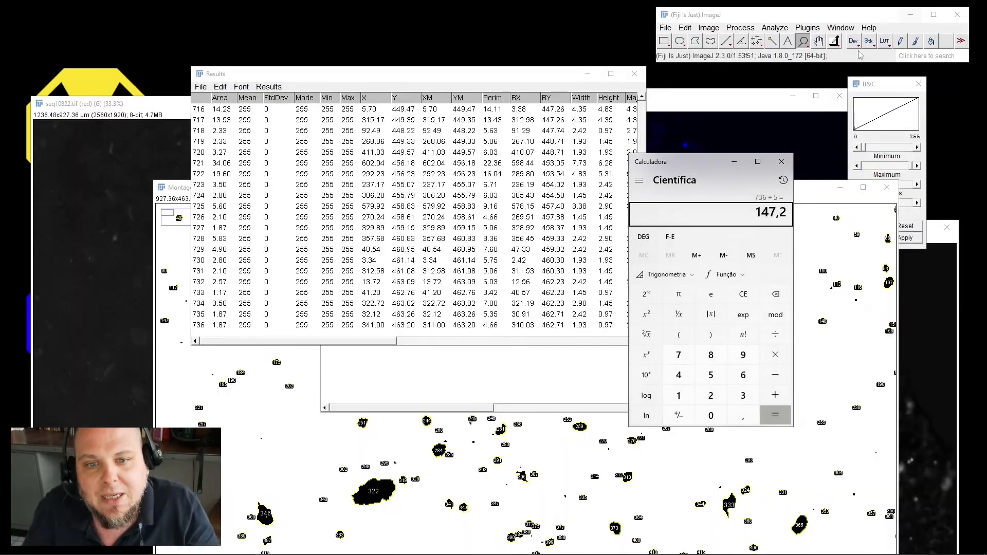
# Switch to File Explorer and go up from the giovana folder to the imgs folder
pyautogui.click(478, 80)
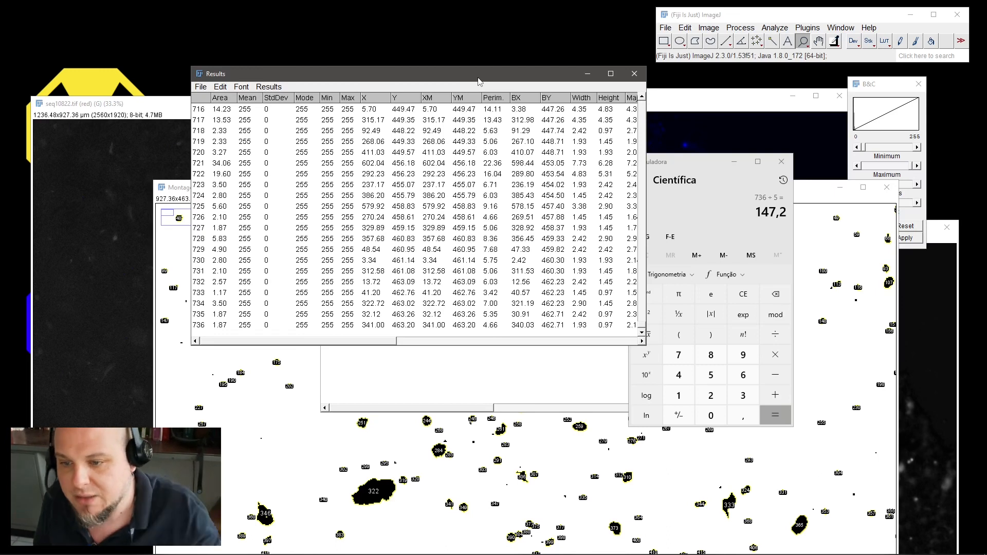
pyautogui.moveTo(466, 549)
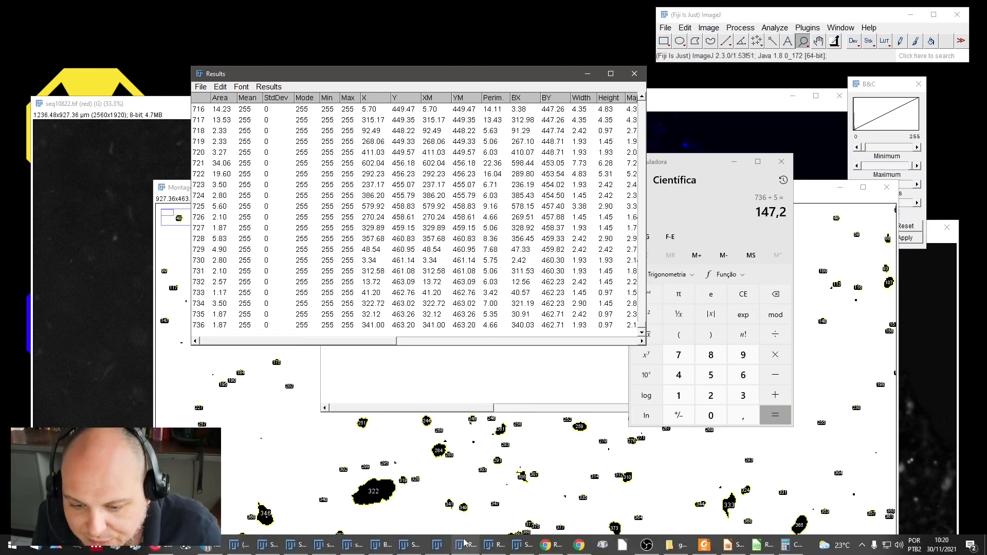
pyautogui.click(687, 548)
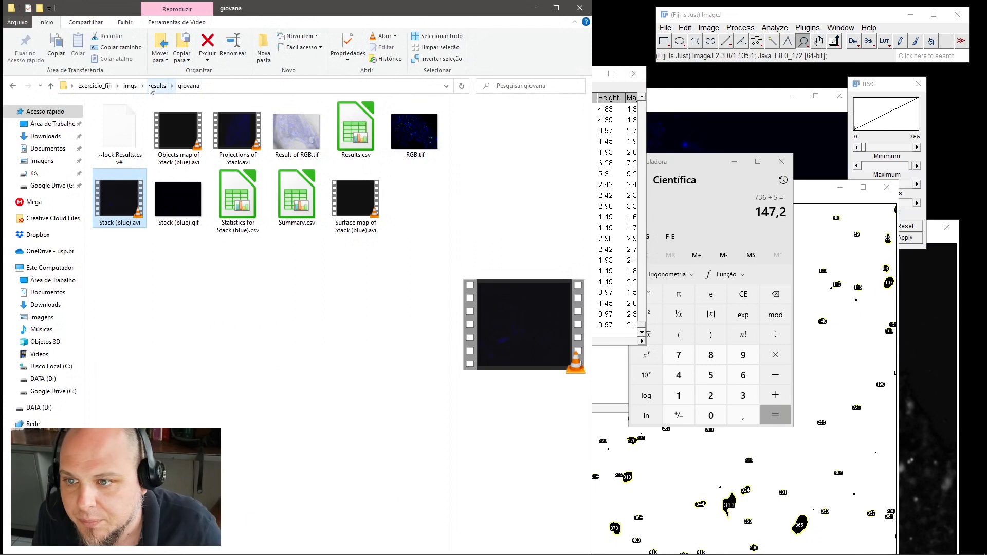
pyautogui.click(157, 86)
pyautogui.click(130, 86)
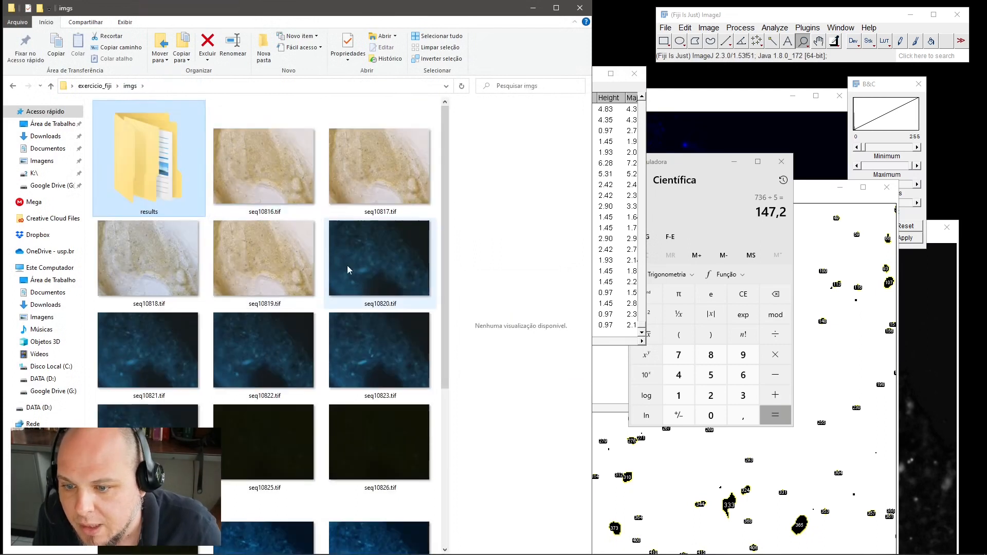
# Select seq10820.tif in the imgs folder and look through the other image thumbnails
pyautogui.click(368, 254)
pyautogui.scroll(-3, 405, 255)
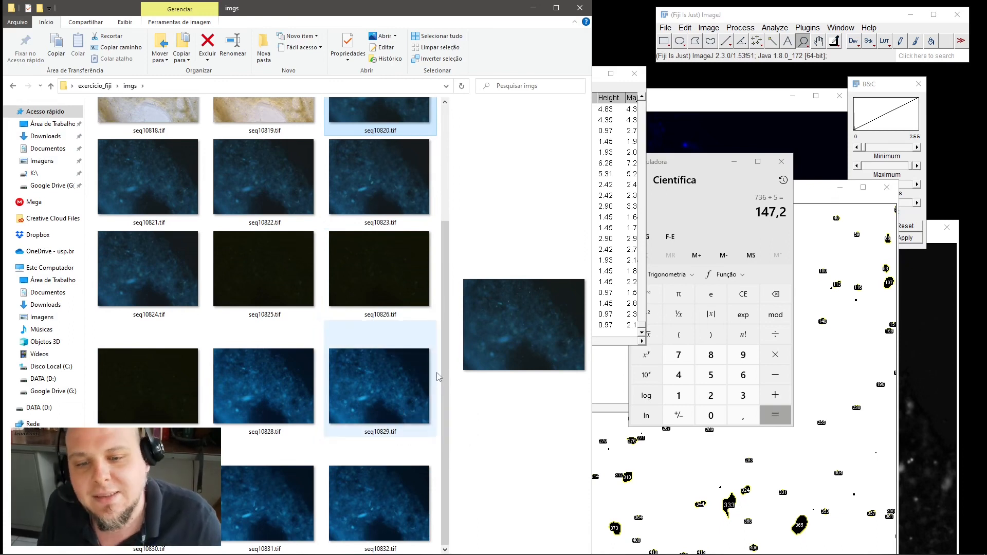
pyautogui.scroll(3, 412, 339)
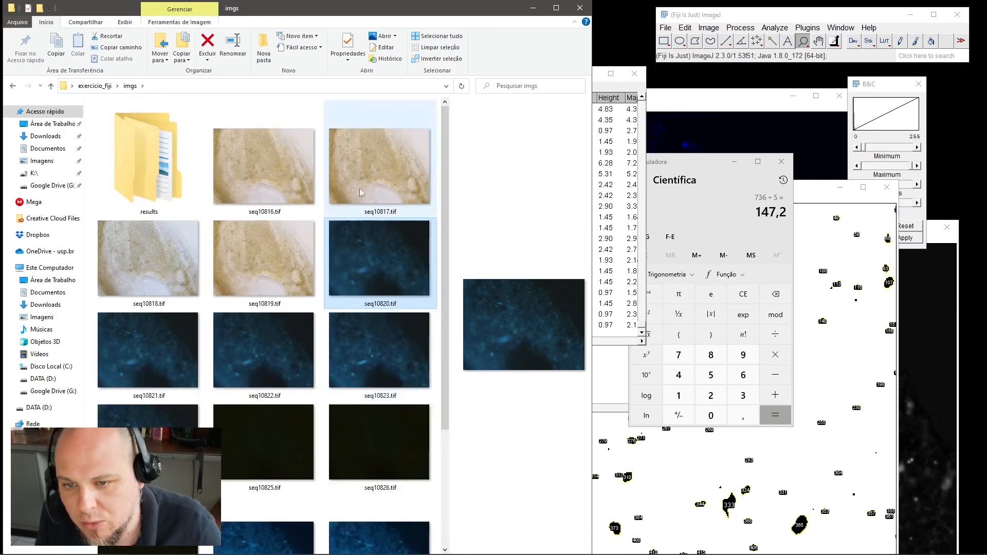
pyautogui.scroll(-3, 375, 278)
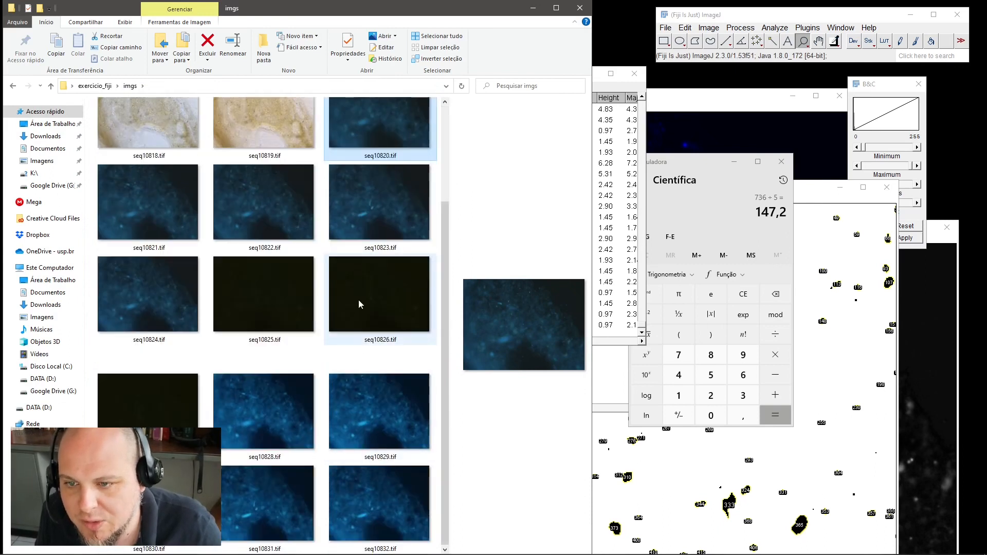
# View seq10825.tif from the imgs folder at full size in the photo viewer and close it
pyautogui.scroll(3, 382, 282)
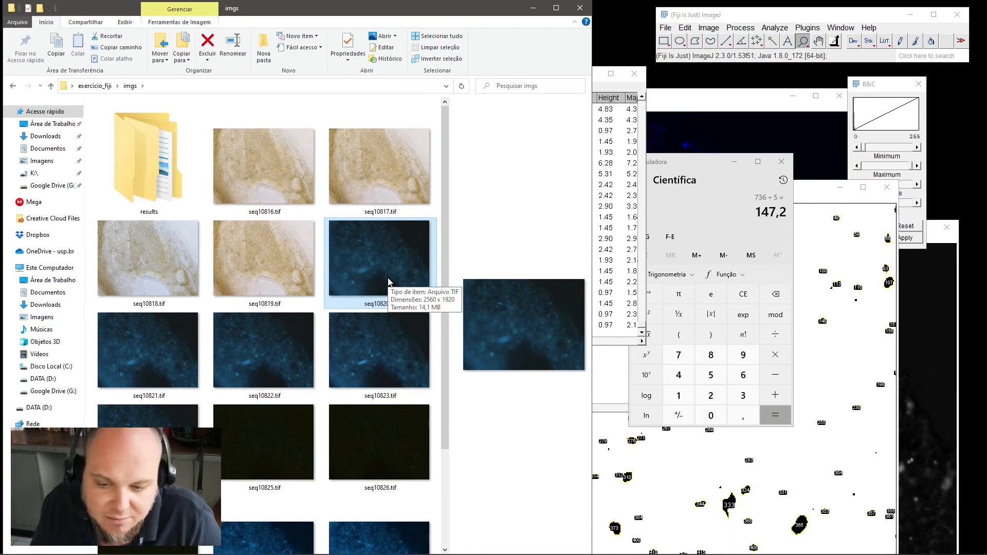
pyautogui.scroll(-3, 388, 282)
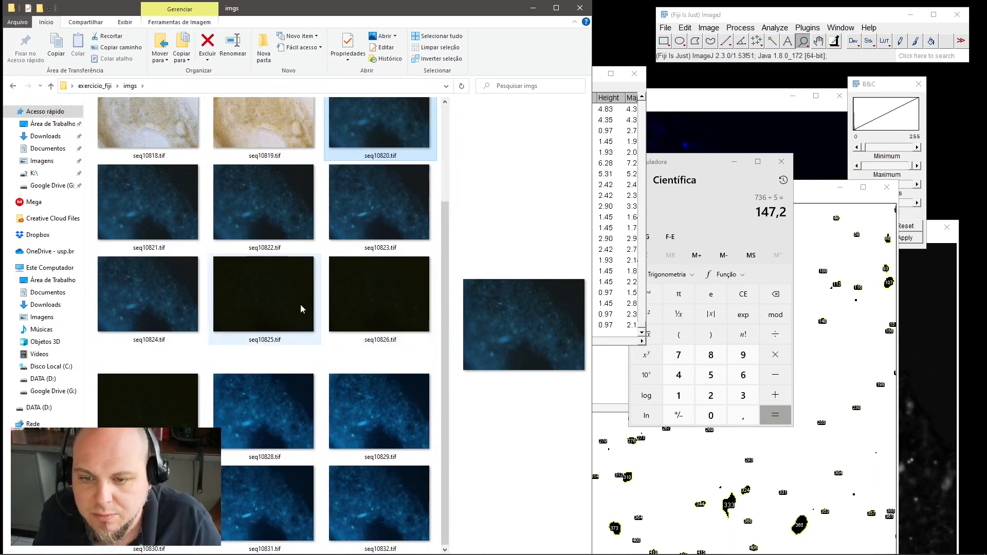
pyautogui.click(290, 313)
pyautogui.doubleClick(273, 292)
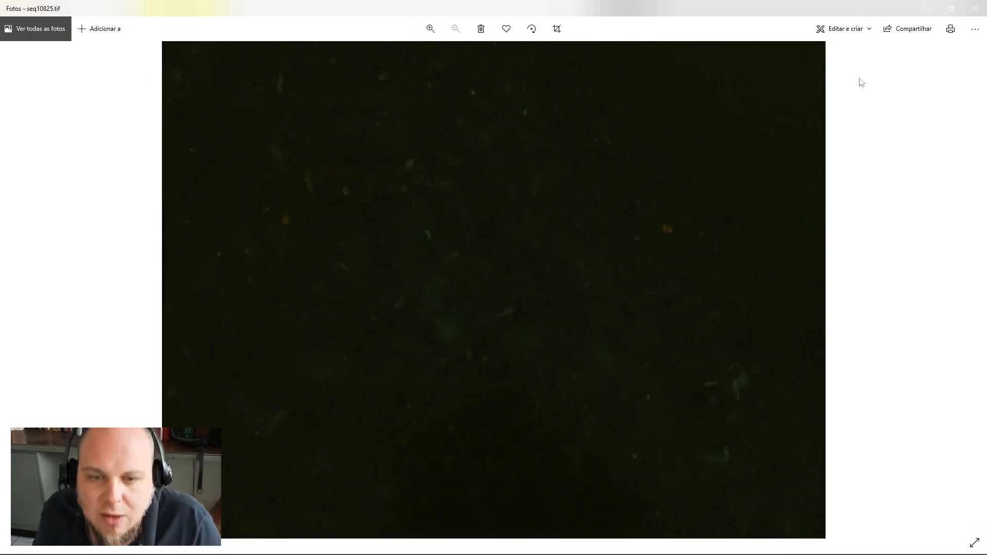
pyautogui.click(975, 8)
# Open the results folder inside imgs and enter its only subfolder
pyautogui.scroll(3, 420, 238)
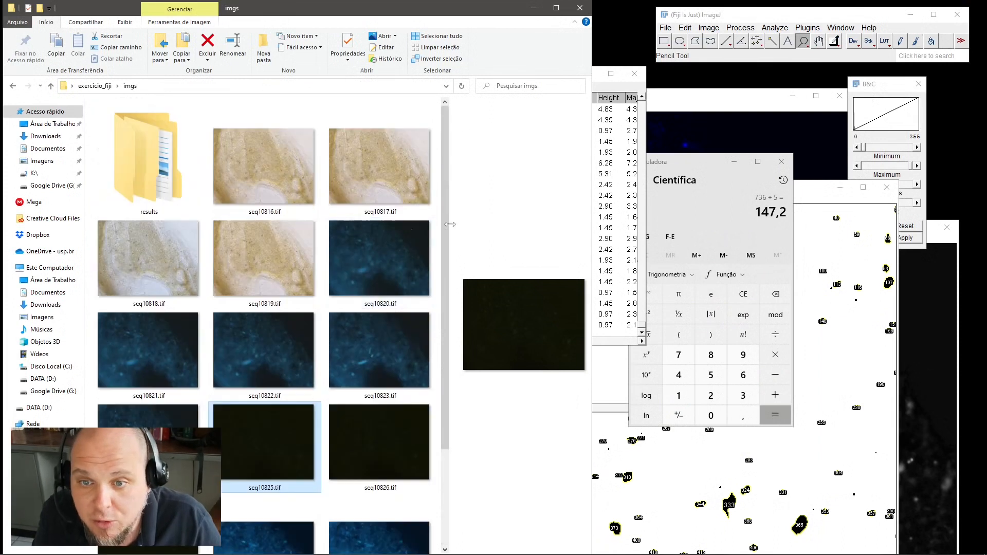
pyautogui.doubleClick(177, 177)
pyautogui.doubleClick(130, 122)
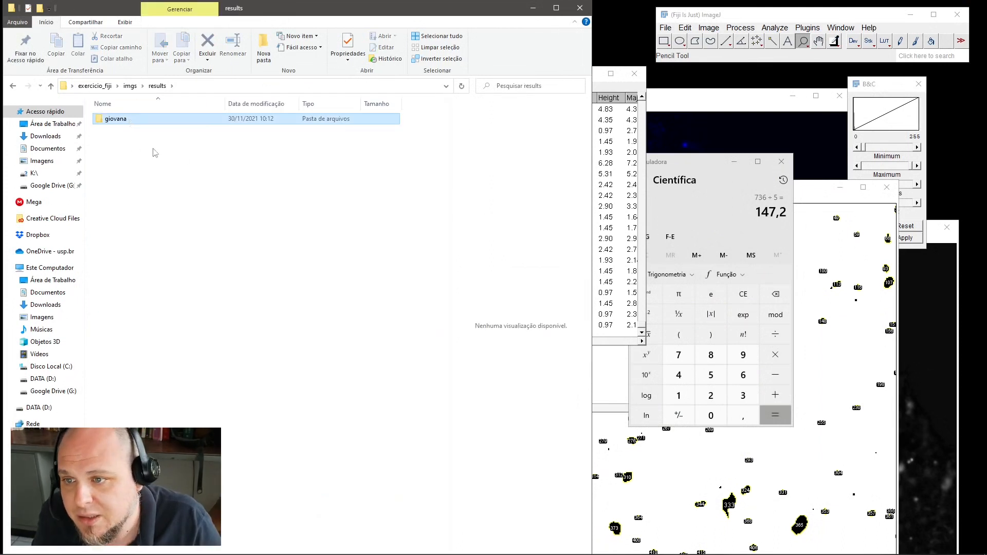
# Open RGB.tif from the results subfolder in Fiji and accept the calibration conflict dialog
pyautogui.click(415, 135)
pyautogui.moveTo(536, 147); pyautogui.dragTo(742, 56)
pyautogui.click(504, 189)
pyautogui.click(500, 174)
pyautogui.click(478, 187)
pyautogui.click(511, 206)
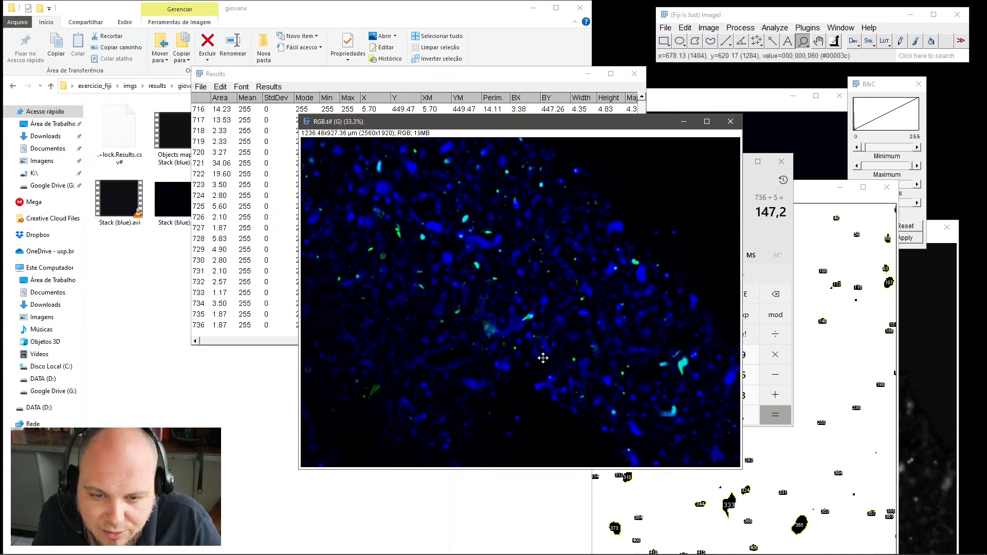
# Examine the cyan and green cells near the centre of RGB.tif up close at 200%, then return to the whole image
pyautogui.click(543, 315)
pyautogui.click(530, 313)
pyautogui.click(518, 313)
pyautogui.click(517, 312)
pyautogui.click(514, 308)
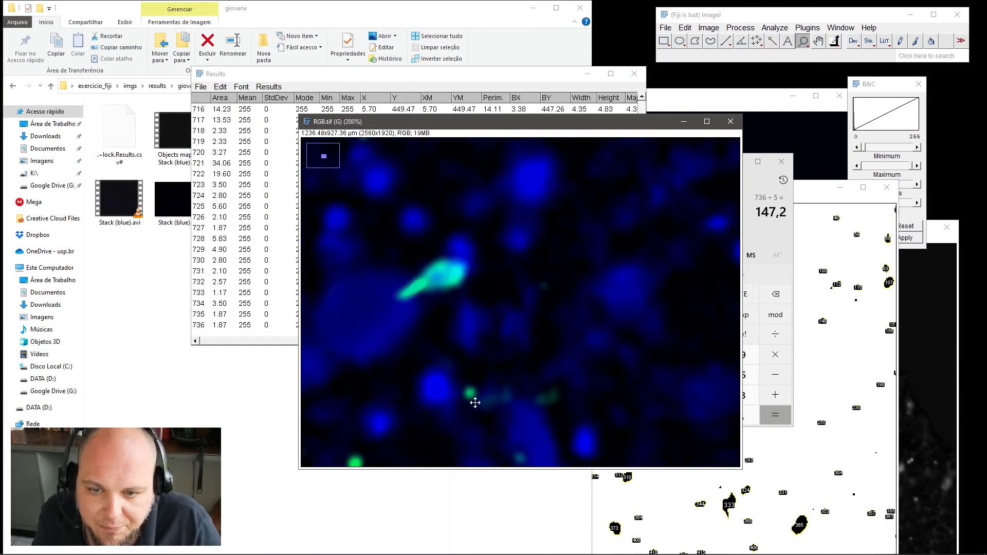
pyautogui.scroll(-6, 455, 372)
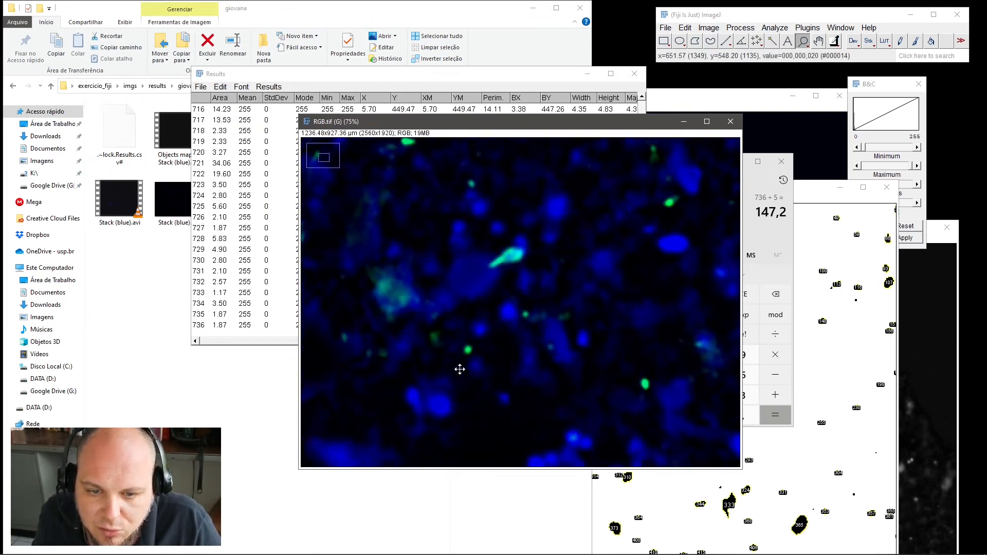
pyautogui.scroll(2, 527, 242)
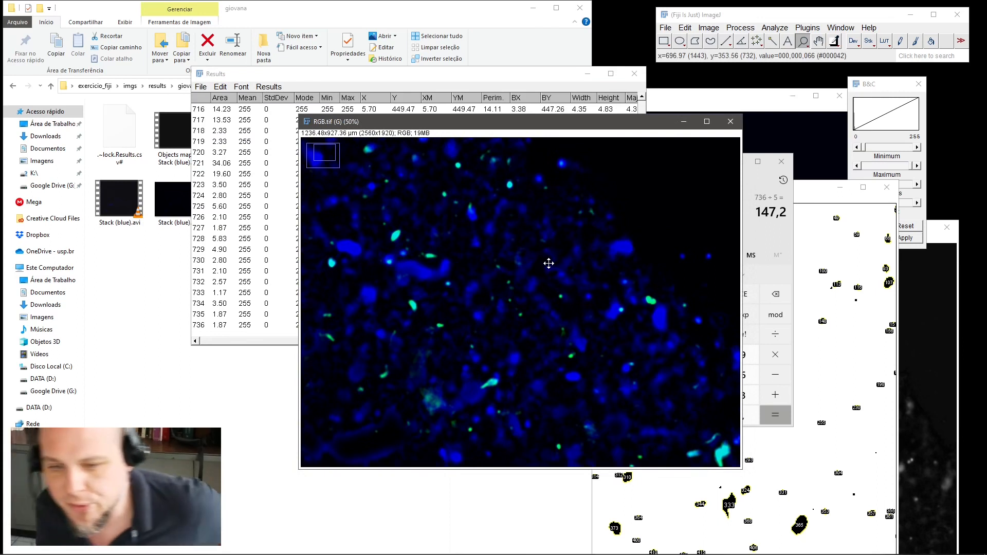
pyautogui.scroll(-1, 547, 265)
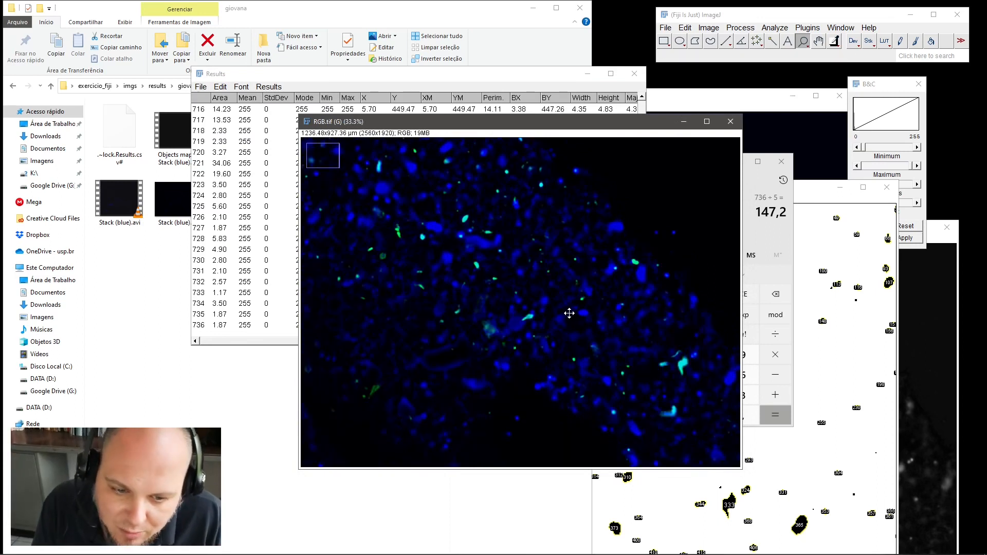
# Open Result of RGB.tif from the same folder in Fiji and accept the calibration conflict dialog
pyautogui.click(266, 23)
pyautogui.moveTo(300, 135); pyautogui.dragTo(754, 58)
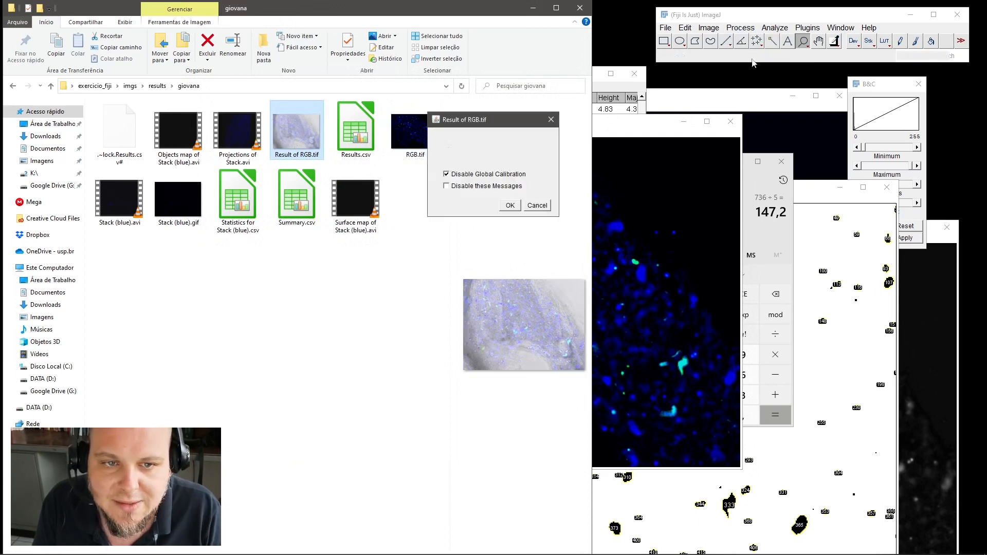
pyautogui.click(510, 205)
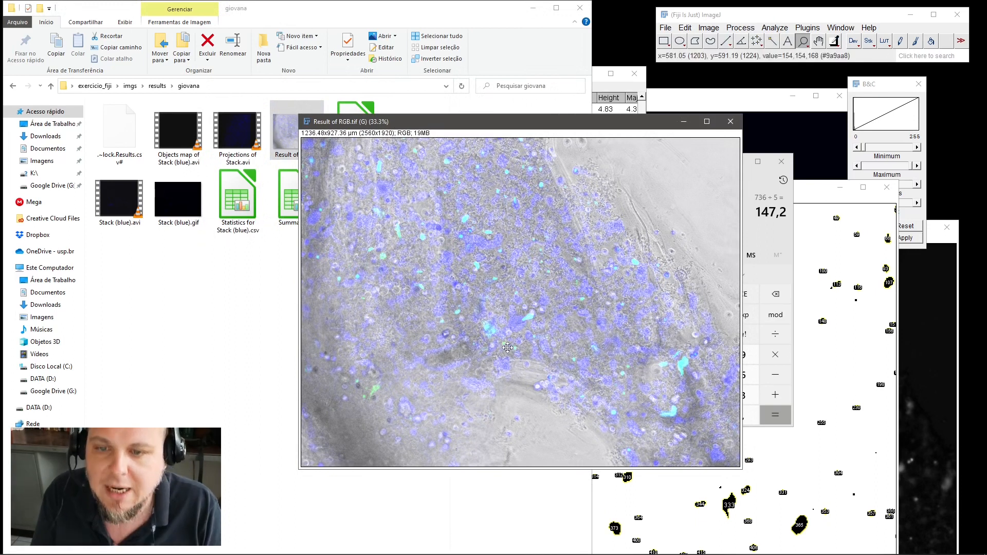
# Examine the labelled cells in the upper-left area of Result of RGB.tif up close and return to the whole image
pyautogui.click(383, 221)
pyautogui.click(385, 222)
pyautogui.click(410, 250)
pyautogui.click(442, 272)
pyautogui.rightClick(466, 273)
pyautogui.rightClick(466, 273)
pyautogui.rightClick(466, 273)
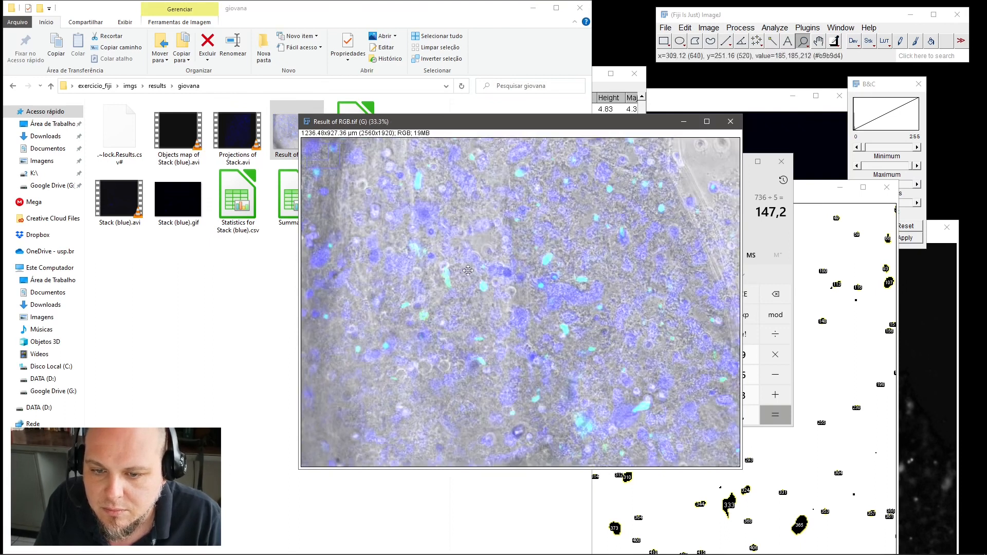
pyautogui.rightClick(465, 273)
pyautogui.rightClick(665, 191)
pyautogui.click(615, 202)
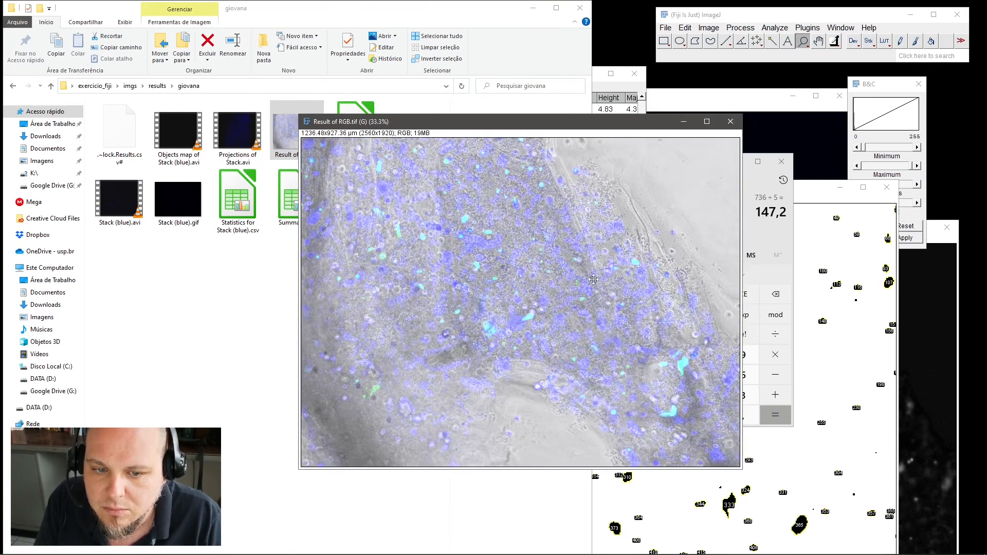
# Close both RGB images and the Results table in Fiji without saving the measurements
pyautogui.click(732, 123)
pyautogui.click(730, 121)
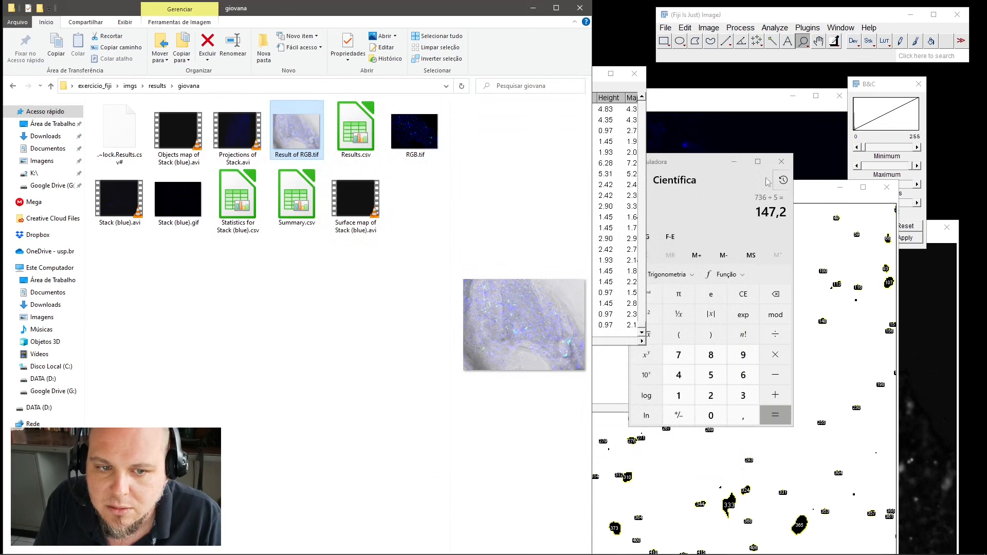
pyautogui.click(623, 94)
pyautogui.click(633, 74)
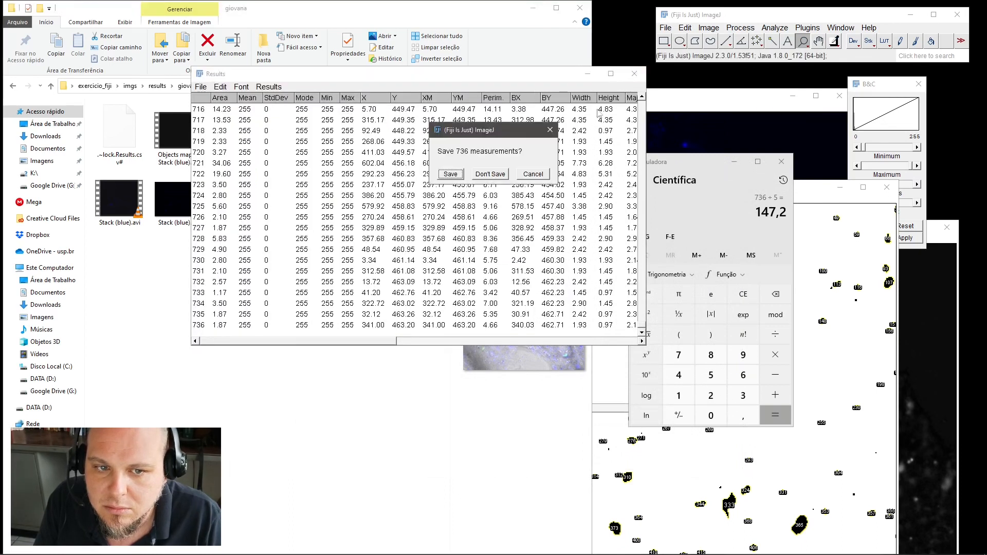
pyautogui.click(501, 171)
# Close the Stack (blue) image, the B&C window, the Montage and the dark image behind it
pyautogui.click(736, 106)
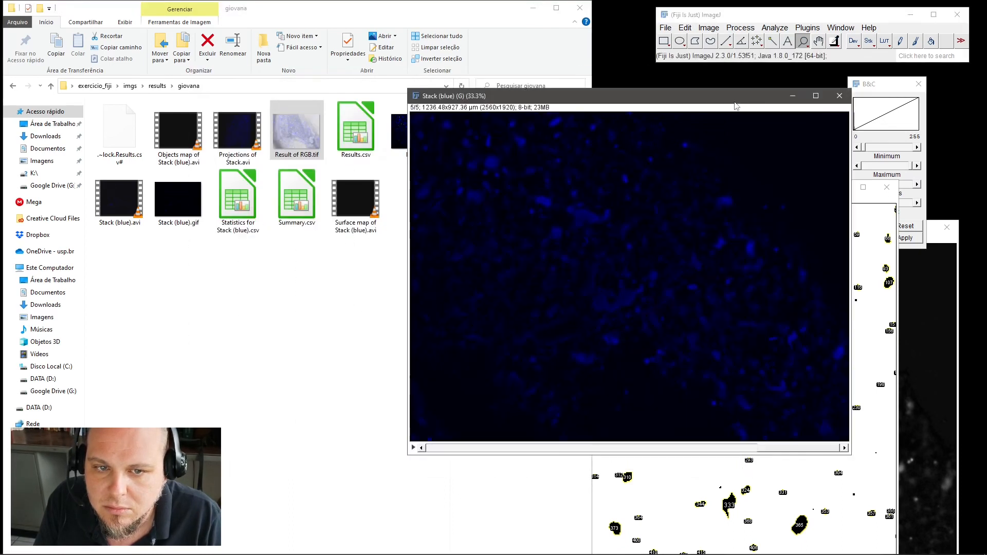
pyautogui.click(839, 95)
pyautogui.click(919, 84)
pyautogui.click(888, 189)
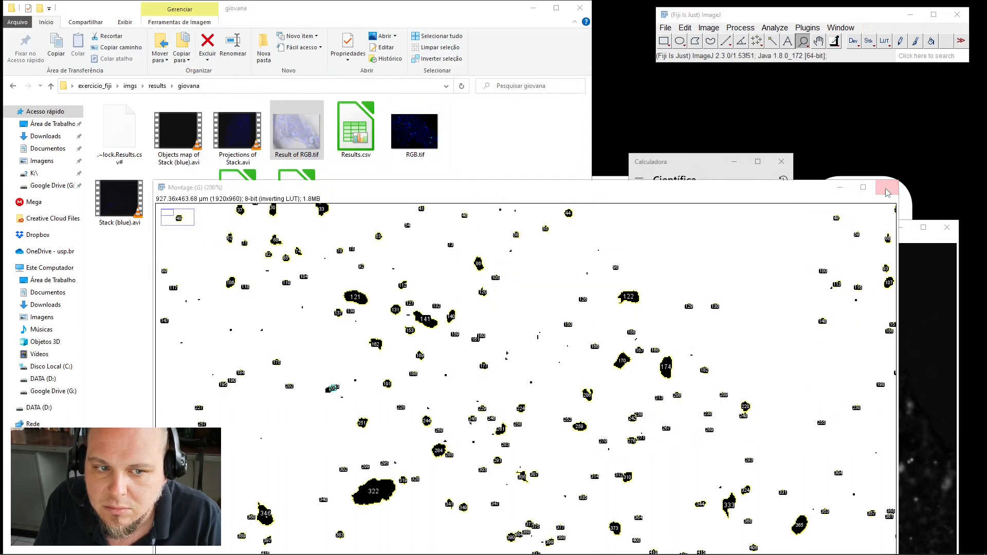
pyautogui.click(479, 180)
pyautogui.moveTo(844, 231); pyautogui.dragTo(640, 149)
pyautogui.click(748, 147)
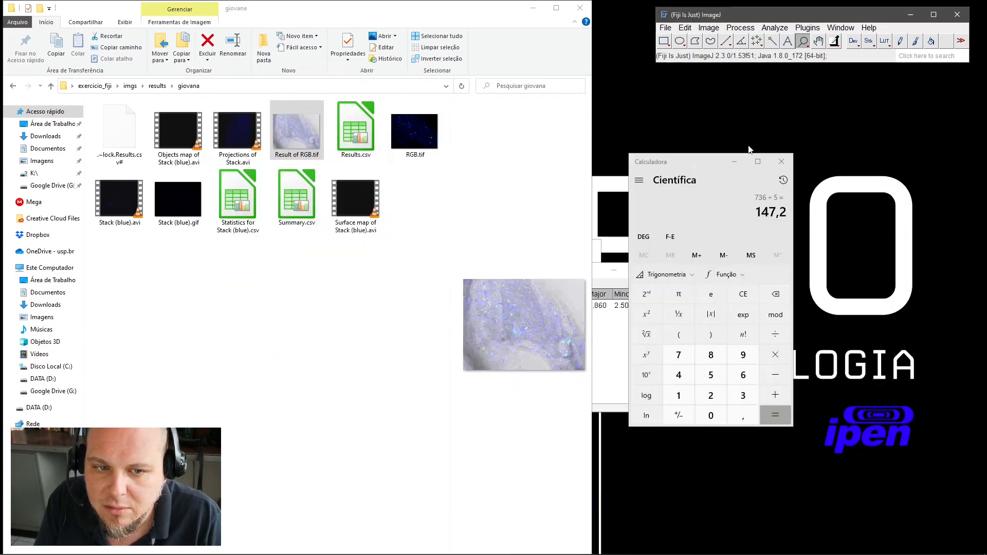
# Close the Calculator, the Summary table and the leftover window behind File Explorer
pyautogui.click(781, 161)
pyautogui.click(667, 270)
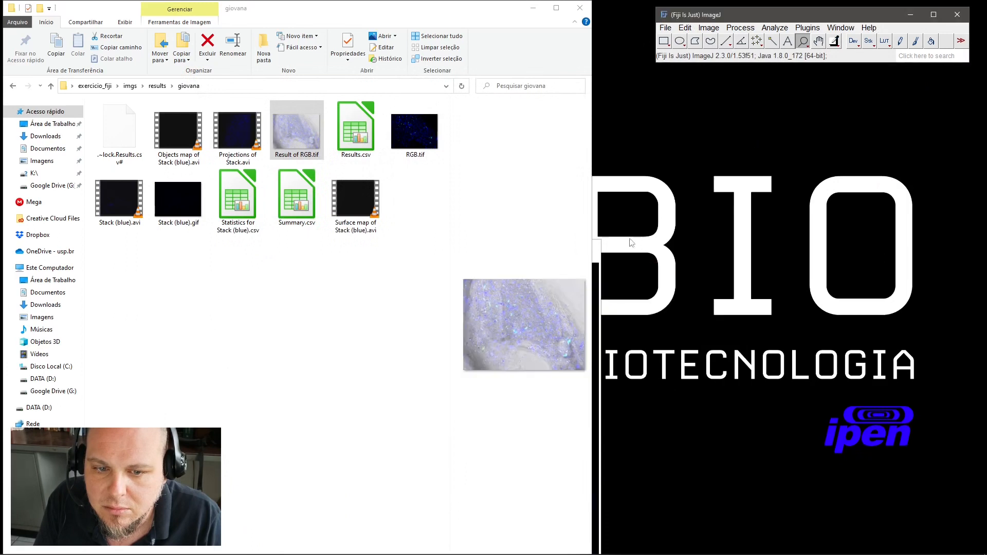
pyautogui.click(596, 266)
pyautogui.click(589, 248)
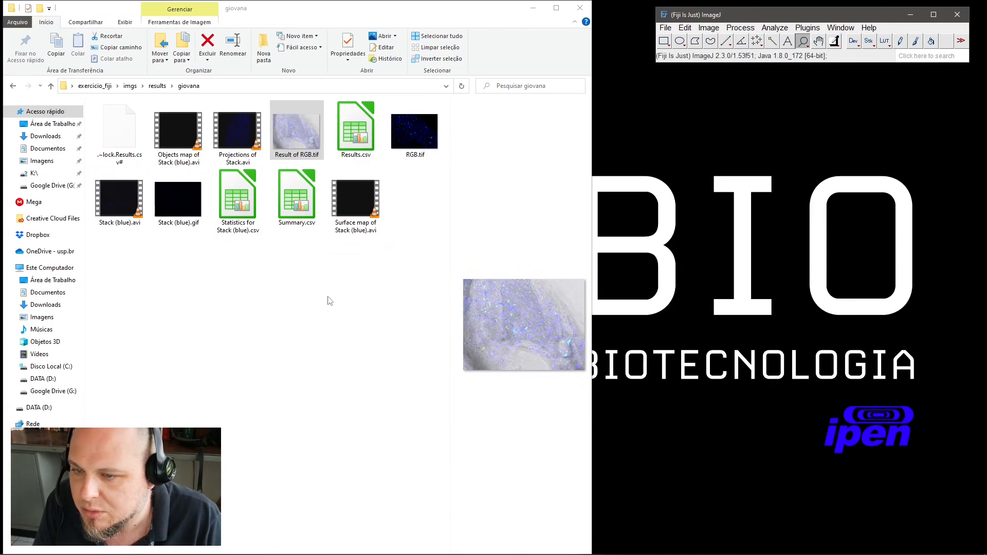
# Close the Results.csv window of LibreOffice Calc and clear the file selection in File Explorer
pyautogui.moveTo(314, 553)
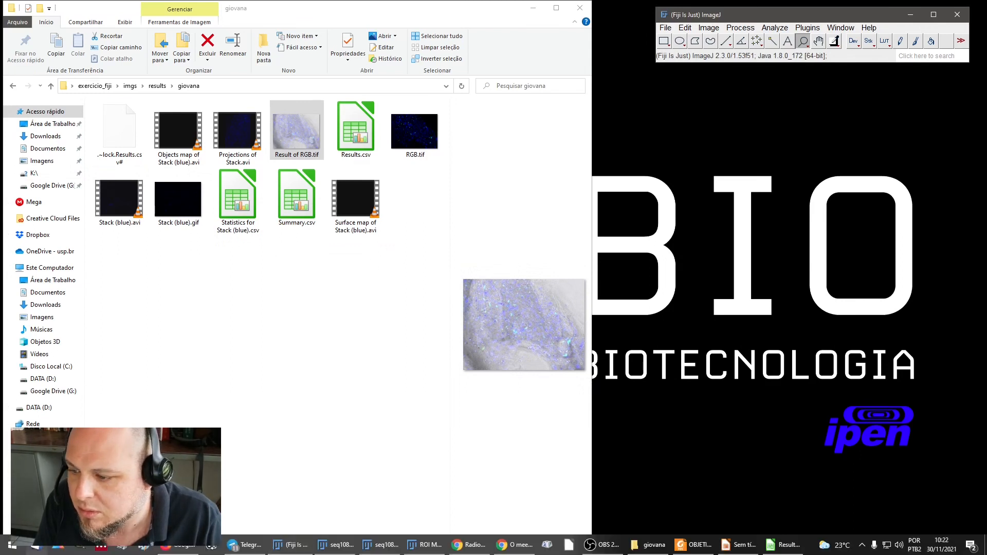
pyautogui.rightClick(789, 550)
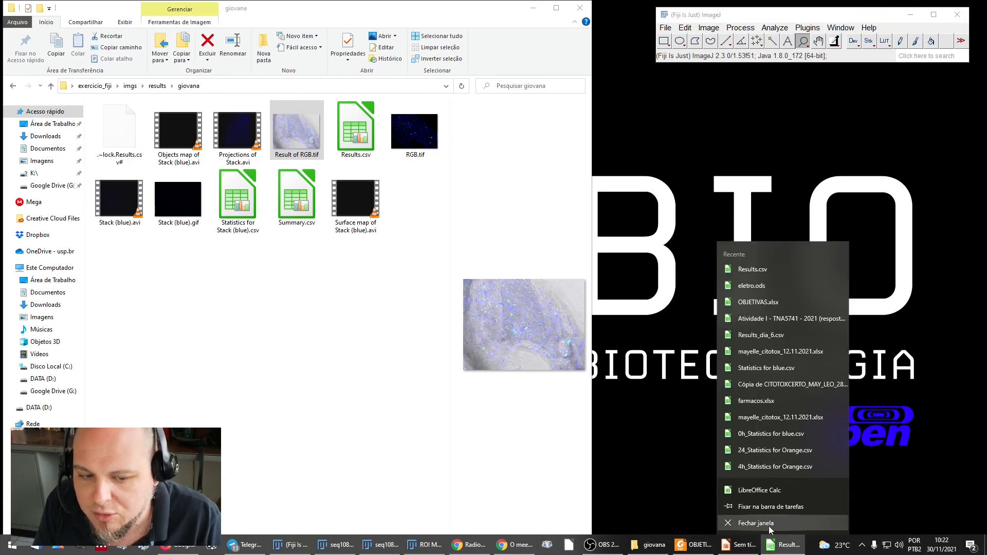
pyautogui.click(776, 523)
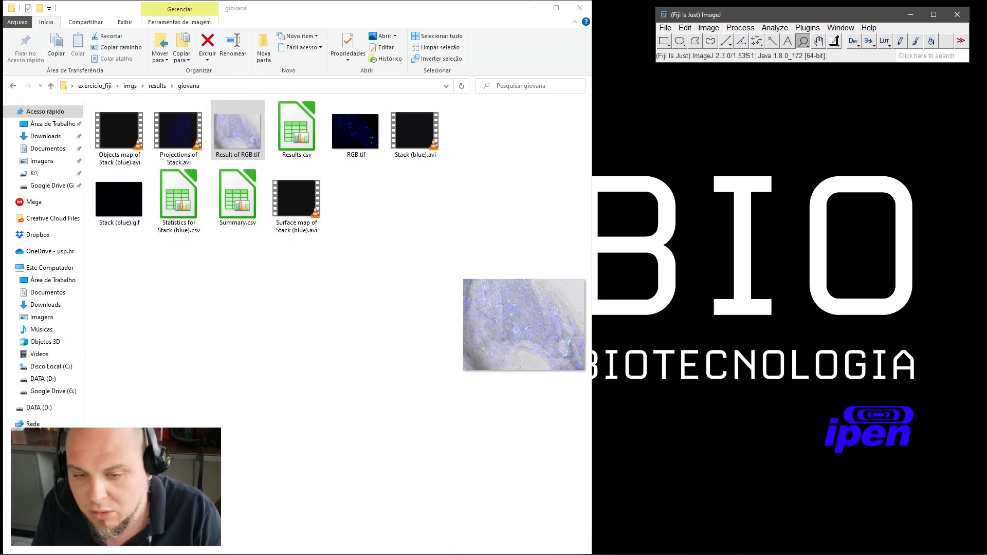
pyautogui.click(396, 227)
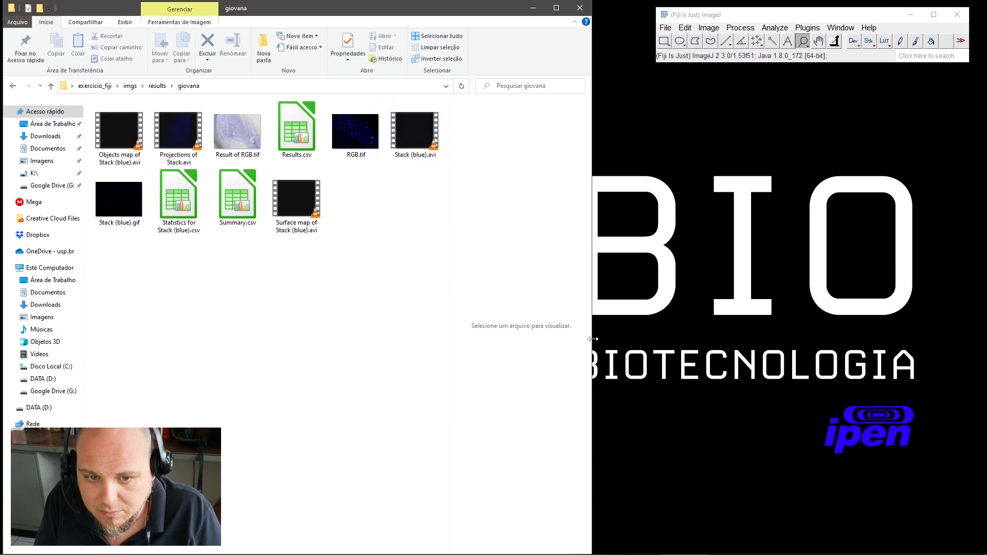
# Close seq10822.tif (blue), the ROI Manager and the remaining grayscale image, and move File Explorer off this screen
pyautogui.moveTo(593, 339); pyautogui.dragTo(549, 338)
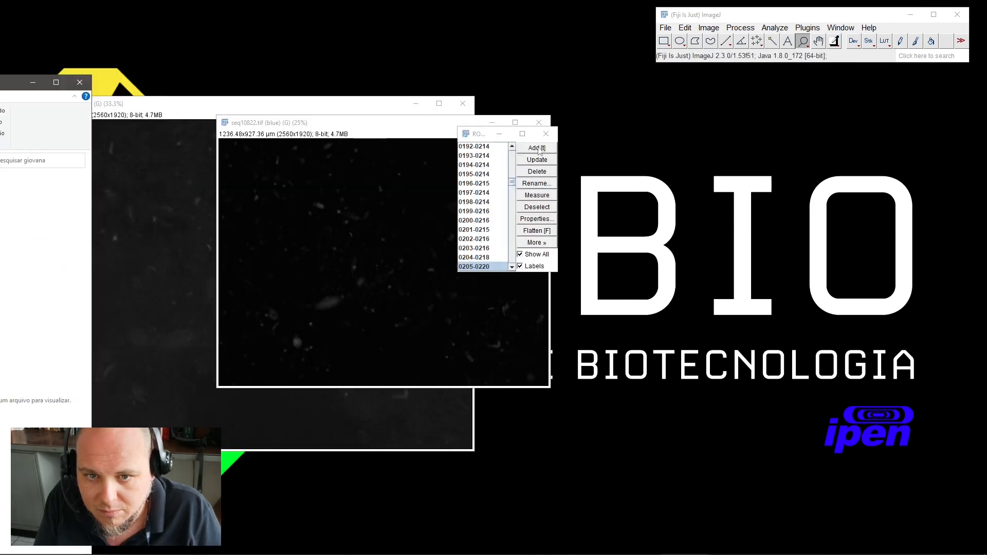
pyautogui.click(539, 122)
pyautogui.click(498, 174)
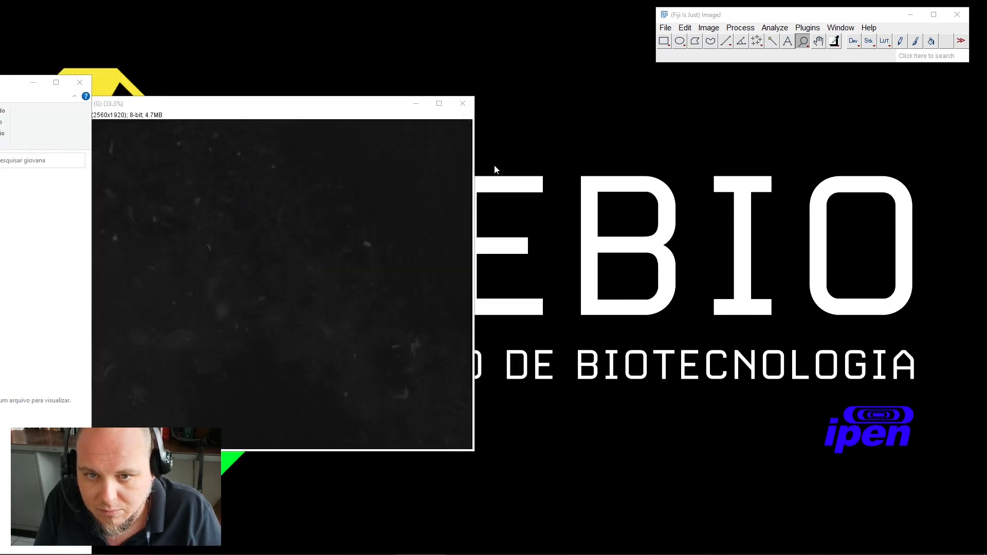
pyautogui.click(462, 104)
pyautogui.moveTo(6, 88); pyautogui.dragTo(0, 65)
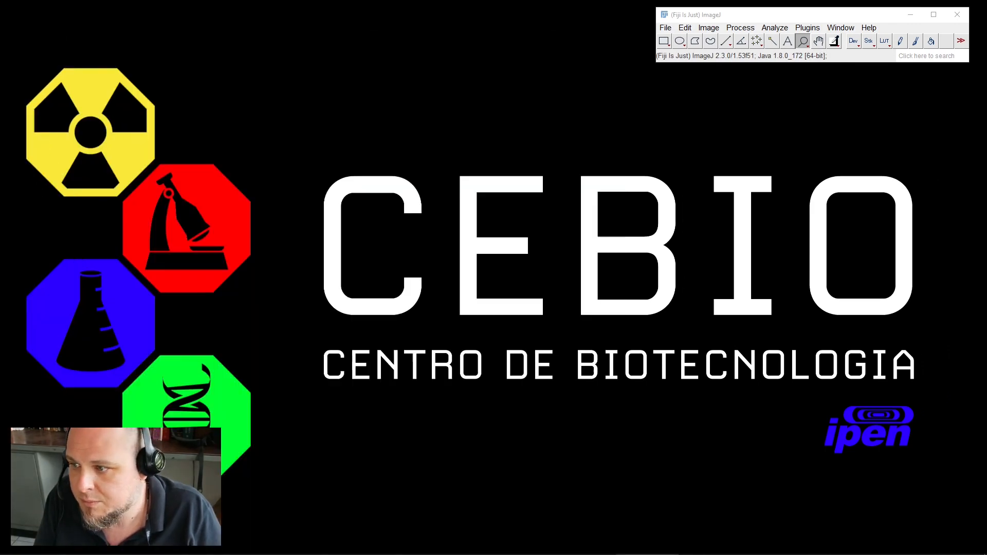
# Reopen Result of RGB.tif in Fiji, accept the calibration conflict dialog, and place its window near the screen's upper-left area
pyautogui.moveTo(0, 247); pyautogui.dragTo(716, 60)
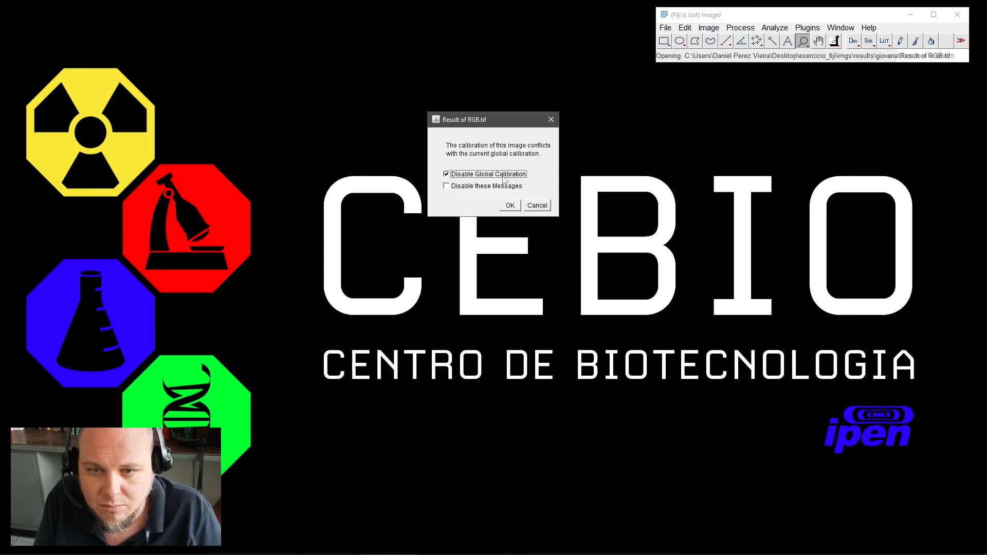
pyautogui.click(511, 207)
pyautogui.moveTo(338, 104); pyautogui.dragTo(690, 130)
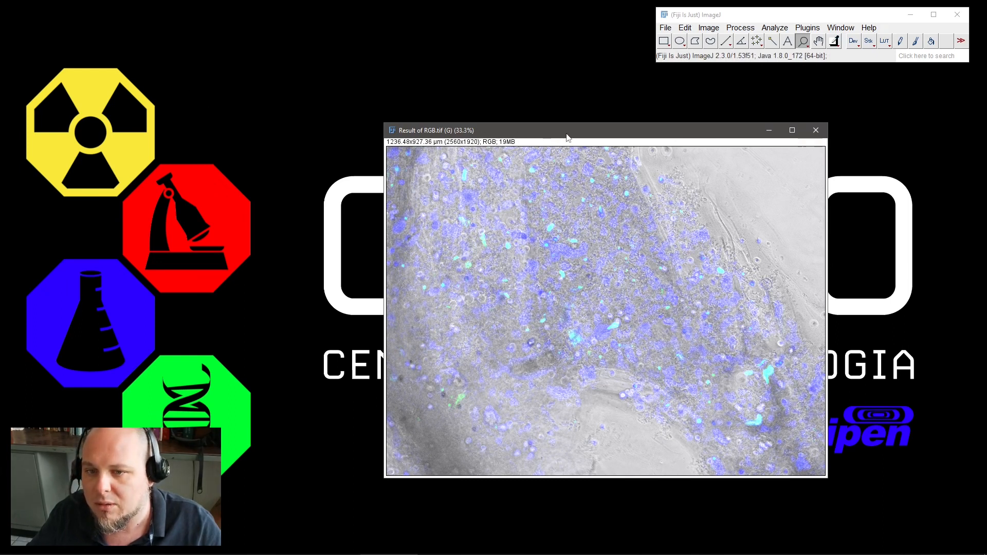
pyautogui.moveTo(608, 132); pyautogui.dragTo(304, 48)
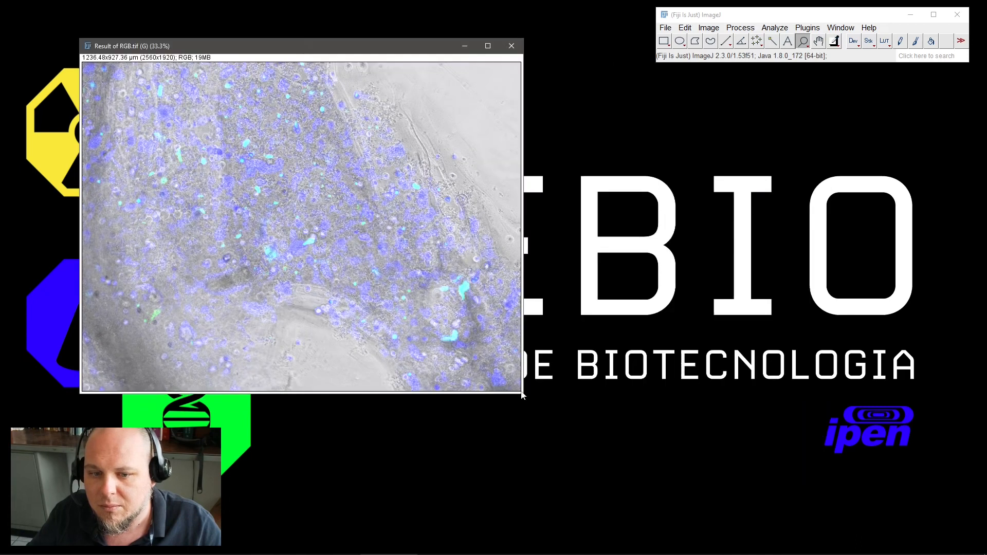
# Try to enlarge the Result of RGB.tif window and magnify the image inside it
pyautogui.moveTo(523, 394); pyautogui.dragTo(802, 540)
pyautogui.click(533, 333)
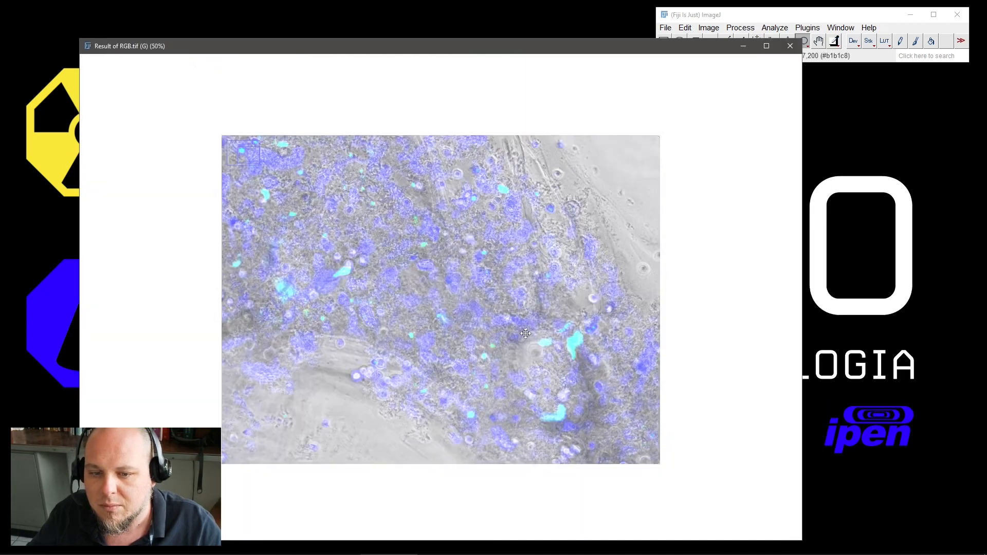
pyautogui.click(539, 330)
pyautogui.rightClick(539, 330)
pyautogui.rightClick(539, 331)
pyautogui.rightClick(538, 331)
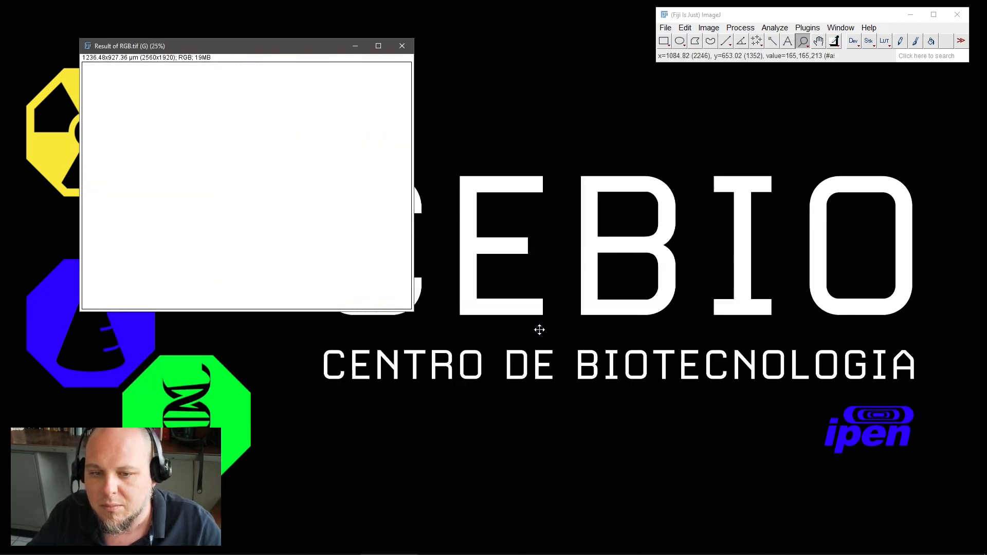
# Magnify the cyan cells in the lower-right area of Result of RGB.tif and maximize the image window
pyautogui.click(318, 216)
pyautogui.click(360, 254)
pyautogui.click(399, 274)
pyautogui.click(402, 276)
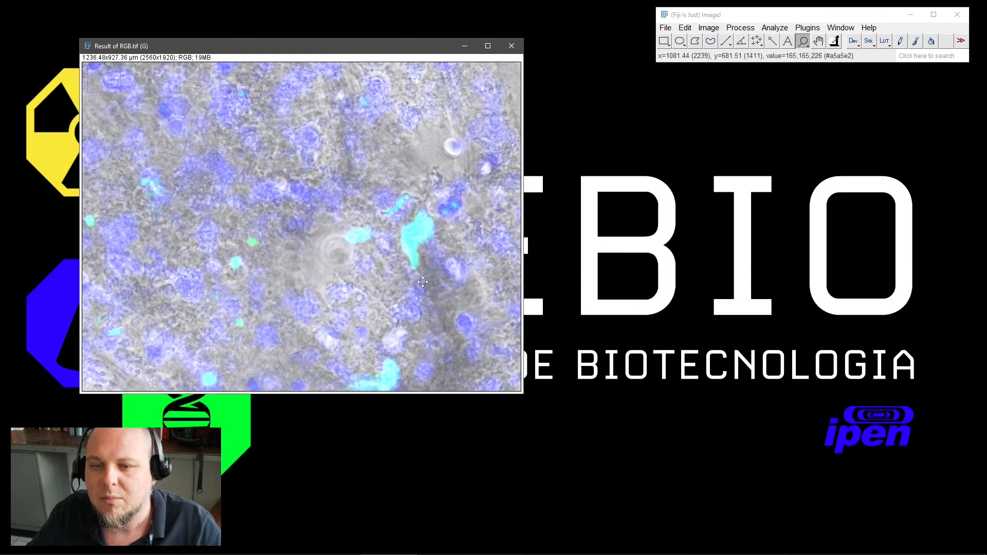
pyautogui.click(488, 46)
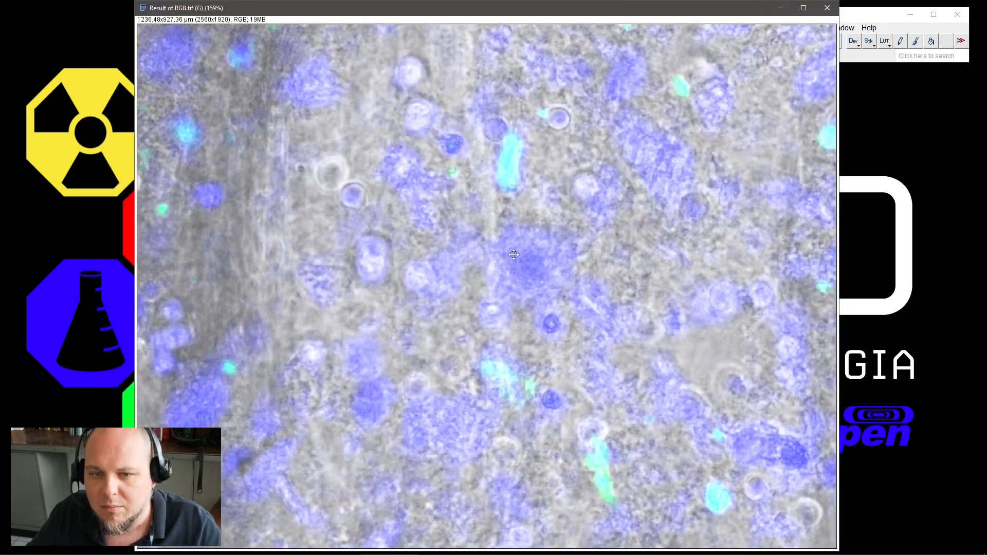
# Zoom Result of RGB.tif out to 33.3% to view the whole image, and set its magnification to 50%
pyautogui.rightClick(401, 210)
pyautogui.rightClick(498, 189)
pyautogui.rightClick(561, 227)
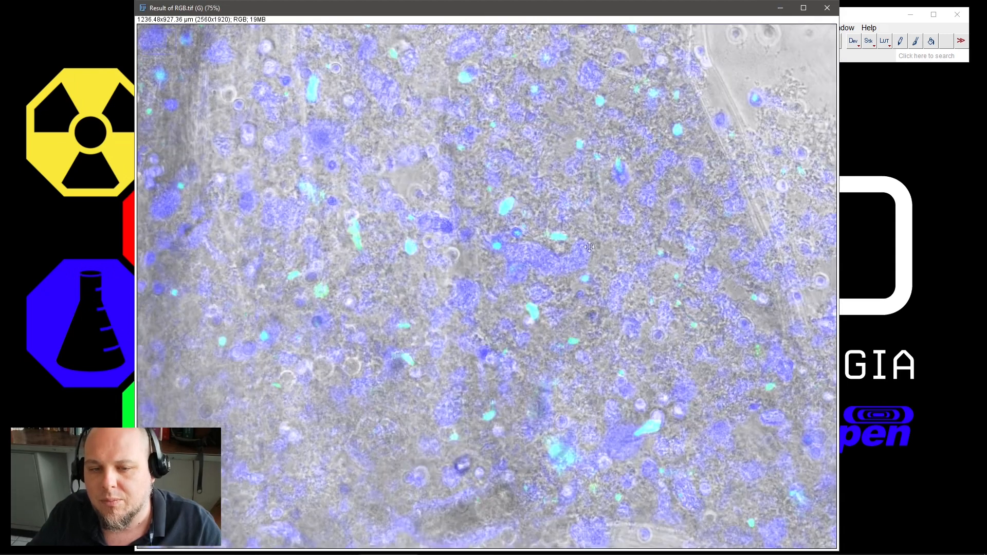
pyautogui.click(634, 242)
pyautogui.rightClick(635, 242)
pyautogui.rightClick(615, 256)
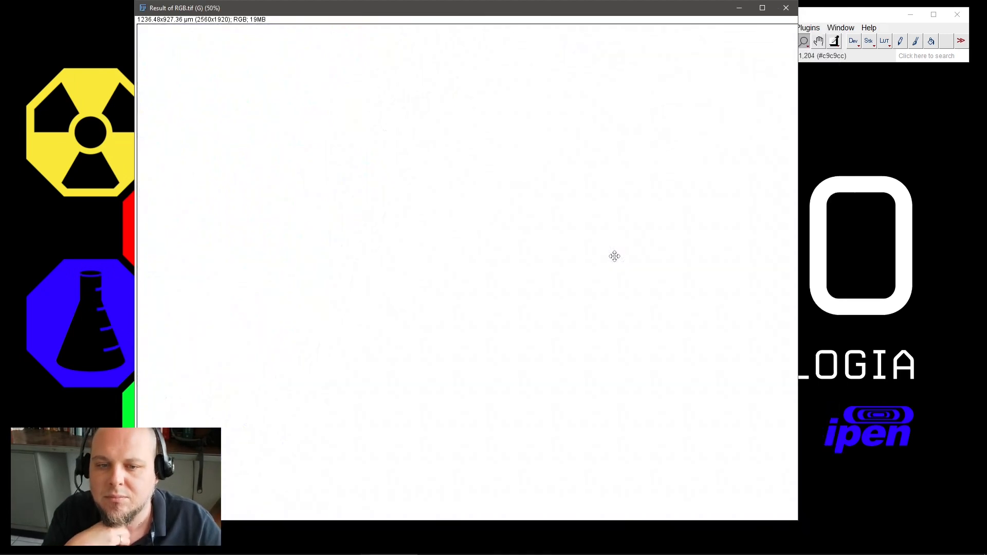
pyautogui.rightClick(584, 263)
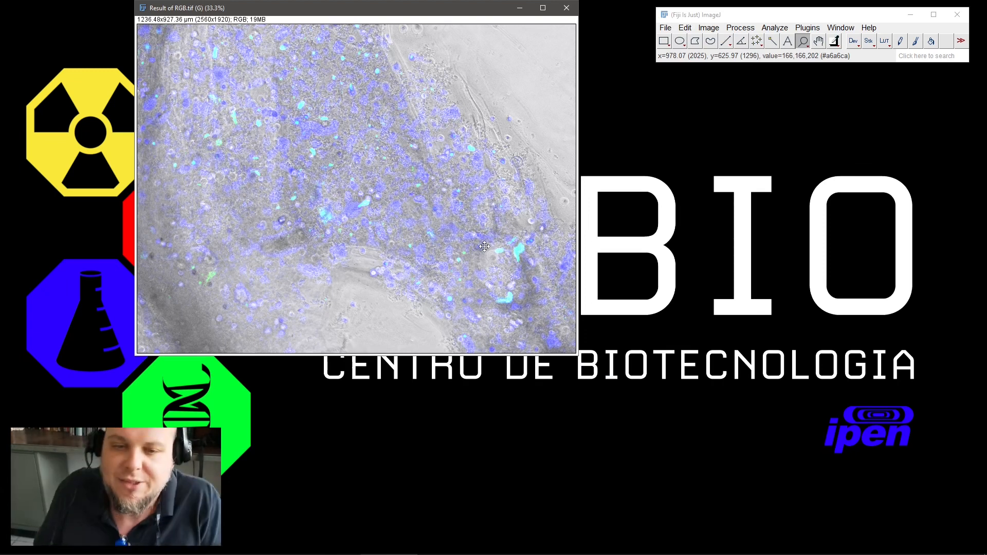
pyautogui.click(200, 274)
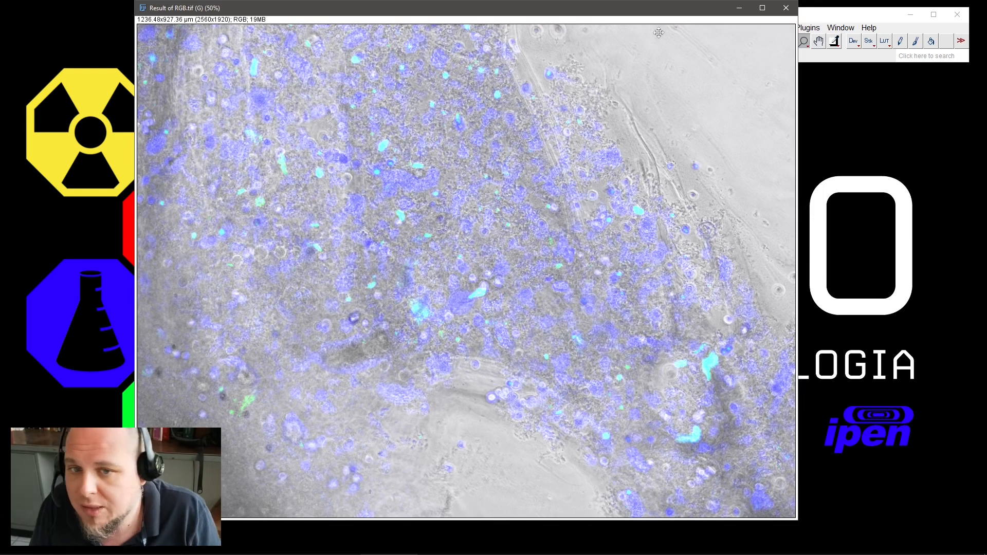
# Reposition the Result of RGB.tif window and bring the Fiji toolbar in front of it
pyautogui.moveTo(707, 10); pyautogui.dragTo(631, 30)
pyautogui.click(799, 18)
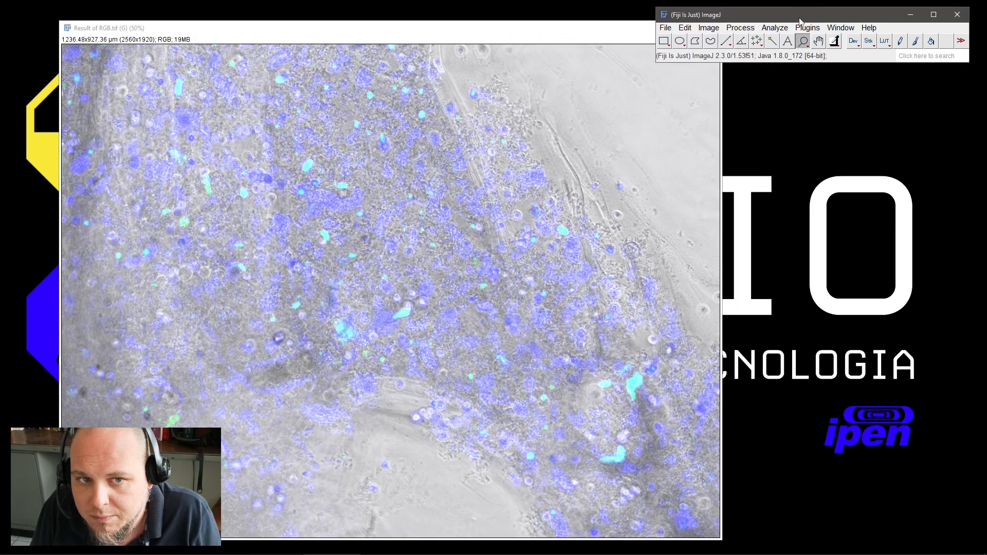
pyautogui.moveTo(799, 18); pyautogui.dragTo(803, 18)
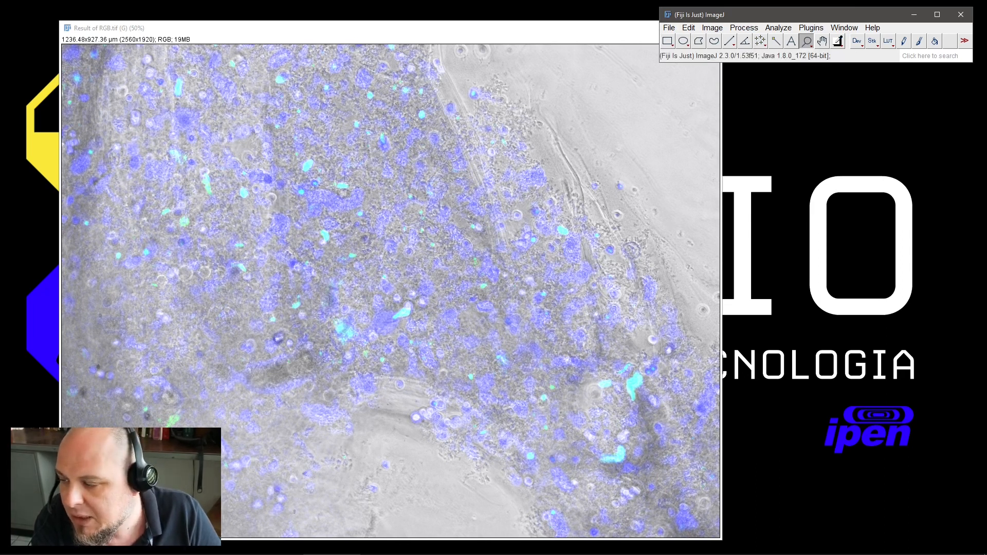
# Open Stack (blue).avi in Fiji as a virtual stack, look through its frames, and close it
pyautogui.moveTo(296, 214); pyautogui.dragTo(735, 46)
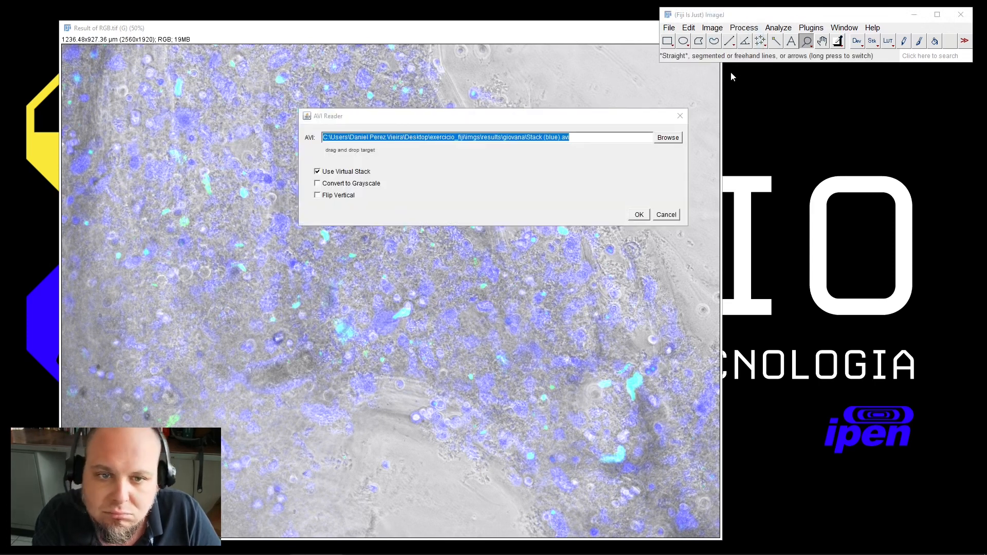
pyautogui.click(639, 214)
pyautogui.click(448, 114)
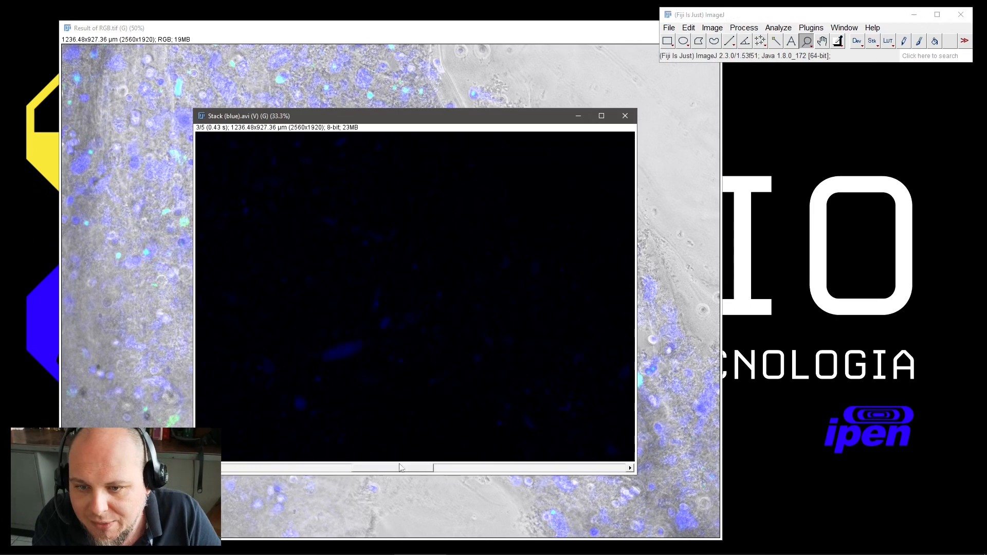
pyautogui.click(625, 115)
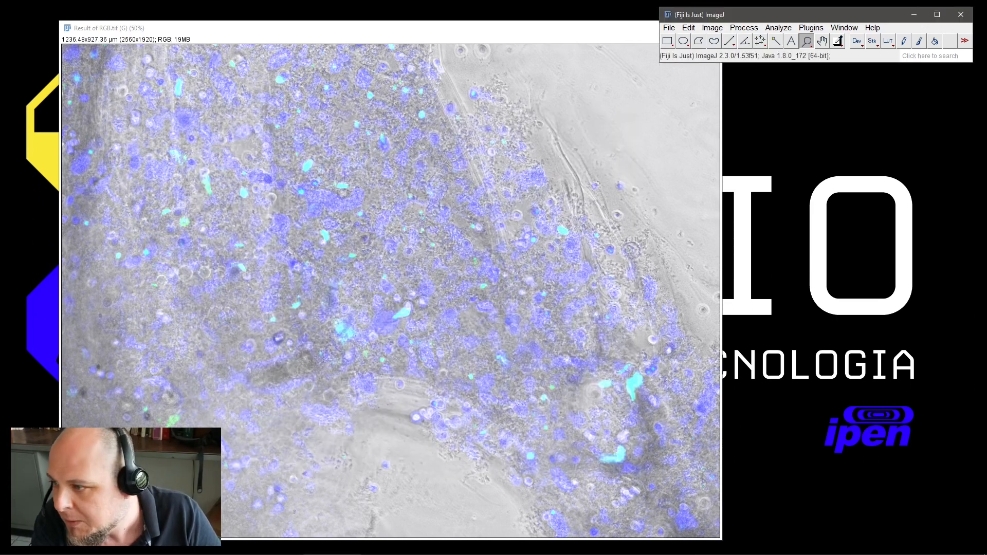
# Open Projections of Stack.avi in Fiji as a virtual stack, view the projection, and close it
pyautogui.moveTo(452, 176); pyautogui.dragTo(763, 56)
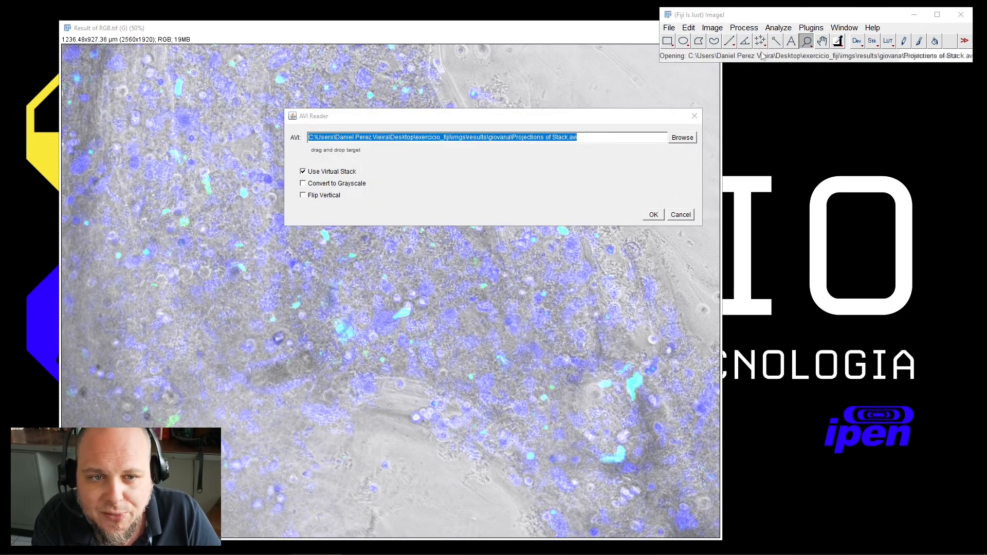
pyautogui.click(653, 215)
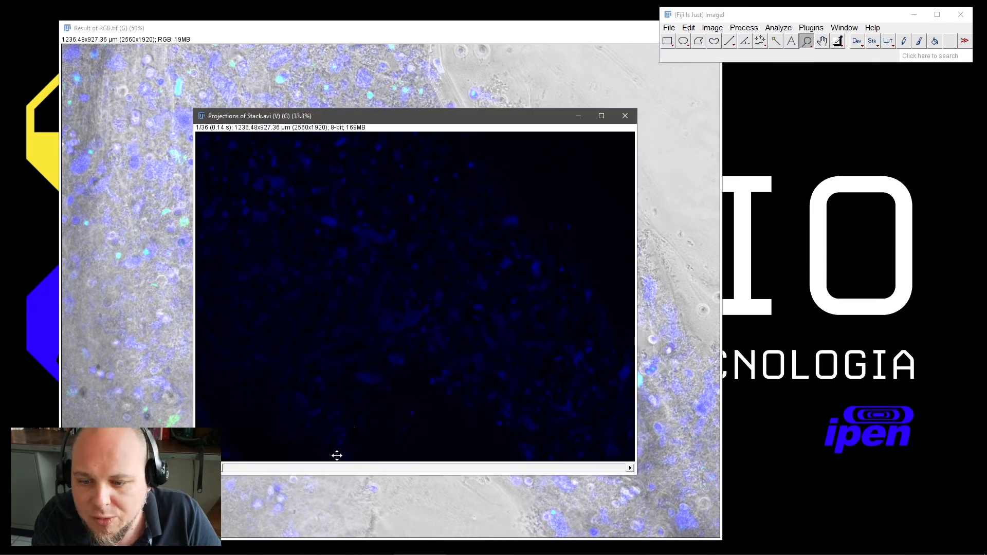
pyautogui.moveTo(222, 468)
pyautogui.mouseDown()
pyautogui.moveTo(392, 470)
pyautogui.moveTo(290, 483)
pyautogui.moveTo(312, 481)
pyautogui.moveTo(213, 475)
pyautogui.mouseUp()
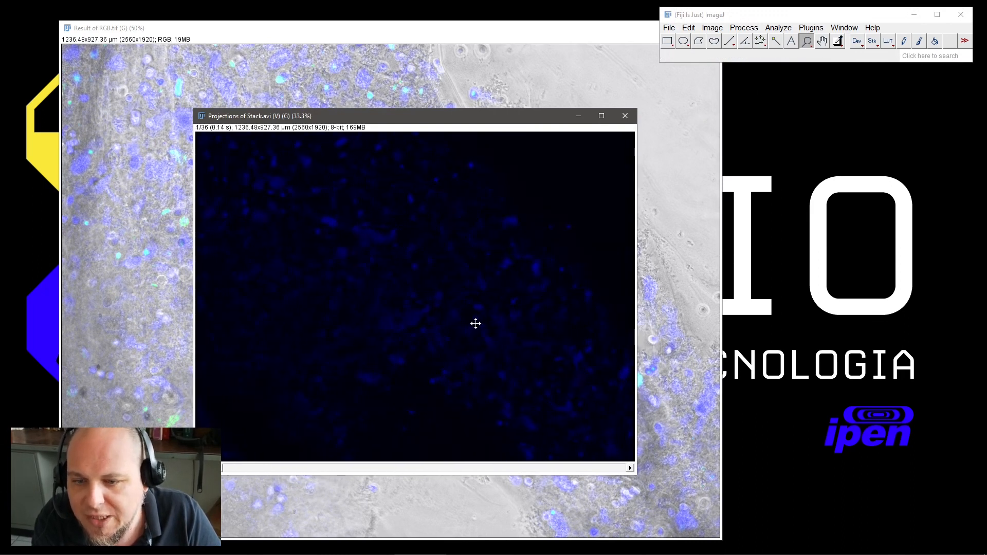
pyautogui.click(625, 117)
# Reposition the Result of RGB.tif window so that the whole image fits on the screen
pyautogui.click(581, 34)
pyautogui.moveTo(581, 36); pyautogui.dragTo(510, 57)
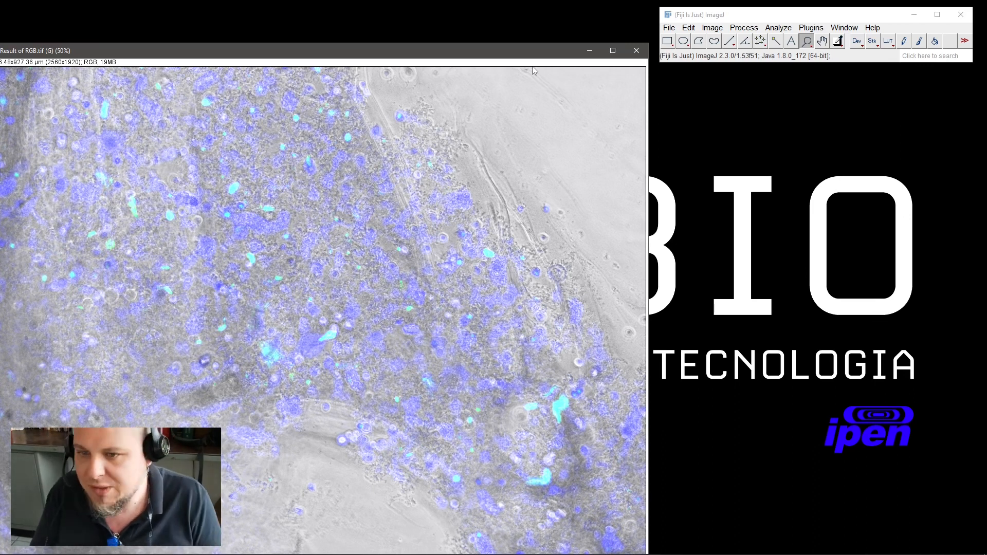
pyautogui.moveTo(528, 45); pyautogui.dragTo(559, 14)
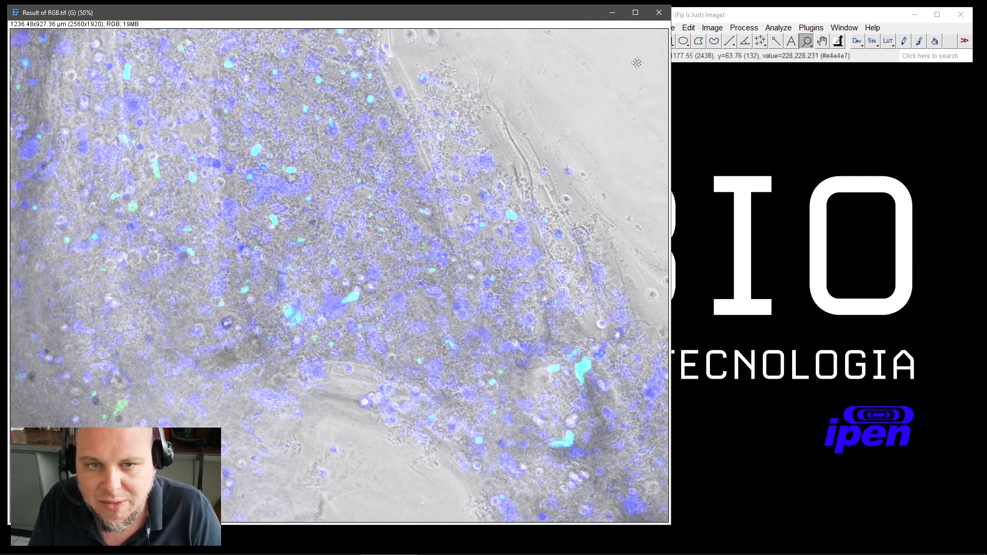
# Inspect the cyan cell beside the tissue edge in Result of RGB.tif at 200%, and zoom back out to 50%
pyautogui.click(496, 214)
pyautogui.click(496, 214)
pyautogui.click(496, 214)
pyautogui.click(496, 214)
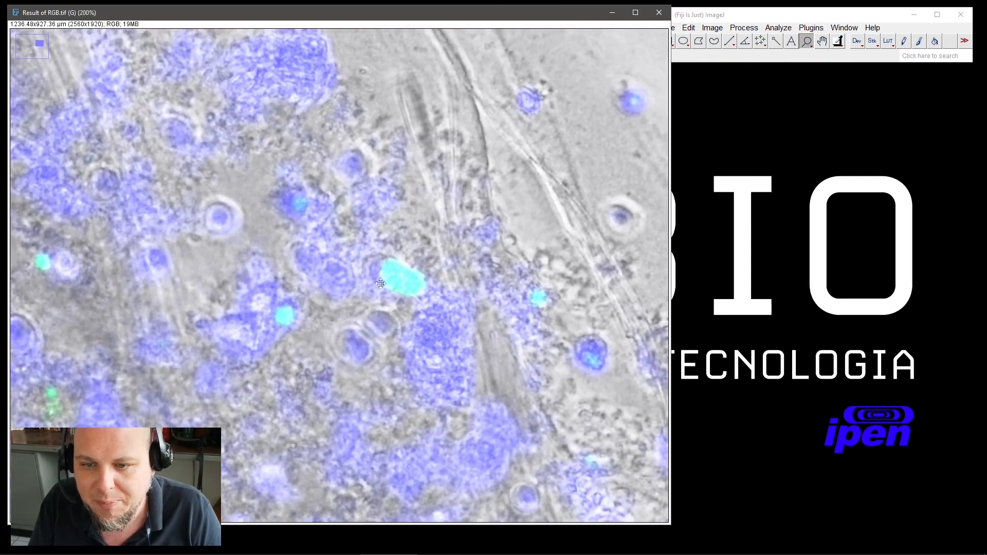
pyautogui.rightClick(395, 306)
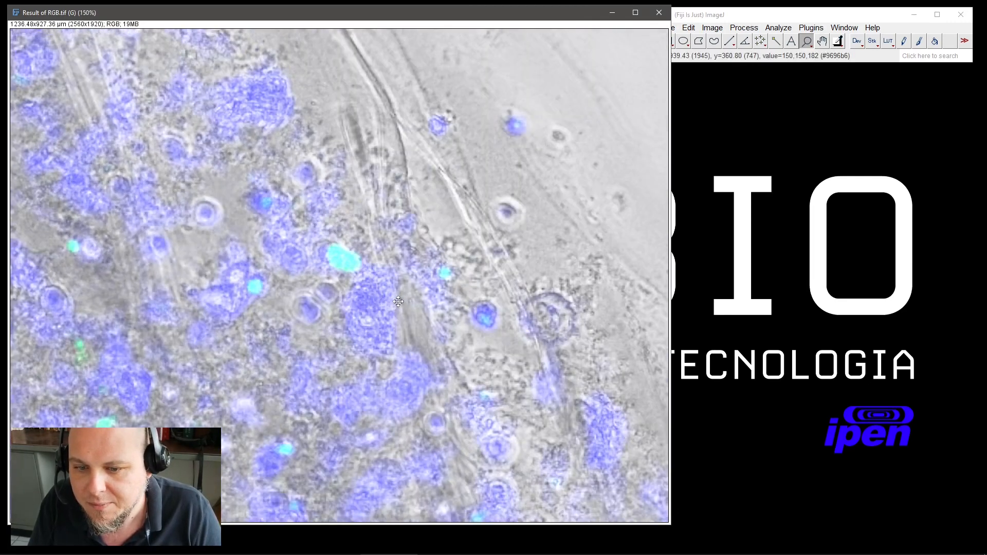
pyautogui.rightClick(395, 308)
pyautogui.rightClick(395, 308)
pyautogui.rightClick(395, 308)
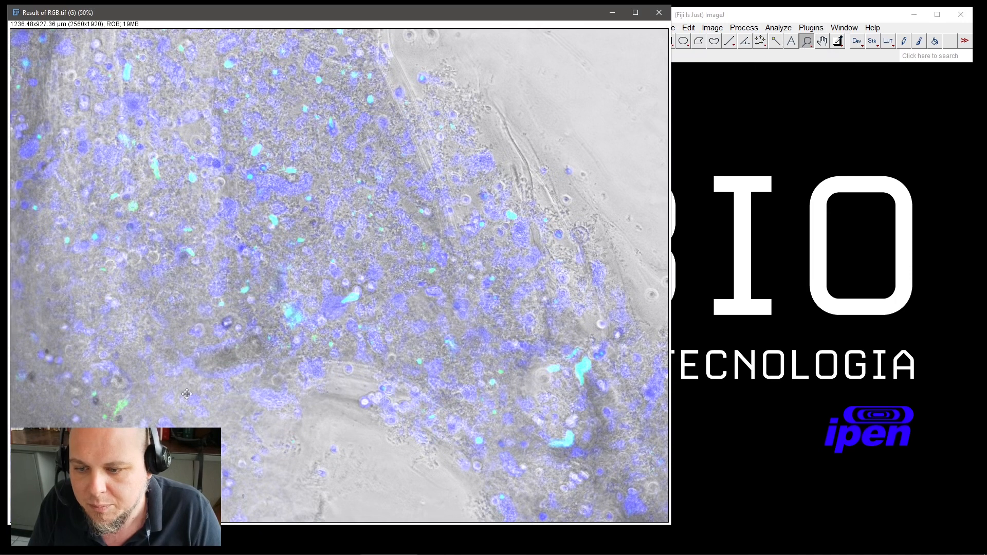
# Magnify the elongated green cell in Result of RGB.tif to 300% for inspection, and close the image
pyautogui.click(100, 422)
pyautogui.click(175, 350)
pyautogui.click(232, 287)
pyautogui.click(288, 244)
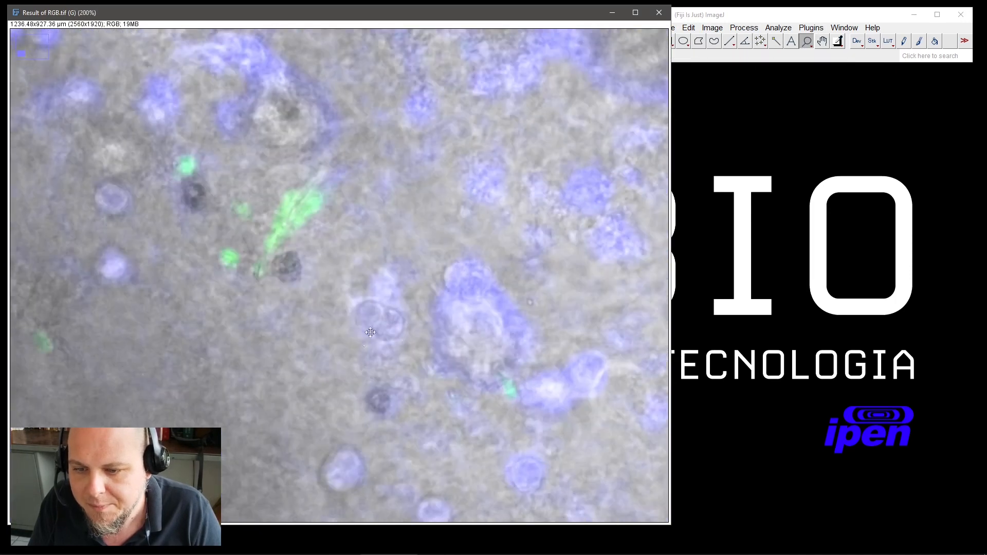
pyautogui.click(288, 244)
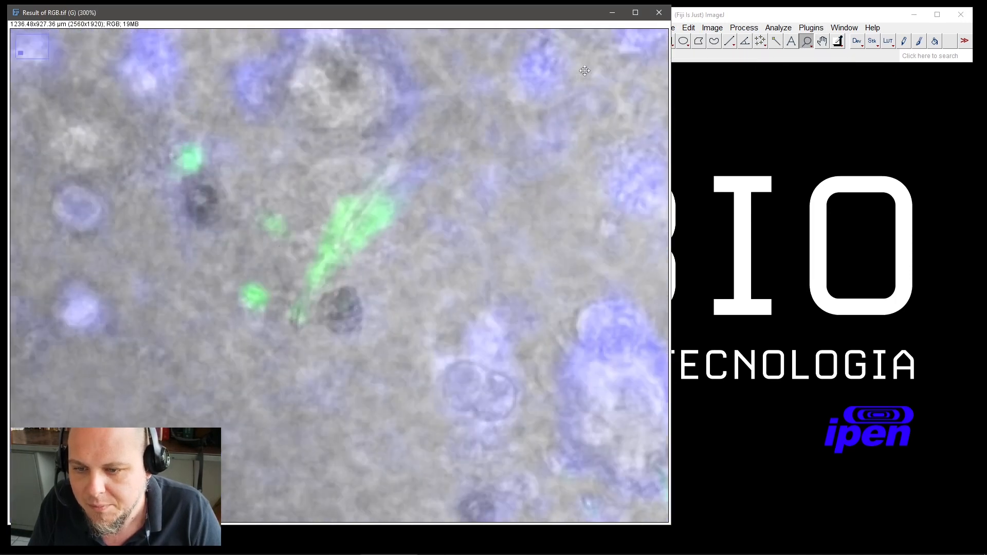
pyautogui.click(659, 12)
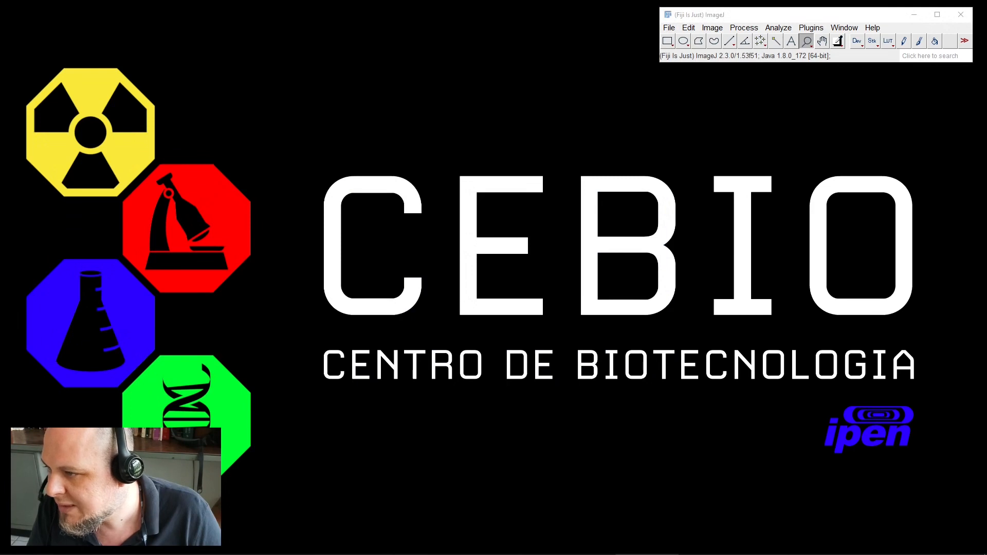
# Switch to the imgs folder in File Explorer, open seq10816.tif in Photos, and compare the brightfield images through seq10819.tif
pyautogui.moveTo(0, 70); pyautogui.dragTo(286, 27)
pyautogui.click(552, 21)
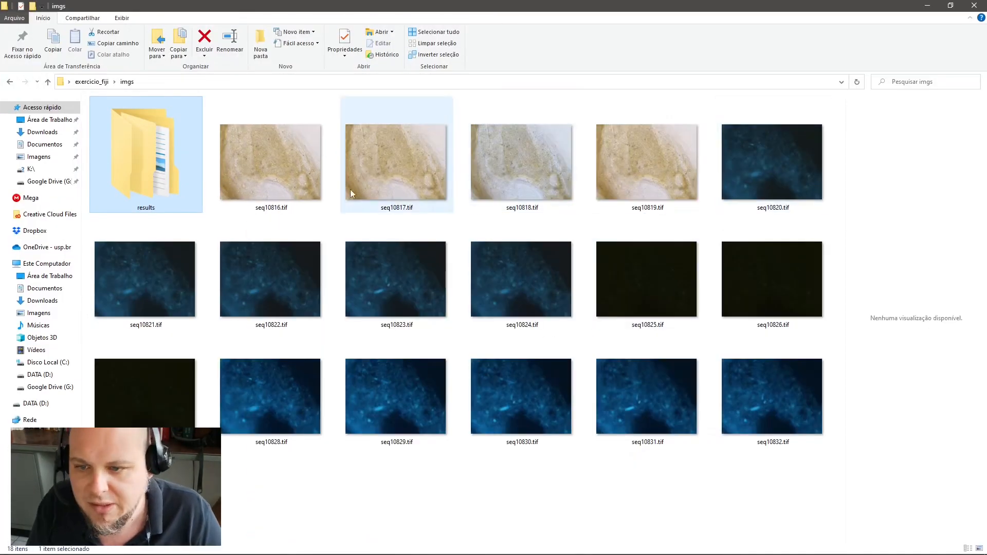
pyautogui.click(249, 169)
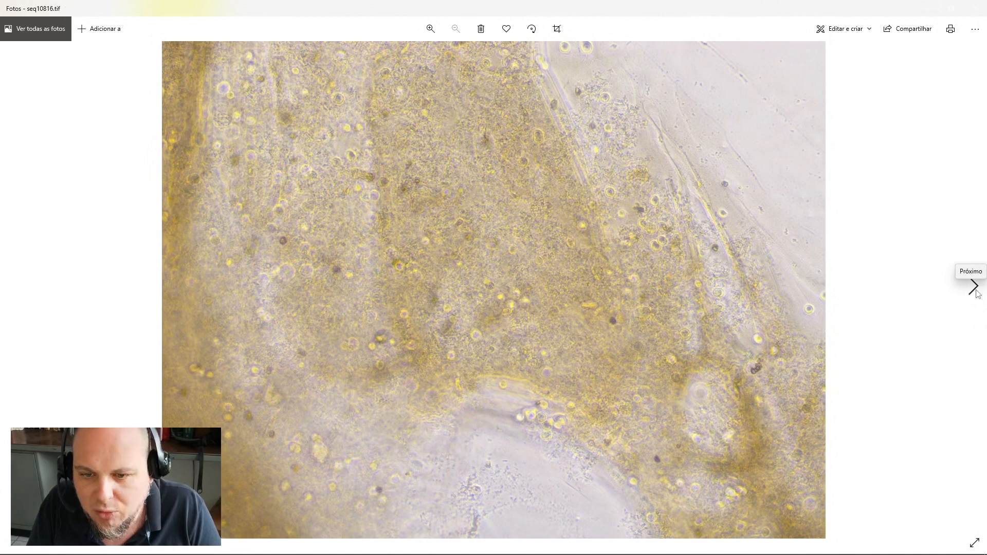
pyautogui.click(974, 286)
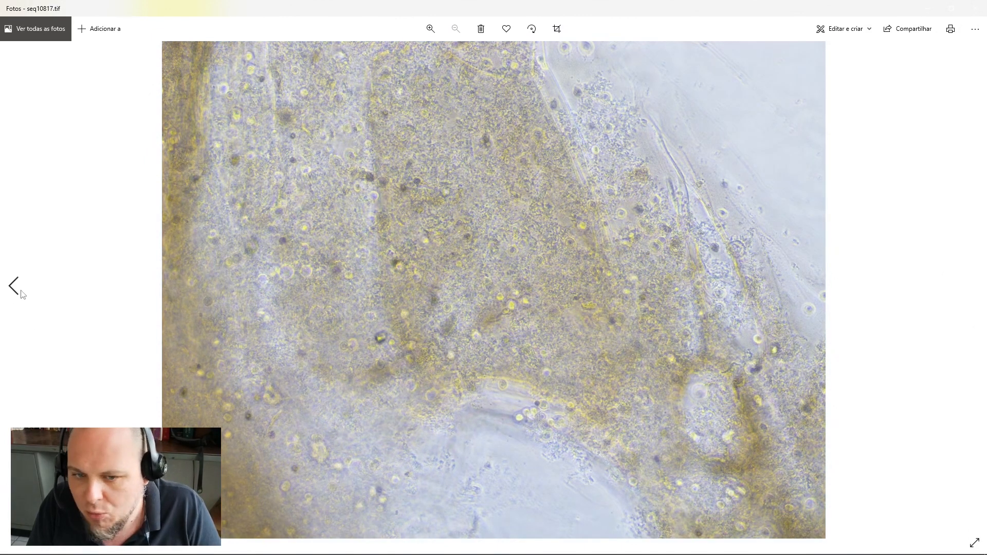
pyautogui.click(972, 286)
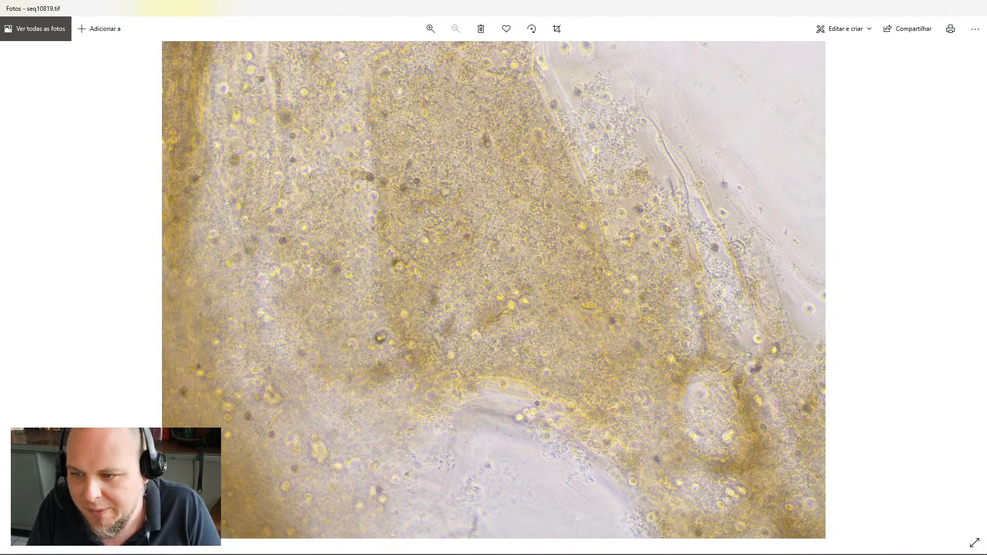
pyautogui.click(14, 288)
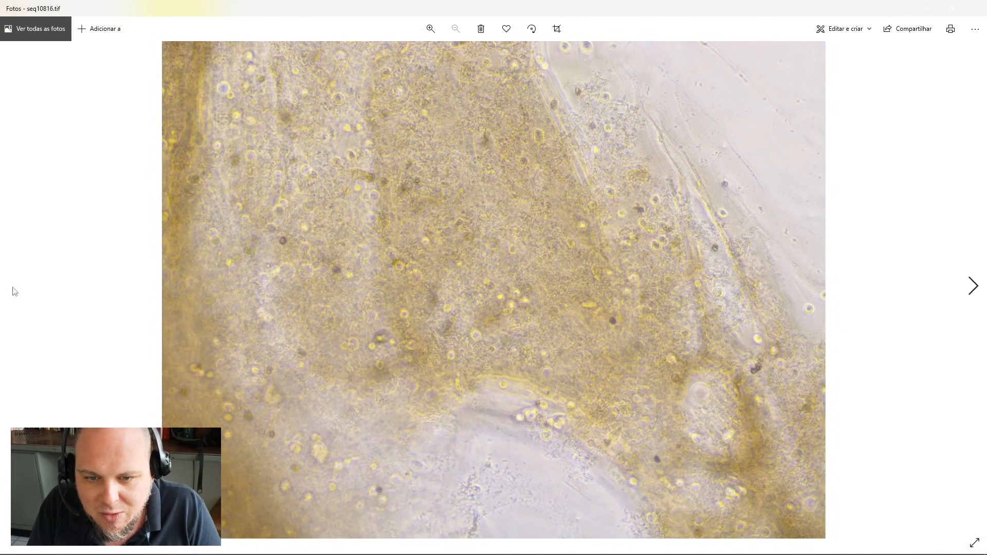
pyautogui.click(971, 289)
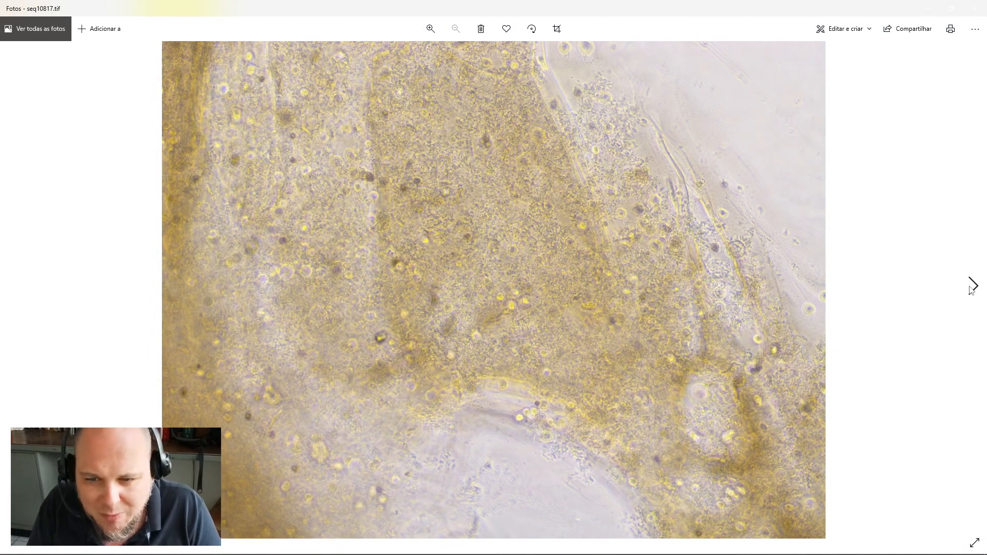
# Close Photos, restore File Explorer to a smaller window, and load seq10816.tif into Fiji
pyautogui.click(976, 8)
pyautogui.click(950, 6)
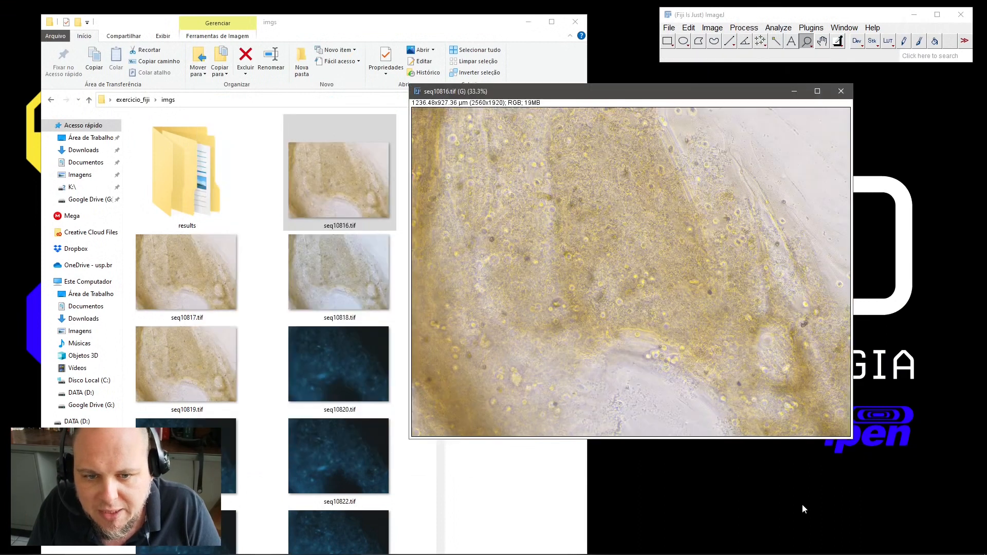
# Split seq10816.tif into its separate red, green and blue channel images
pyautogui.click(713, 28)
pyautogui.click(714, 29)
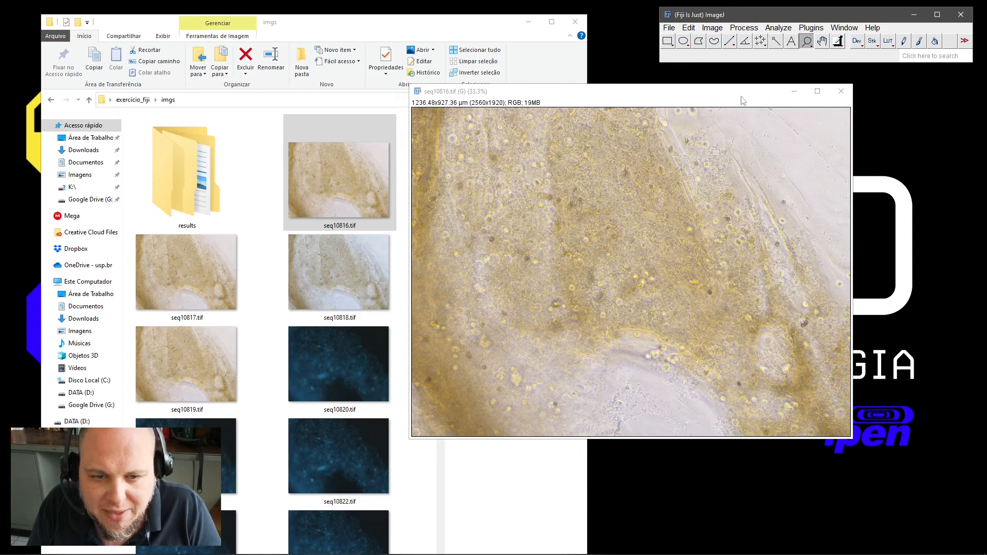
pyautogui.click(714, 28)
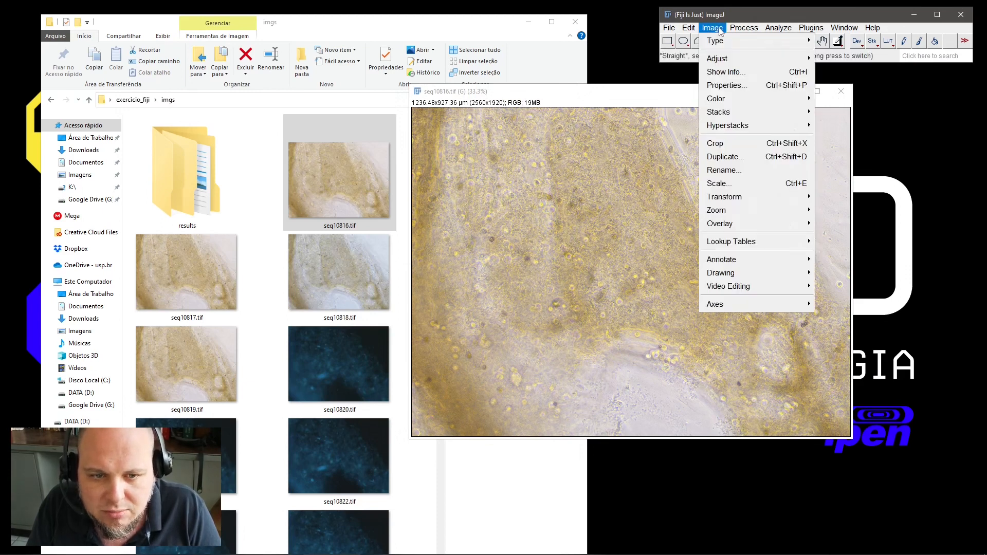
pyautogui.click(628, 95)
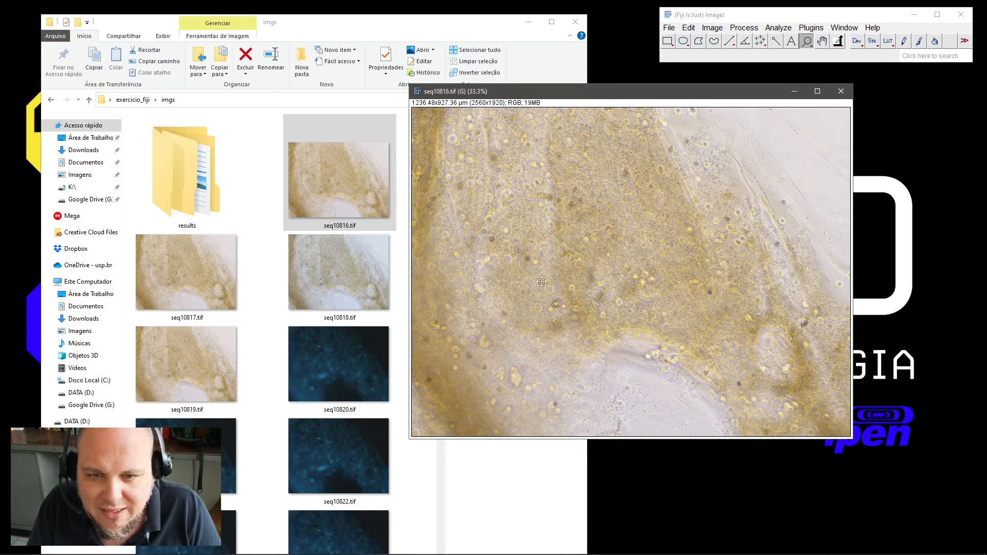
pyautogui.click(713, 29)
pyautogui.moveTo(746, 98)
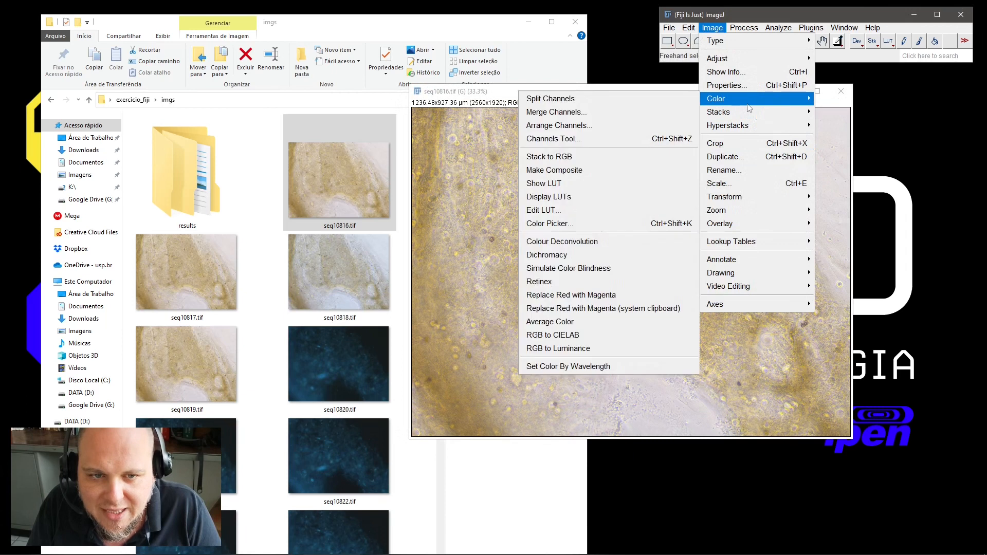
pyautogui.click(610, 102)
# Move the green channel image away from the others and close the red and blue channel images of seq10816.tif
pyautogui.moveTo(306, 89); pyautogui.dragTo(686, 148)
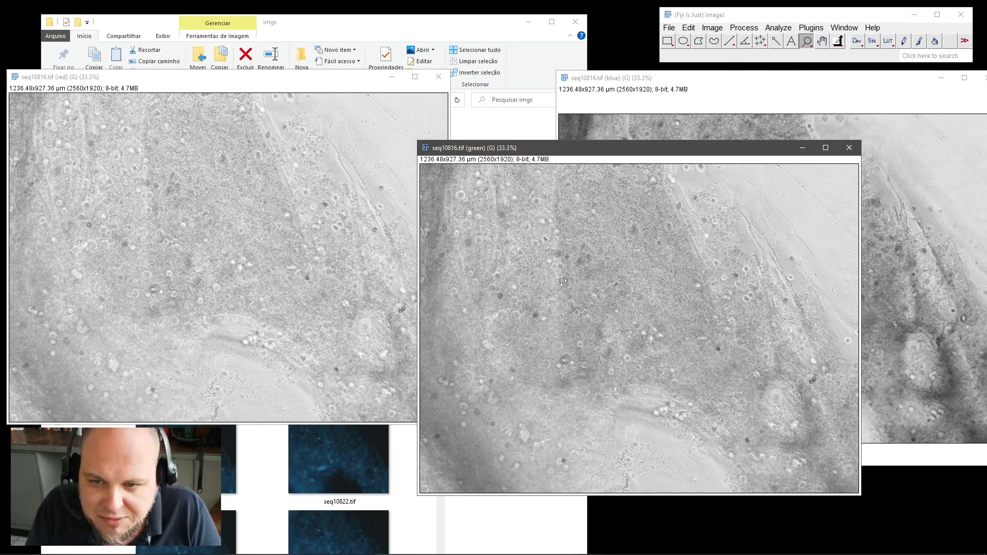
pyautogui.click(438, 77)
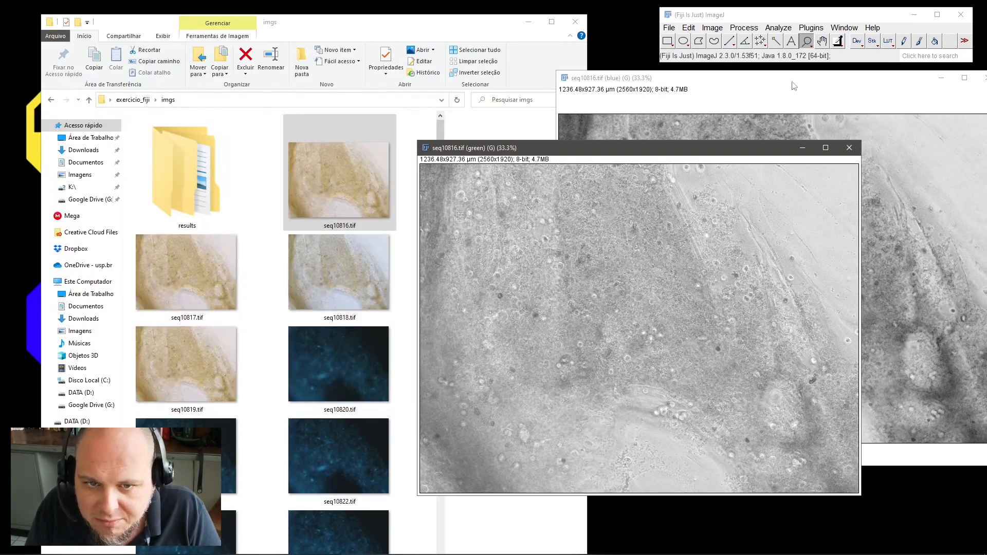
pyautogui.click(981, 78)
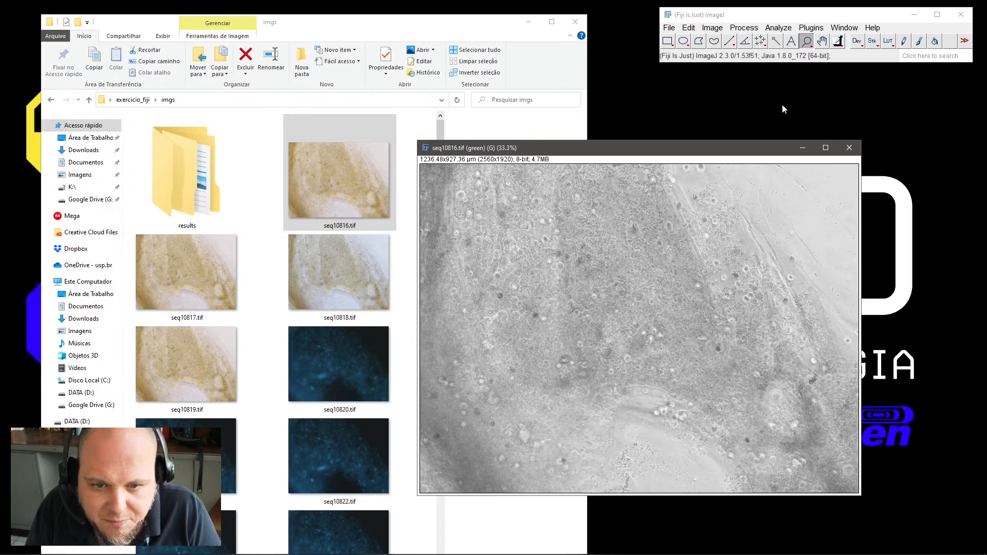
# Try a Default-method threshold on the green channel image with an adjusted lower limit, then reset the threshold and close its settings
pyautogui.click(744, 28)
pyautogui.moveTo(741, 62)
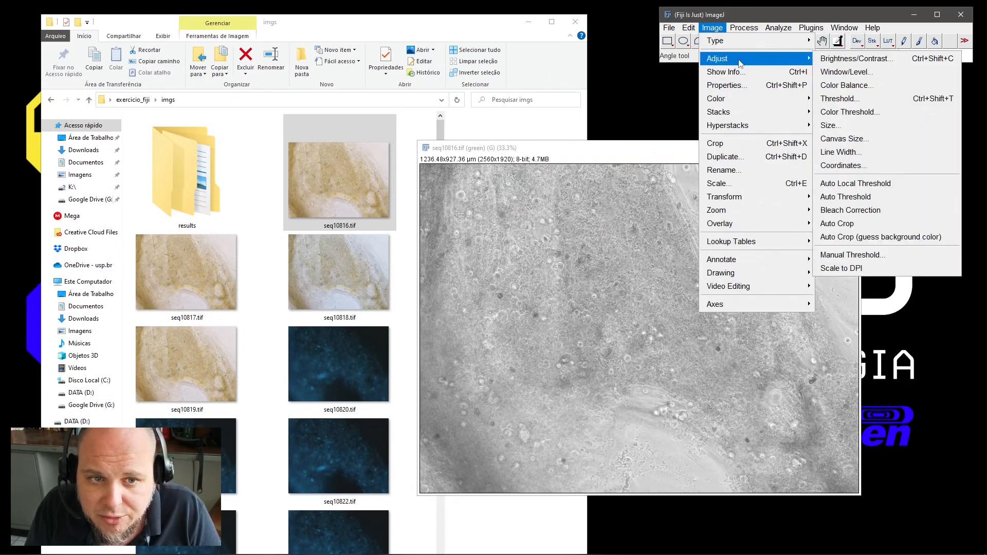
pyautogui.click(888, 100)
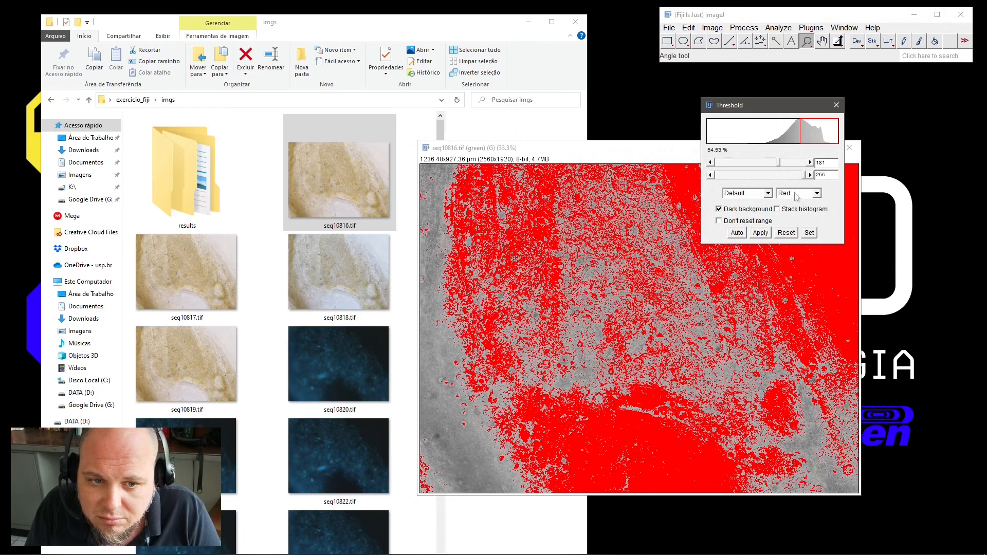
pyautogui.moveTo(779, 165); pyautogui.dragTo(780, 173)
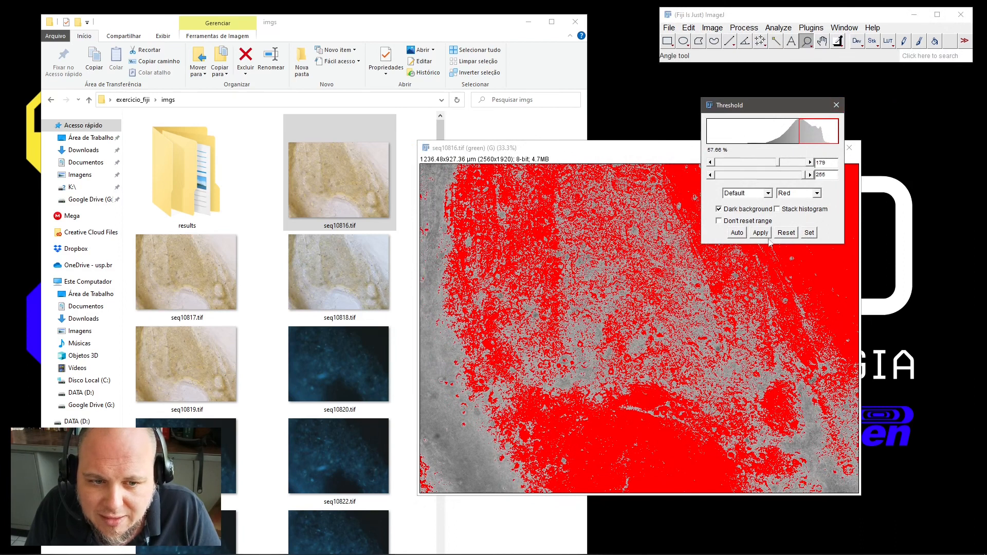
pyautogui.click(738, 233)
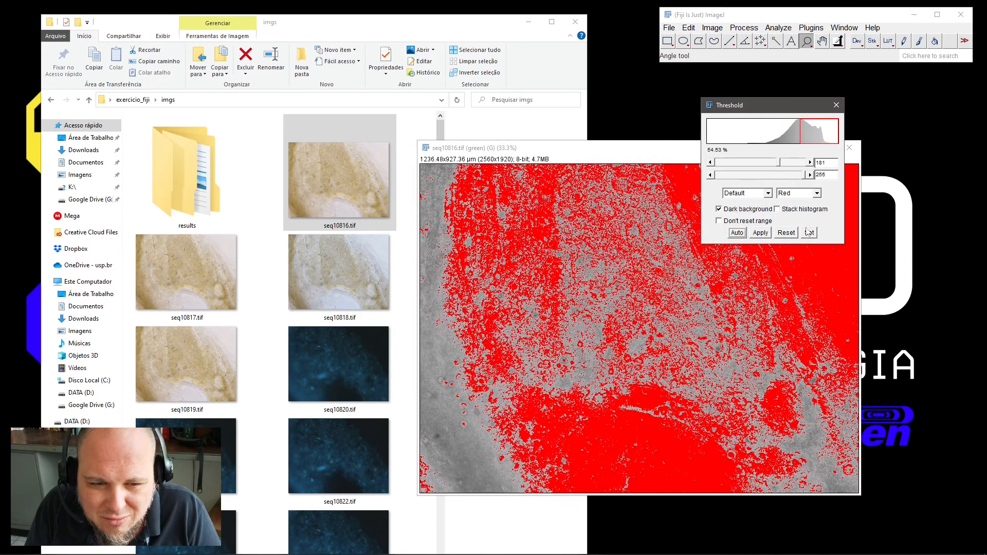
pyautogui.click(788, 233)
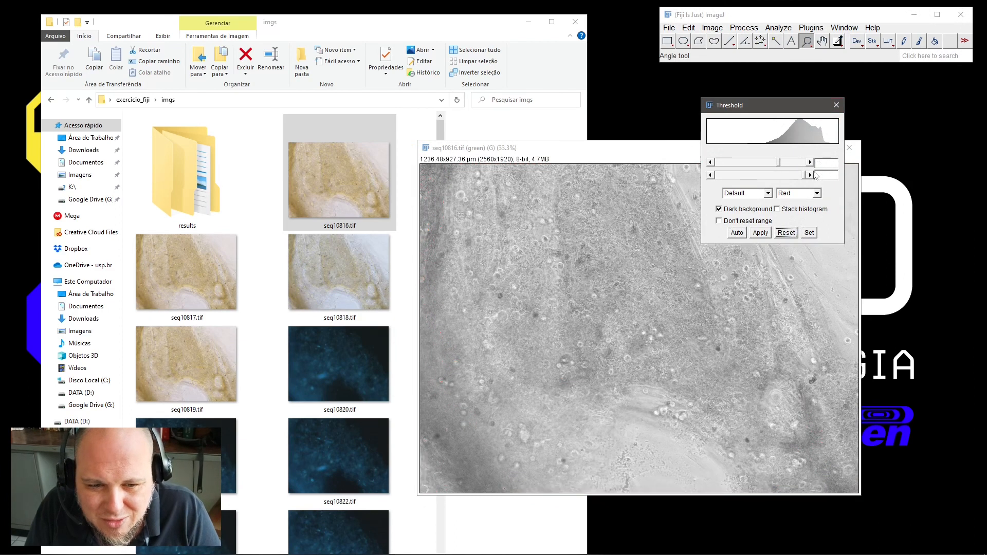
pyautogui.click(837, 105)
# Inspect the cells in the green channel image of seq10816.tif at close range, then close the image
pyautogui.click(641, 332)
pyautogui.click(640, 329)
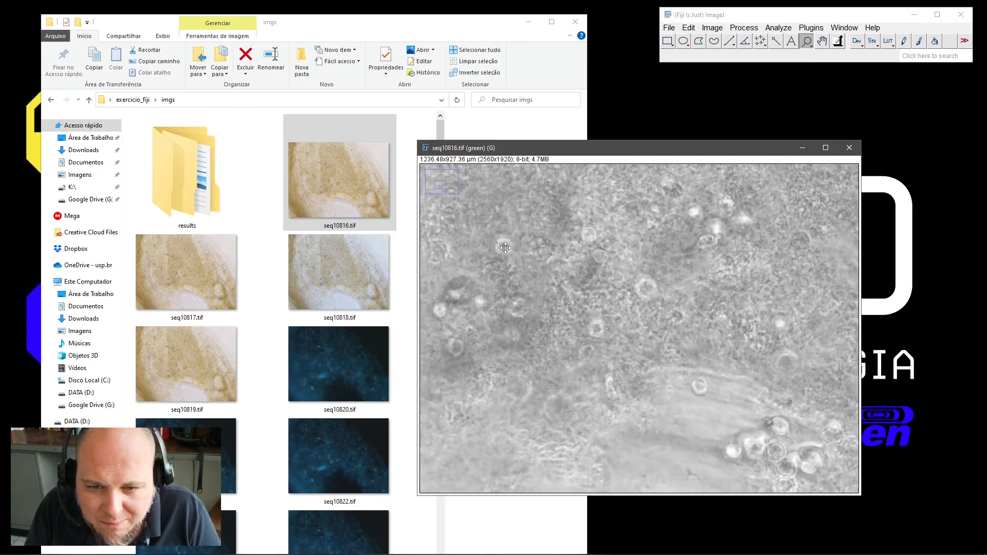
pyautogui.rightClick(738, 266)
pyautogui.rightClick(738, 266)
pyautogui.rightClick(694, 281)
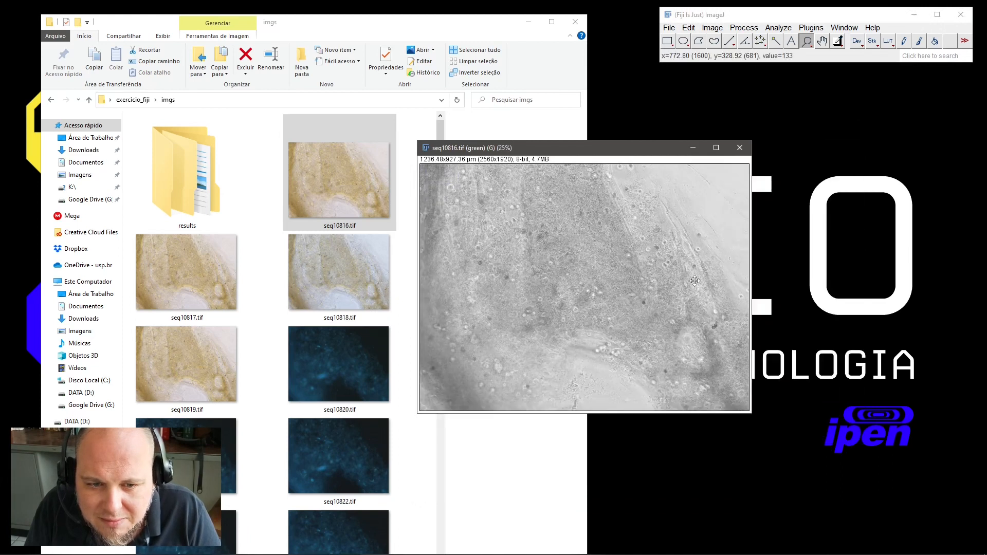
pyautogui.rightClick(755, 202)
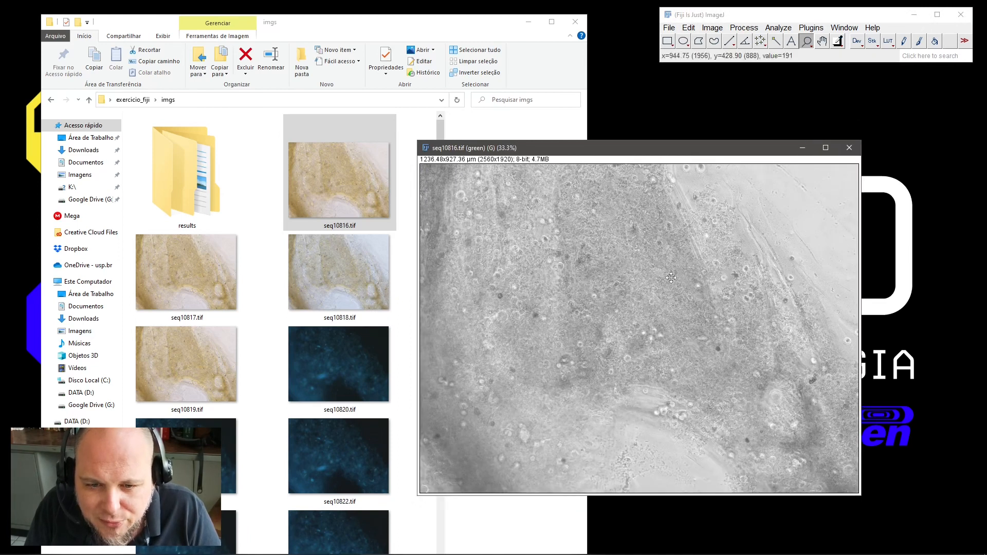
pyautogui.click(849, 150)
# Open seq10820.tif in Photos, review the fluorescence images through seq10825.tif, and close the viewer
pyautogui.scroll(-3, 315, 248)
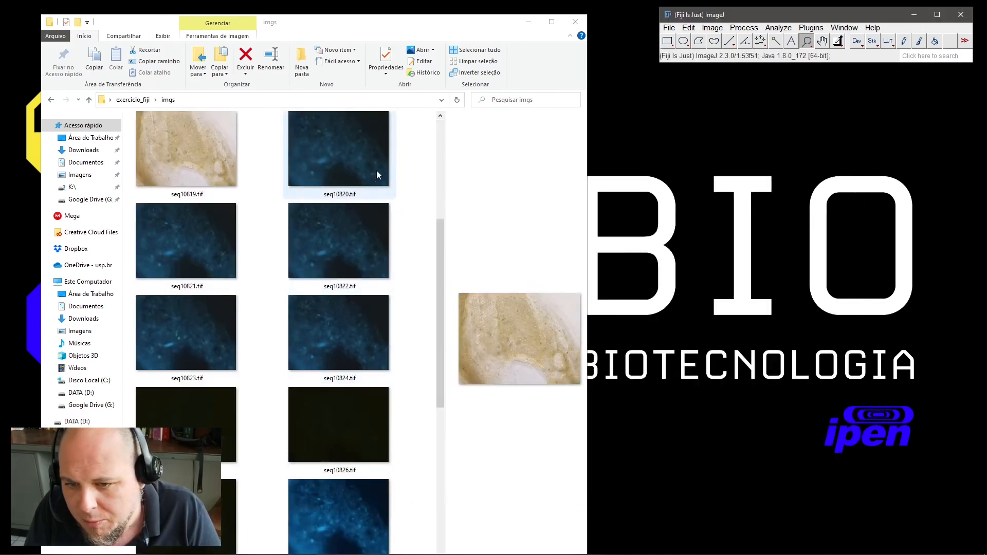
pyautogui.scroll(3, 360, 226)
pyautogui.click(337, 355)
pyautogui.press('Return')
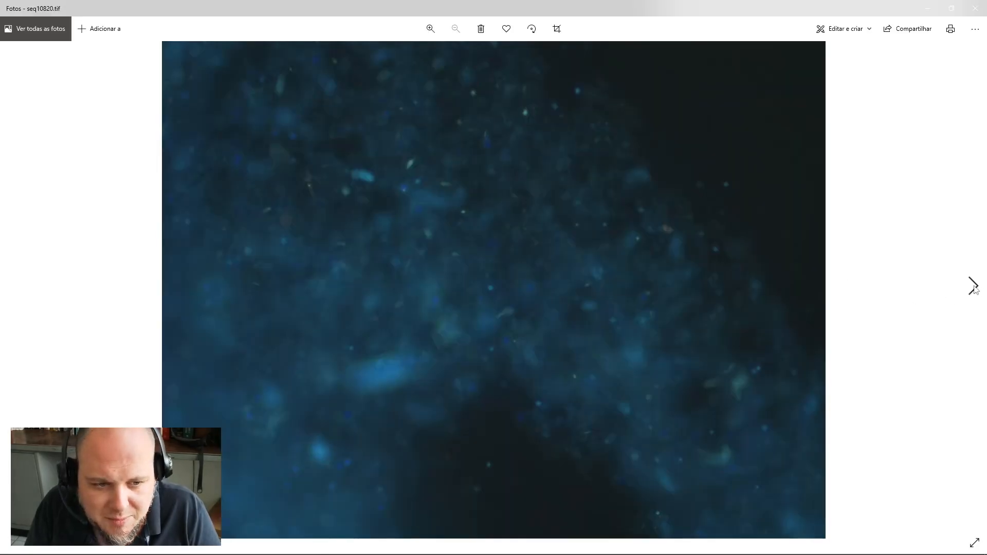
pyautogui.click(974, 285)
pyautogui.click(973, 286)
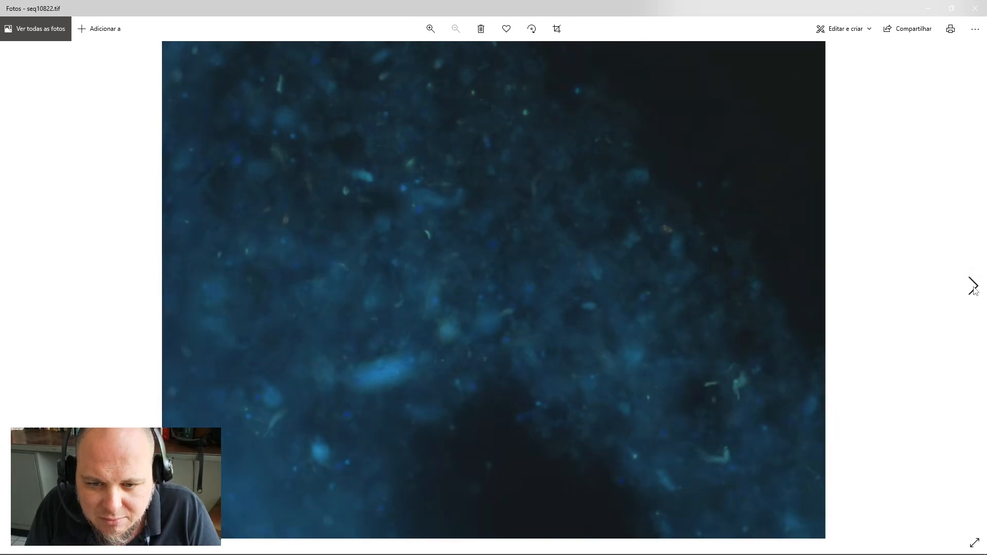
pyautogui.click(973, 286)
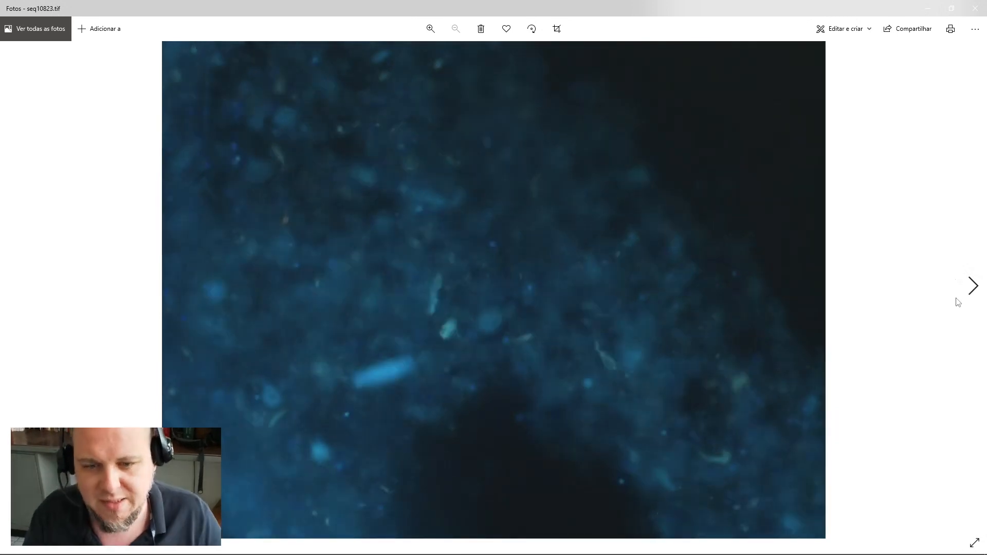
pyautogui.click(972, 286)
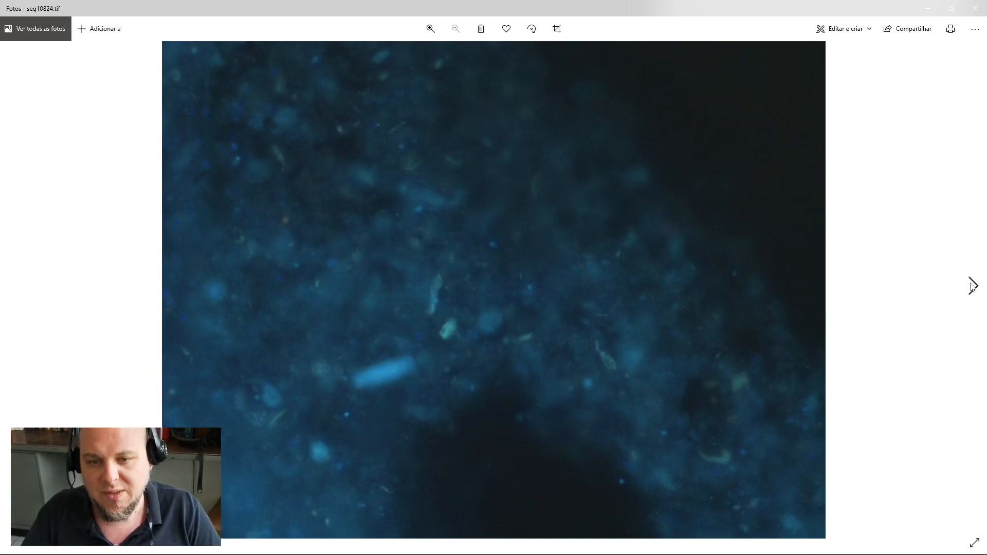
pyautogui.click(973, 286)
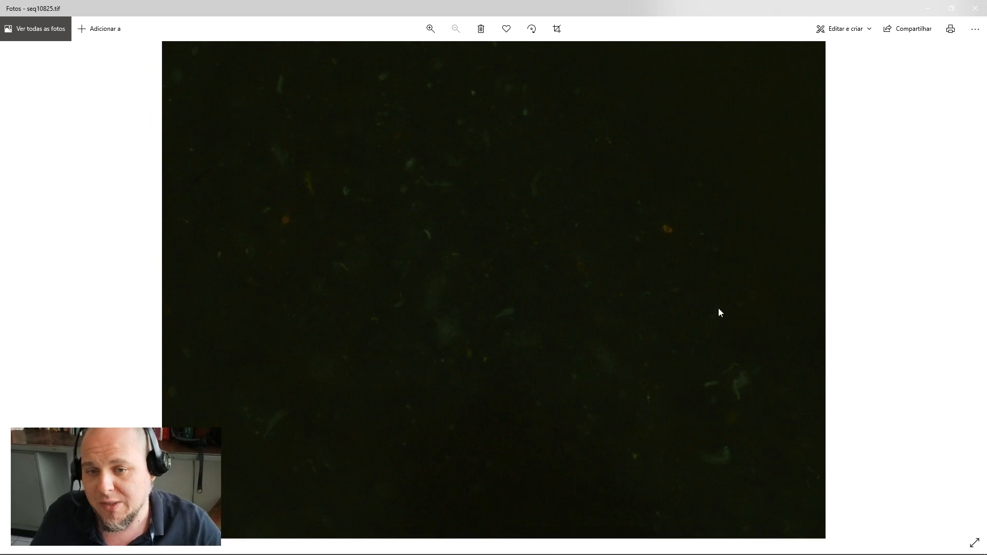
pyautogui.click(975, 8)
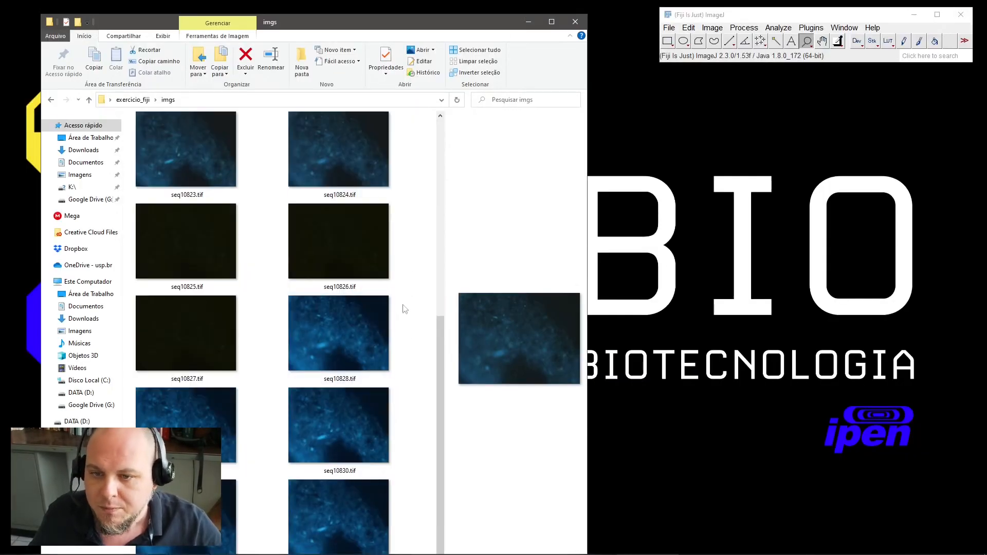
# Open seq10828.tif from the imgs folder in Photos and compare the blue fluorescence images through seq10832.tif
pyautogui.click(349, 340)
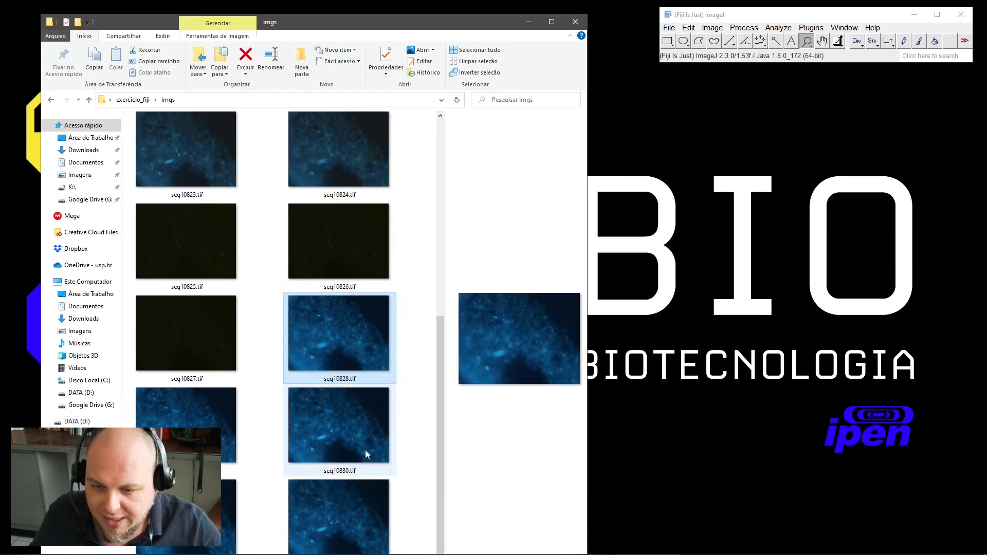
pyautogui.doubleClick(359, 326)
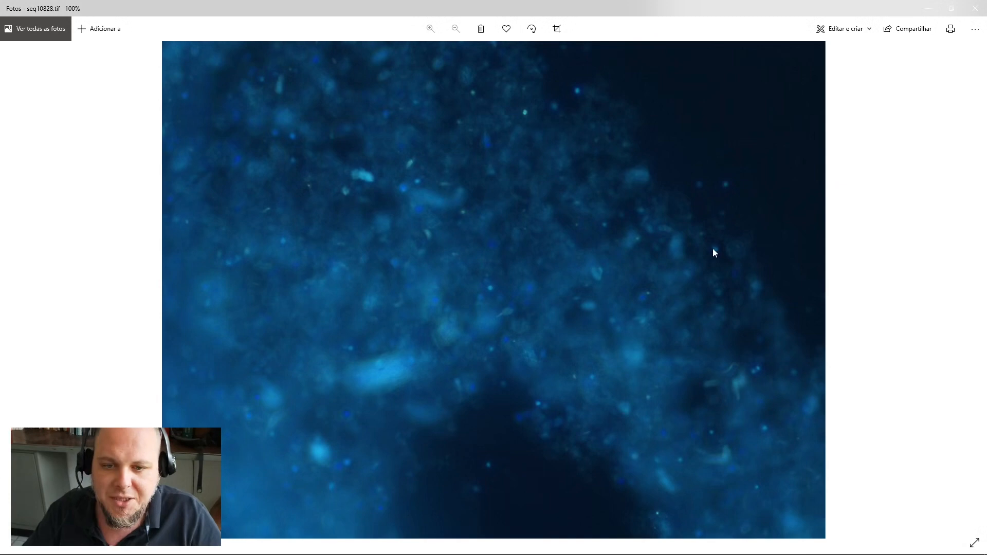
pyautogui.moveTo(974, 287)
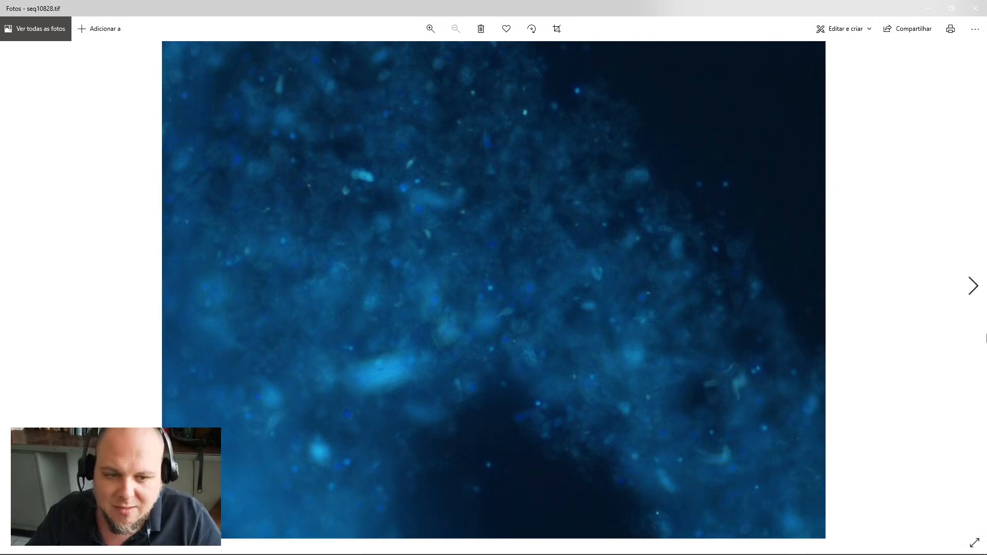
pyautogui.click(973, 286)
pyautogui.click(977, 287)
pyautogui.click(977, 287)
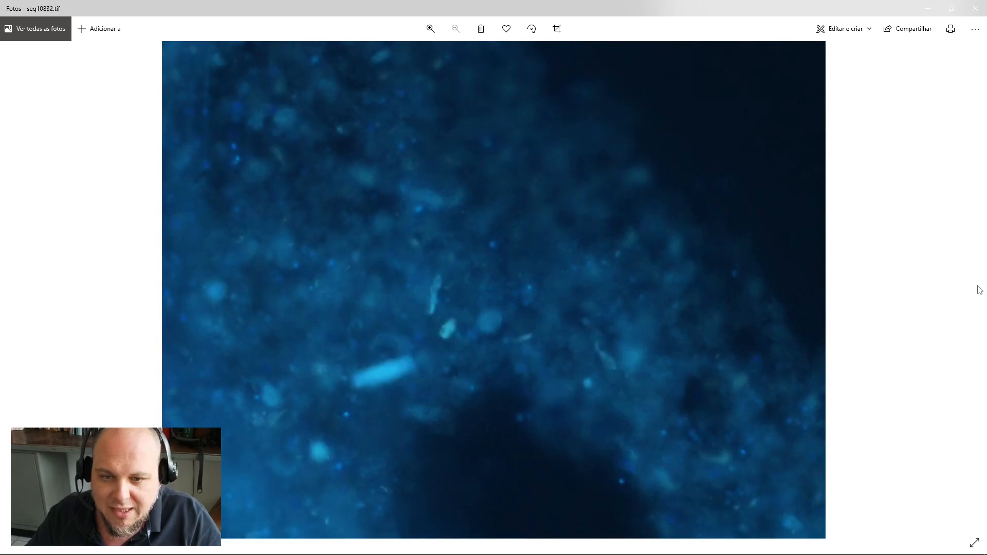
# Review the images backwards from seq10832.tif to seq10827.tif and close Photos
pyautogui.press('Left')
pyautogui.press('Left')
pyautogui.press('Left')
pyautogui.press('Left')
pyautogui.press('Left')
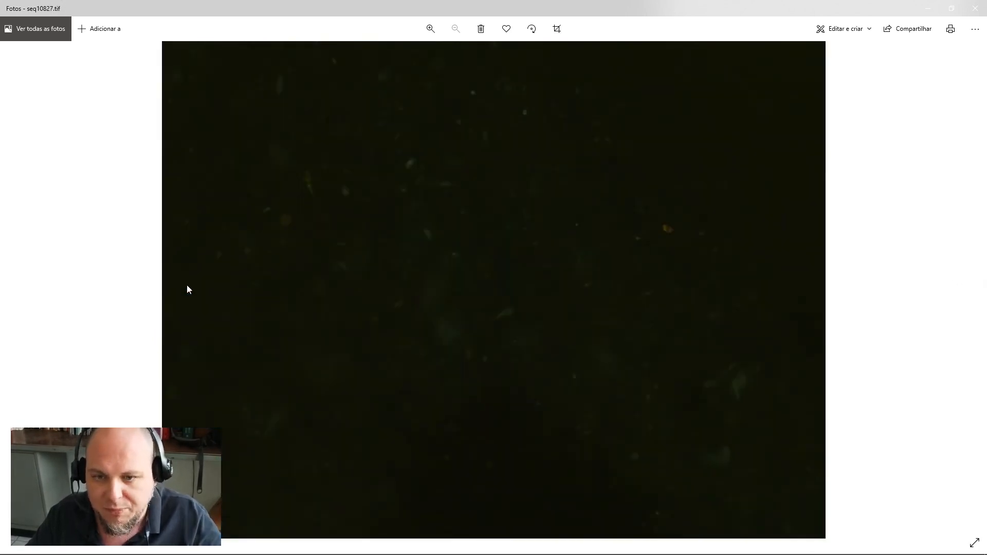
pyautogui.click(975, 8)
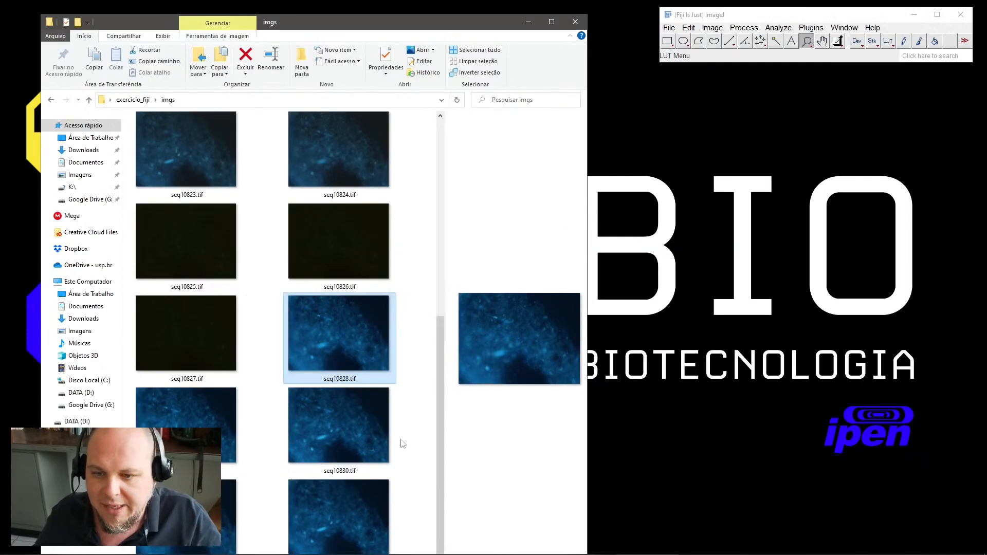
# Load seq10828.tif through seq10832.tif into Fiji and combine them into a single stack
pyautogui.keyDown('shift'); pyautogui.click(362, 508); pyautogui.keyUp('shift')
pyautogui.moveTo(331, 338); pyautogui.dragTo(735, 50)
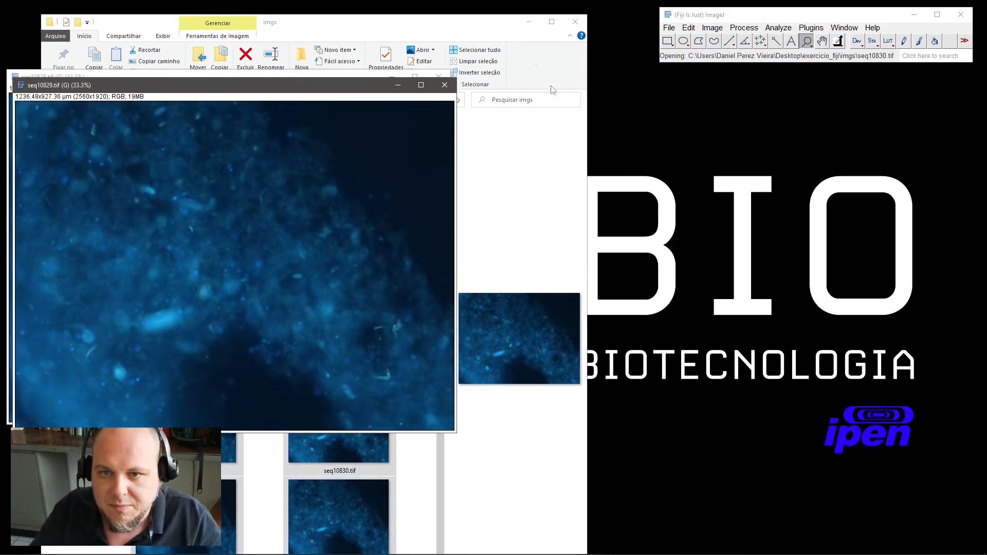
pyautogui.click(716, 29)
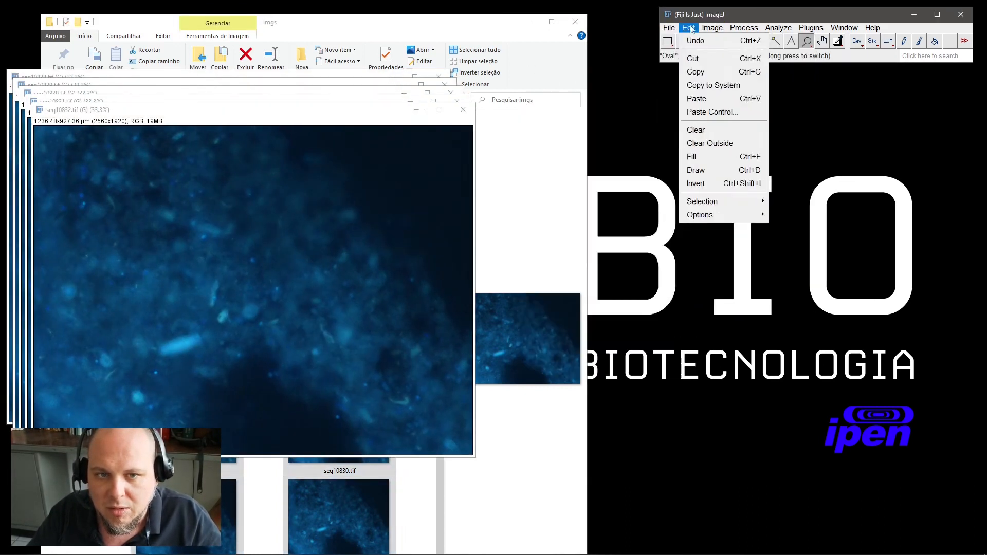
pyautogui.moveTo(738, 113)
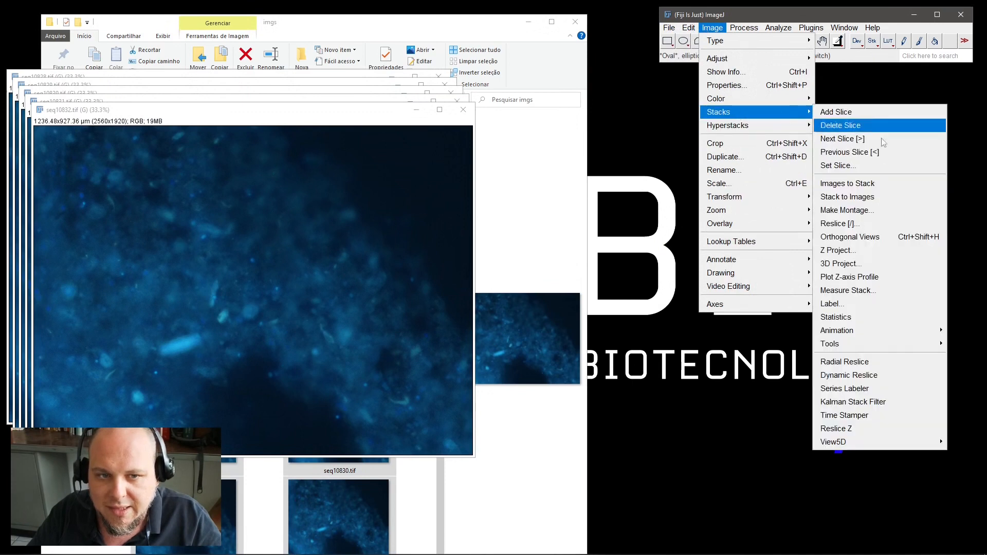
pyautogui.click(874, 184)
pyautogui.click(503, 209)
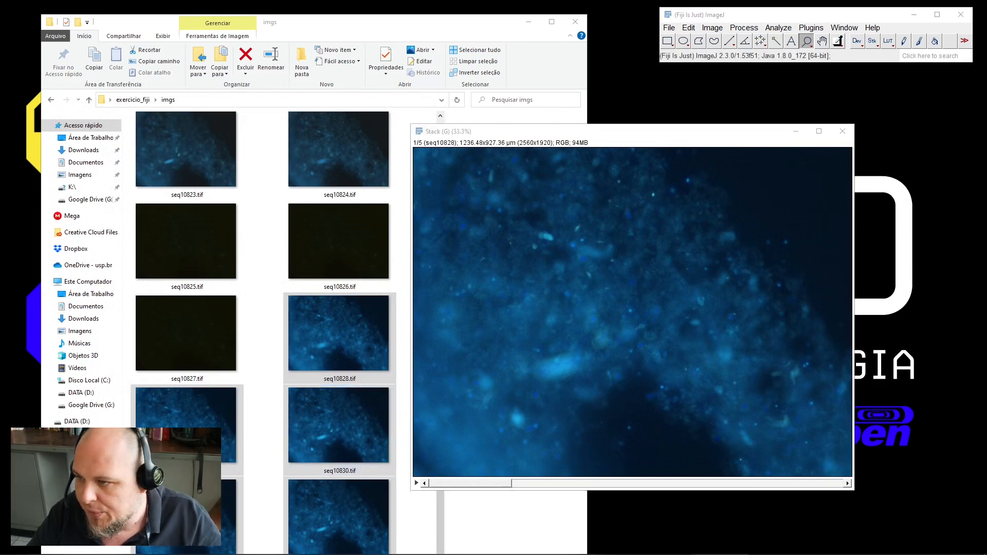
# Consult the µm/px table of objectives in OBJETIVAS.pdf, move that document aside, and return to the Fiji stack
pyautogui.moveTo(0, 58); pyautogui.dragTo(605, 72)
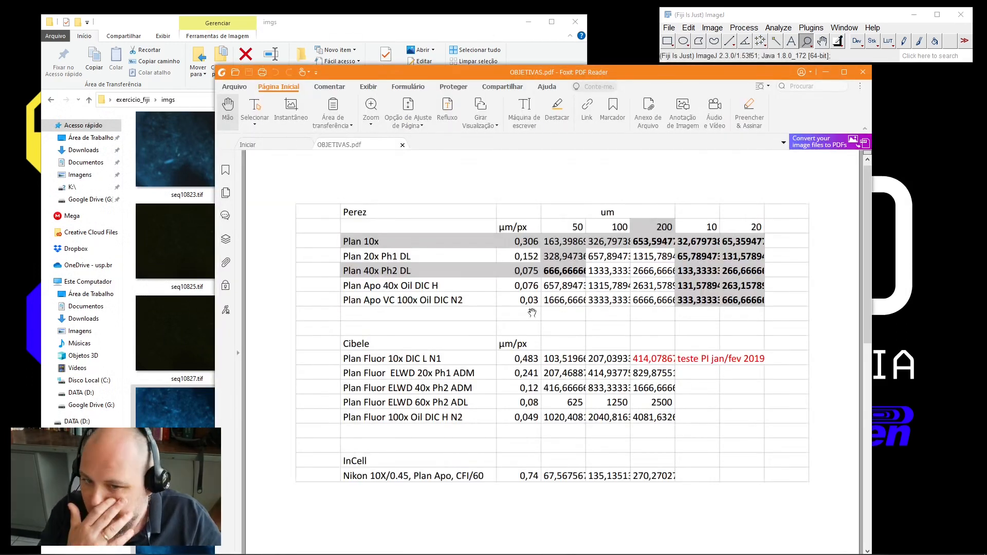
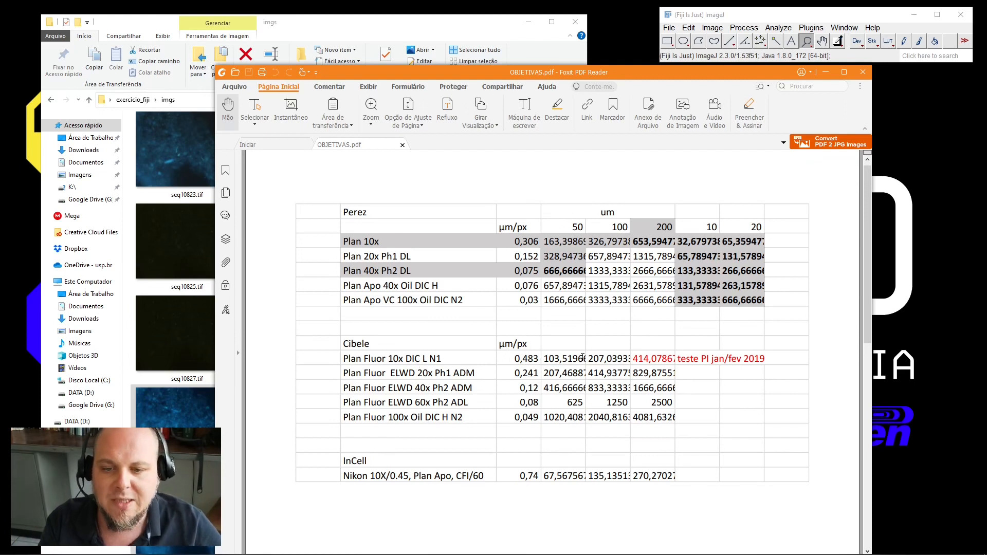
pyautogui.moveTo(756, 74); pyautogui.dragTo(414, 65)
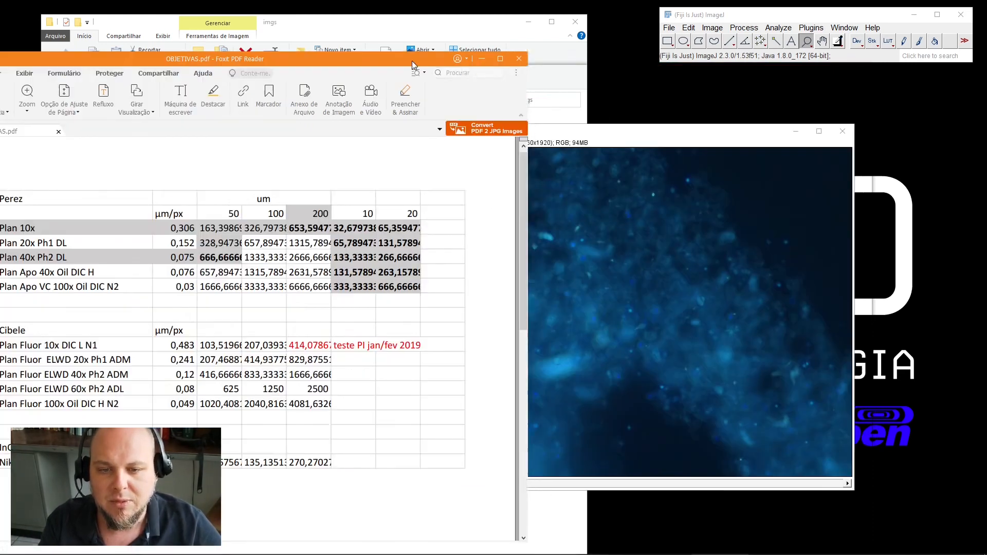
pyautogui.click(712, 143)
# Set the stack's scale with a distance of 1 pixel and a pixel aspect ratio of 0.483
pyautogui.click(779, 28)
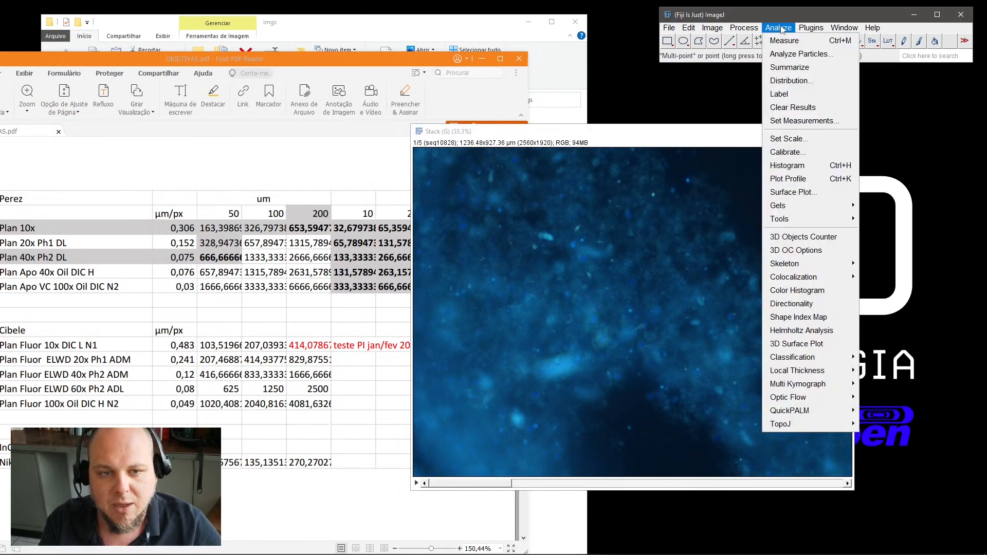
pyautogui.click(787, 139)
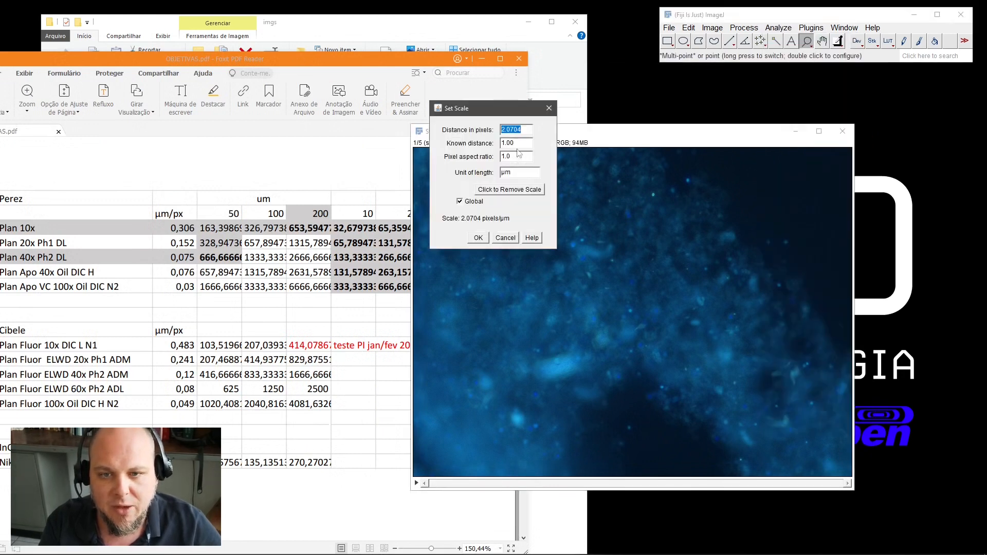
pyautogui.moveTo(516, 114); pyautogui.dragTo(620, 176)
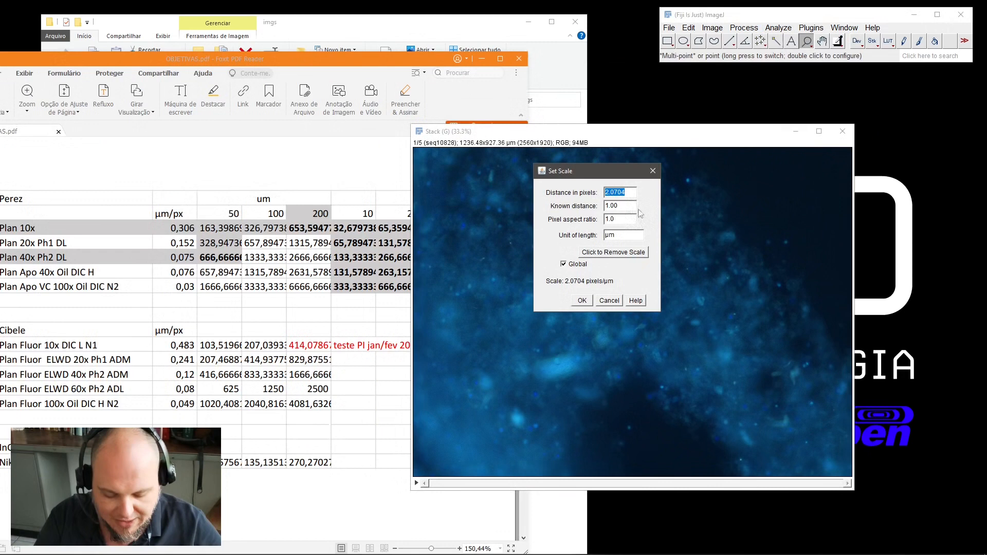
pyautogui.write('1')
pyautogui.press('Tab')
pyautogui.press('Tab')
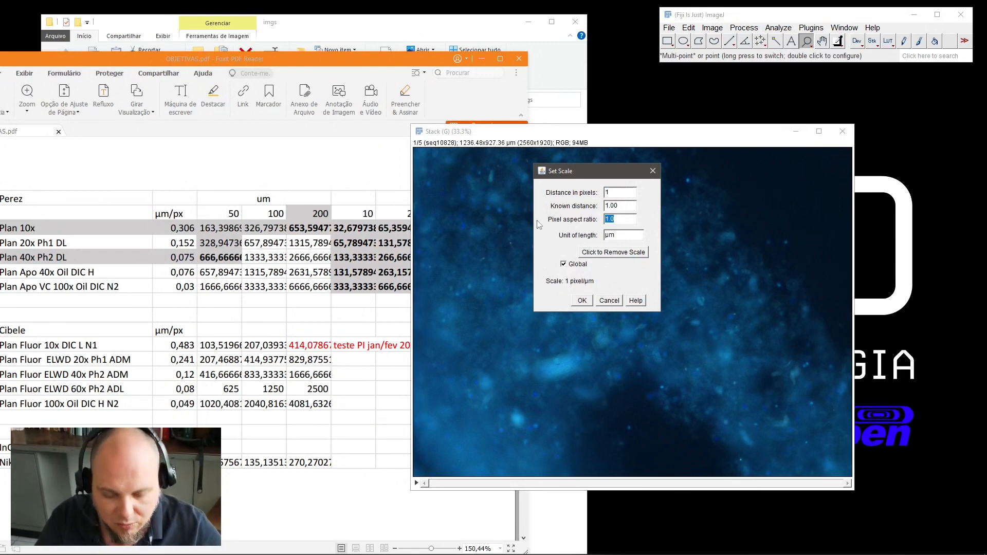
pyautogui.write('0.483')
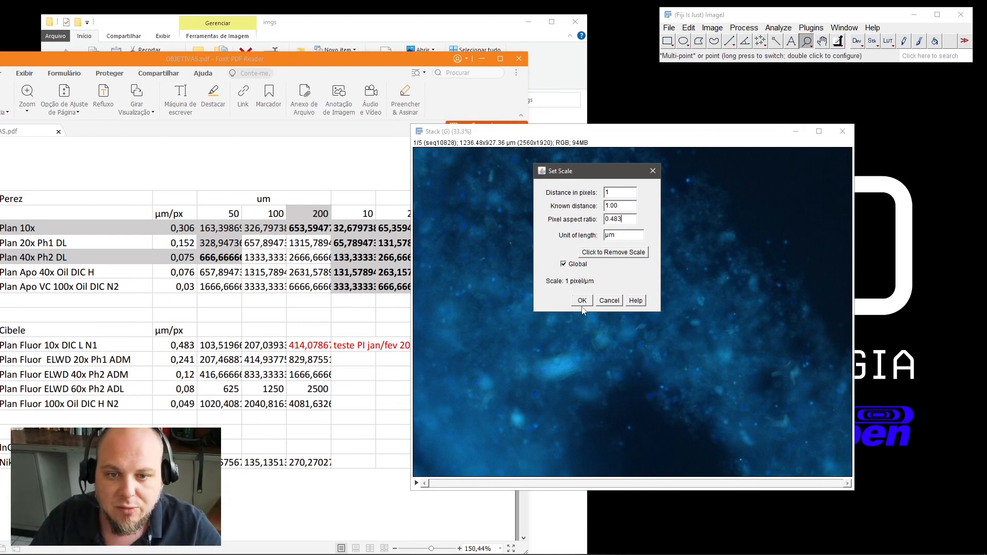
pyautogui.click(582, 302)
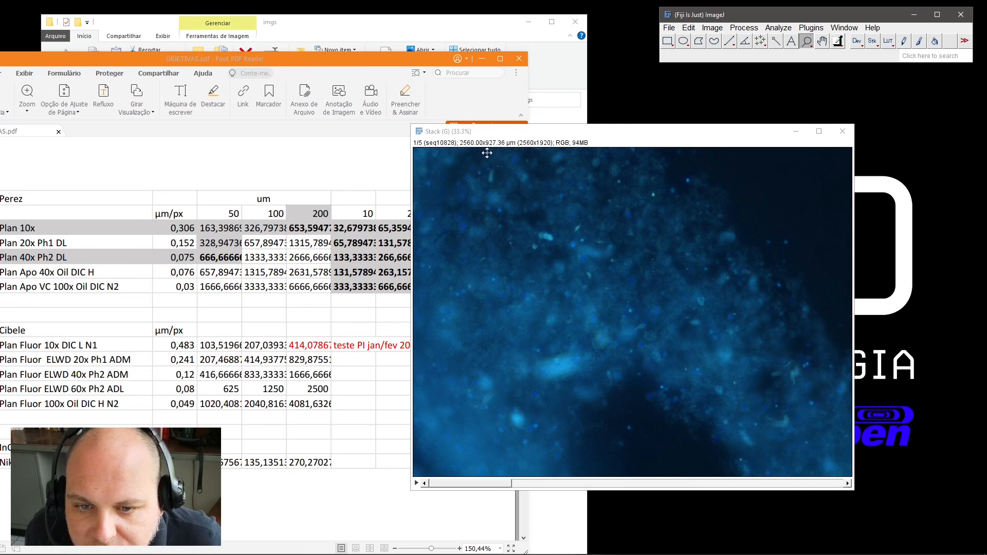
# Examine the fluorescent details in the stack's first slice at higher magnification
pyautogui.click(572, 276)
pyautogui.click(573, 276)
pyautogui.click(585, 281)
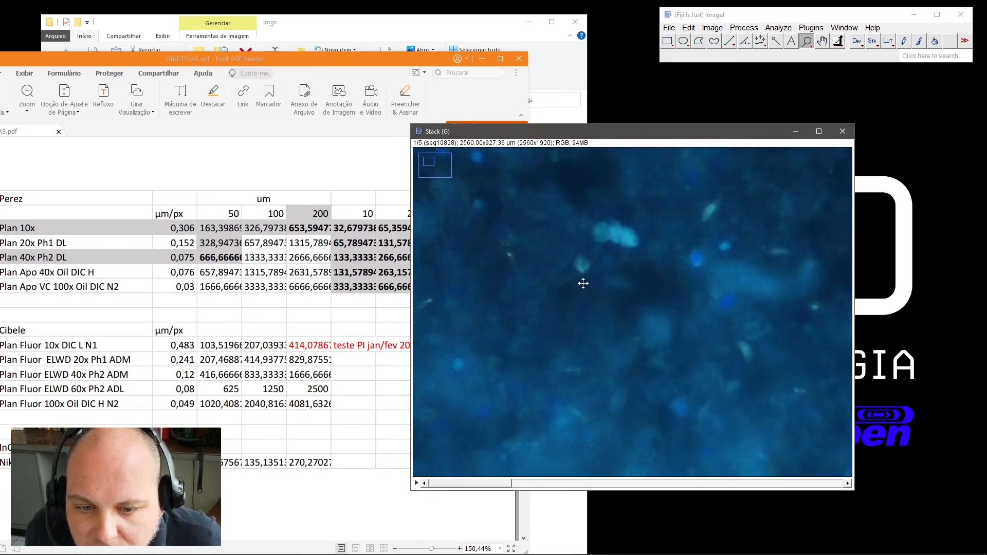
pyautogui.click(582, 282)
pyautogui.rightClick(573, 259)
pyautogui.rightClick(573, 259)
pyautogui.rightClick(573, 259)
pyautogui.rightClick(573, 259)
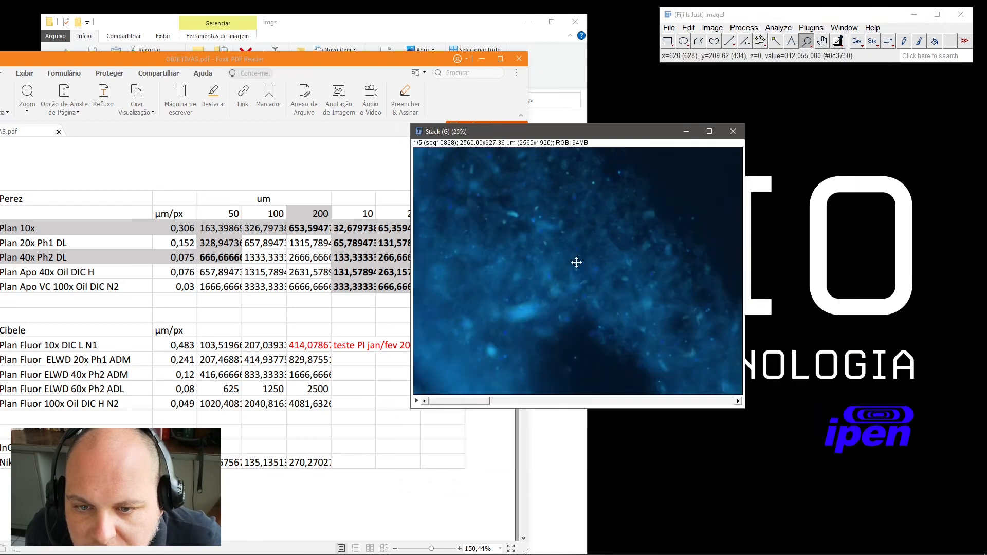
# Reposition the stack window at 33.3% zoom and minimize the OBJETIVAS.pdf and file explorer windows
pyautogui.moveTo(743, 409); pyautogui.dragTo(821, 472)
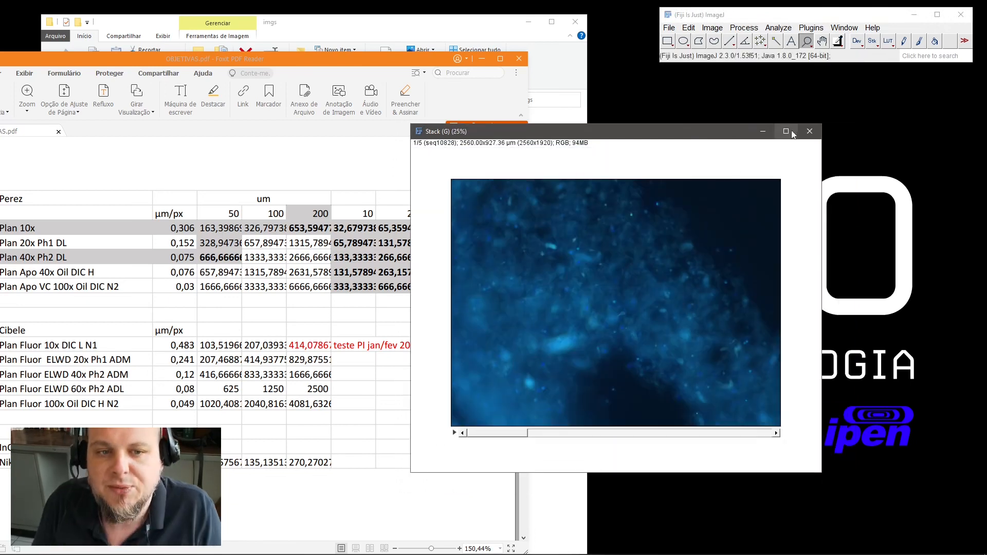
pyautogui.click(791, 133)
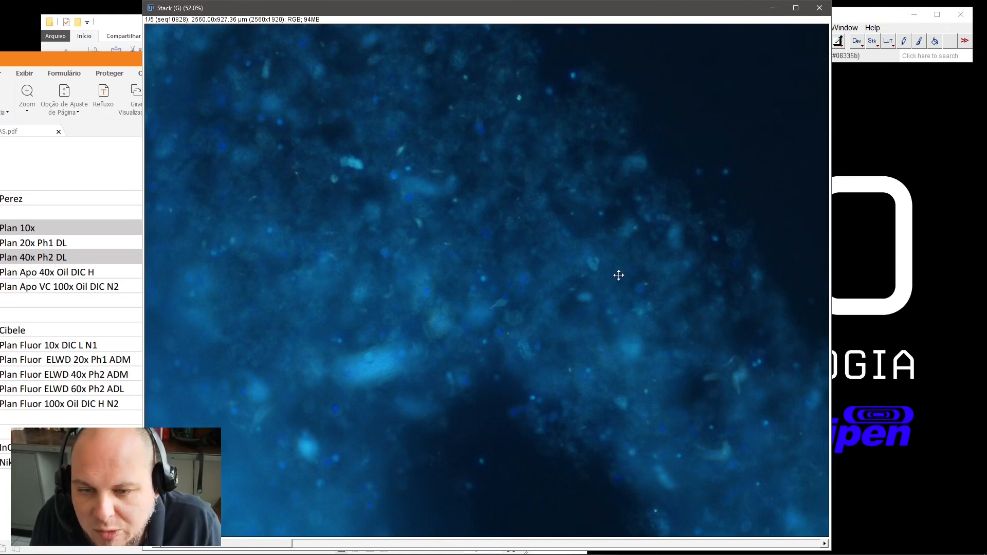
pyautogui.moveTo(825, 3); pyautogui.dragTo(622, 123)
pyautogui.moveTo(454, 130); pyautogui.dragTo(634, 130)
pyautogui.rightClick(627, 292)
pyautogui.rightClick(660, 320)
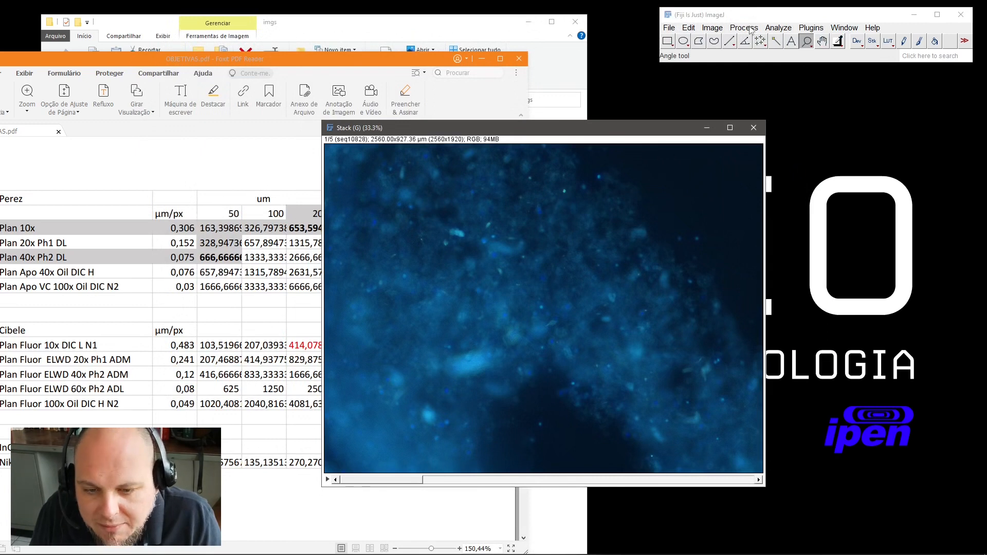
pyautogui.click(481, 60)
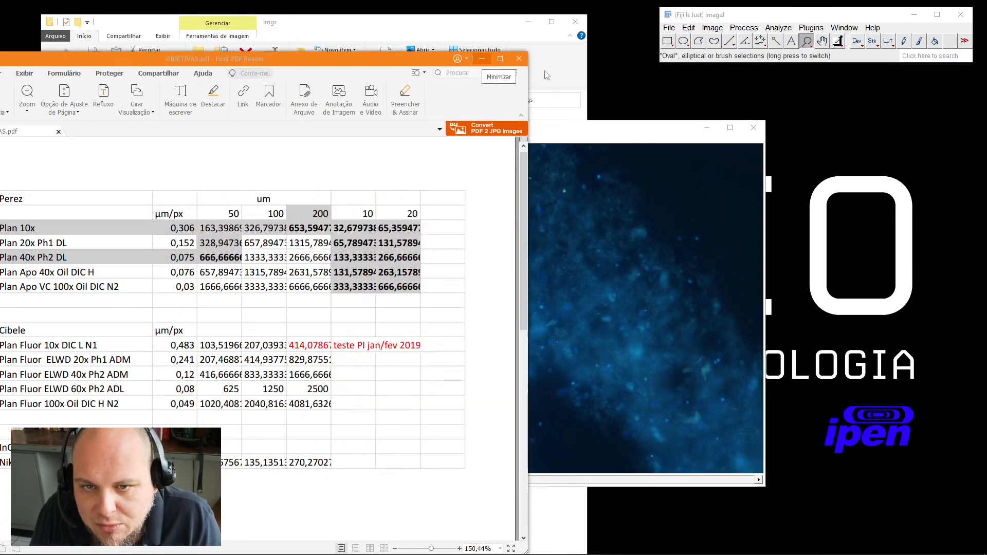
pyautogui.click(744, 28)
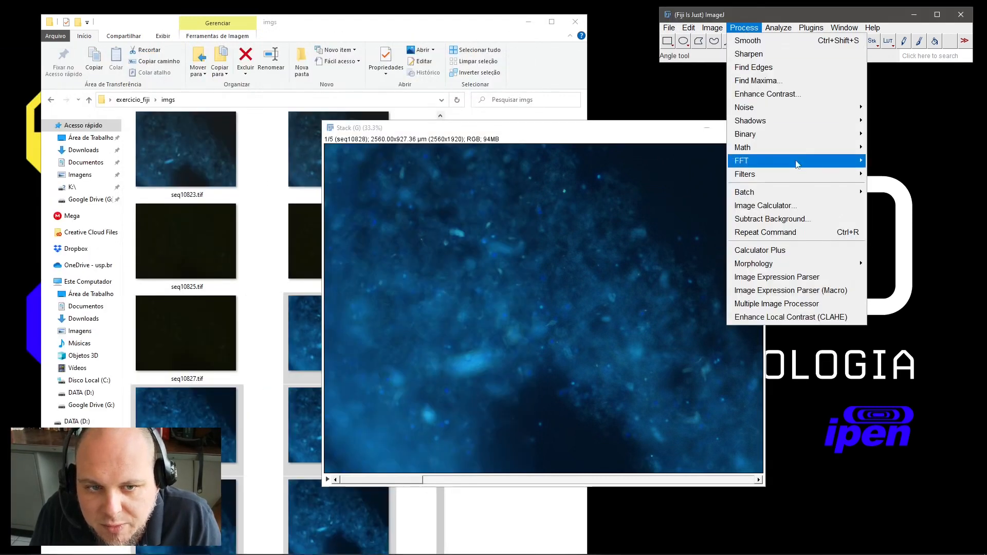
pyautogui.click(528, 22)
# Preview Subtract Background on the stack with a rolling ball radius of 50 pixels and the preview switched off and on for comparison
pyautogui.click(736, 29)
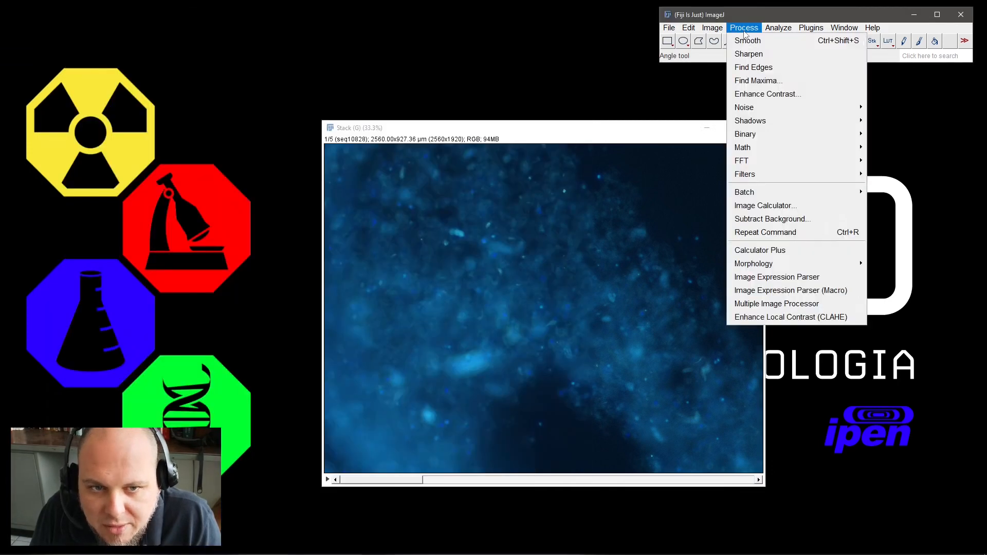
pyautogui.click(787, 219)
pyautogui.moveTo(501, 119); pyautogui.dragTo(829, 127)
pyautogui.click(796, 221)
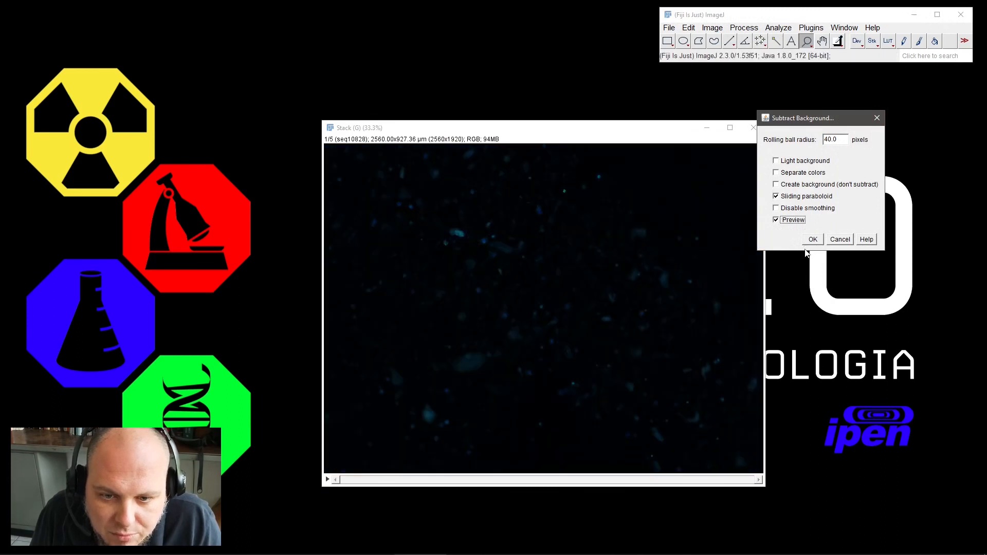
pyautogui.doubleClick(833, 140)
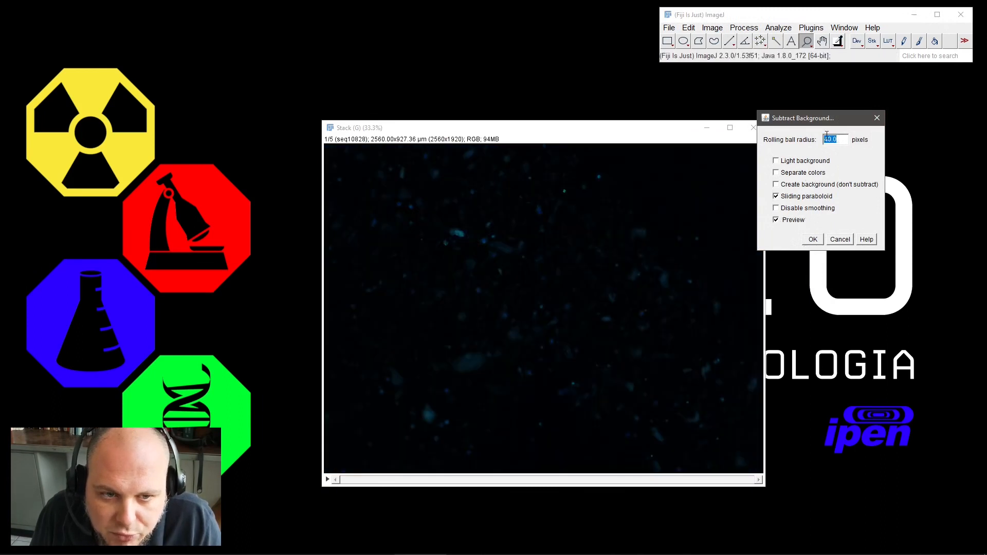
pyautogui.write('50')
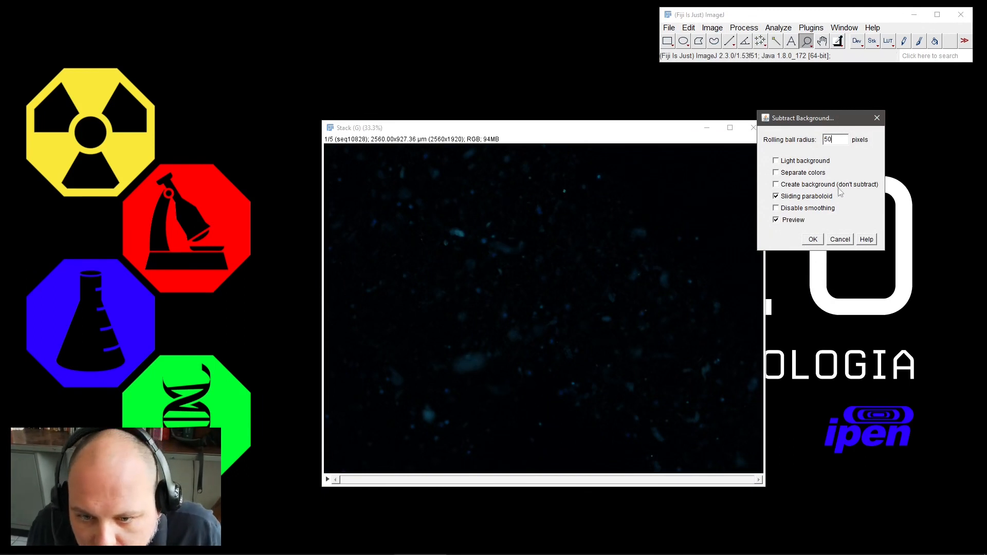
pyautogui.click(793, 221)
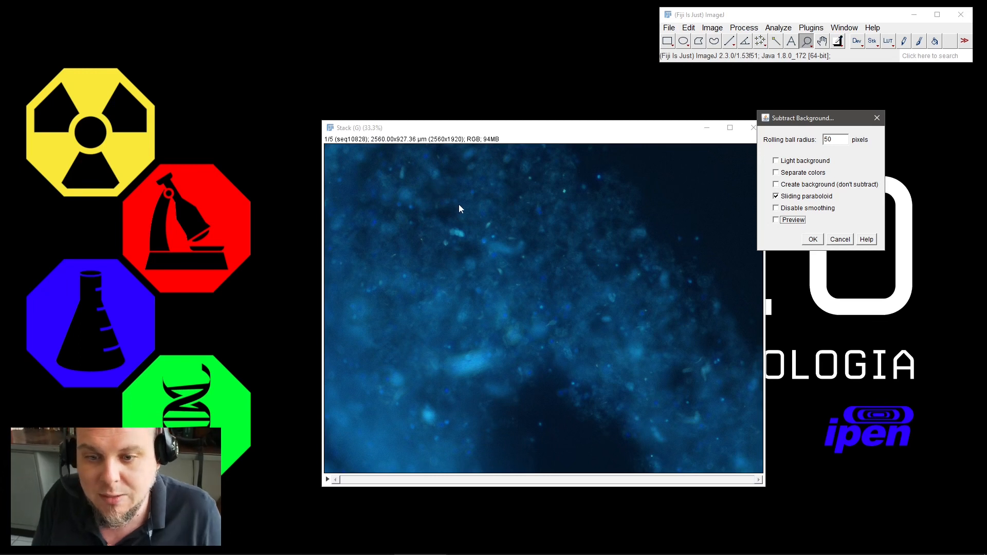
pyautogui.click(799, 222)
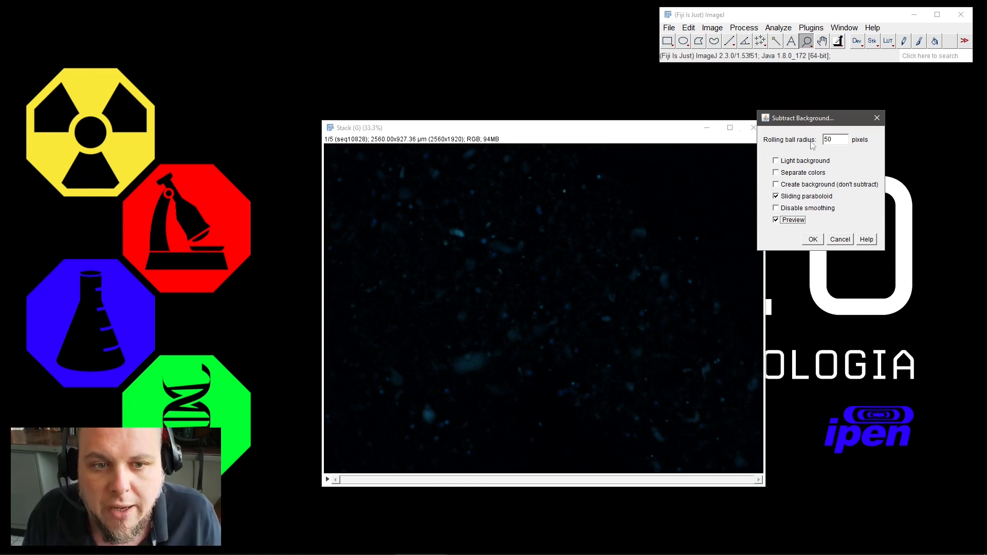
# Try the Disable smoothing and Separate colors options in the background subtraction preview
pyautogui.click(802, 209)
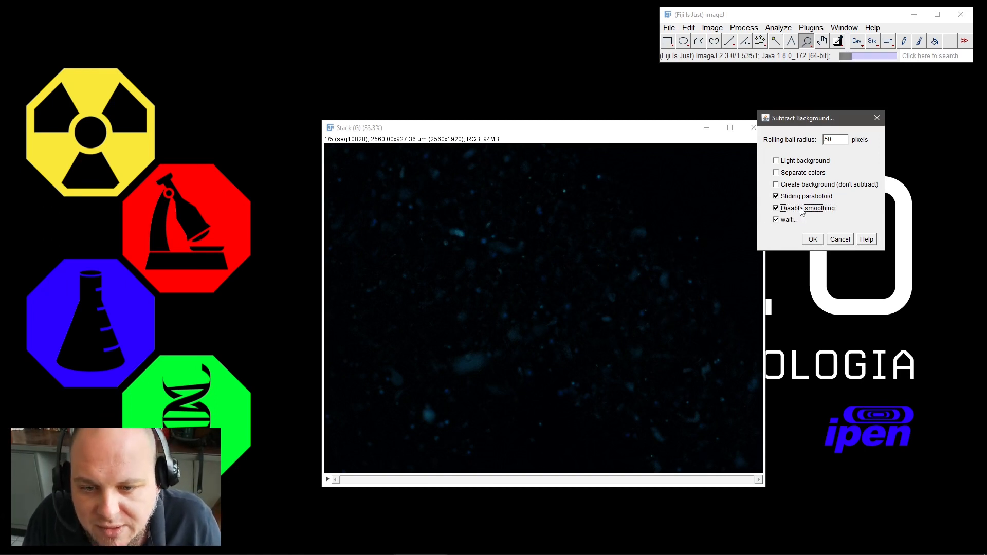
pyautogui.click(802, 209)
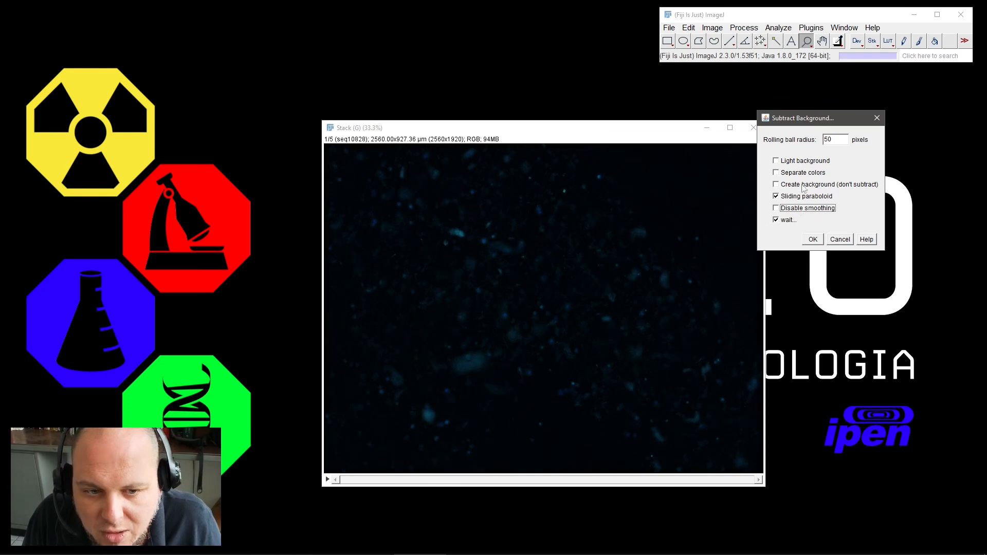
pyautogui.click(804, 174)
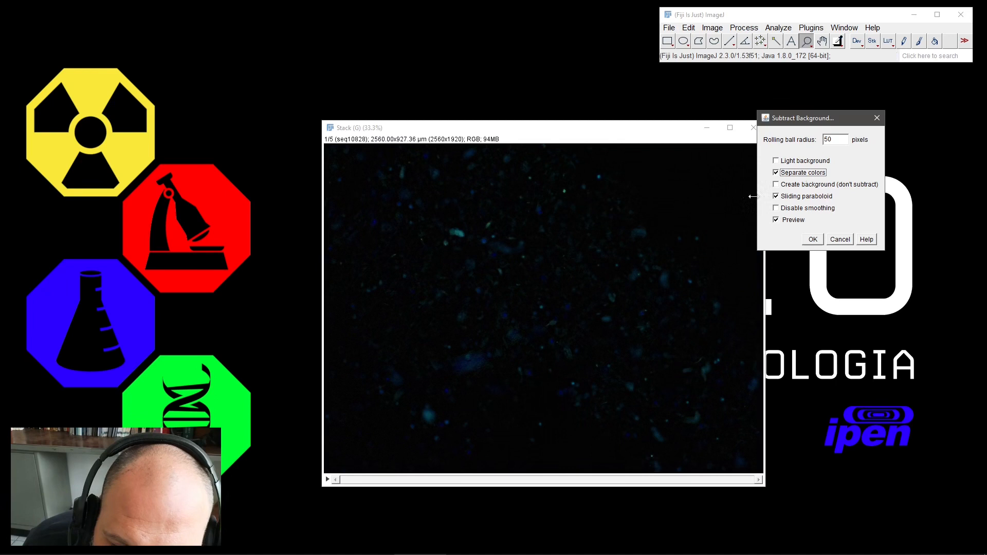
pyautogui.click(788, 173)
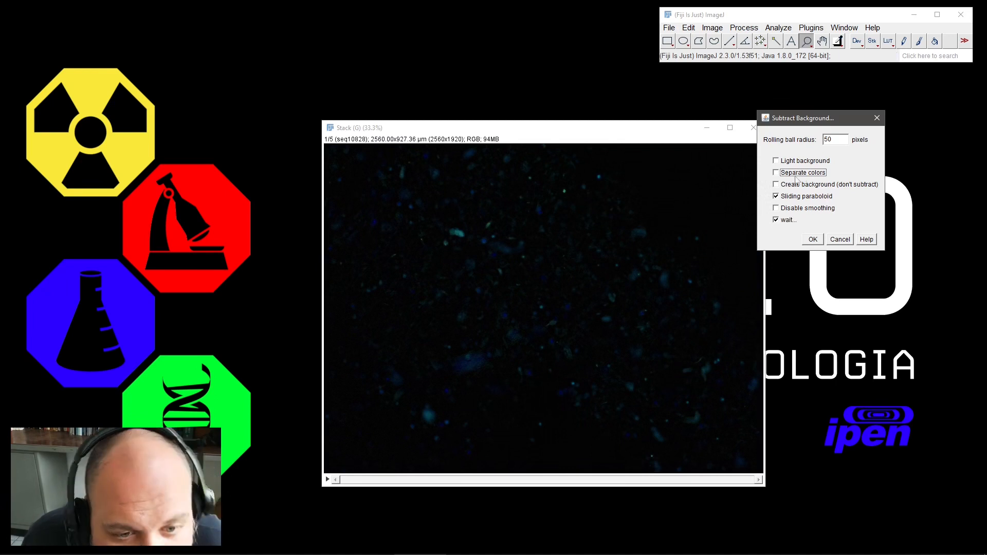
# Disable smoothing and apply the background subtraction to all 5 images of the stack
pyautogui.click(801, 208)
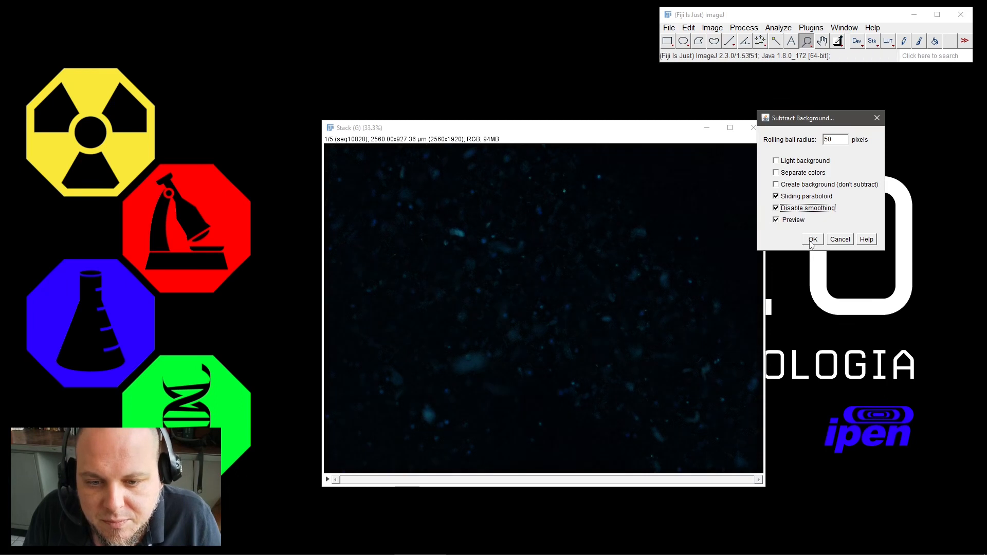
pyautogui.click(813, 239)
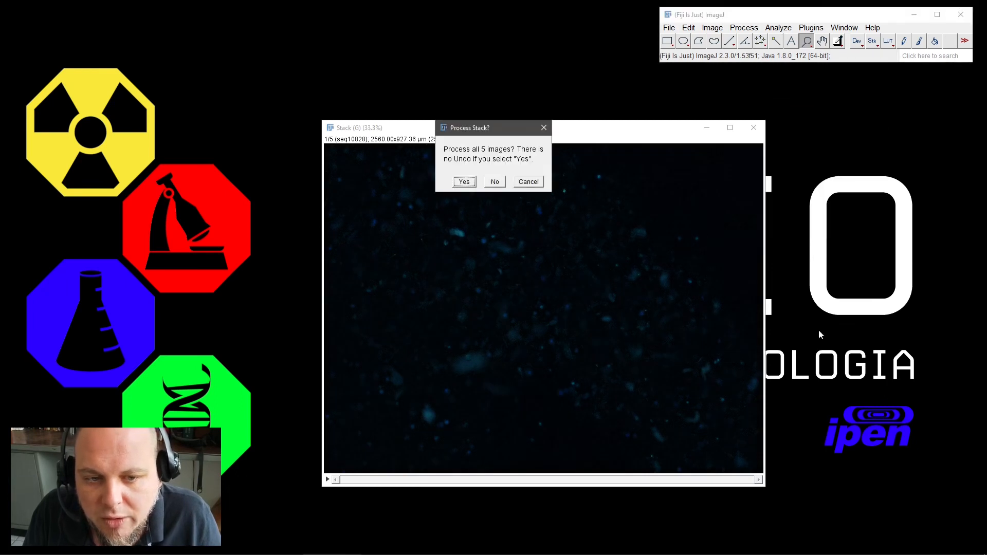
pyautogui.click(464, 183)
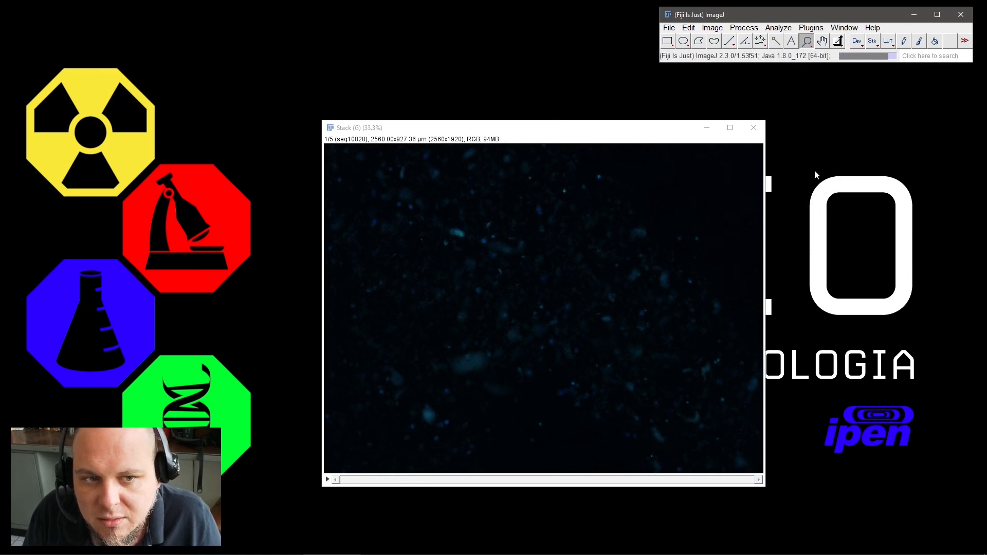
pyautogui.moveTo(412, 478); pyautogui.dragTo(374, 477)
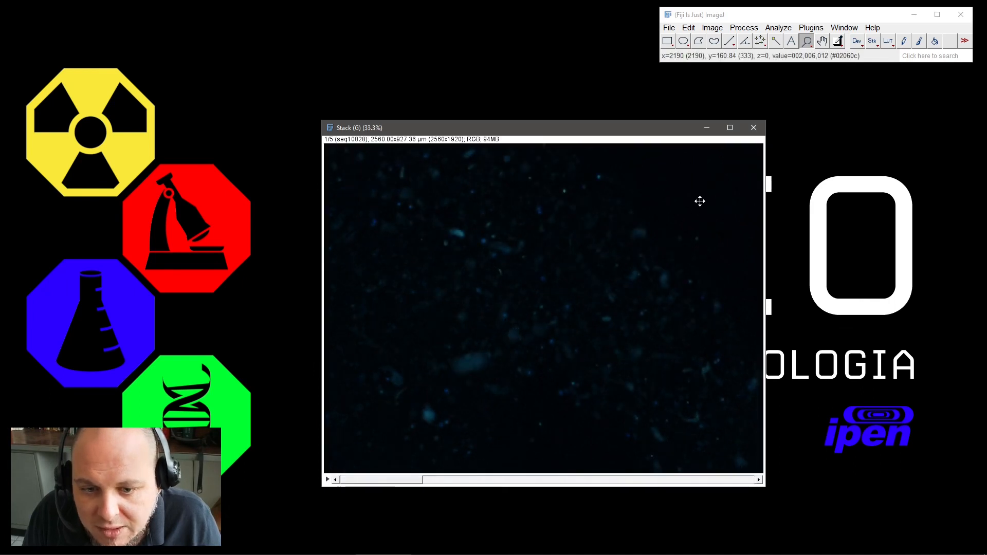
# Auto-adjust the brightness and contrast of the stack's first slice
pyautogui.click(747, 28)
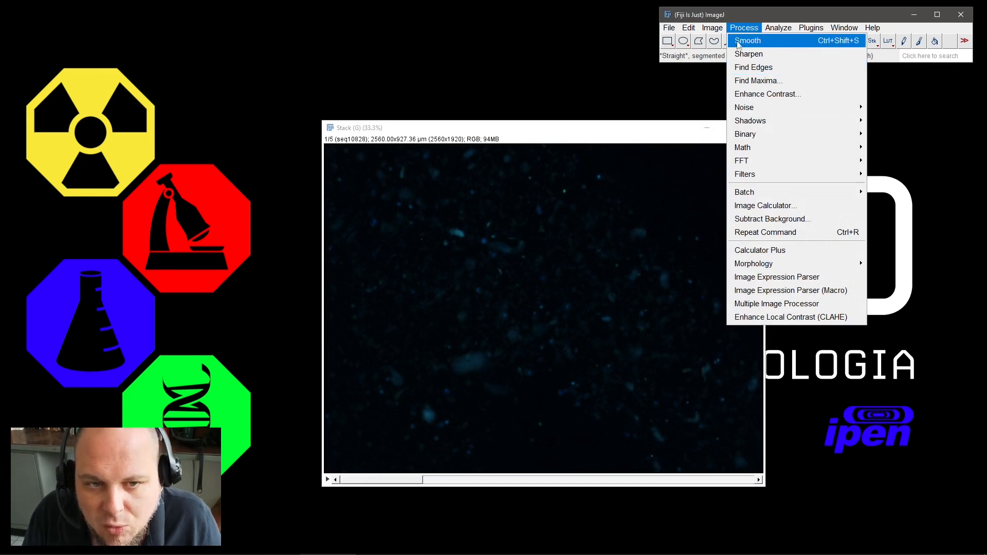
pyautogui.moveTo(717, 31)
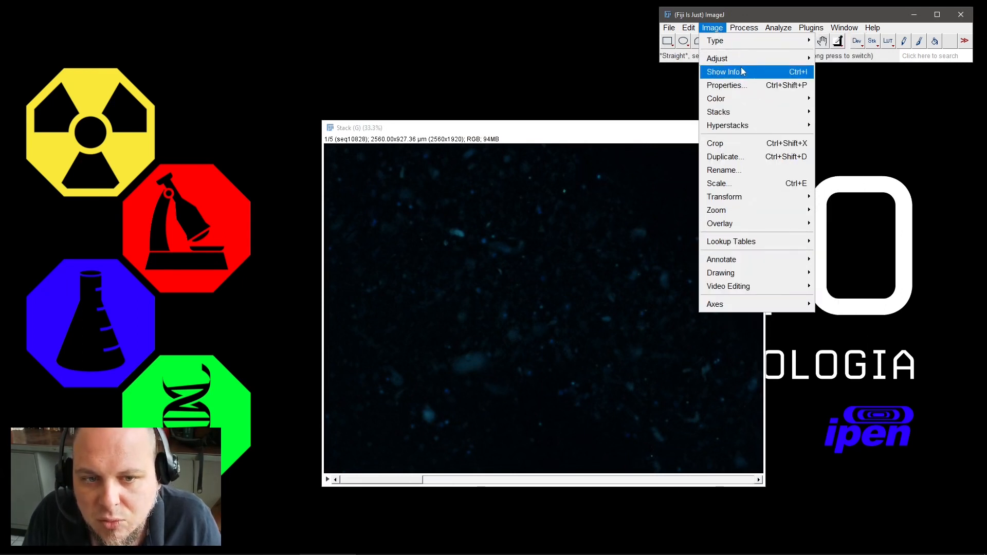
pyautogui.moveTo(744, 61)
pyautogui.click(879, 63)
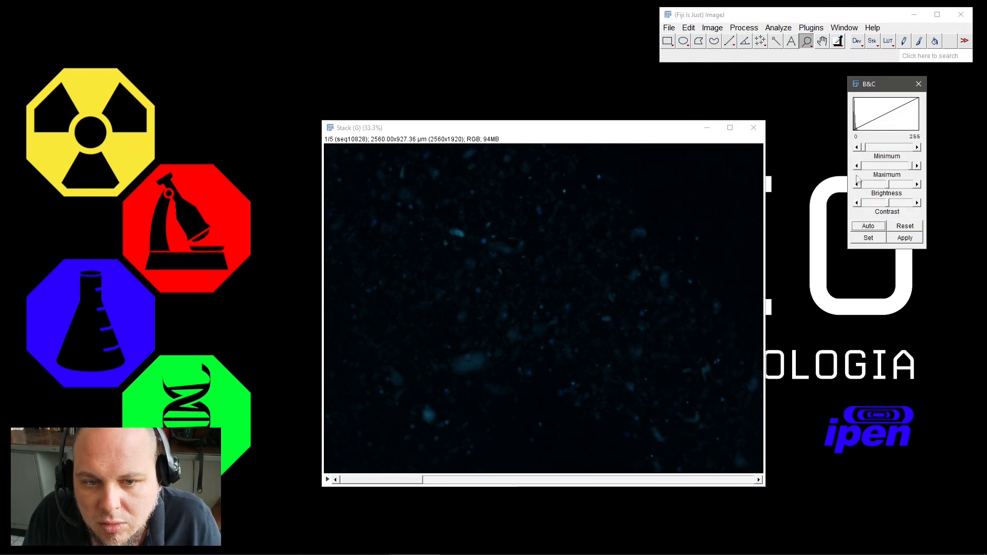
pyautogui.click(874, 228)
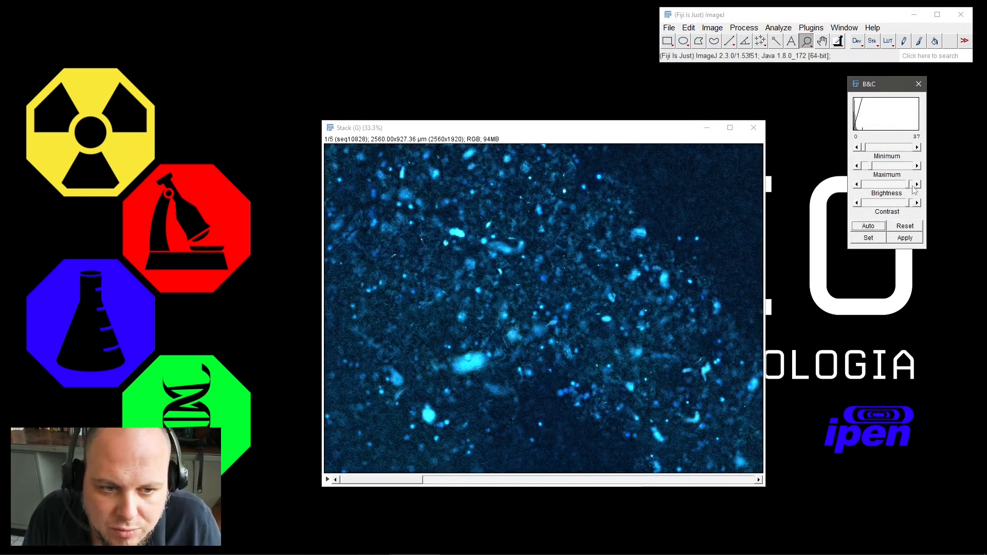
# Lower the first slice's brightness and contrast in small increments to a display range of 10 to 80
pyautogui.click(857, 185)
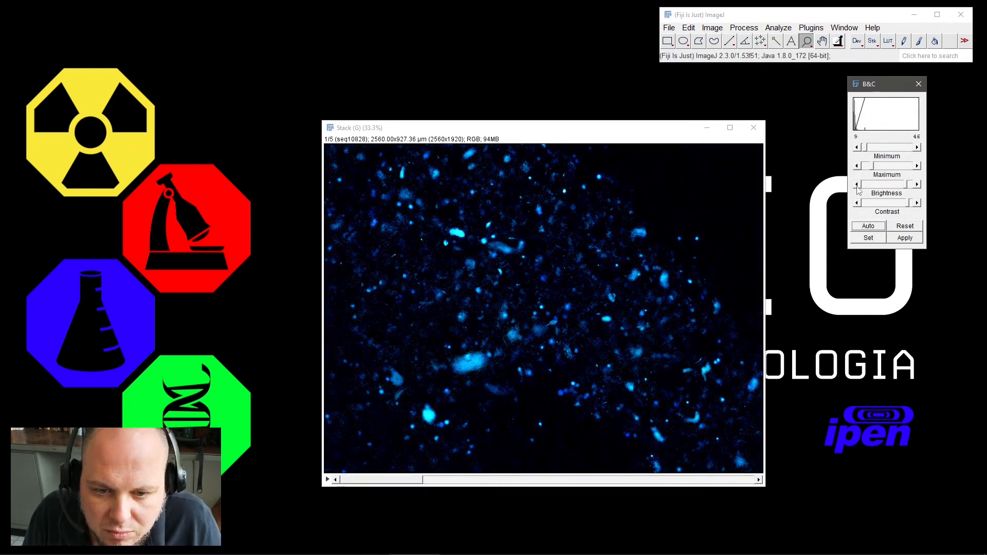
pyautogui.click(857, 203)
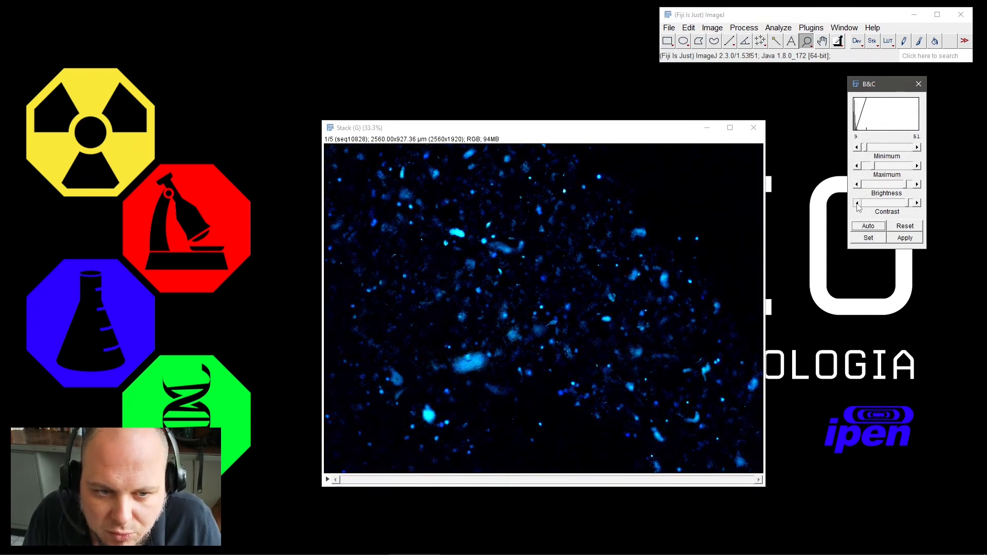
pyautogui.click(857, 203)
pyautogui.click(857, 203)
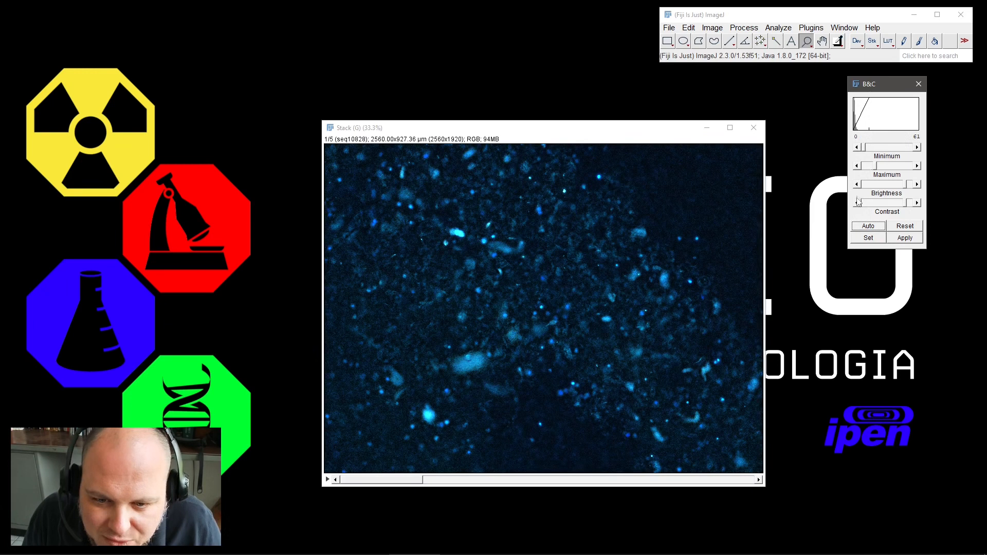
pyautogui.click(857, 185)
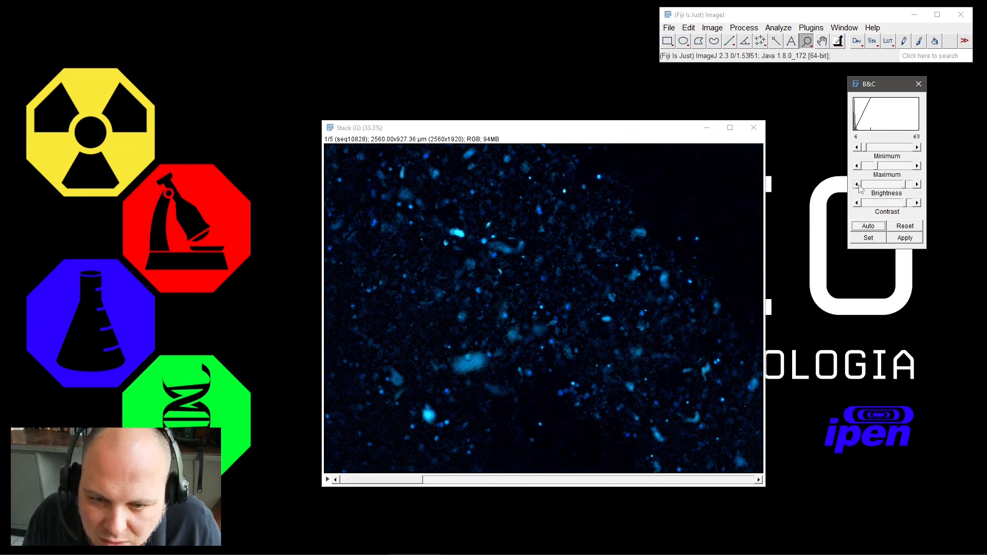
pyautogui.click(858, 185)
pyautogui.click(857, 203)
pyautogui.click(857, 203)
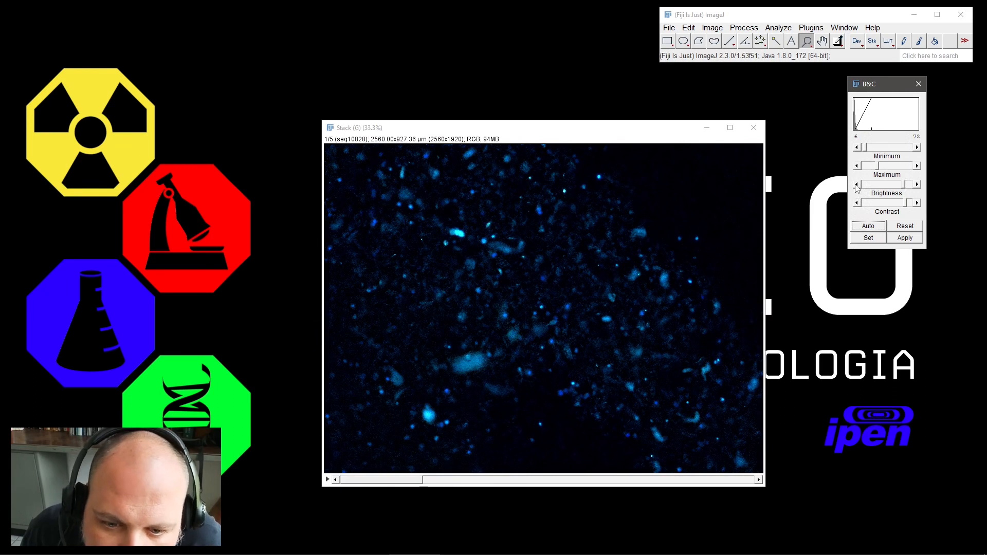
pyautogui.click(857, 185)
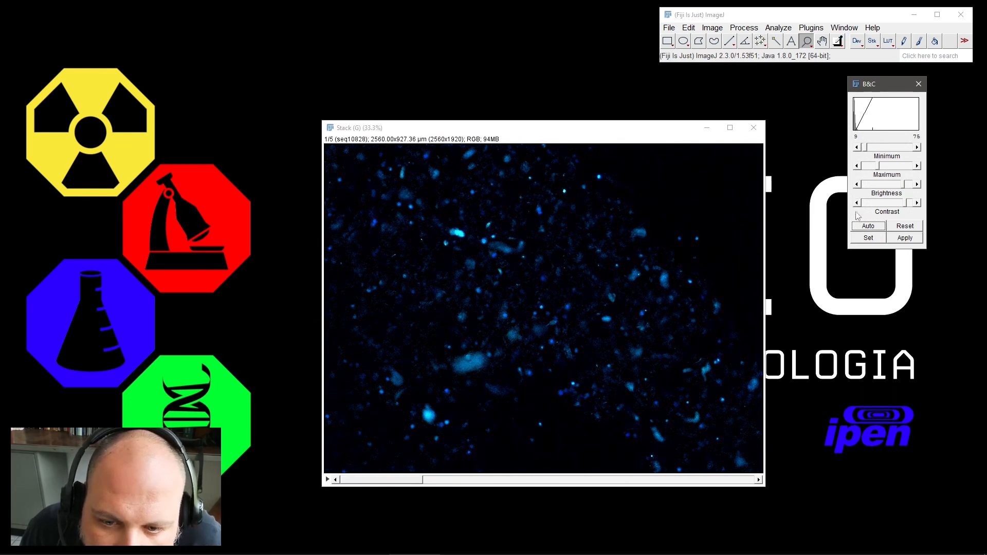
pyautogui.click(859, 203)
pyautogui.click(859, 204)
pyautogui.click(856, 184)
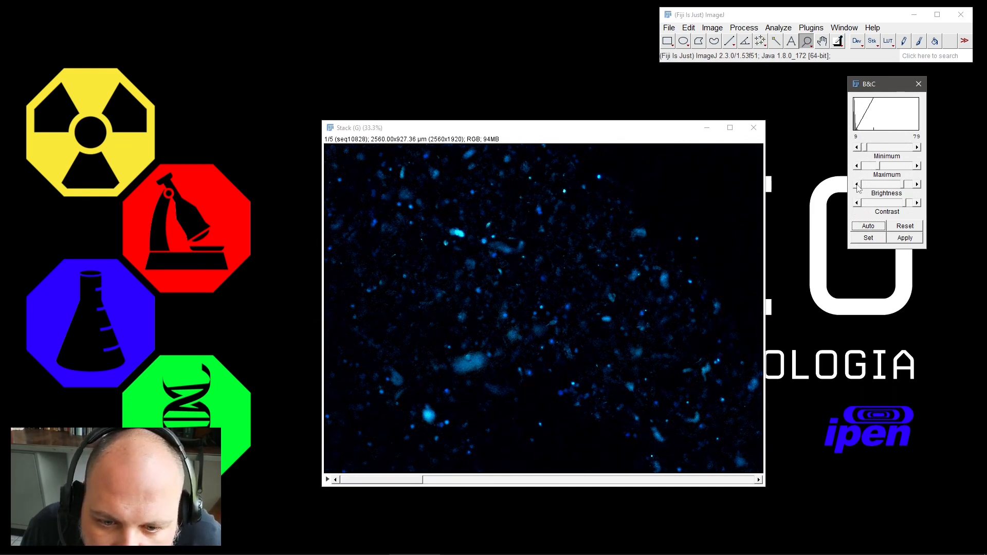
pyautogui.click(857, 185)
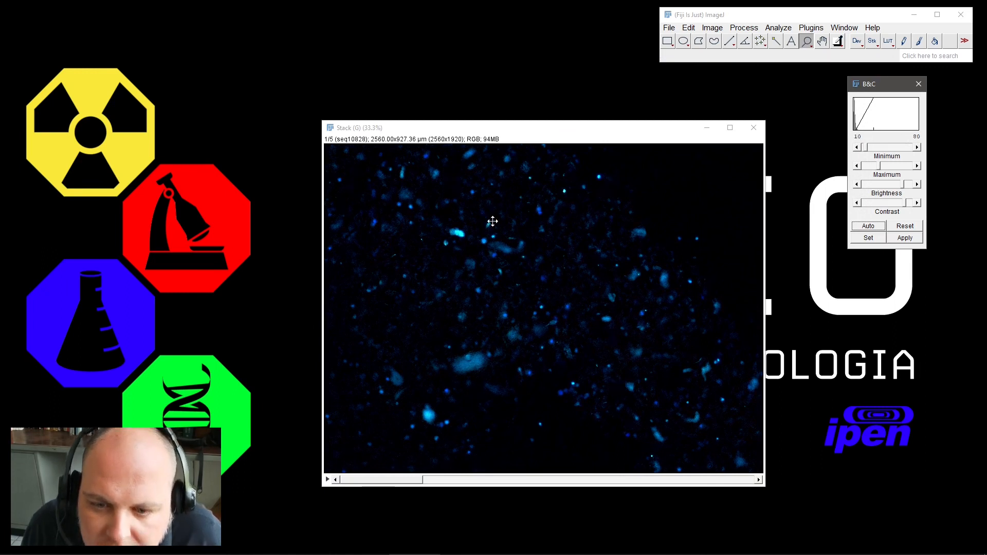
# Compare the adjusted first slice seq10828 with the other slices through seq10832, ending on the first slice
pyautogui.scroll(-4, 573, 335)
pyautogui.scroll(4, 613, 287)
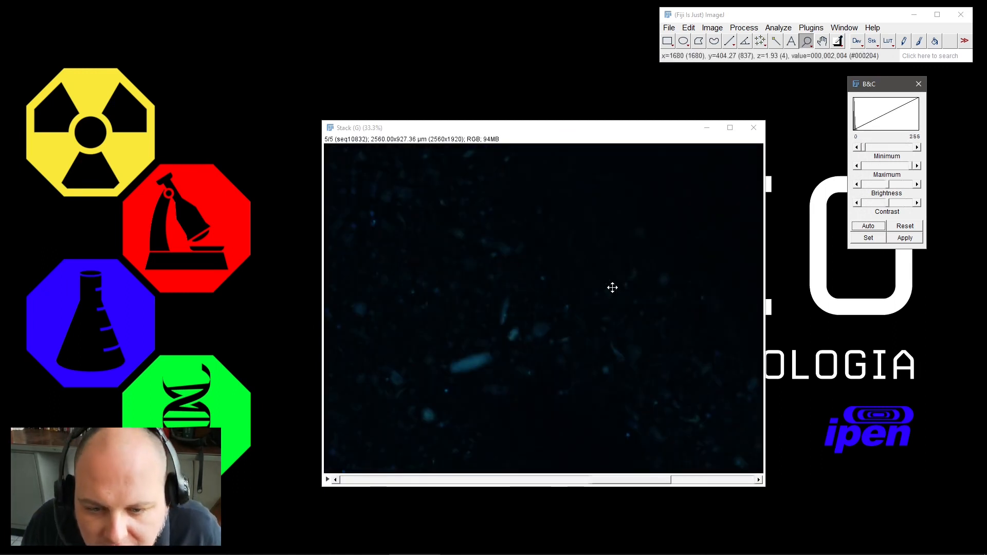
pyautogui.scroll(-2, 586, 293)
pyautogui.scroll(2, 585, 294)
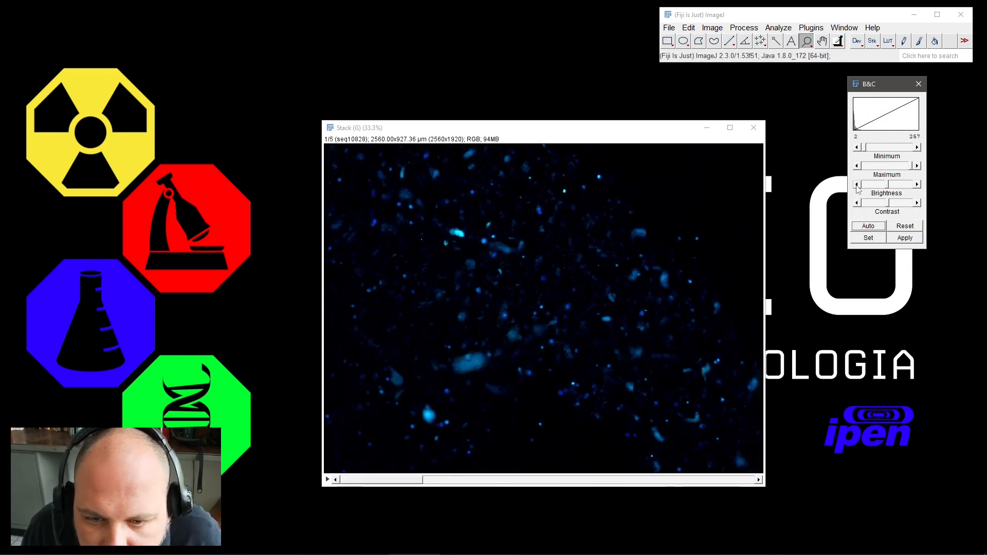
# Set the first slice's display range to 7–255, apply it to the pixel values, and close the brightness and contrast controls
pyautogui.click(856, 202)
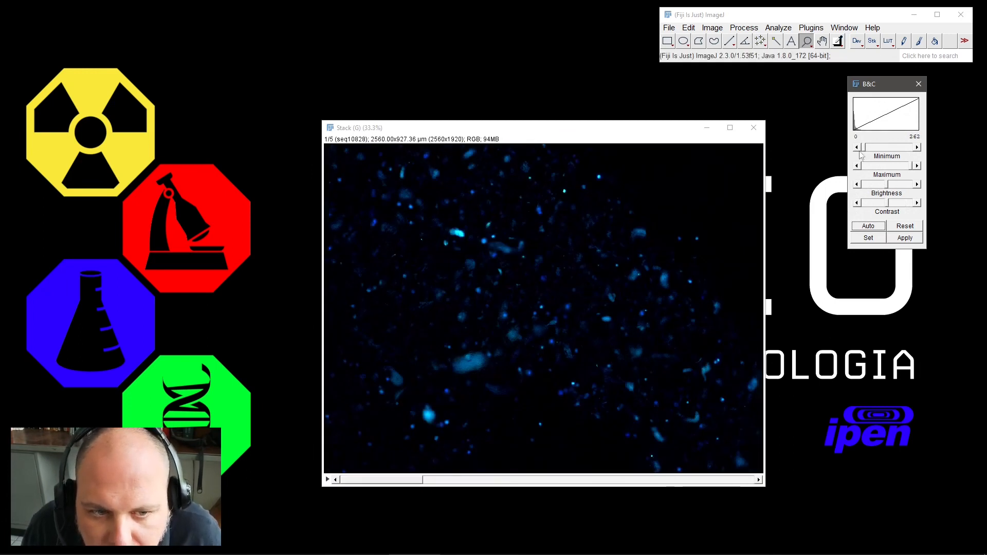
pyautogui.moveTo(866, 150); pyautogui.dragTo(884, 149)
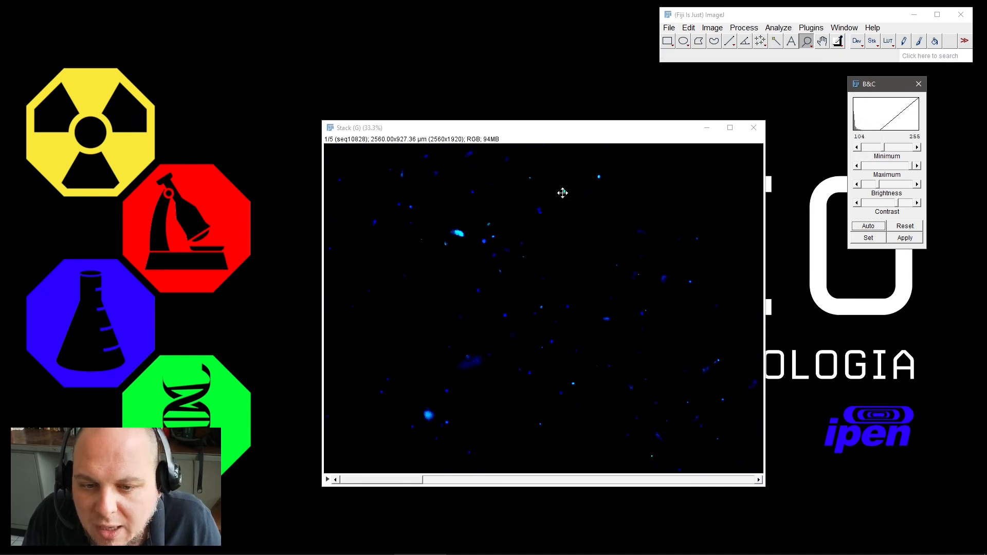
pyautogui.moveTo(882, 148); pyautogui.dragTo(863, 148)
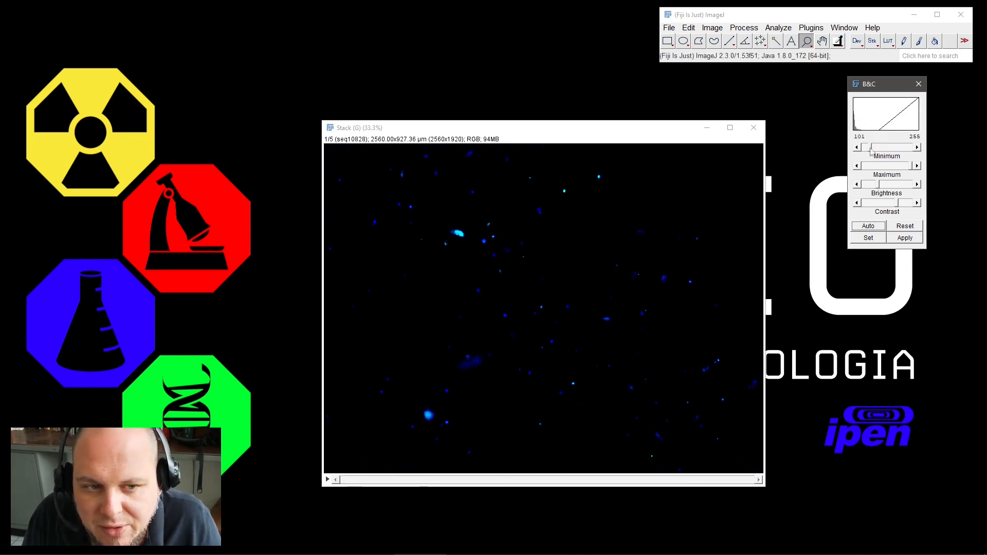
pyautogui.click(917, 147)
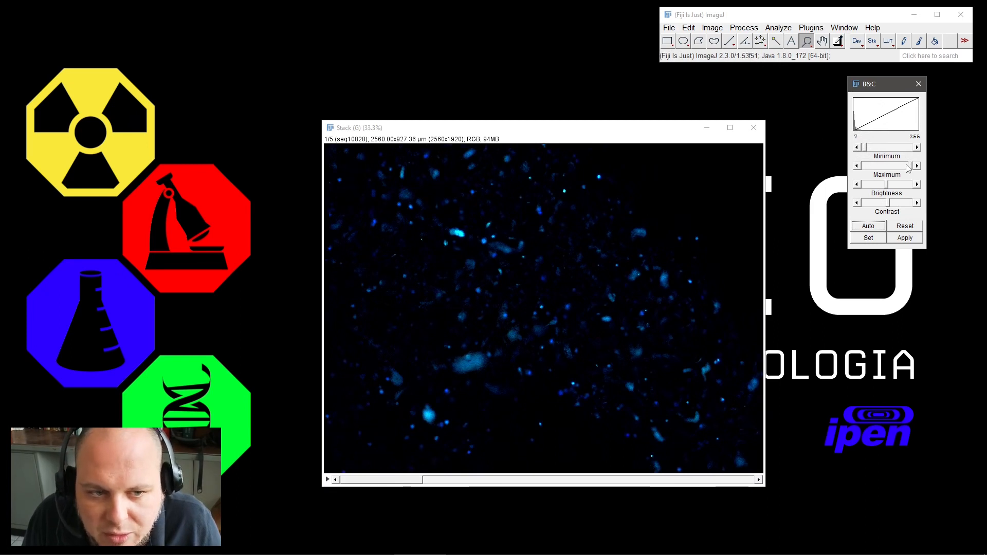
pyautogui.moveTo(913, 166)
pyautogui.mouseDown()
pyautogui.moveTo(874, 168)
pyautogui.moveTo(928, 167)
pyautogui.mouseUp()
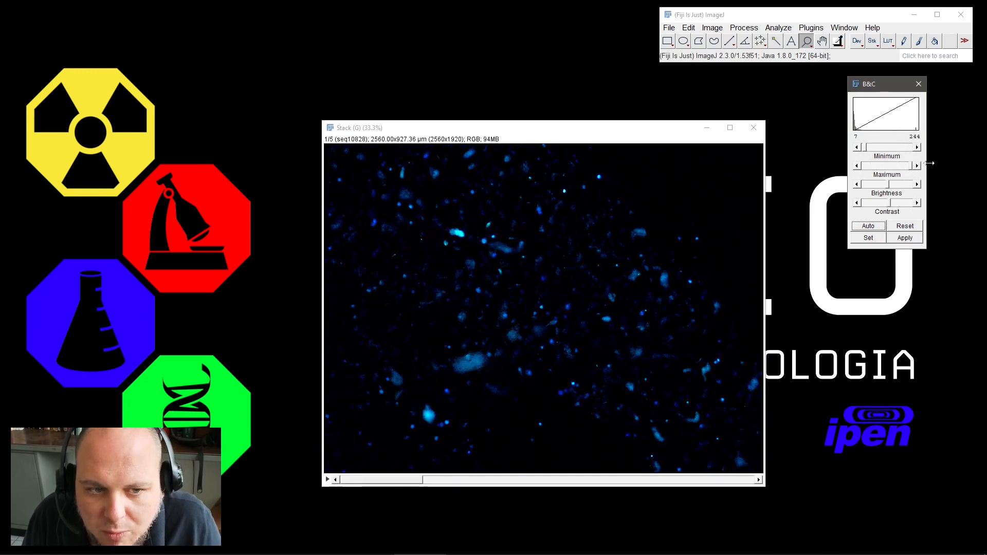
pyautogui.click(905, 238)
pyautogui.click(503, 185)
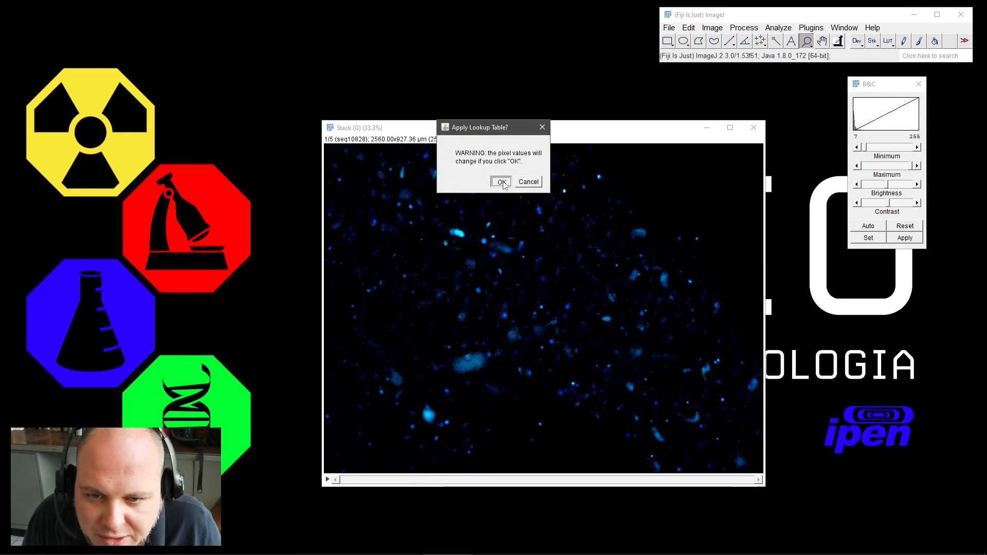
pyautogui.click(518, 194)
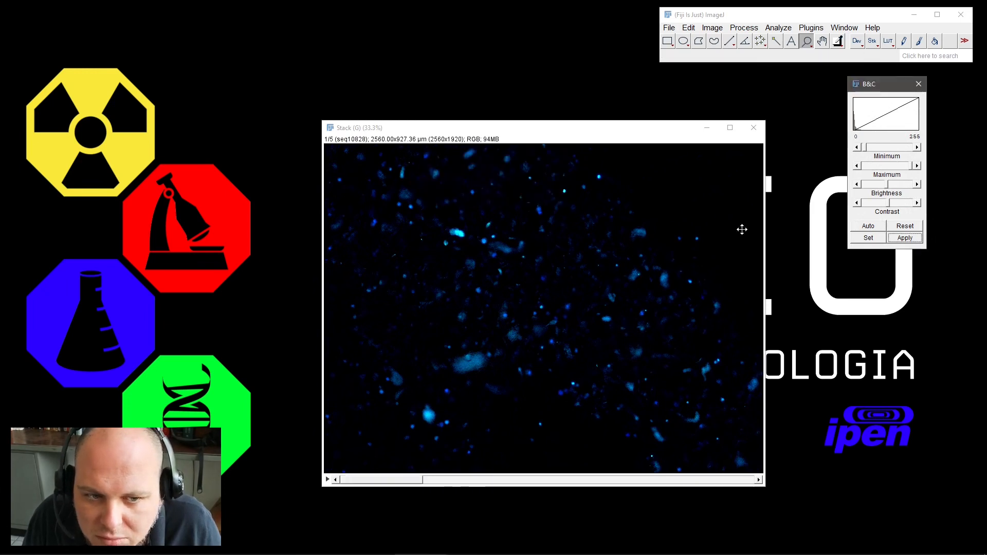
pyautogui.click(919, 83)
# Split the RGB stack into separate red, green and blue channel stacks
pyautogui.moveTo(407, 479); pyautogui.dragTo(380, 477)
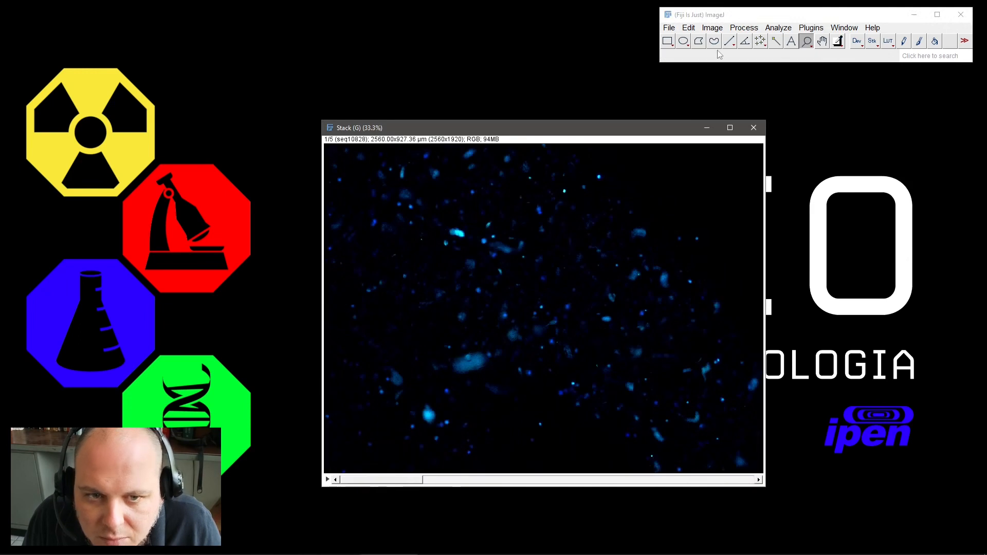
pyautogui.click(717, 30)
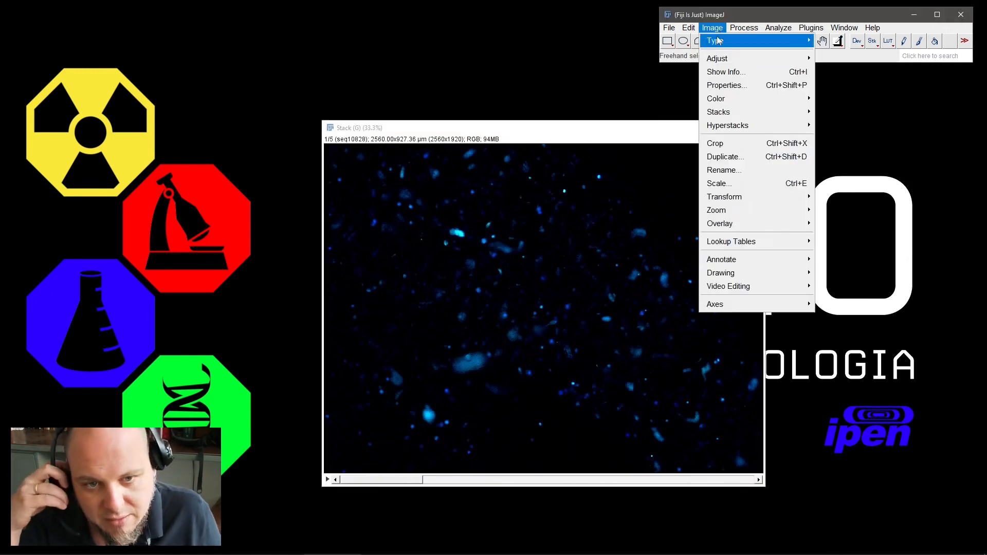
pyautogui.moveTo(717, 99)
pyautogui.click(594, 98)
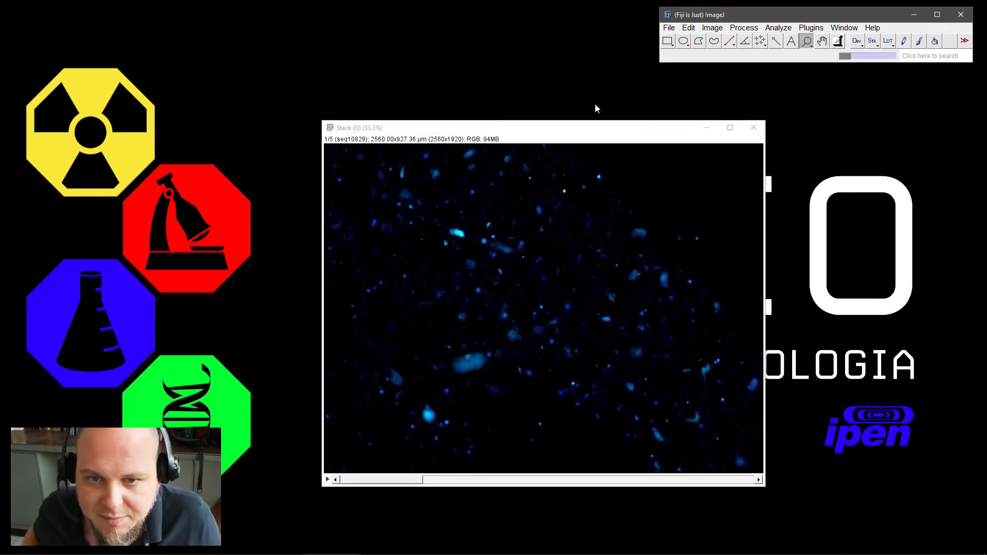
# Move the blue channel stack away from the other channels and apply the HiLo lookup table to it
pyautogui.moveTo(296, 132); pyautogui.dragTo(651, 77)
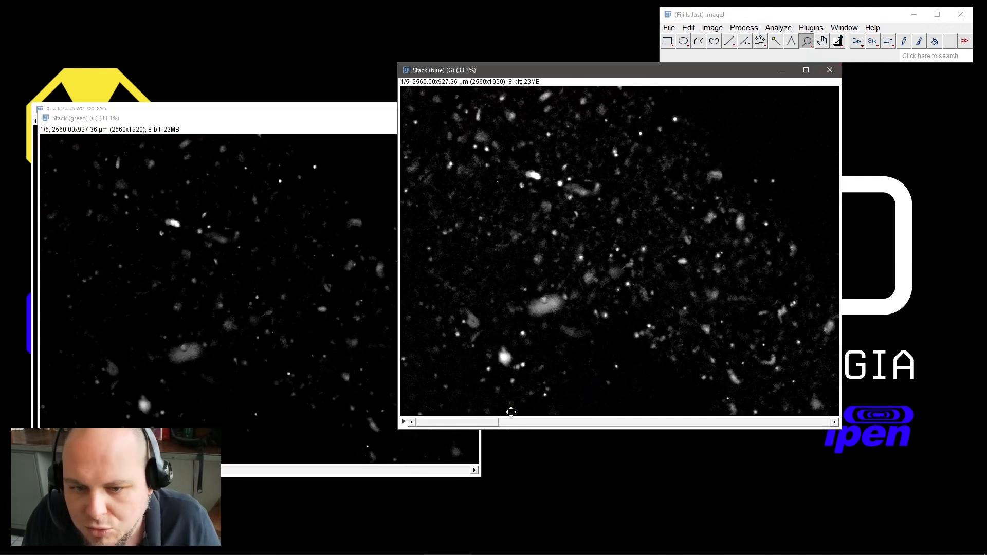
pyautogui.moveTo(452, 422)
pyautogui.mouseDown()
pyautogui.moveTo(692, 422)
pyautogui.moveTo(457, 422)
pyautogui.mouseUp()
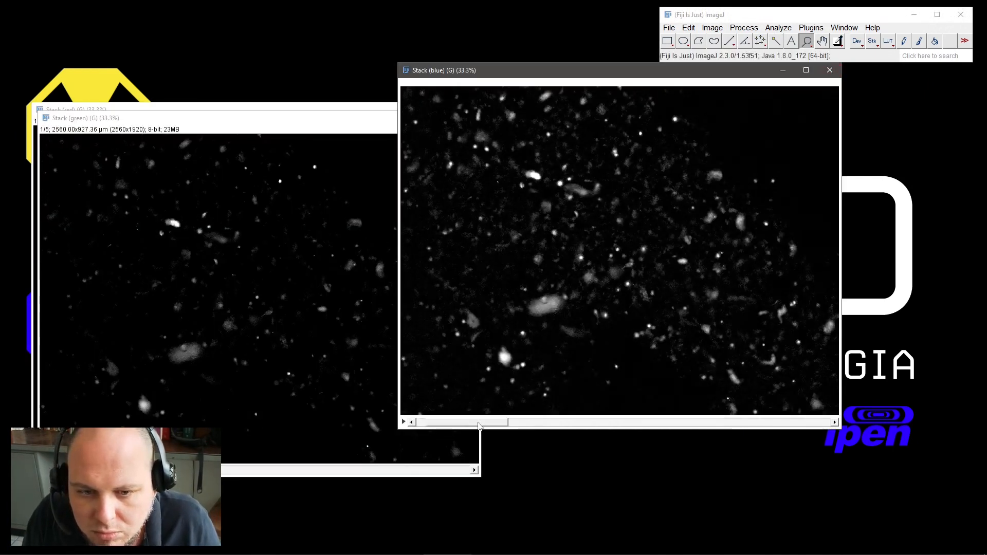
pyautogui.click(888, 41)
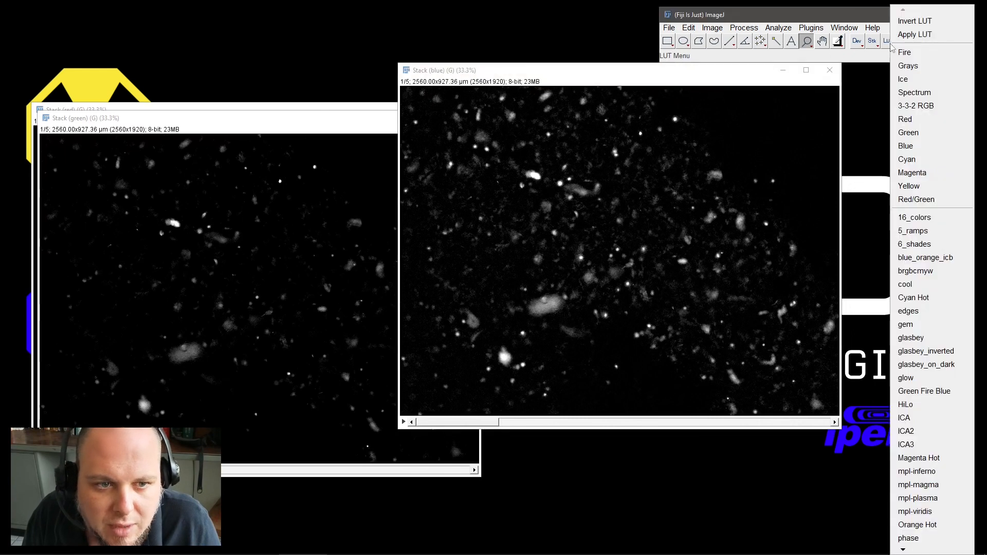
pyautogui.click(906, 404)
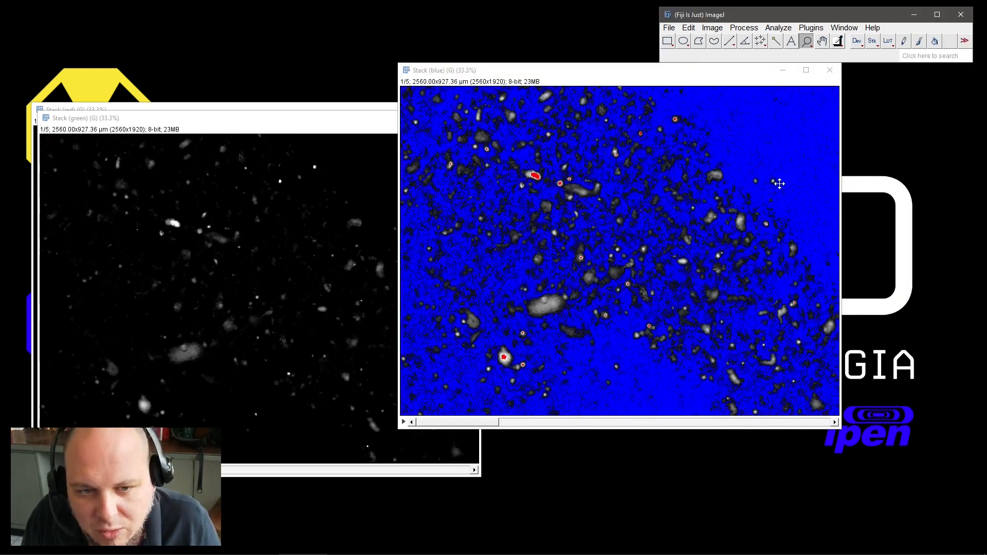
# Preview a Gaussian blur on the blue channel stack with sigma values of 2, 3, 5 and 10 pixels
pyautogui.click(756, 28)
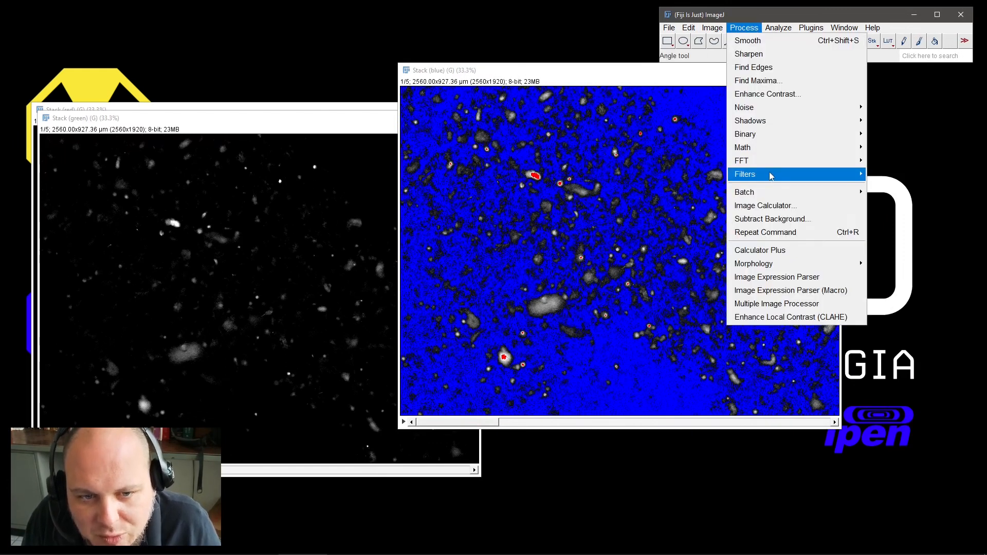
pyautogui.moveTo(771, 177)
pyautogui.click(925, 190)
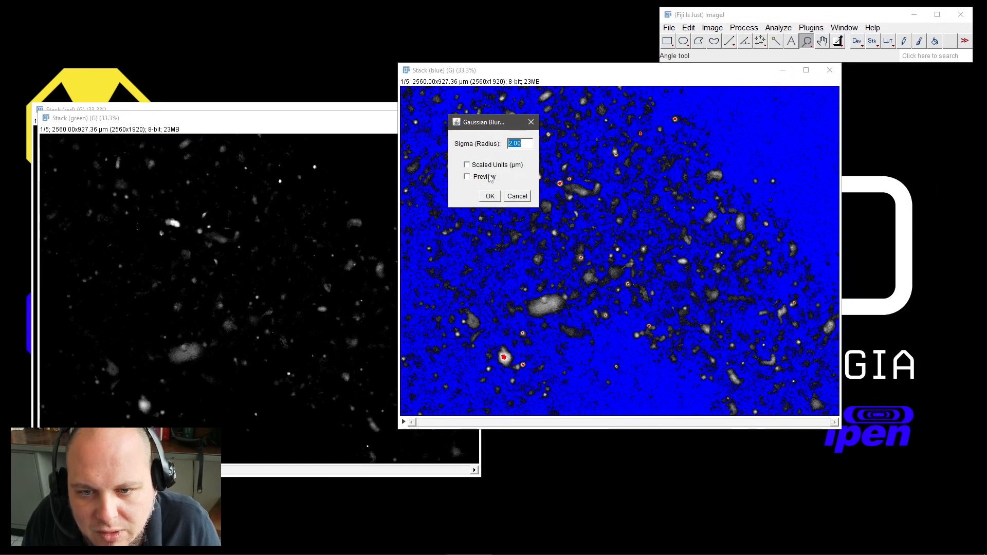
pyautogui.click(467, 177)
pyautogui.doubleClick(515, 143)
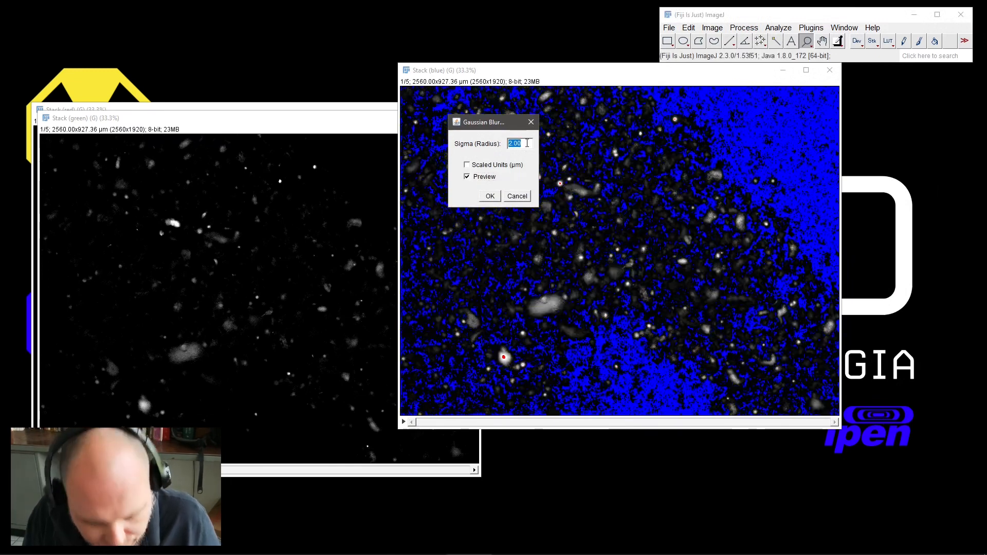
pyautogui.write('3')
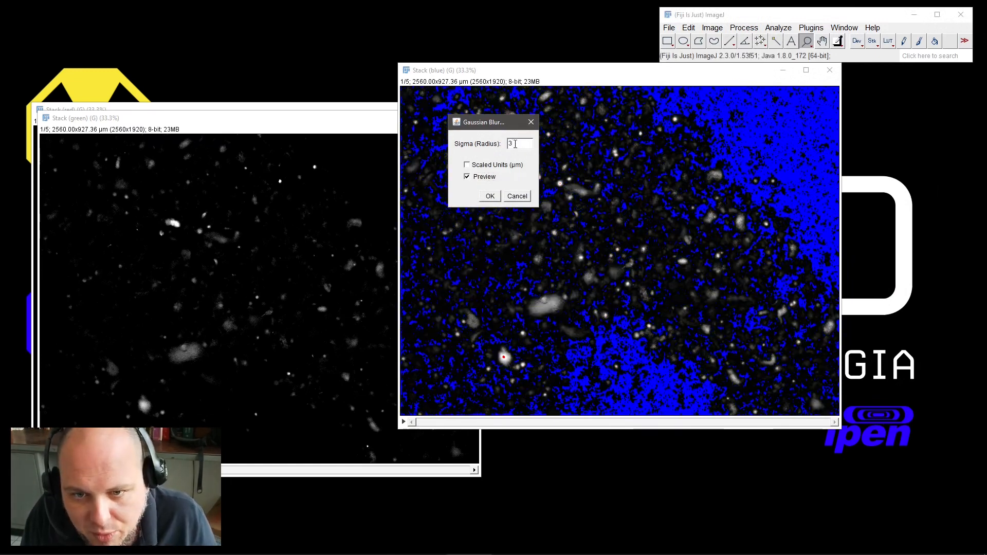
pyautogui.moveTo(519, 143); pyautogui.dragTo(474, 152)
pyautogui.write('5')
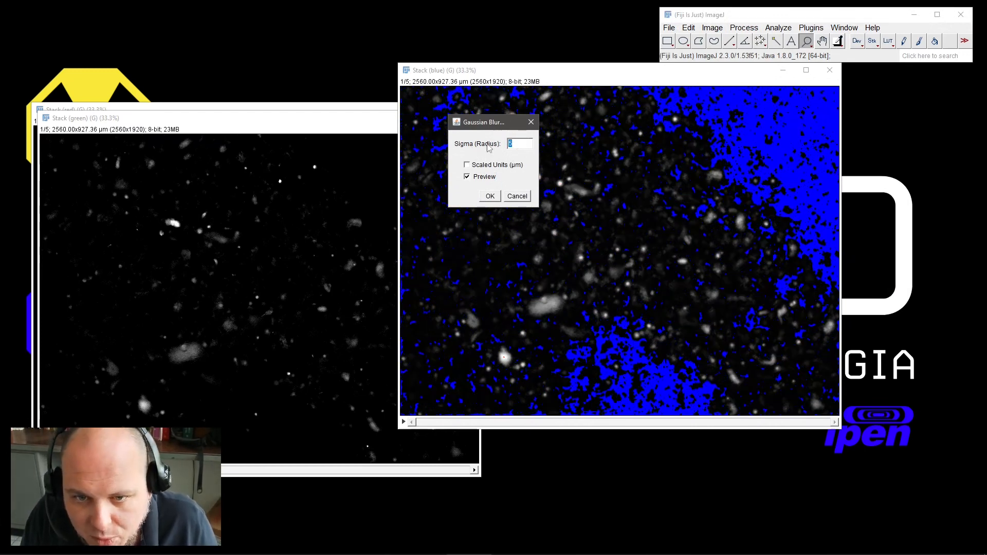
pyautogui.write('10')
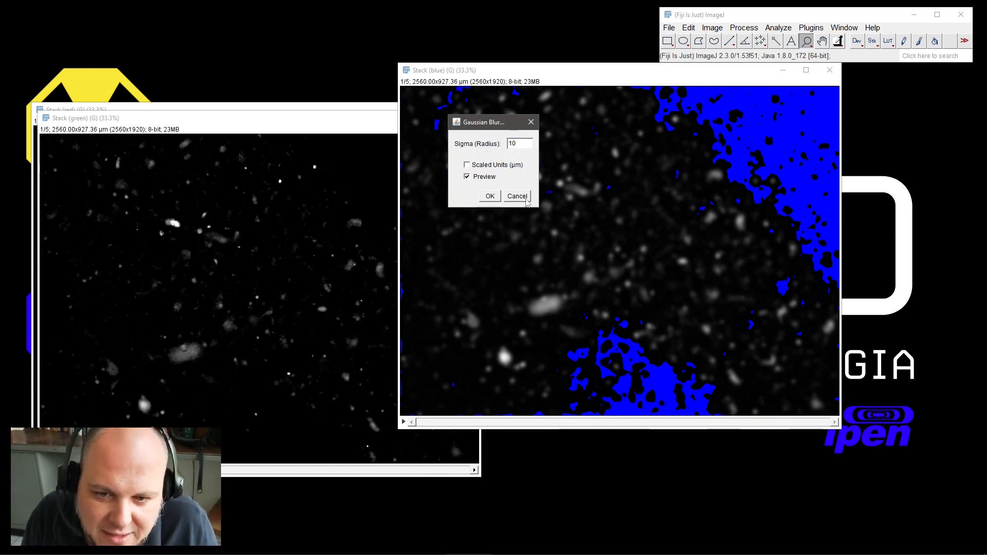
# Preview the blur in scaled units with sigma values of 10 and 1 µm, and cancel the filter
pyautogui.click(466, 165)
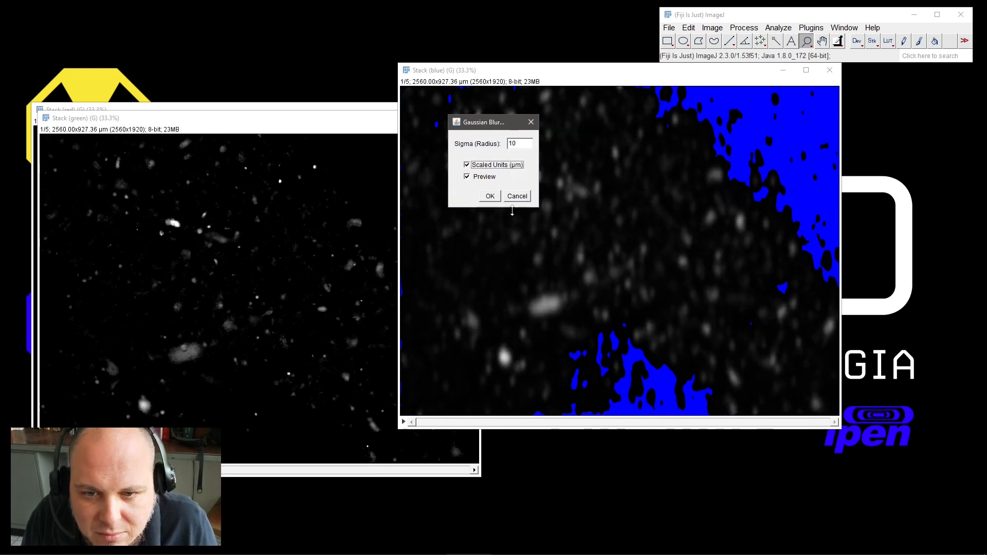
pyautogui.write('1')
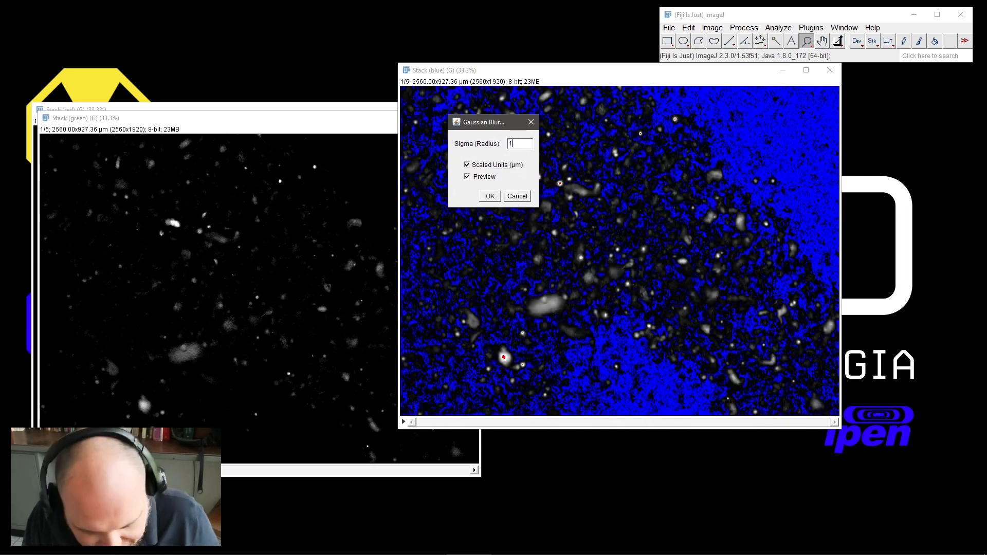
pyautogui.click(517, 195)
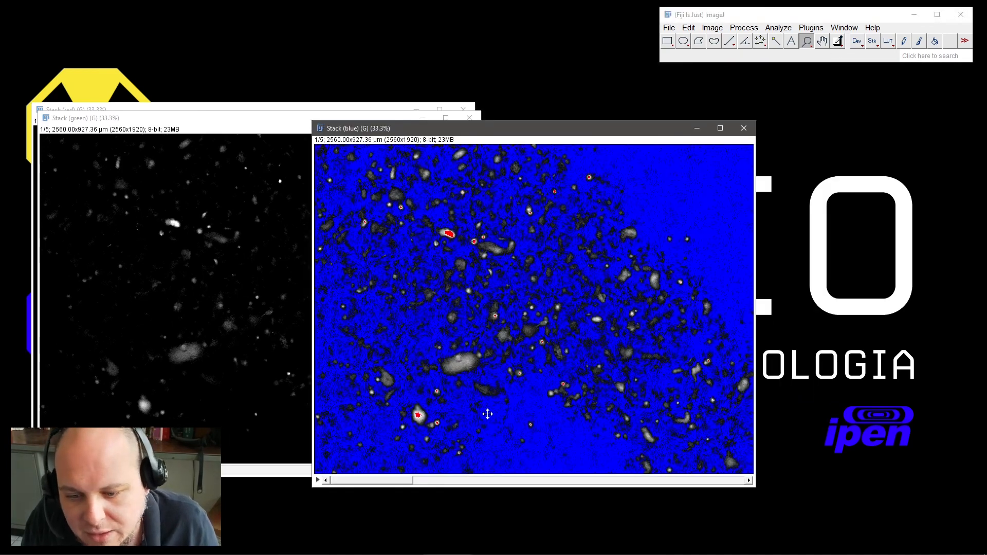
# Close the blue, green and red channel stacks
pyautogui.moveTo(504, 134); pyautogui.dragTo(336, 169)
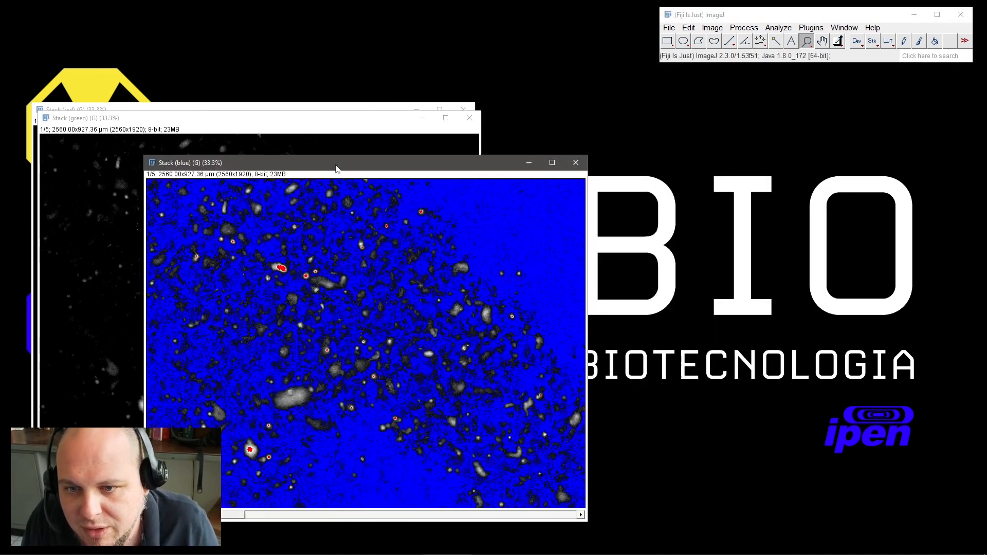
pyautogui.click(583, 169)
pyautogui.click(469, 118)
pyautogui.click(464, 110)
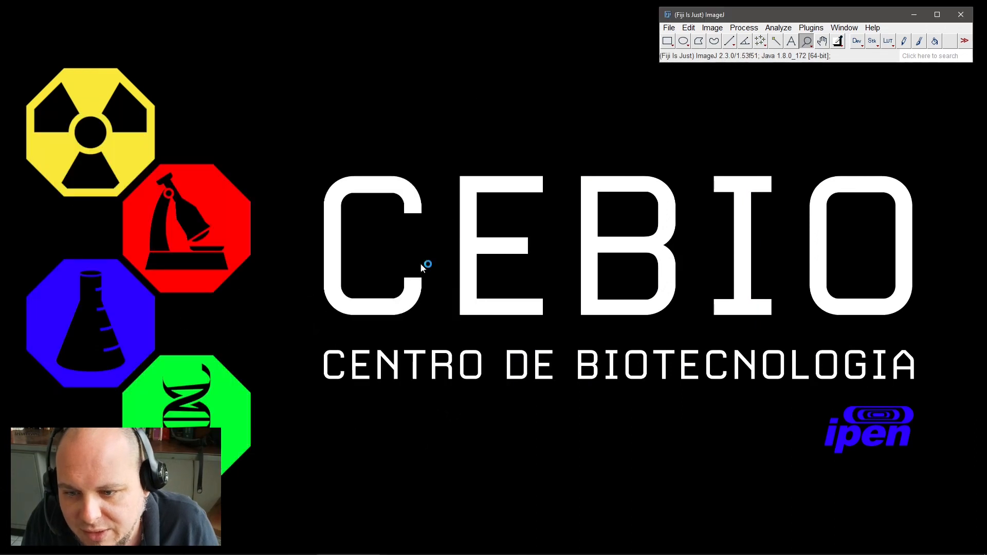
# Load seq10828.tif to seq10832.tif from the imgs folder into Fiji, combine them into a stack named Stack, and move it clear of the folder
pyautogui.click(638, 545)
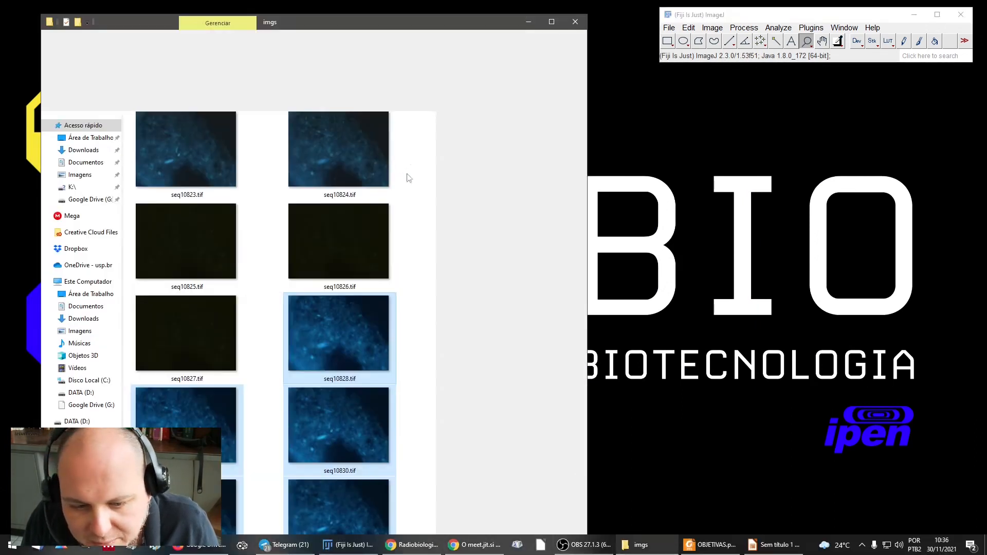
pyautogui.moveTo(349, 335); pyautogui.dragTo(698, 53)
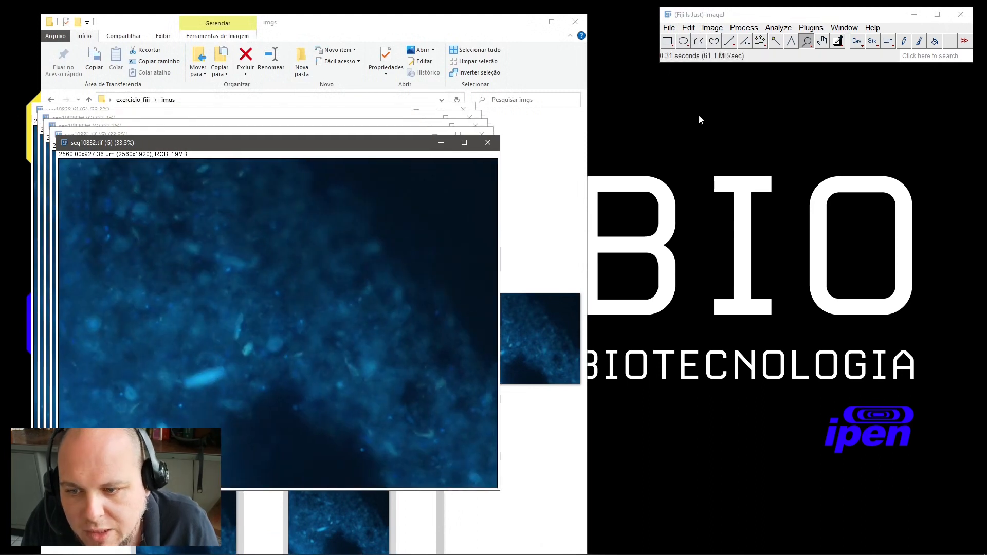
pyautogui.click(713, 27)
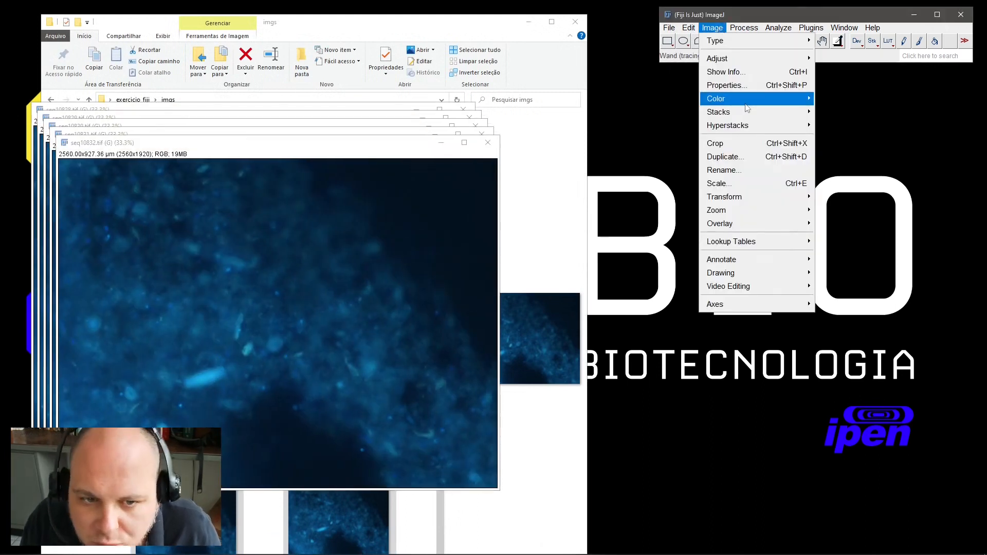
pyautogui.moveTo(720, 98)
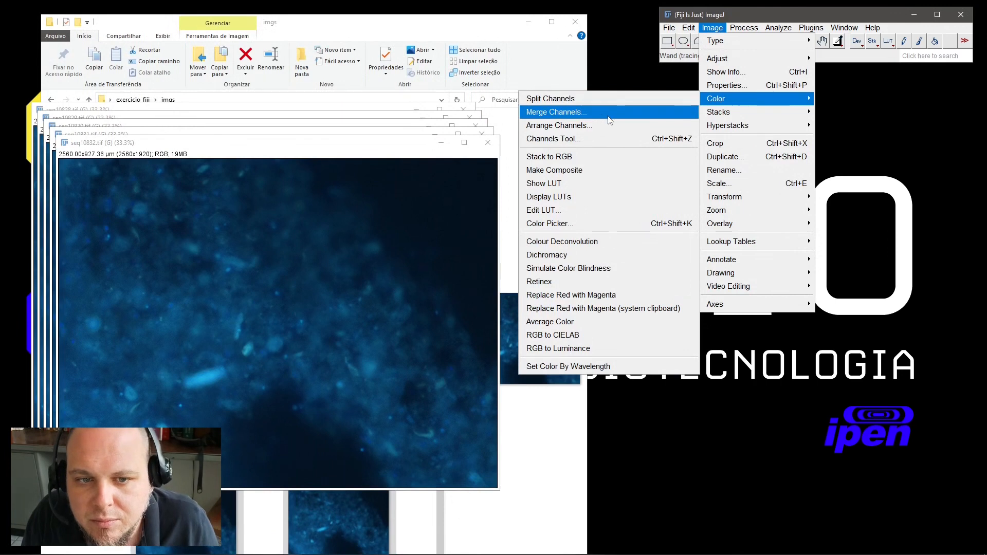
pyautogui.moveTo(782, 112)
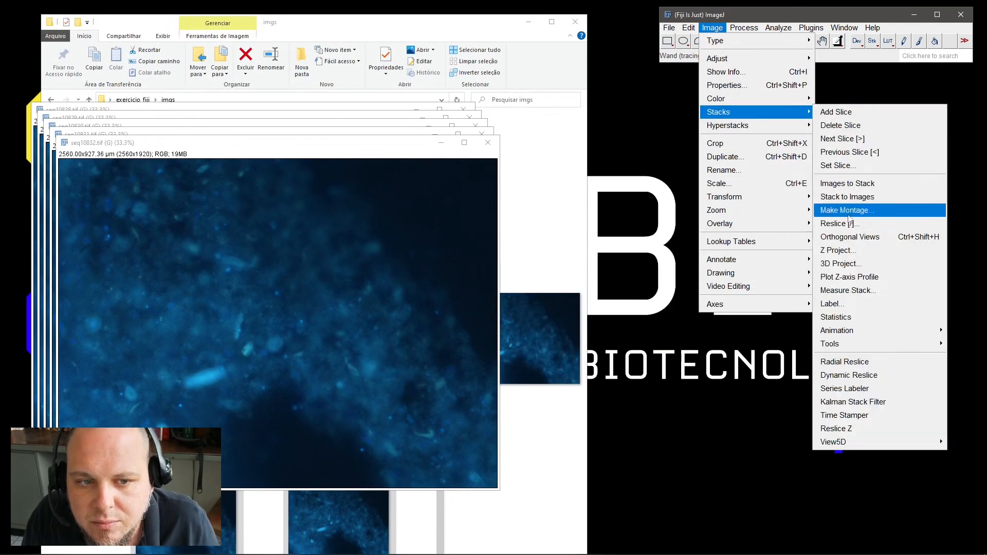
pyautogui.click(857, 184)
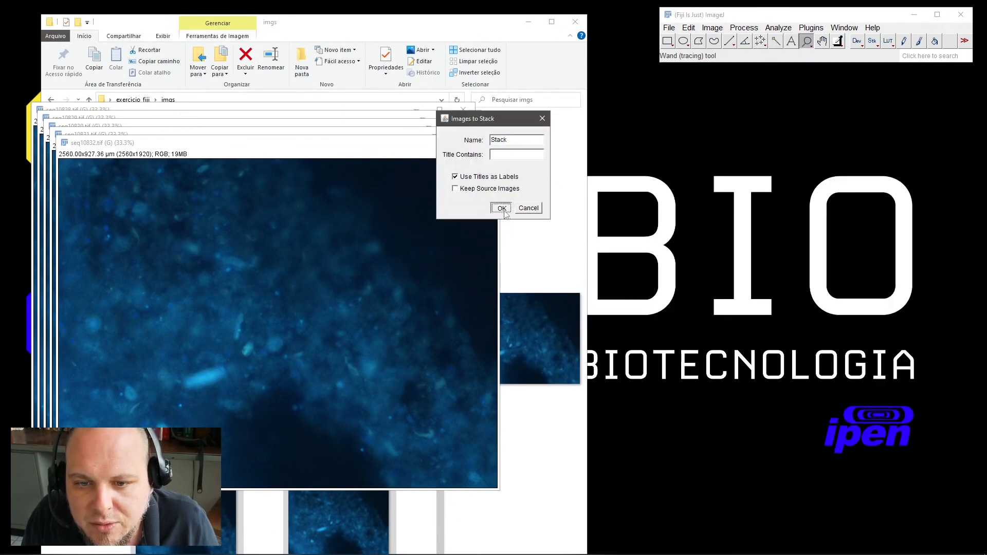
pyautogui.click(503, 209)
pyautogui.moveTo(372, 141); pyautogui.dragTo(753, 90)
# Subtract the background from all 5 stack images with a 50-pixel rolling ball radius, sliding paraboloid and smoothing disabled
pyautogui.click(745, 29)
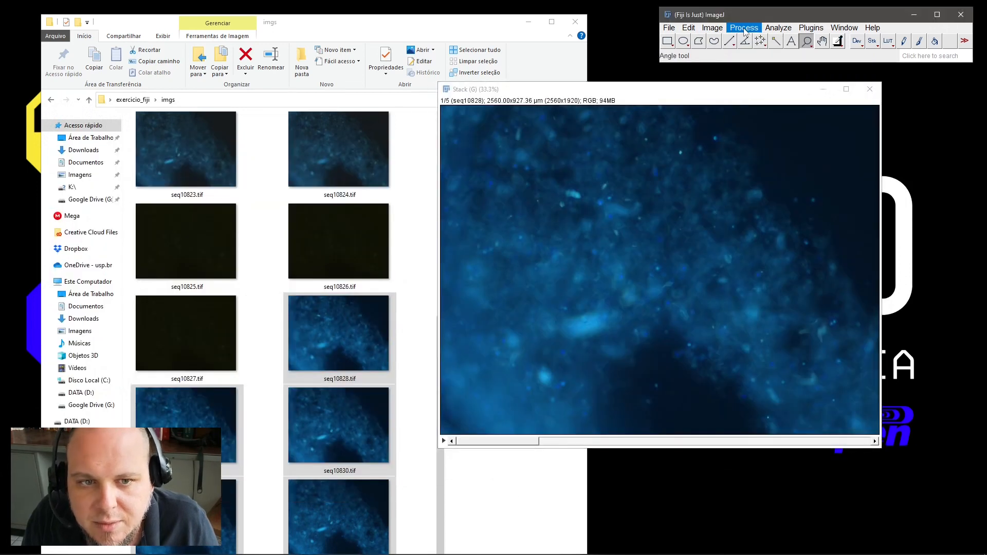
pyautogui.click(753, 218)
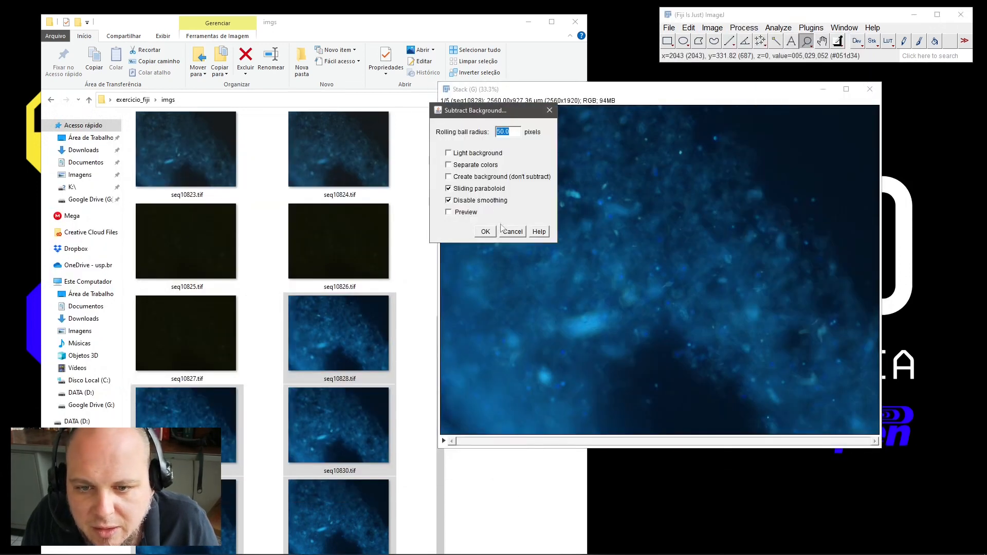
pyautogui.click(485, 232)
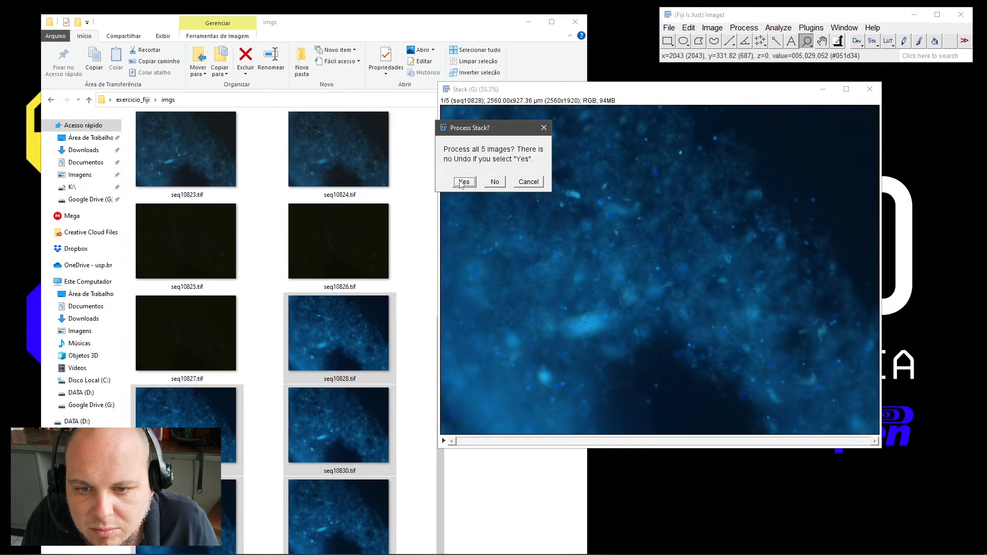
pyautogui.click(463, 182)
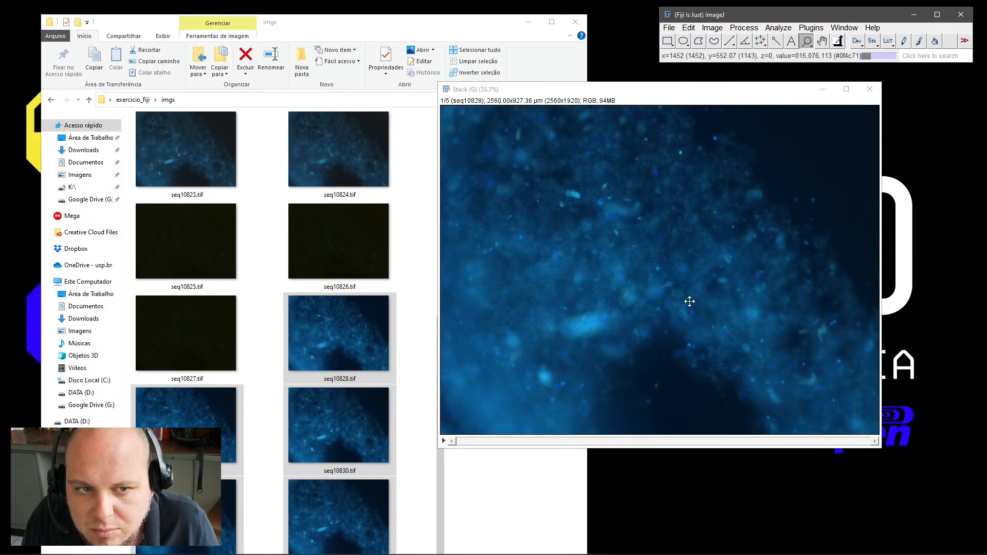
# Minimize the image folder, split the background-subtracted Stack into its colour channels, and move the blue channel stack clear of the others
pyautogui.click(528, 24)
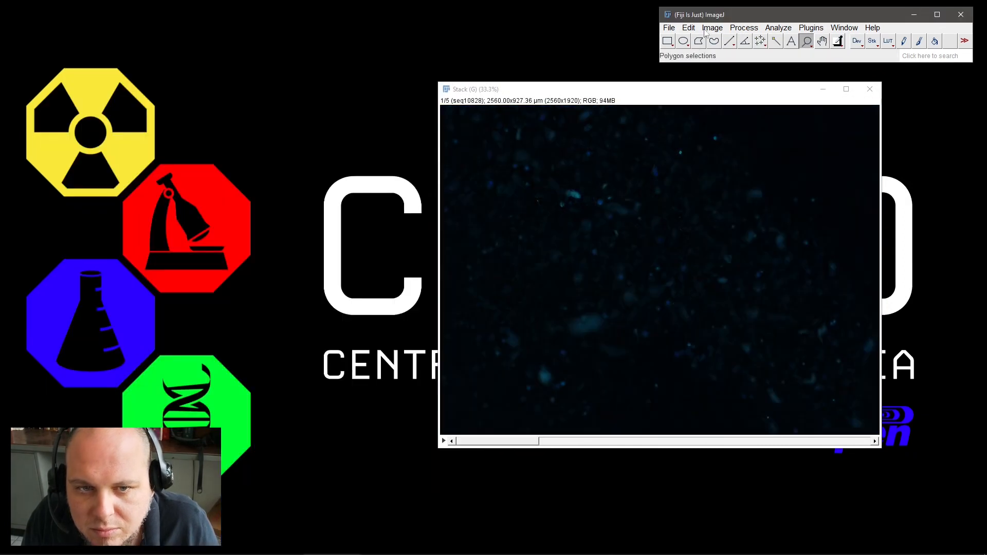
pyautogui.click(706, 29)
pyautogui.moveTo(730, 98)
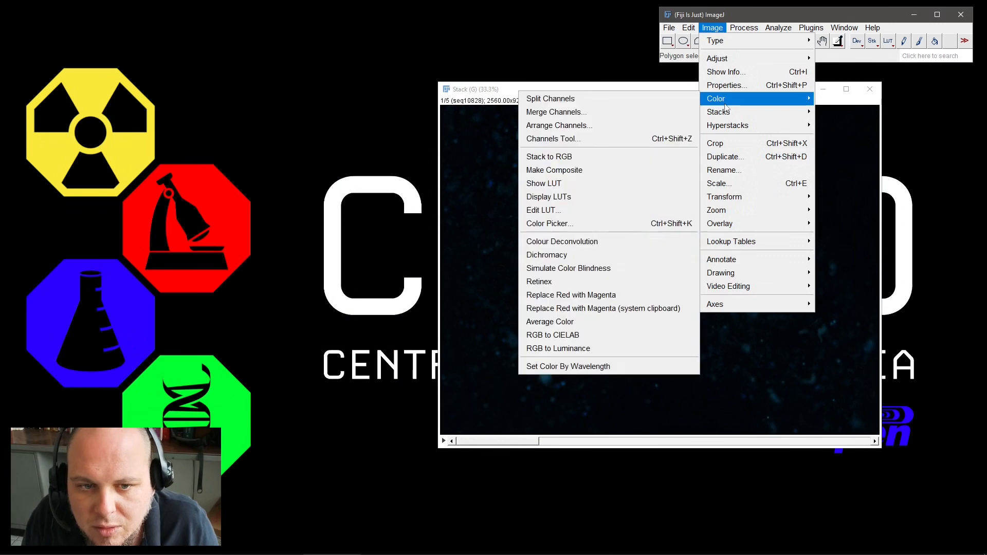
pyautogui.click(600, 108)
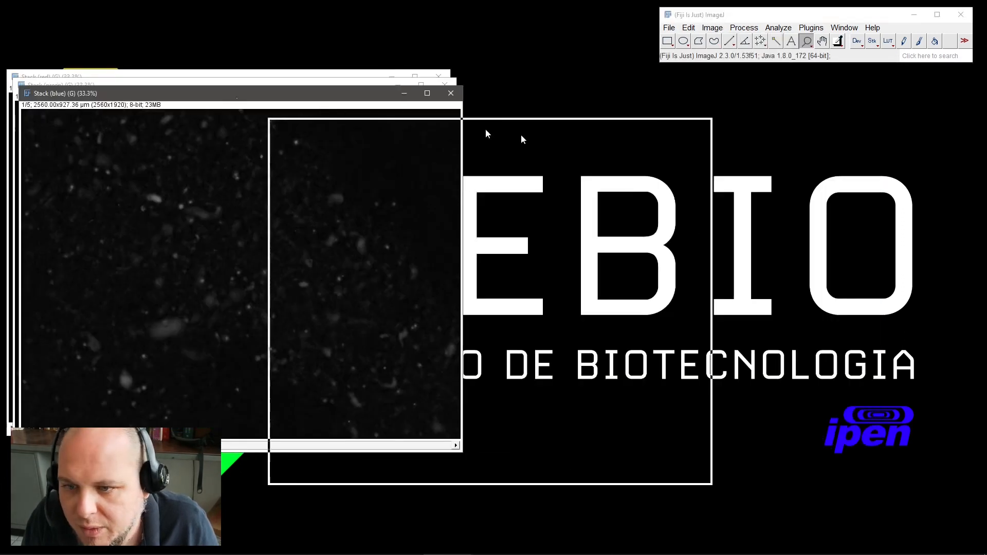
pyautogui.moveTo(488, 134); pyautogui.dragTo(685, 88)
# Apply the HiLo lookup table to the blue channel stack and inspect its background up close
pyautogui.click(888, 41)
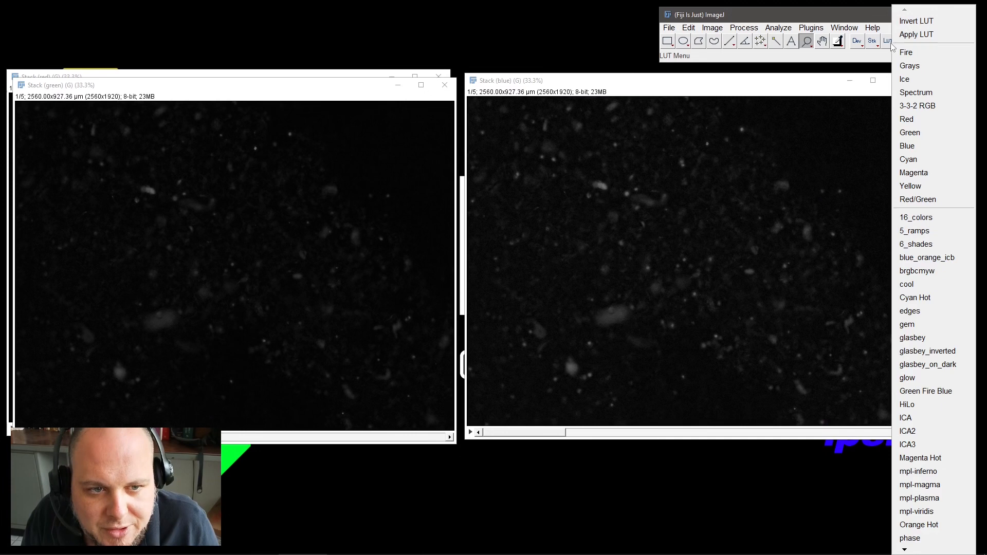
pyautogui.click(907, 404)
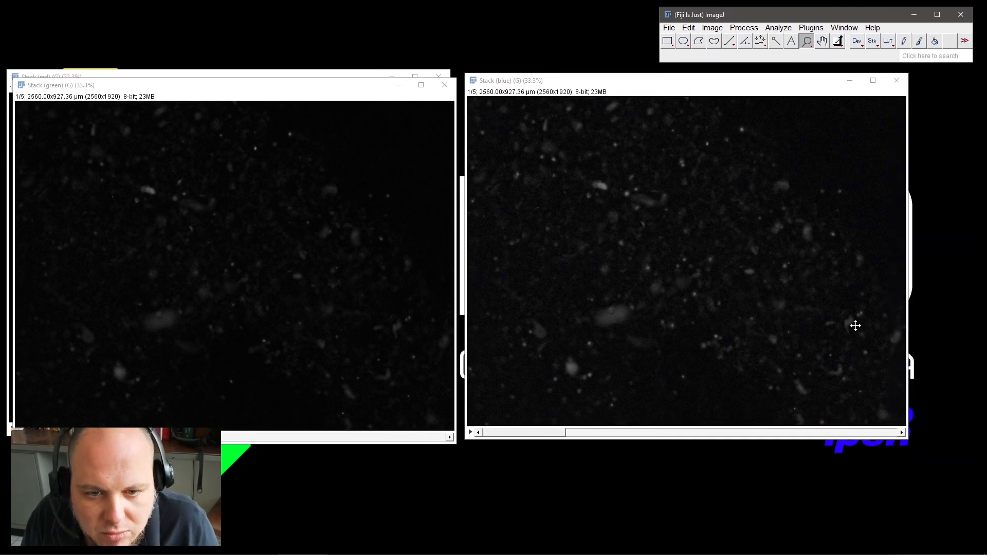
pyautogui.click(506, 275)
pyautogui.click(505, 275)
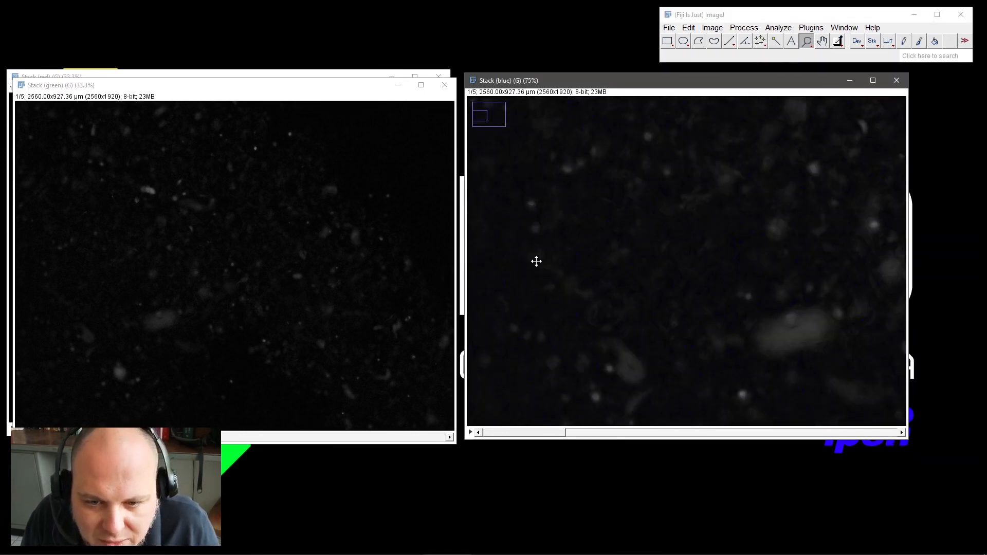
pyautogui.rightClick(739, 221)
pyautogui.rightClick(736, 227)
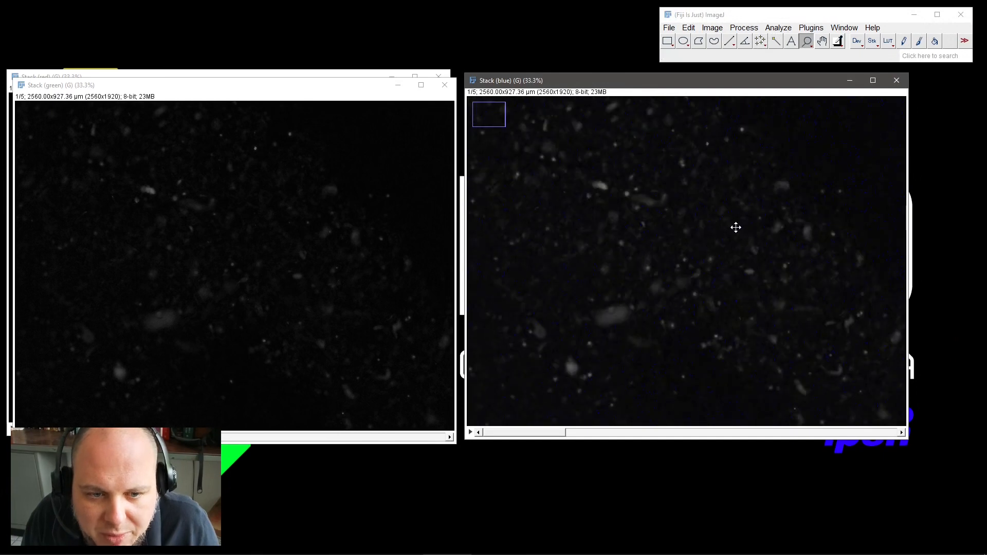
# Apply a previewed Gaussian Blur with a sigma of 1 to all 5 images of the blue channel stack
pyautogui.click(744, 28)
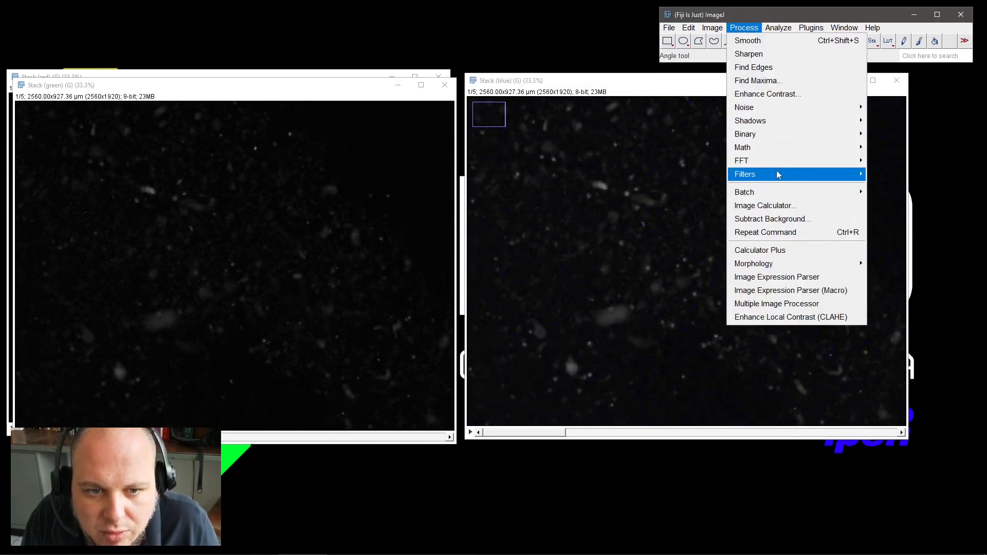
pyautogui.moveTo(779, 181)
pyautogui.click(899, 188)
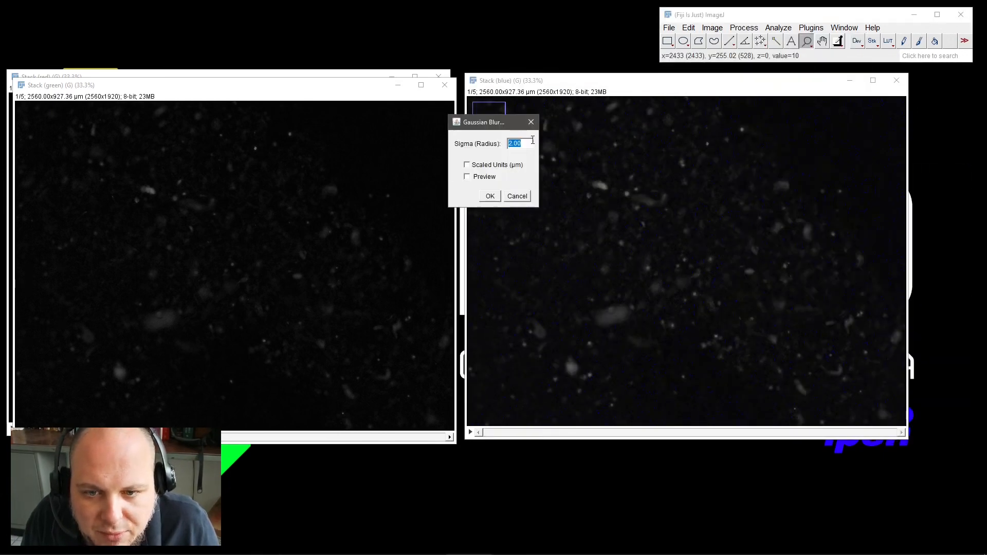
pyautogui.click(484, 178)
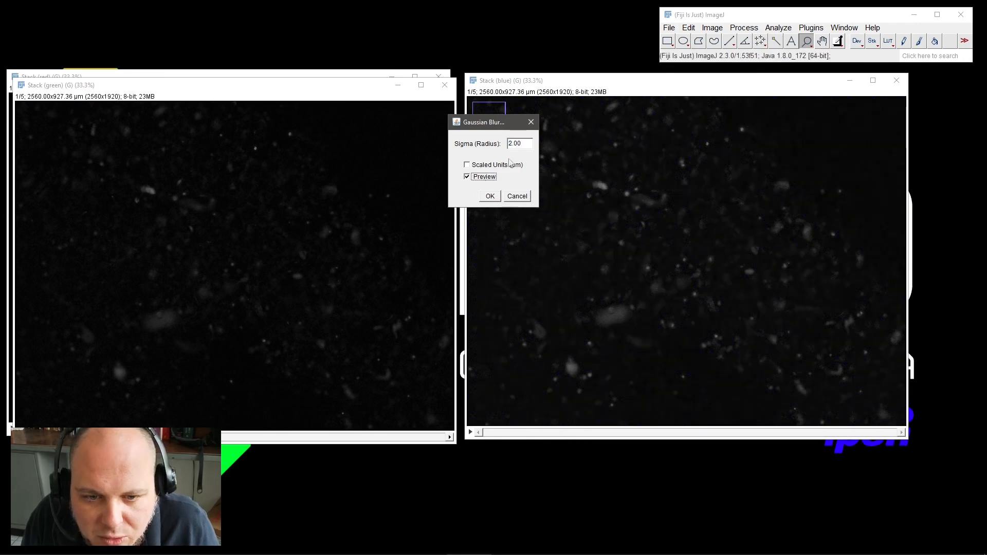
pyautogui.write('1')
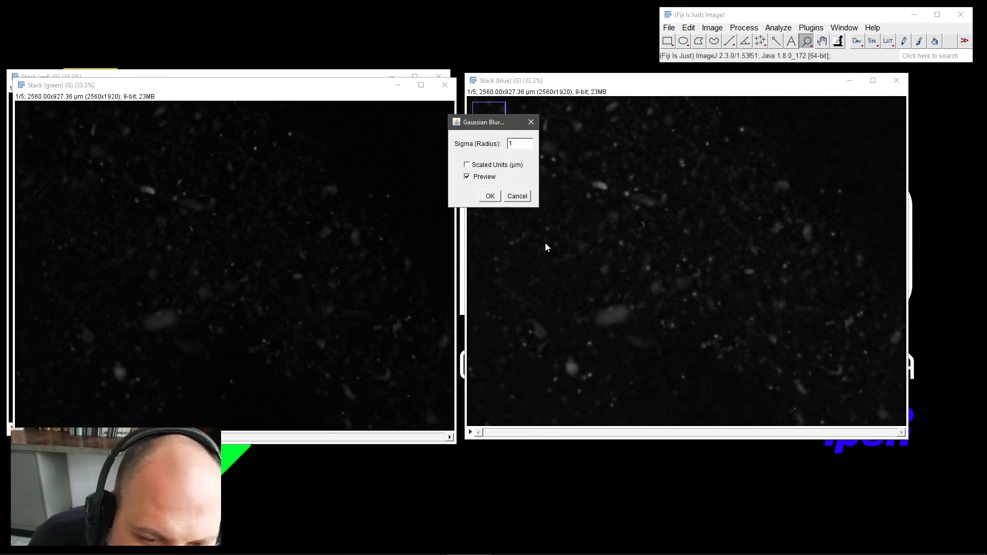
pyautogui.click(491, 197)
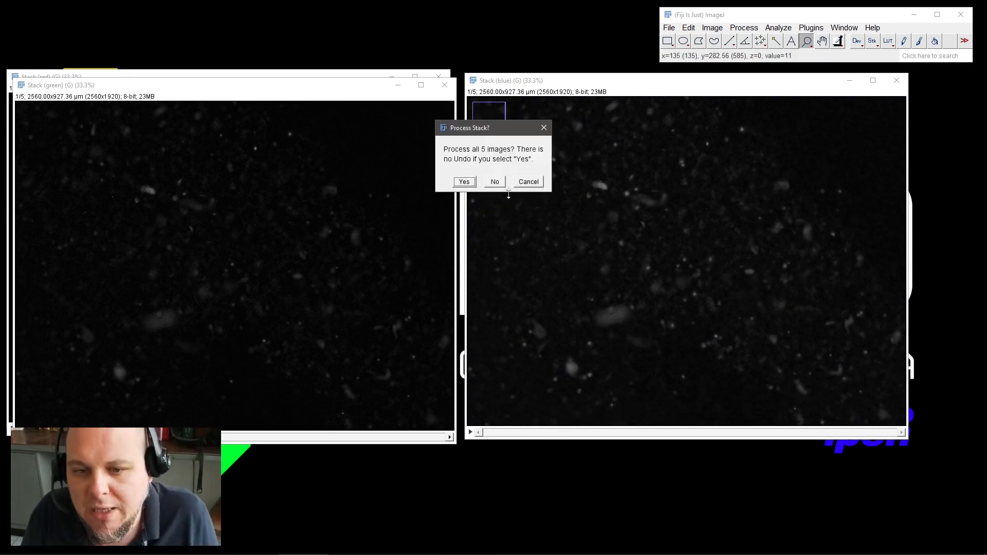
pyautogui.click(472, 183)
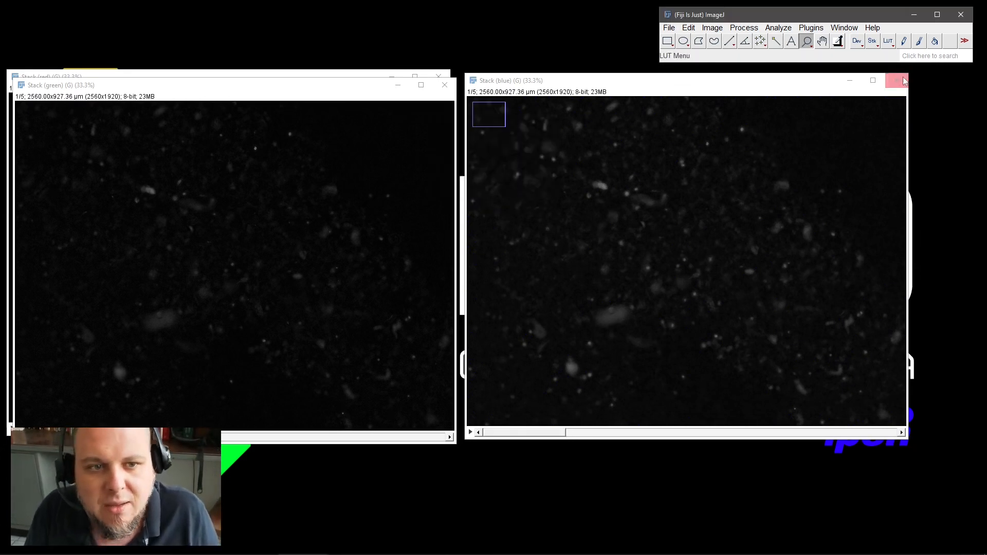
# Apply the Blue lookup table to the blue channel stack and look through its slices
pyautogui.click(889, 41)
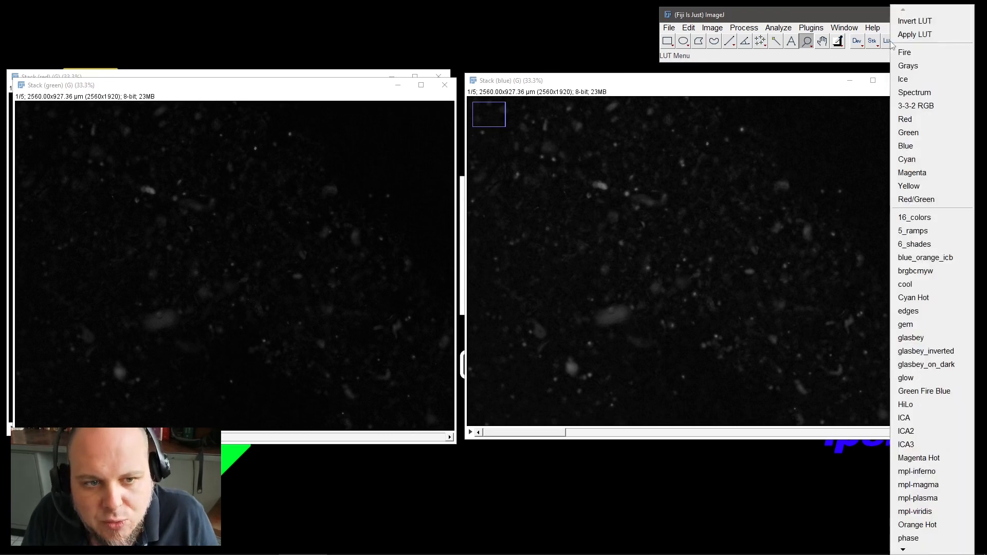
pyautogui.click(914, 144)
pyautogui.click(526, 434)
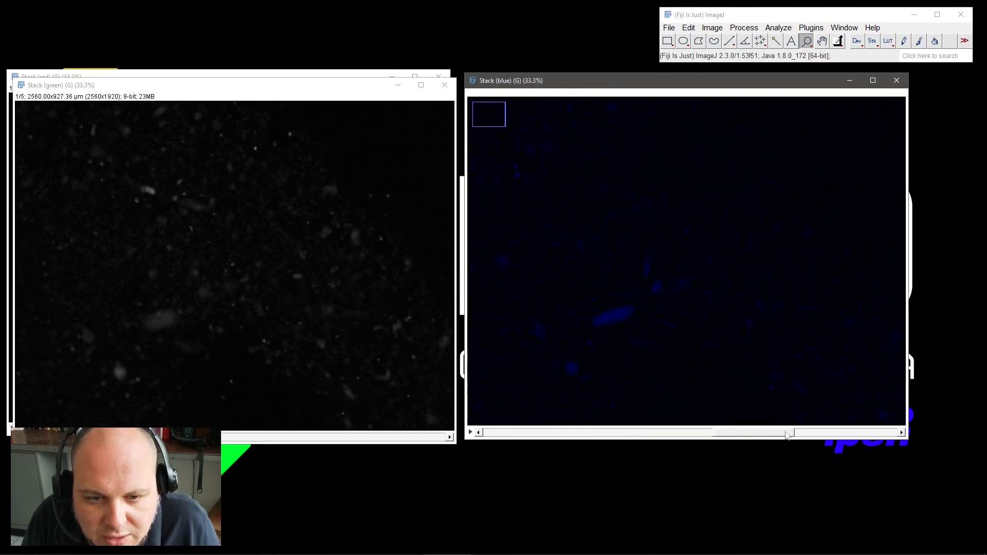
# Move the green channel stack off the red one and apply the HiLo lookup table to it
pyautogui.moveTo(249, 91); pyautogui.dragTo(746, 97)
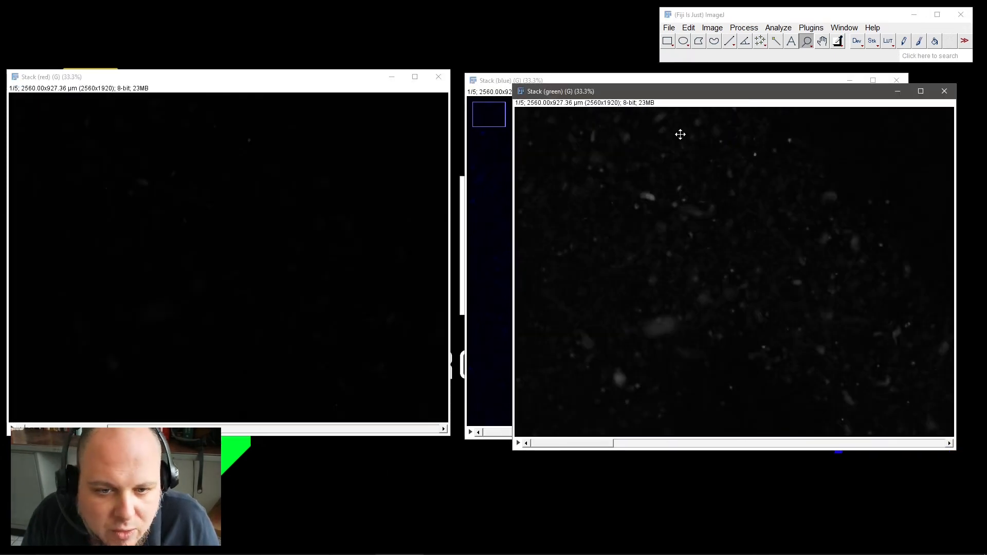
pyautogui.click(888, 41)
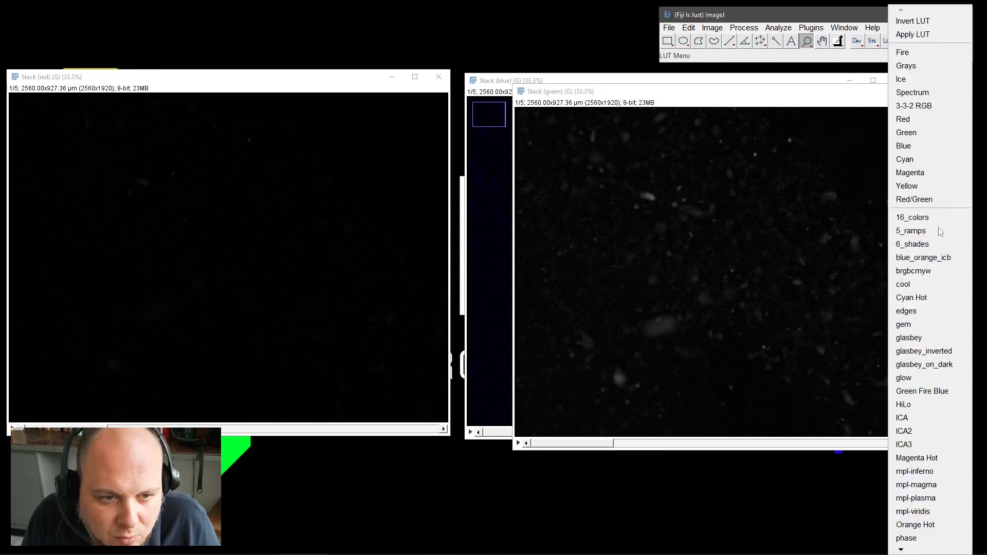
pyautogui.click(923, 409)
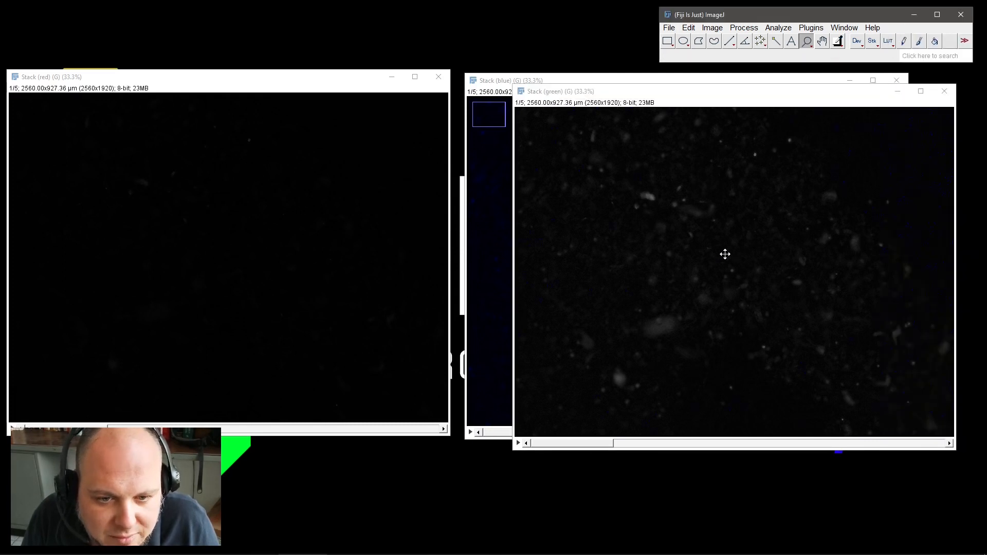
# Apply Gaussian Blur with a sigma of 1 to all 5 green channel images and give that stack the Green lookup table
pyautogui.click(740, 28)
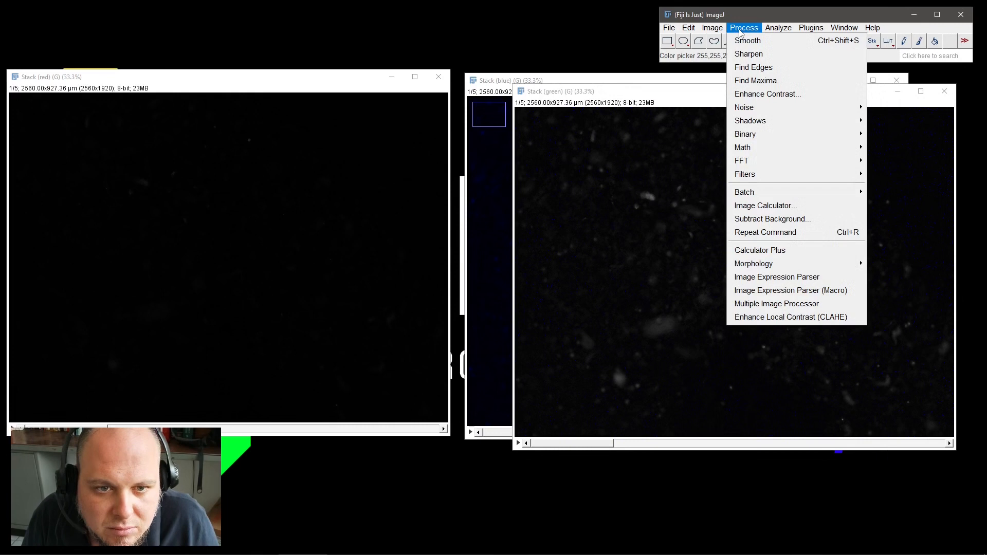
pyautogui.moveTo(843, 174)
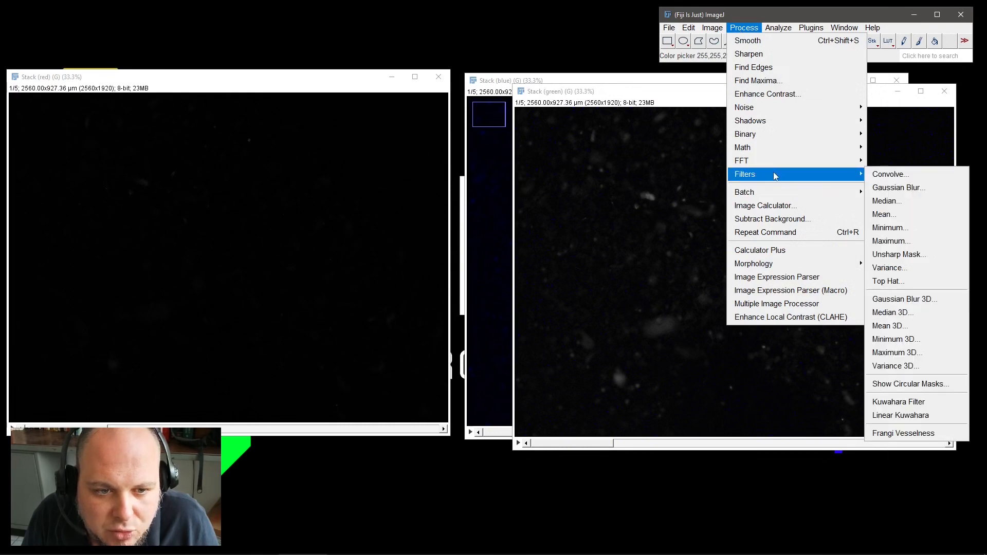
pyautogui.click(899, 187)
pyautogui.click(467, 177)
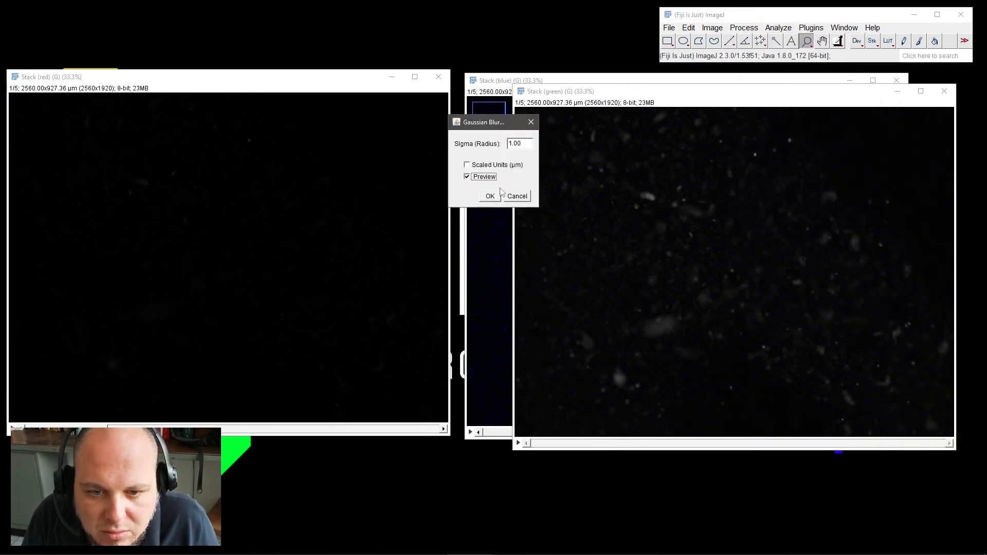
pyautogui.click(490, 196)
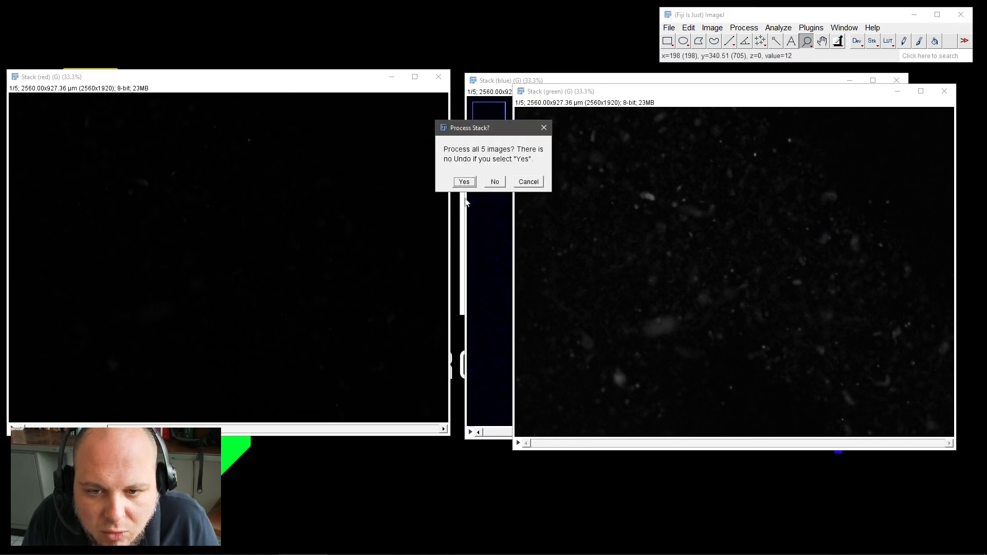
pyautogui.click(464, 182)
pyautogui.click(887, 42)
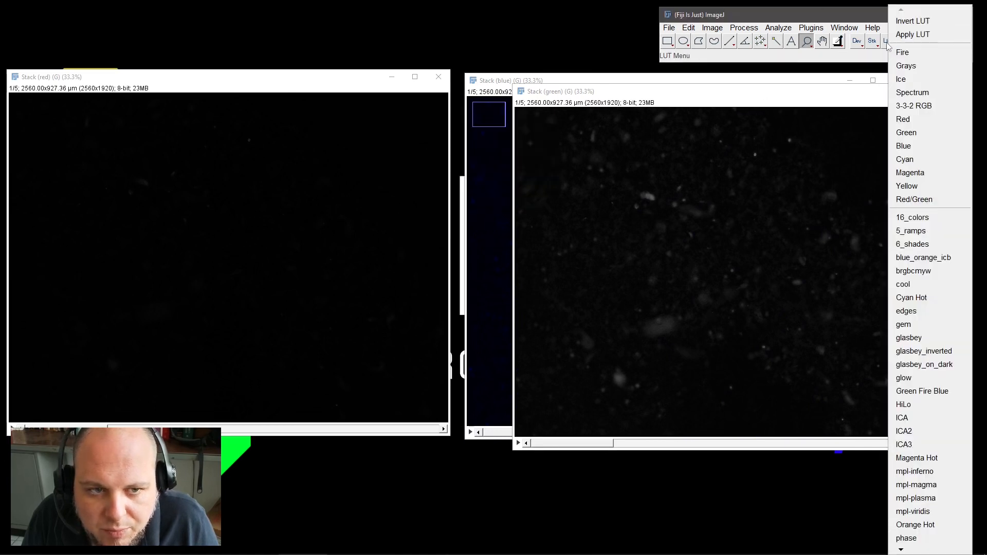
pyautogui.click(922, 133)
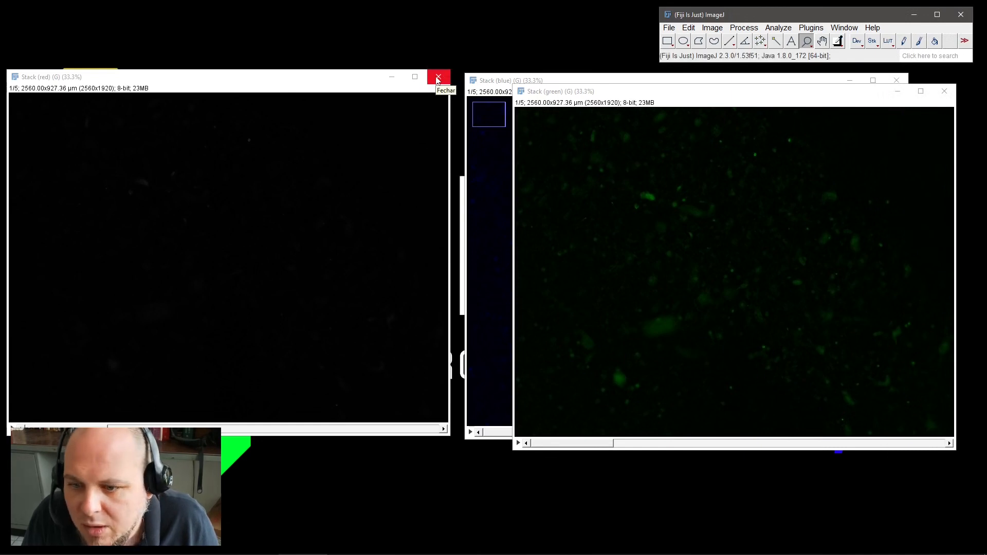
# Look through the red channel stack's slices, close it, and arrange the green and blue stacks side by side
pyautogui.moveTo(72, 429); pyautogui.dragTo(348, 434)
pyautogui.click(438, 76)
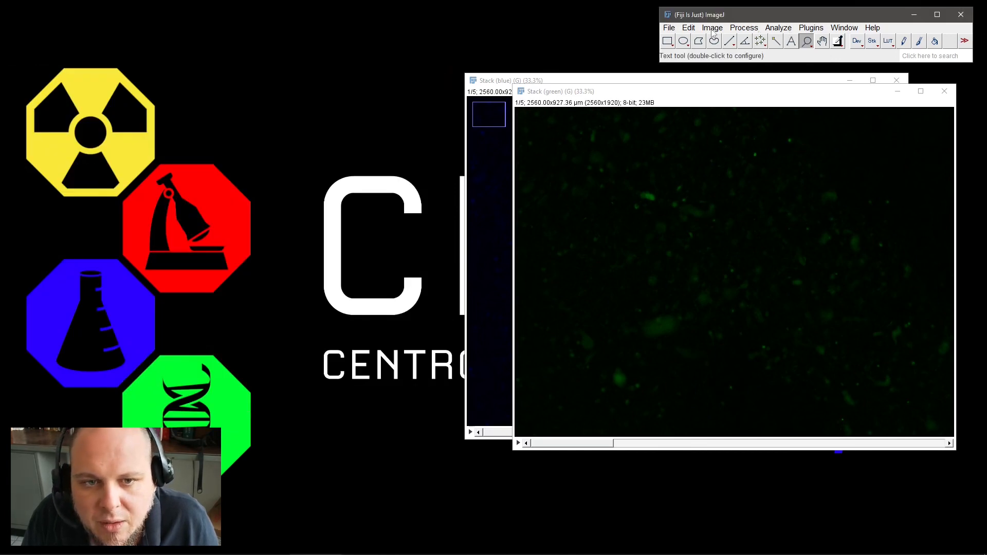
pyautogui.moveTo(733, 92); pyautogui.dragTo(393, 134)
pyautogui.moveTo(645, 82); pyautogui.dragTo(688, 113)
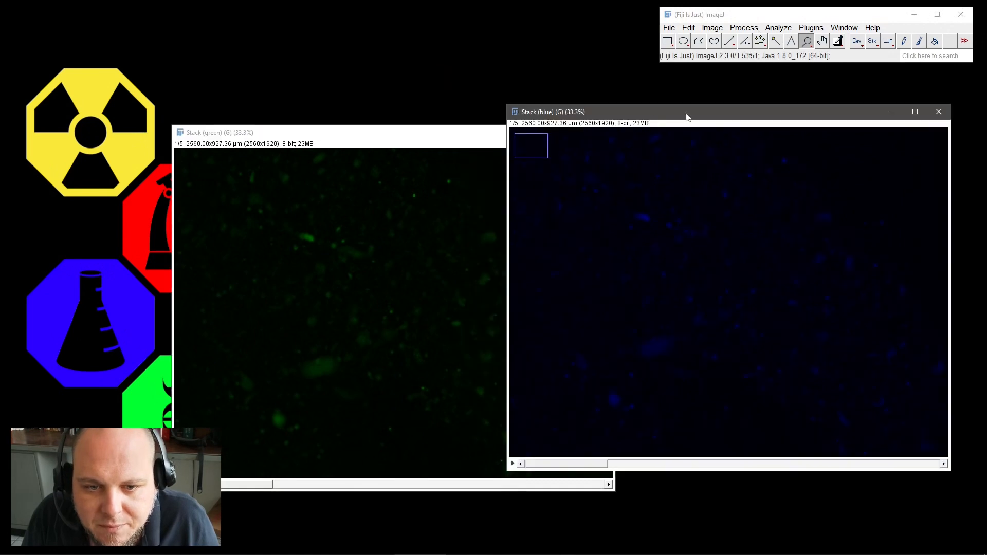
# Merge Stack (green) as C2 and Stack (blue) as C3 into an RGB stack, keeping the sources, then review and reposition it
pyautogui.click(719, 29)
pyautogui.moveTo(747, 100)
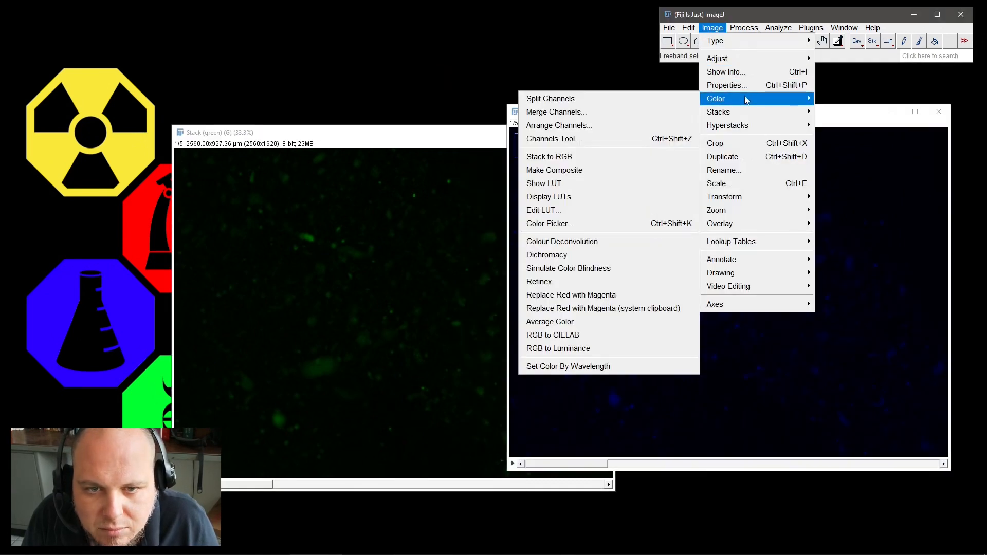
pyautogui.click(566, 114)
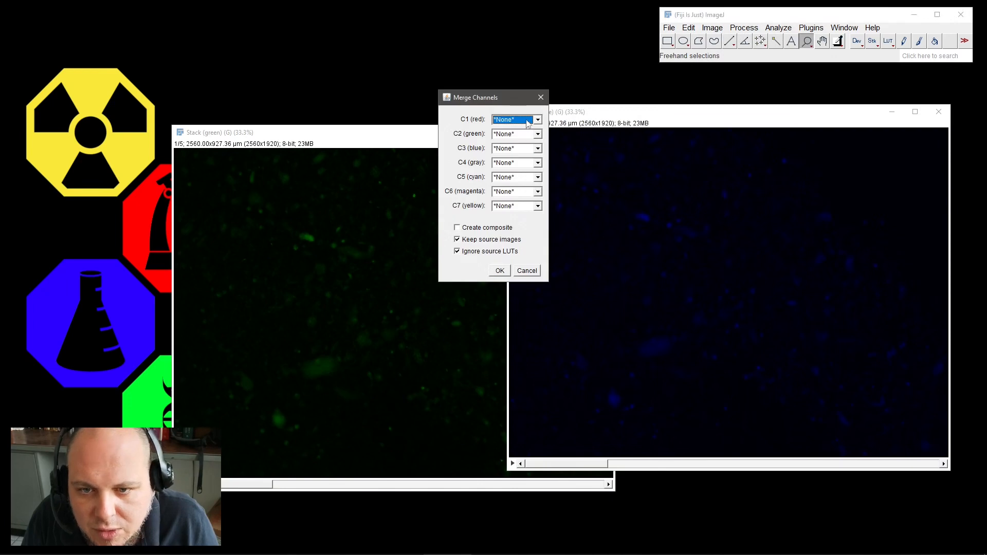
pyautogui.click(520, 135)
pyautogui.click(527, 145)
pyautogui.click(529, 148)
pyautogui.click(530, 166)
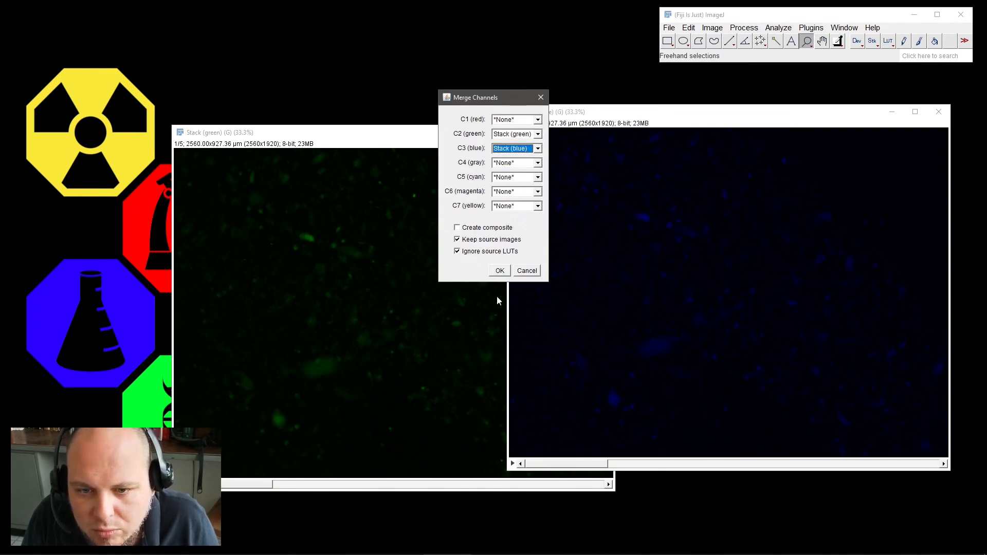
pyautogui.click(499, 270)
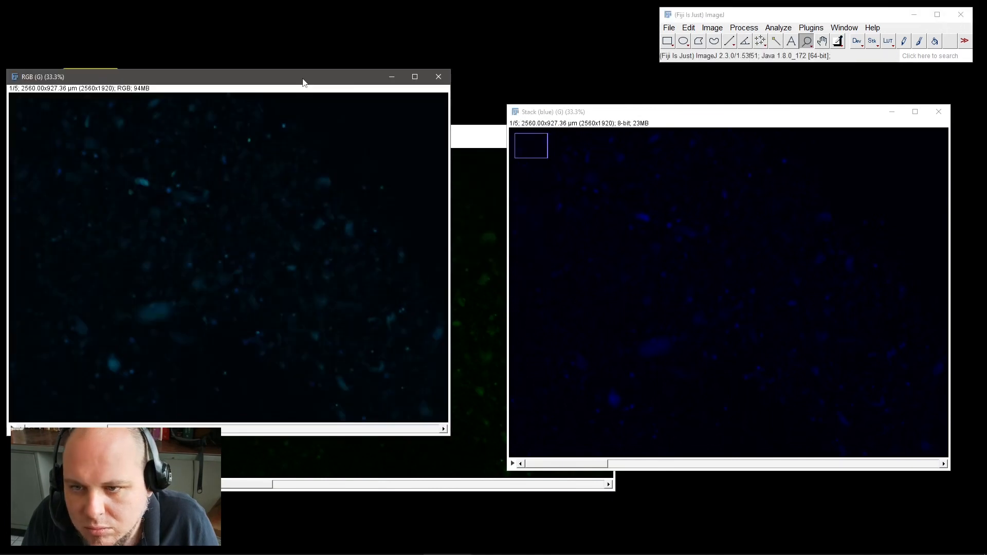
pyautogui.moveTo(433, 435); pyautogui.dragTo(391, 435)
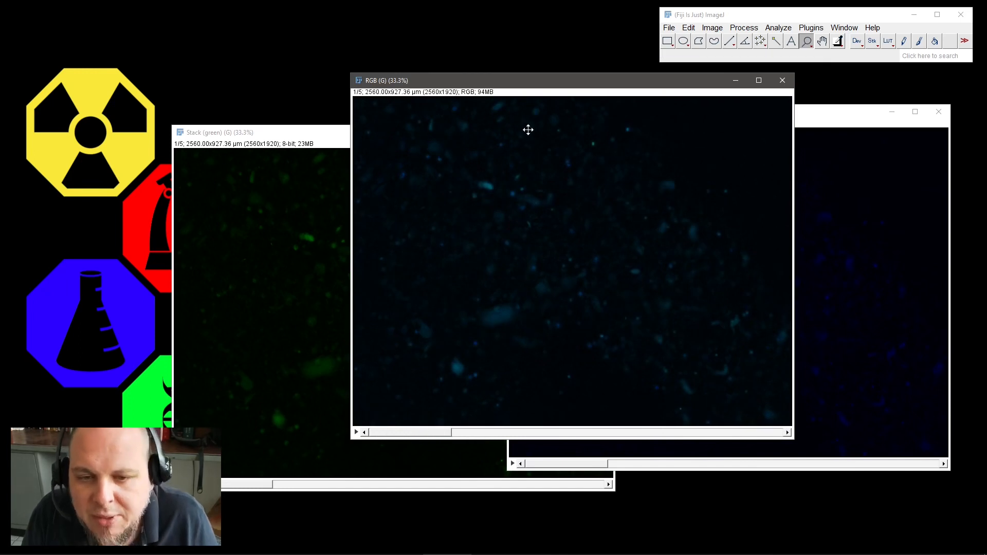
pyautogui.moveTo(615, 83); pyautogui.dragTo(689, 96)
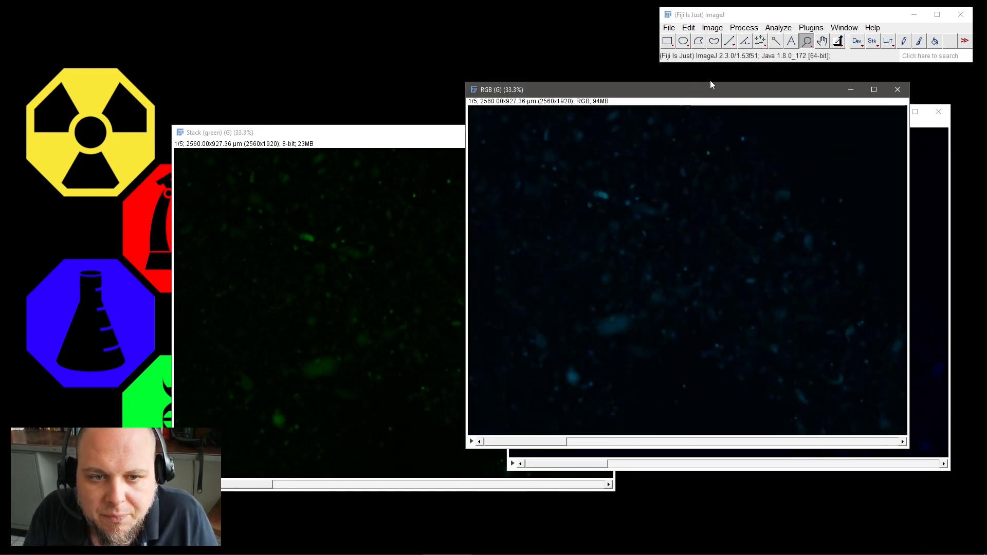
# Try to run the 3D Objects Counter on the merged RGB stack
pyautogui.click(754, 29)
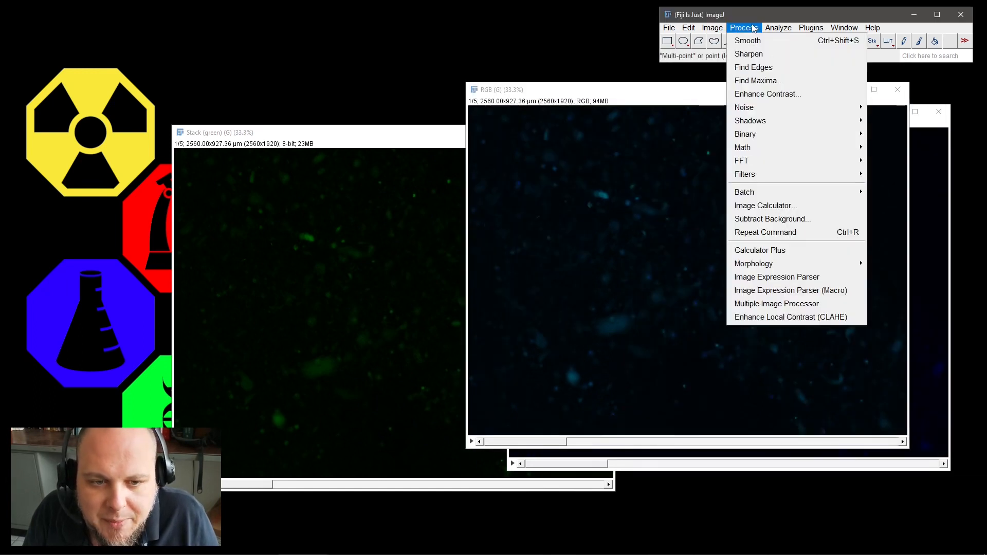
pyautogui.moveTo(778, 28)
pyautogui.click(789, 236)
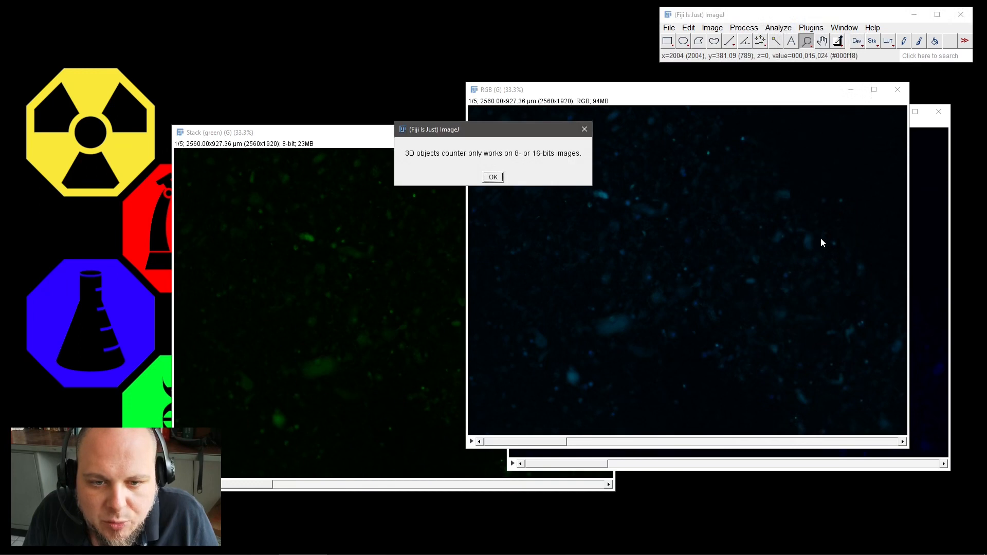
pyautogui.click(492, 178)
# Move the merged RGB stack out of the way, reposition the green channel stack, and make the blue stack active
pyautogui.moveTo(688, 91); pyautogui.dragTo(325, 351)
pyautogui.click(430, 145)
pyautogui.moveTo(398, 134); pyautogui.dragTo(350, 93)
pyautogui.click(697, 122)
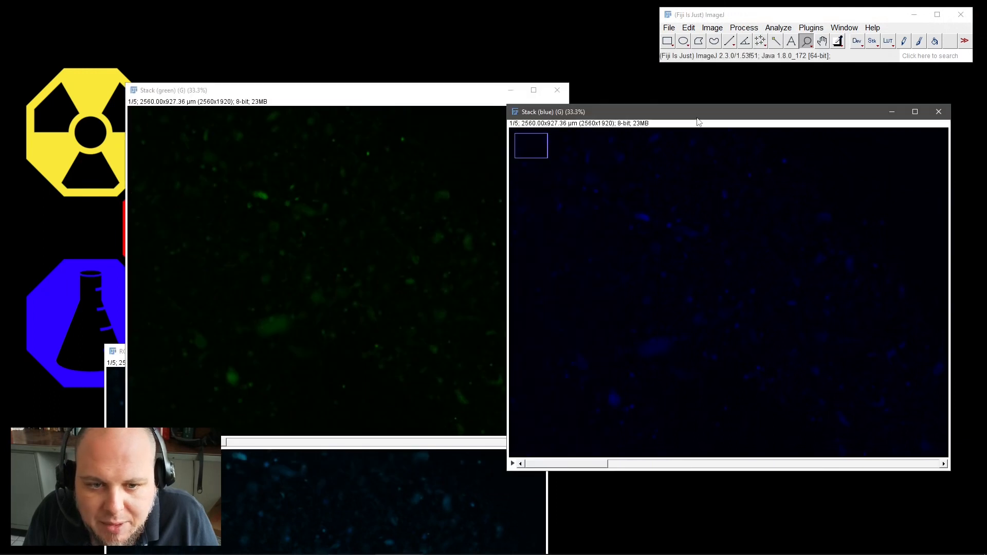
# Align the blue stack with the green one and run the 3D Objects Counter on the green stack with a threshold of 41
pyautogui.moveTo(697, 111); pyautogui.dragTo(698, 89)
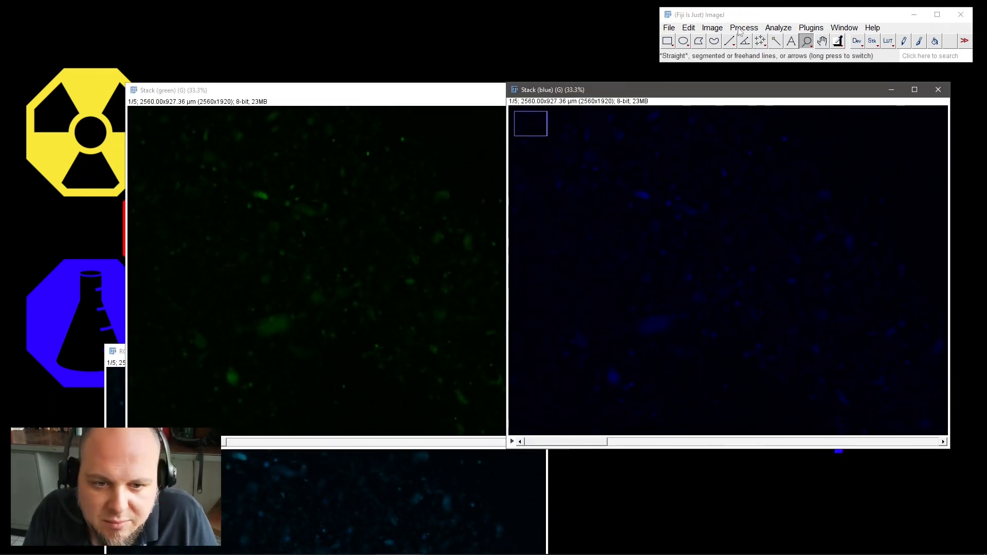
pyautogui.click(740, 28)
pyautogui.moveTo(772, 30)
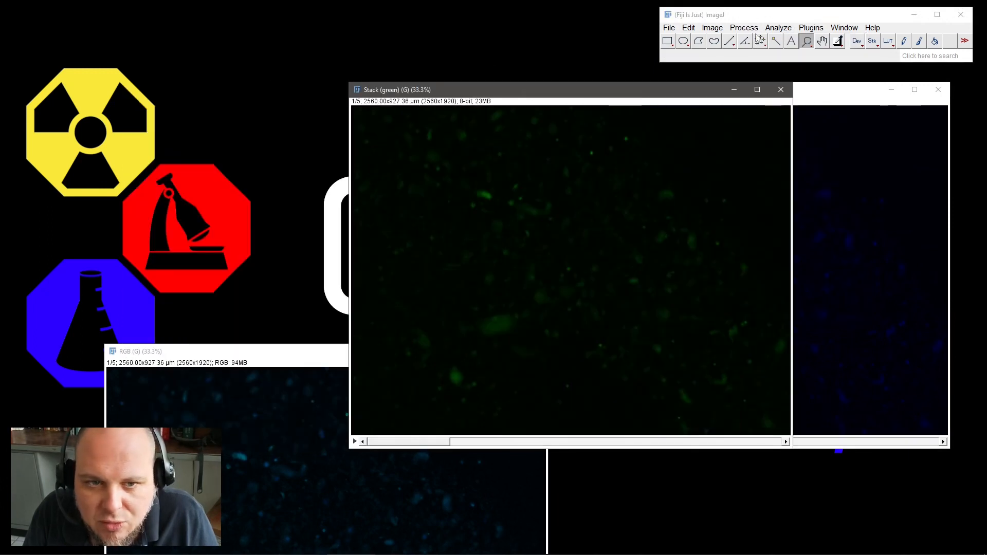
pyautogui.click(757, 28)
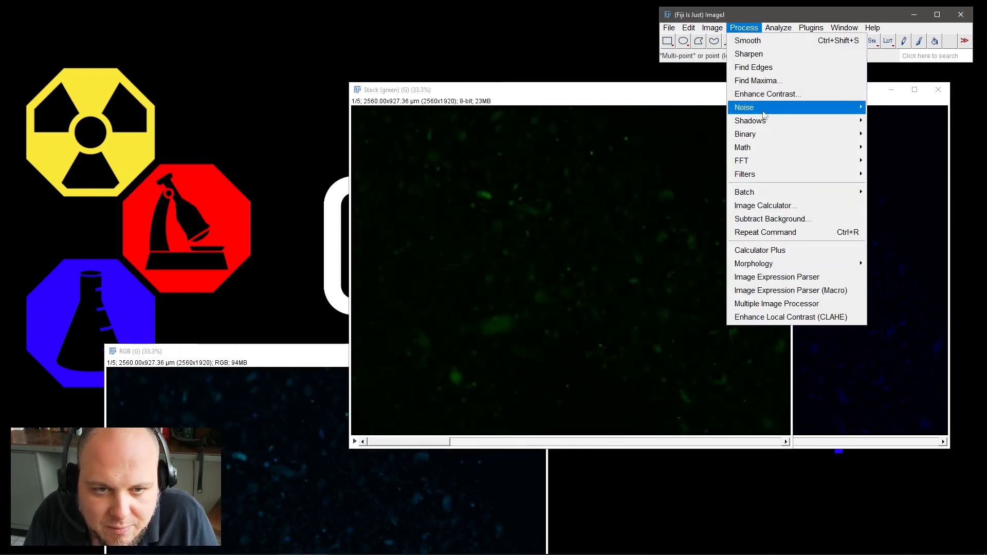
pyautogui.moveTo(778, 28)
pyautogui.click(798, 239)
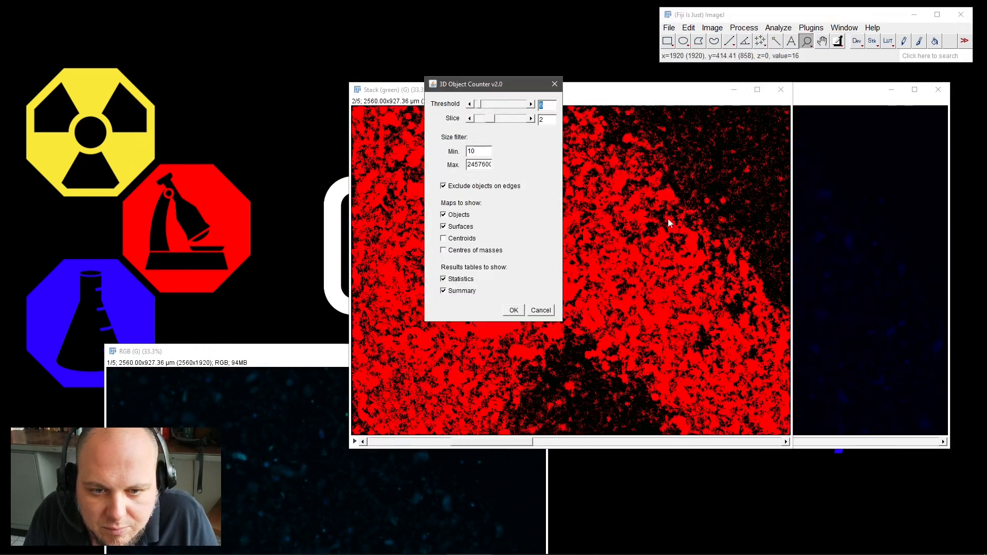
pyautogui.moveTo(480, 107); pyautogui.dragTo(860, 147)
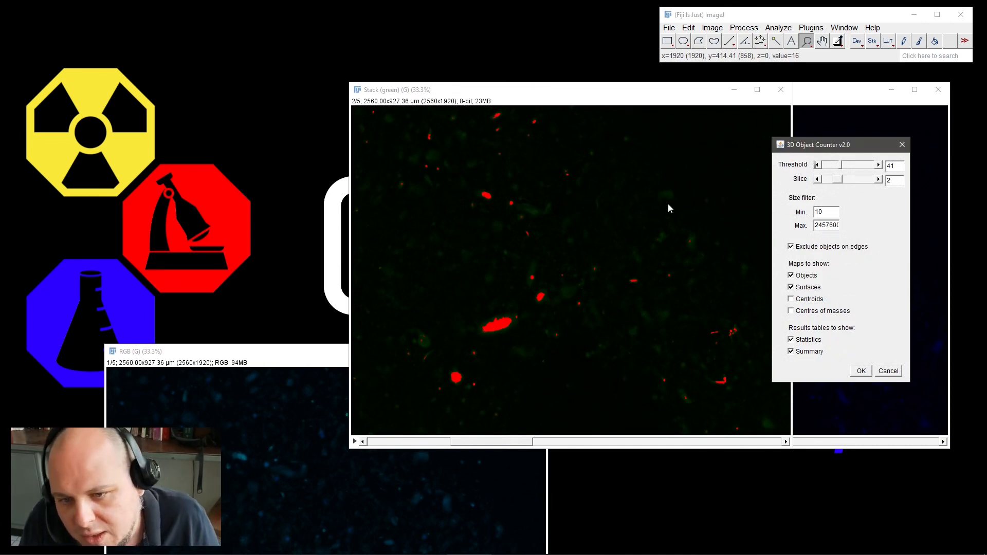
pyautogui.click(862, 371)
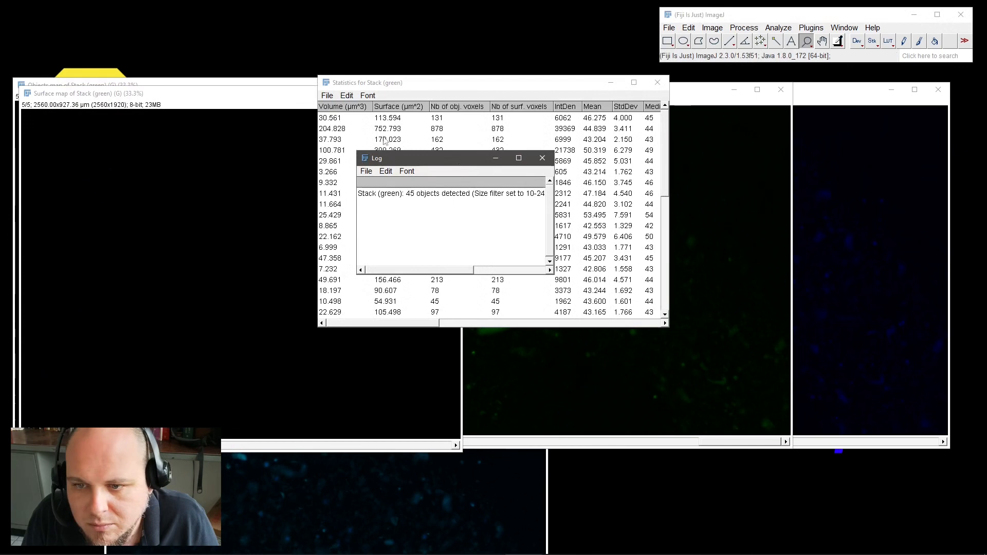
# Close the log, look through the green stack's surface and objects maps, and minimize both maps
pyautogui.click(542, 158)
pyautogui.moveTo(258, 94); pyautogui.dragTo(504, 40)
pyautogui.moveTo(329, 394)
pyautogui.mouseDown()
pyautogui.moveTo(648, 384)
pyautogui.moveTo(327, 392)
pyautogui.mouseUp()
pyautogui.moveTo(212, 86); pyautogui.dragTo(429, 66)
pyautogui.moveTo(334, 420); pyautogui.dragTo(370, 421)
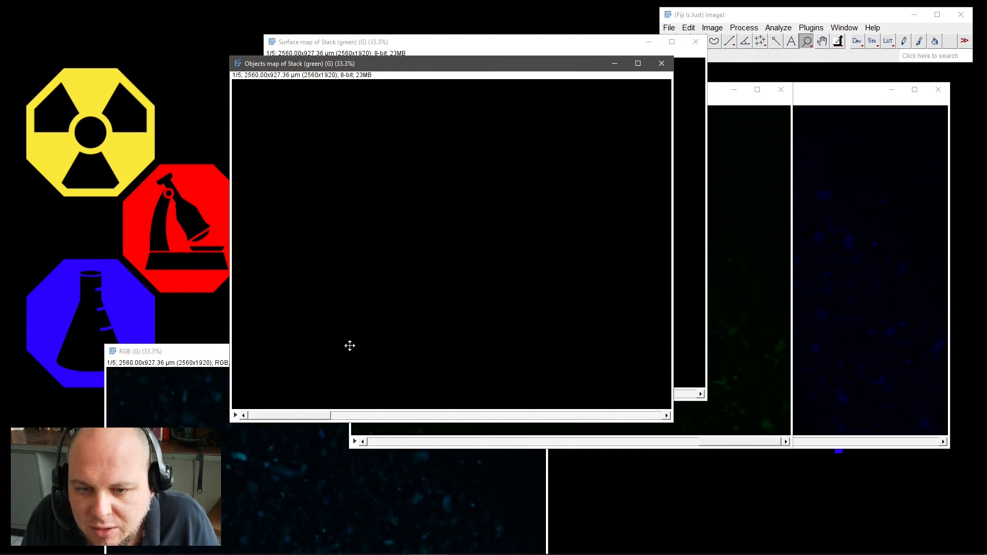
pyautogui.click(615, 63)
pyautogui.click(649, 42)
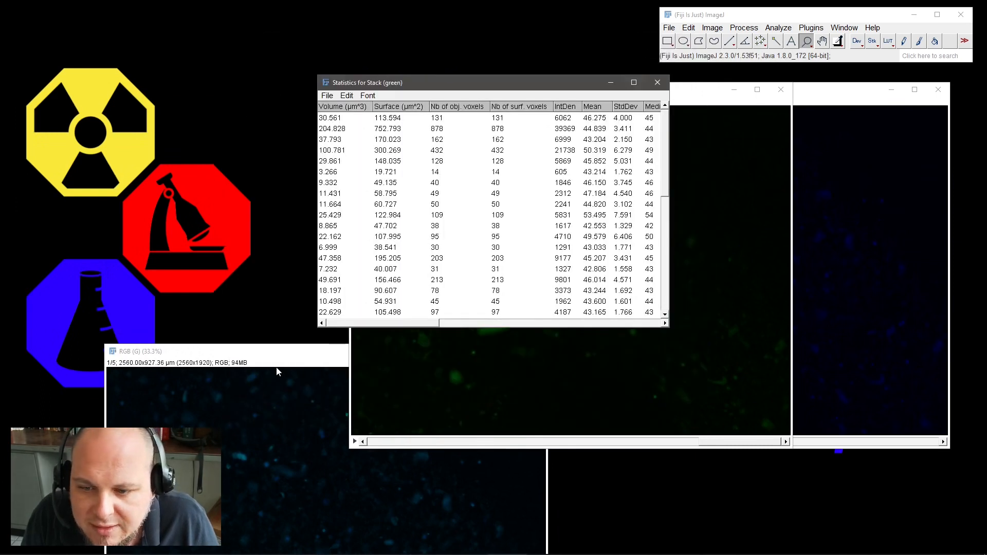
# Bring the merged RGB stack to the front and place it over the green stack's statistics table
pyautogui.click(277, 371)
pyautogui.moveTo(278, 352); pyautogui.dragTo(386, 95)
pyautogui.moveTo(268, 452); pyautogui.dragTo(240, 466)
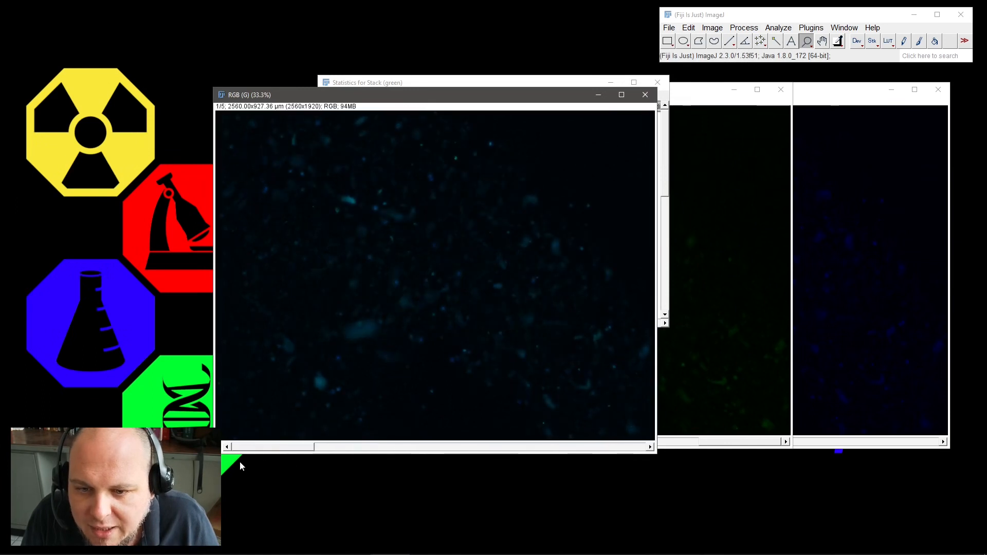
# Switch to File Explorer, open the previous.results folder inside exercicio_fiji, play Projections of Stack.avi, and close the player
pyautogui.moveTo(278, 554)
pyautogui.click(703, 544)
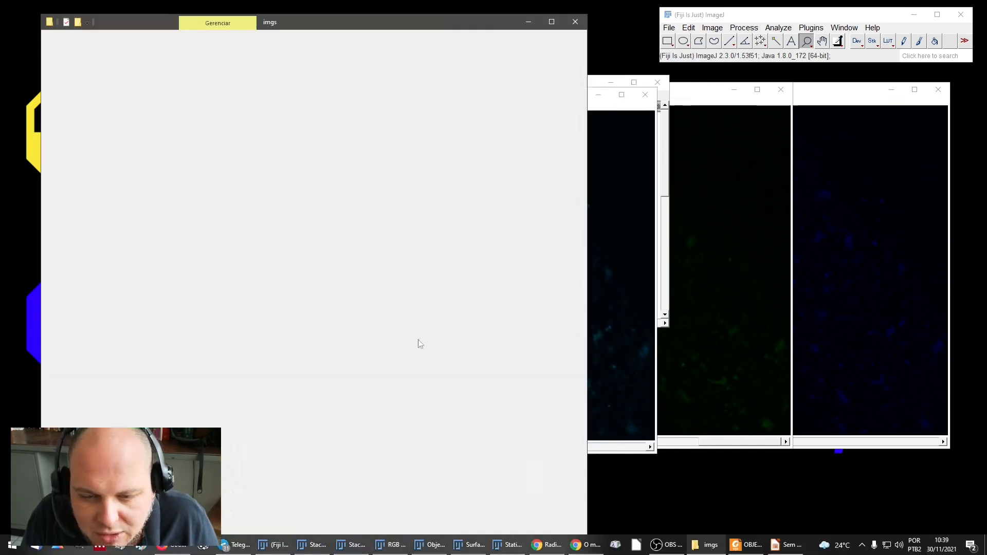
pyautogui.click(132, 100)
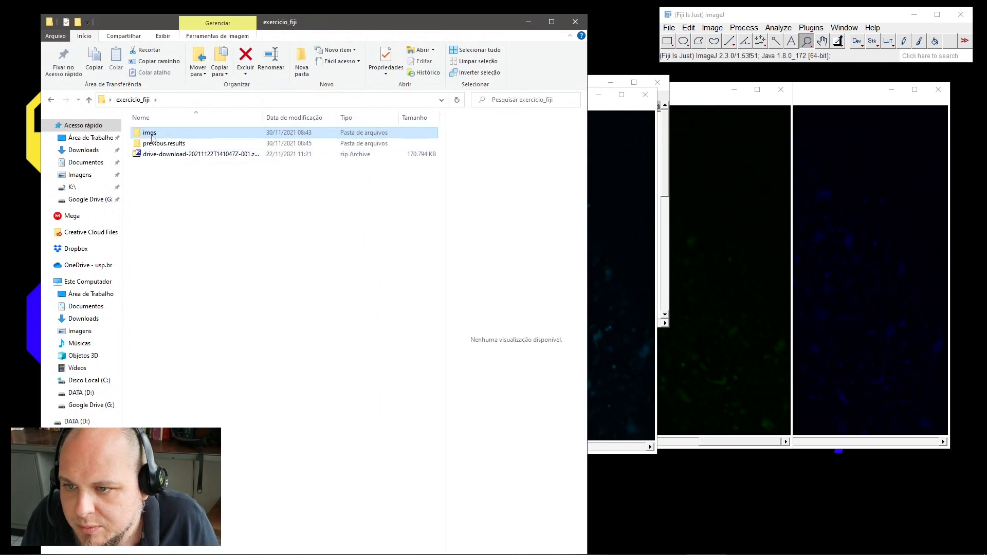
pyautogui.doubleClick(152, 140)
pyautogui.click(225, 152)
pyautogui.click(148, 146)
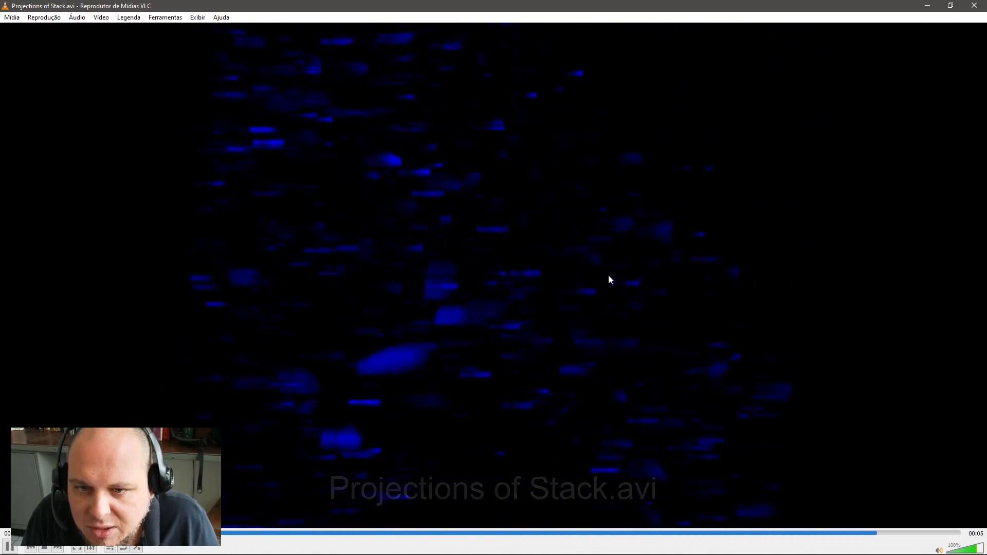
pyautogui.click(974, 5)
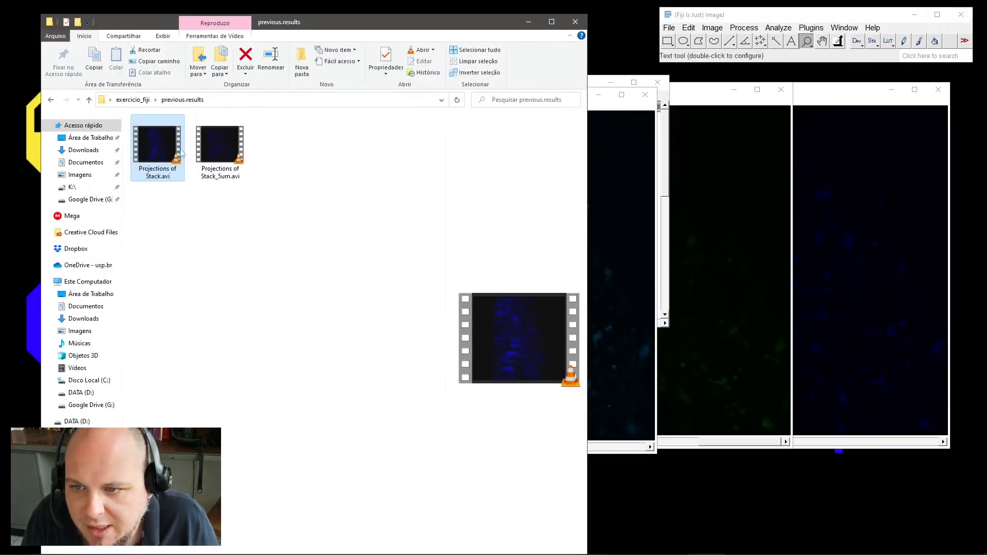
# Open Projections of Stack.avi in Fiji as a virtual stack and check the 3D Projection slice spacing setting without running the projection
pyautogui.moveTo(736, 172); pyautogui.dragTo(835, 31)
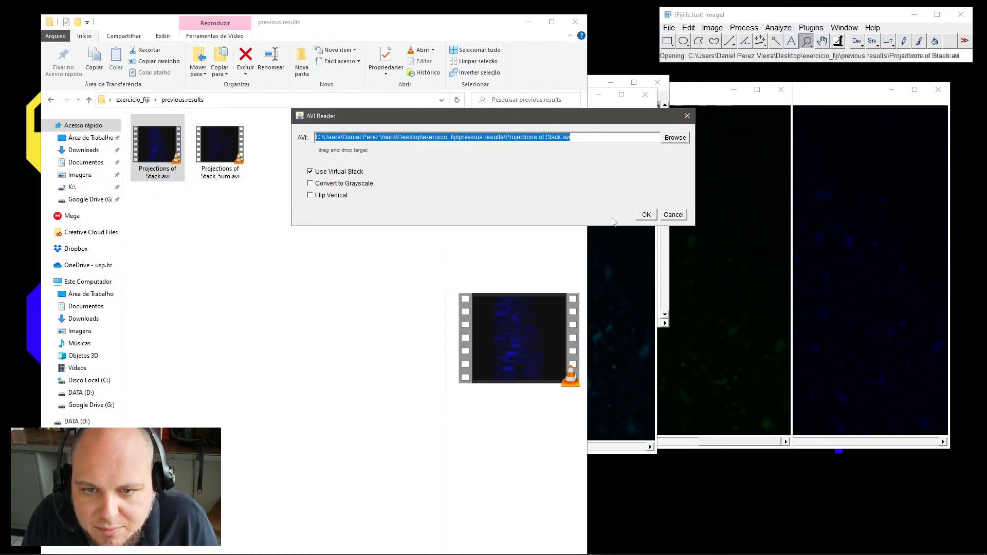
pyautogui.click(646, 215)
pyautogui.click(713, 27)
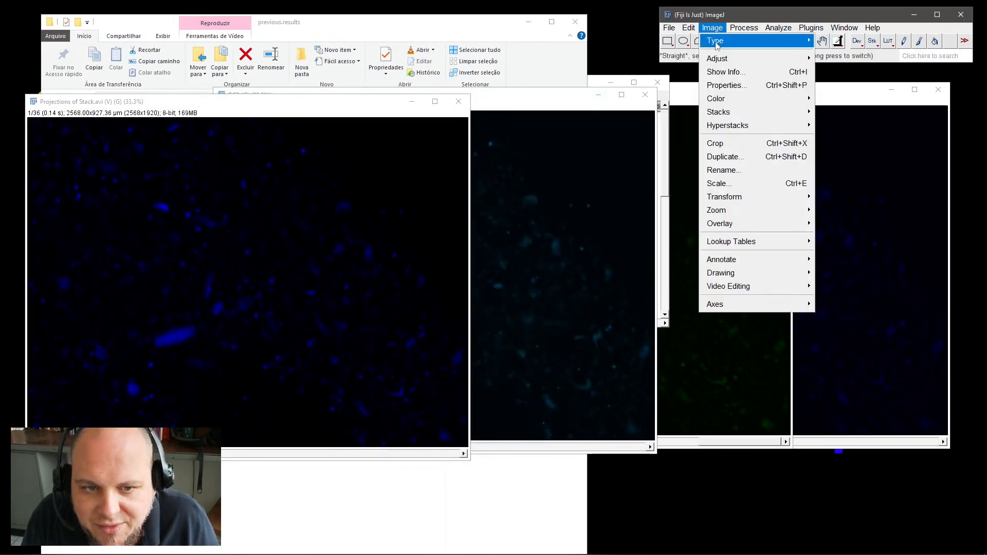
pyautogui.moveTo(740, 113)
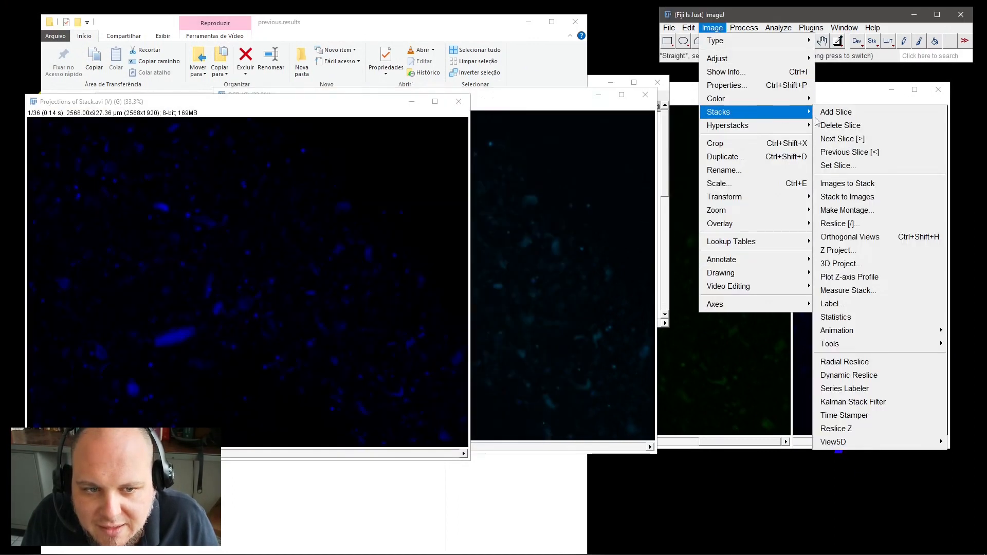
pyautogui.click(847, 264)
pyautogui.doubleClick(536, 144)
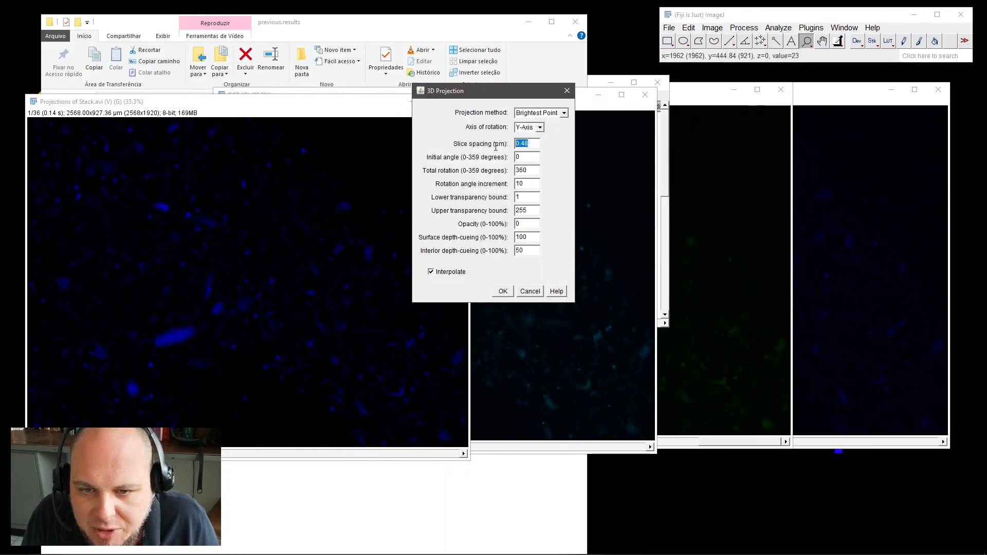
pyautogui.click(532, 292)
# Enlarge the Projections of Stack.avi window, examine the rotated frames up close, and close it
pyautogui.moveTo(369, 105); pyautogui.dragTo(626, 90)
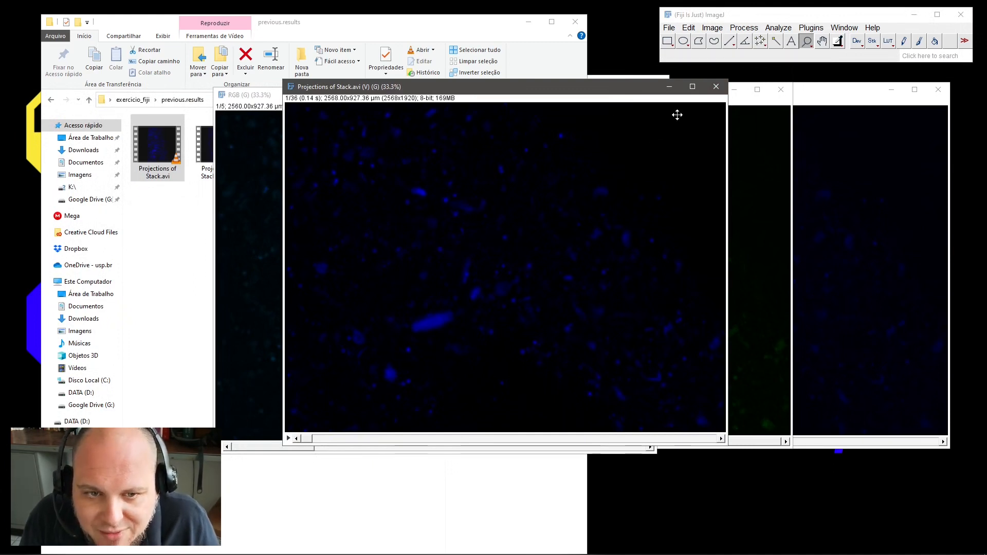
pyautogui.moveTo(727, 448); pyautogui.dragTo(805, 511)
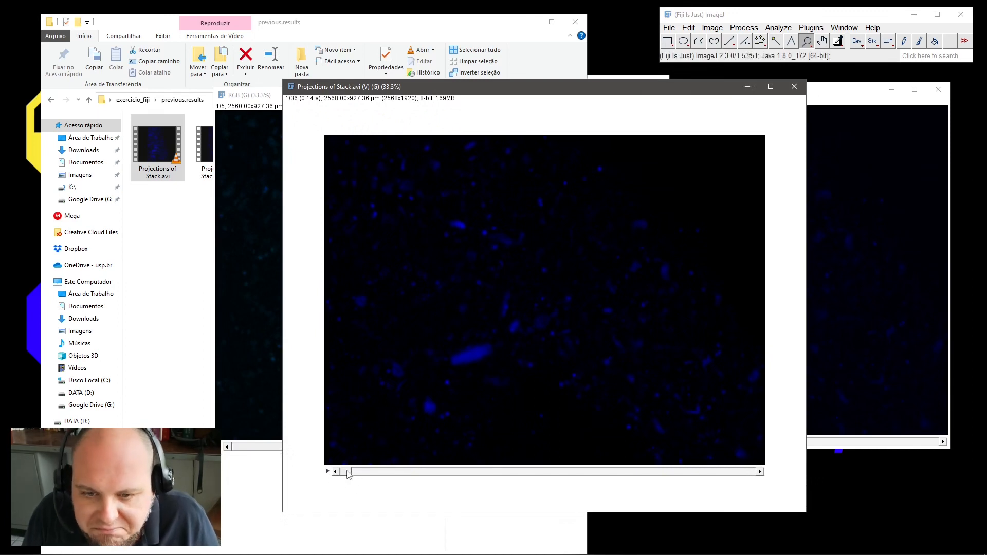
pyautogui.moveTo(349, 474); pyautogui.dragTo(473, 462)
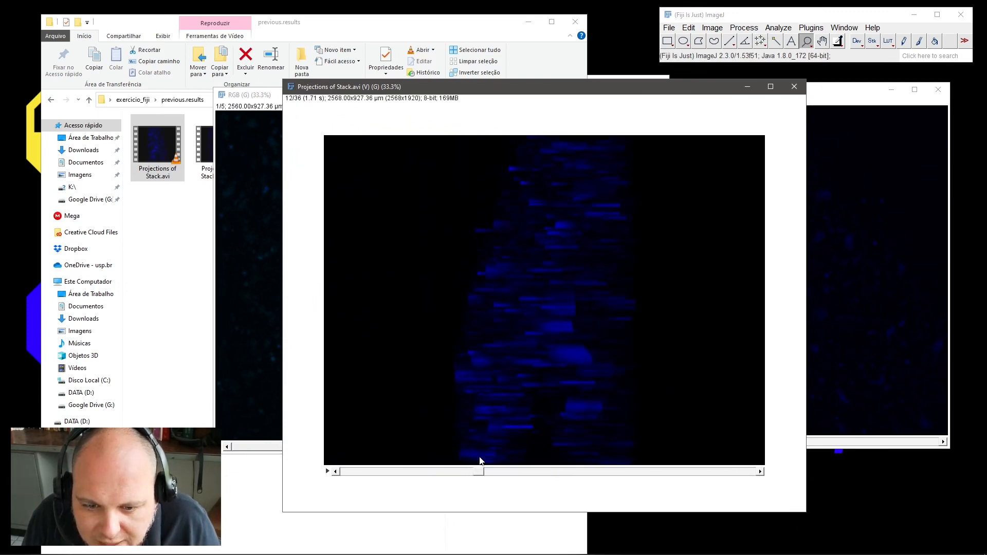
pyautogui.click(562, 239)
pyautogui.click(556, 249)
pyautogui.click(502, 278)
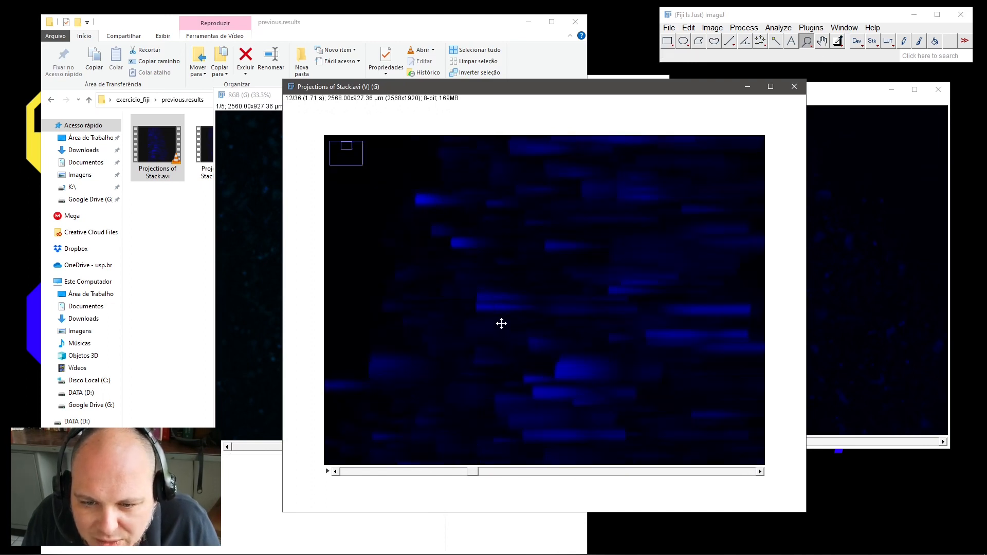
pyautogui.click(502, 319)
pyautogui.moveTo(473, 470); pyautogui.dragTo(450, 471)
pyautogui.click(789, 90)
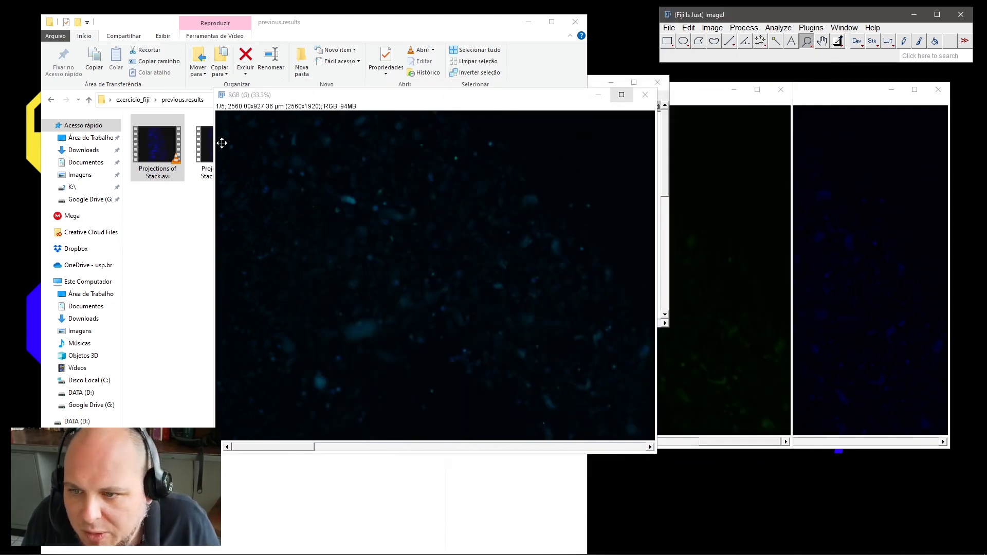
# Open Projections of Stack_5um.avi in Fiji as a virtual stack and examine its rotated frames at closer magnification
pyautogui.click(203, 147)
pyautogui.moveTo(205, 144); pyautogui.dragTo(735, 57)
pyautogui.click(653, 215)
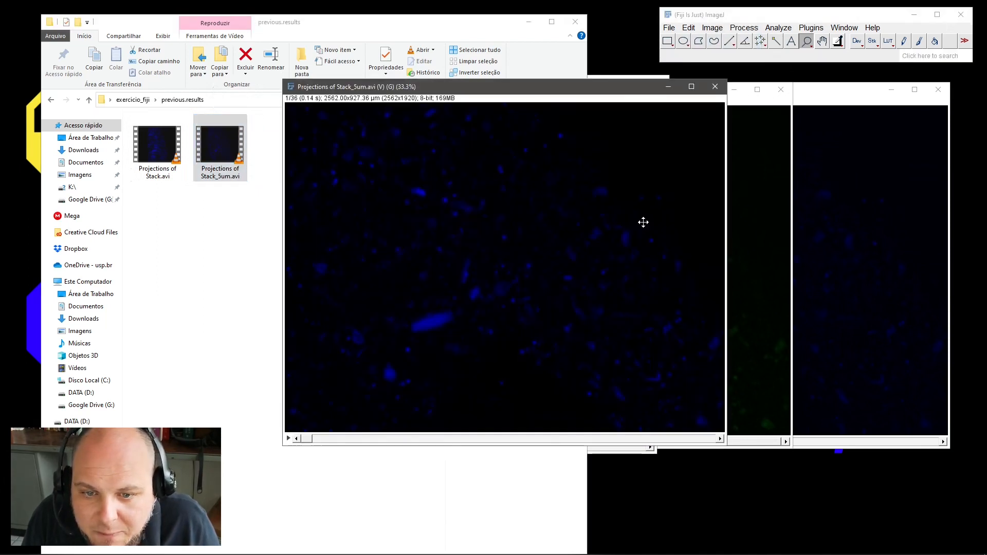
pyautogui.moveTo(307, 438); pyautogui.dragTo(536, 430)
pyautogui.doubleClick(525, 253)
pyautogui.click(520, 286)
pyautogui.click(521, 296)
pyautogui.rightClick(522, 287)
pyautogui.rightClick(523, 288)
pyautogui.rightClick(494, 400)
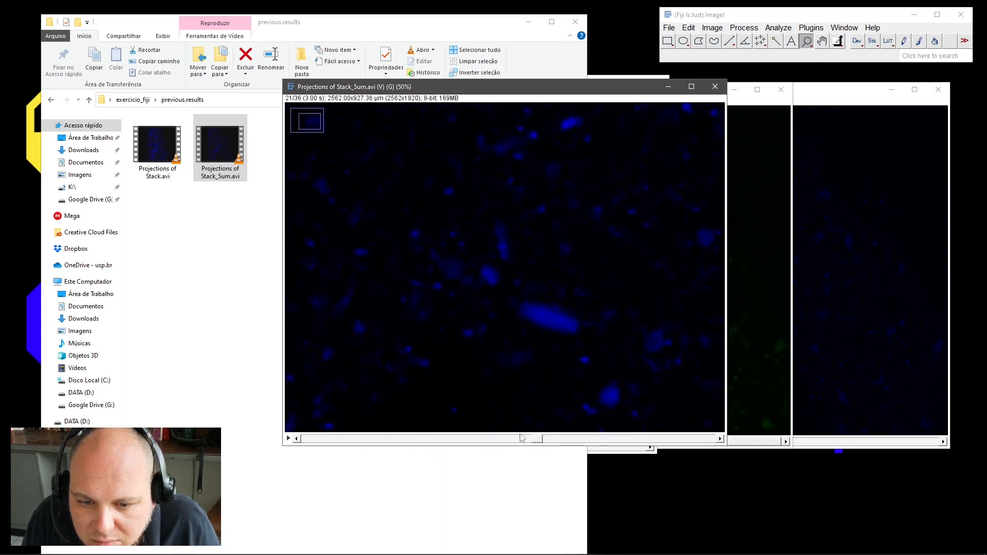
# Maximize the 5um projection, go through its frames back to the first one, and minimize the window
pyautogui.click(692, 87)
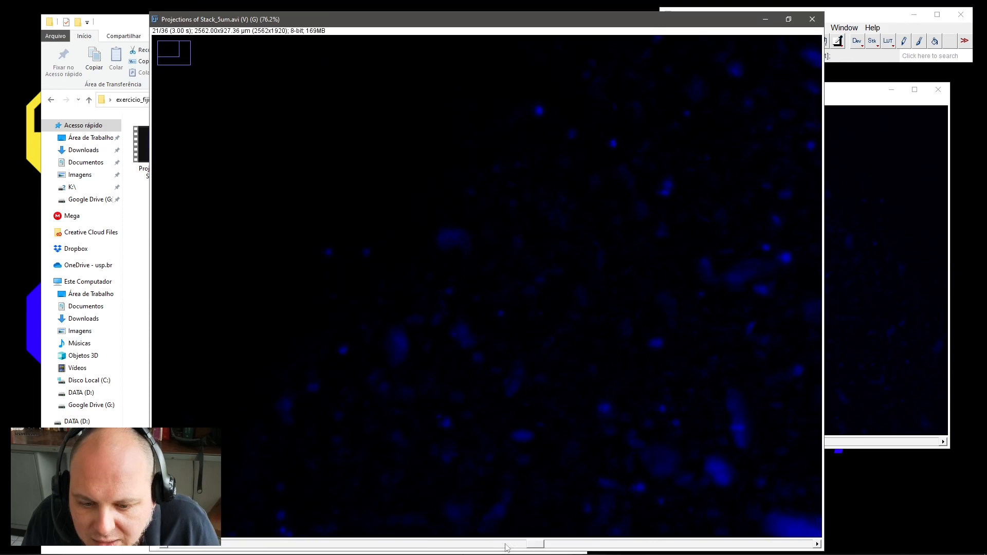
pyautogui.moveTo(539, 547); pyautogui.dragTo(177, 514)
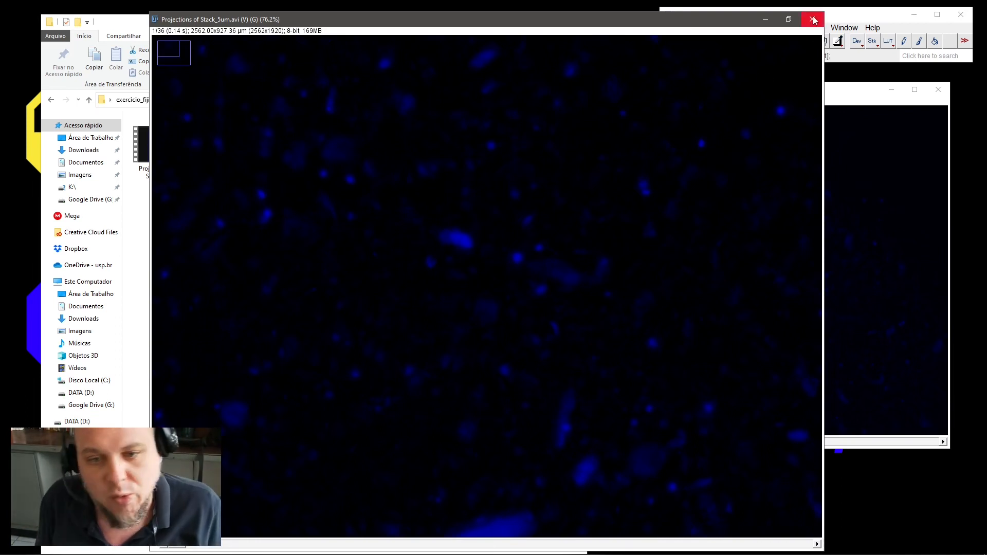
pyautogui.click(765, 19)
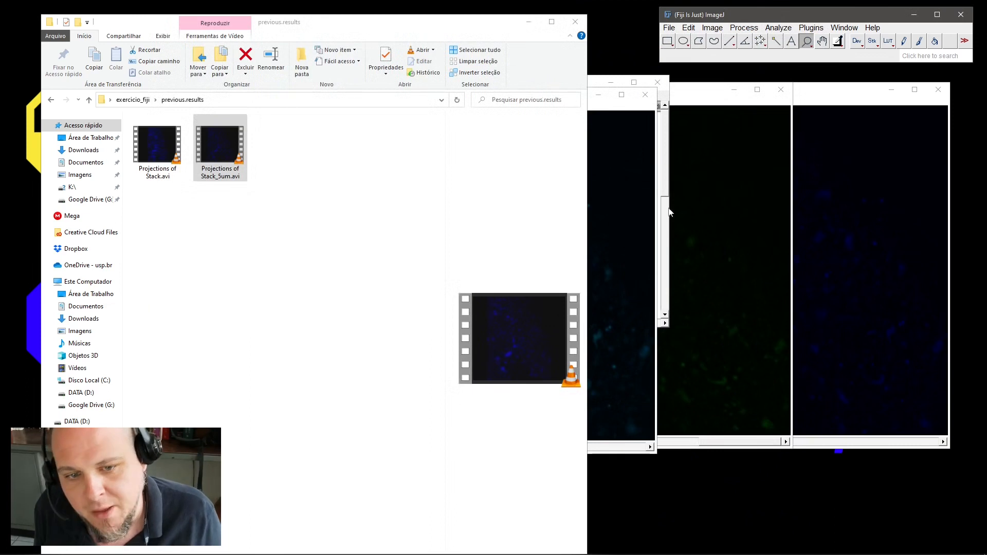
# Move the merged RGB stack out of the way, read through the green stack's statistics table, and set the table aside
pyautogui.click(606, 112)
pyautogui.moveTo(564, 97); pyautogui.dragTo(515, 325)
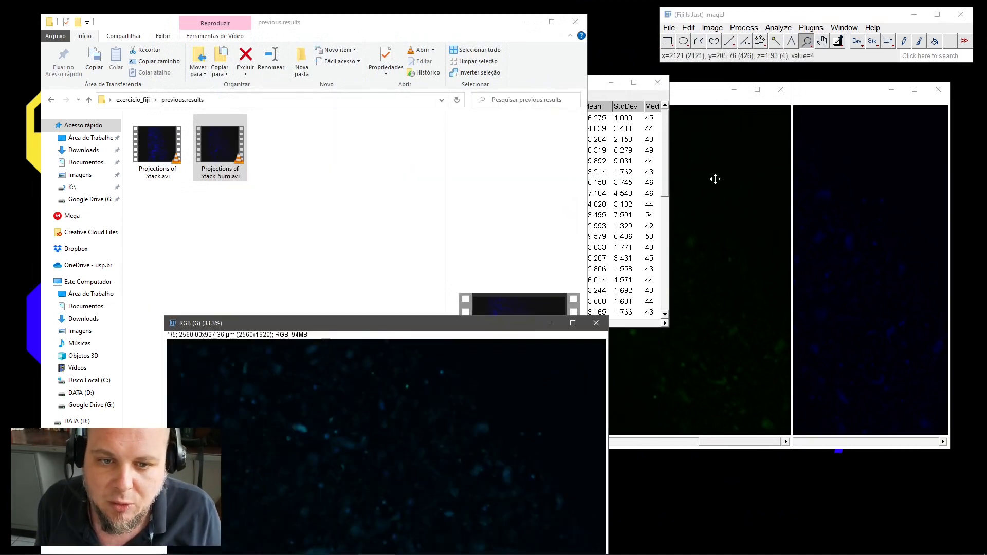
pyautogui.click(664, 178)
pyautogui.moveTo(561, 87); pyautogui.dragTo(758, 69)
pyautogui.moveTo(864, 137); pyautogui.dragTo(834, 97)
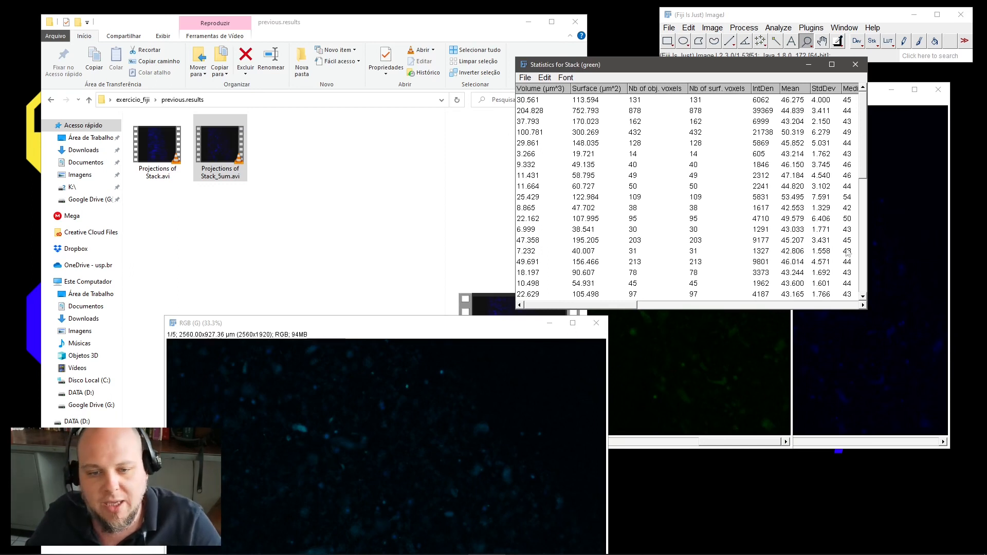
pyautogui.moveTo(864, 173); pyautogui.dragTo(865, 316)
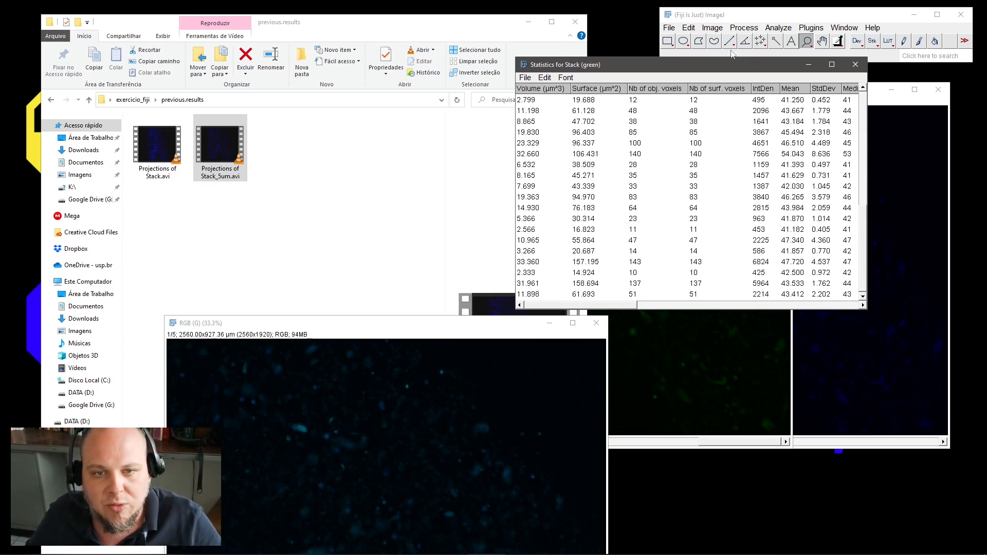
pyautogui.moveTo(727, 66); pyautogui.dragTo(349, 128)
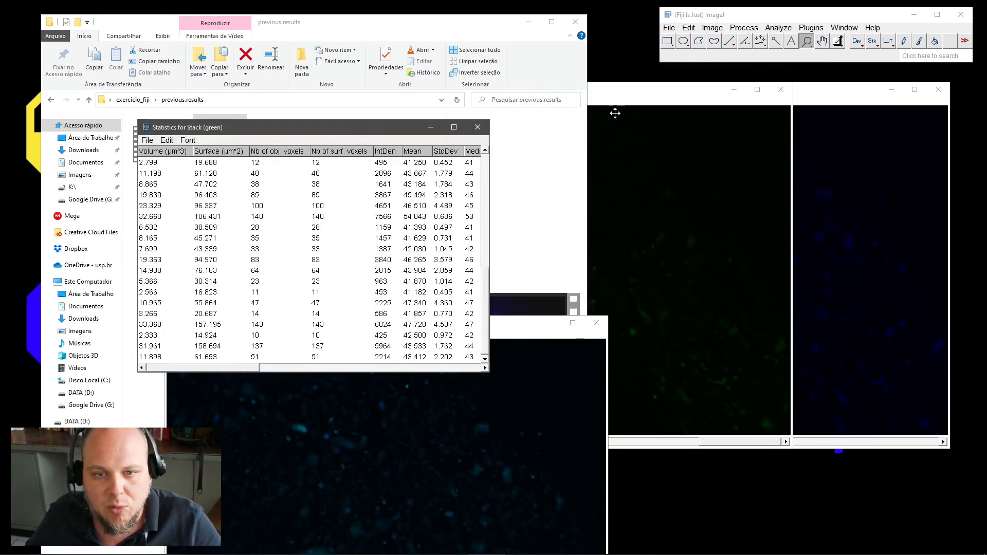
# Bring up the objects map of the green stack, arrange it beside the statistics table, and return to the table's upper rows
pyautogui.click(844, 28)
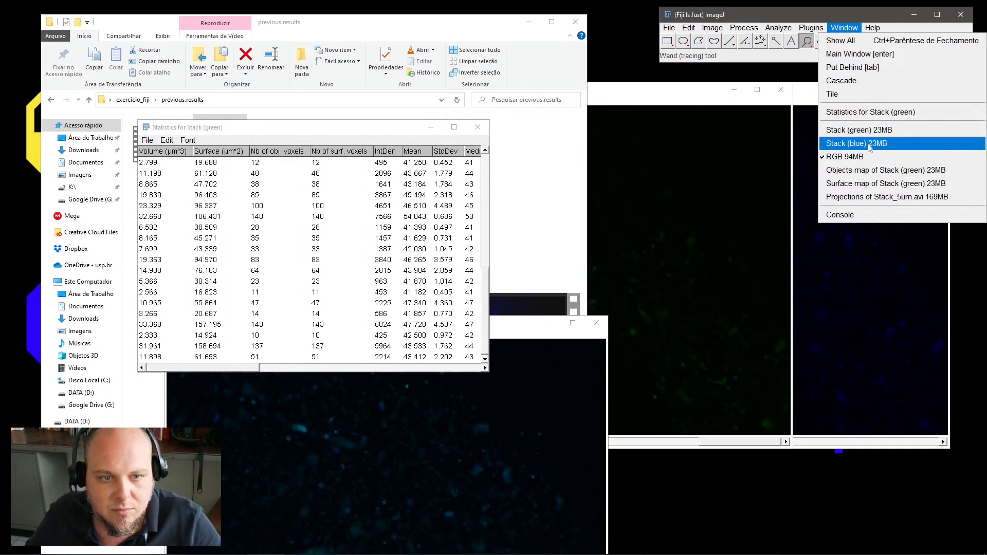
pyautogui.click(872, 170)
pyautogui.moveTo(504, 68); pyautogui.dragTo(776, 125)
pyautogui.moveTo(328, 129); pyautogui.dragTo(467, 98)
pyautogui.click(625, 133)
pyautogui.moveTo(624, 207); pyautogui.dragTo(642, 123)
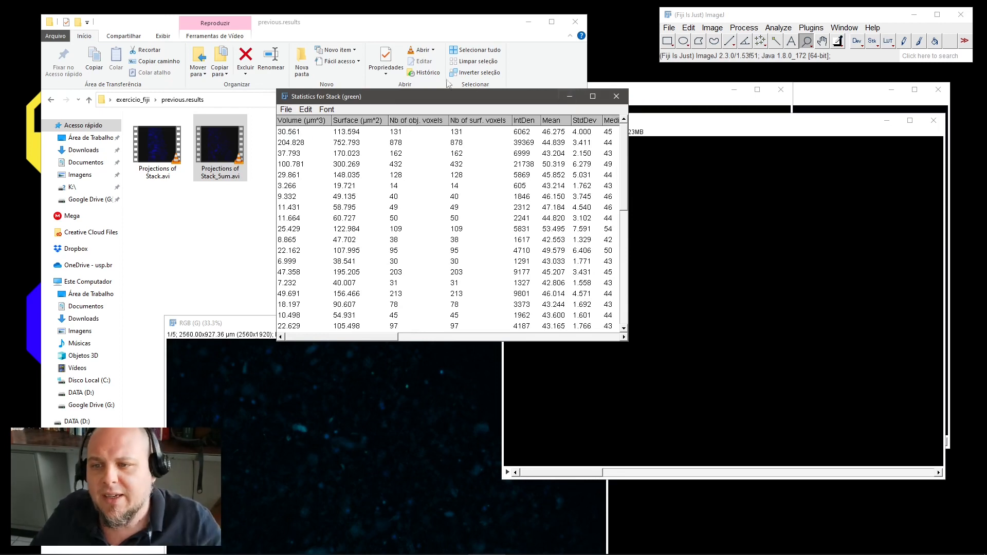
# Open Result of RGB.tif from the subfolder inside imgs\results in Fiji, keeping the global calibration enabled
pyautogui.click(133, 99)
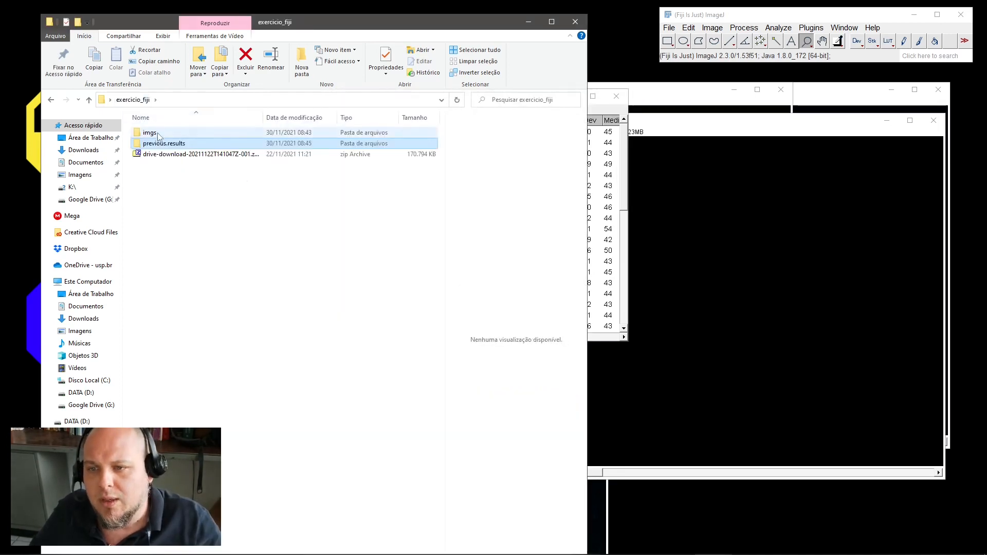
pyautogui.doubleClick(177, 134)
pyautogui.doubleClick(219, 172)
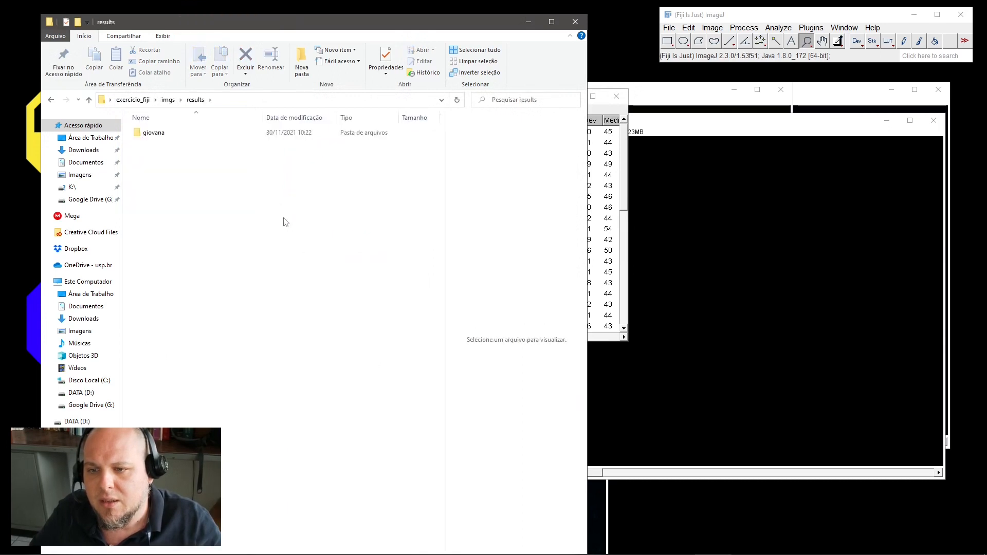
pyautogui.doubleClick(153, 135)
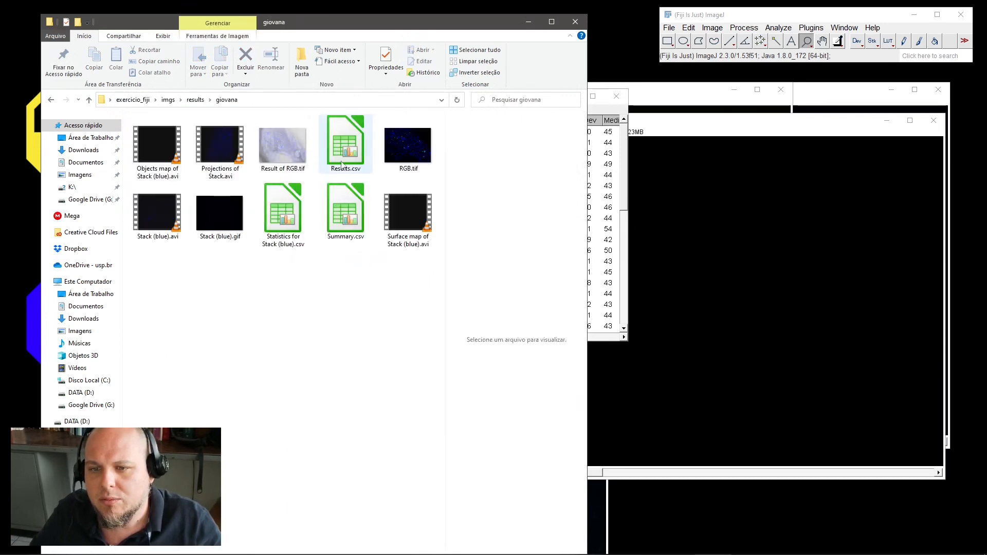
pyautogui.moveTo(283, 149); pyautogui.dragTo(773, 58)
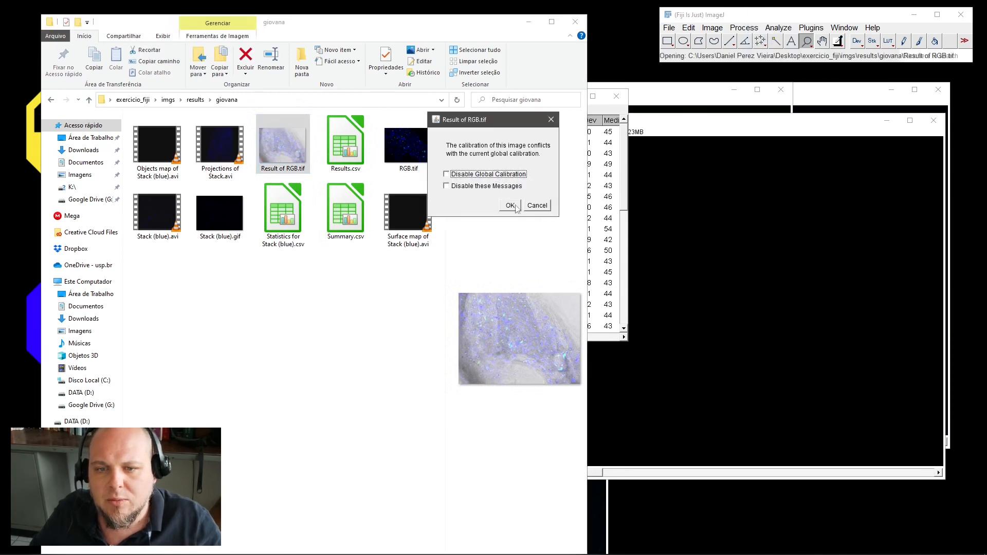
pyautogui.click(511, 206)
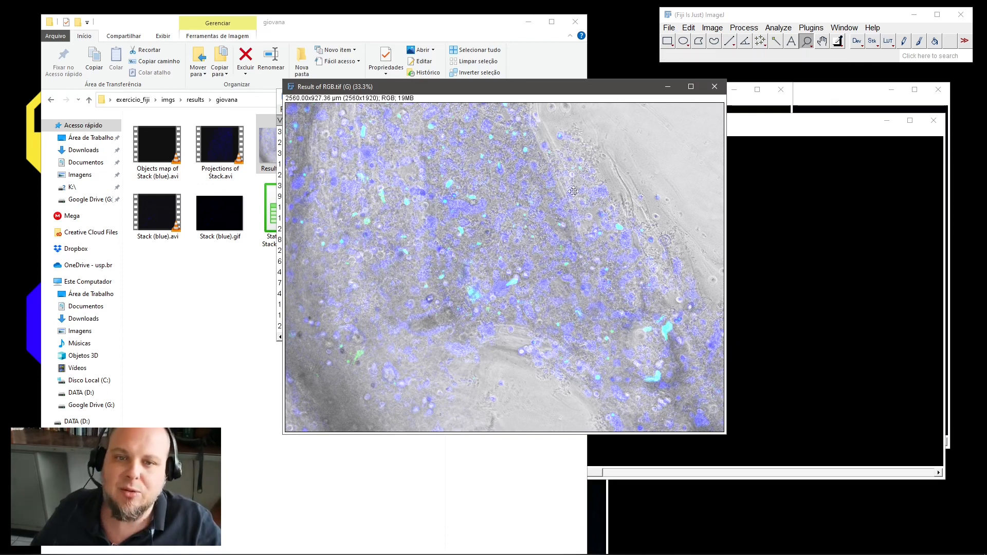
# Arrange the Result of RGB.tif image, the objects map and the green stack's statistics table so all three can be seen together
pyautogui.moveTo(604, 91); pyautogui.dragTo(414, 282)
pyautogui.moveTo(733, 127); pyautogui.dragTo(519, 71)
pyautogui.moveTo(355, 417); pyautogui.dragTo(442, 426)
pyautogui.moveTo(526, 64); pyautogui.dragTo(769, 313)
pyautogui.moveTo(488, 96); pyautogui.dragTo(530, 76)
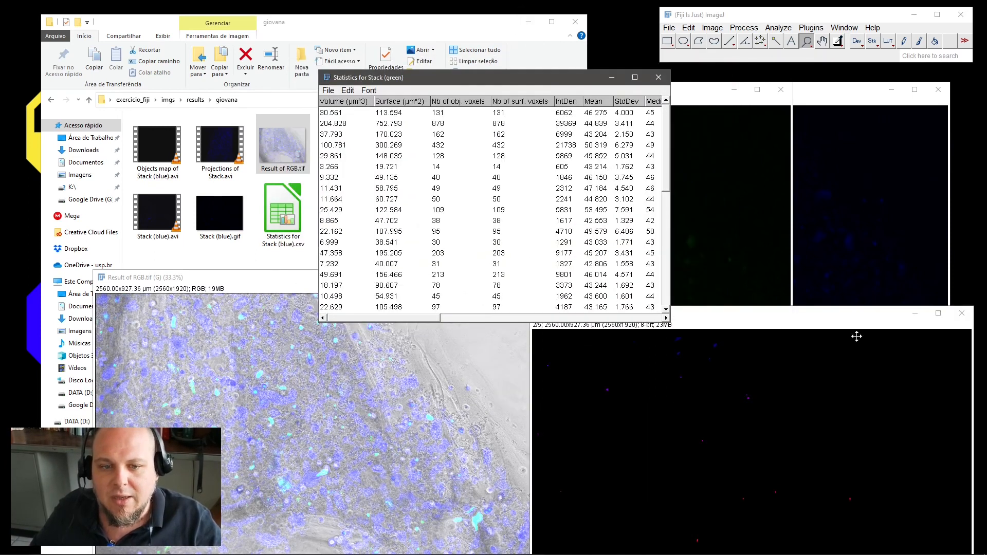
# Read through the green stack's statistics table from its upper rows to its last row
pyautogui.moveTo(666, 147); pyautogui.dragTo(662, 281)
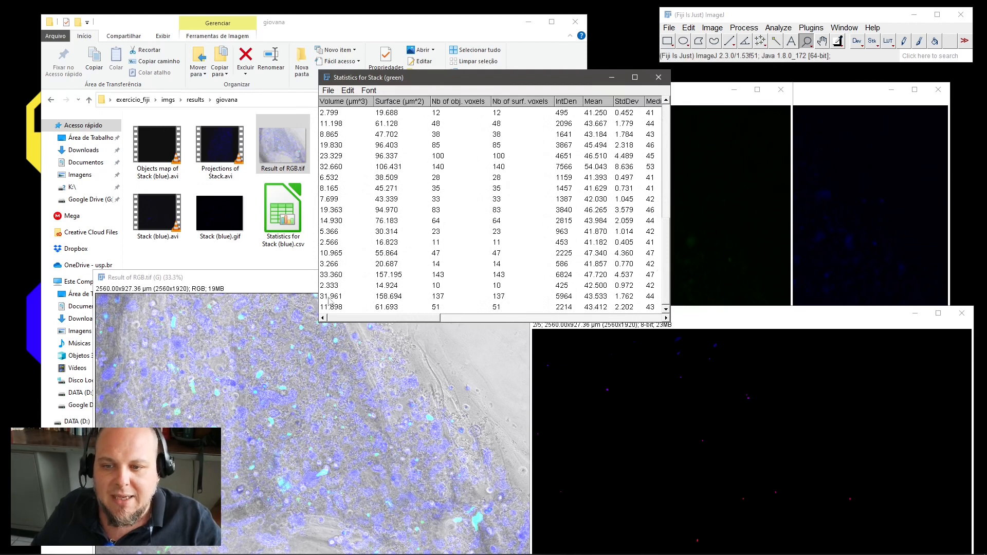
pyautogui.scroll(5, 331, 257)
pyautogui.scroll(4, 335, 113)
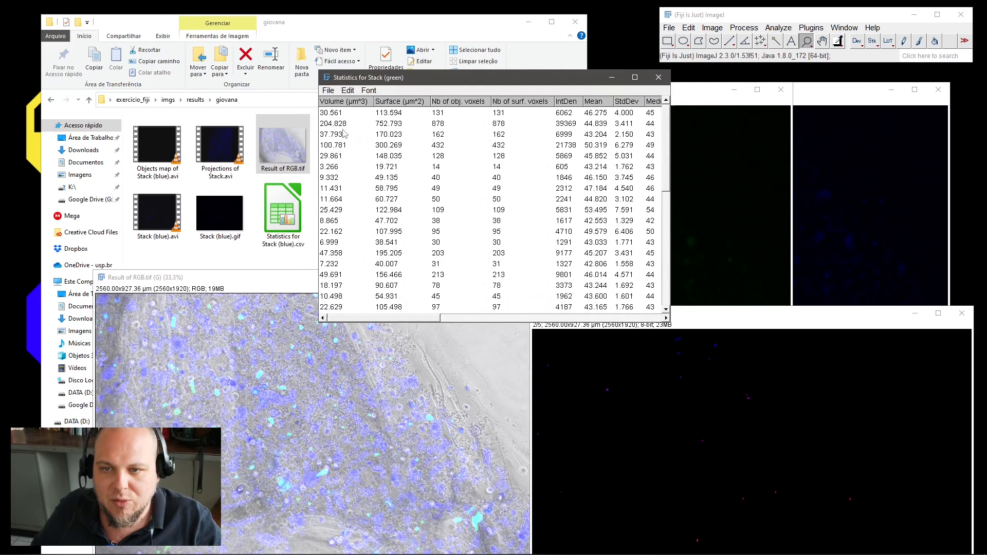
pyautogui.scroll(-8, 334, 193)
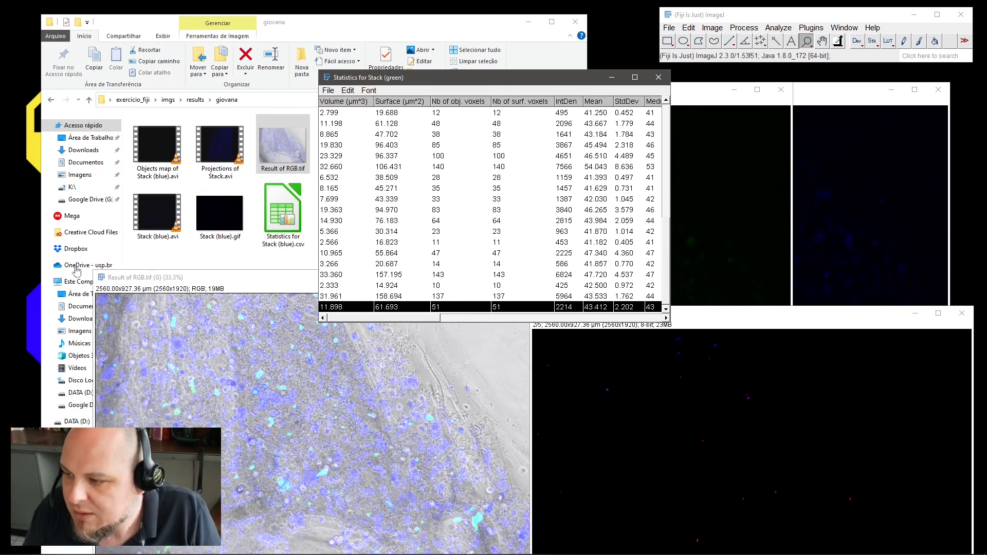
# Go to the imgs folder in the file manager, maximize its window, and preview seq10828.tif and seq10829.tif
pyautogui.click(197, 100)
pyautogui.click(168, 100)
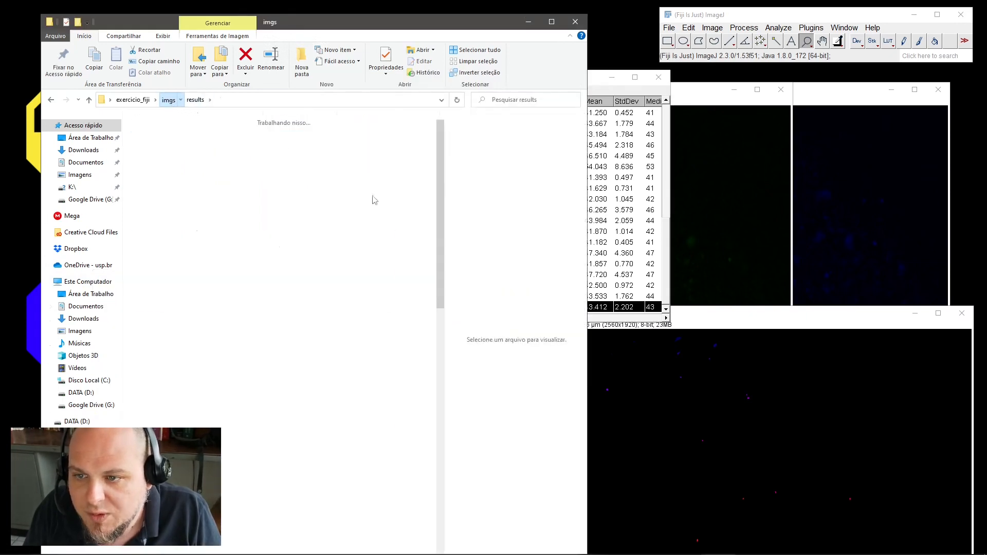
pyautogui.click(552, 22)
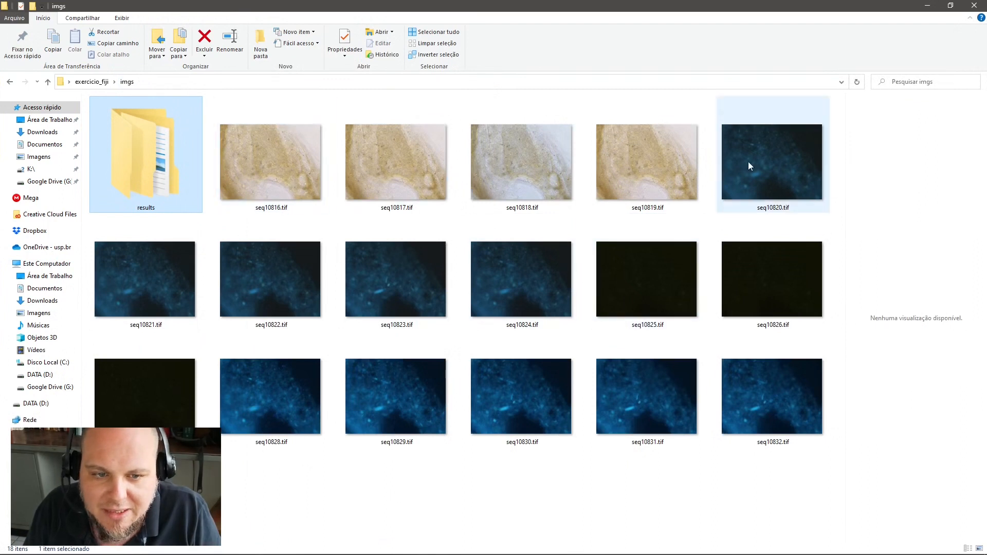
pyautogui.click(286, 433)
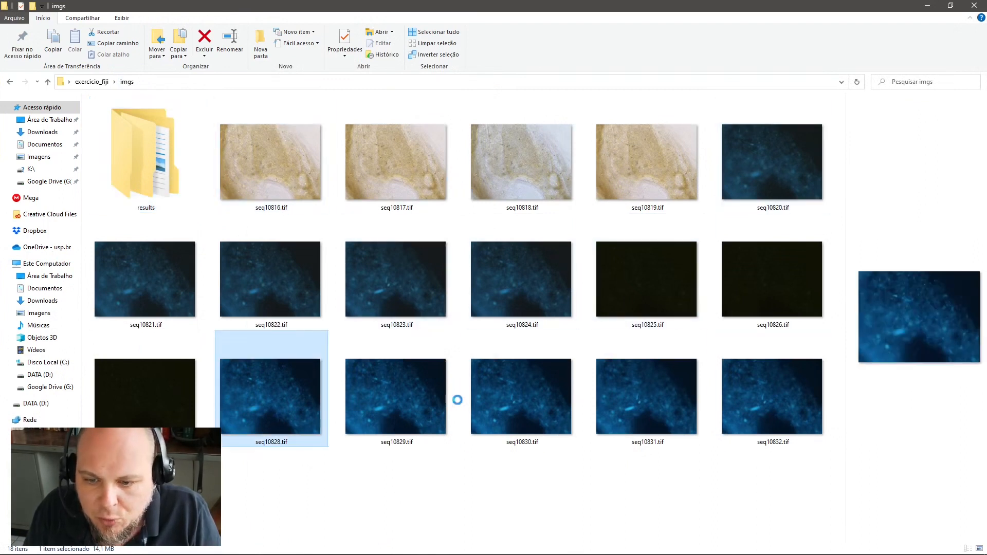
pyautogui.press('Right')
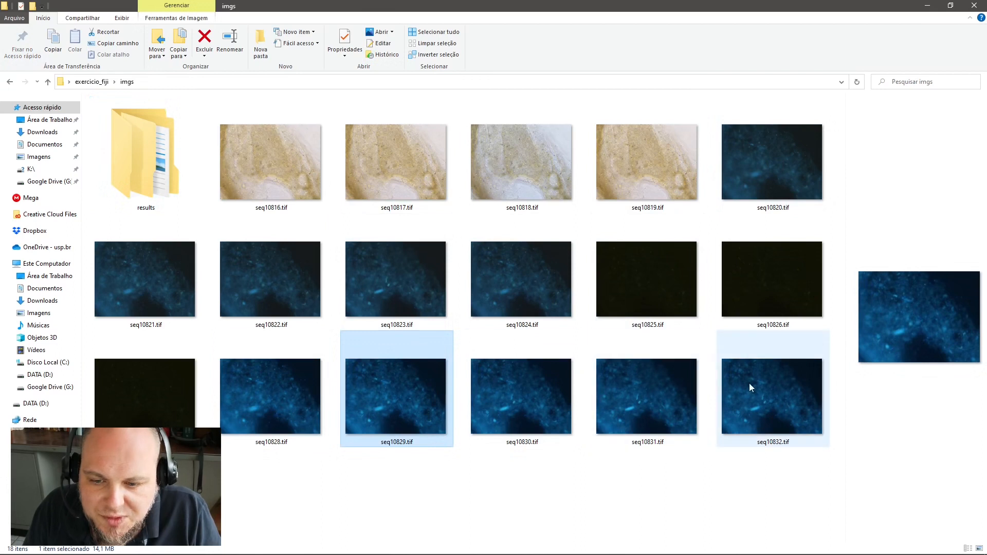
pyautogui.click(649, 495)
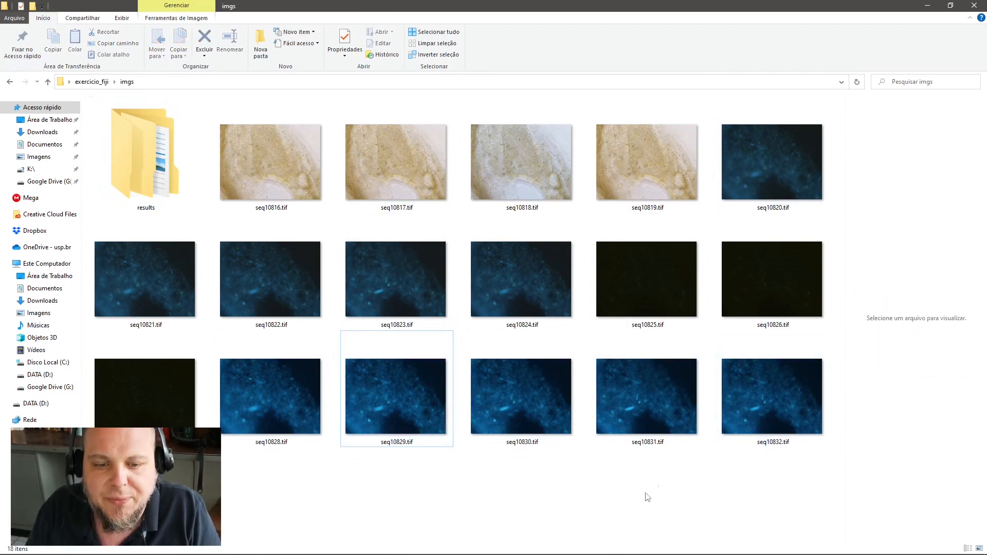
# View the fluorescence image seq10828.tif in the photo viewer, close it, and minimize the folder window
pyautogui.doubleClick(245, 425)
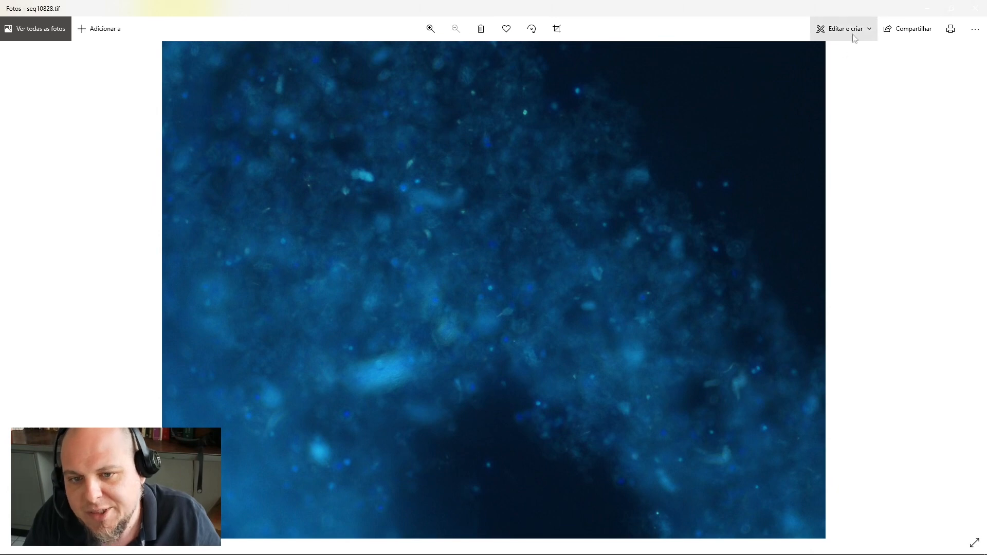
pyautogui.click(983, 5)
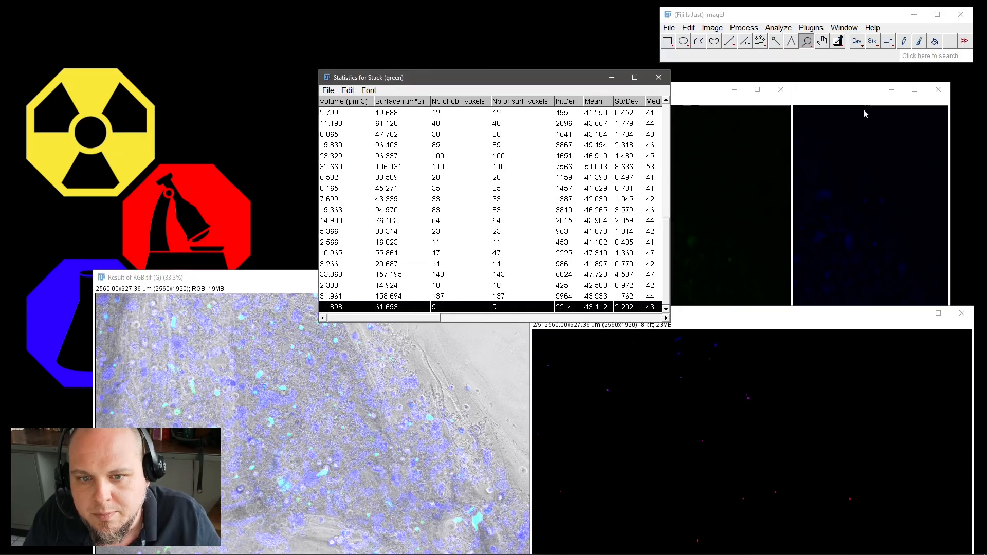
pyautogui.click(926, 5)
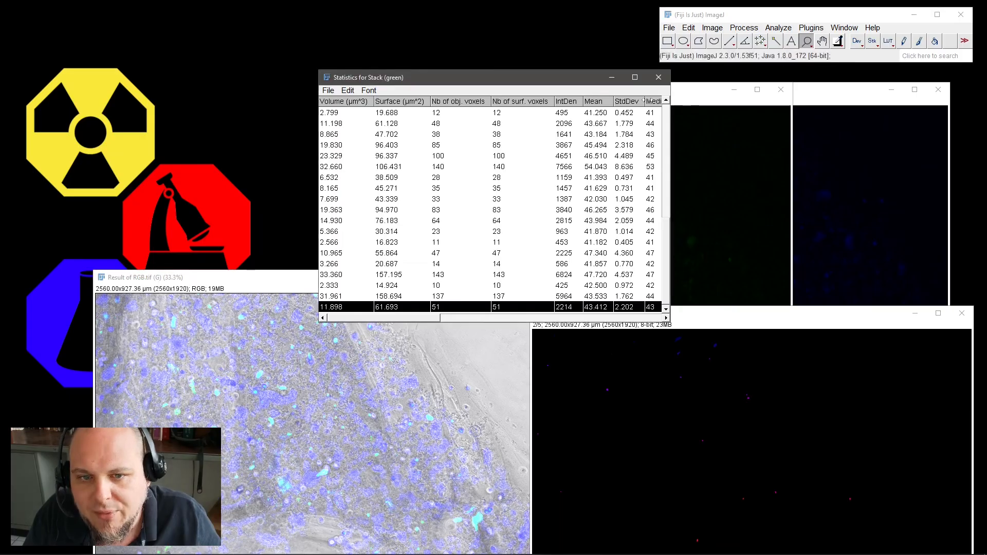
# Bring the Result of RGB image forward, save it as the JPEG file Result of RGB.jpg in its folder, and reposition its window
pyautogui.moveTo(238, 278); pyautogui.dragTo(291, 163)
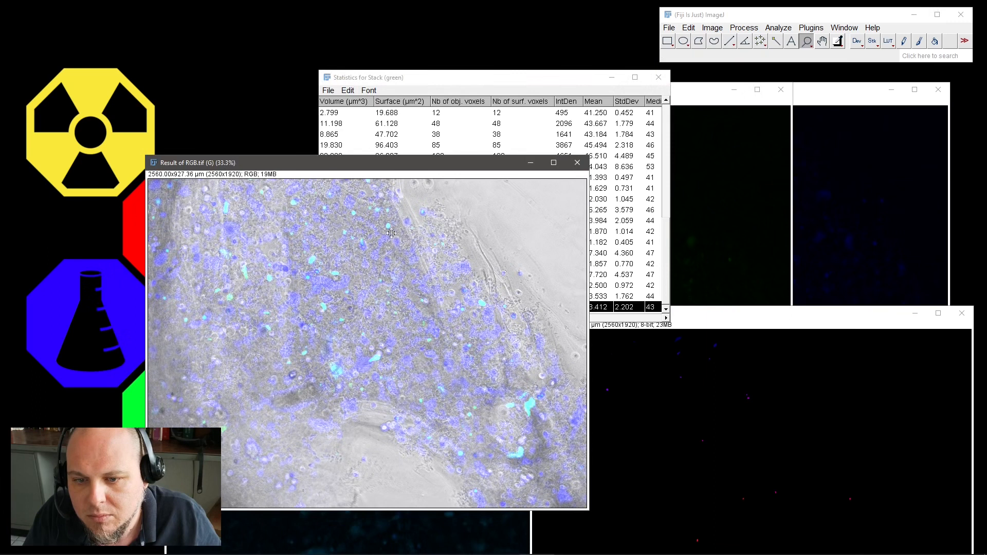
pyautogui.click(669, 28)
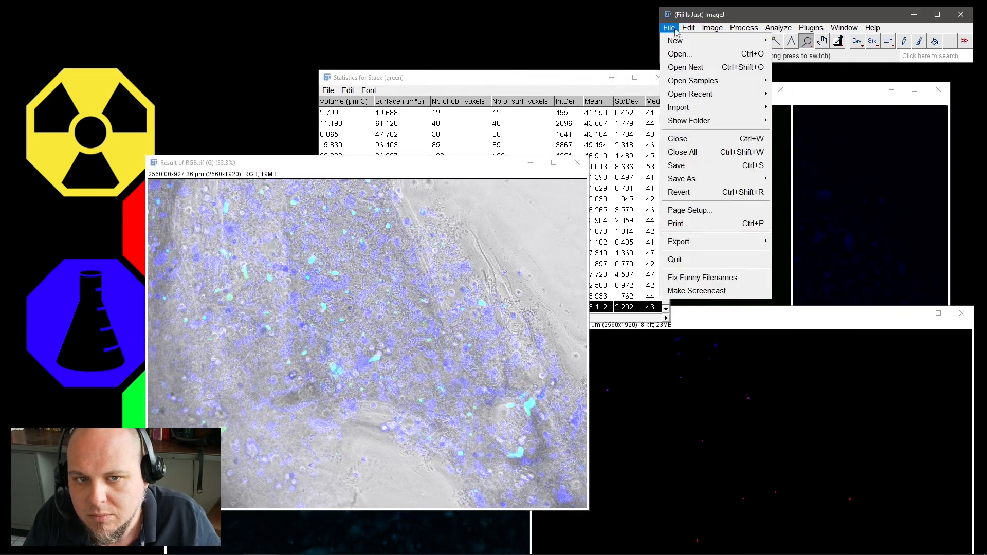
pyautogui.moveTo(692, 45)
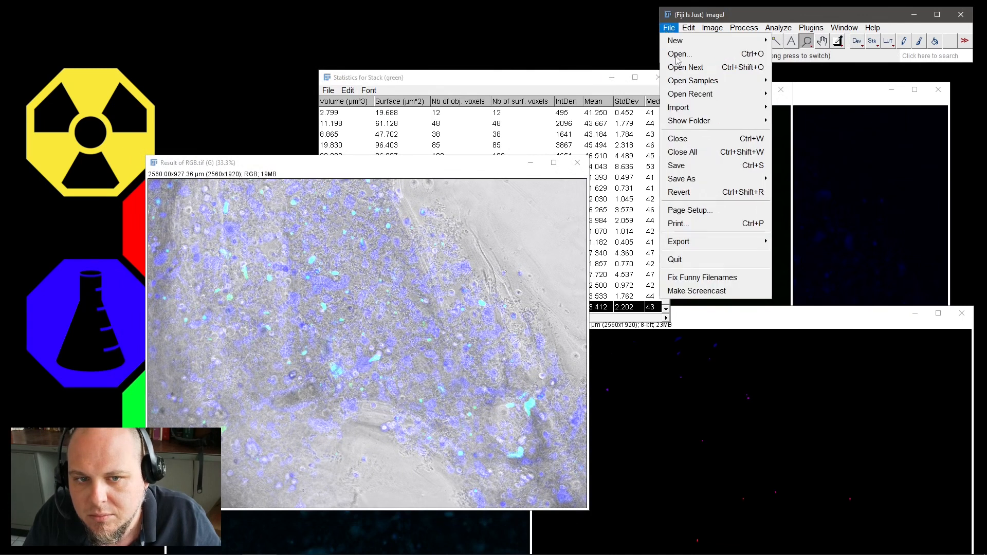
pyautogui.moveTo(710, 182)
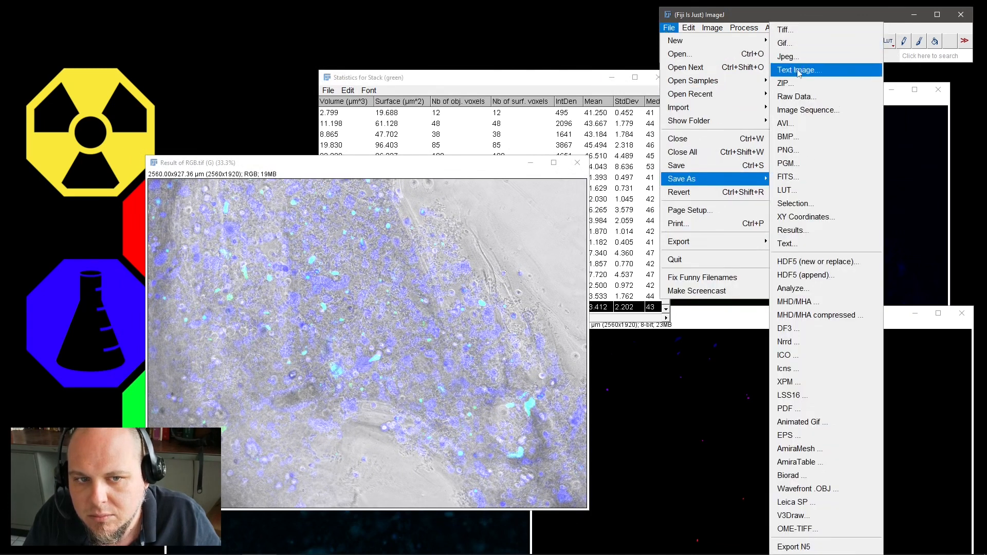
pyautogui.click(786, 56)
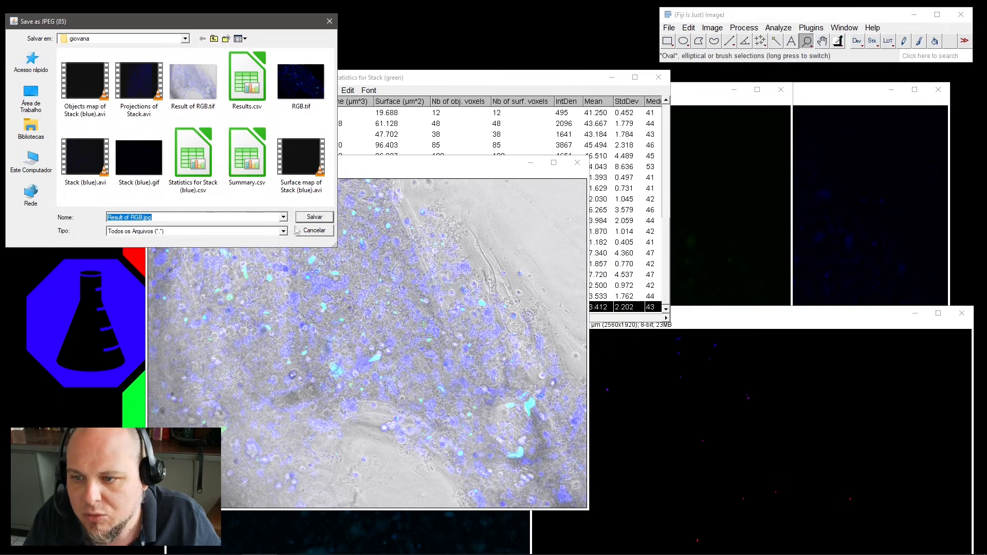
pyautogui.click(315, 217)
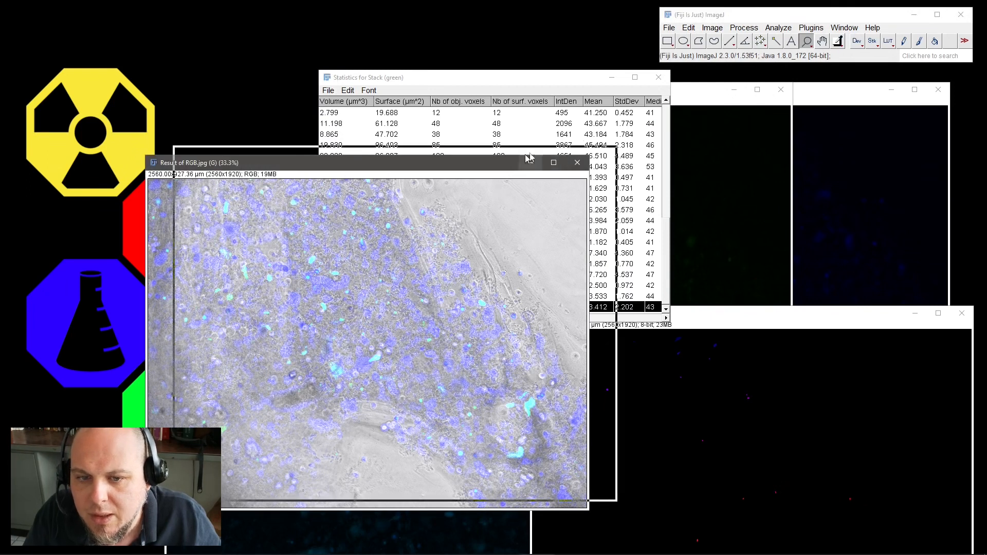
pyautogui.moveTo(534, 163); pyautogui.dragTo(623, 141)
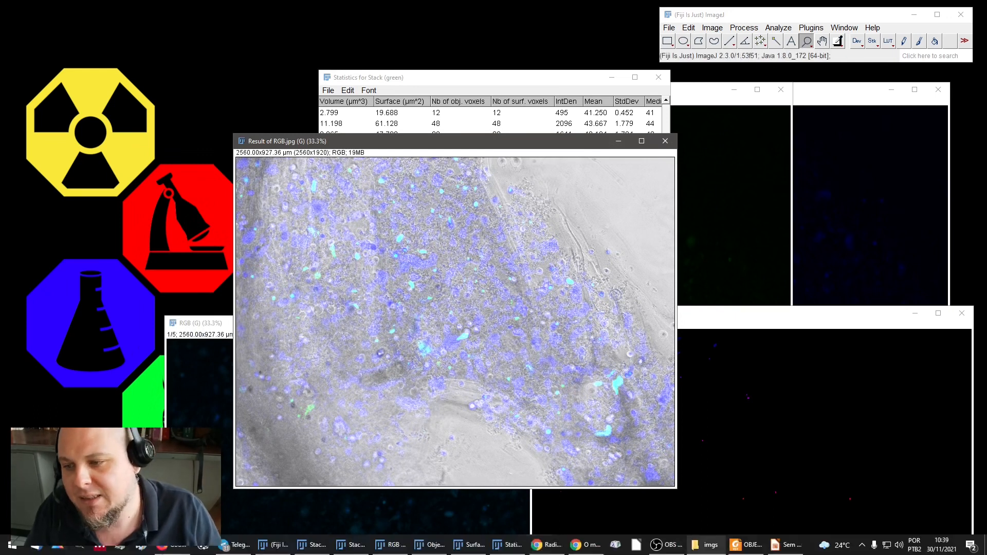
# Open seq10816.tif from the imgs folder in the photo viewer, compare the brightfield images up to seq10819.tif, and close the viewer
pyautogui.click(708, 544)
pyautogui.click(303, 173)
pyautogui.press('Return')
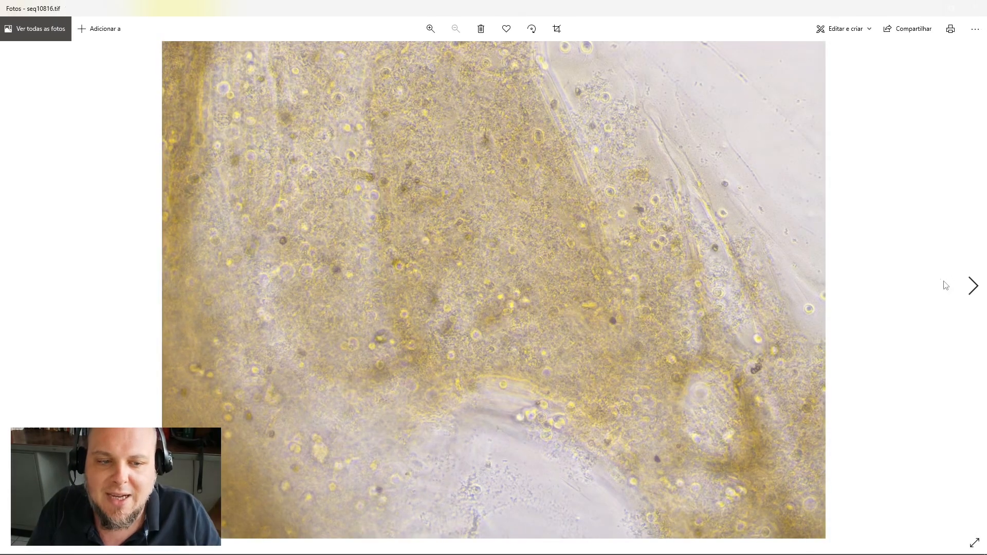
pyautogui.click(973, 286)
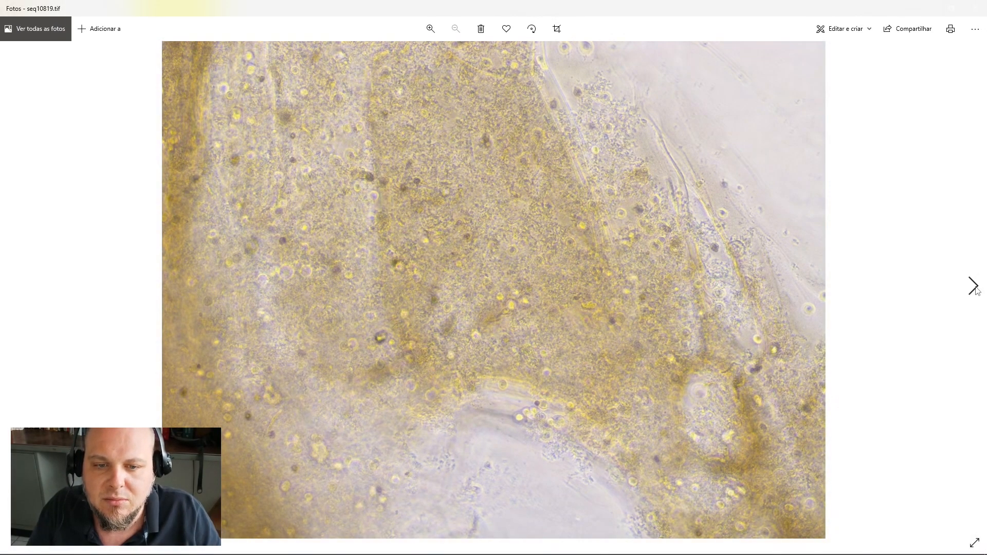
pyautogui.press('Left')
pyautogui.press('Left')
pyautogui.press('Left')
pyautogui.click(971, 288)
pyautogui.click(971, 287)
pyautogui.press('Left')
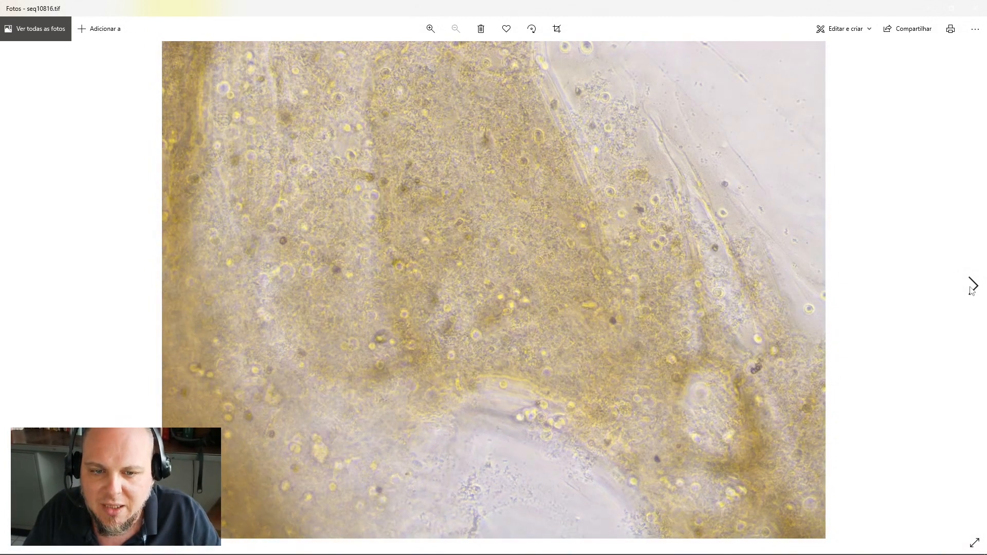
pyautogui.click(975, 8)
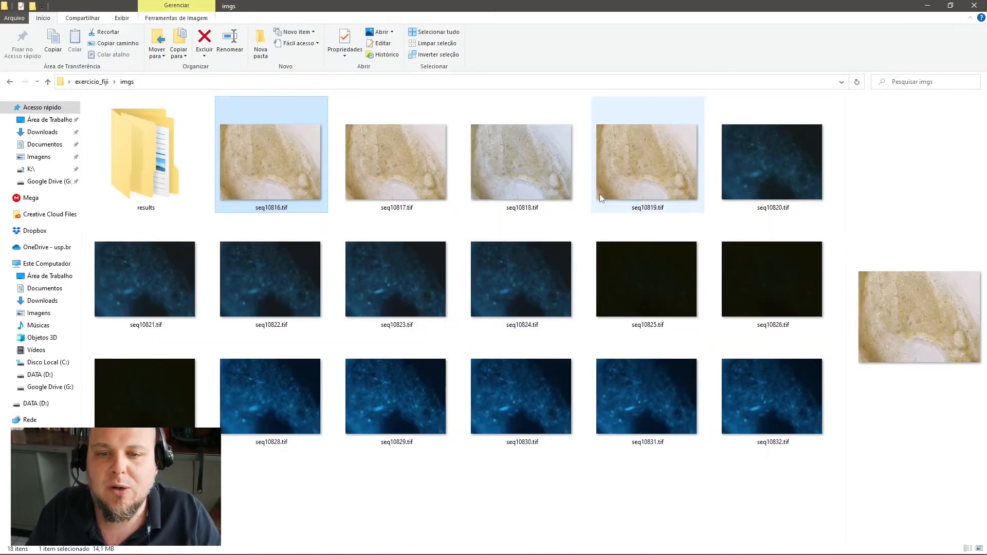
# Select seq10819.tif in the imgs folder, minimize the folder window, and maximize the Result of RGB.jpg image in Fiji
pyautogui.click(667, 165)
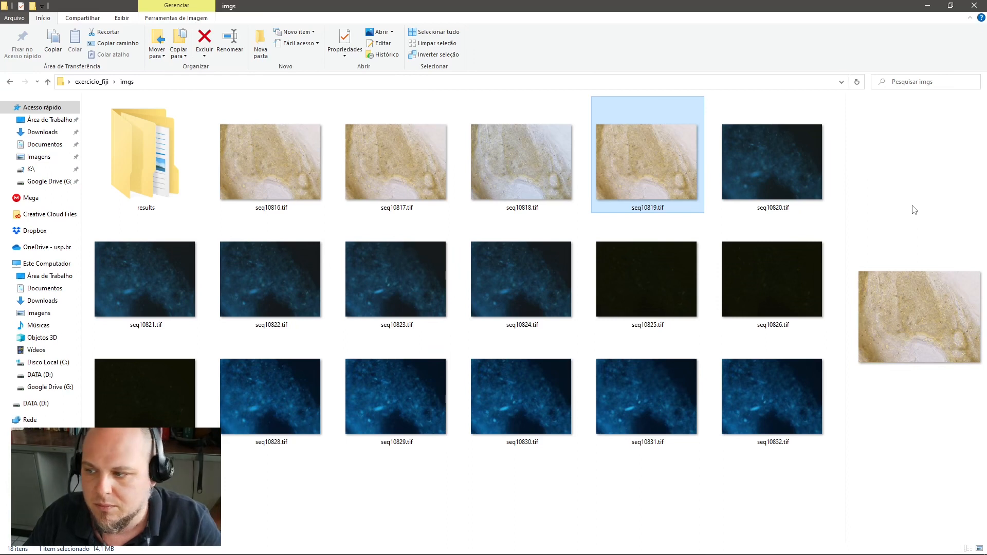
pyautogui.click(924, 6)
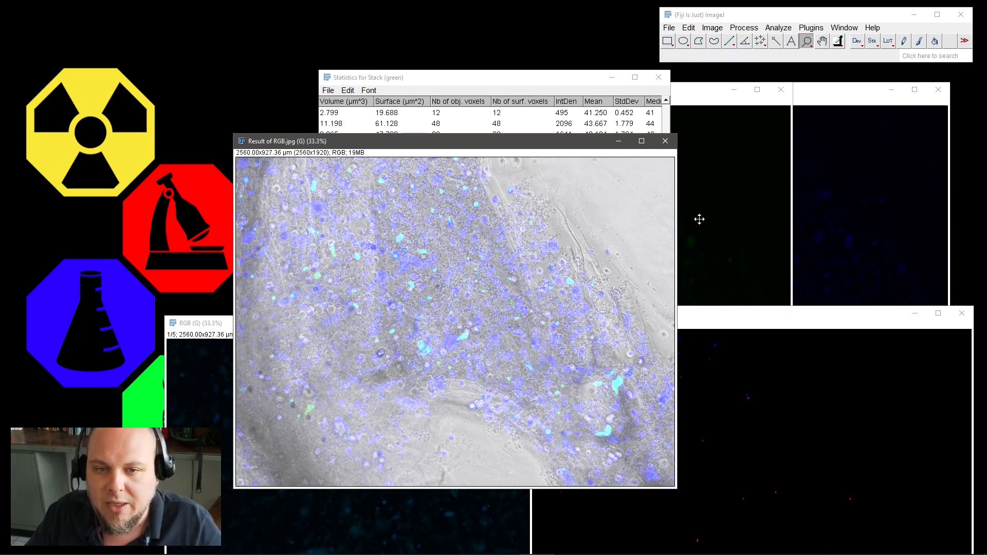
pyautogui.click(641, 141)
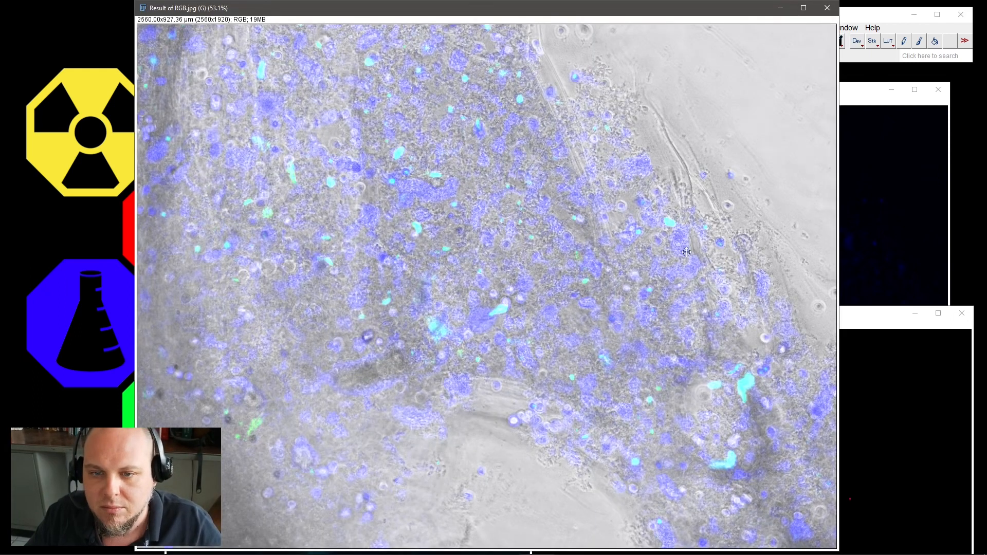